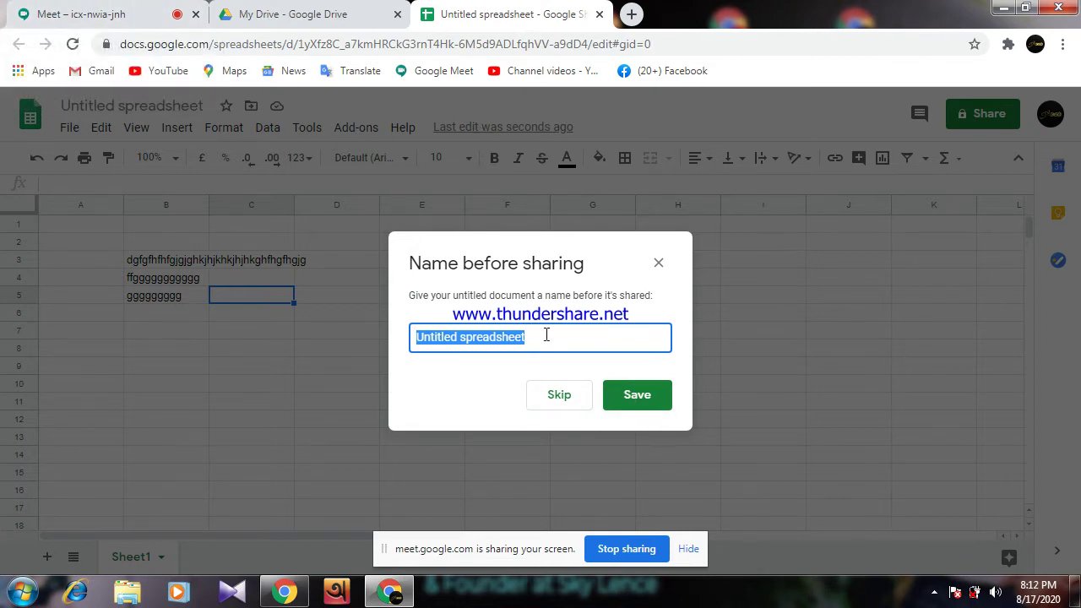
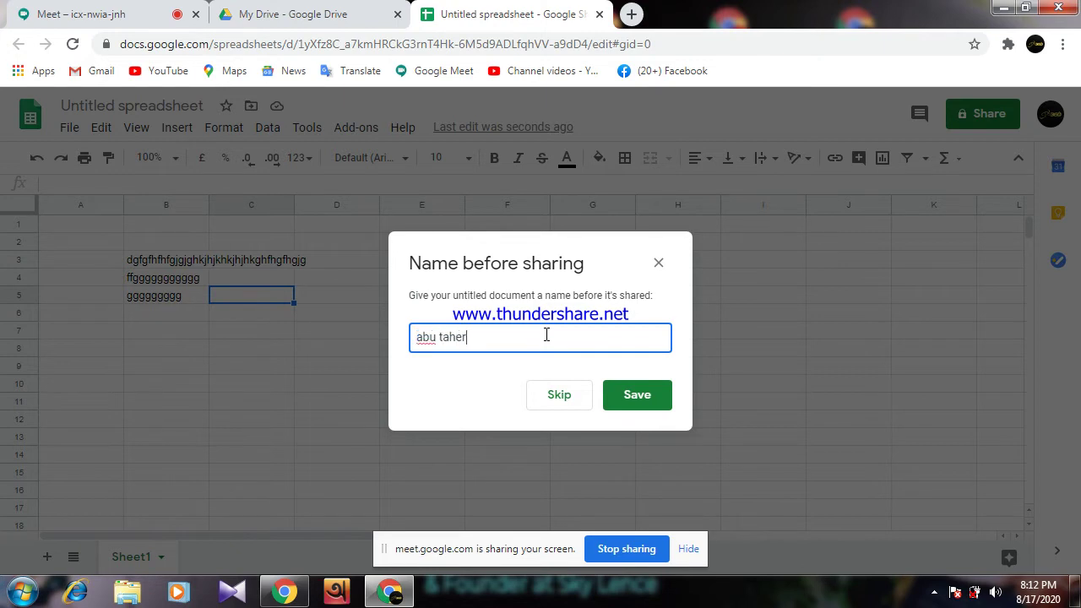
# - Enter a new name for the untitled spreadsheet and save it before sharing
pyautogui.click(643, 405)
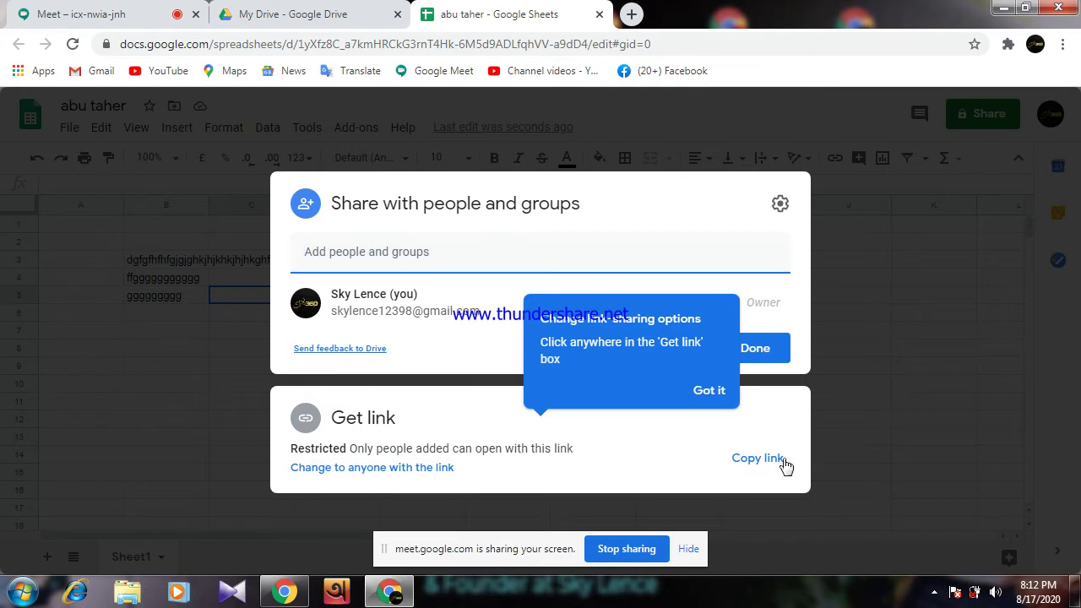
# - Copy the share link, give anyone with the link view access, and return to the Meet chat
pyautogui.click(709, 390)
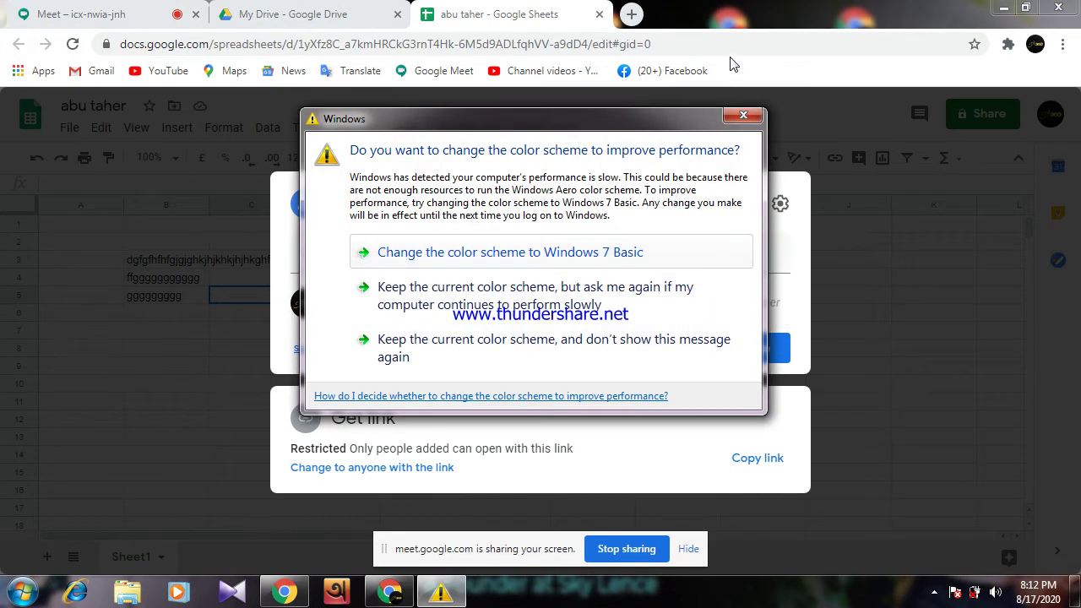
pyautogui.click(743, 115)
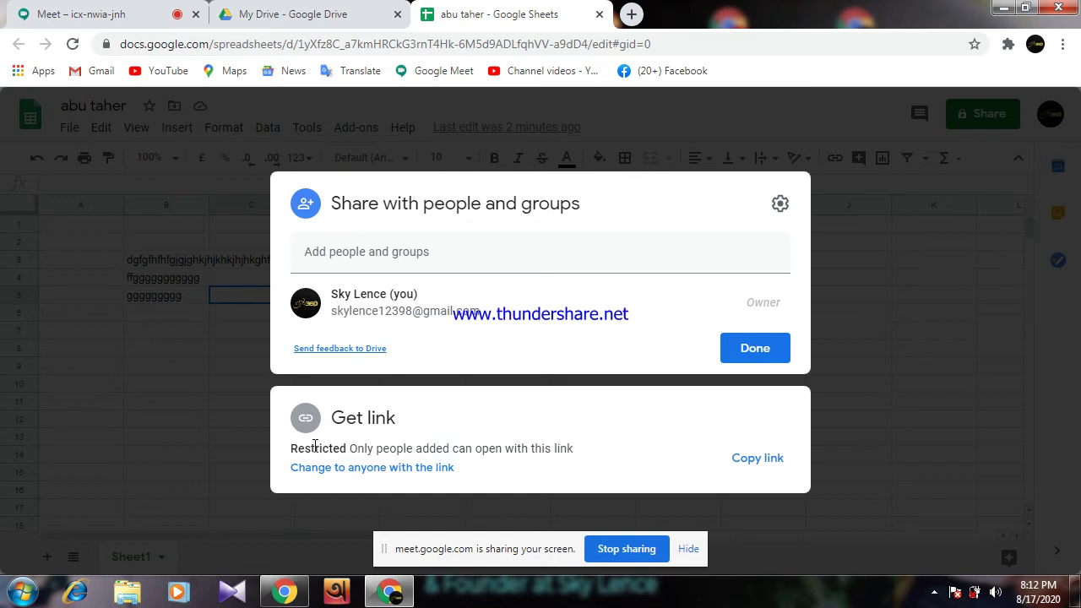
pyautogui.click(757, 459)
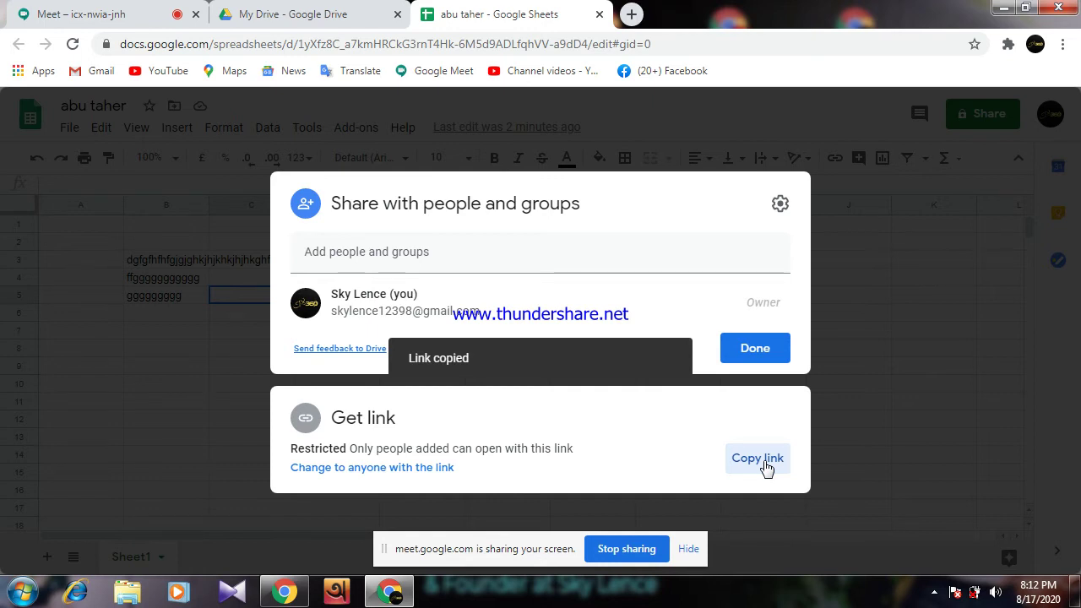
pyautogui.click(422, 475)
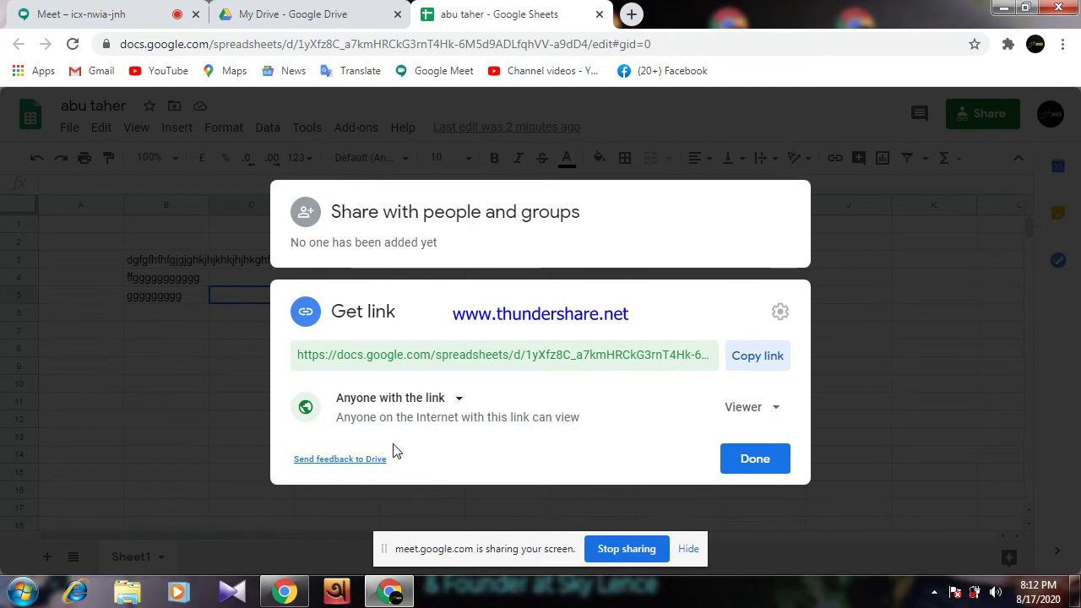
pyautogui.click(73, 9)
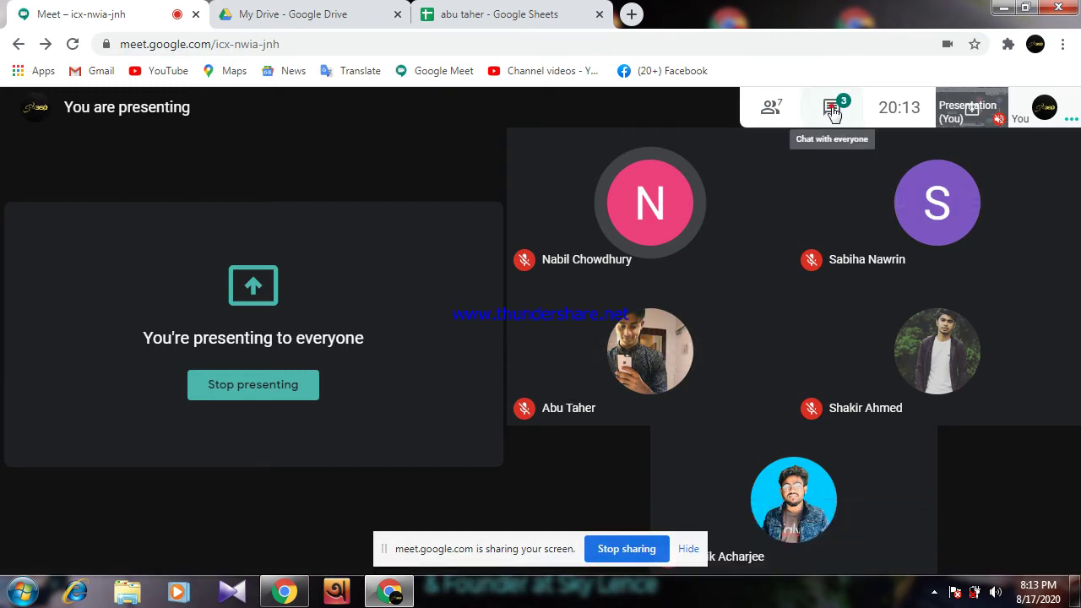
pyautogui.click(833, 108)
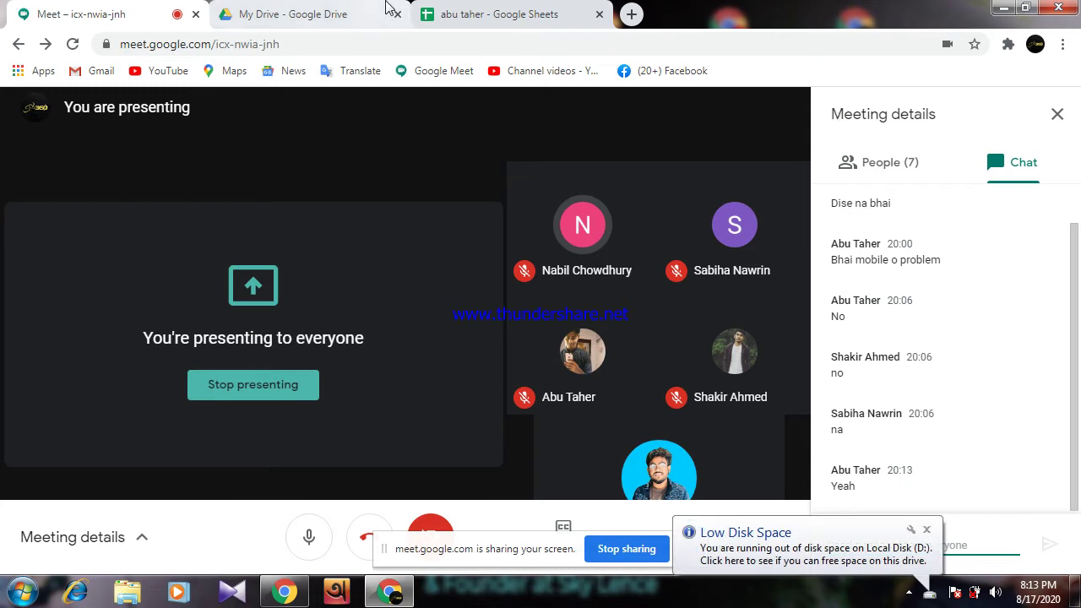
# - Bring the spreadsheet's Share dialog back on screen from Meet
pyautogui.click(485, 12)
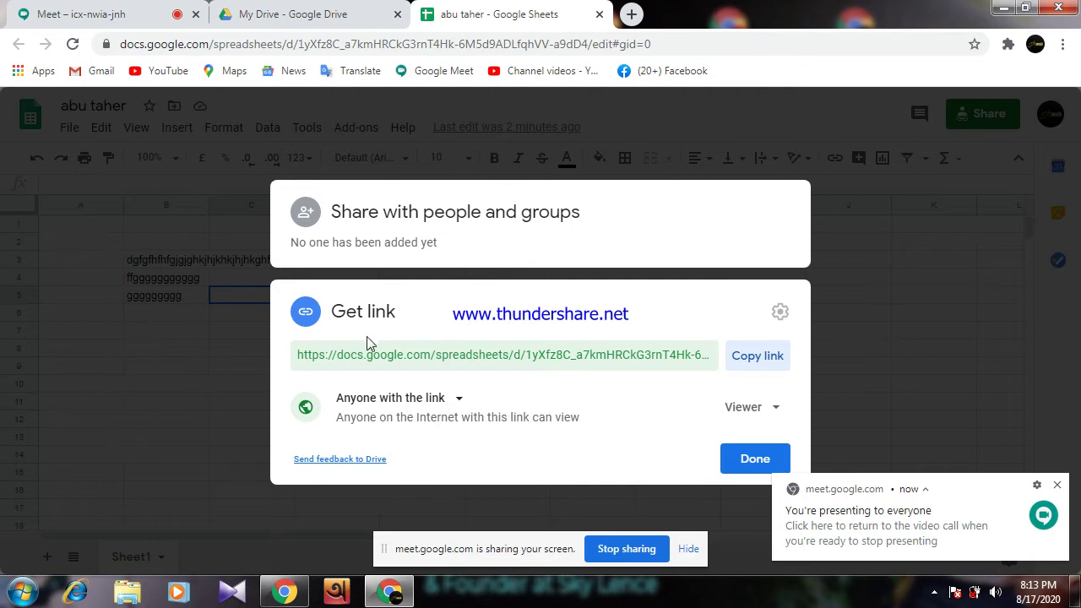
# - Give anyone with the link Editor access, copy the link, and close the Share dialog
pyautogui.click(775, 408)
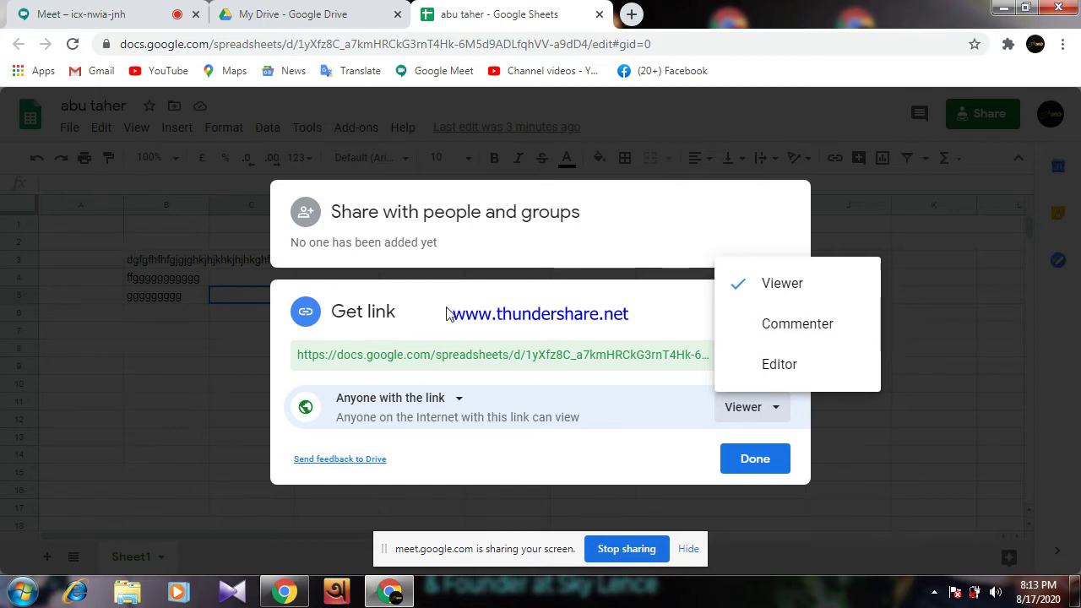
pyautogui.click(779, 364)
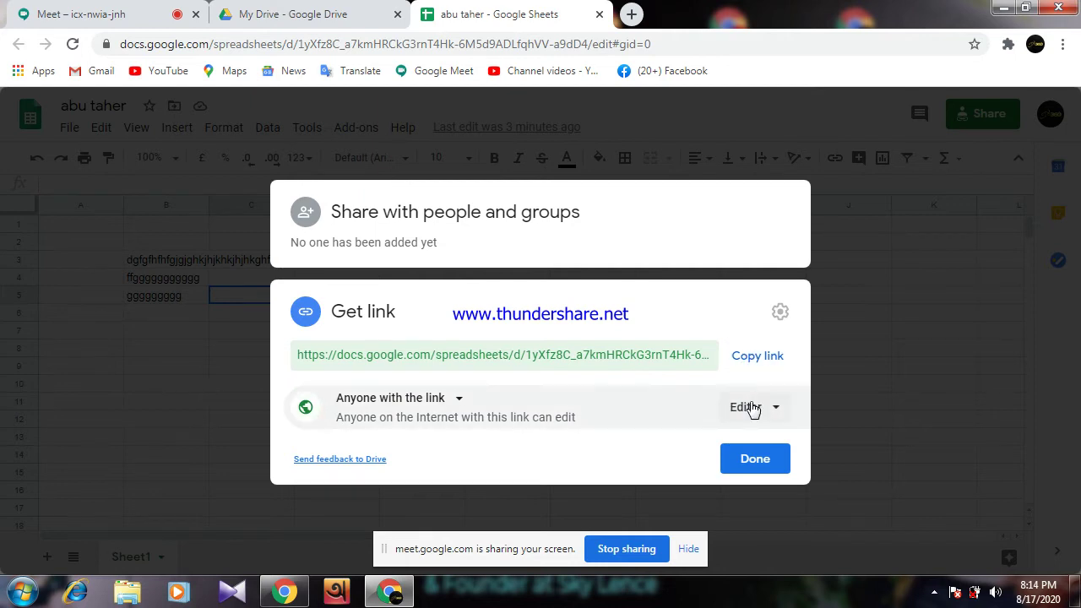
pyautogui.click(756, 356)
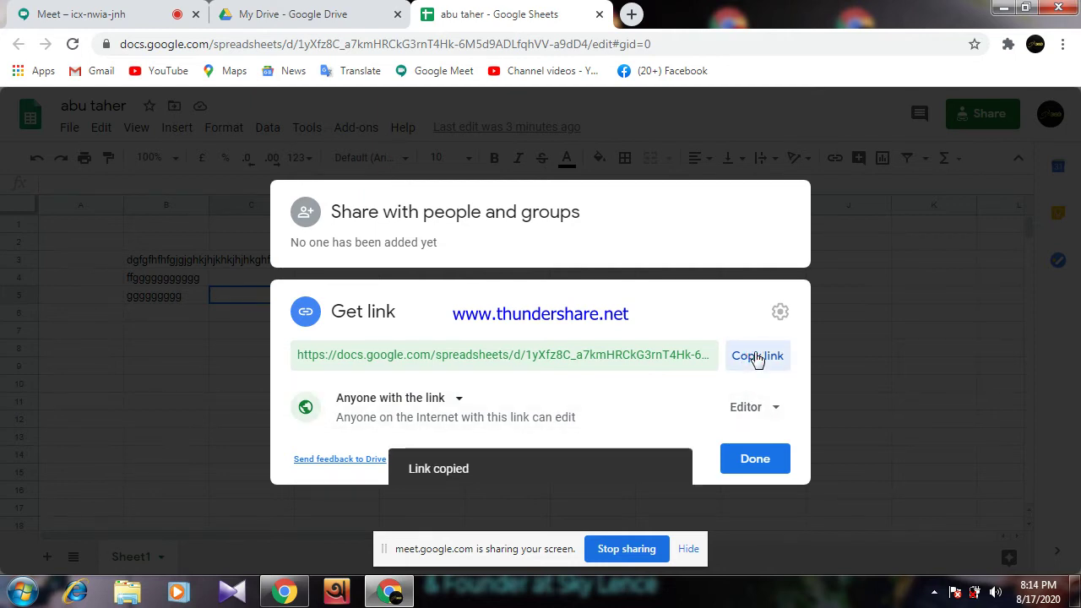
pyautogui.click(751, 466)
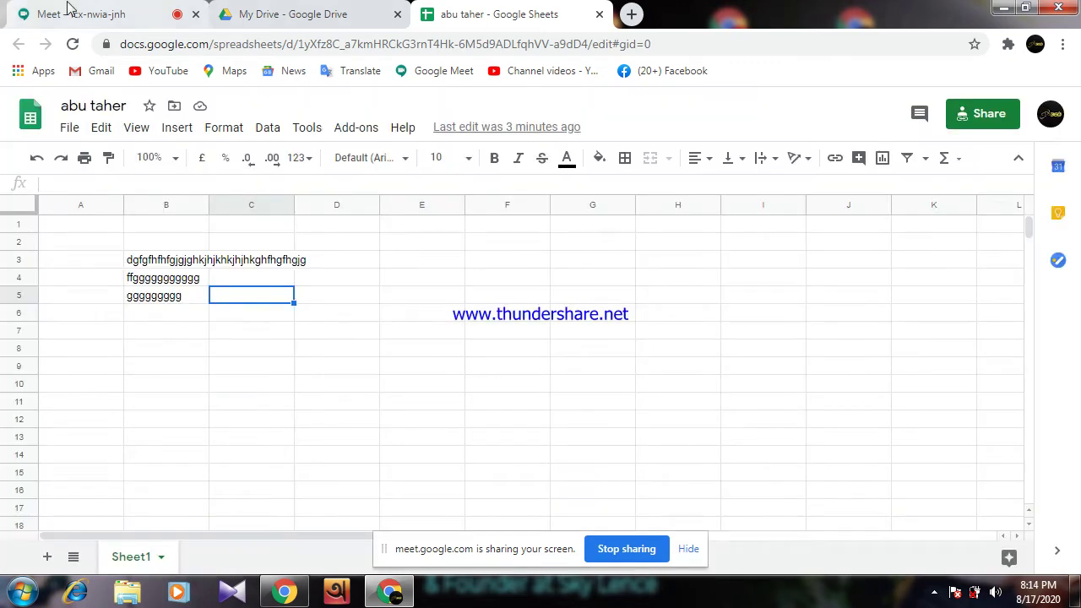
pyautogui.click(99, 10)
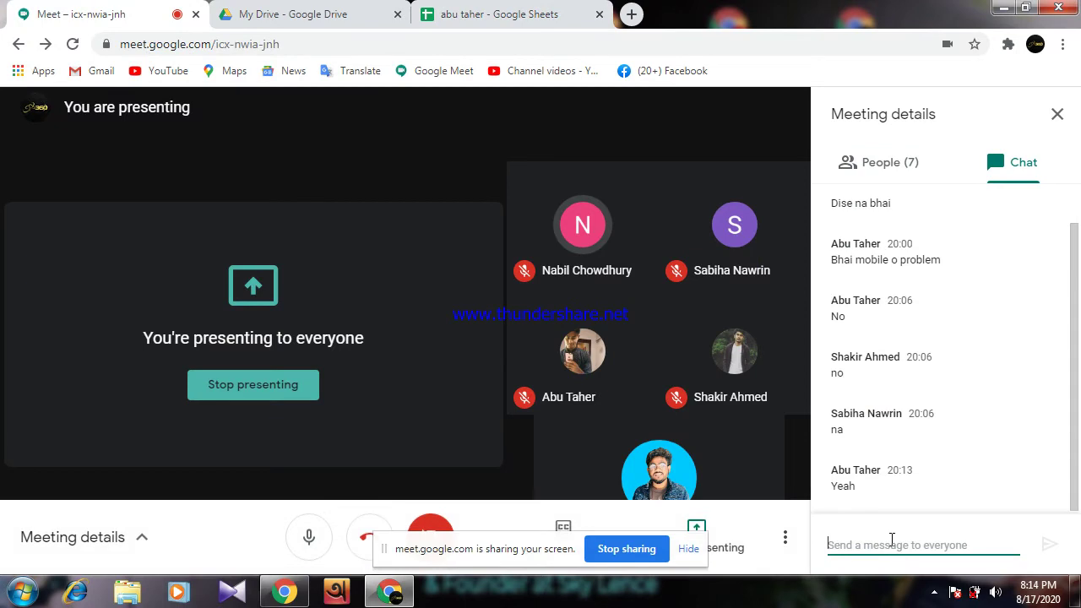
# - Paste the editable spreadsheet link into the Meet chat and send it
pyautogui.hotkey('ctrl', 'v')
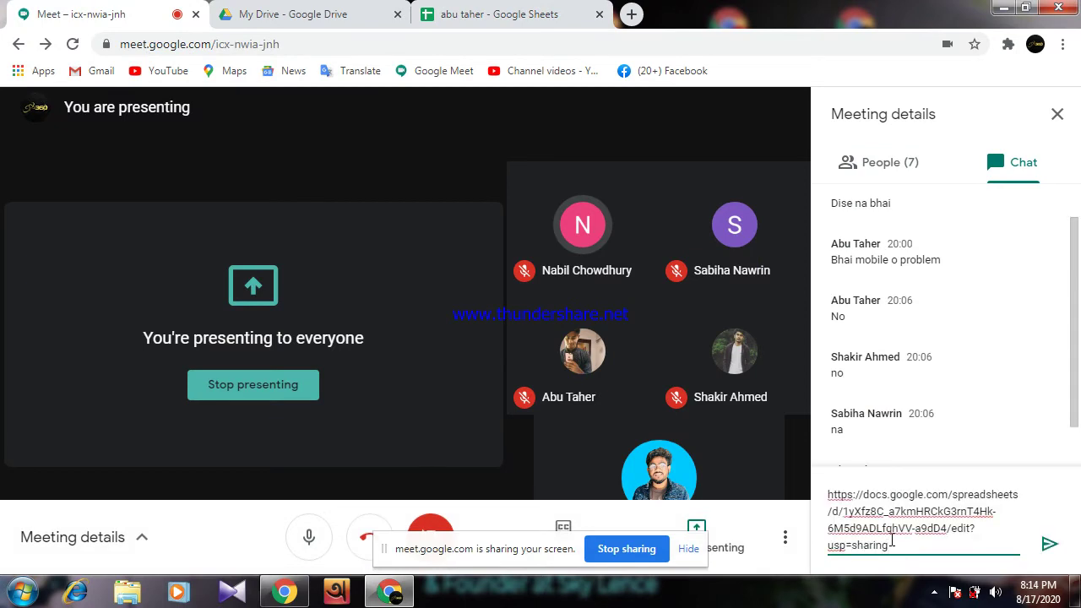
pyautogui.press('Return')
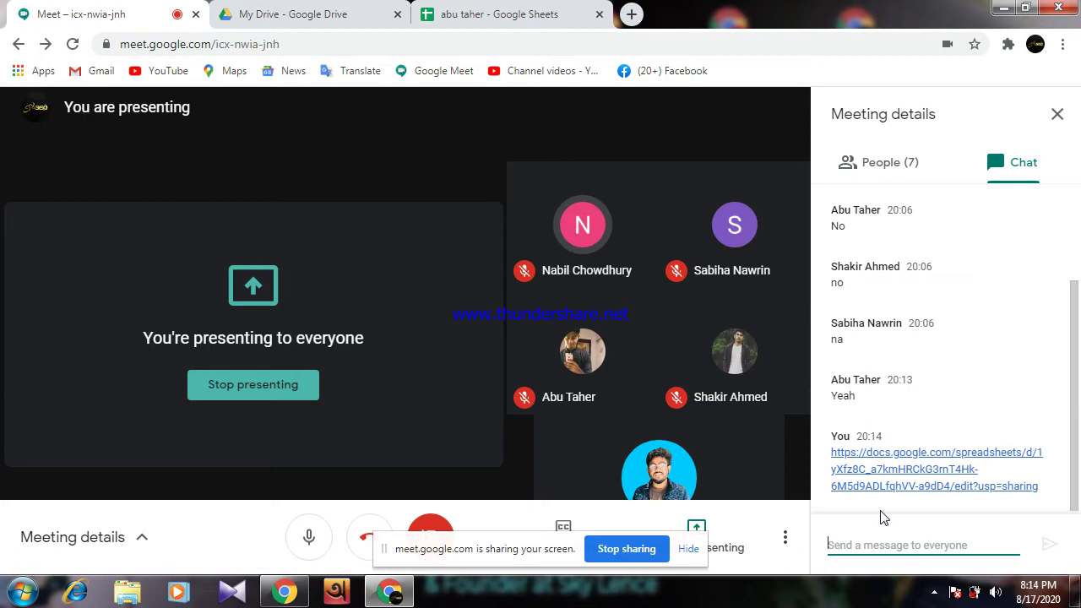
pyautogui.click(540, 14)
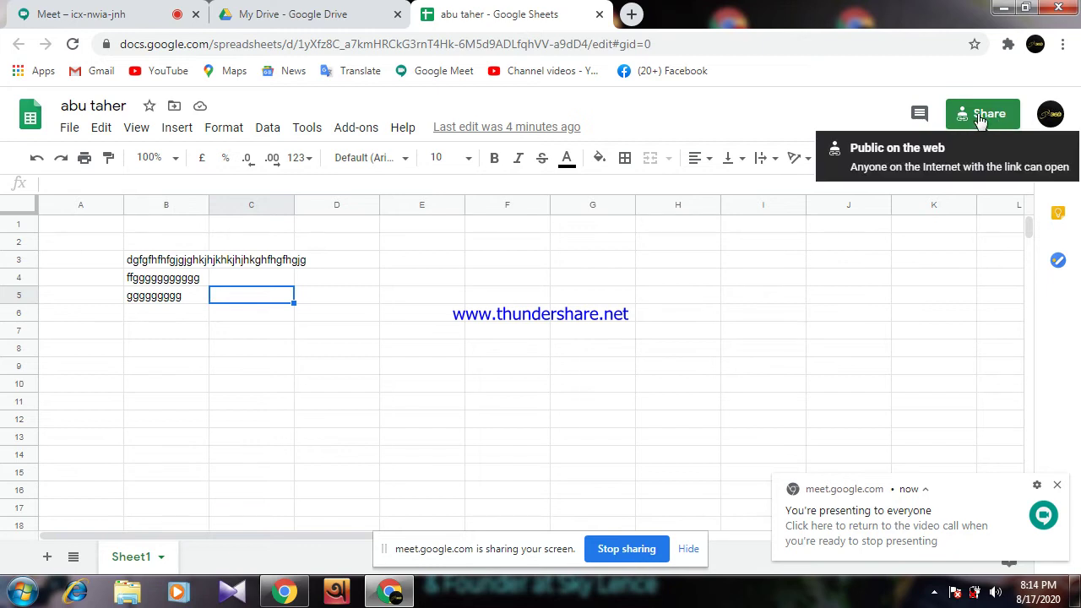
# - Close the spreadsheet's tab so My Drive's file list is showing
pyautogui.click(269, 12)
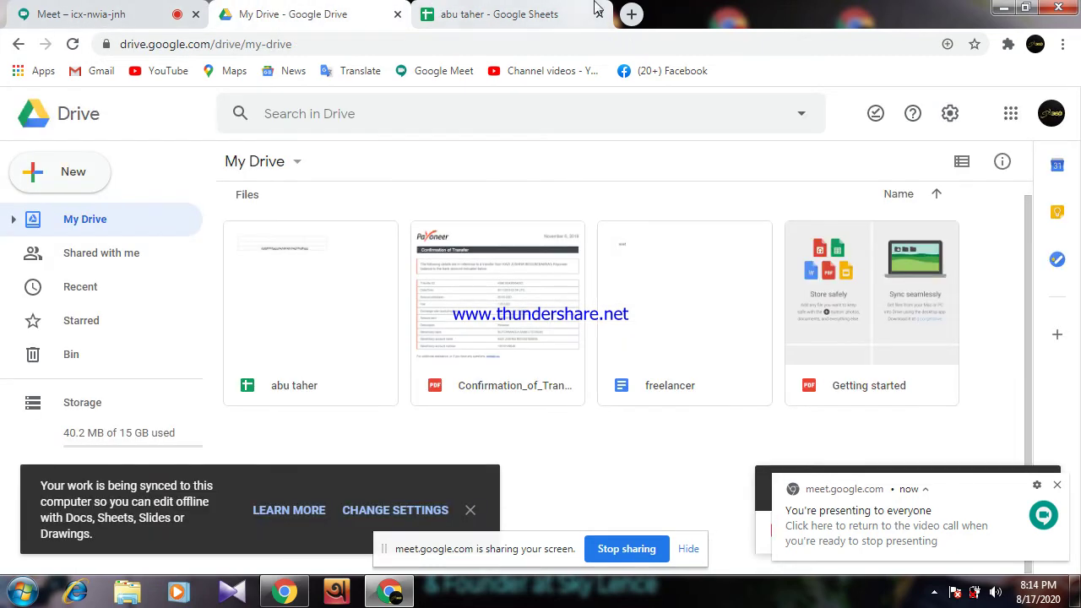
pyautogui.click(504, 10)
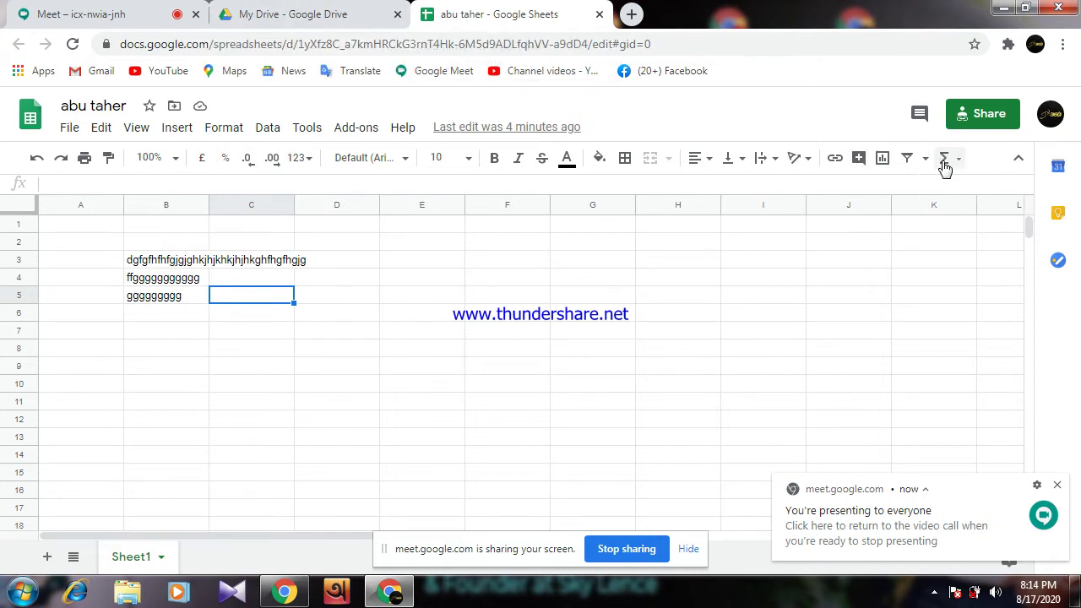
pyautogui.click(293, 10)
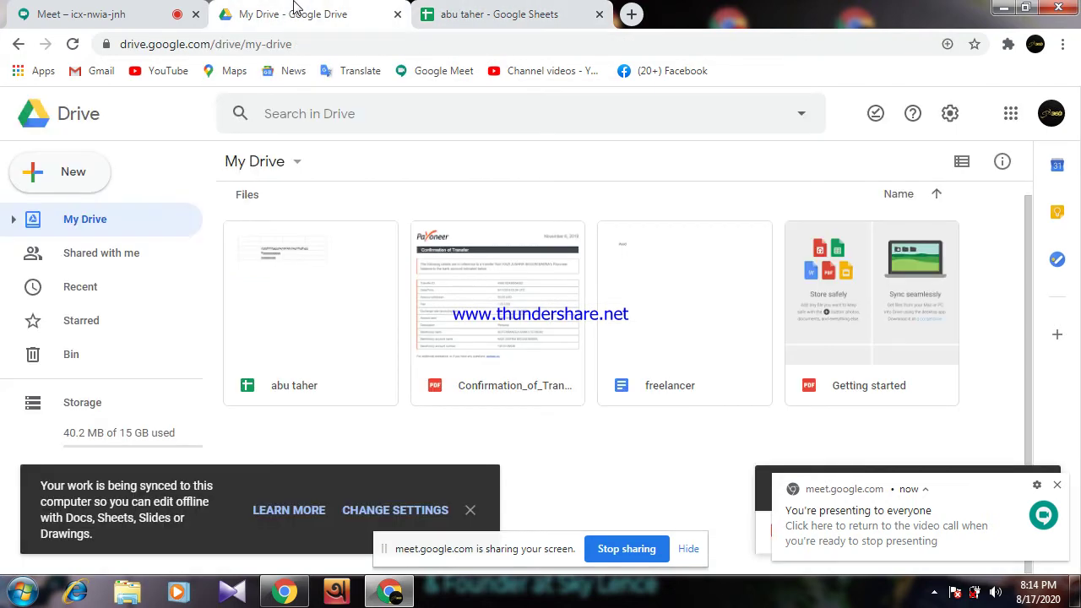
pyautogui.click(80, 10)
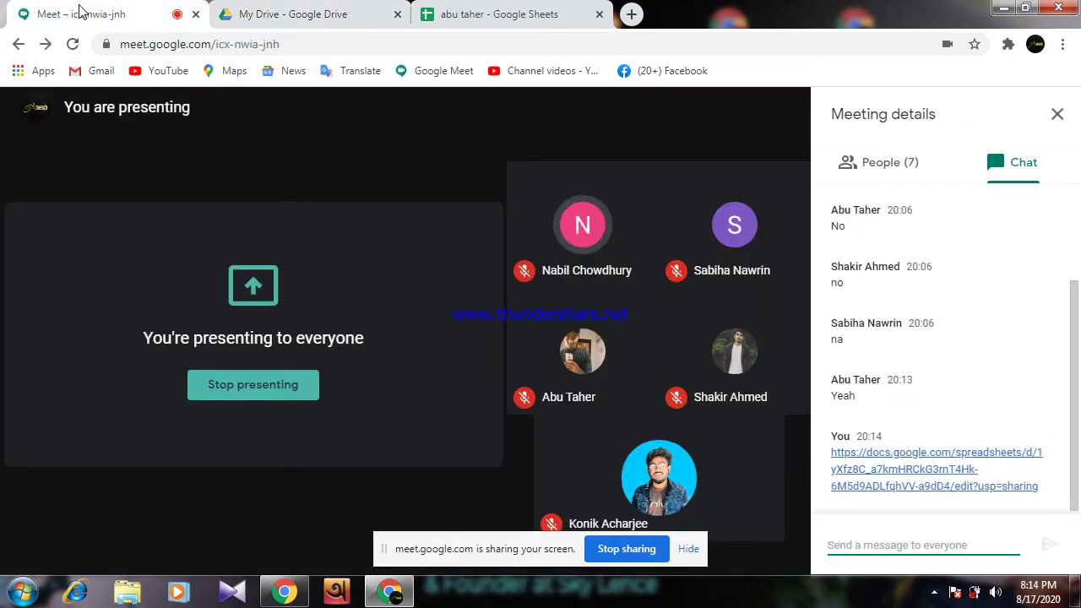
pyautogui.moveTo(488, 314)
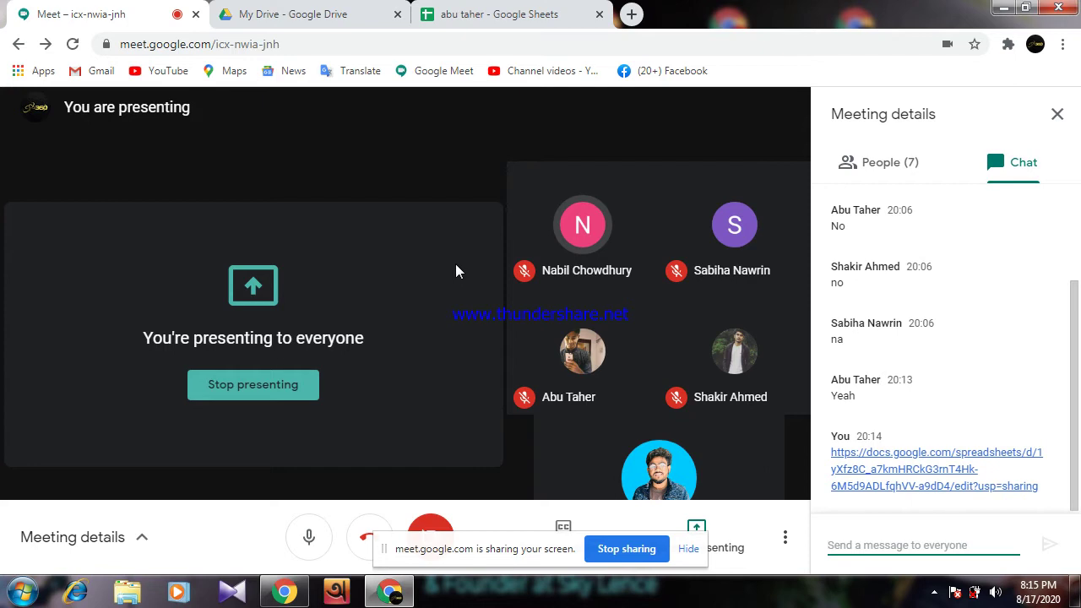
pyautogui.click(288, 12)
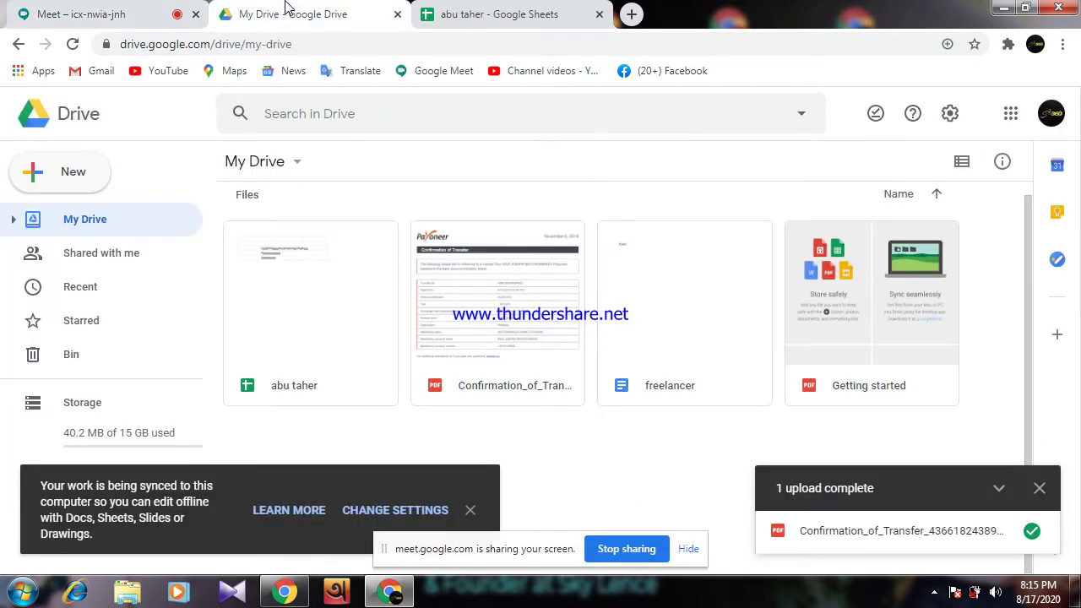
pyautogui.click(599, 14)
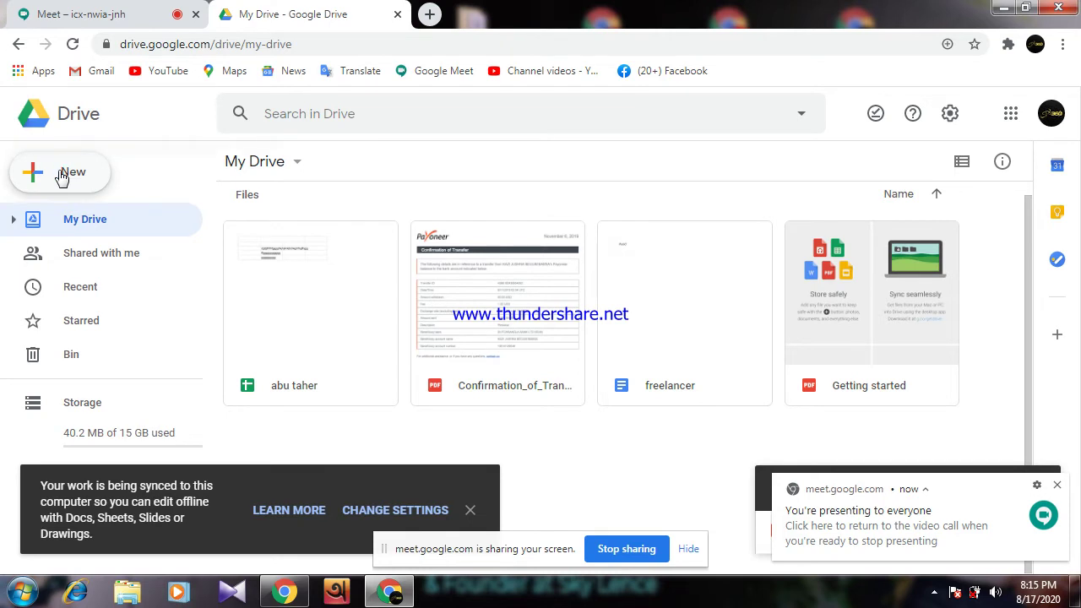
pyautogui.click(61, 176)
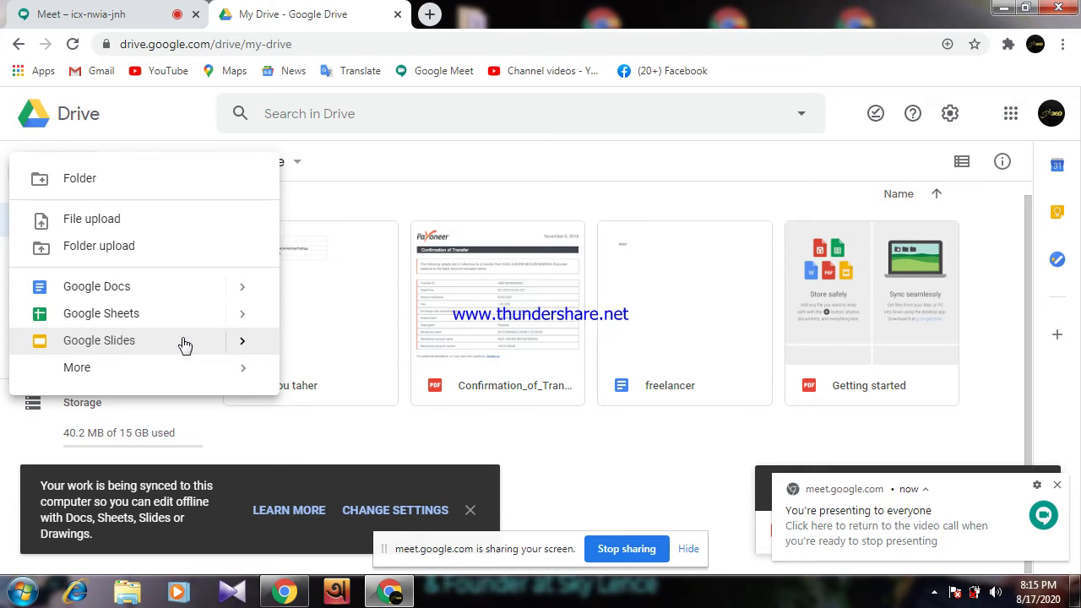
# - Create a new blank Google Form from Drive's New > More menu
pyautogui.click(95, 12)
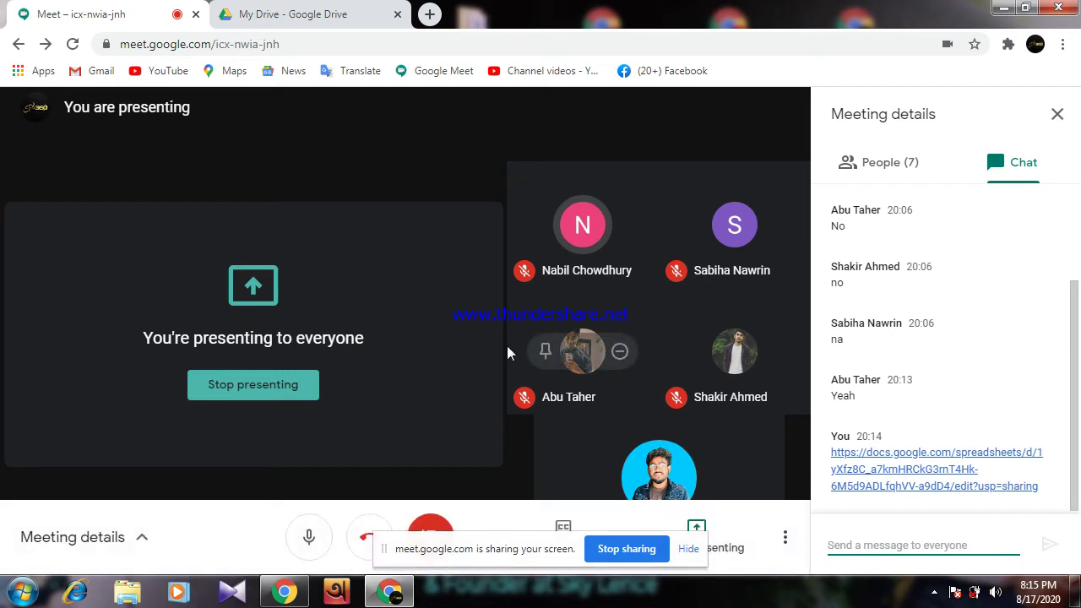
pyautogui.moveTo(513, 257)
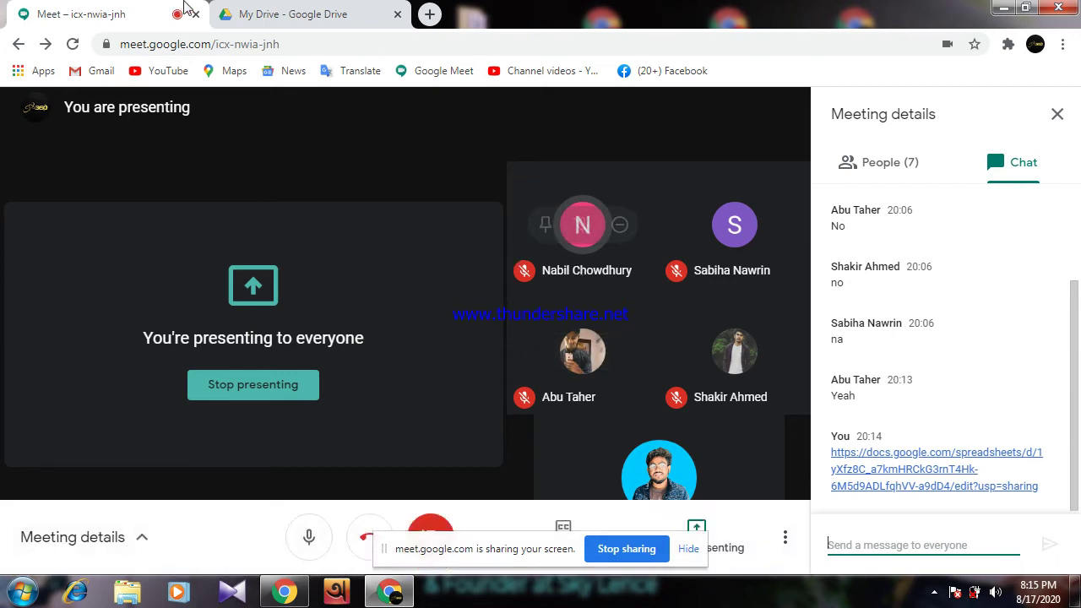
pyautogui.click(302, 11)
pyautogui.click(335, 160)
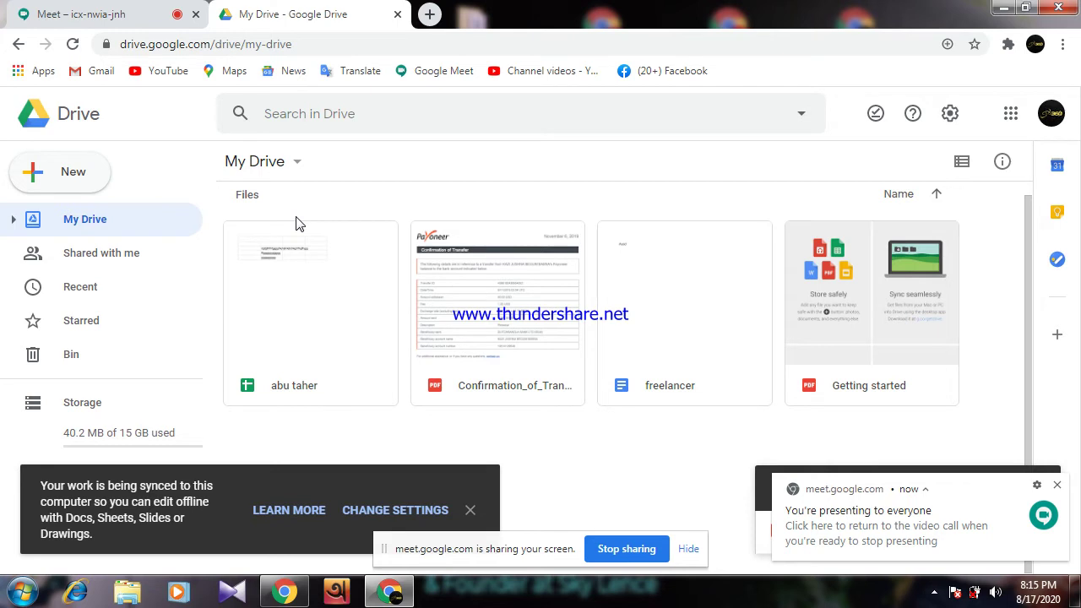
pyautogui.click(63, 169)
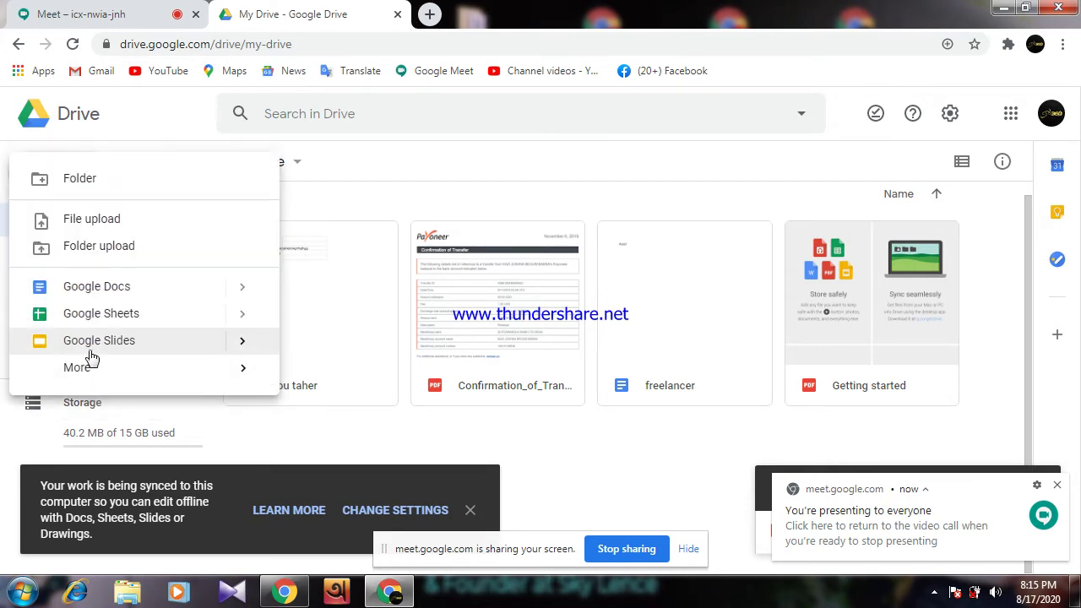
pyautogui.moveTo(93, 365)
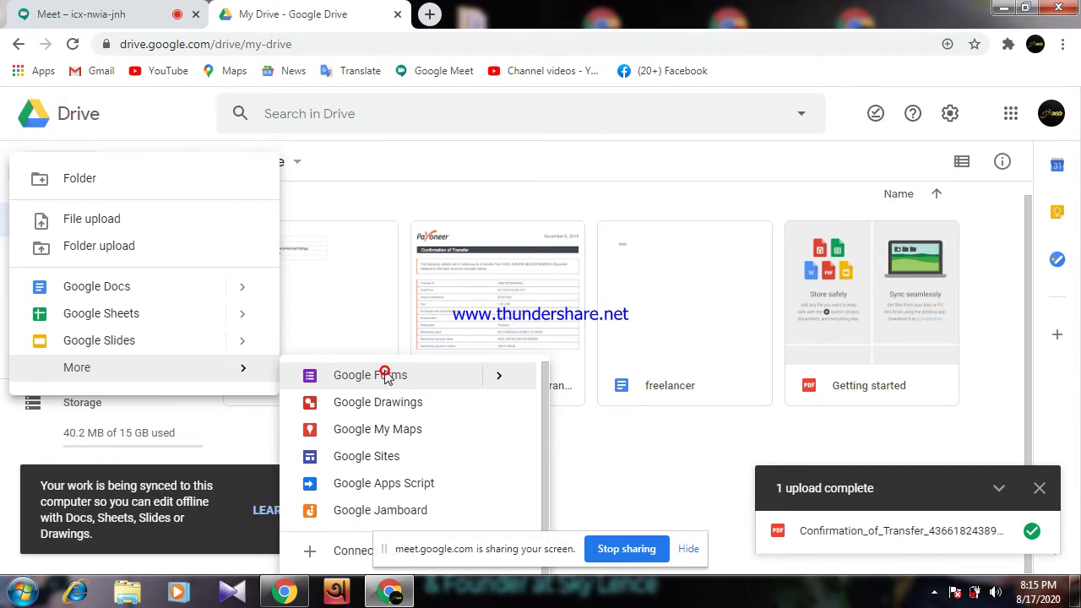
pyautogui.click(388, 377)
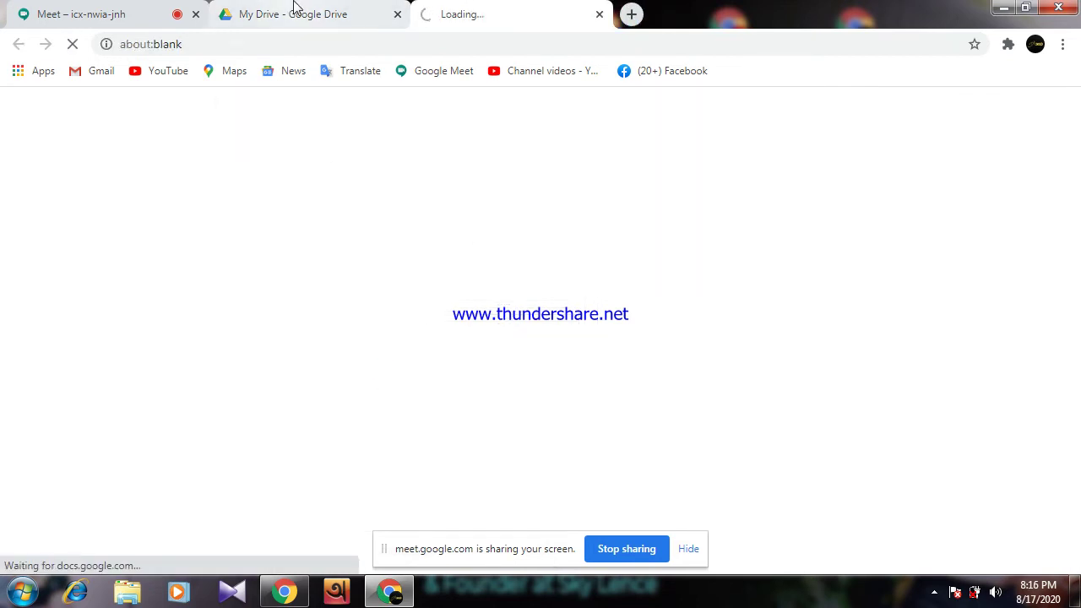
pyautogui.click(295, 10)
# - Open the new form's tab and dismiss the Google Forms tour prompt
pyautogui.click(60, 8)
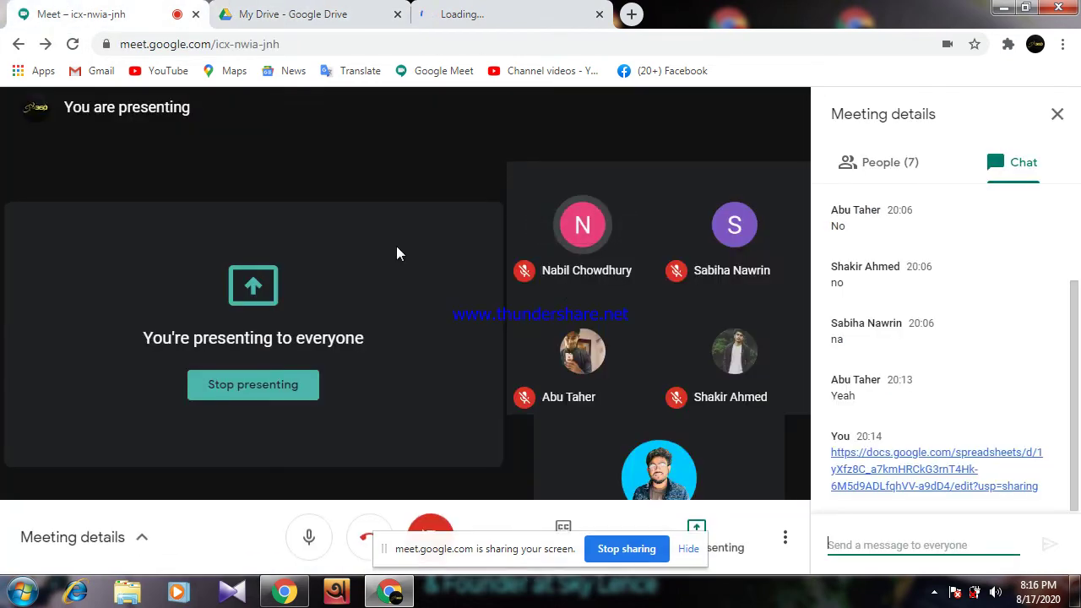
pyautogui.click(461, 10)
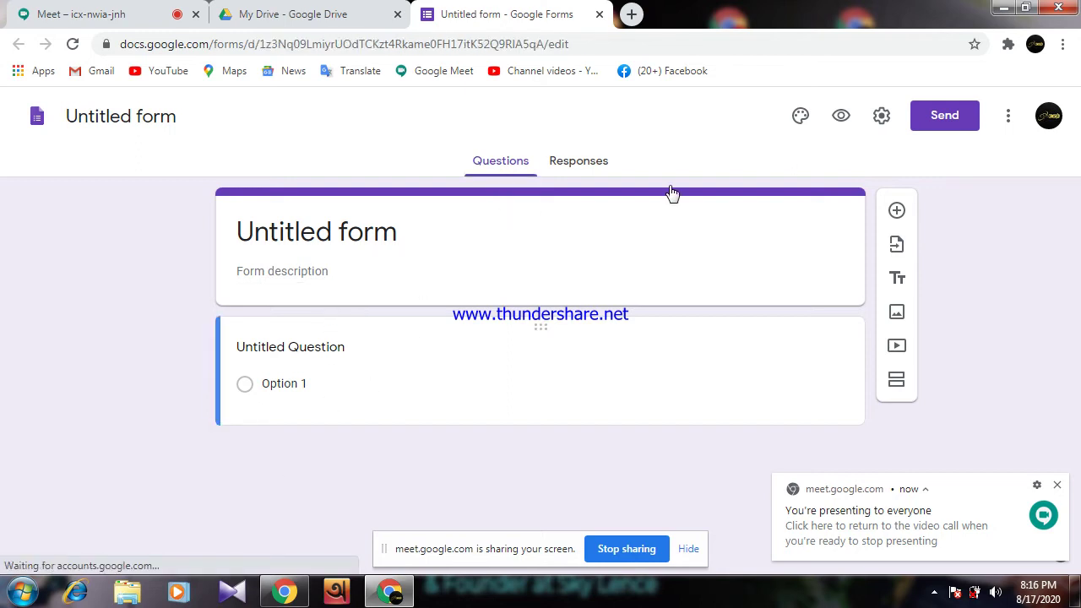
pyautogui.click(579, 161)
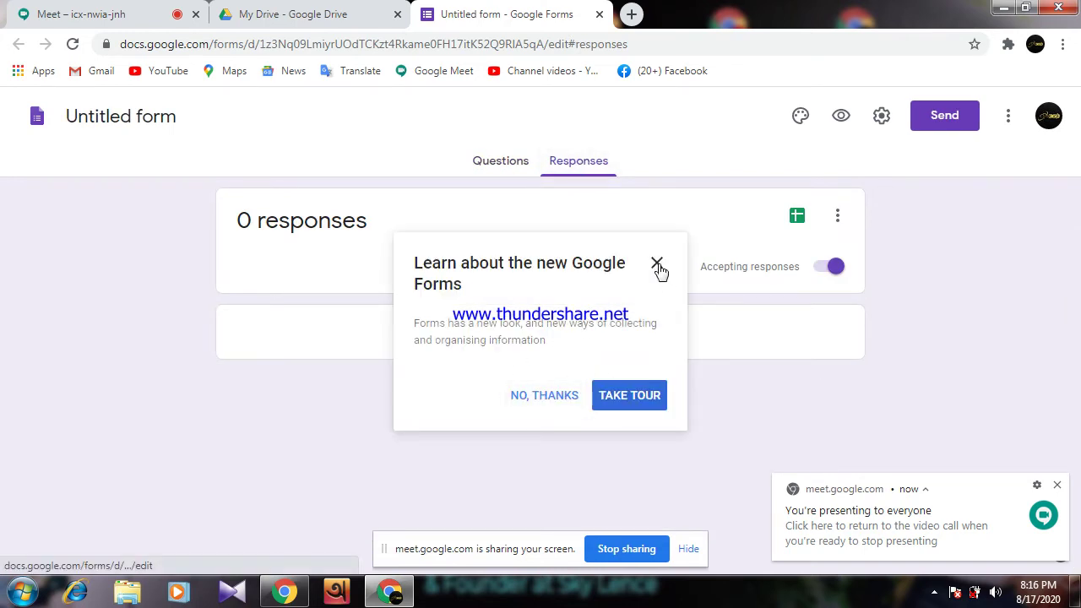
pyautogui.click(657, 265)
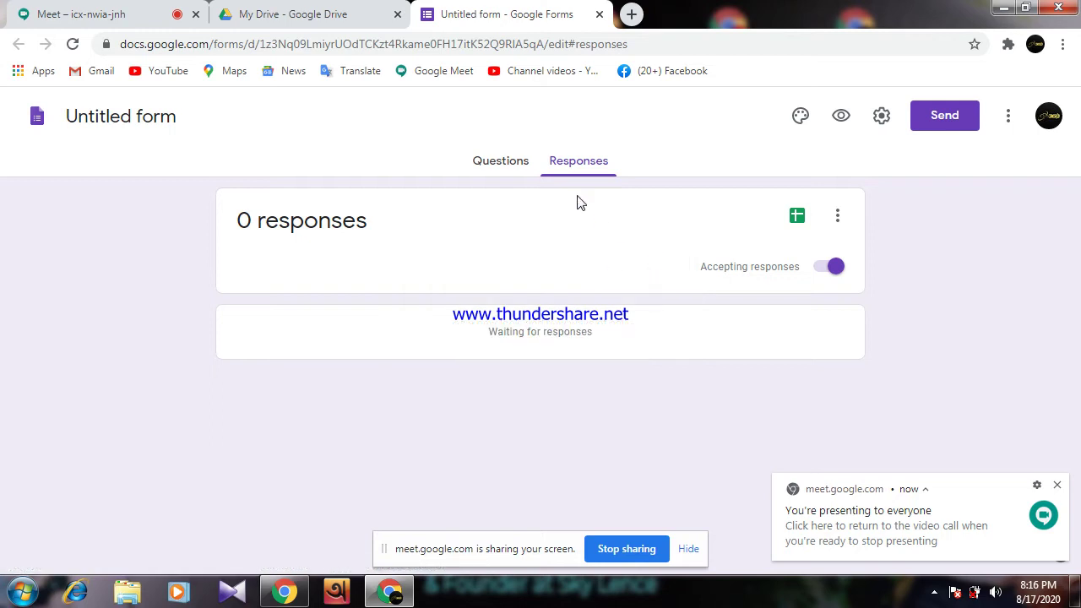
pyautogui.click(489, 164)
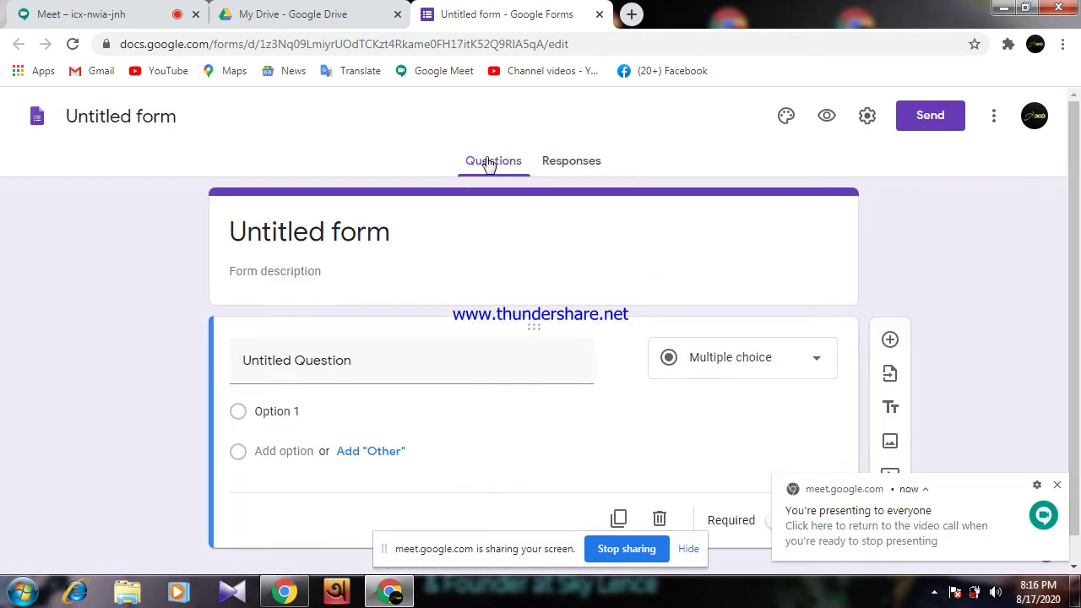
pyautogui.scroll(-1, 477, 222)
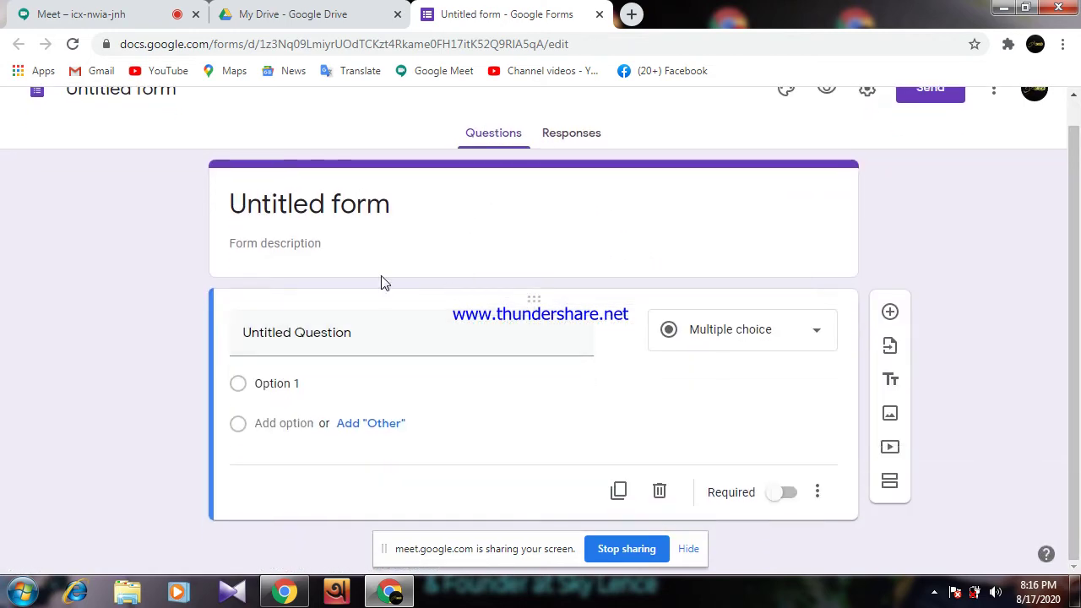
# - Title the form 'admission form' and type the first question 'who are you ?'
pyautogui.click(402, 200)
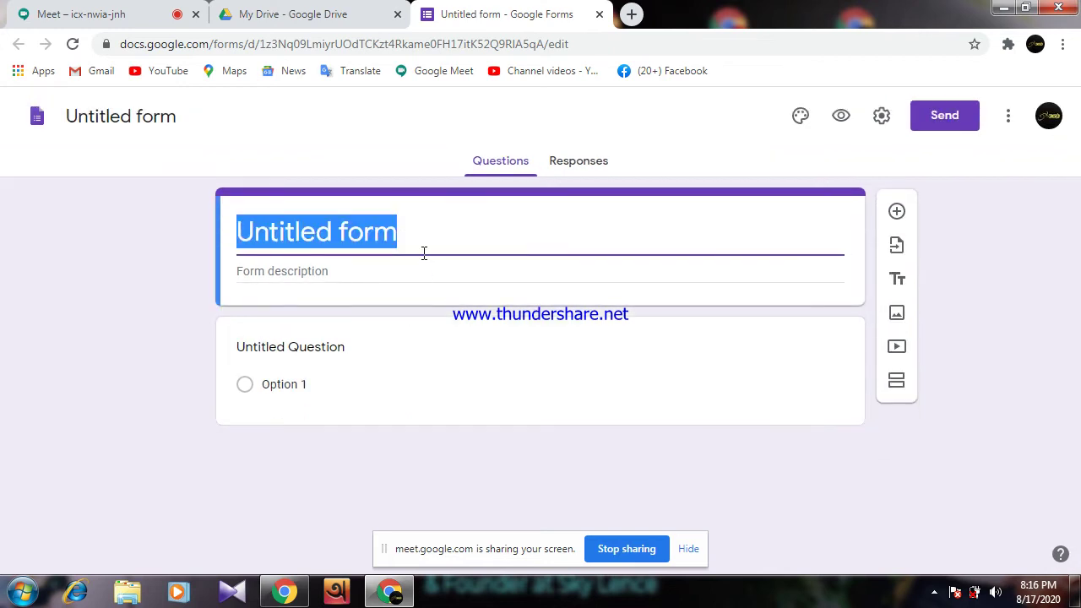
pyautogui.write('ad')
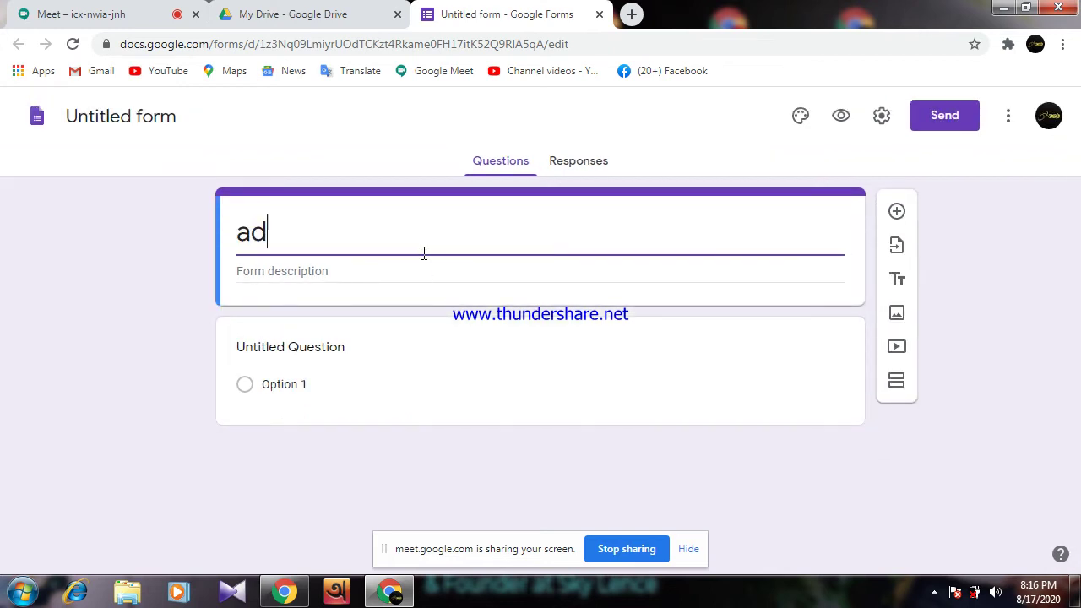
pyautogui.write('mission form')
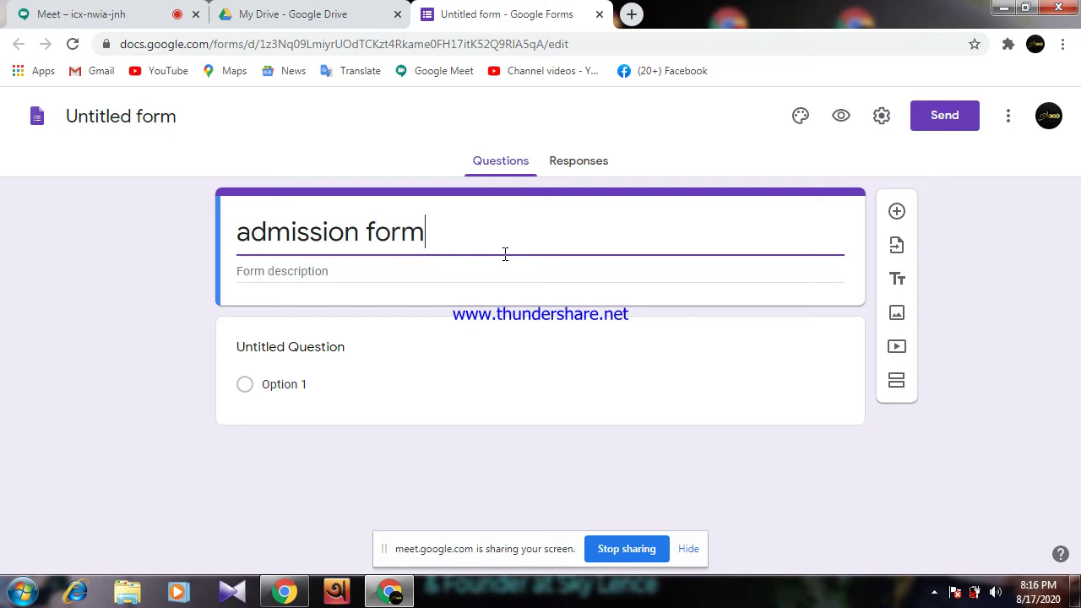
pyautogui.click(363, 351)
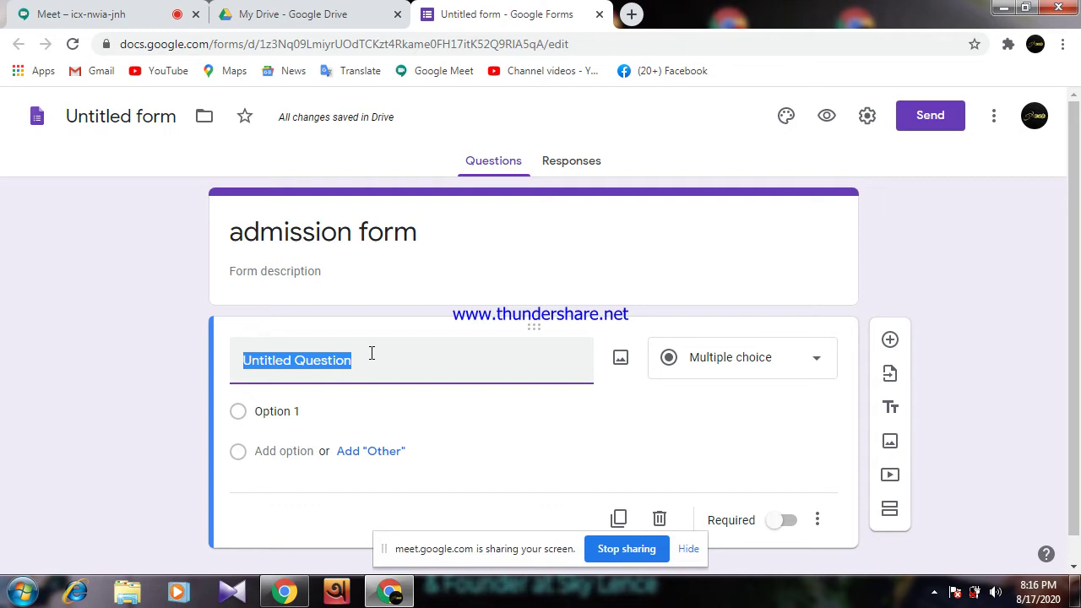
pyautogui.write('who are yo')
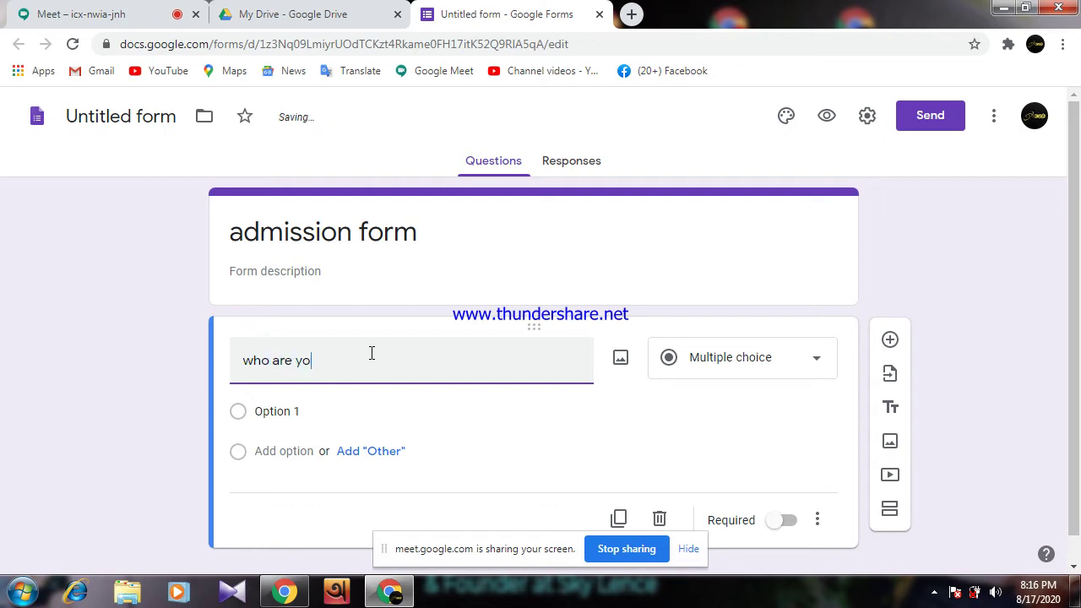
pyautogui.write('u ?')
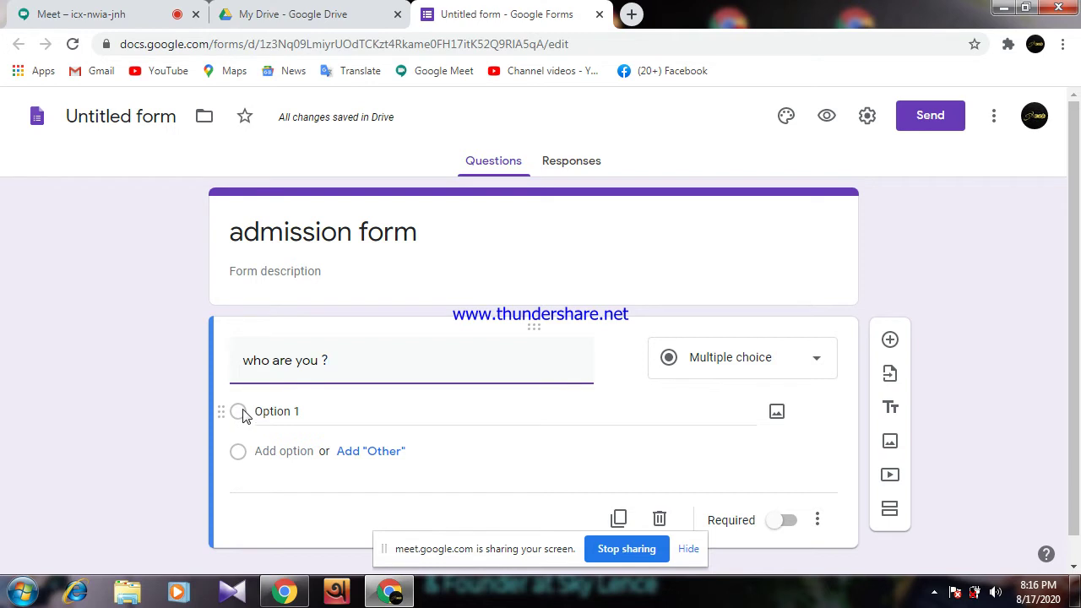
# - Set the 'who are you ?' question's answer type to Paragraph
pyautogui.click(88, 12)
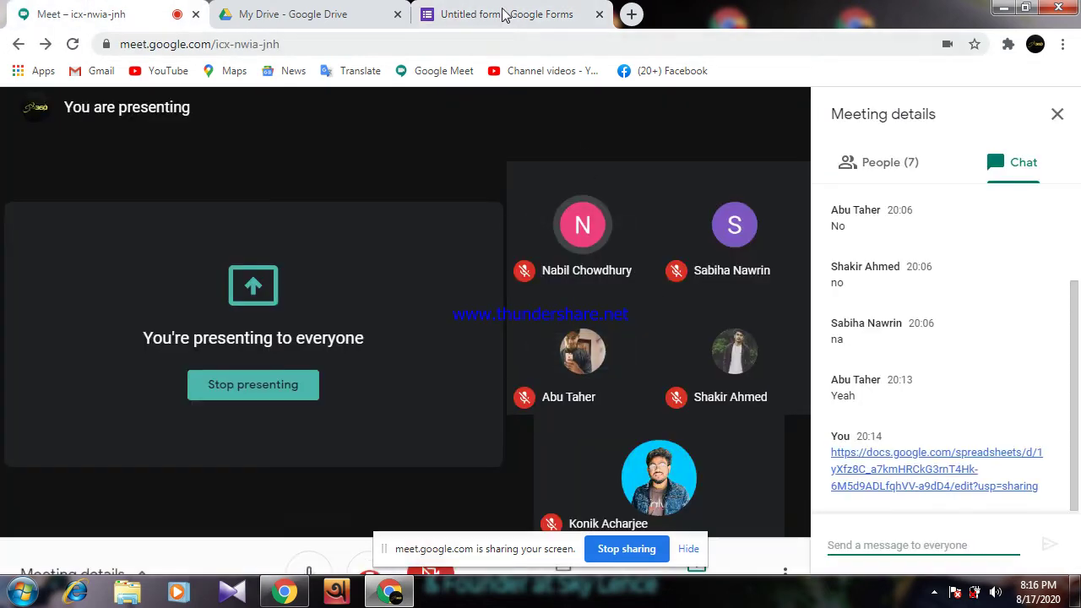
pyautogui.click(503, 15)
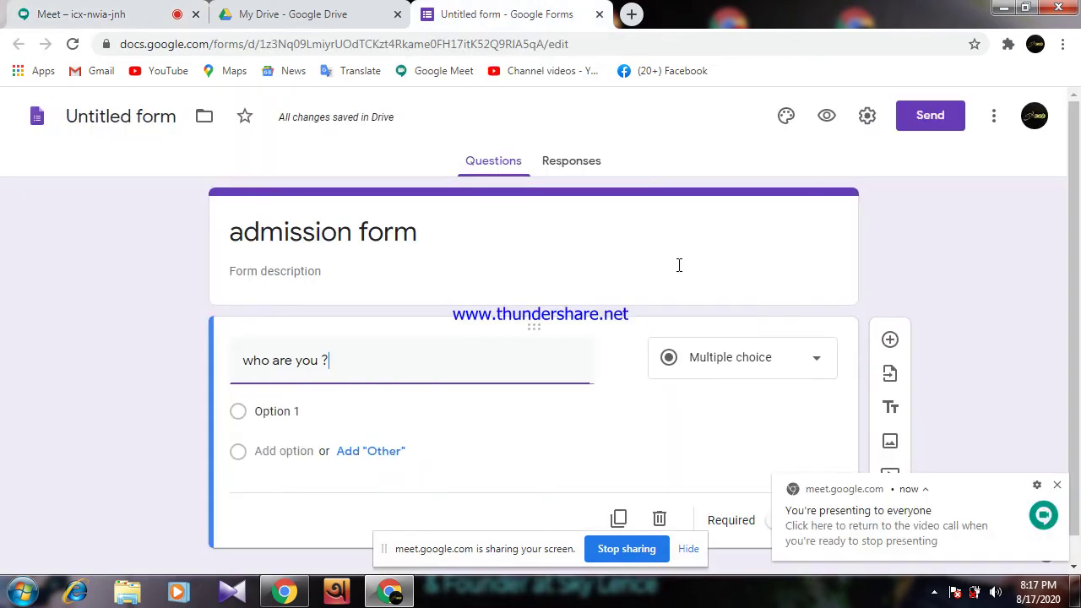
pyautogui.click(812, 364)
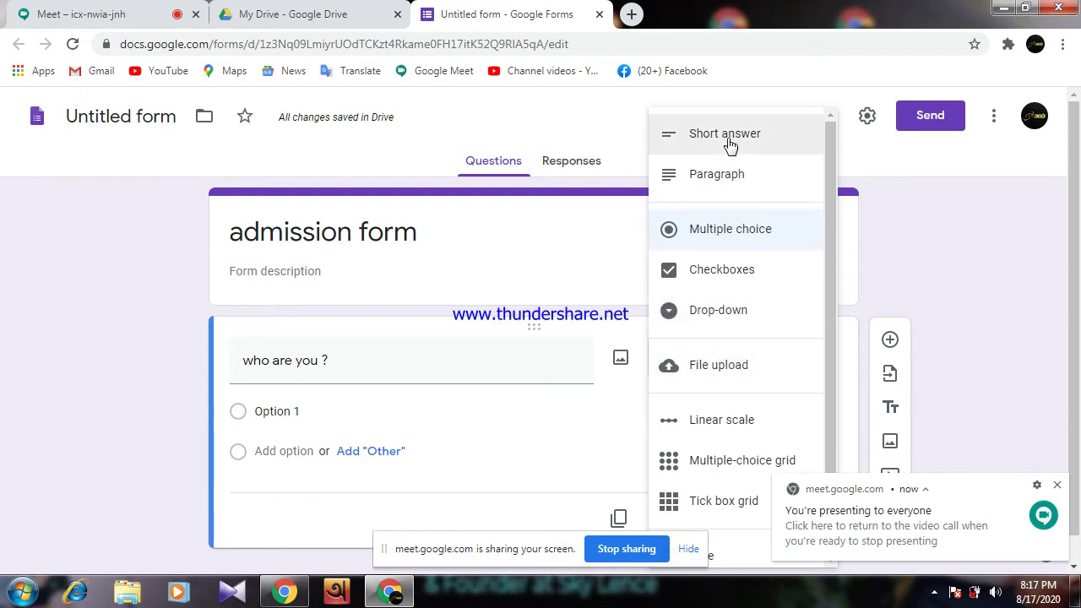
pyautogui.click(723, 172)
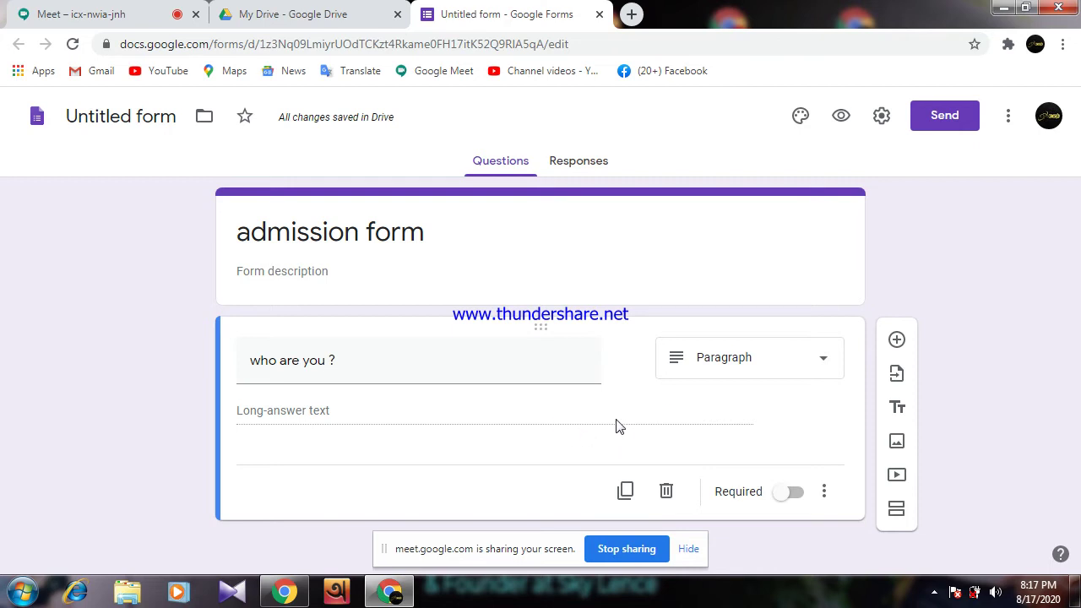
# - Add a Short answer question 'why you want to learn freelancing ?'
pyautogui.click(897, 340)
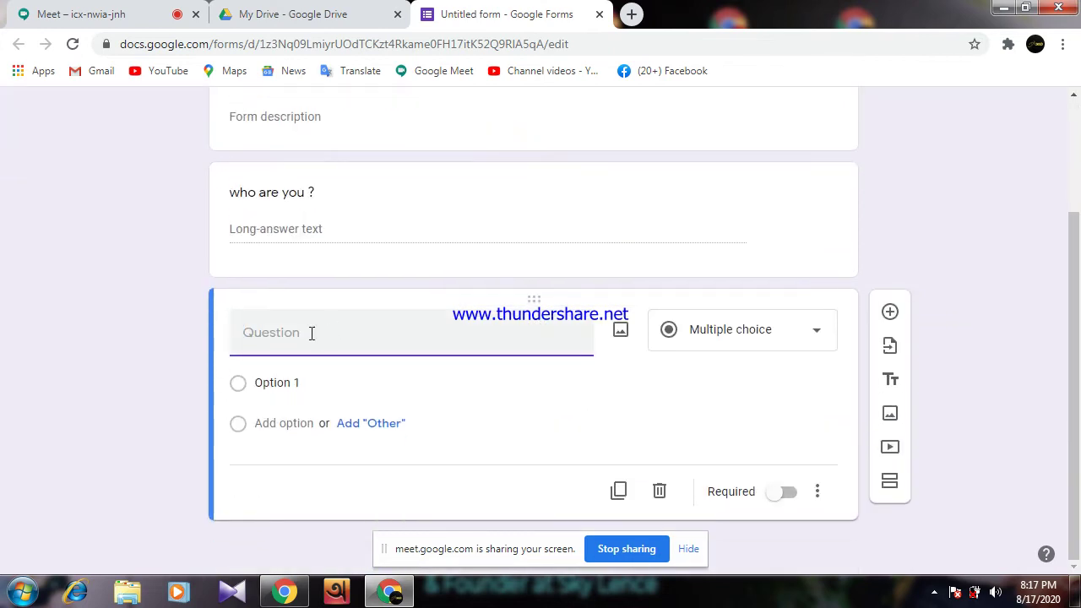
pyautogui.write('why you want to')
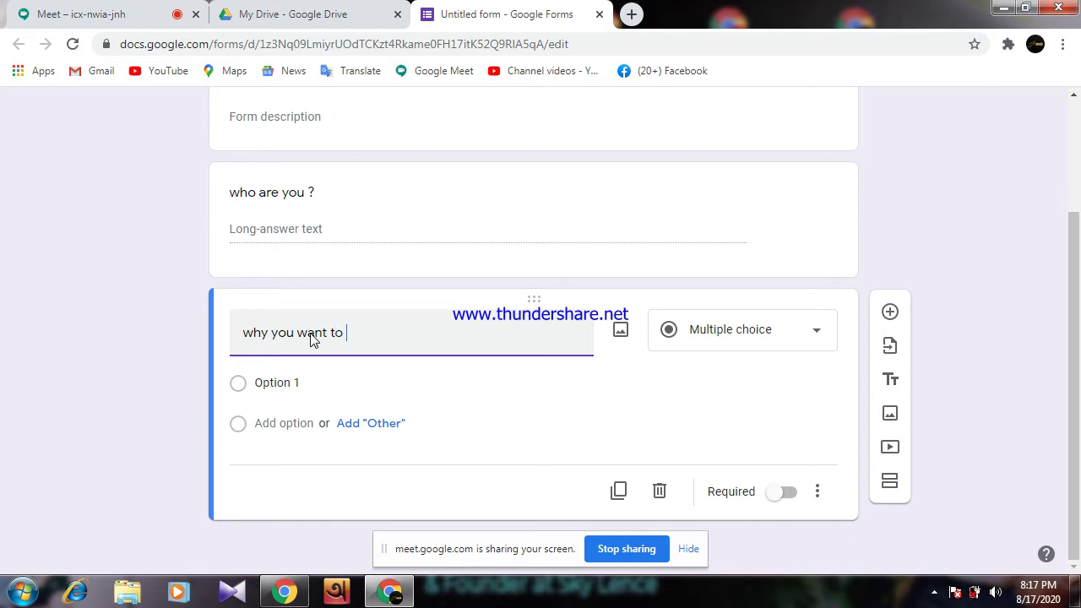
pyautogui.write(' learn freelanci')
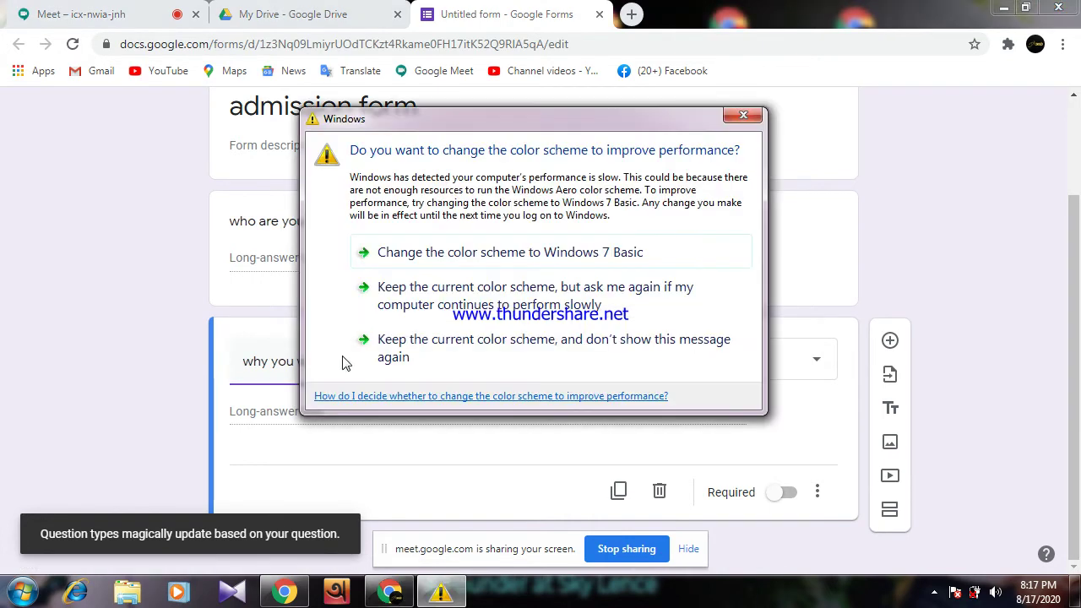
pyautogui.click(743, 115)
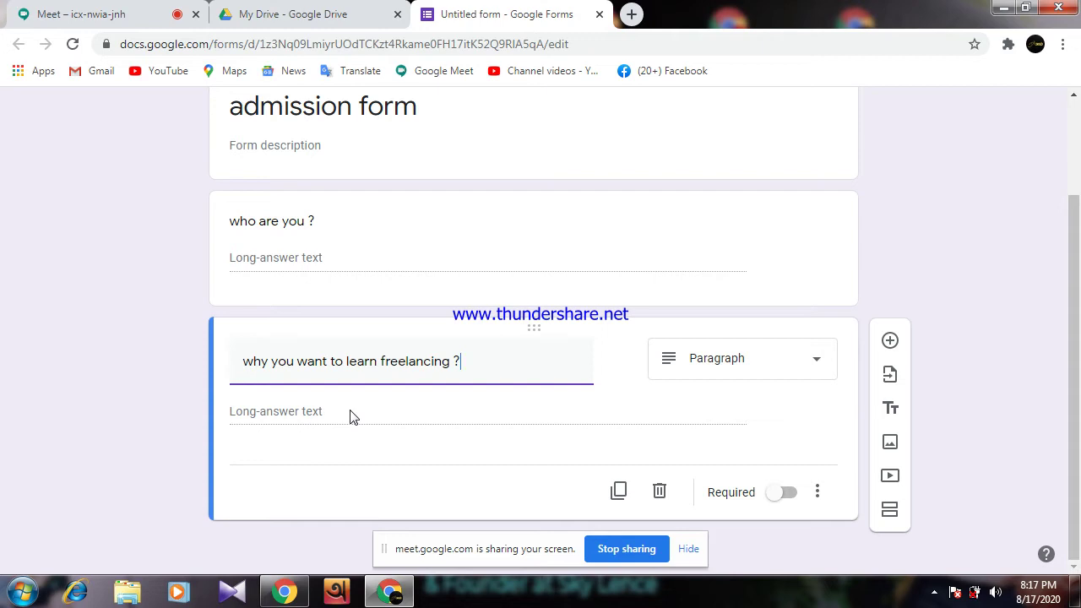
pyautogui.click(819, 363)
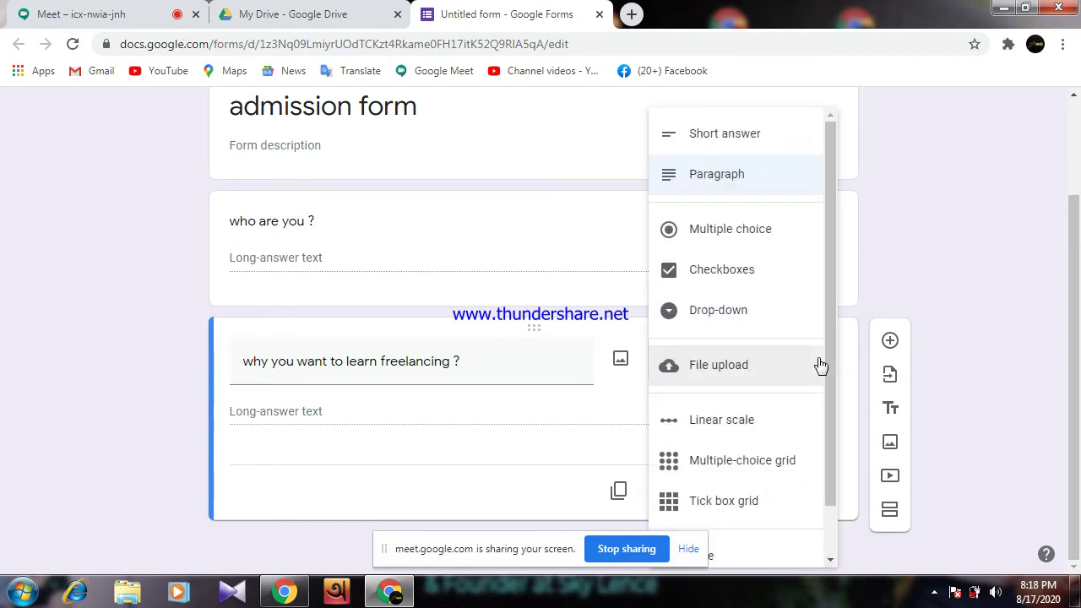
pyautogui.click(718, 134)
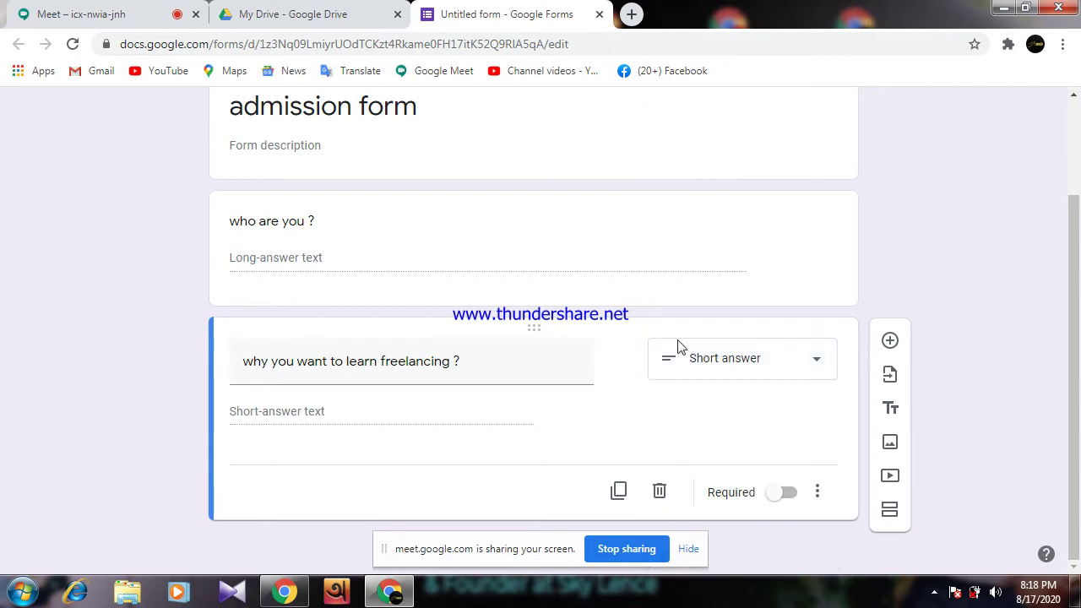
# - Change the 'who are you ?' question to Short answer
pyautogui.click(363, 247)
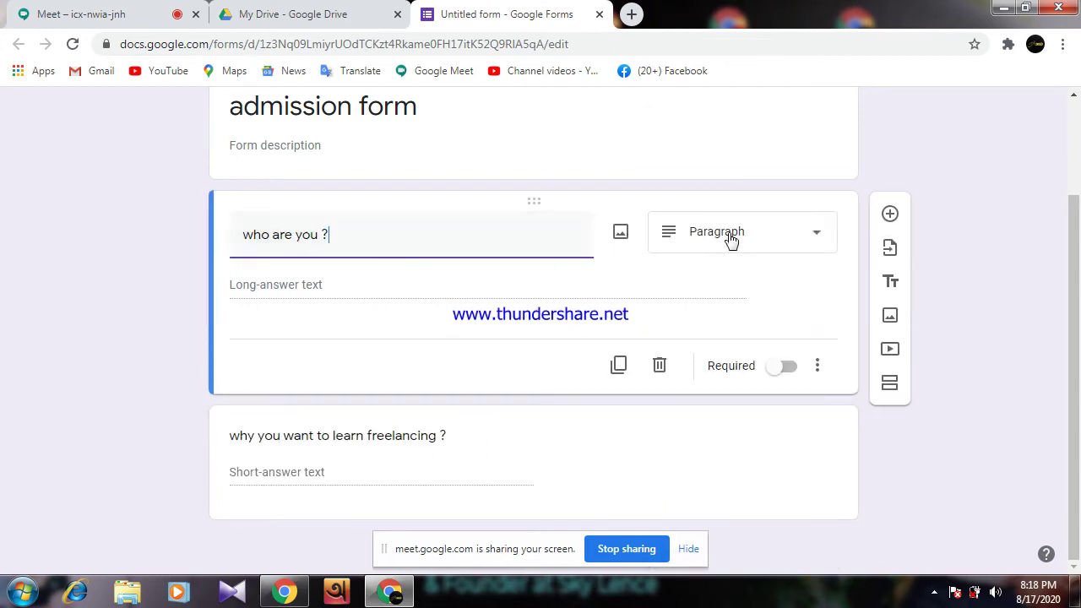
pyautogui.click(807, 228)
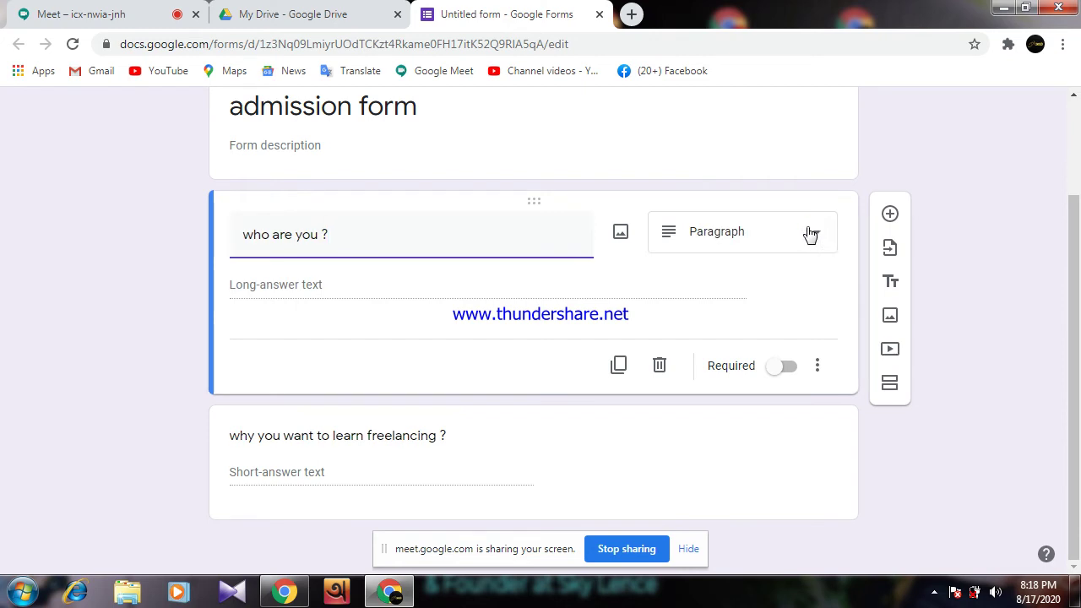
pyautogui.click(718, 133)
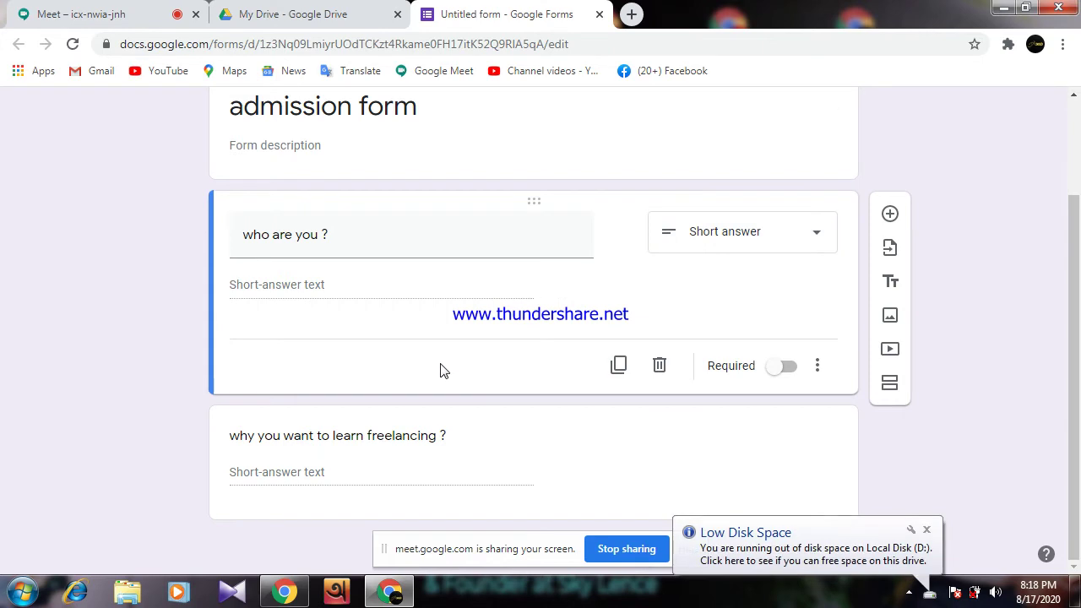
pyautogui.click(1073, 324)
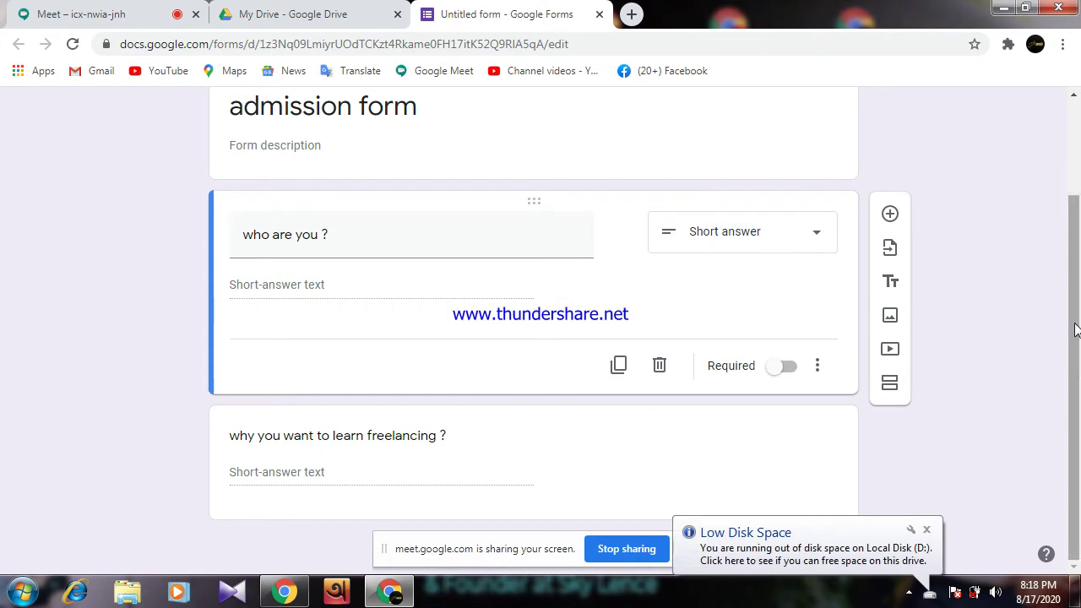
# - Add a Date question 'when did you born ?' below 'who are you ?', then start another question
pyautogui.click(888, 217)
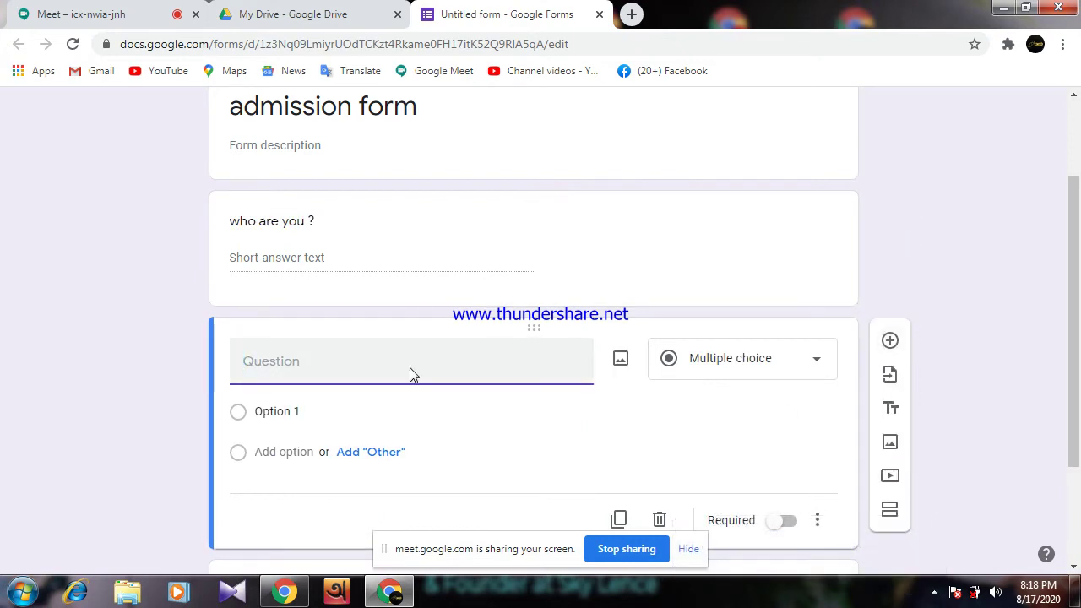
pyautogui.write('when did')
pyautogui.write('you bor')
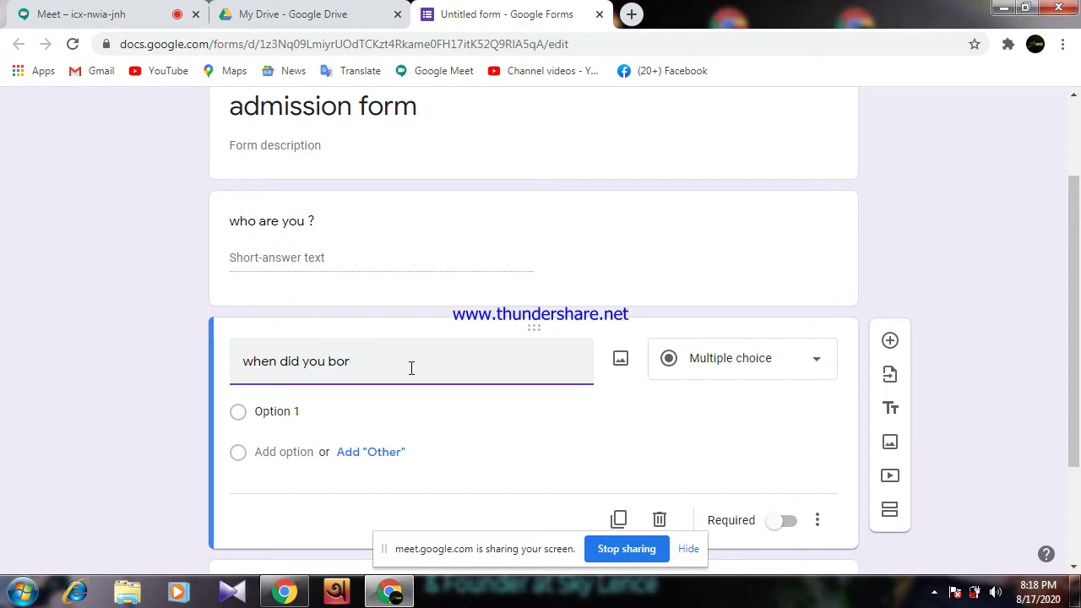
pyautogui.write('n ?')
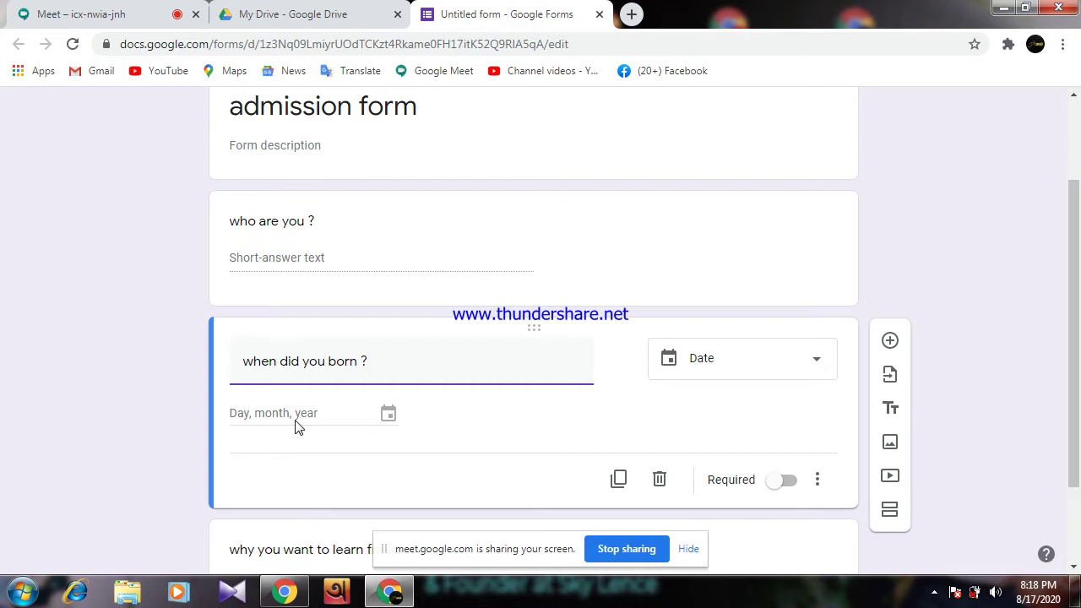
pyautogui.click(389, 415)
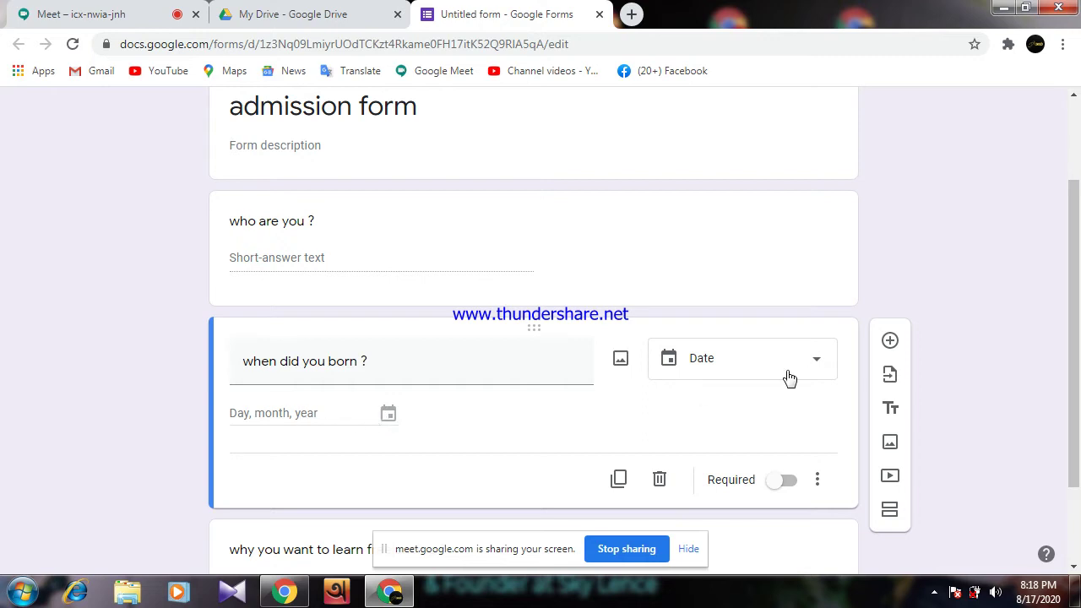
pyautogui.click(891, 341)
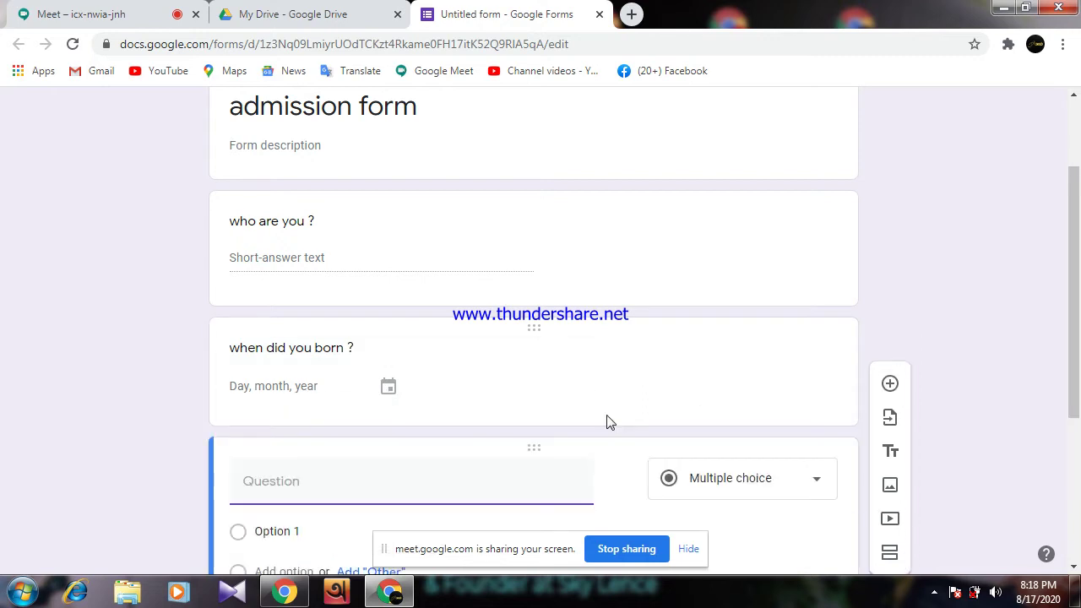
# - Title the new question 'who is your mentor ?' and make it Multiple choice
pyautogui.write('who')
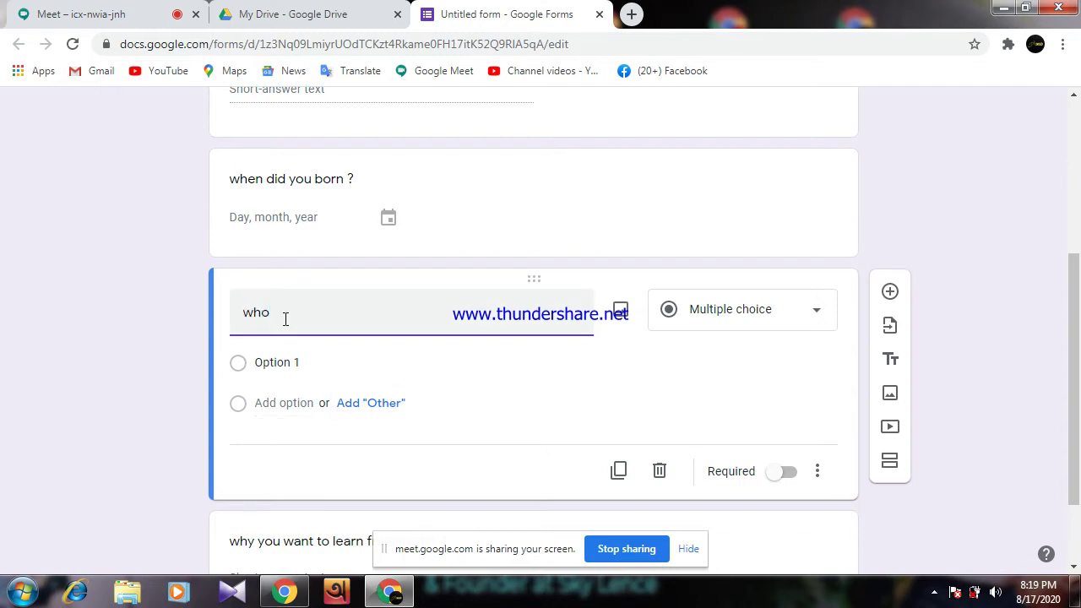
pyautogui.write(' is your mentor ?')
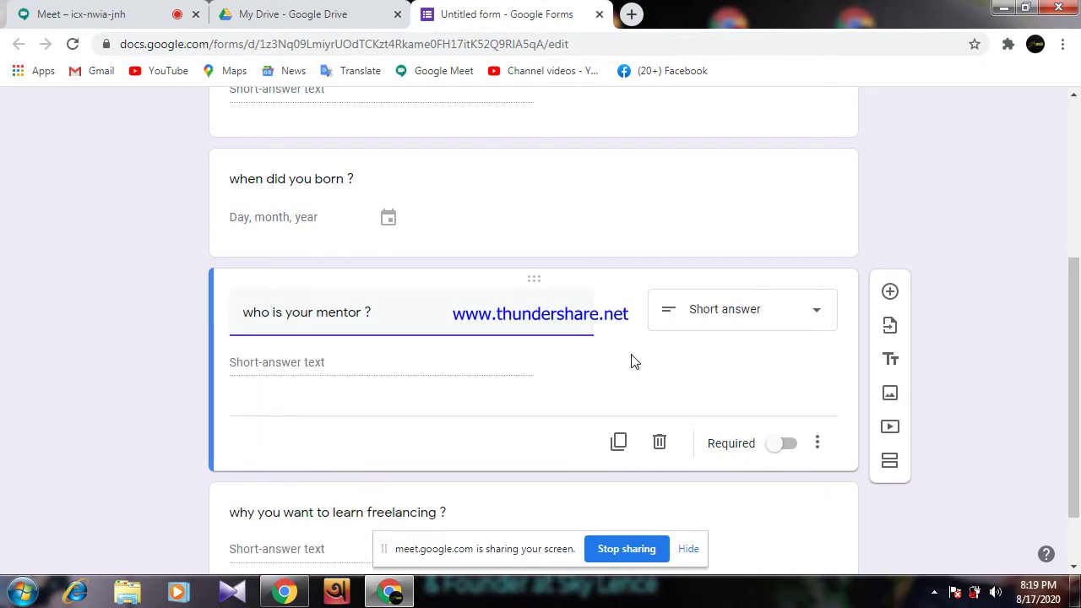
pyautogui.click(798, 317)
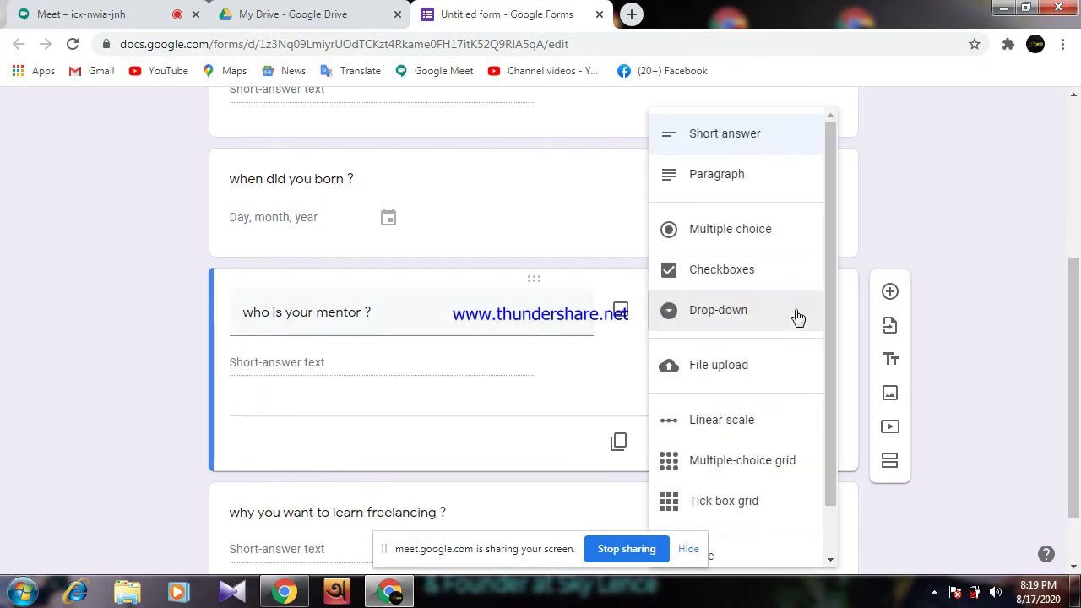
pyautogui.click(739, 225)
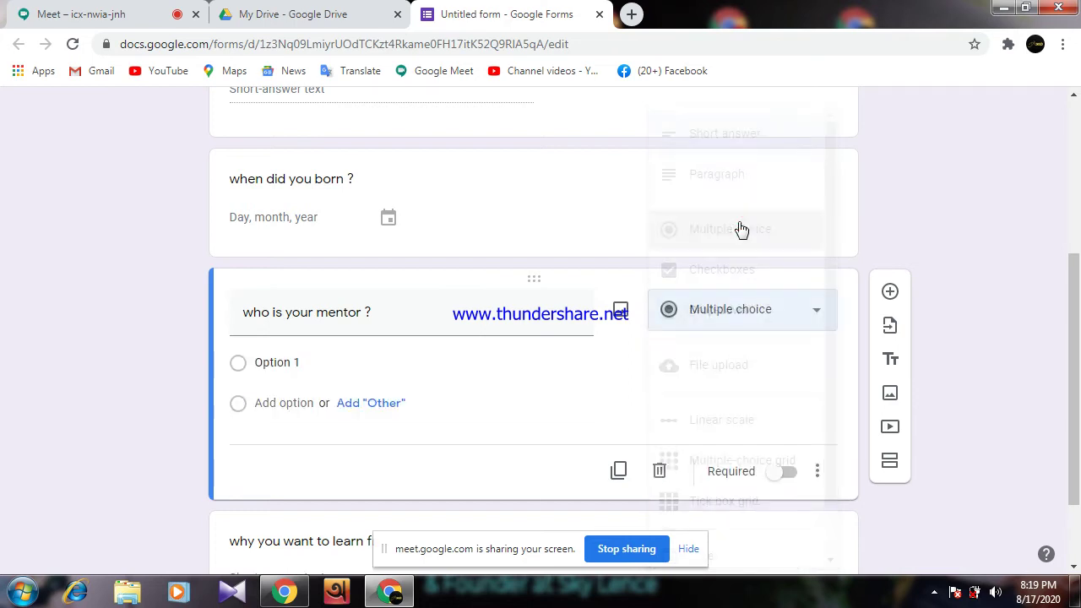
# - Give the mentor question options a, B, C, D and an Other choice
pyautogui.click(237, 362)
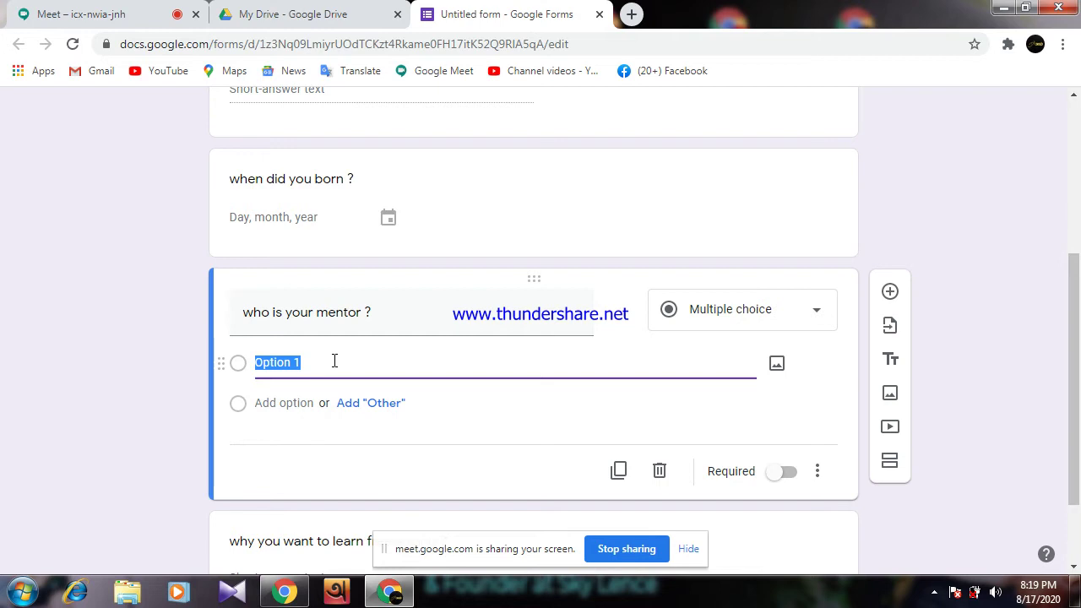
pyautogui.write('a')
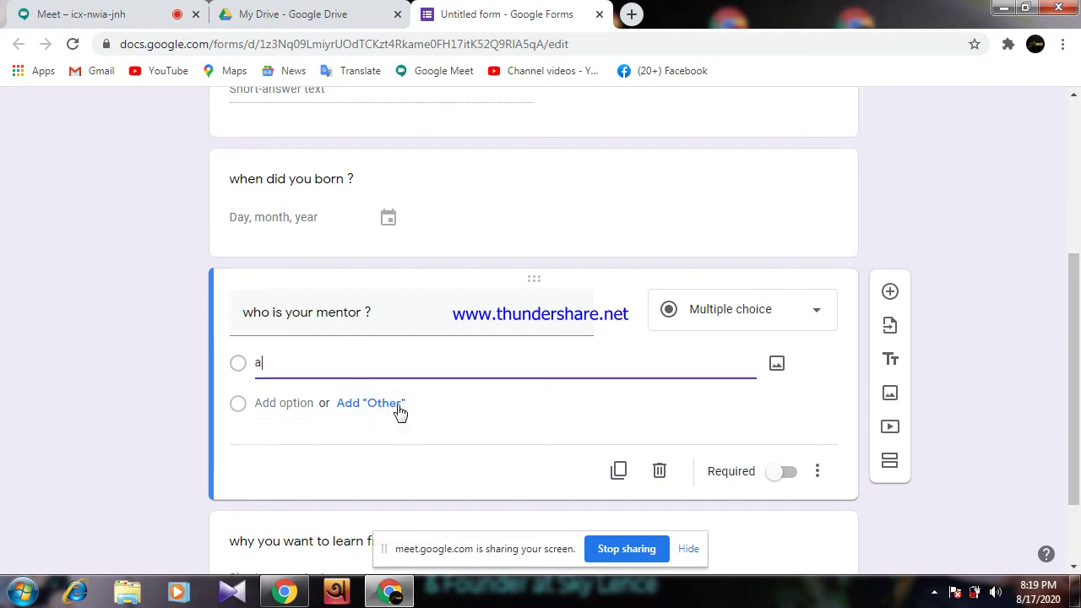
pyautogui.click(382, 405)
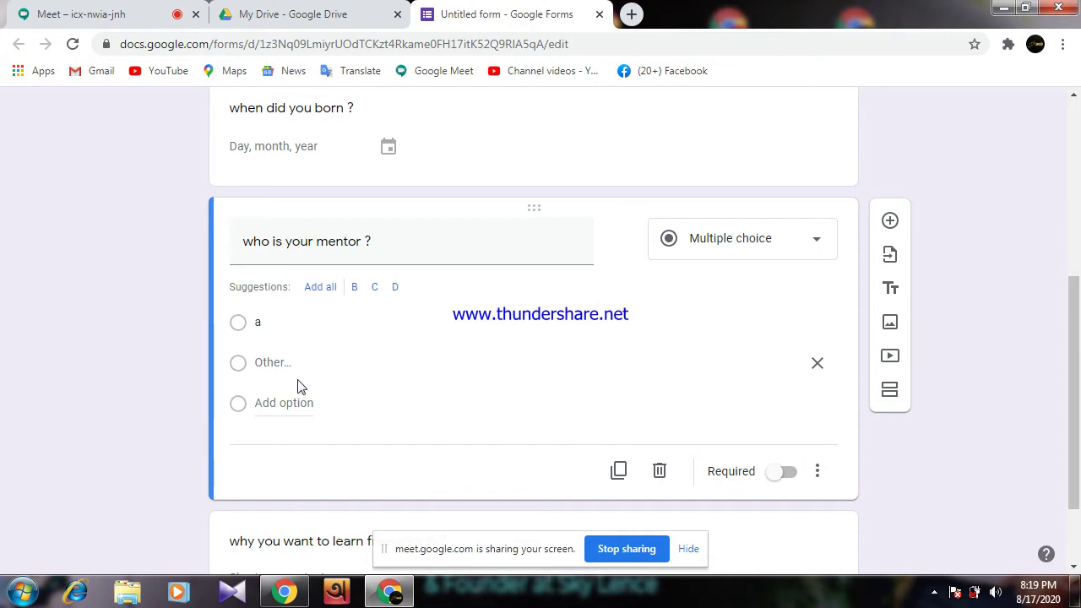
pyautogui.click(313, 366)
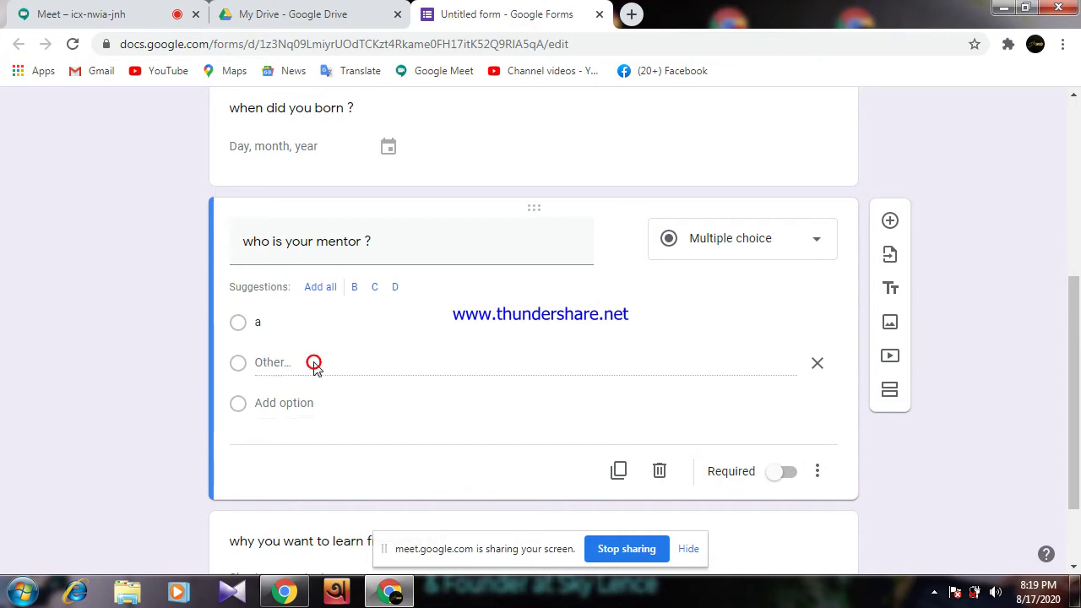
pyautogui.click(313, 365)
pyautogui.click(302, 364)
pyautogui.click(321, 285)
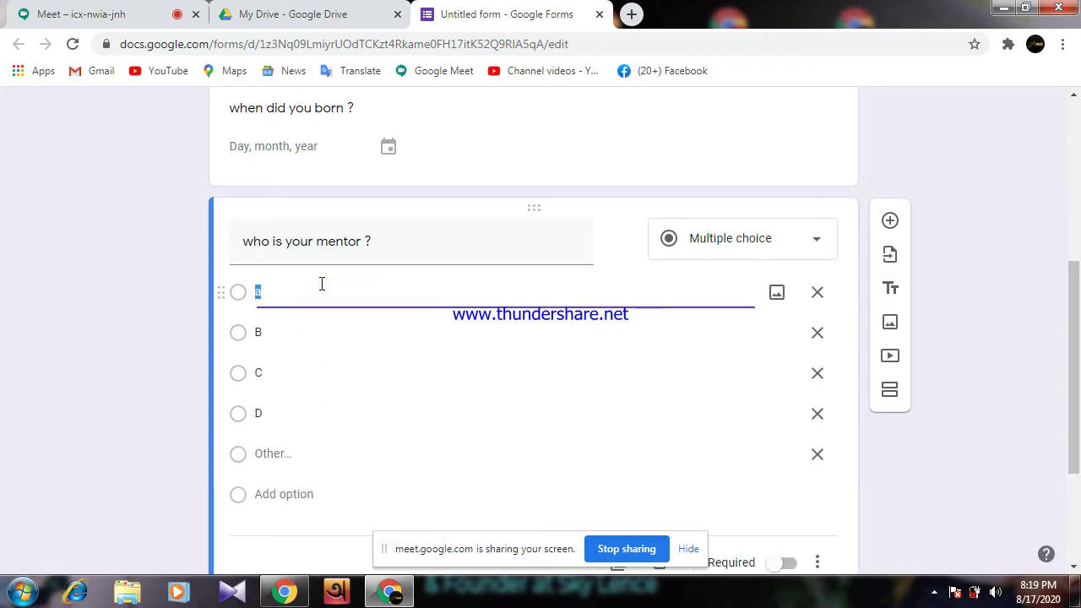
# - Replace option D with 'abcd' and remove the Other choice, leaving a, B, C, abcd
pyautogui.scroll(-1, 272, 363)
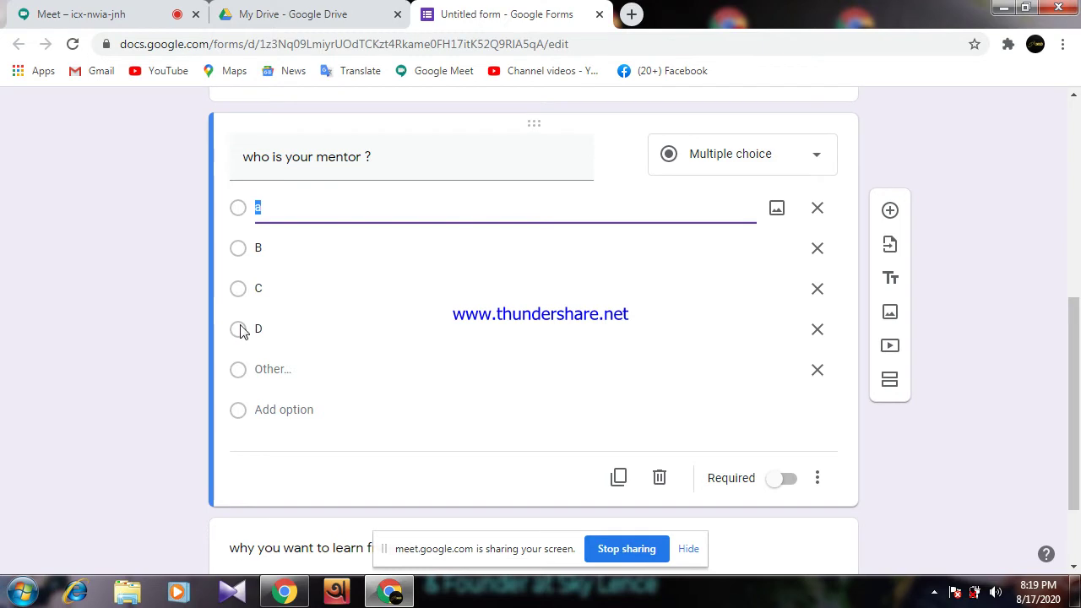
pyautogui.click(815, 373)
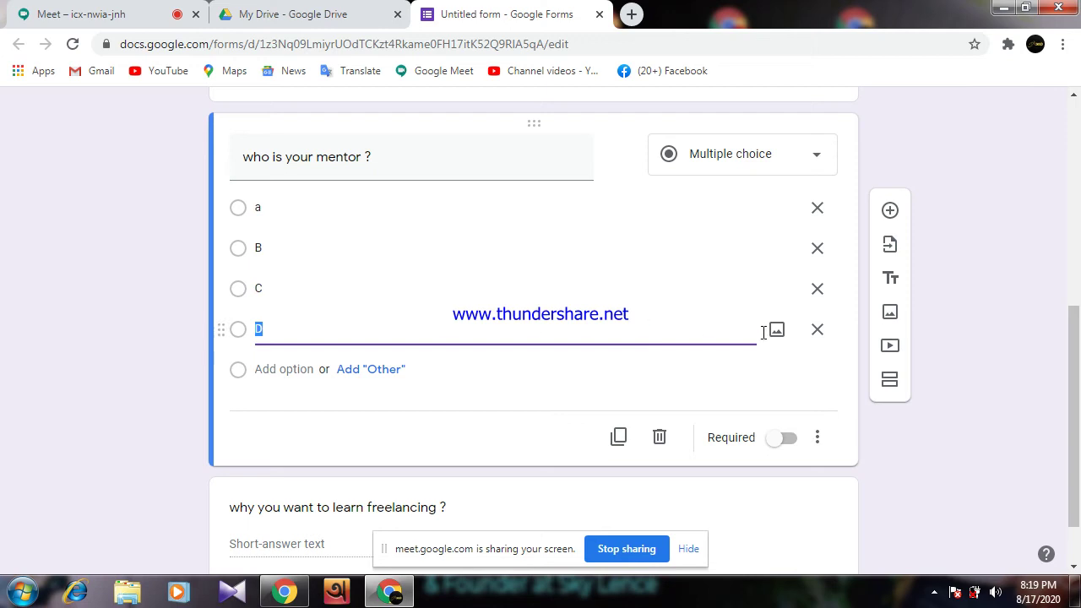
pyautogui.click(817, 330)
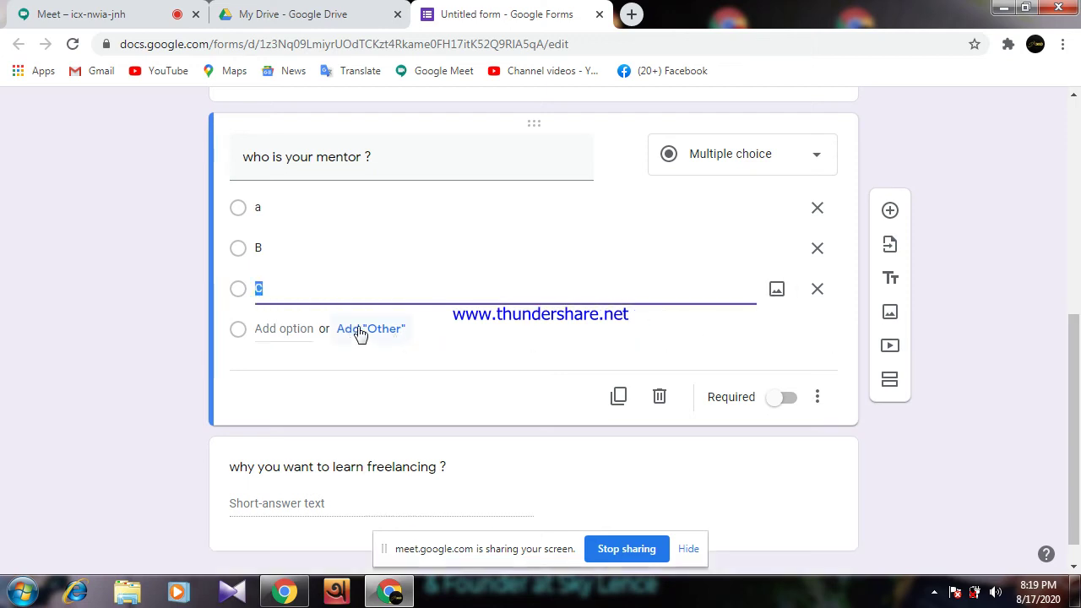
pyautogui.click(352, 333)
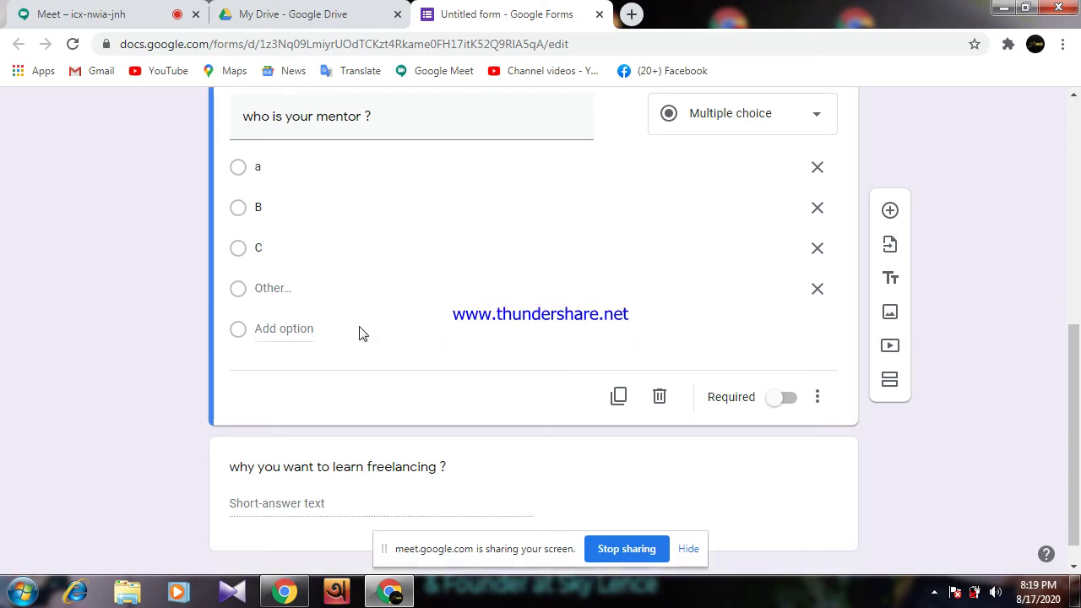
pyautogui.click(294, 285)
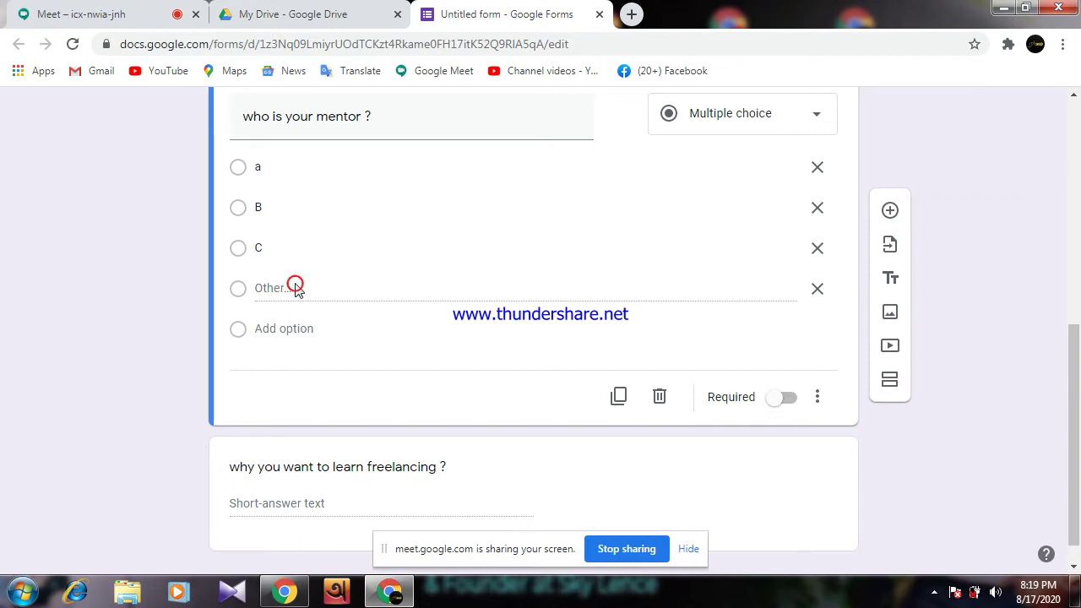
pyautogui.click(292, 328)
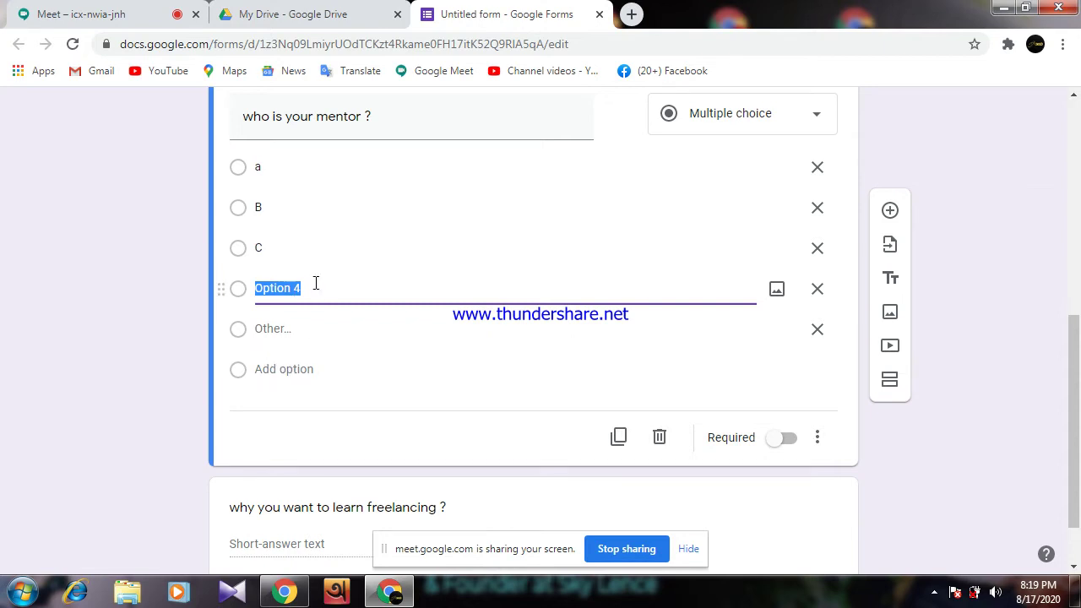
pyautogui.write('abcd')
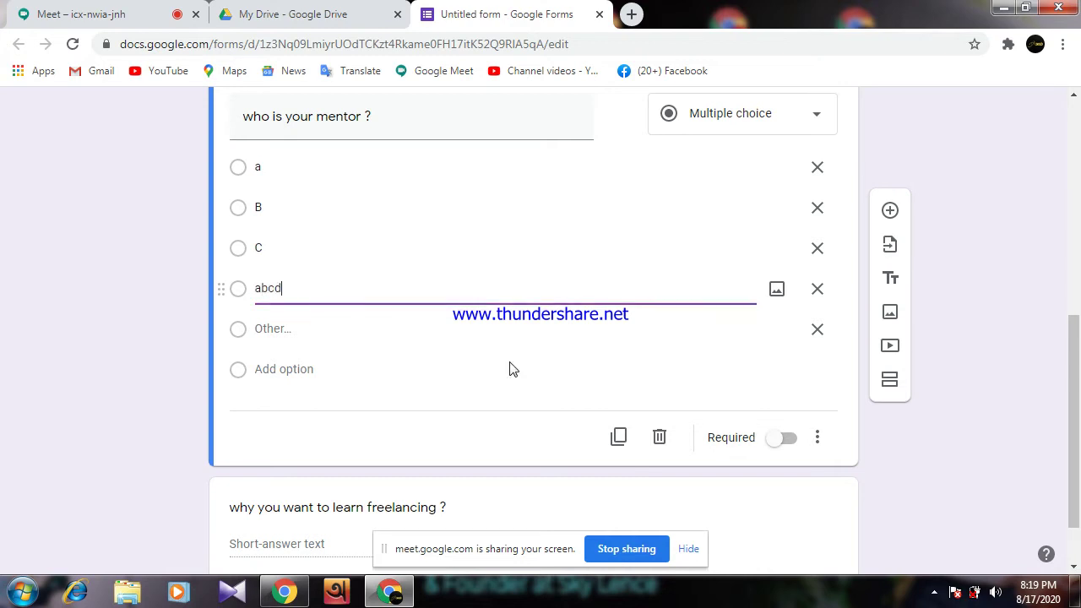
pyautogui.click(411, 314)
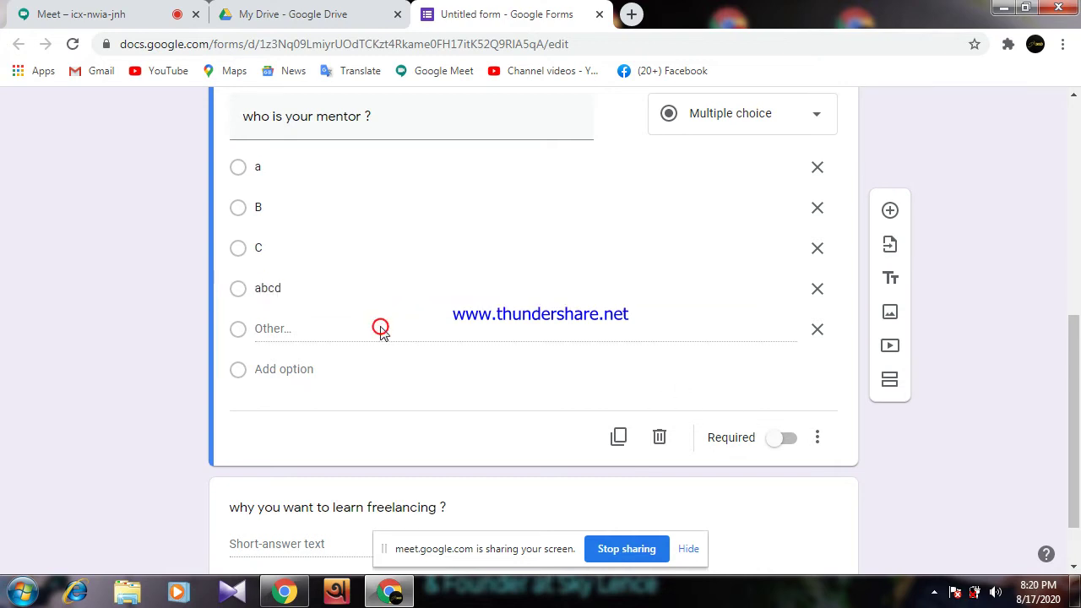
pyautogui.click(816, 334)
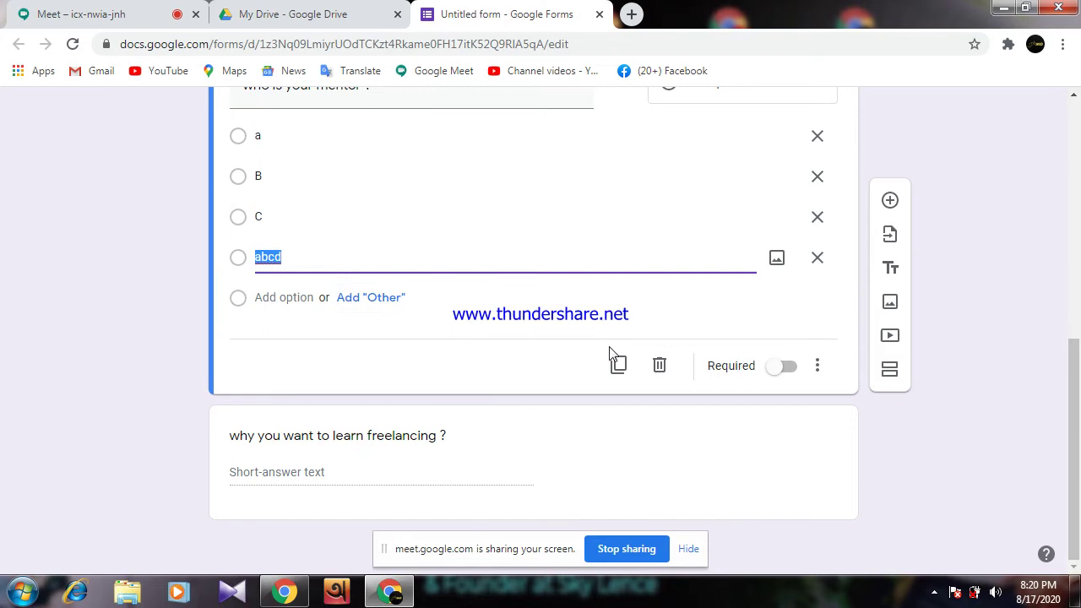
pyautogui.scroll(5, 613, 362)
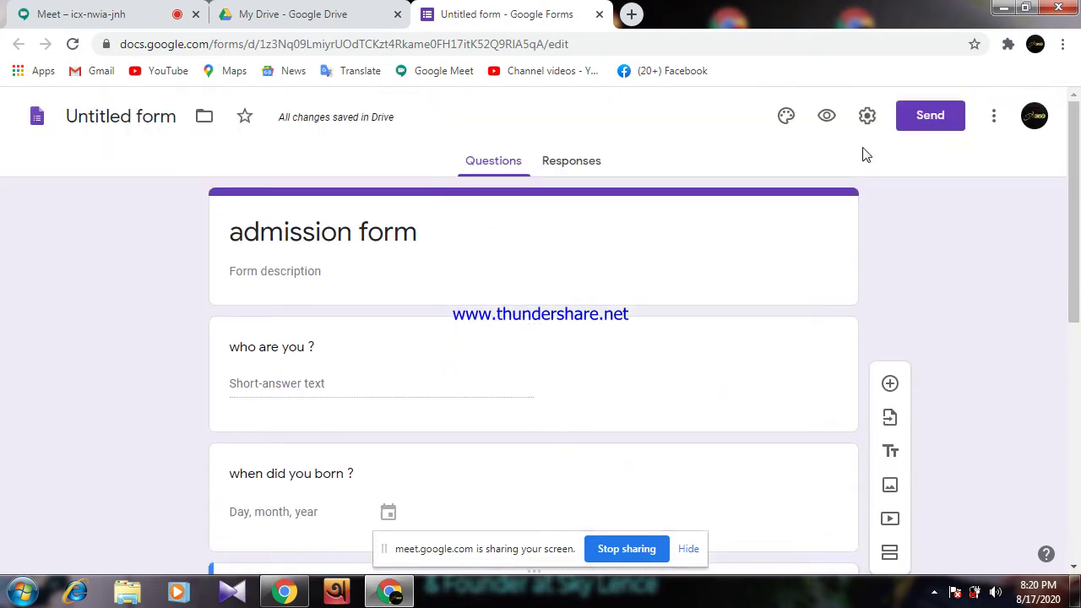
# - Get the form's share link from Send and shorten it to a forms.gle address
pyautogui.click(929, 116)
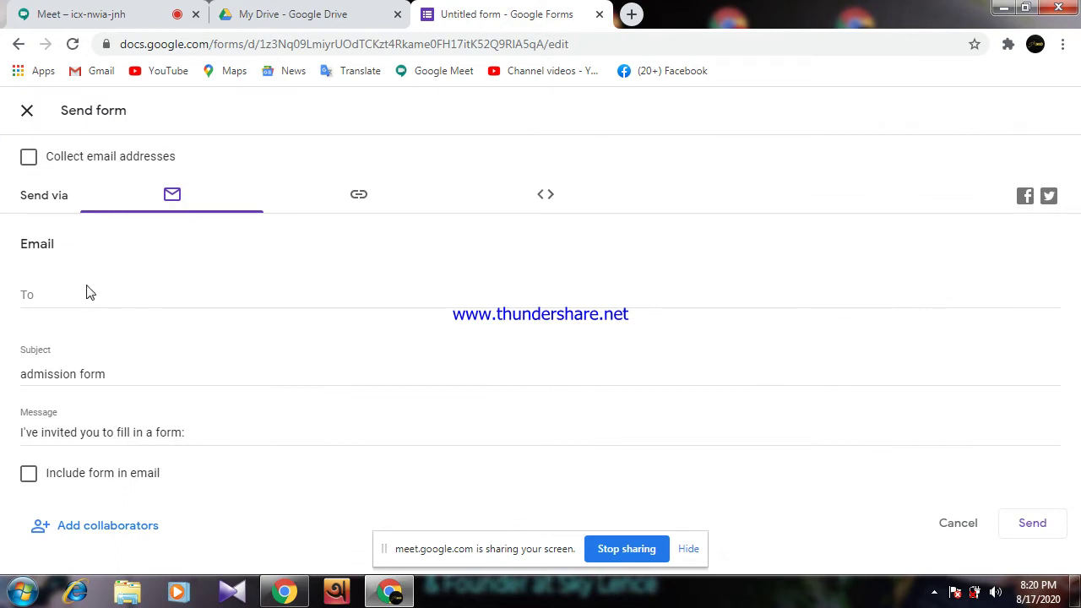
pyautogui.click(355, 195)
pyautogui.click(26, 305)
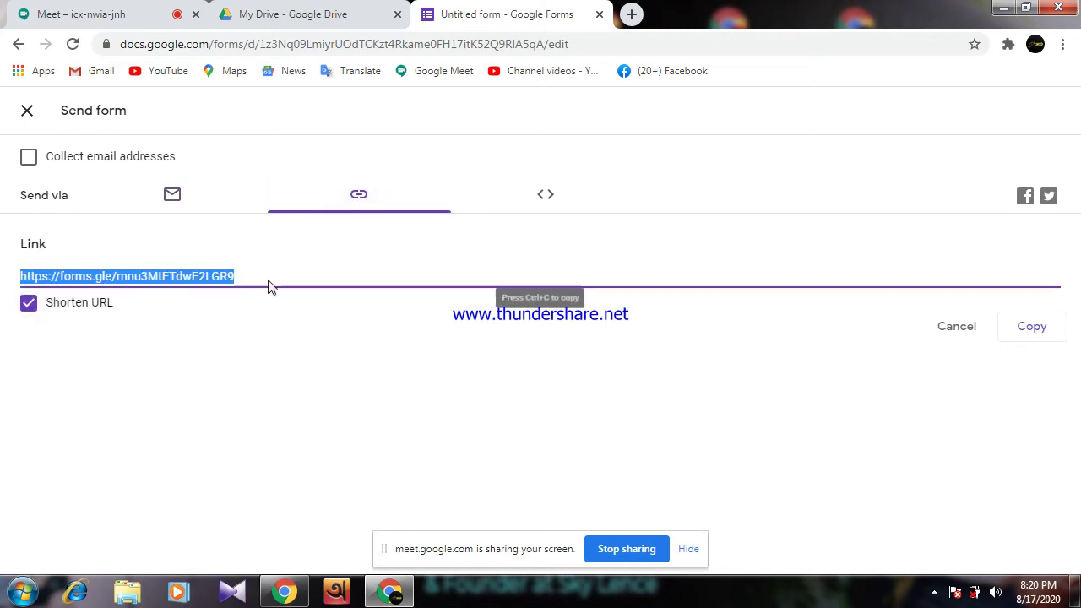
# - Copy the shortened form link, post it in the Google Meet chat, then return to Forms
pyautogui.click(1031, 326)
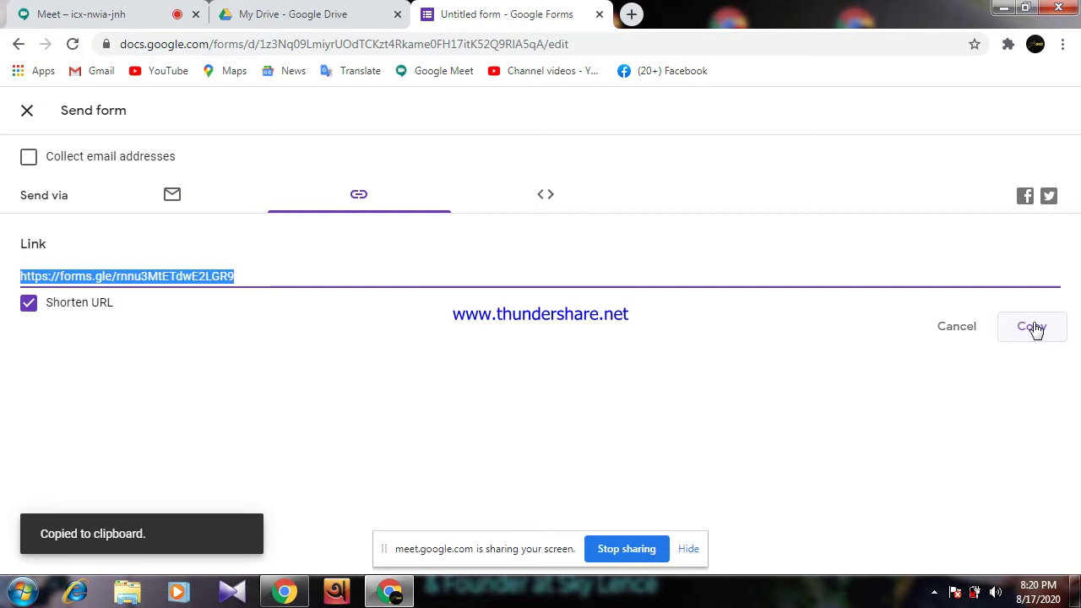
pyautogui.click(114, 10)
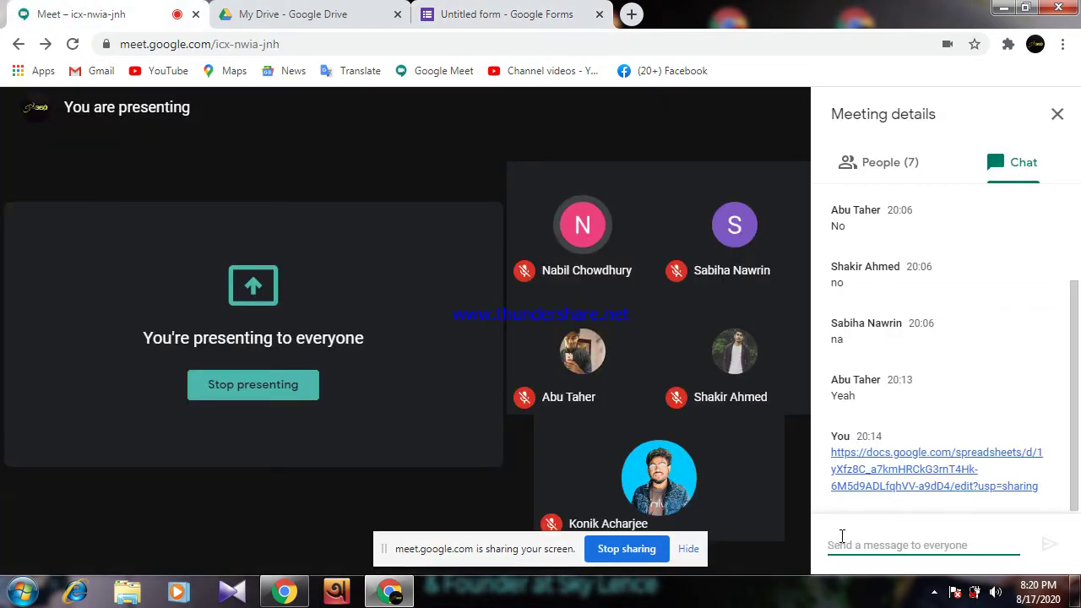
pyautogui.hotkey('ctrl', 'v')
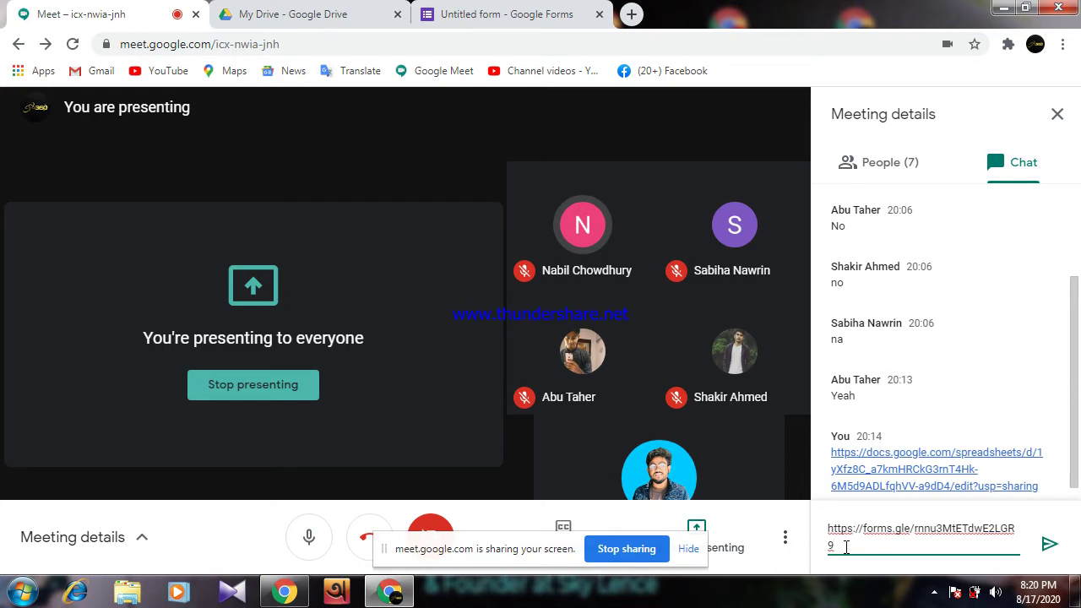
pyautogui.press('Return')
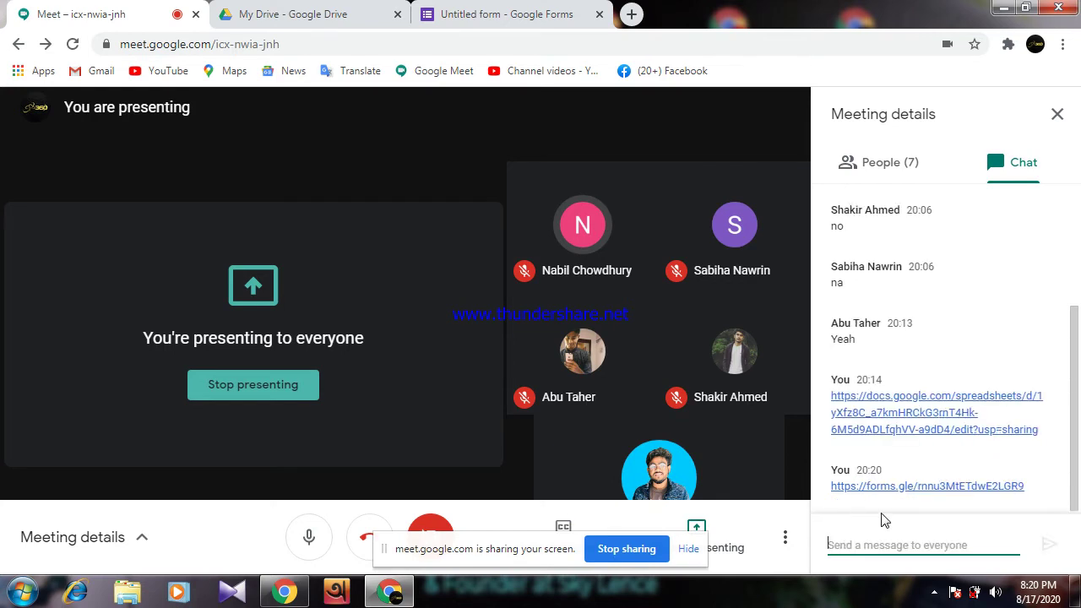
pyautogui.click(486, 14)
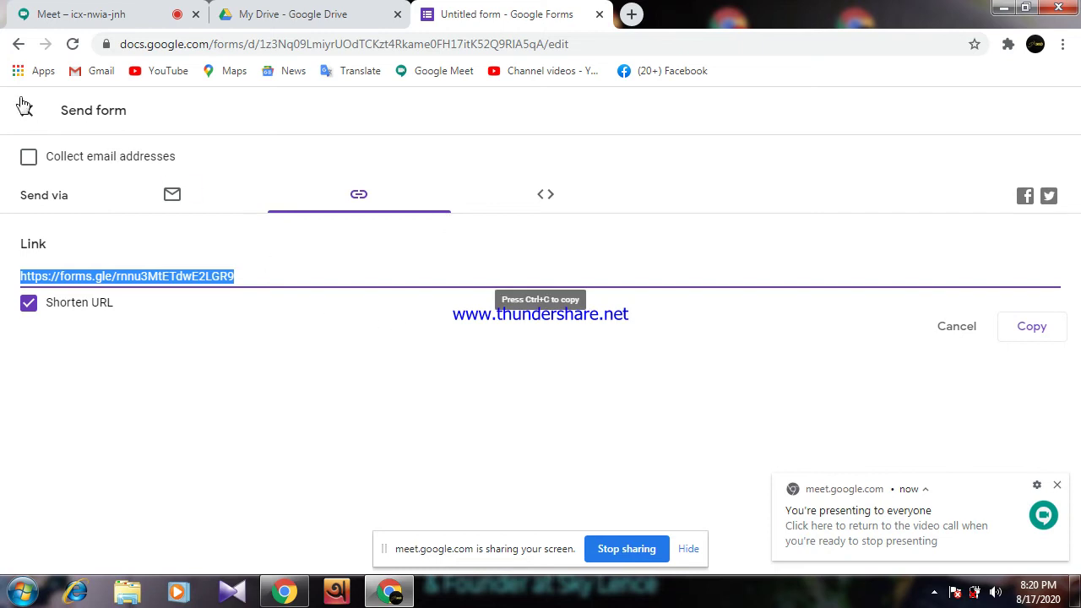
# - Close the Send form dialog, check the form's 0 responses, then go to the My Drive tab
pyautogui.click(18, 44)
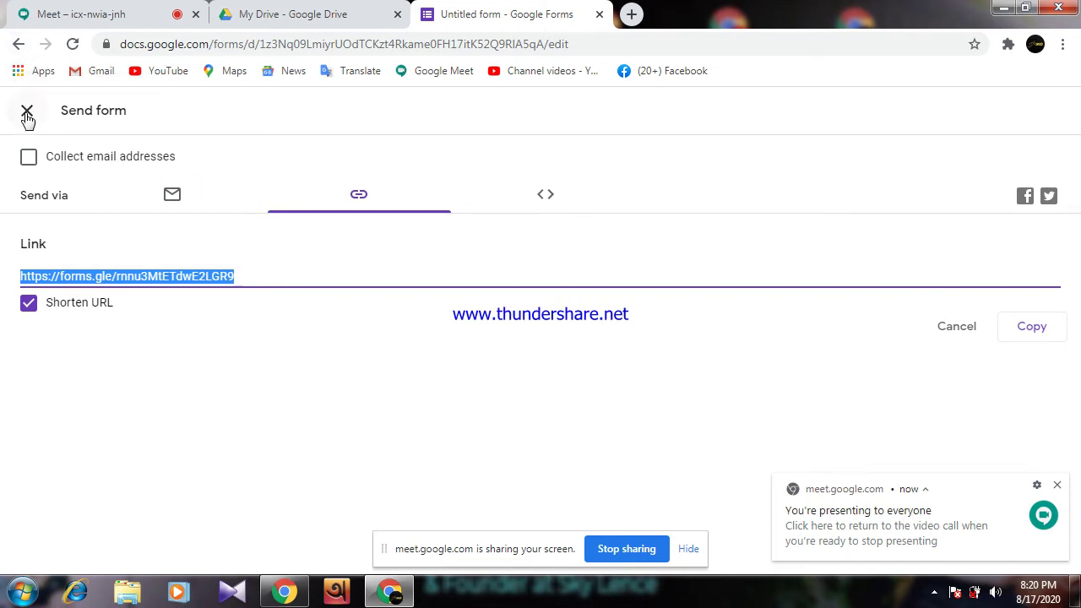
pyautogui.click(26, 112)
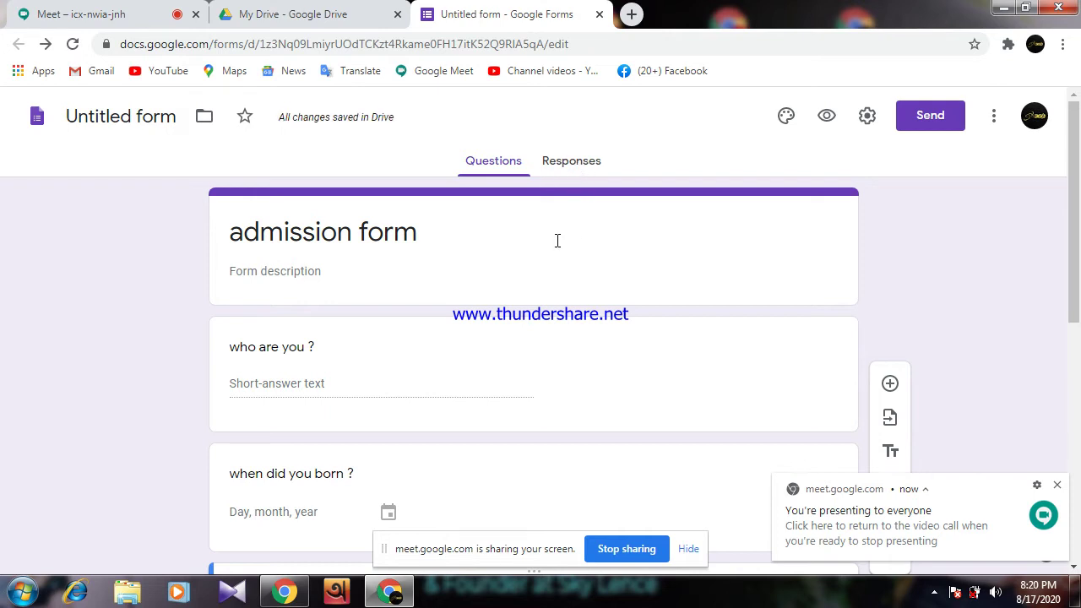
pyautogui.click(580, 169)
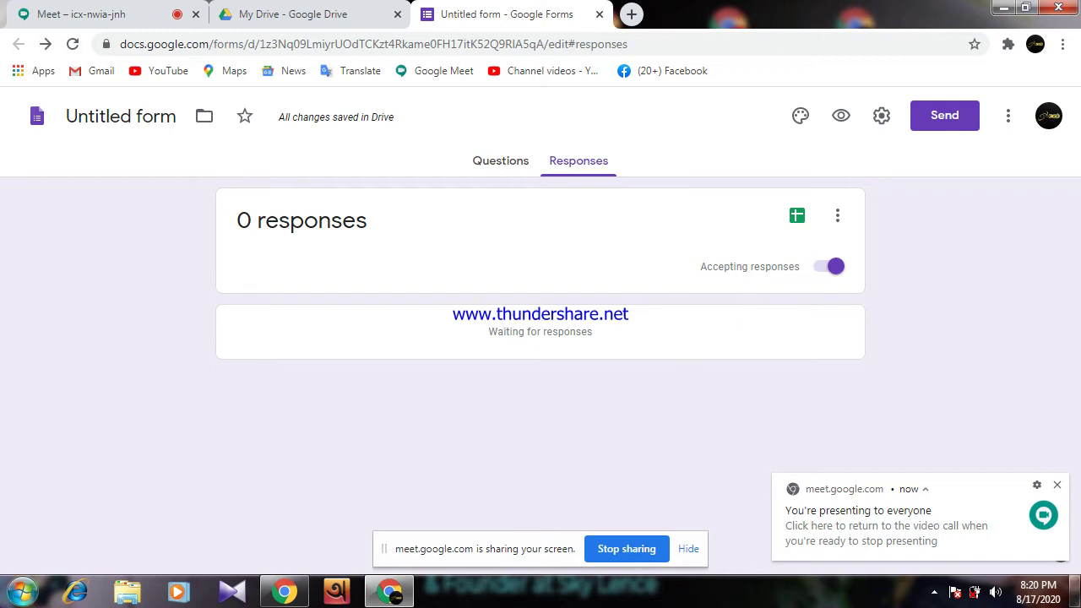
pyautogui.click(295, 7)
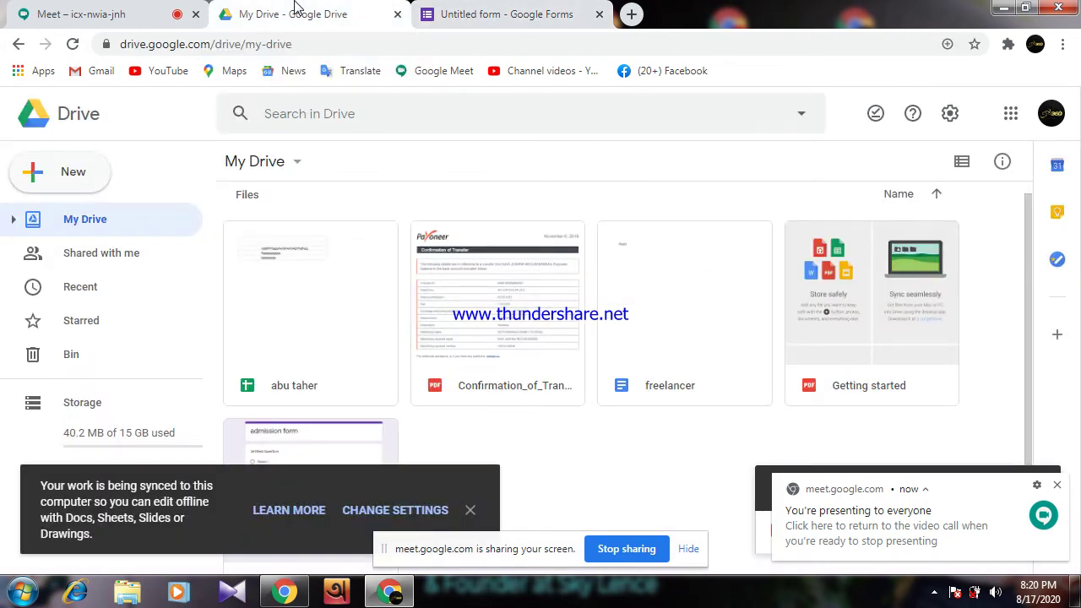
# - Return to the Google Meet call to see chat replies under the posted form link
pyautogui.click(69, 10)
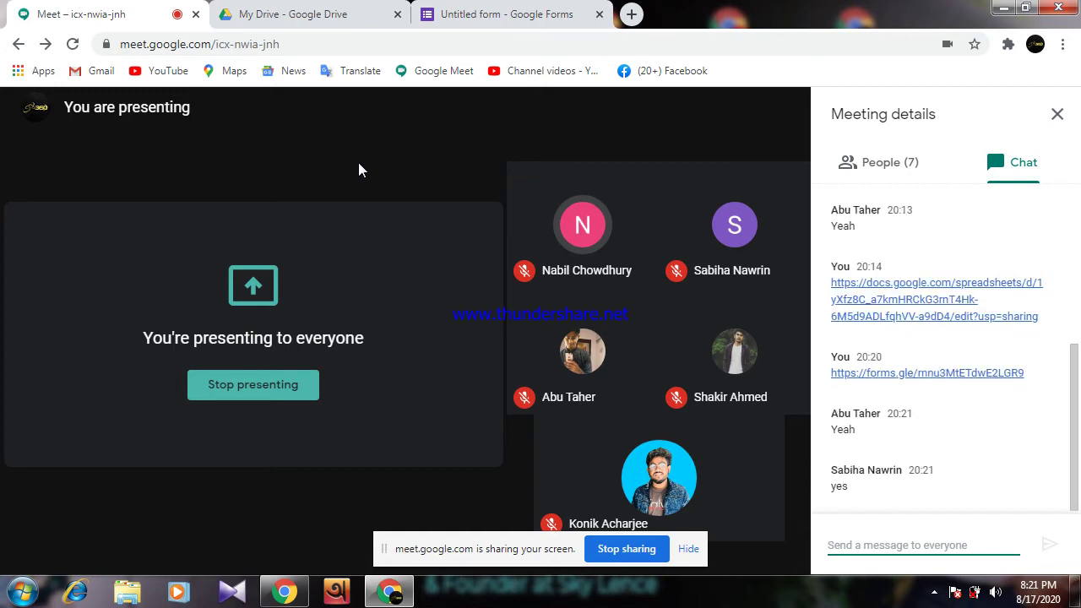
# - Close the Untitled form and My Drive tabs, add a blank tab, dismiss the colour prompt, and minimise Chrome
pyautogui.click(600, 15)
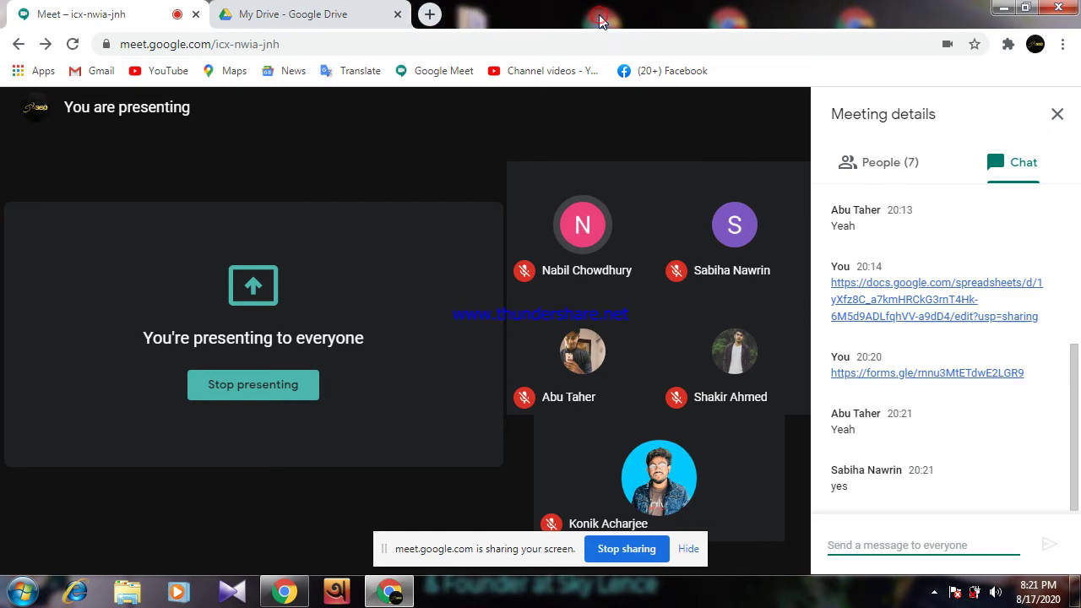
pyautogui.click(397, 15)
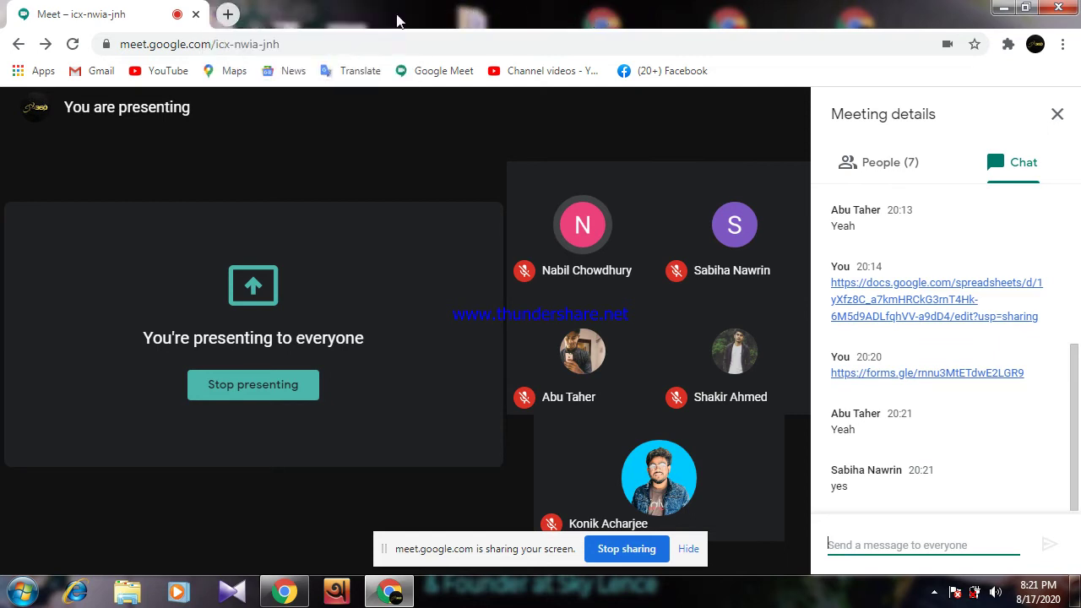
pyautogui.click(225, 15)
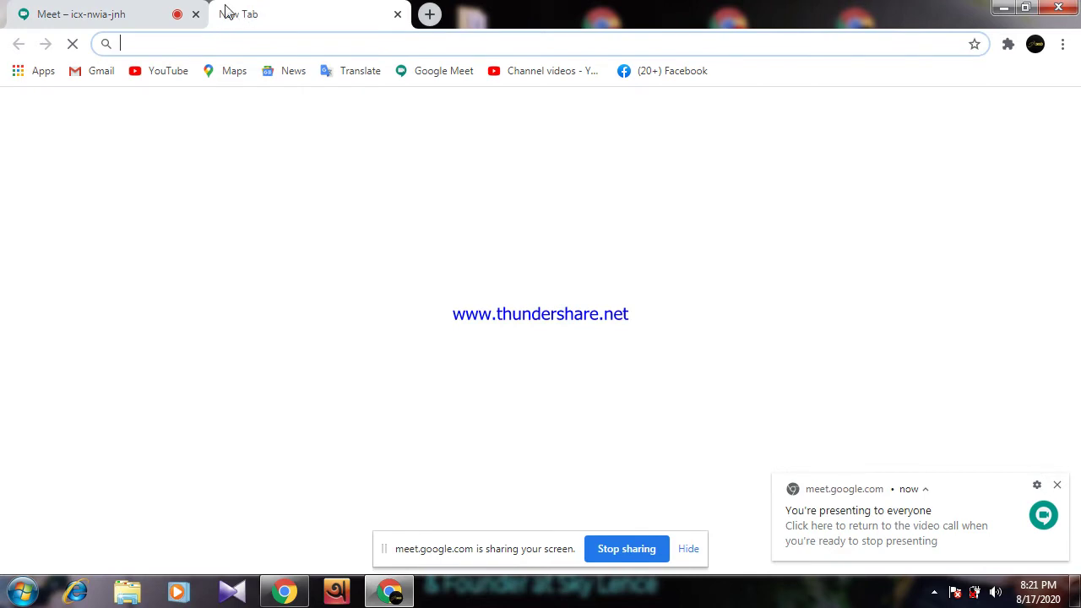
pyautogui.click(112, 8)
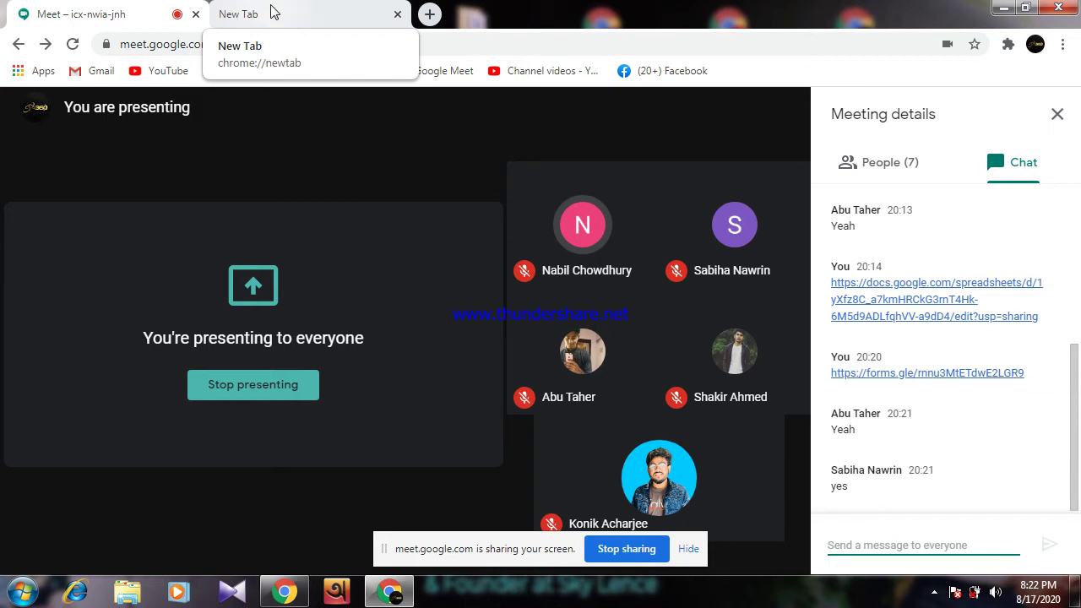
pyautogui.click(271, 11)
pyautogui.click(150, 10)
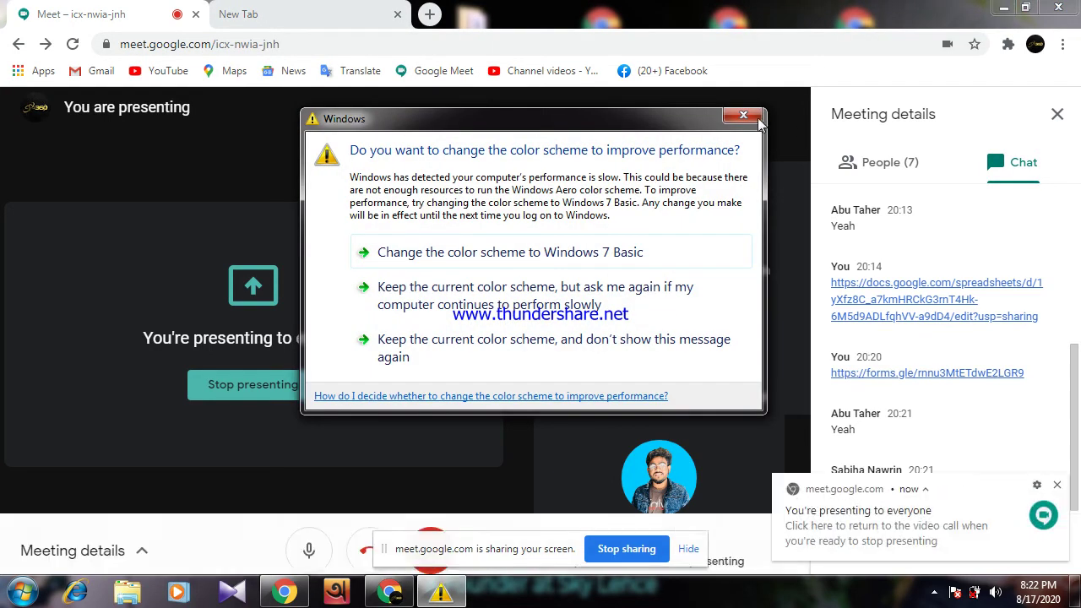
pyautogui.click(757, 121)
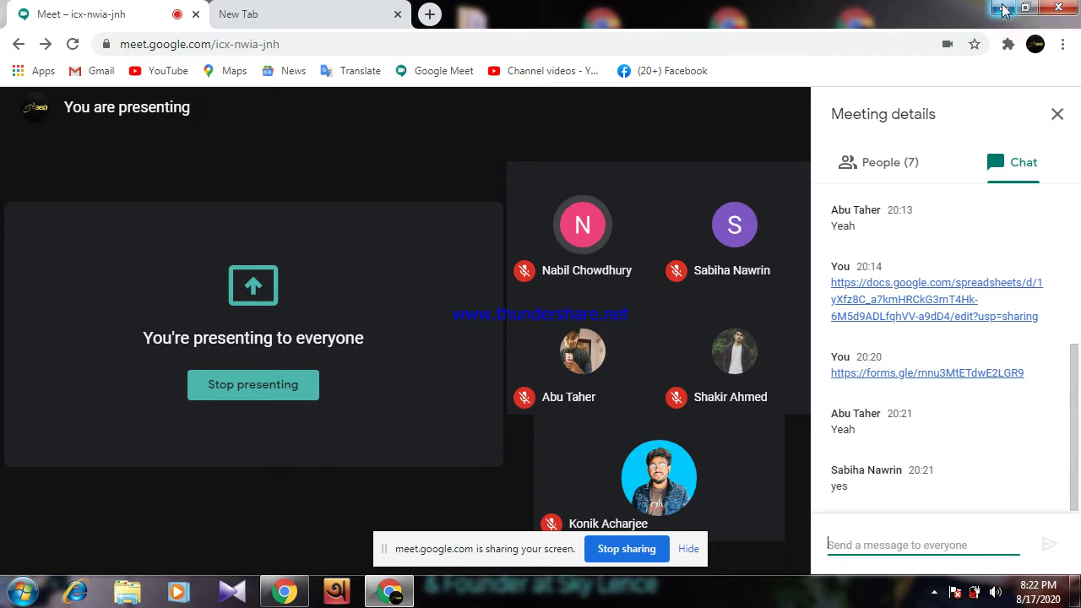
pyautogui.click(1003, 10)
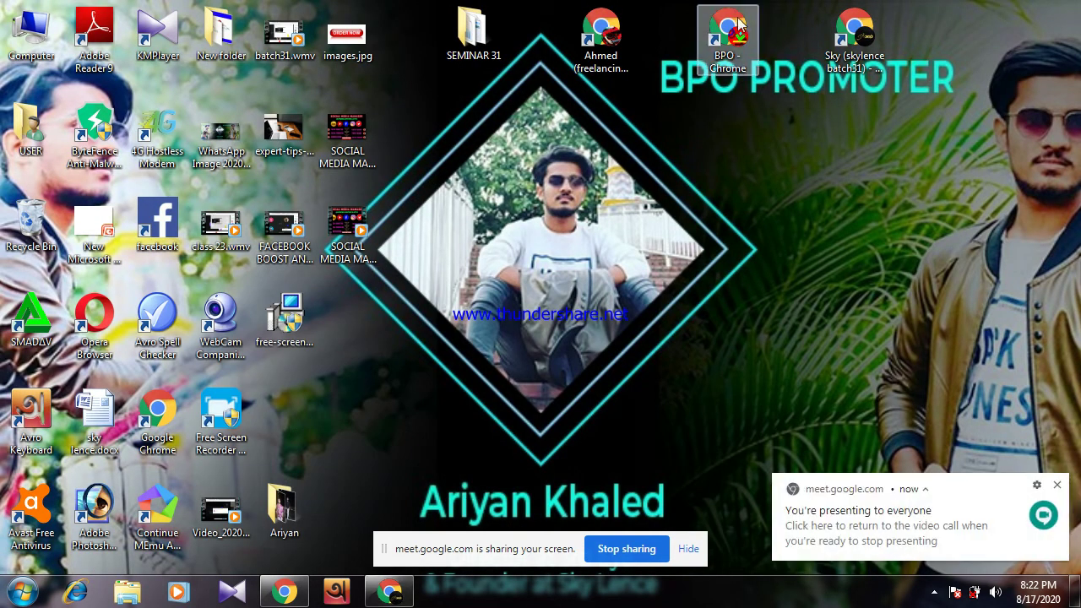
# - Launch the BPO Chrome profile, dismiss the extension warning, and maximise the window
pyautogui.doubleClick(743, 29)
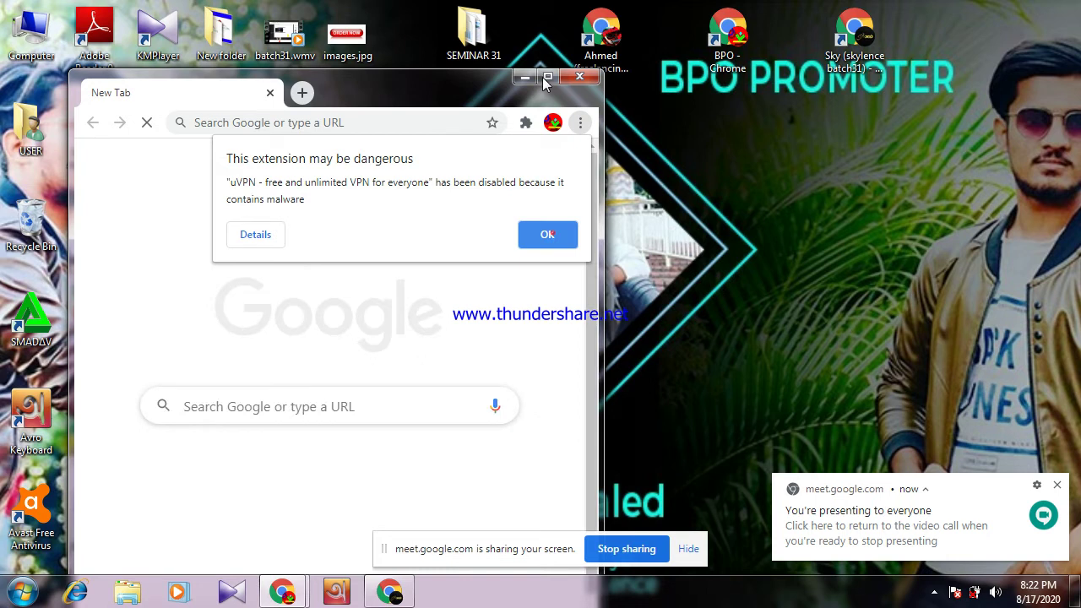
pyautogui.click(563, 234)
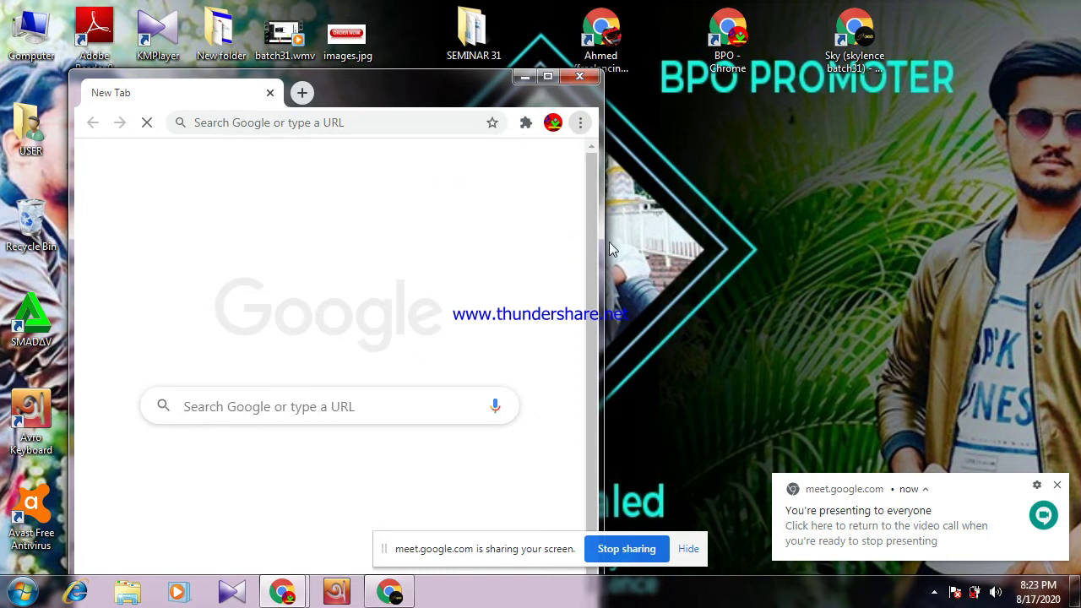
pyautogui.click(549, 77)
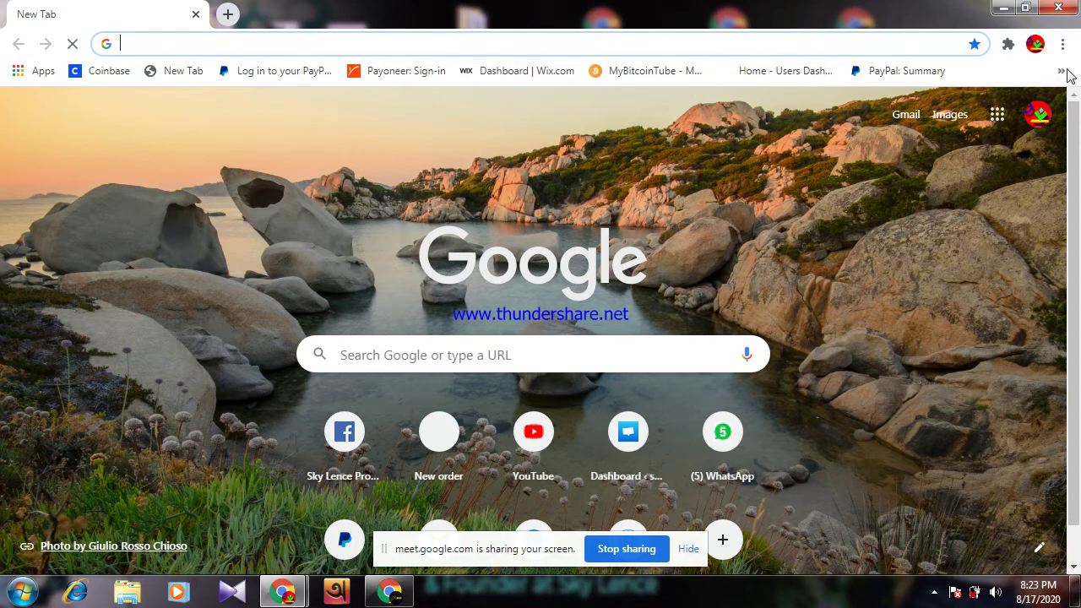
# - Scroll the overflow bookmarks list down to the NamsoGen card generator bookmark
pyautogui.click(1062, 72)
pyautogui.scroll(-4, 886, 245)
pyautogui.scroll(-3, 873, 269)
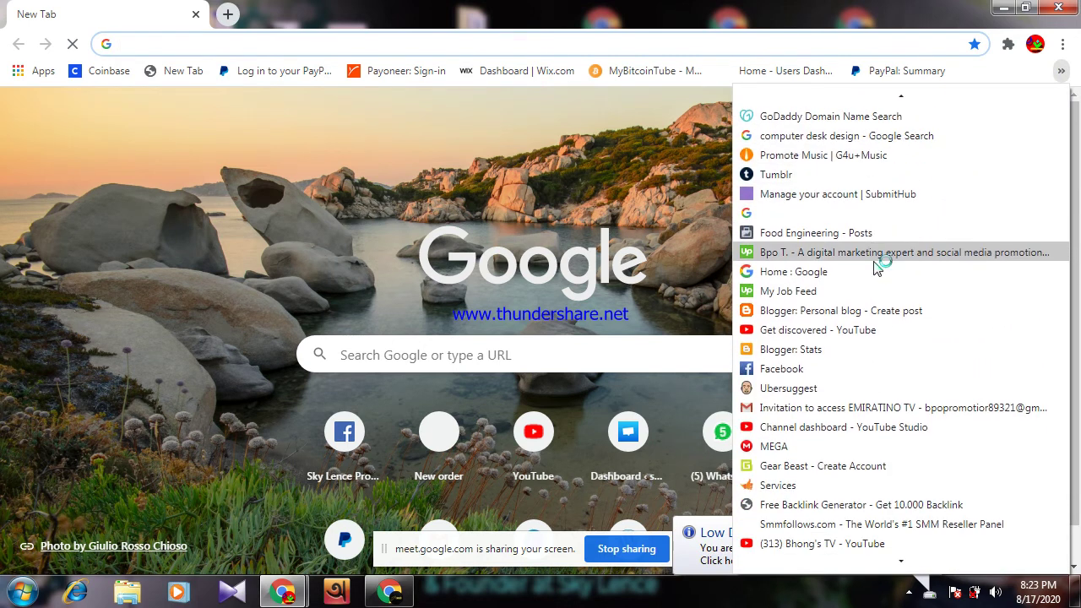
pyautogui.scroll(-3, 874, 268)
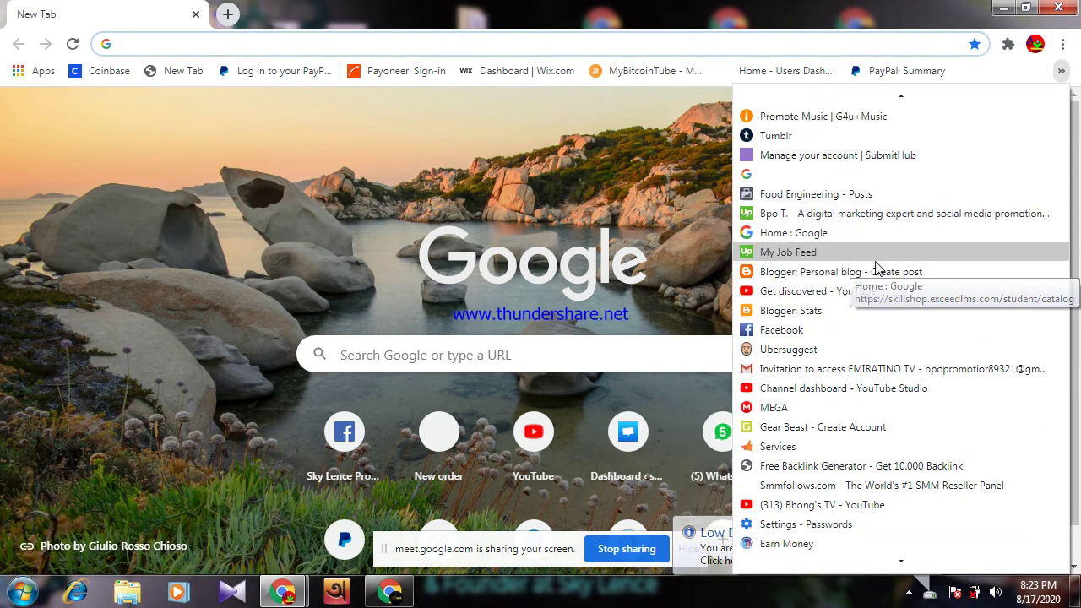
pyautogui.scroll(-4, 875, 268)
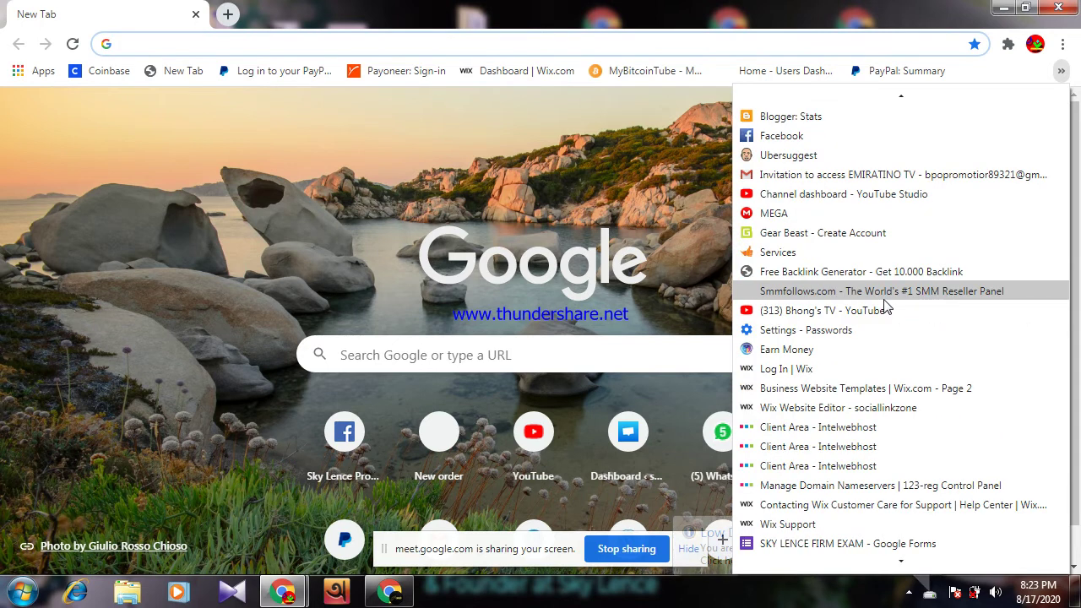
pyautogui.scroll(-2, 885, 306)
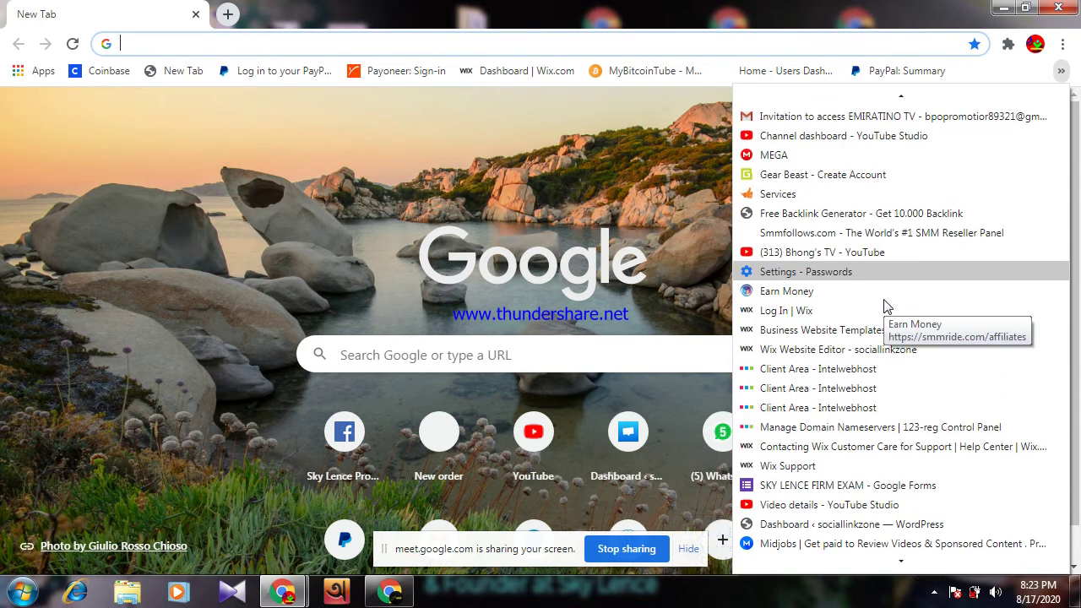
pyautogui.scroll(-4, 856, 344)
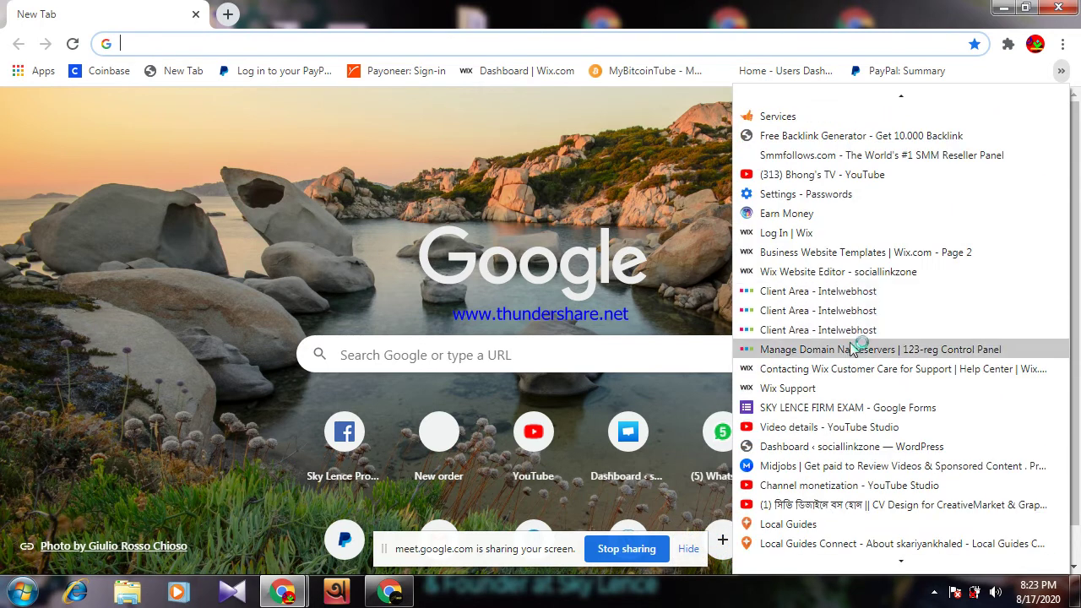
pyautogui.scroll(-2, 844, 376)
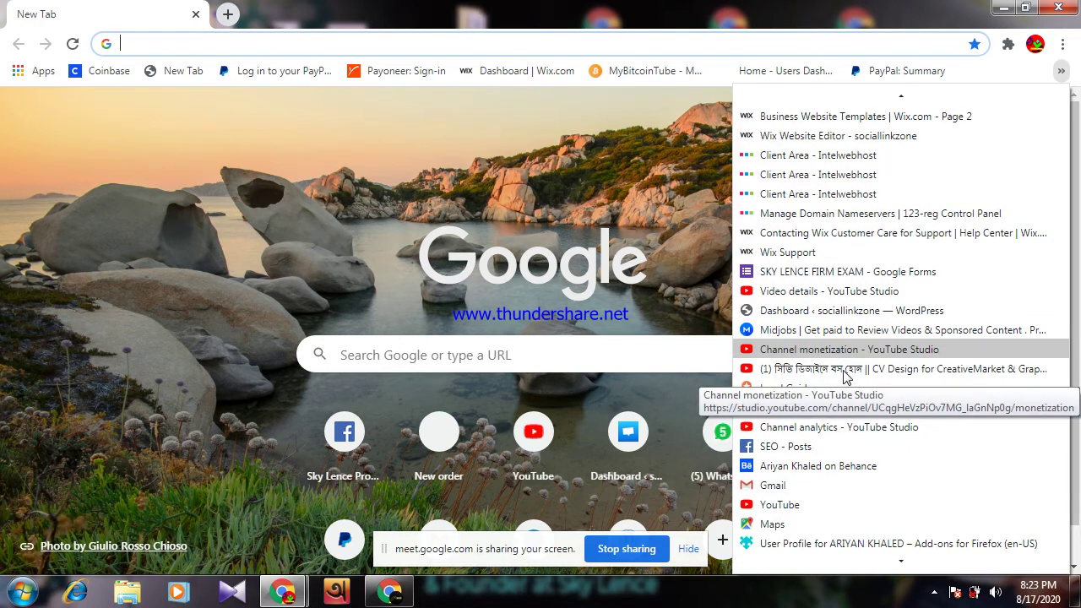
pyautogui.scroll(-1, 844, 376)
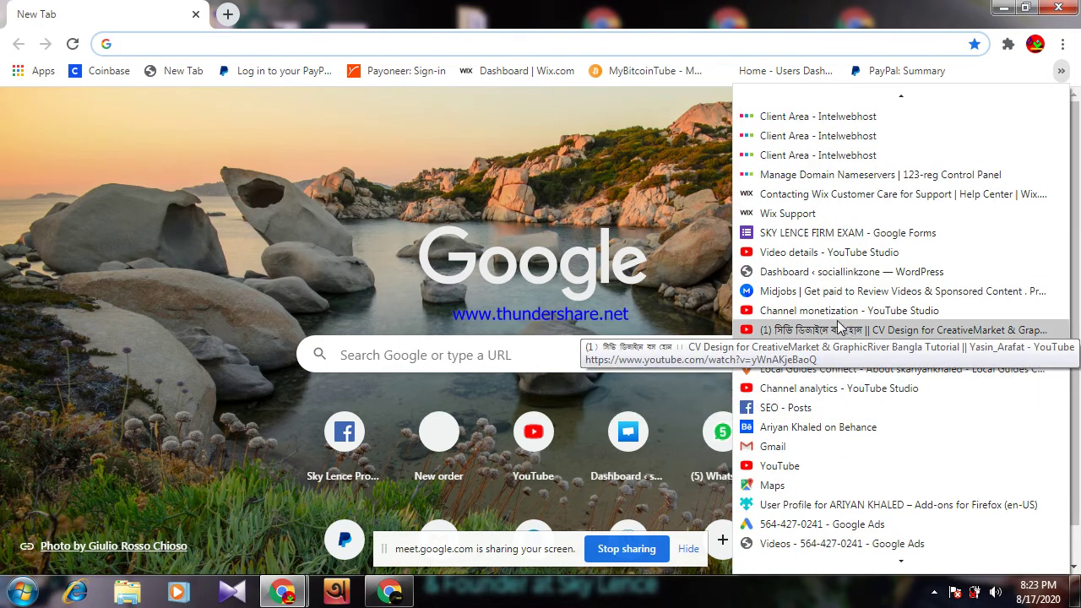
pyautogui.scroll(-2, 834, 336)
pyautogui.scroll(-5, 831, 354)
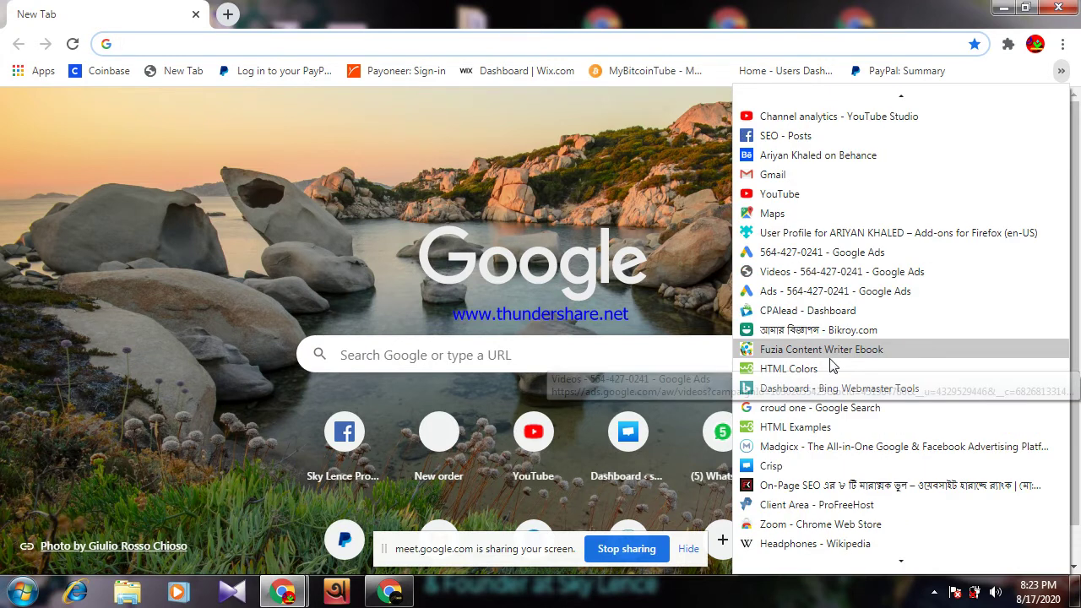
pyautogui.scroll(-2, 832, 354)
pyautogui.scroll(-3, 833, 349)
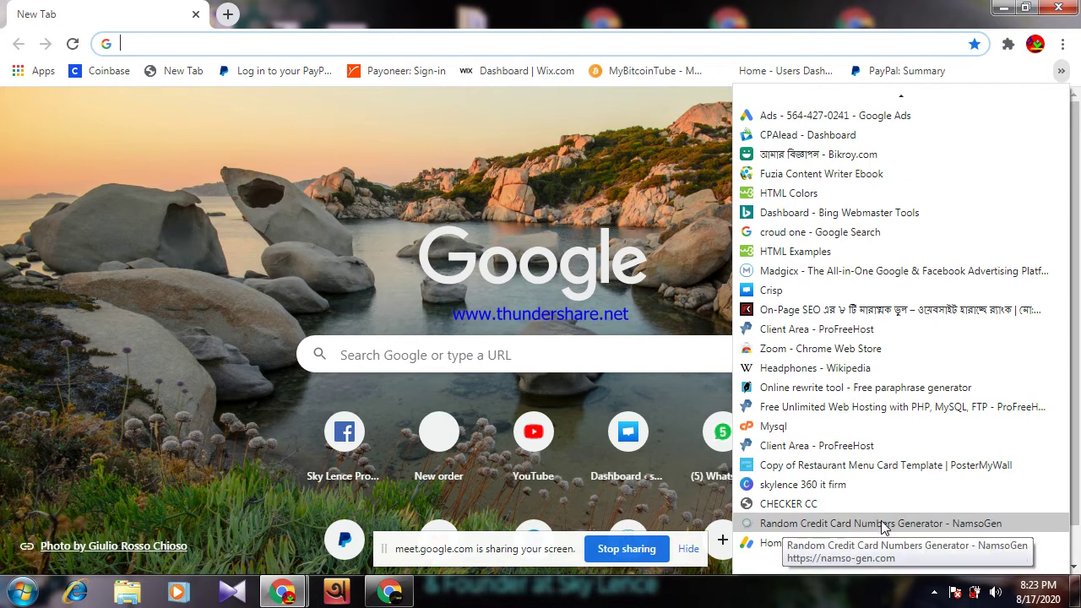
# - Load the NamsoGen generator page from its bookmark, then bring the Google Meet window forward
pyautogui.click(883, 523)
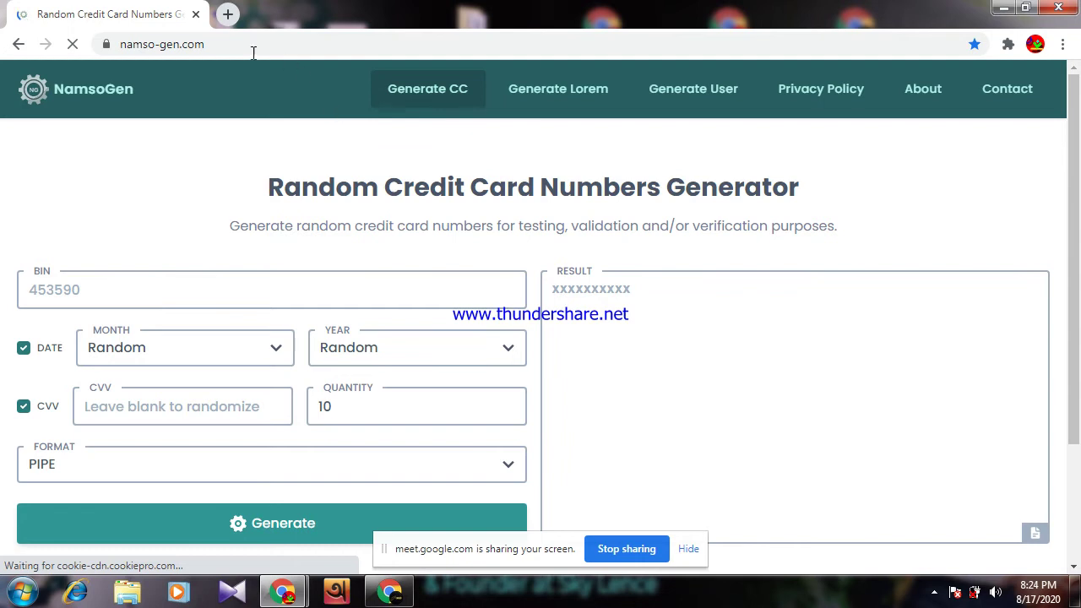
pyautogui.click(188, 44)
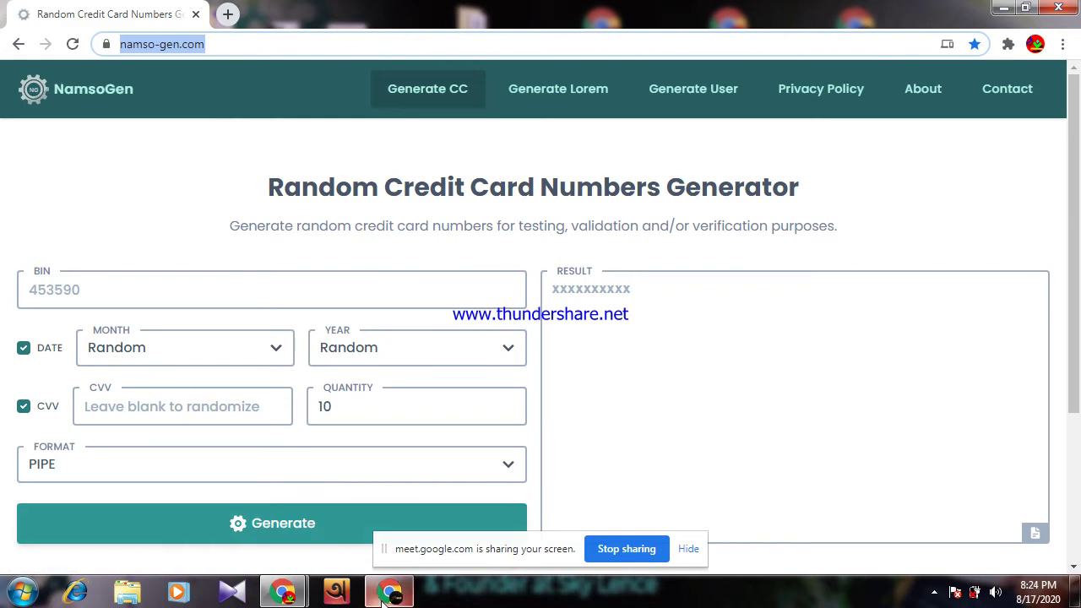
pyautogui.moveTo(384, 595)
pyautogui.click(346, 532)
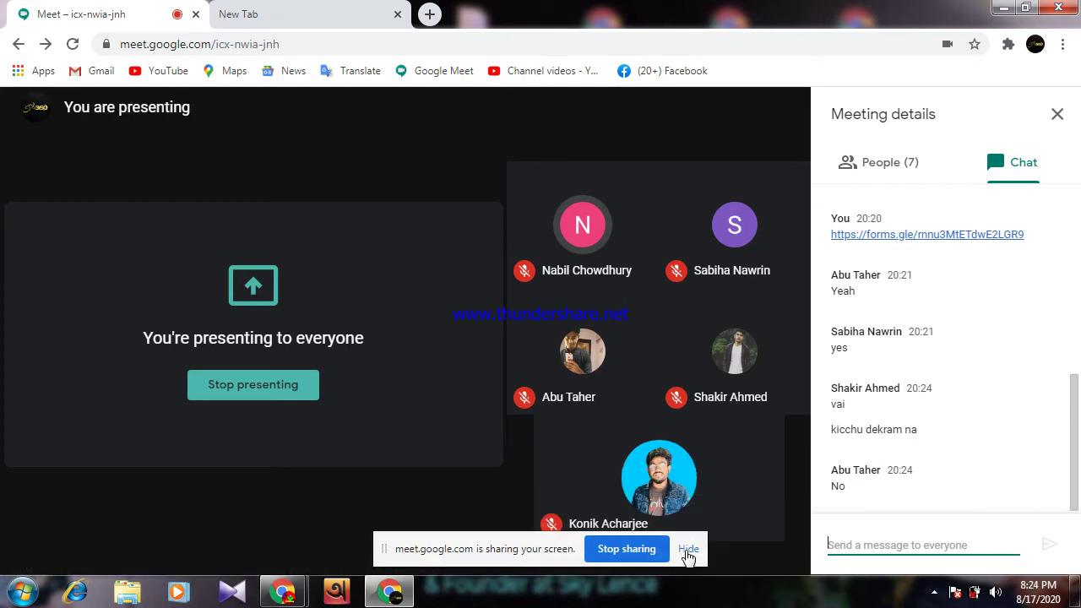
# - Hide the screen-sharing notice, then switch between the blank new tab and the Meet call
pyautogui.click(688, 549)
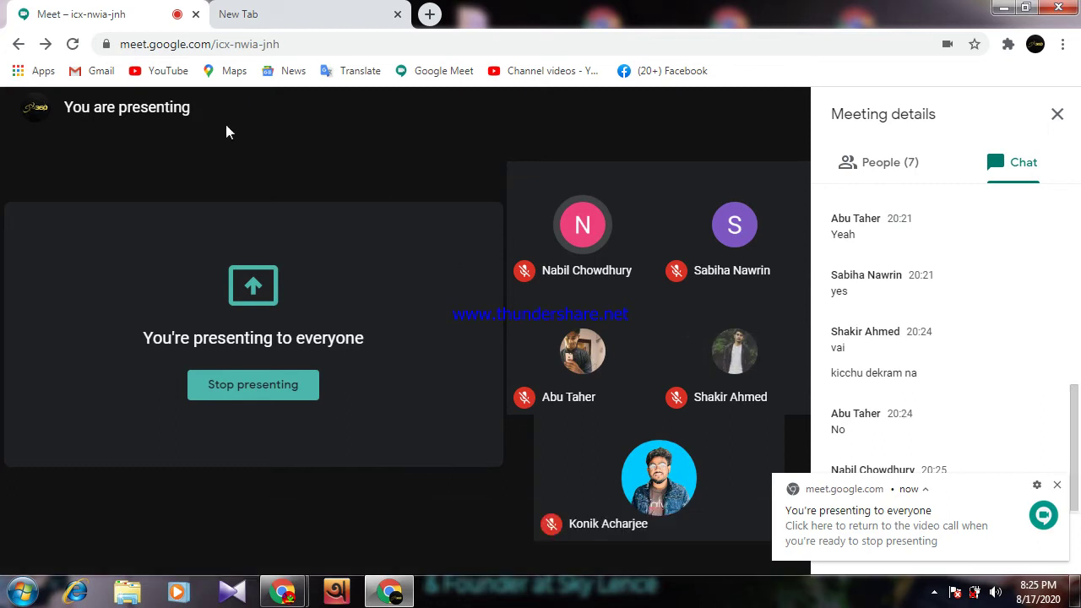
pyautogui.click(228, 14)
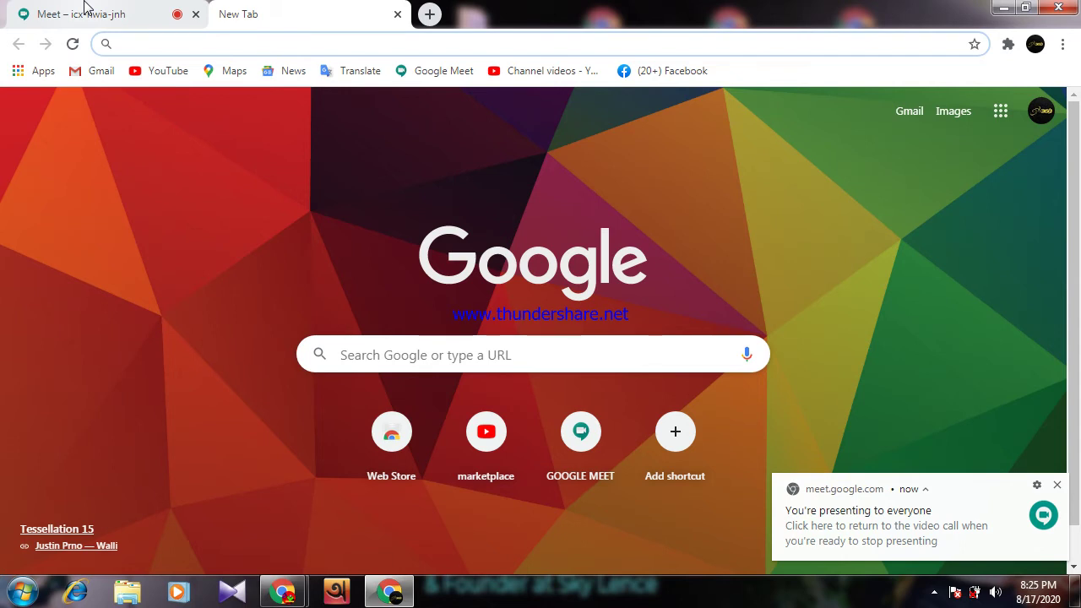
pyautogui.click(85, 7)
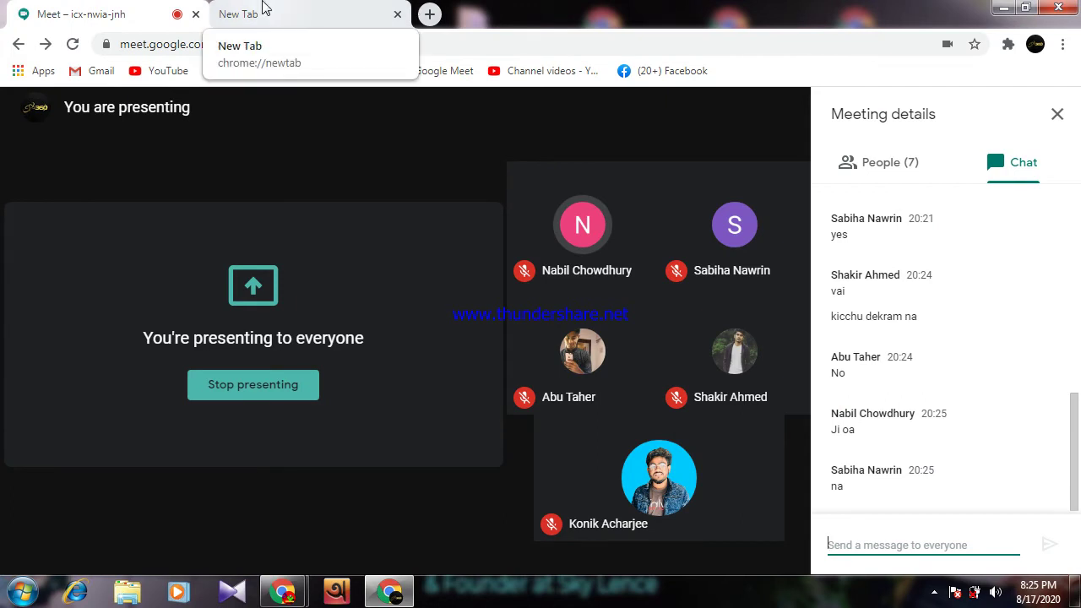
pyautogui.moveTo(440, 547)
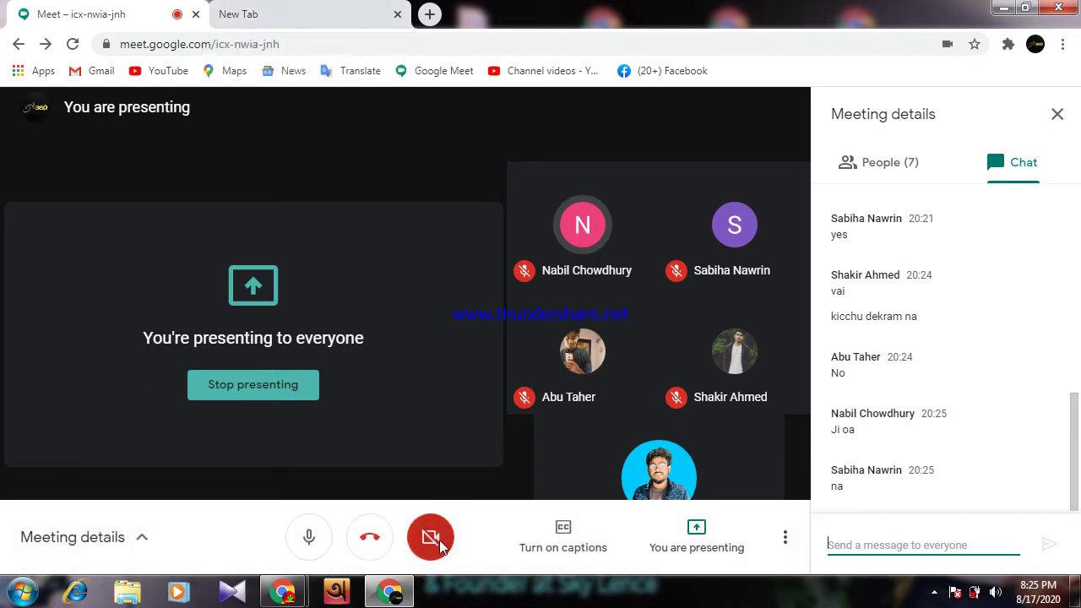
pyautogui.click(248, 10)
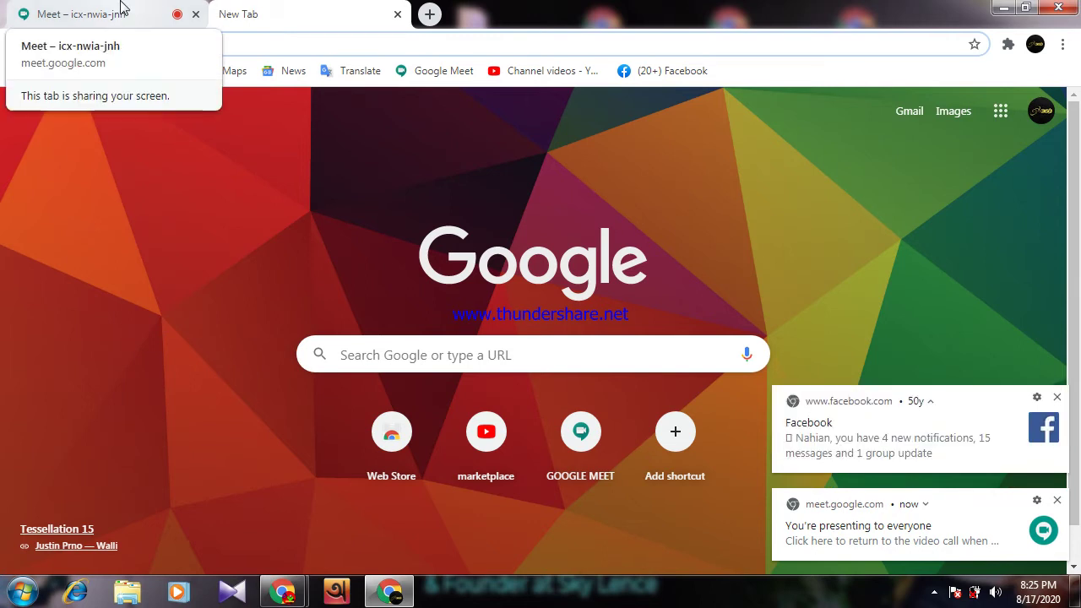
pyautogui.click(119, 7)
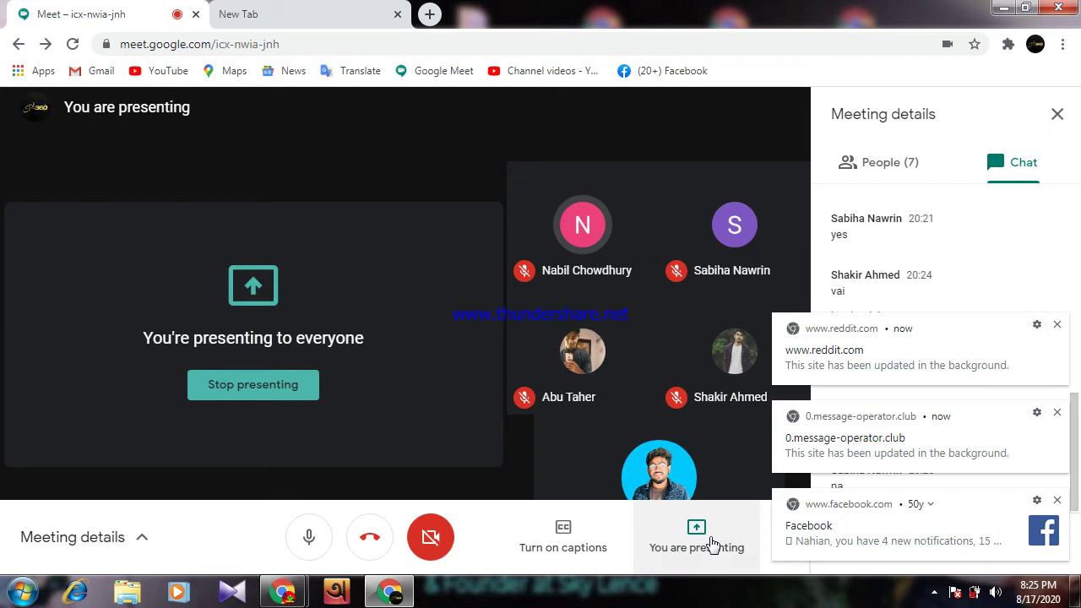
# - Dismiss the message-operator, reddit and netspooke1.biz notifications and bring the NamsoGen window forward
pyautogui.click(1058, 415)
pyautogui.click(1057, 415)
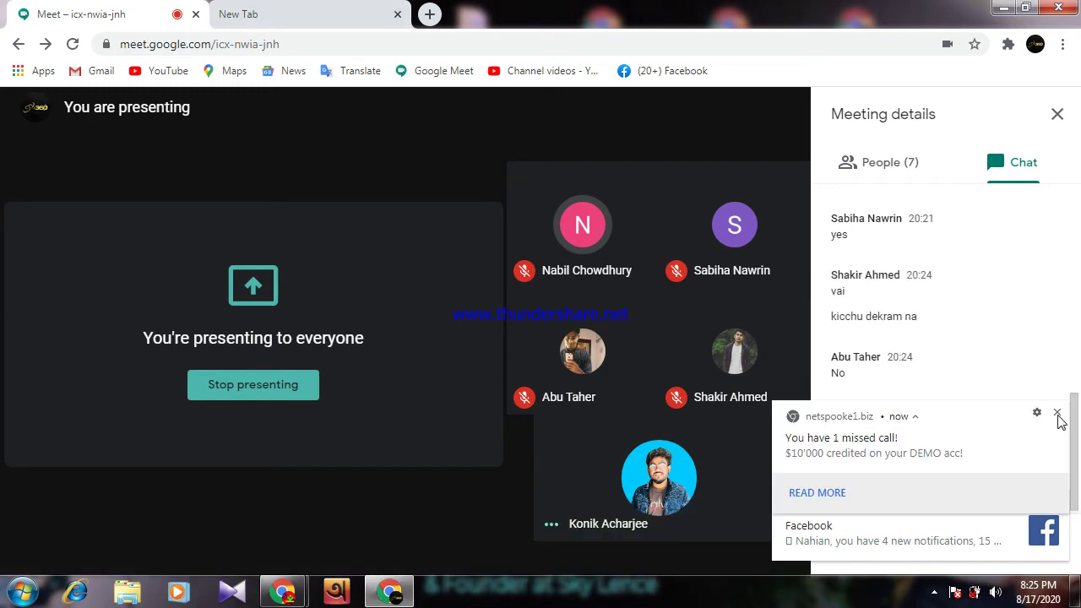
pyautogui.click(1057, 416)
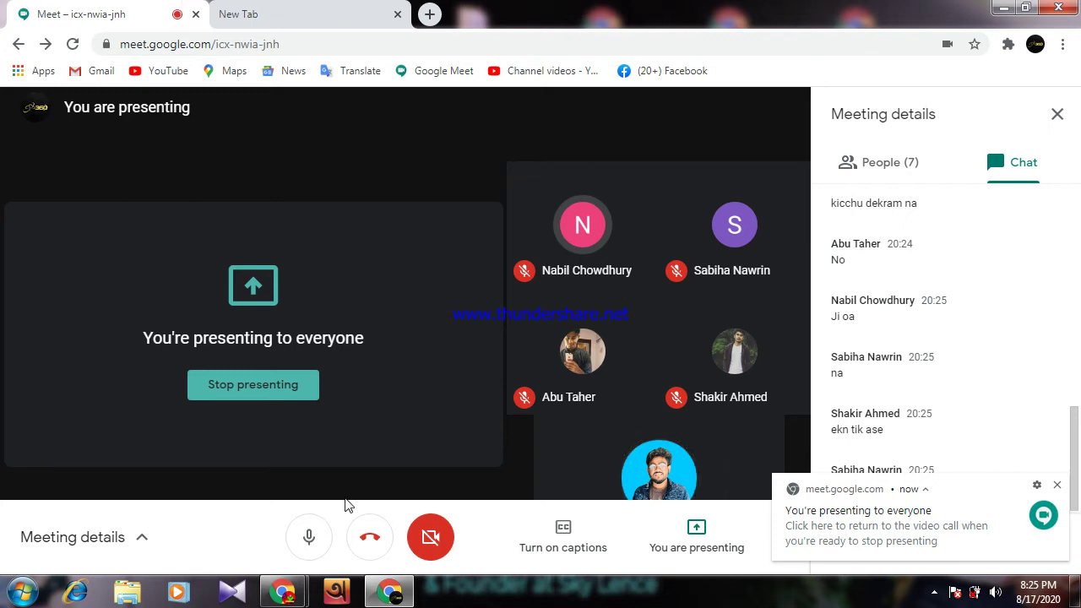
pyautogui.moveTo(293, 582)
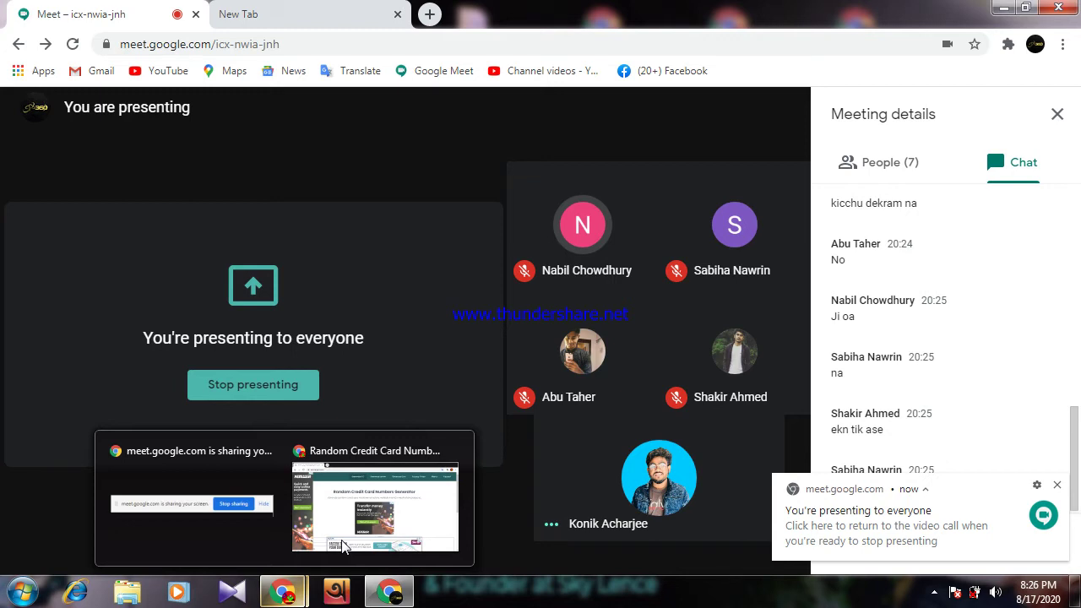
pyautogui.click(342, 544)
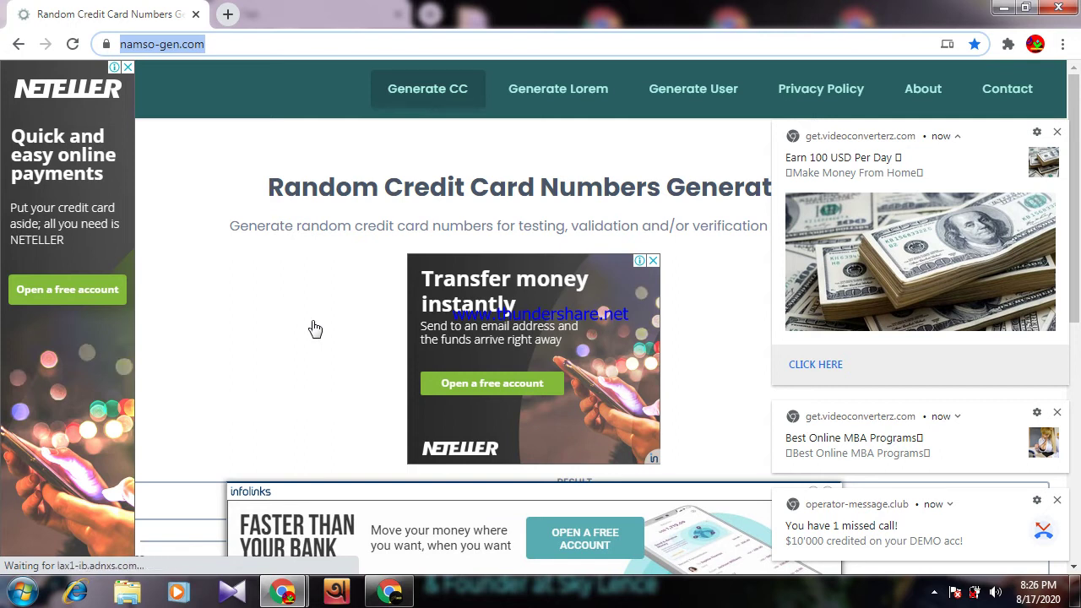
# - Close all seven notifications, including Payment $889, MBA programs, Earn 100 USD and MasterCard
pyautogui.click(1056, 499)
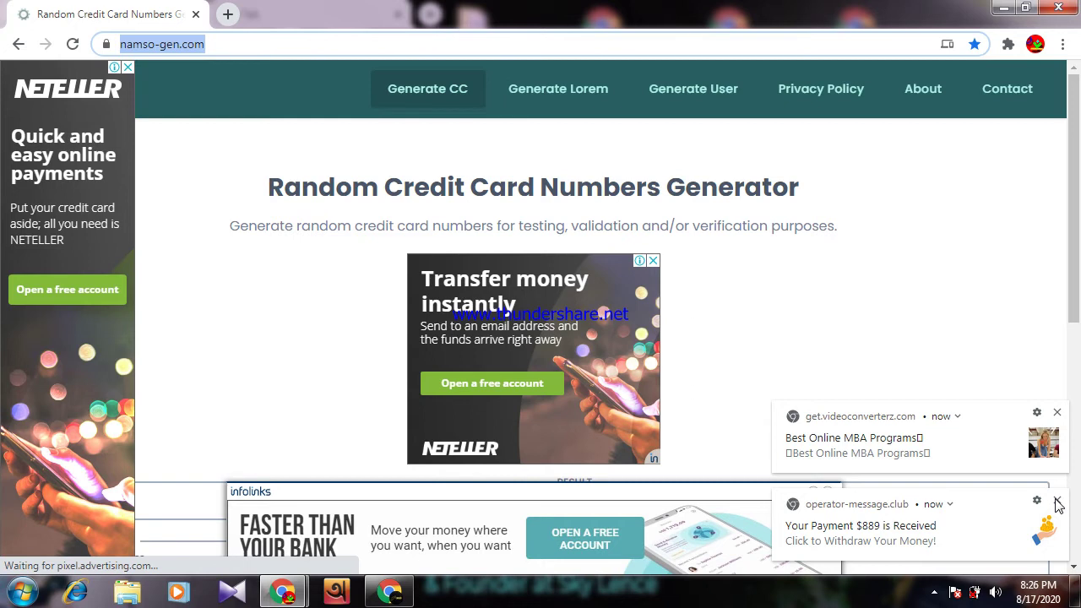
pyautogui.click(1056, 502)
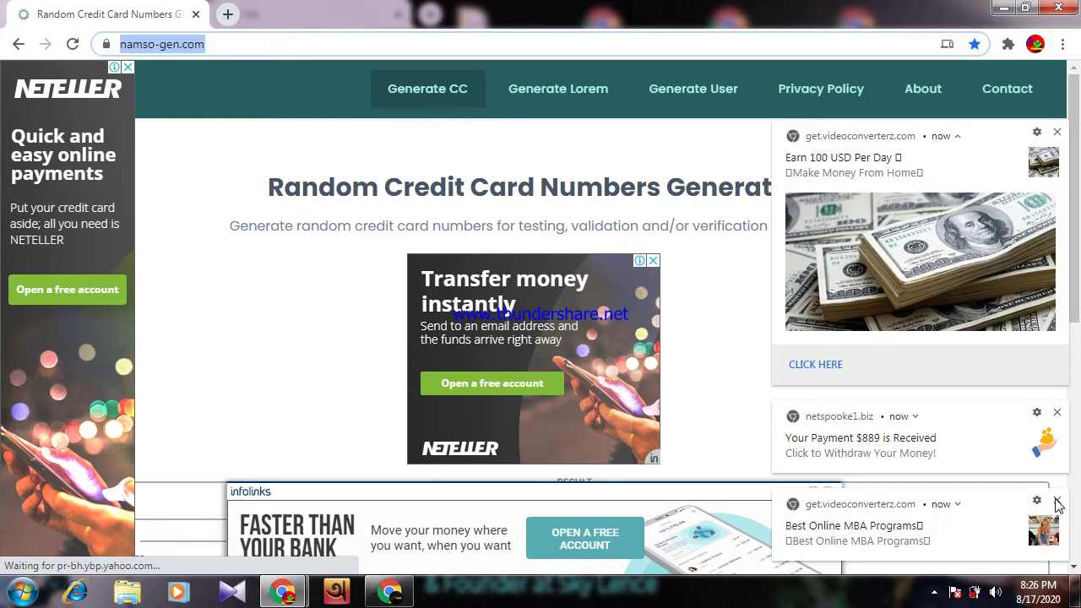
pyautogui.click(1056, 501)
pyautogui.click(1057, 501)
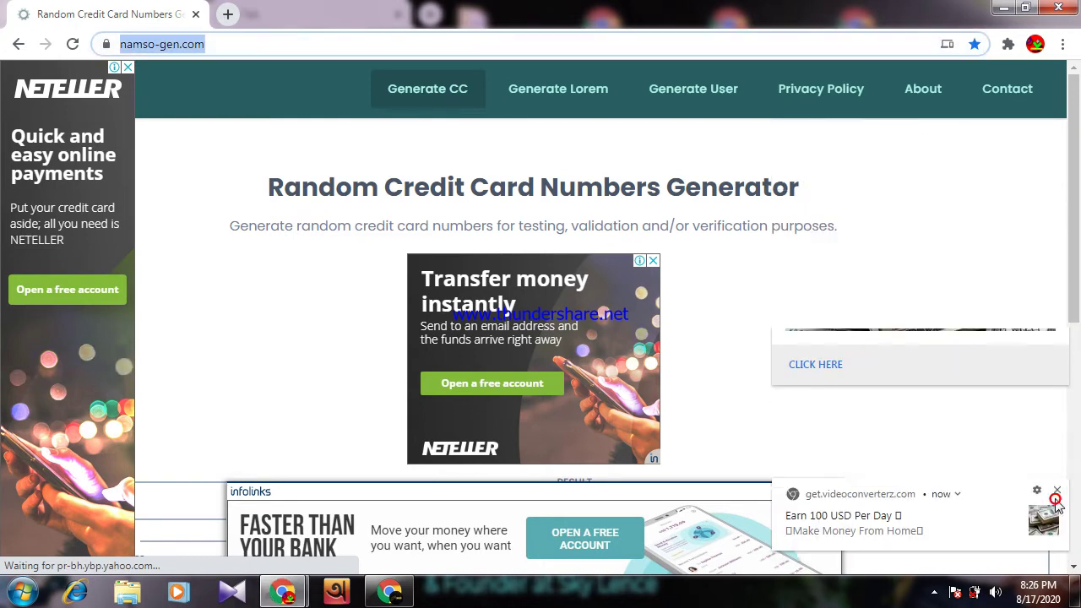
pyautogui.click(1056, 501)
pyautogui.click(1057, 501)
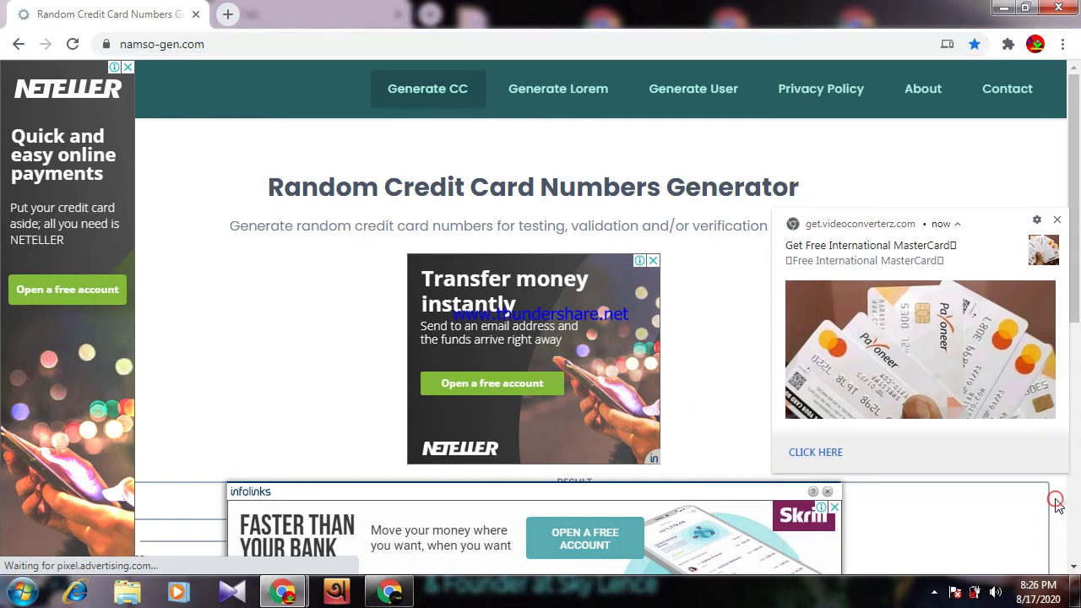
pyautogui.click(1056, 501)
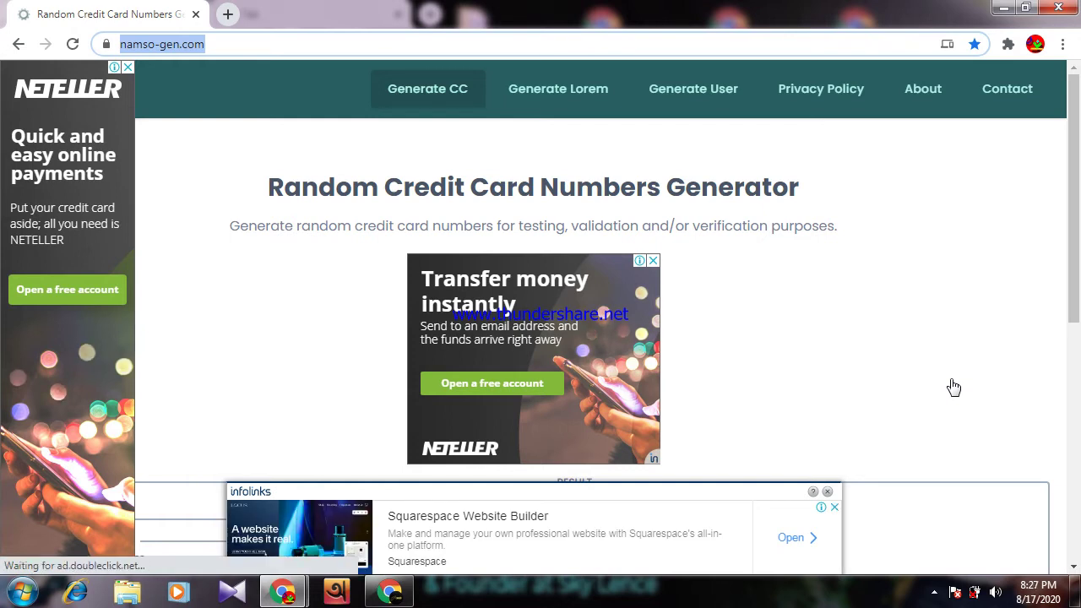
# - Close the sidebar Neteller ad and the unwanted ad tab it opened
pyautogui.scroll(-1, 139, 186)
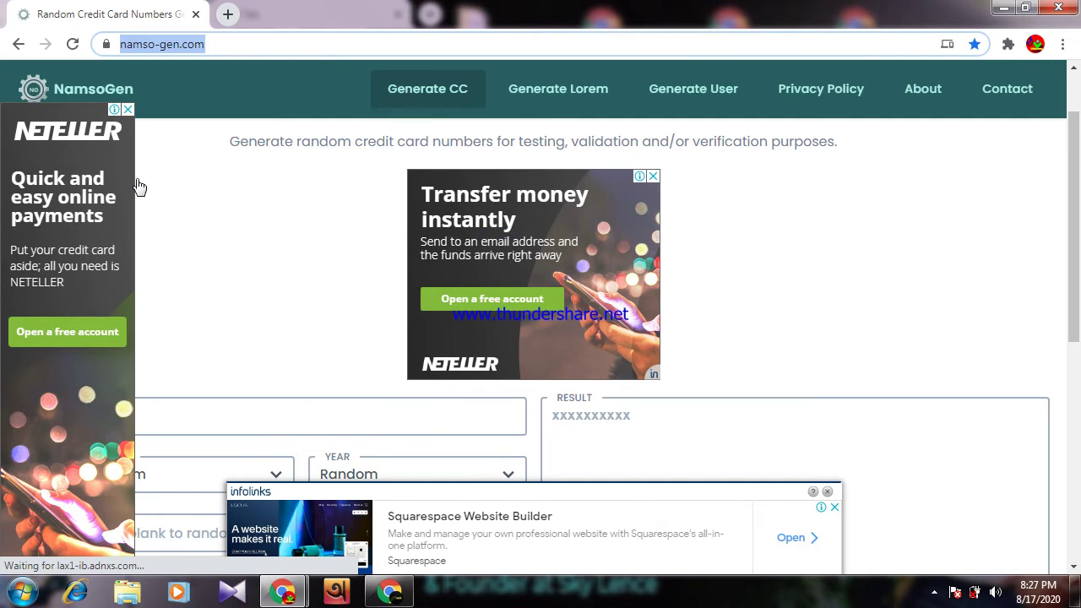
pyautogui.scroll(1, 126, 127)
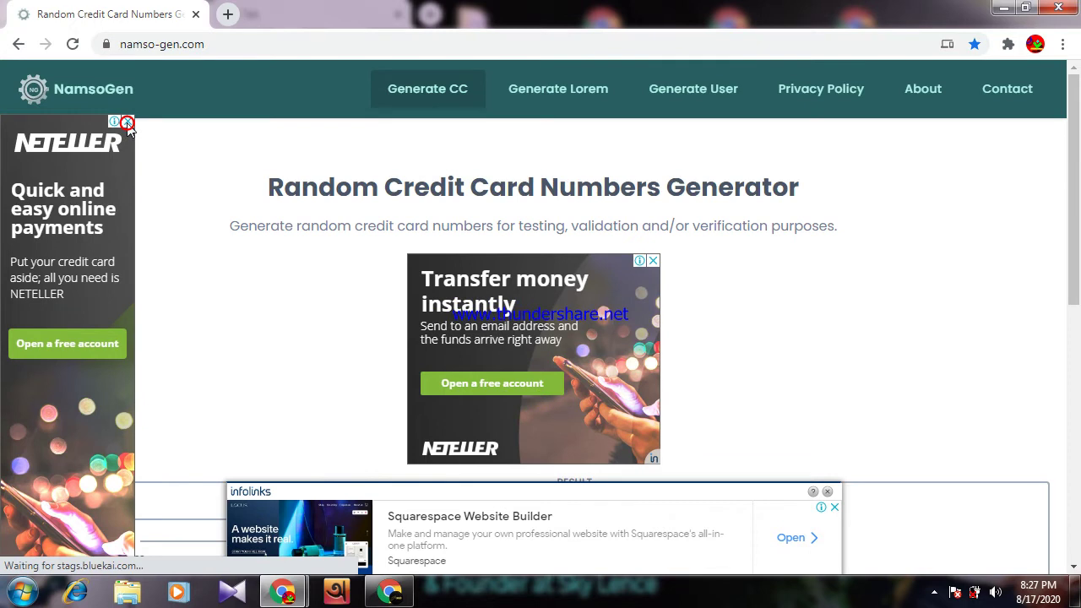
pyautogui.click(126, 122)
pyautogui.click(47, 10)
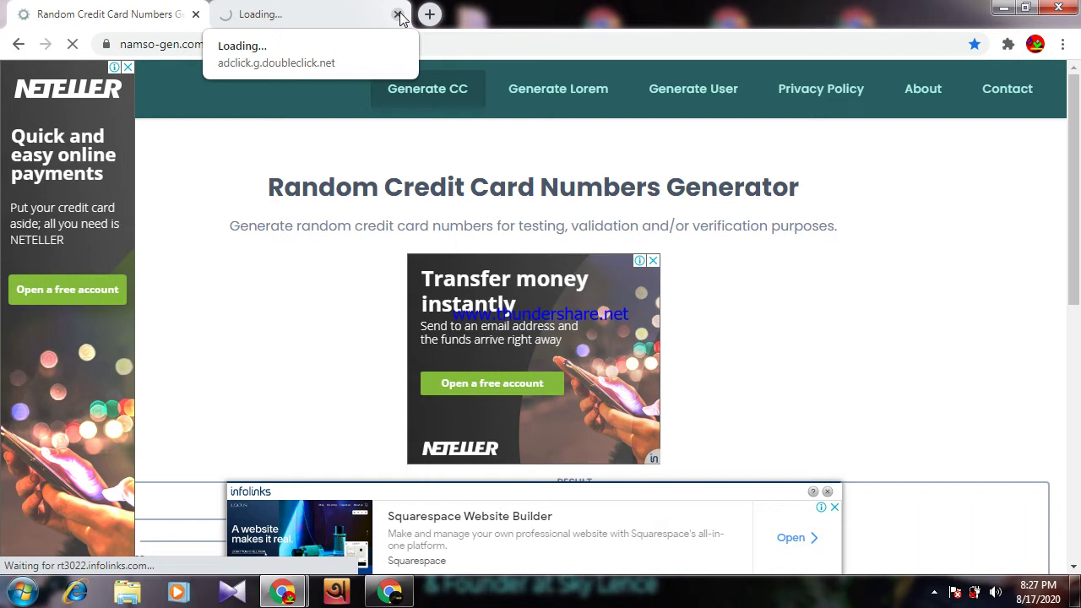
pyautogui.click(398, 14)
# - Close the Squarespace banner ad further down the generator page
pyautogui.scroll(-2, 297, 231)
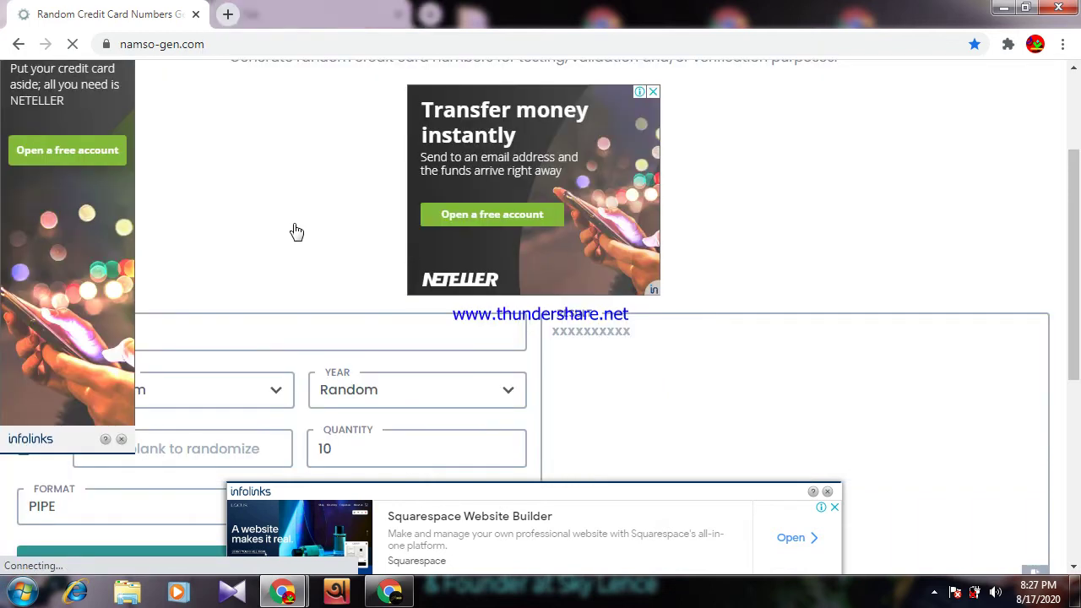
pyautogui.scroll(-3, 293, 237)
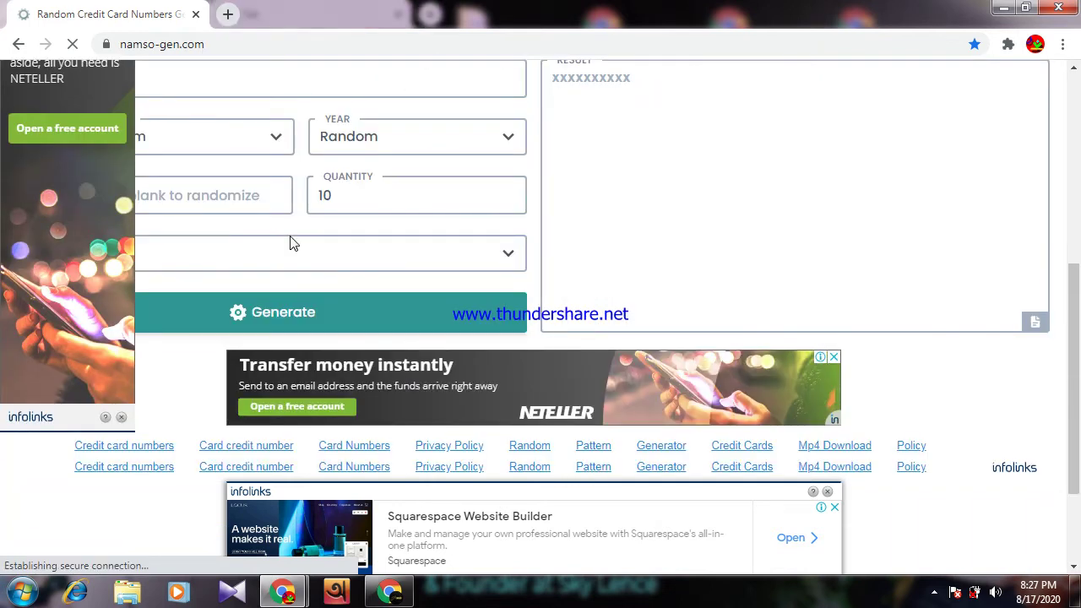
pyautogui.click(833, 510)
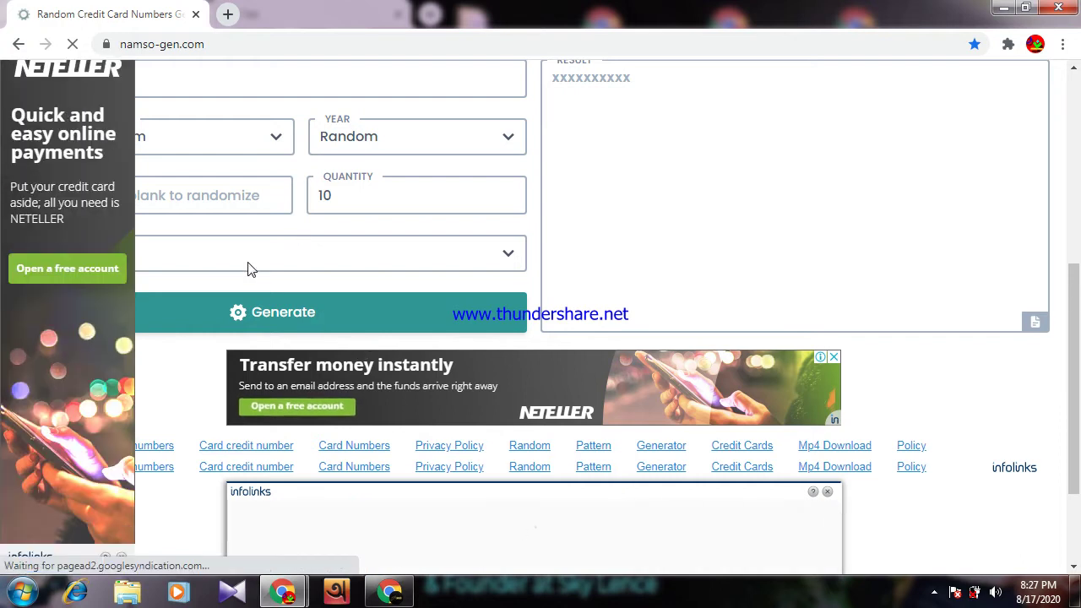
pyautogui.scroll(1, 429, 245)
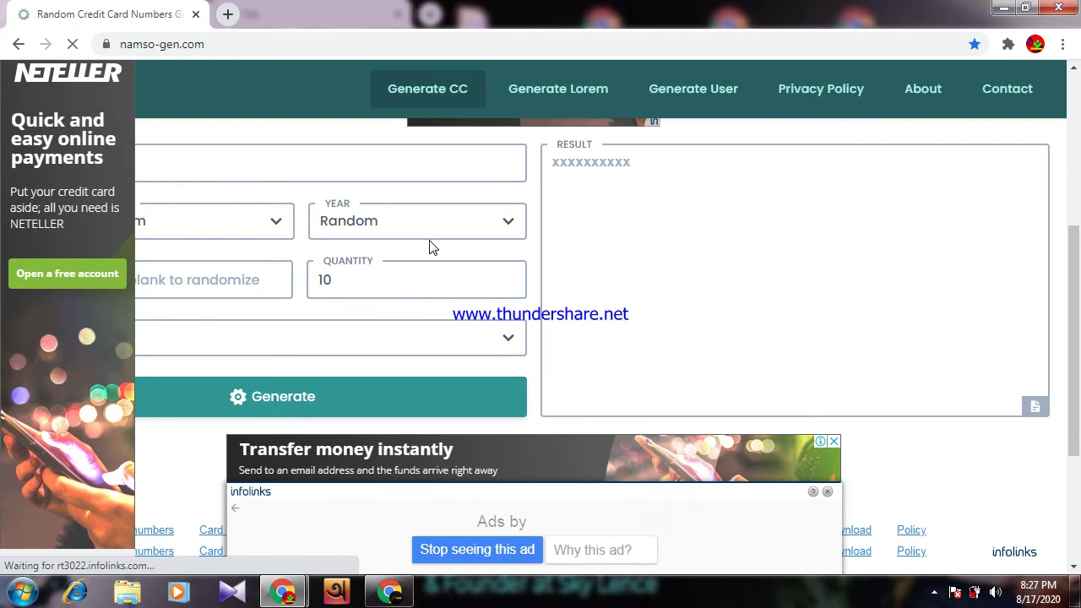
pyautogui.scroll(4, 251, 219)
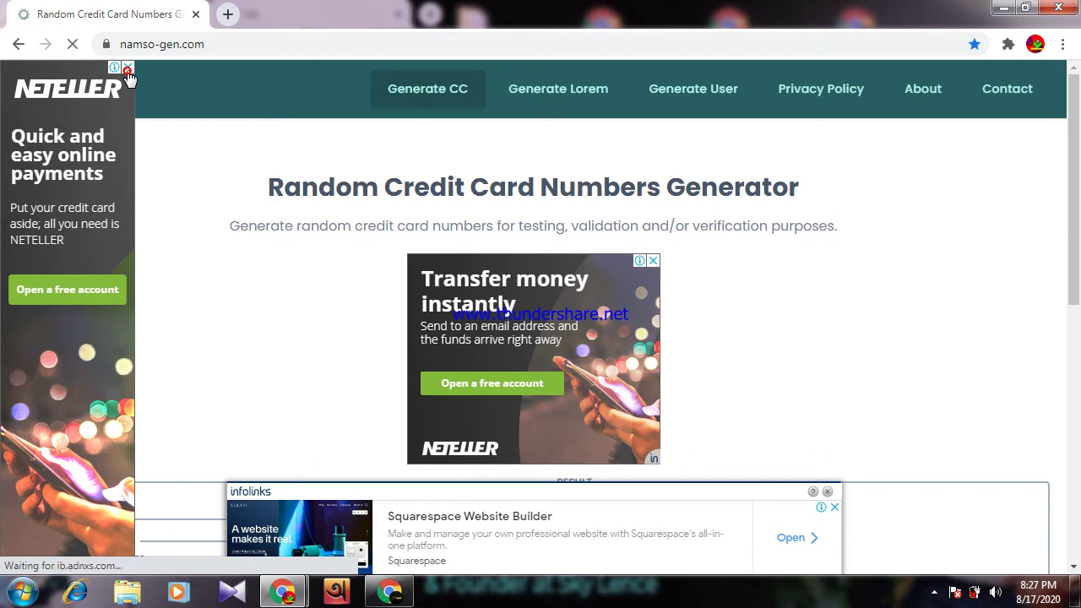
# - Close the Neteller ad and the left ad column, returning to the generator form
pyautogui.click(128, 69)
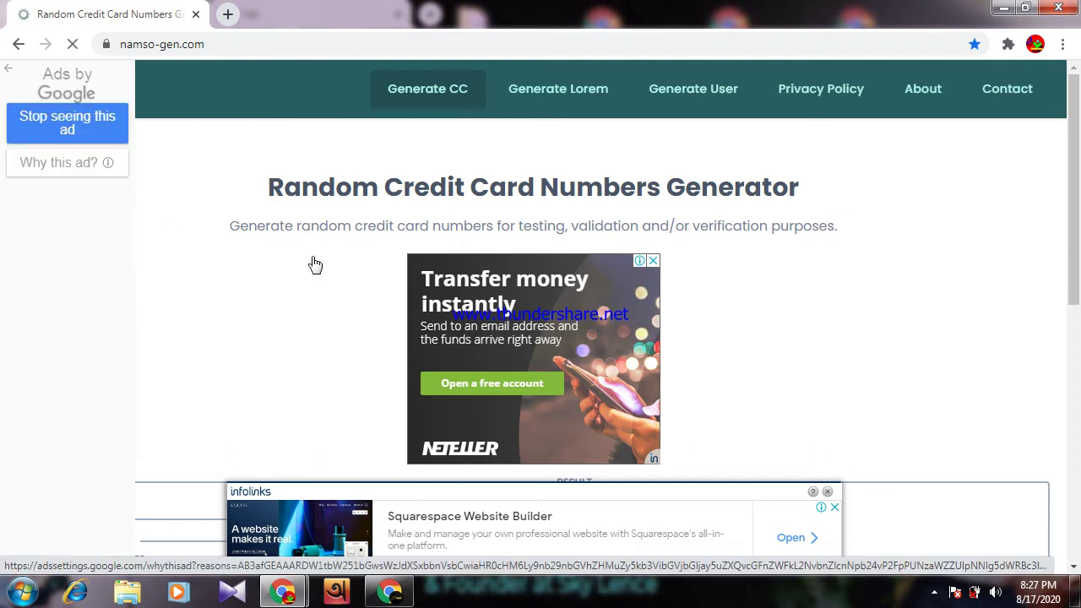
pyautogui.scroll(-3, 317, 253)
pyautogui.scroll(2, 324, 246)
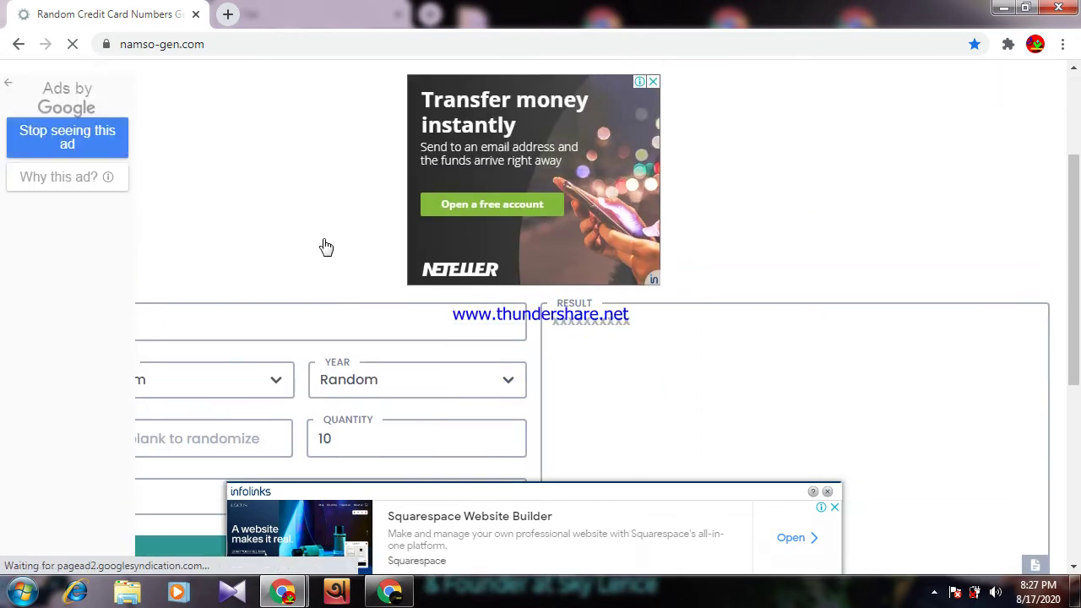
pyautogui.scroll(-3, 132, 468)
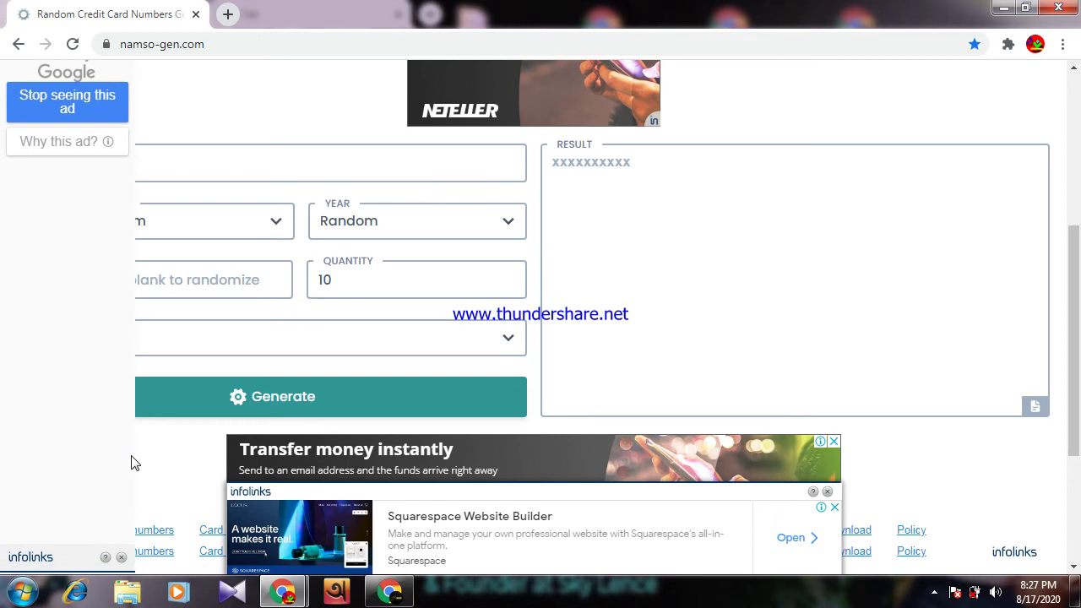
pyautogui.scroll(-2, 118, 530)
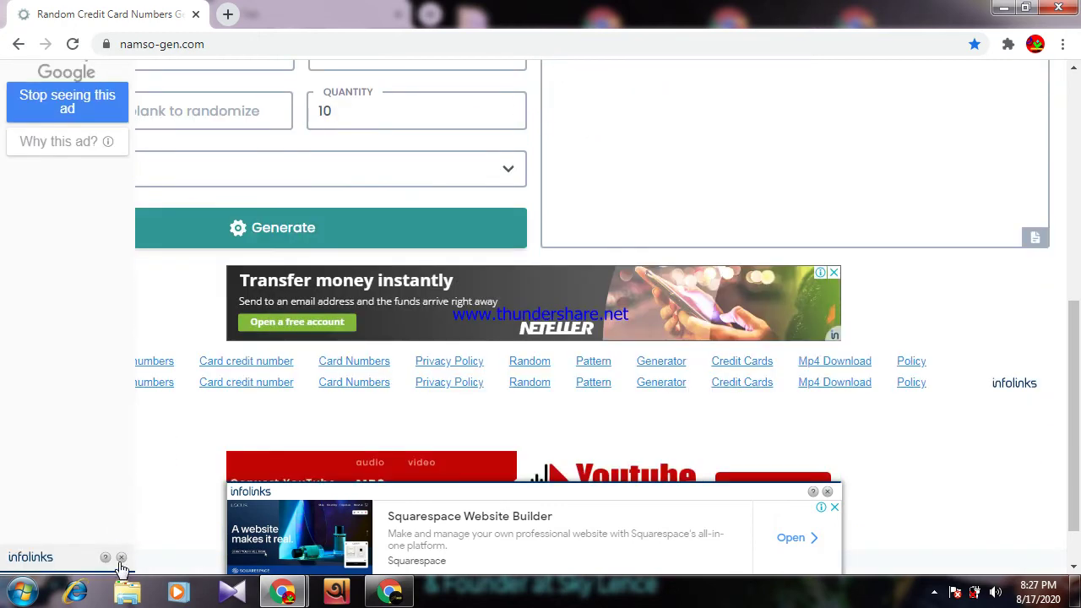
pyautogui.click(121, 557)
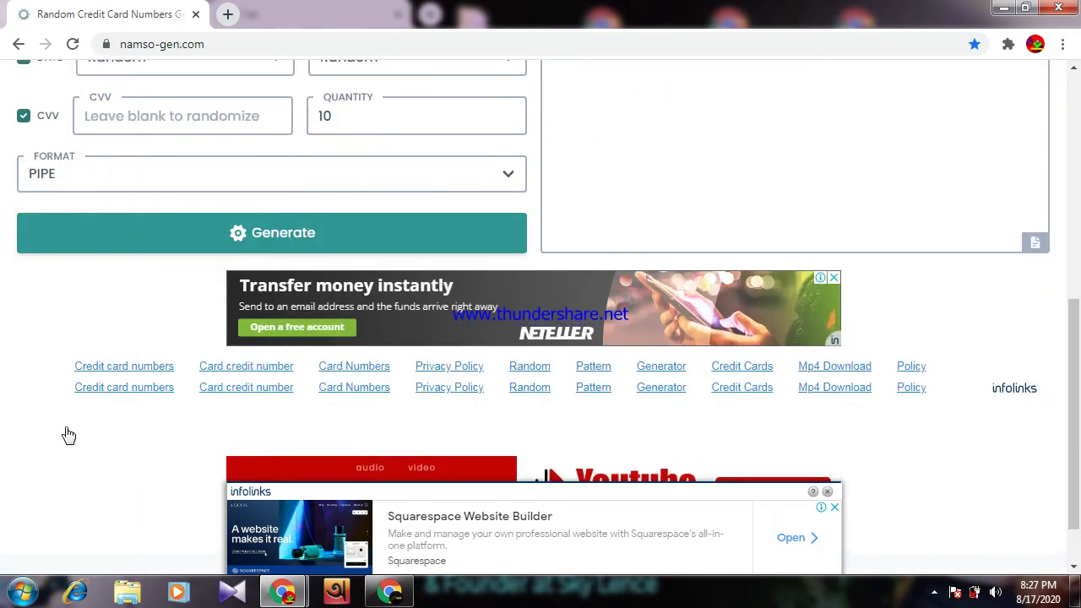
pyautogui.scroll(2, 67, 436)
pyautogui.scroll(1, 106, 359)
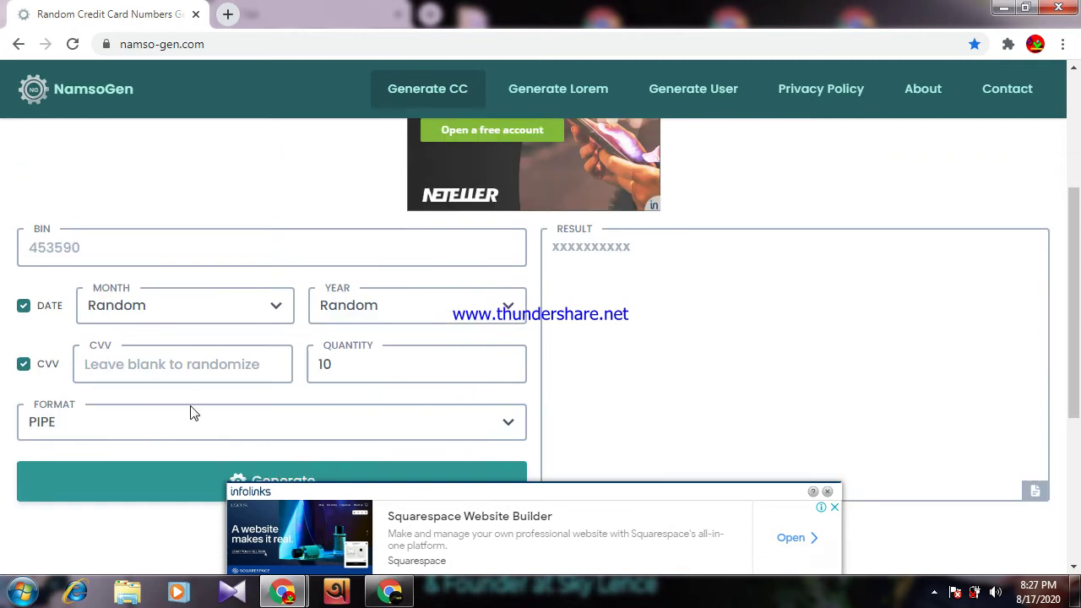
pyautogui.scroll(2, 91, 399)
pyautogui.scroll(-1, 91, 399)
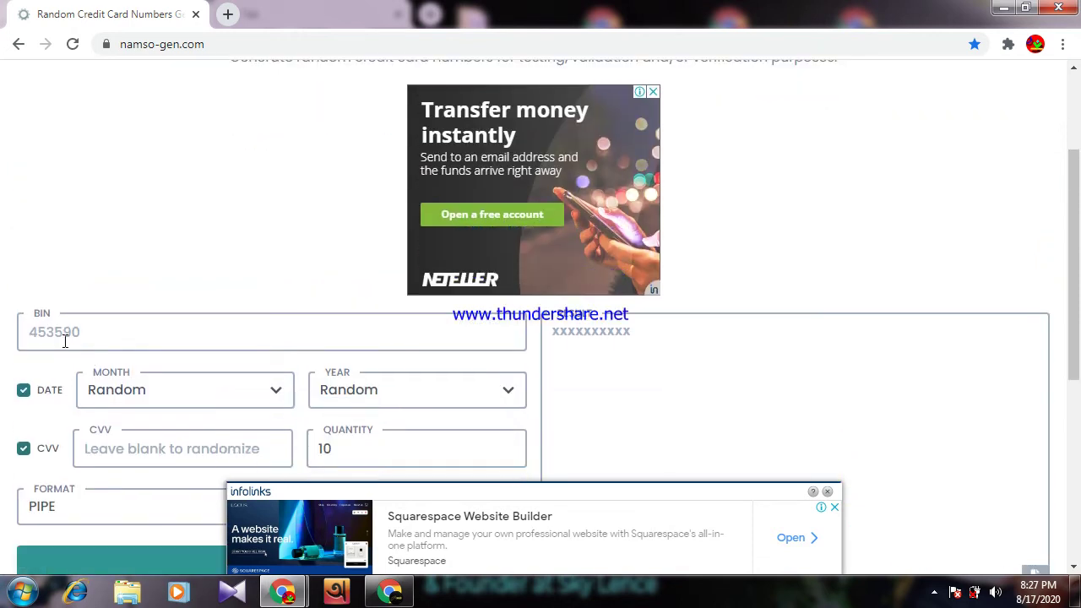
# - Place the cursor in the BIN field, which shows placeholder 453590, to enter a new BIN
pyautogui.click(66, 336)
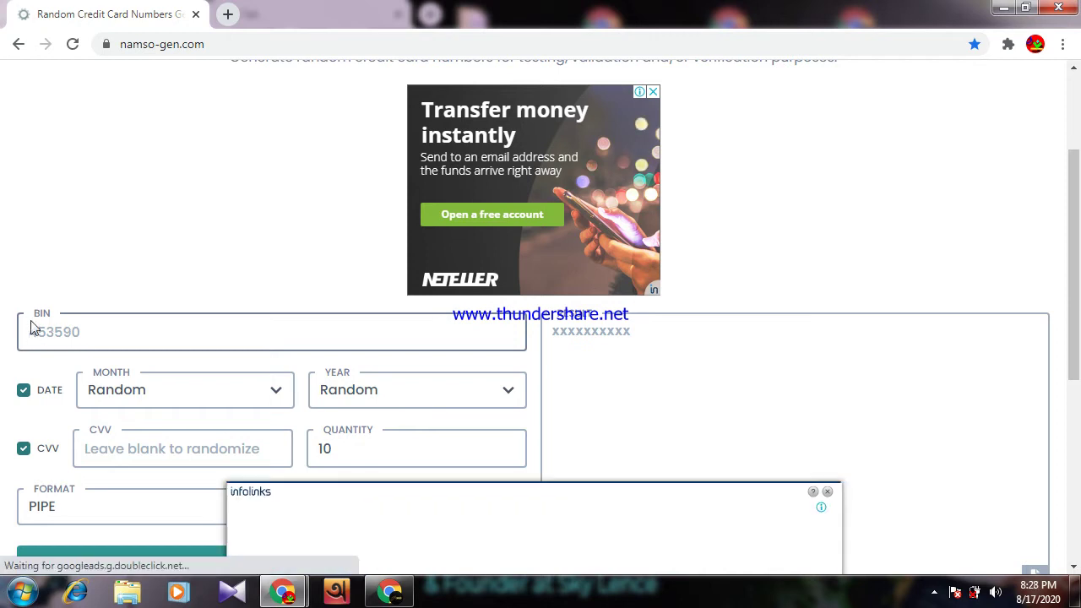
pyautogui.scroll(-1, 59, 322)
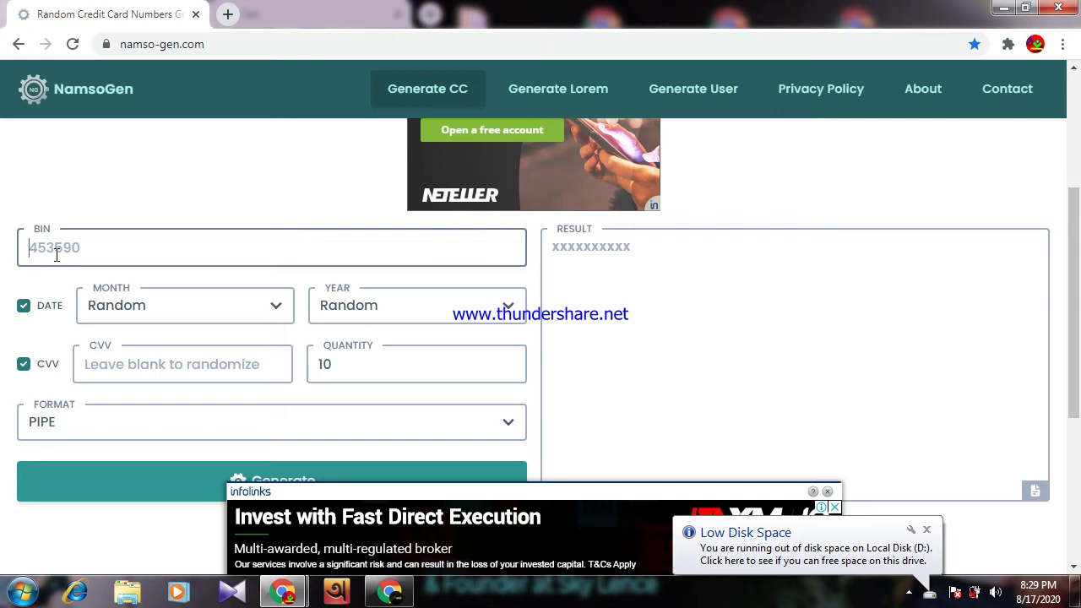
# - Enter BIN 549458, change the quantity from 10 to 20, and generate the cards
pyautogui.write('549')
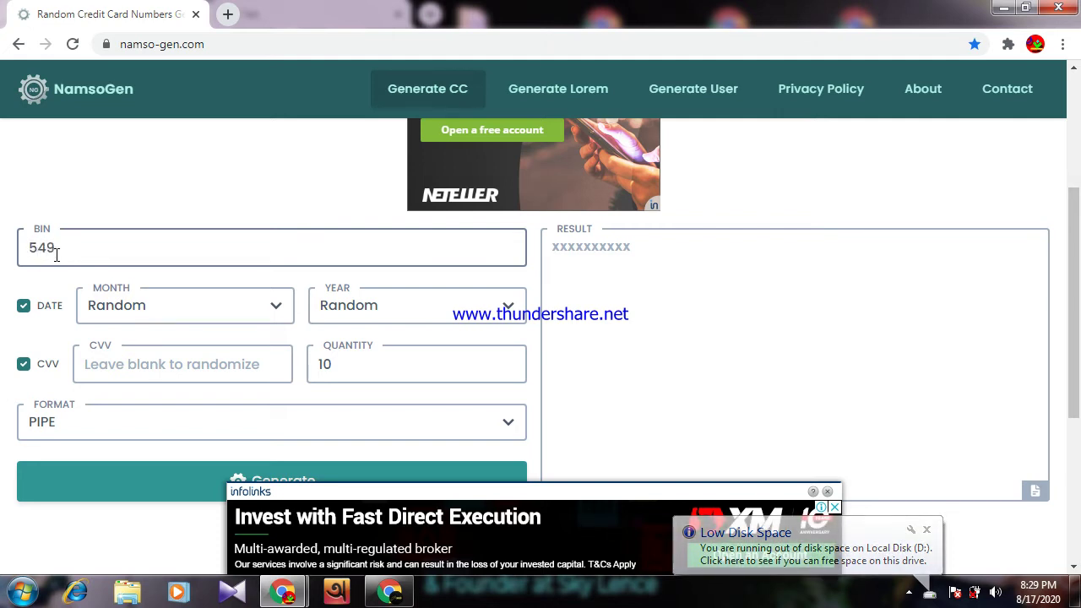
pyautogui.write('458')
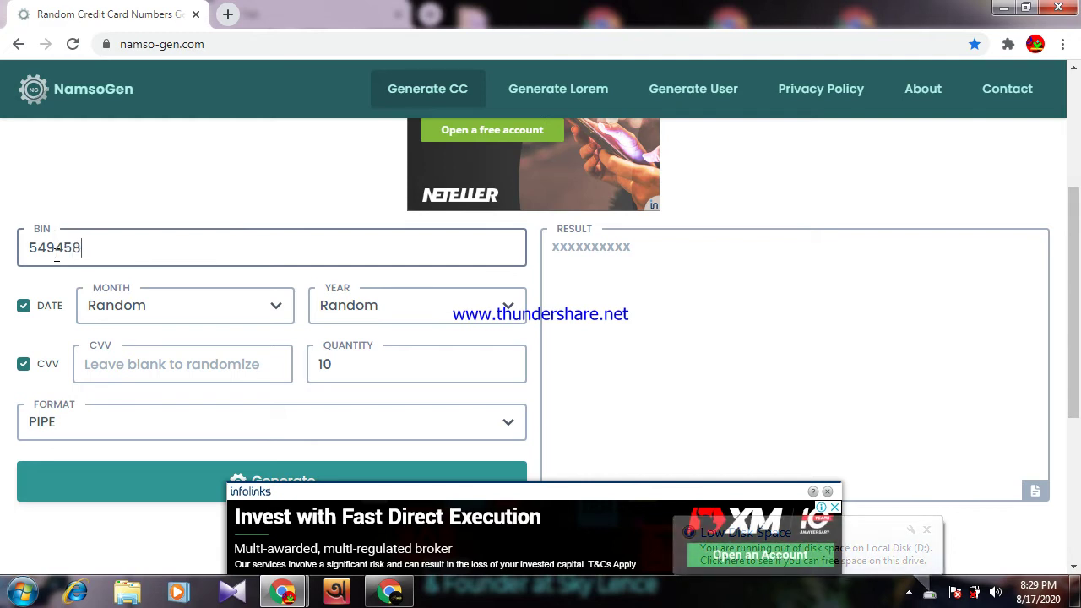
pyautogui.scroll(-1, 118, 290)
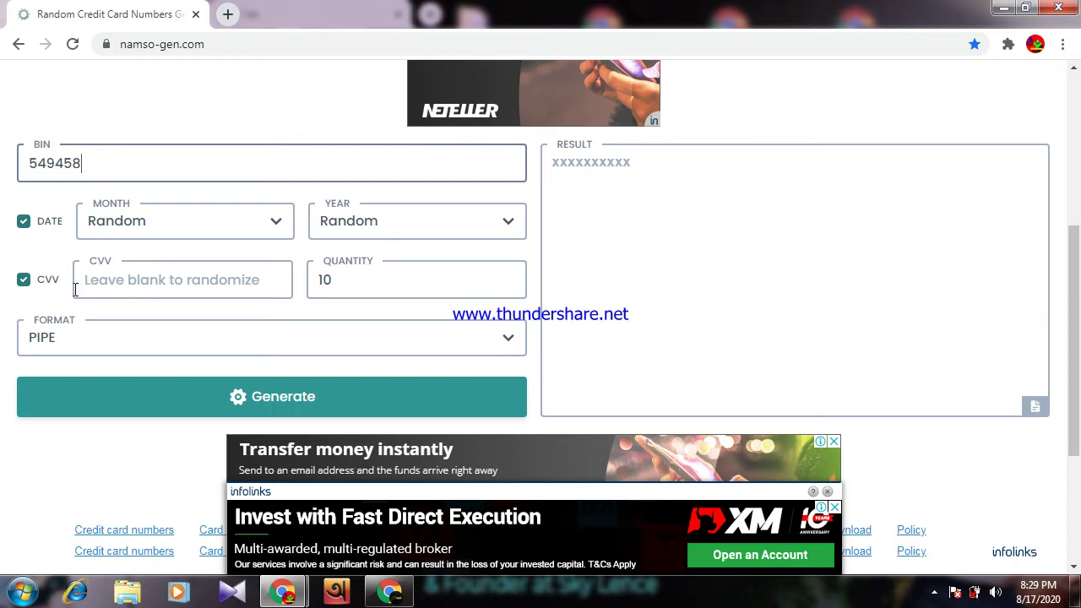
pyautogui.scroll(-1, 259, 273)
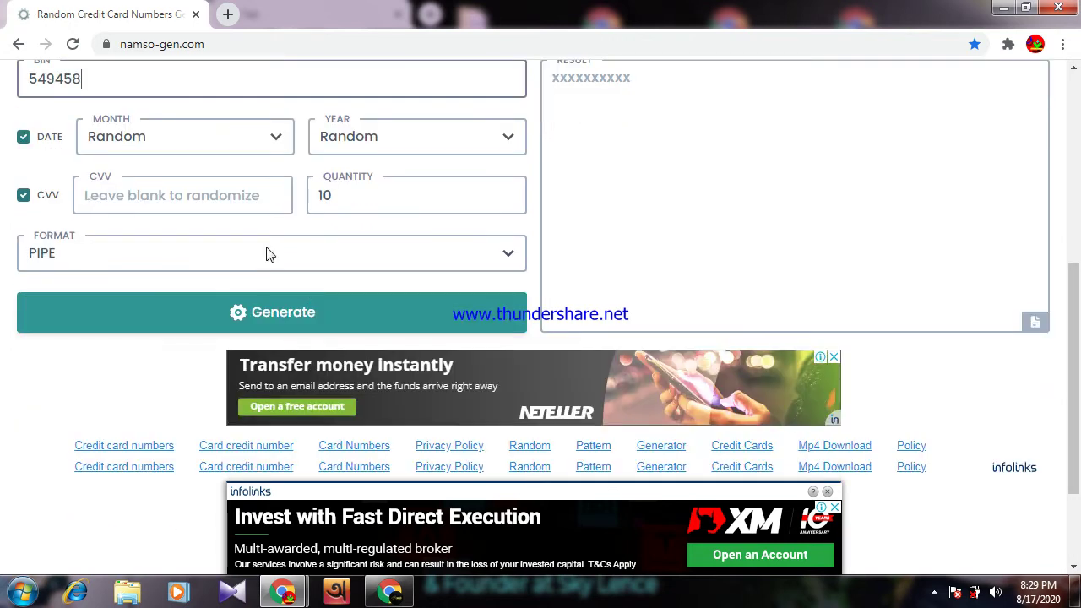
pyautogui.click(386, 195)
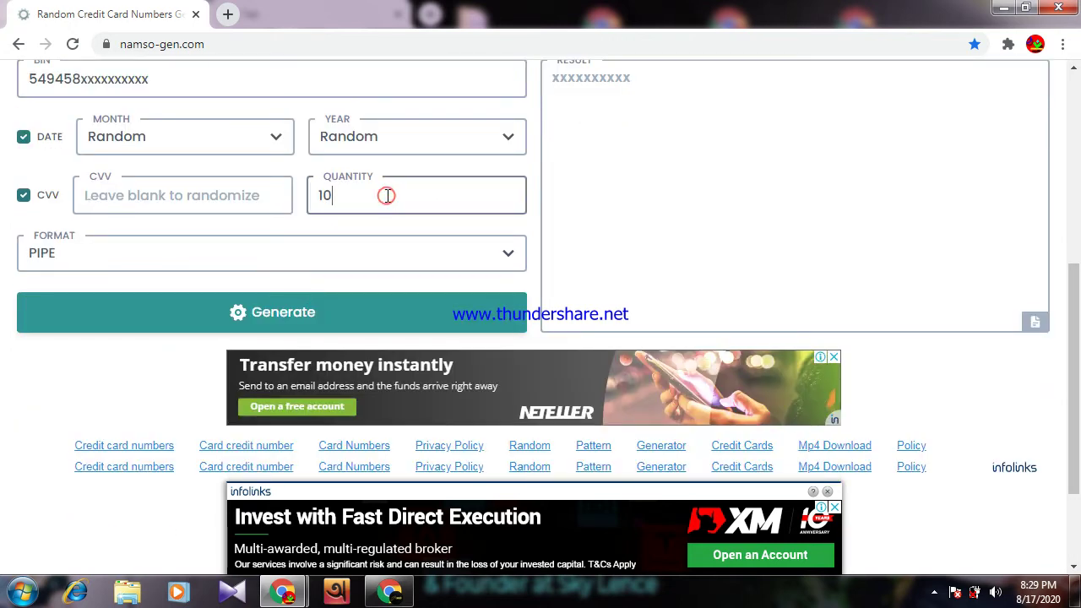
pyautogui.press('BackSpace')
pyautogui.press('BackSpace')
pyautogui.write('20')
pyautogui.click(268, 314)
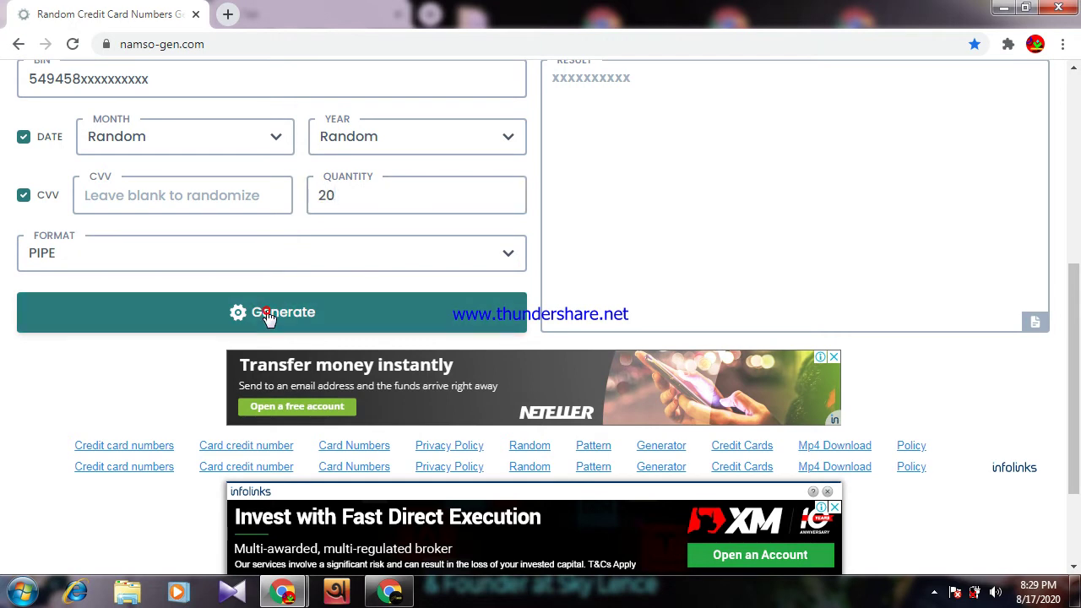
pyautogui.scroll(3, 752, 315)
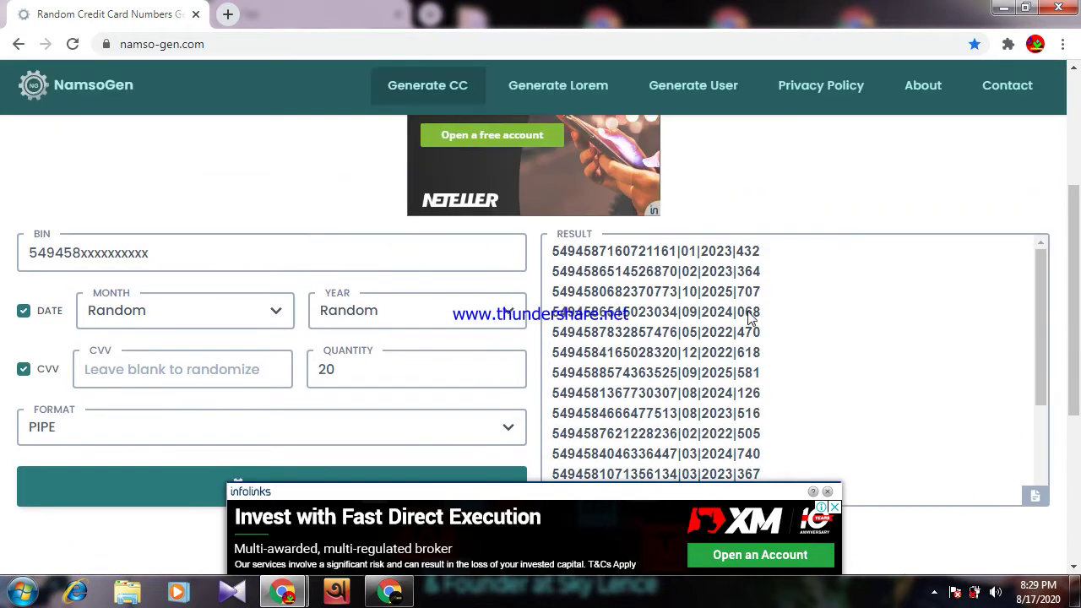
pyautogui.scroll(-2, 745, 313)
pyautogui.scroll(-2, 729, 260)
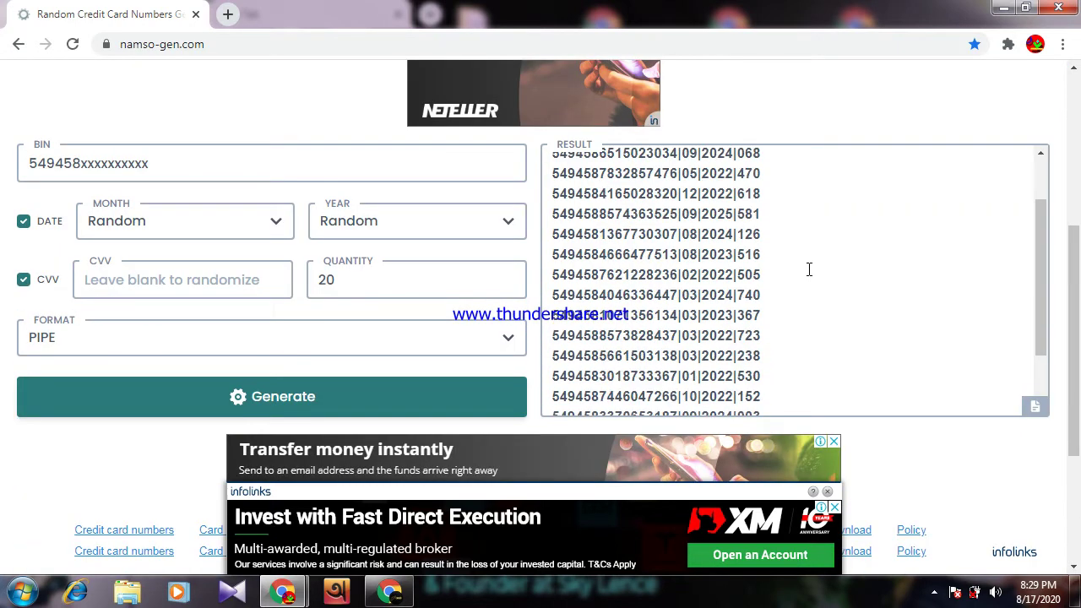
pyautogui.scroll(2, 816, 256)
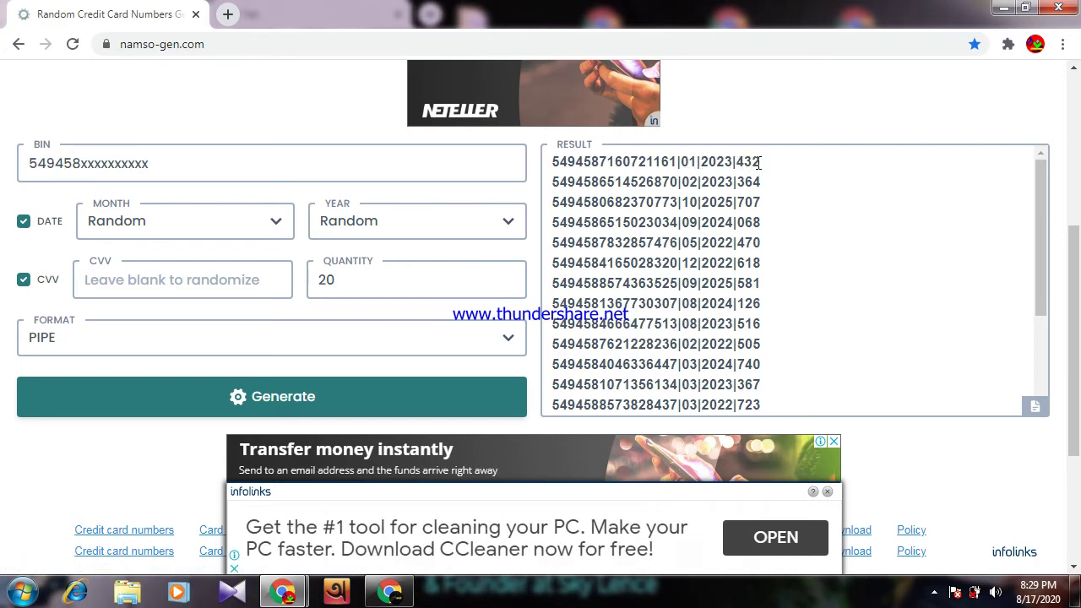
pyautogui.scroll(-5, 772, 303)
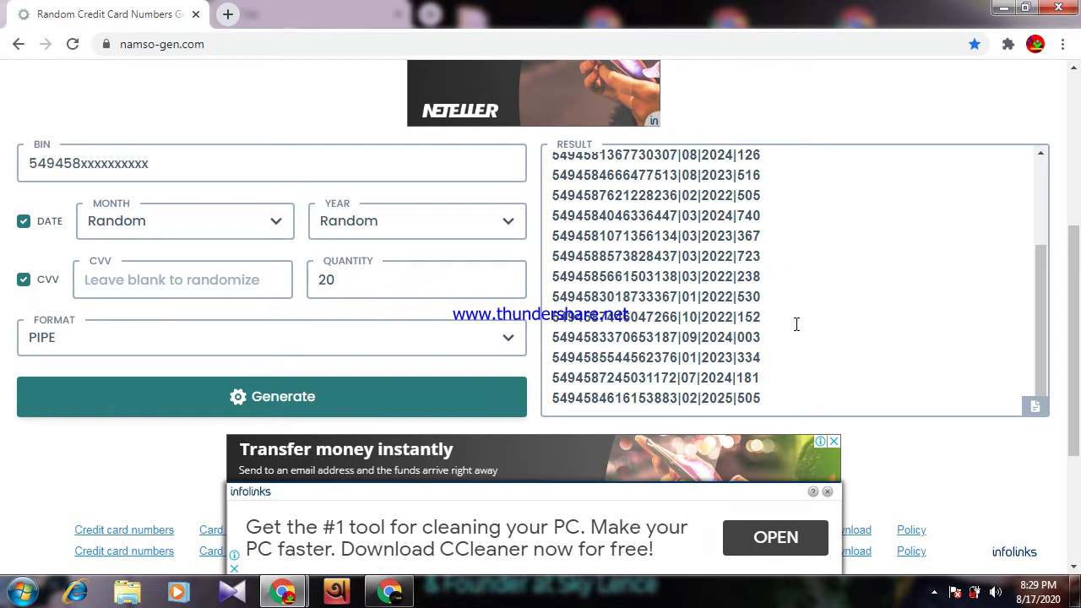
pyautogui.scroll(3, 796, 330)
# - Select the 20 PIPE-format card lines in the Result box and copy them
pyautogui.scroll(-1, 777, 357)
pyautogui.moveTo(777, 348); pyautogui.dragTo(554, 268)
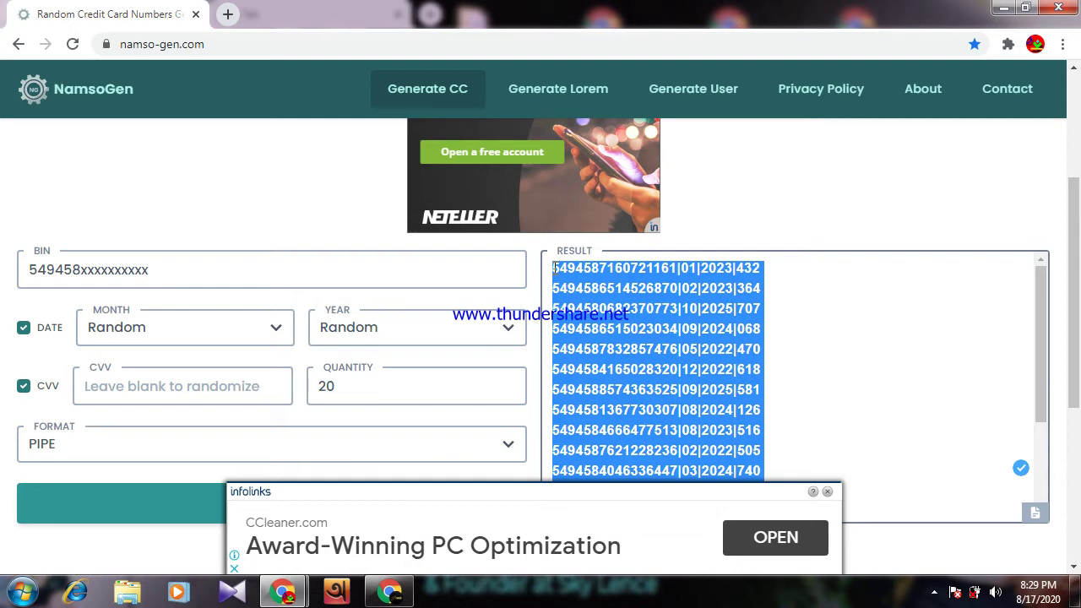
pyautogui.rightClick(632, 282)
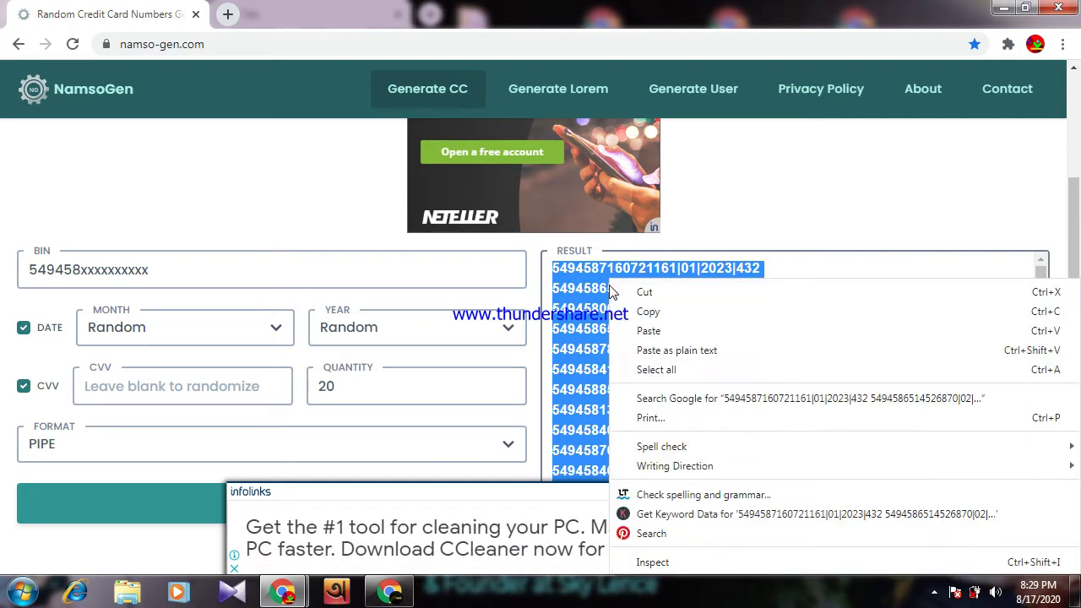
pyautogui.click(642, 312)
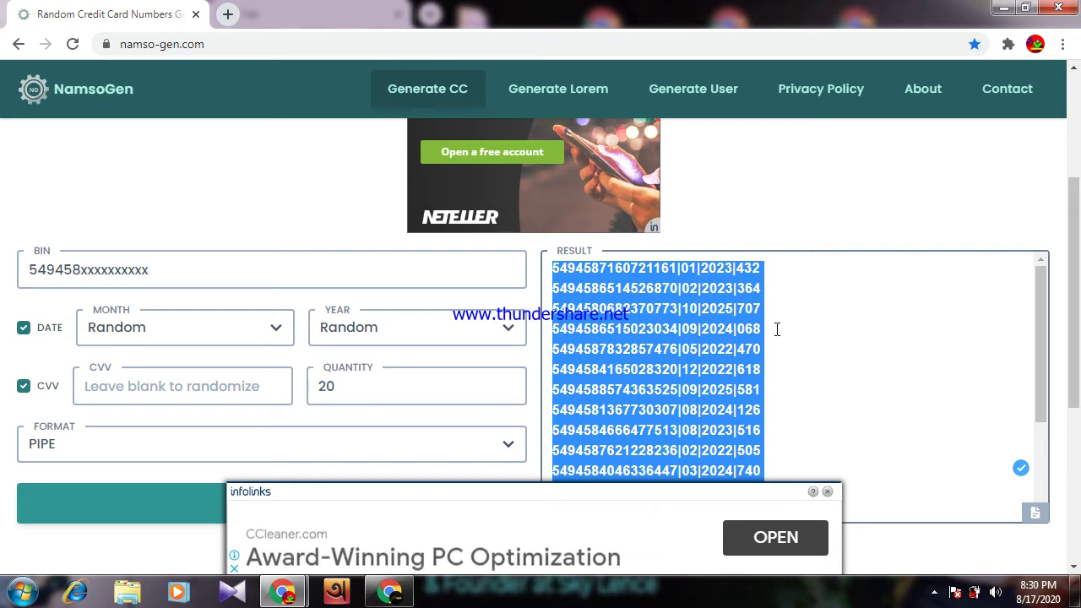
pyautogui.moveTo(395, 596)
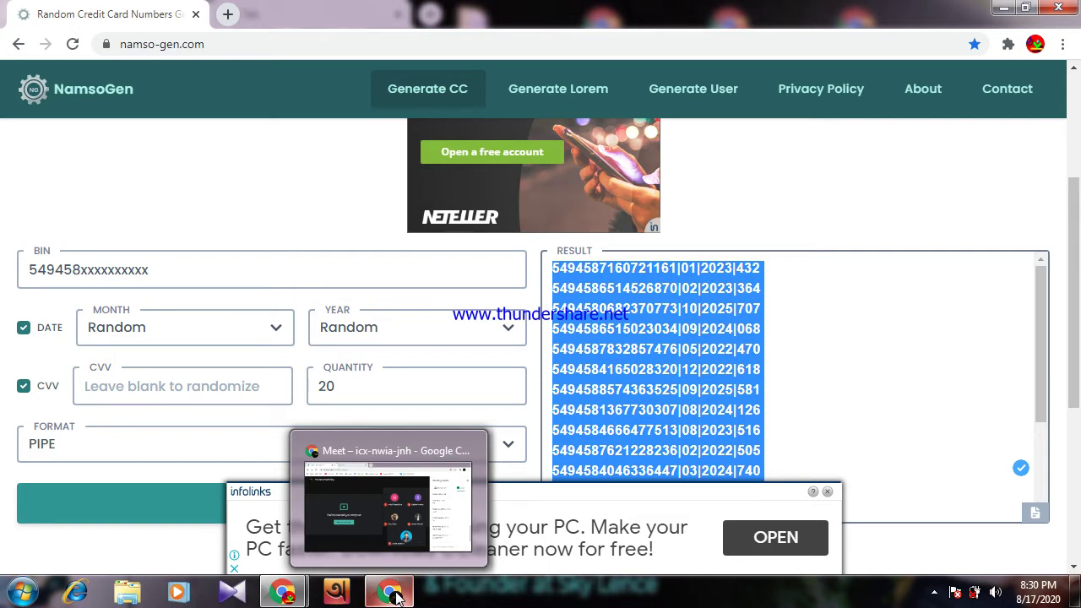
# - Switch to the Meet call window, then bring forward the other Chrome window with the New Tab
pyautogui.click(368, 511)
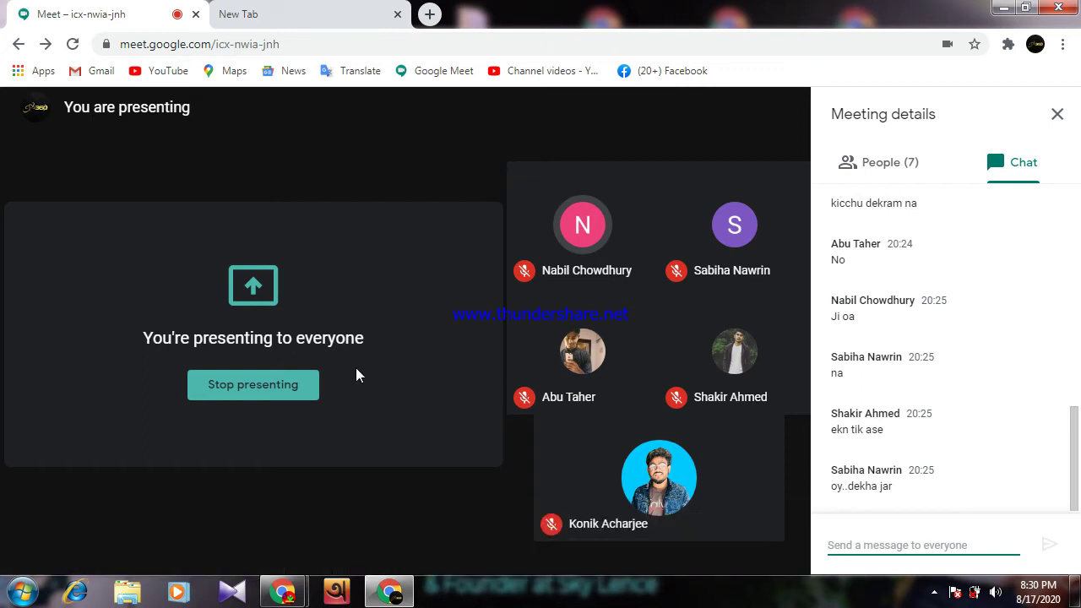
pyautogui.click(282, 591)
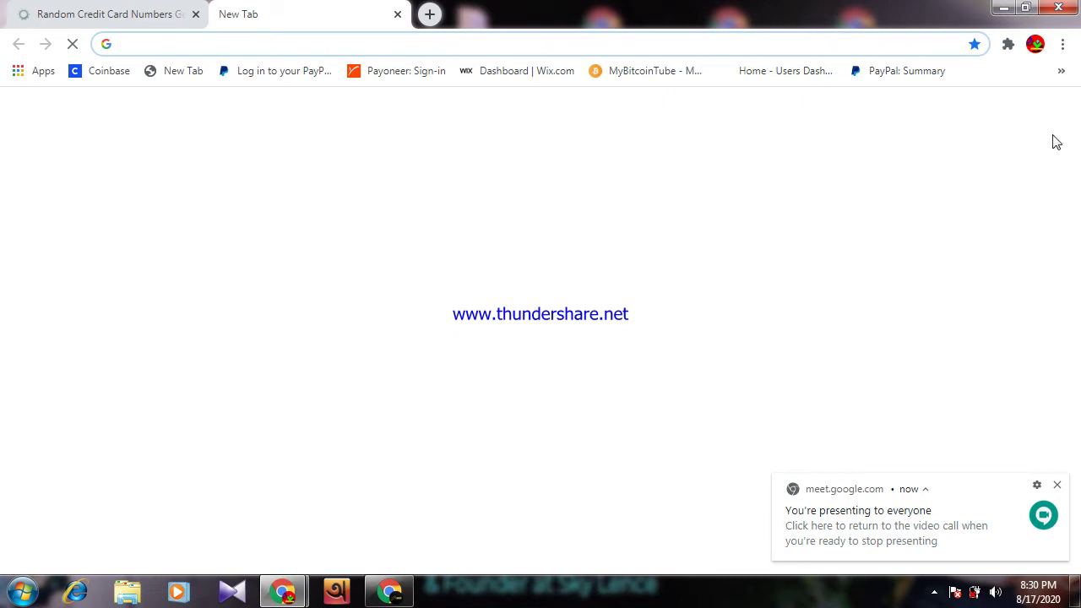
# - Open the CHECKER CC bookmark from the bookmarks overflow list in the new tab
pyautogui.click(1061, 72)
pyautogui.scroll(-10, 916, 339)
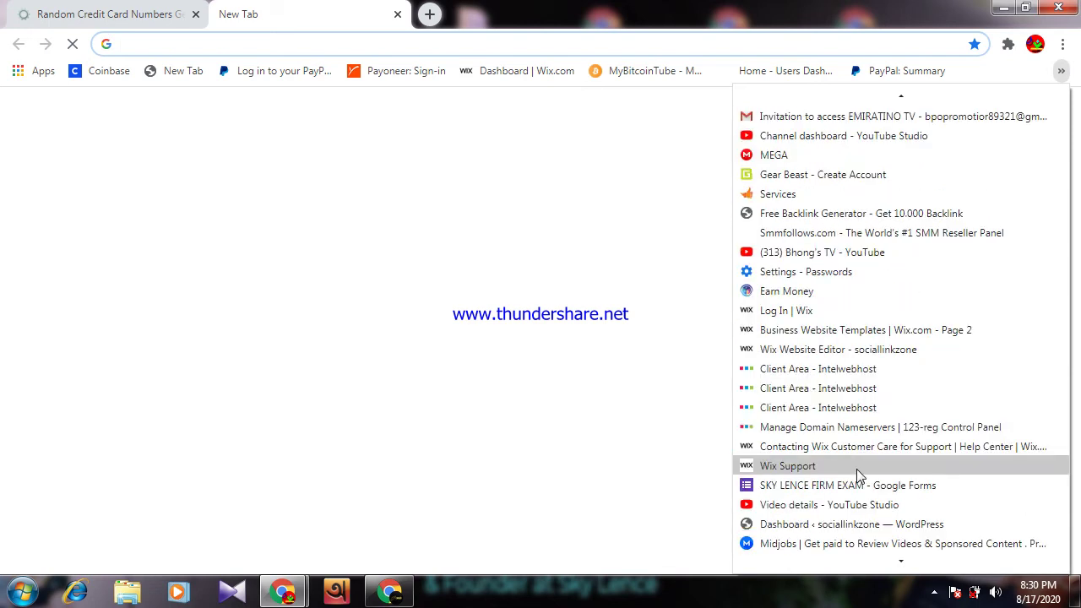
pyautogui.scroll(-8, 856, 469)
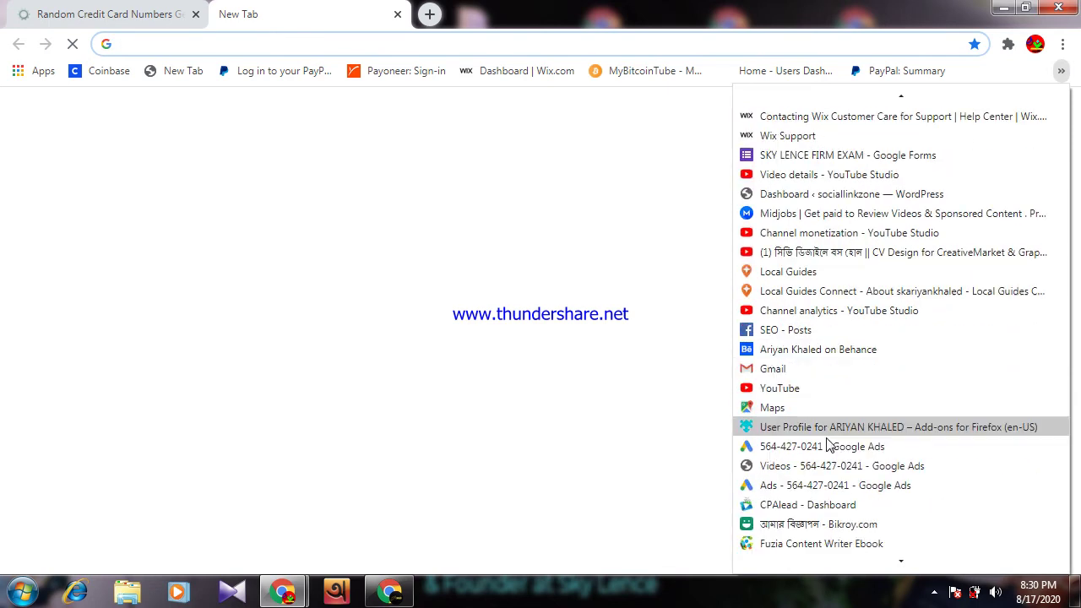
pyautogui.scroll(-6, 816, 457)
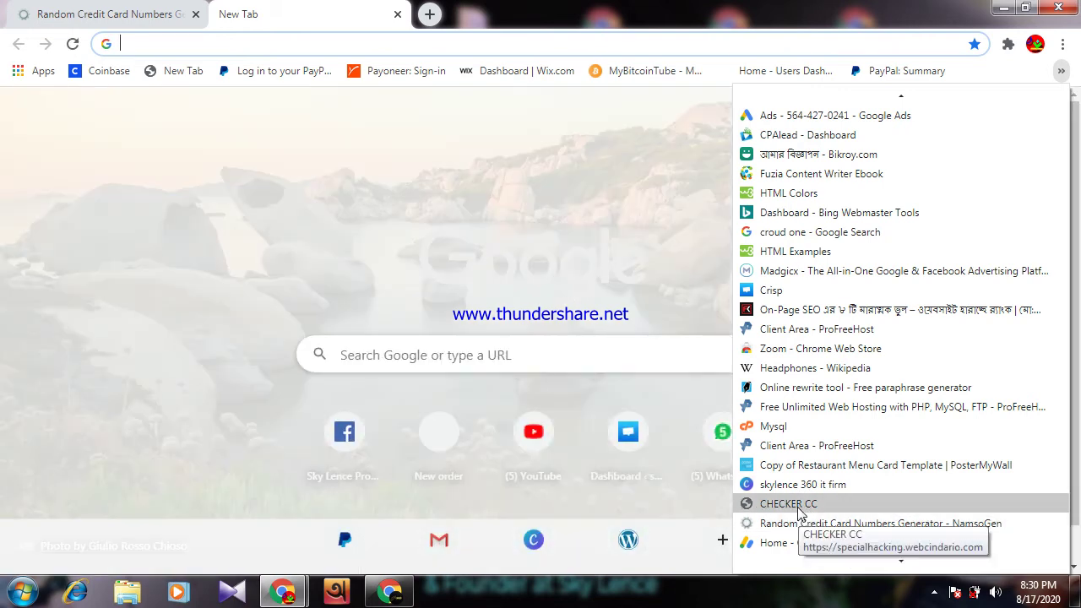
pyautogui.click(798, 504)
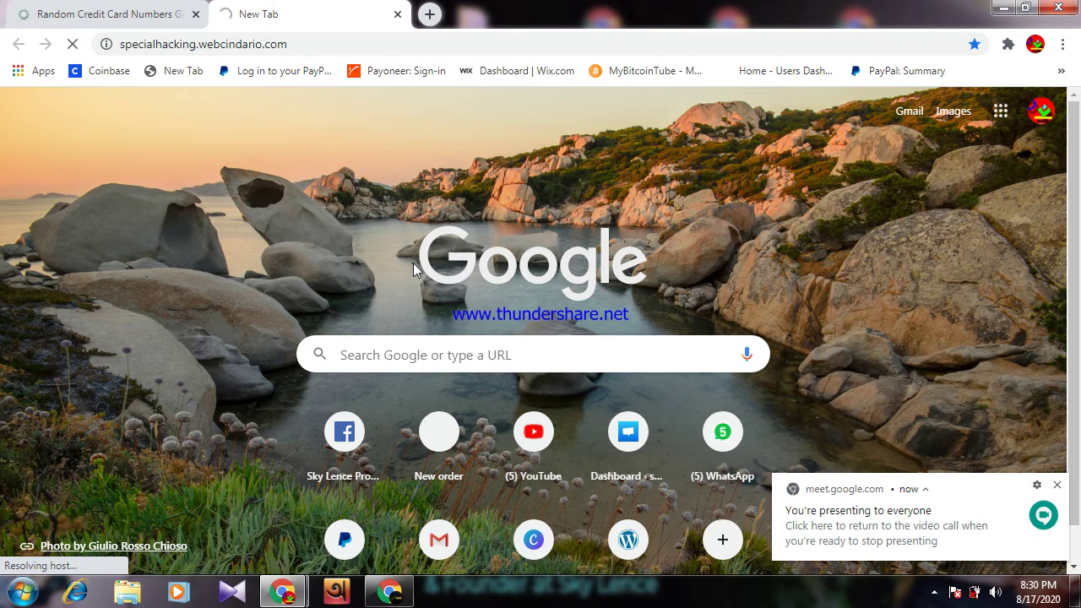
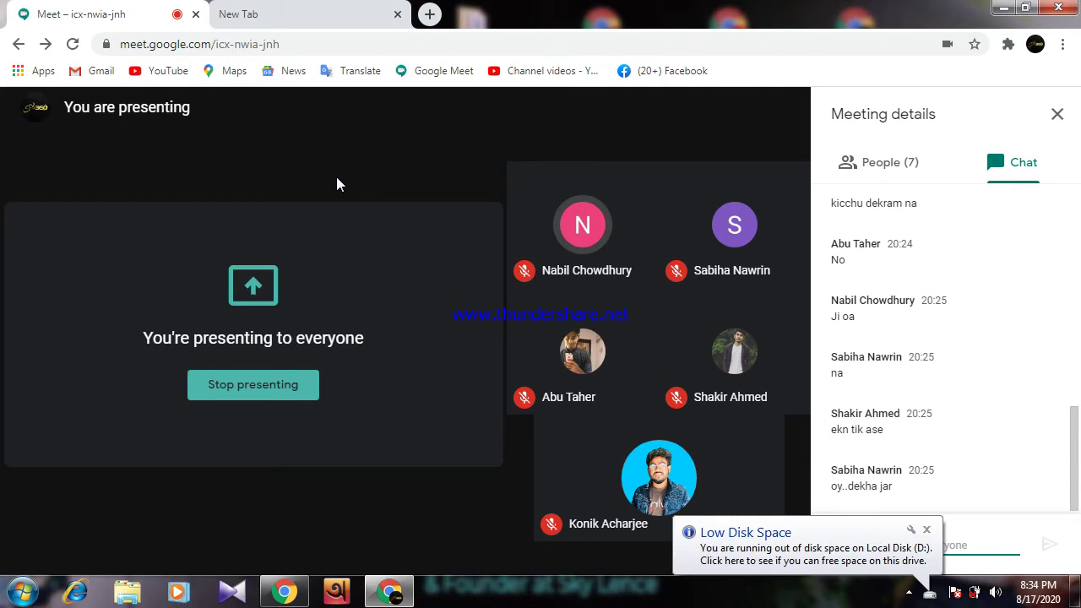
# - Dismiss the low disk space warning and switch to the empty New Tab
pyautogui.click(926, 530)
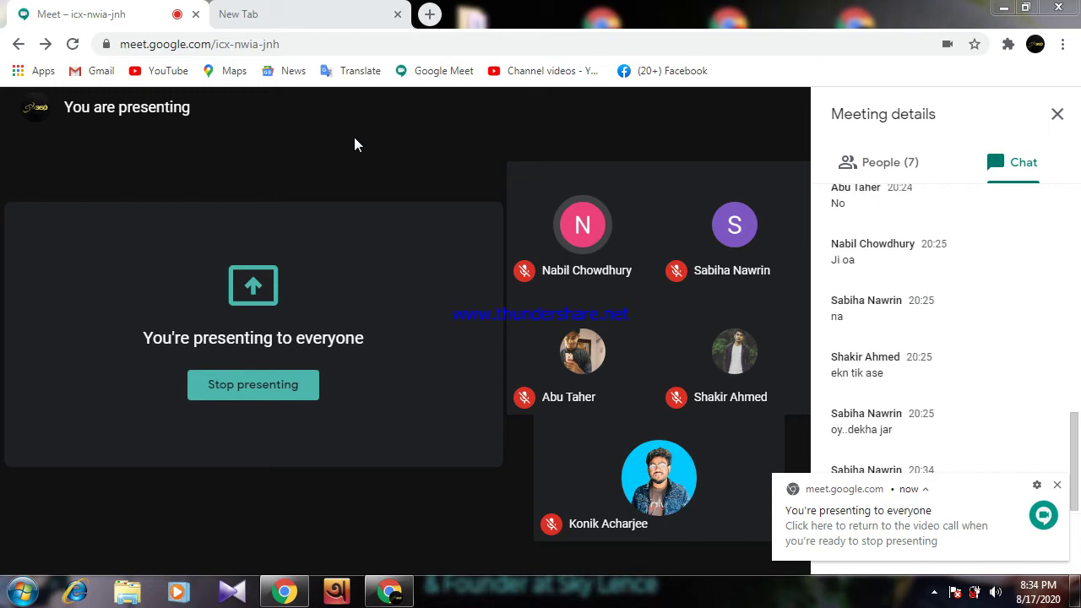
pyautogui.click(315, 8)
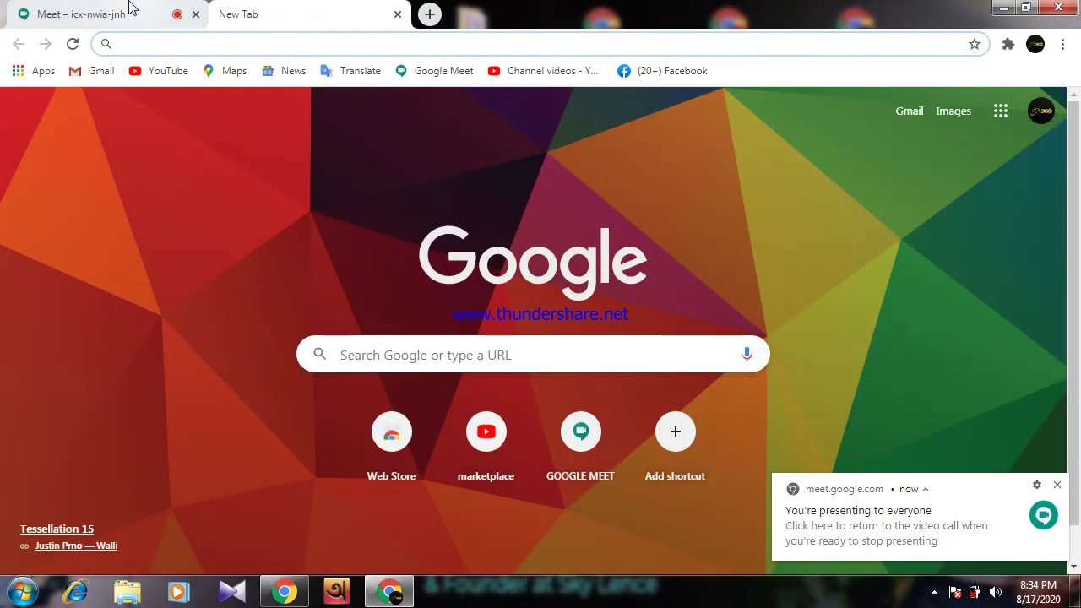
# - Return to the Meet call tab and close the Windows colour-scheme prompt
pyautogui.click(129, 7)
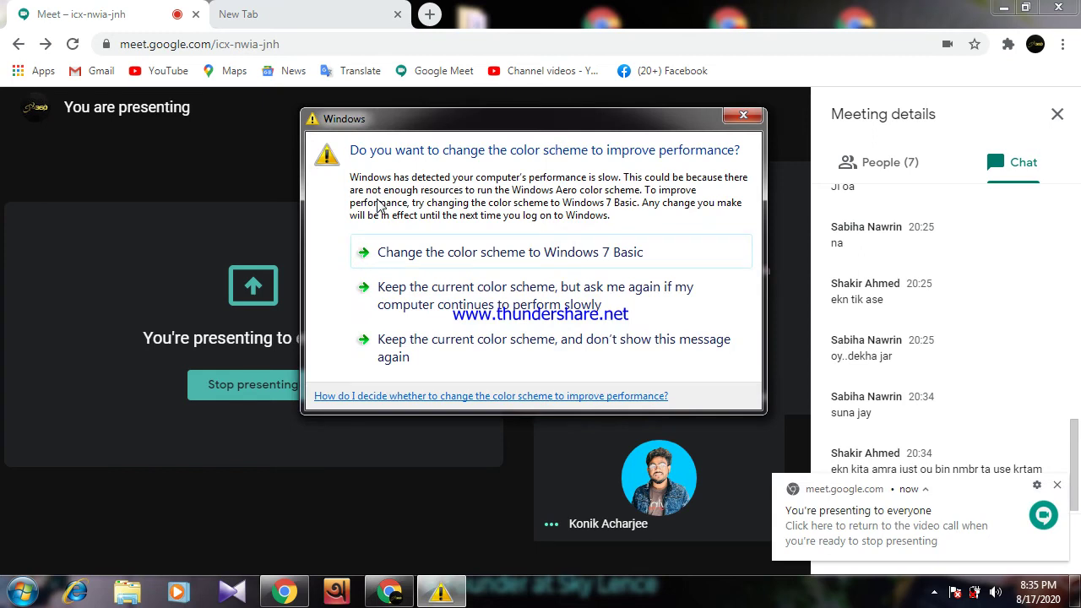
pyautogui.click(741, 116)
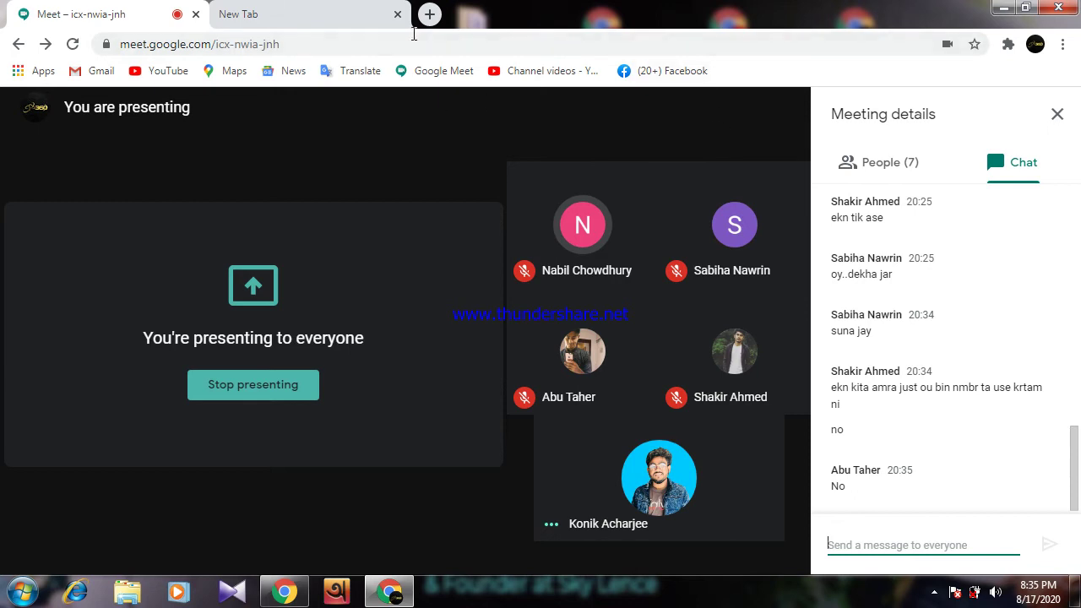
pyautogui.click(264, 9)
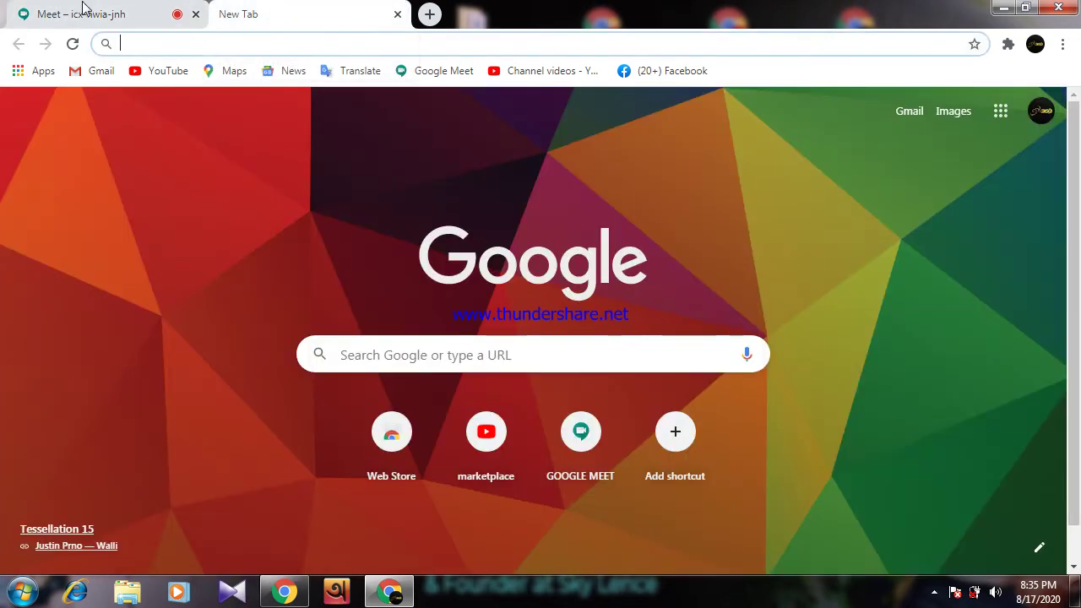
pyautogui.click(68, 10)
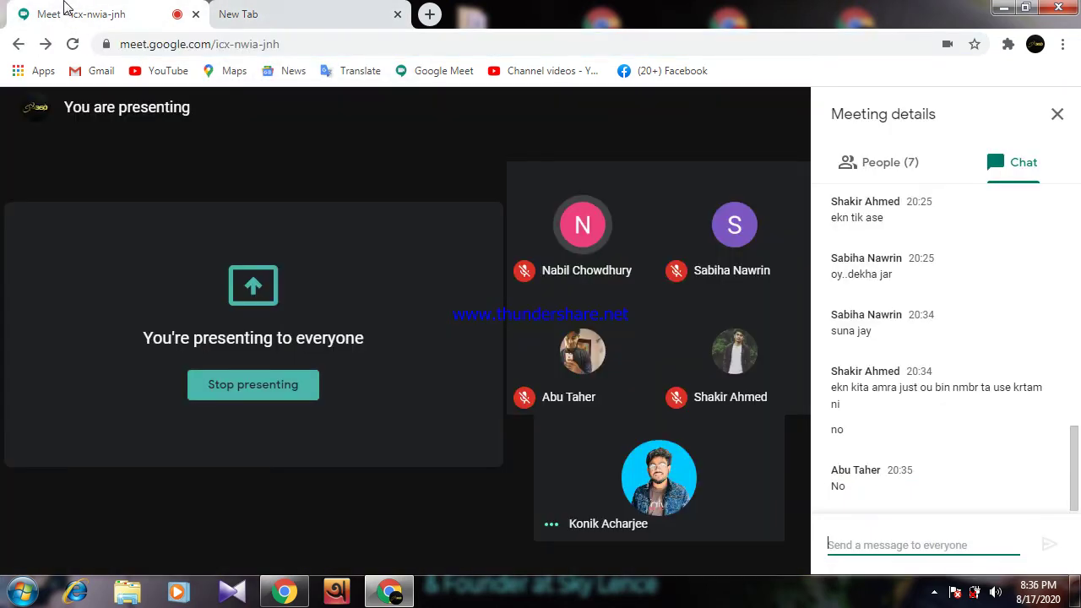
pyautogui.click(294, 7)
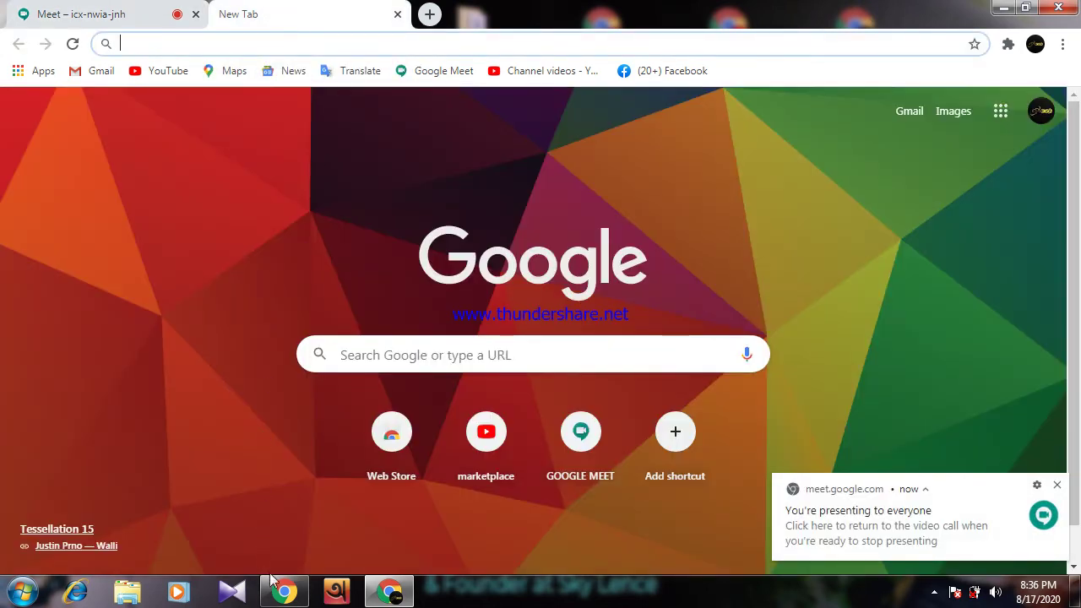
pyautogui.moveTo(292, 600)
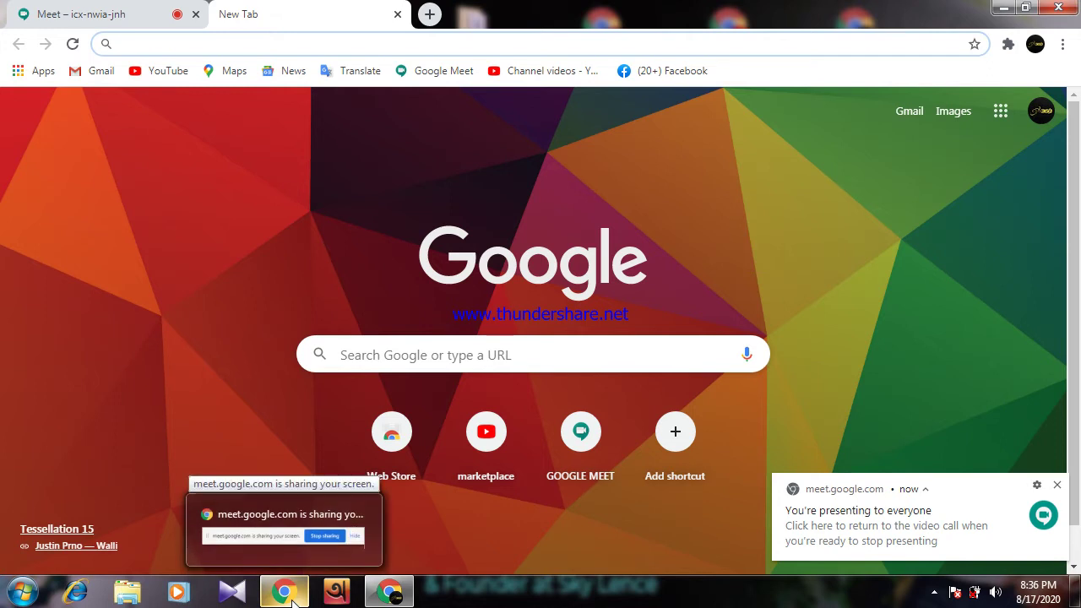
pyautogui.click(1002, 12)
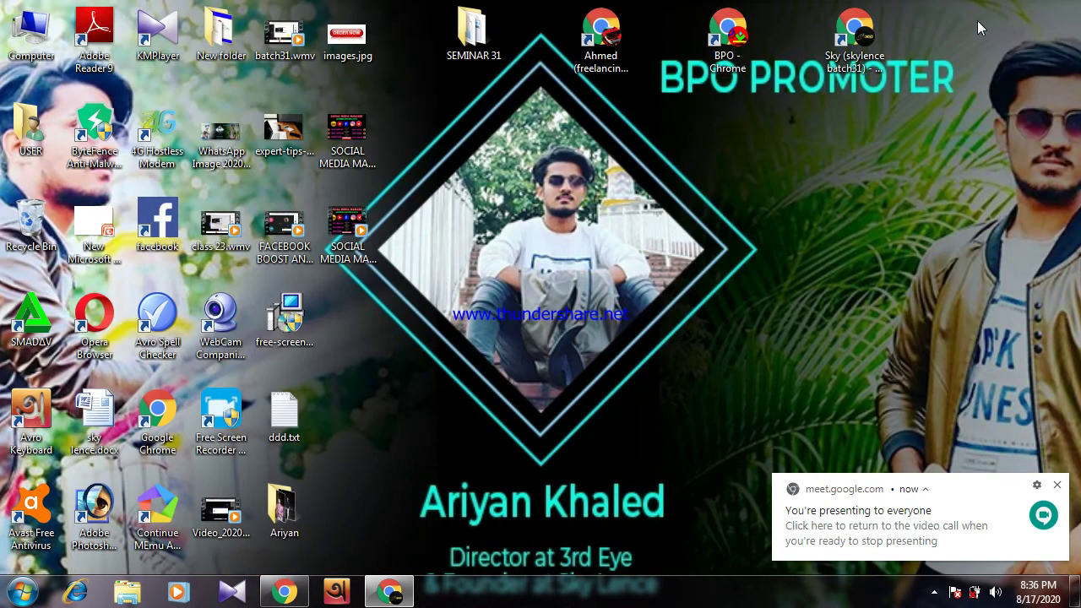
pyautogui.click(384, 597)
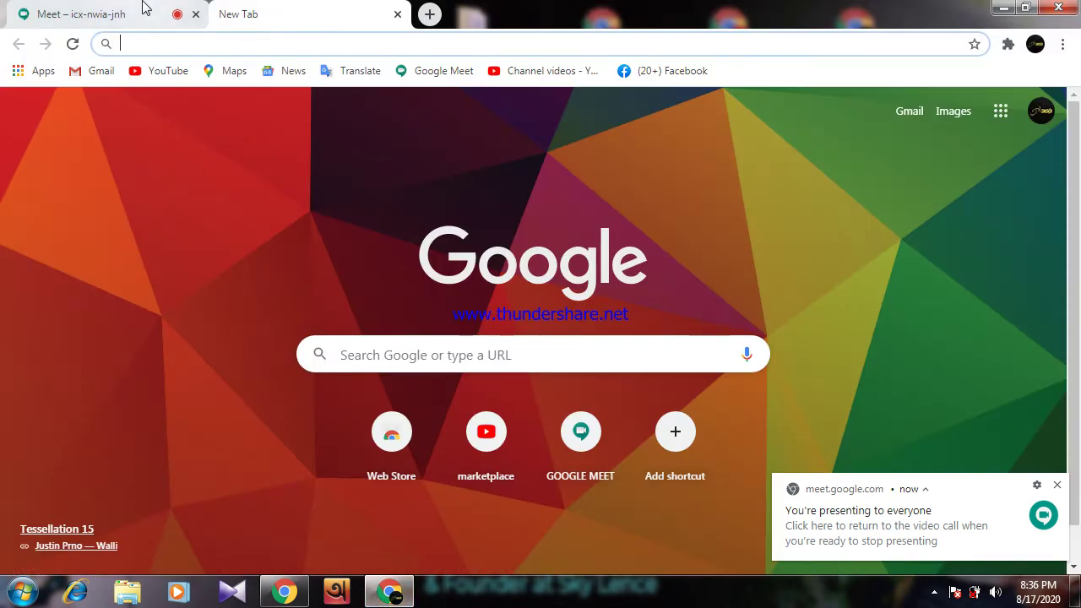
pyautogui.click(120, 7)
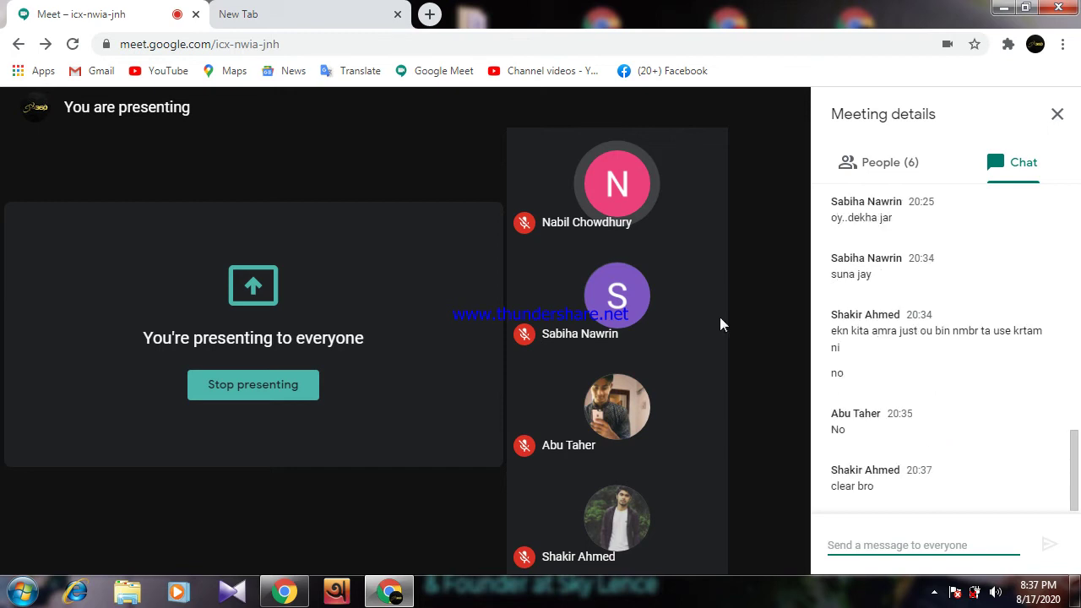
# - Minimise the Google Meet Chrome window to reveal the desktop
pyautogui.click(1003, 8)
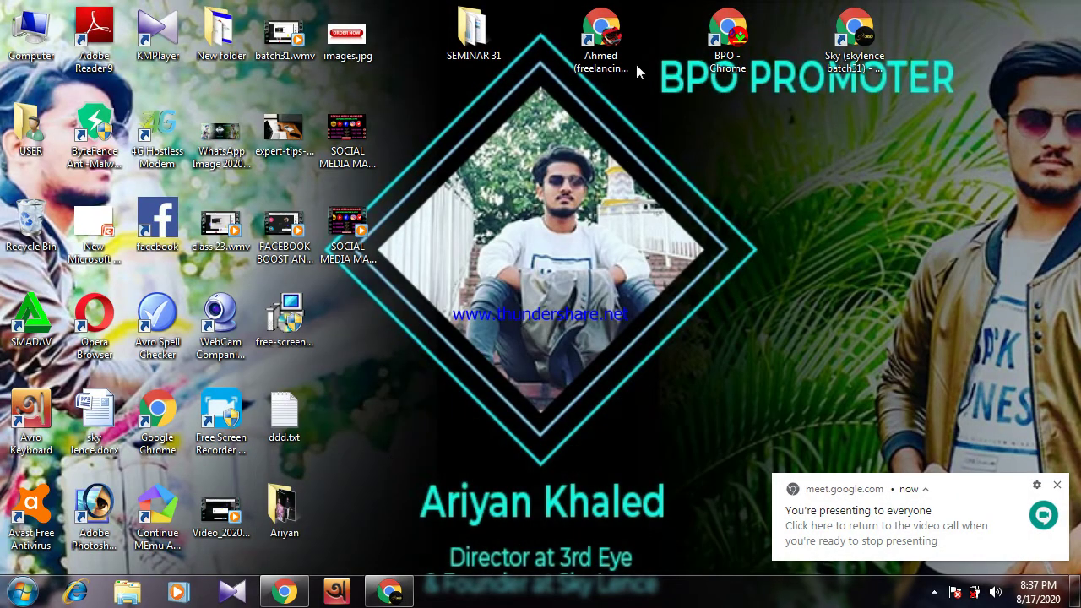
# - Launch Chrome with the BPO profile, maximise it, then minimise it to the desktop
pyautogui.doubleClick(723, 35)
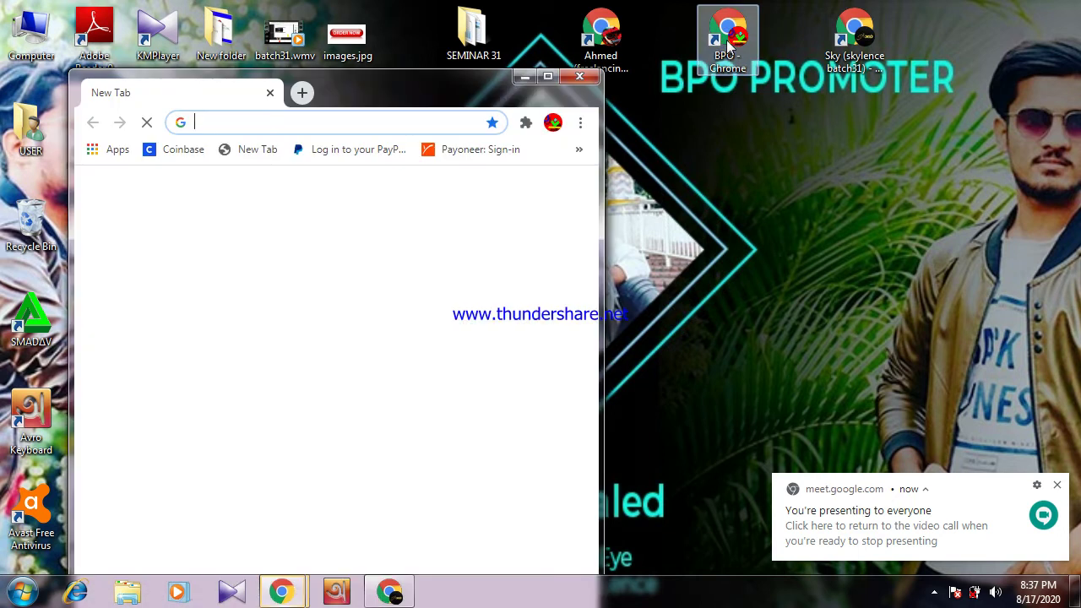
pyautogui.click(551, 77)
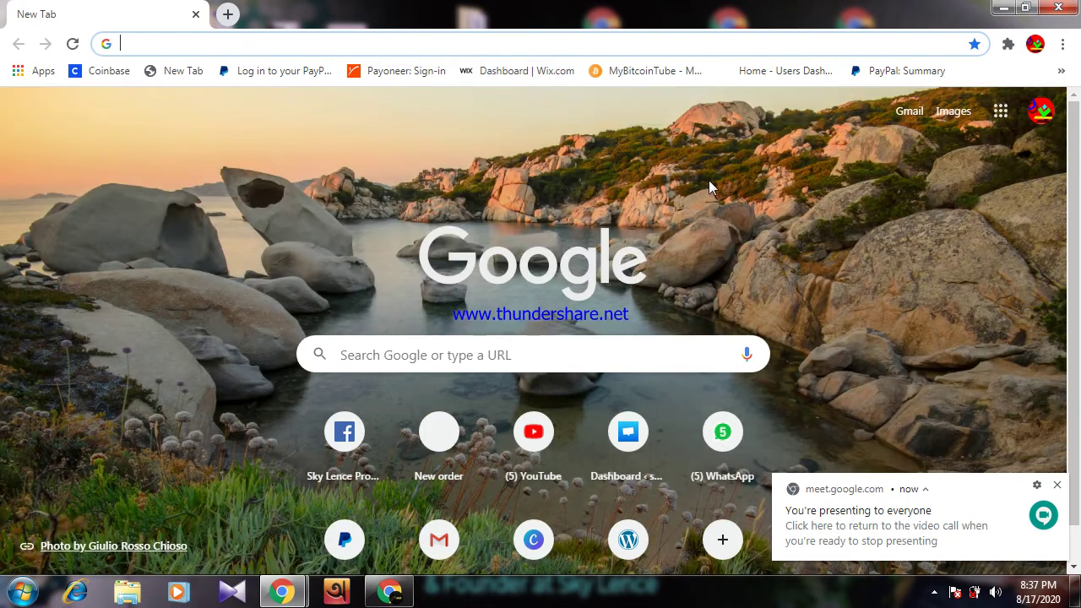
pyautogui.click(227, 48)
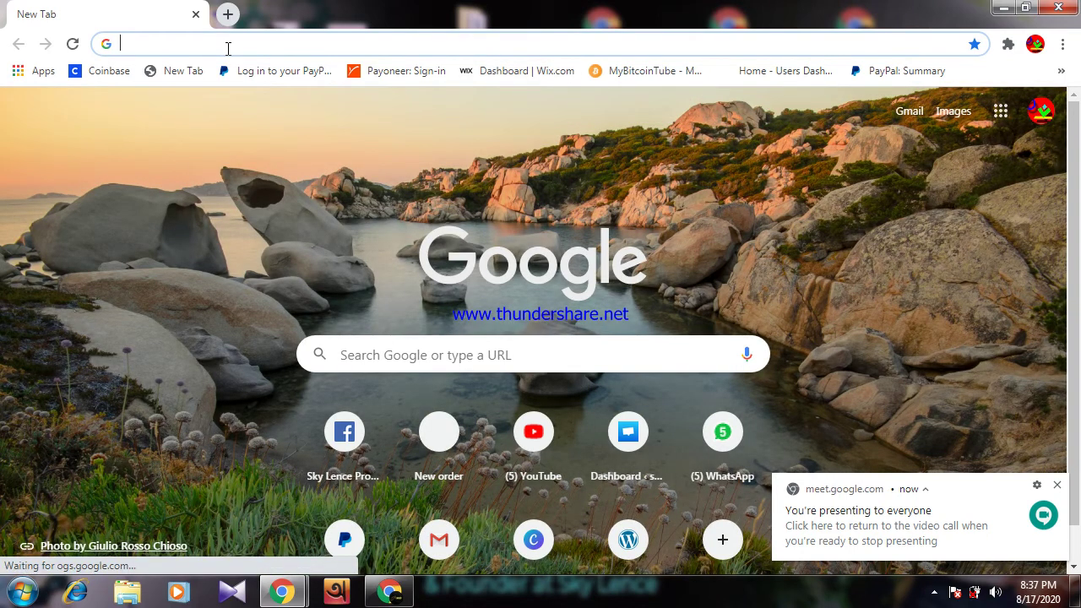
pyautogui.click(1004, 11)
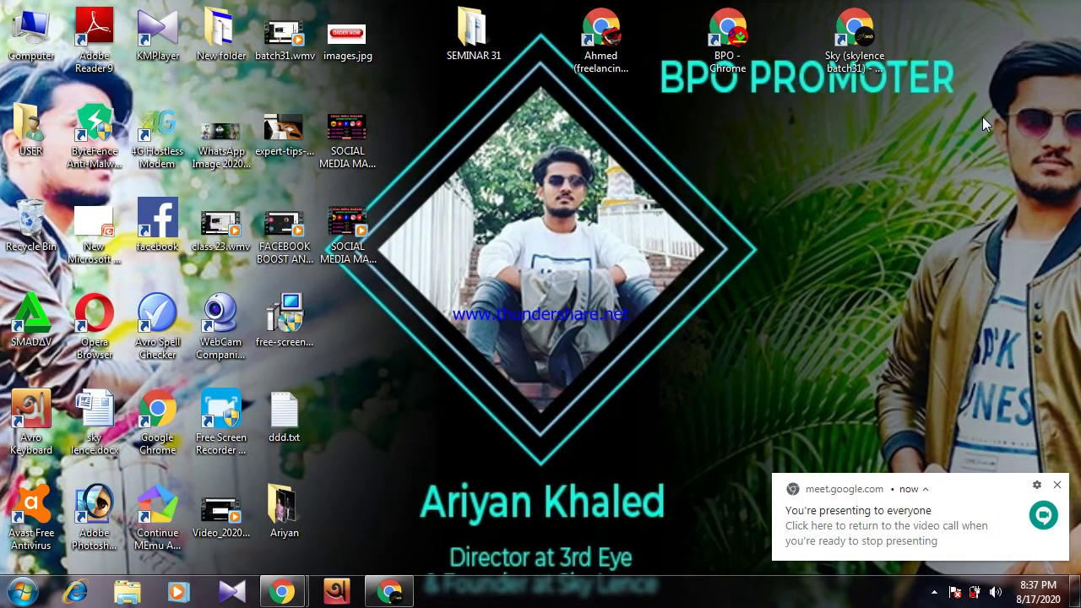
# - Open Facebook Marketing .xlsx from the SEMINAR 31 desktop folder in Excel
pyautogui.doubleClick(474, 32)
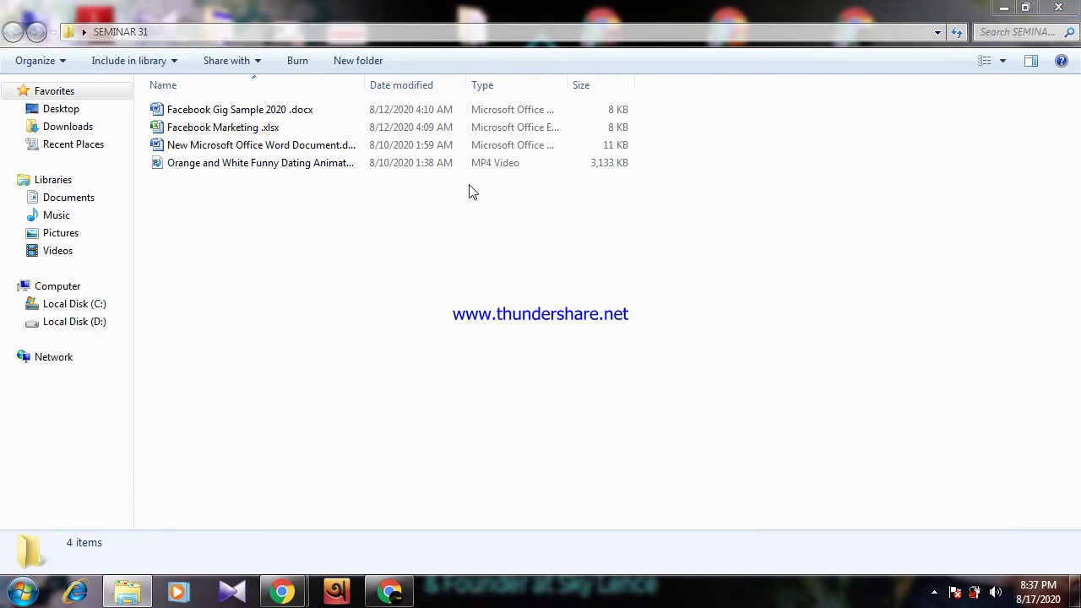
pyautogui.doubleClick(250, 130)
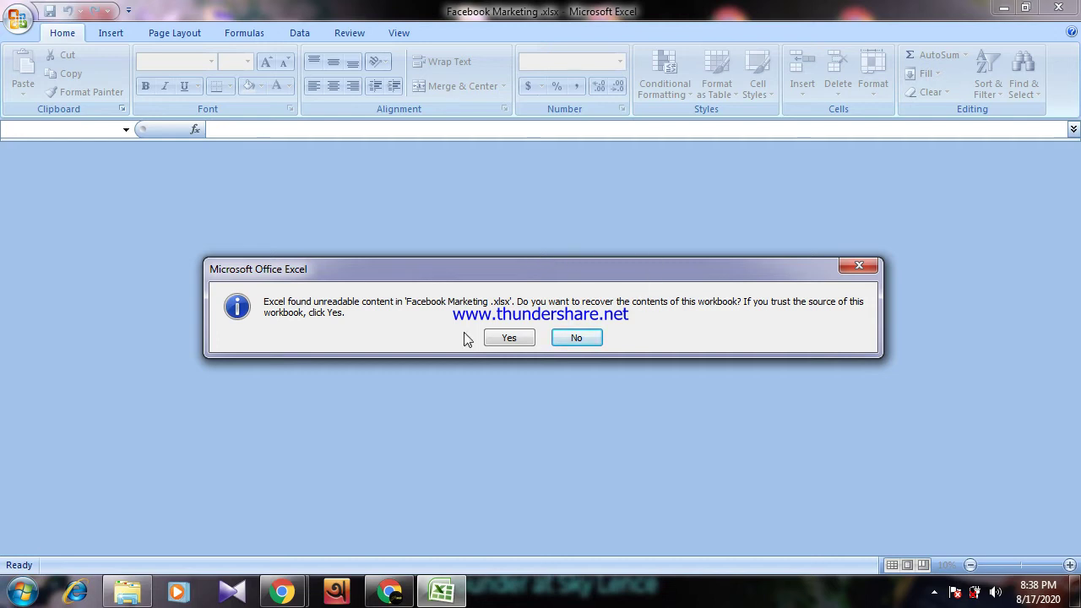
# - Accept the workbook recovery, close the repair report, and dismiss the colour-scheme prompt
pyautogui.click(508, 338)
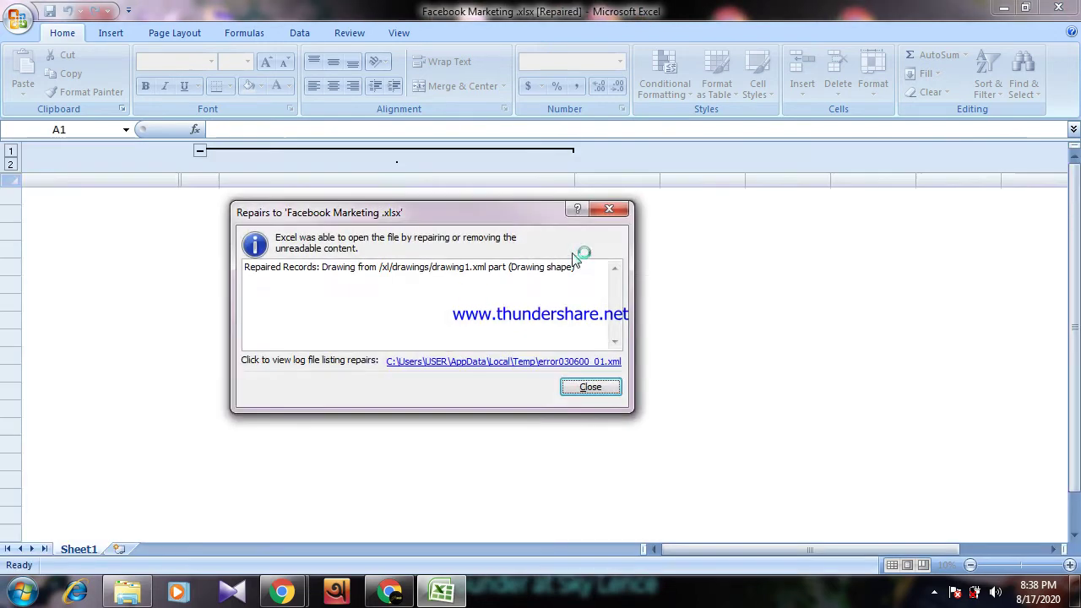
pyautogui.click(591, 389)
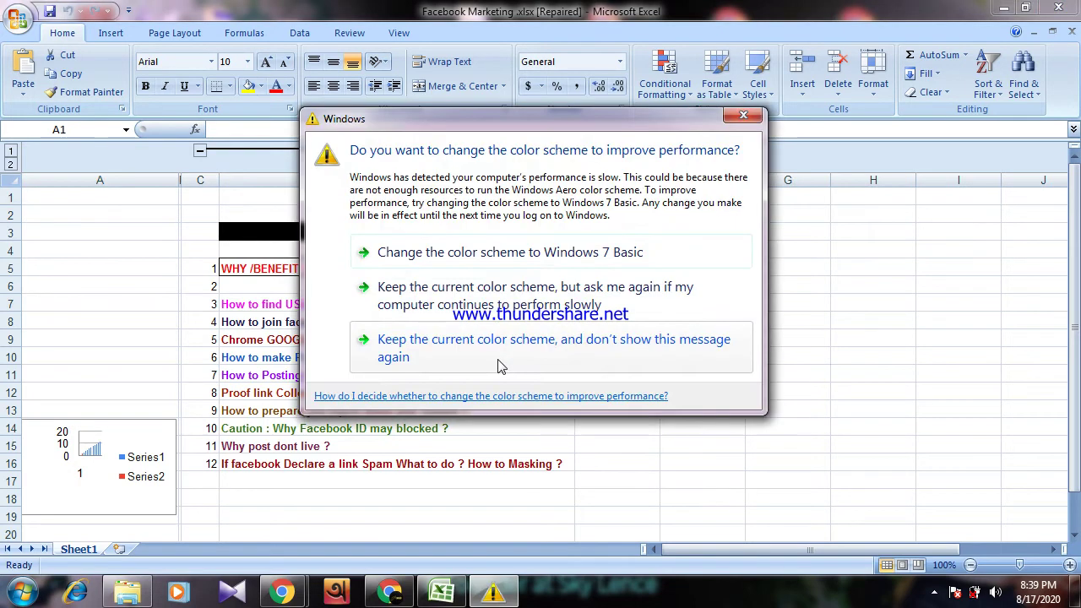
pyautogui.click(742, 118)
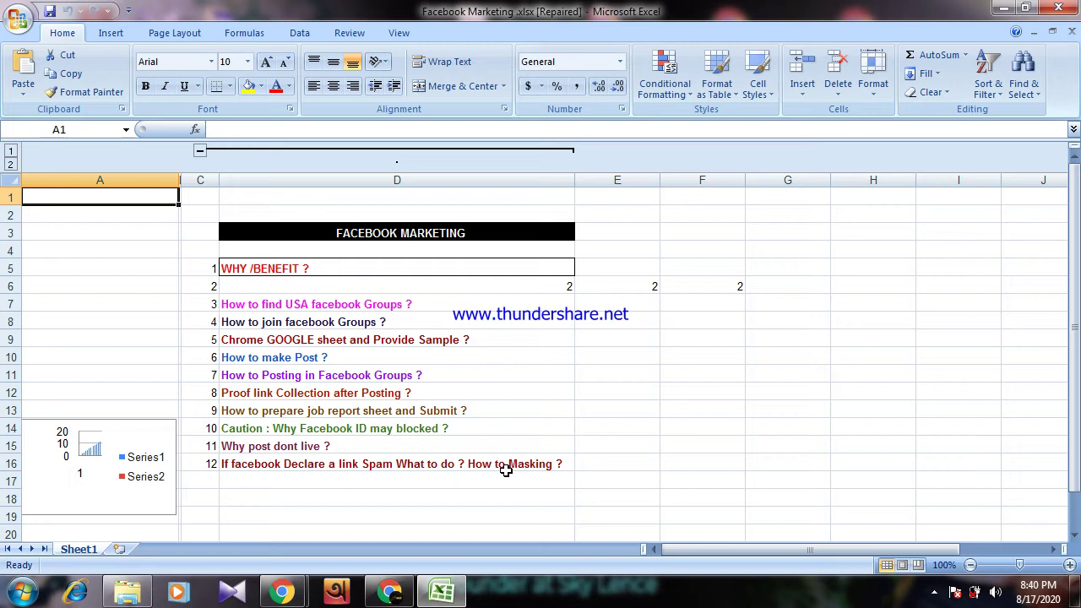
pyautogui.moveTo(389, 590)
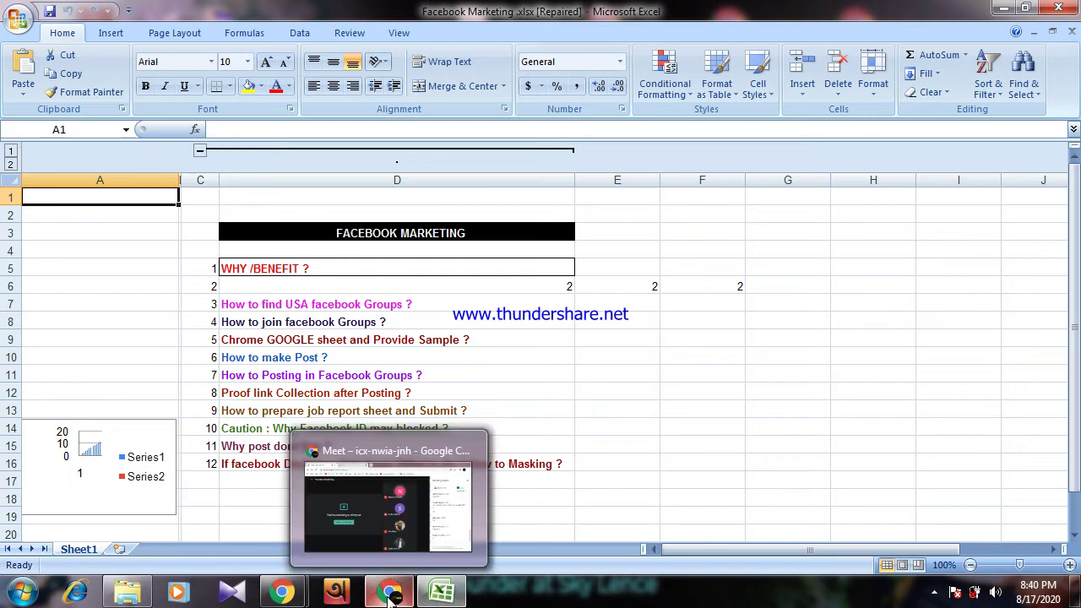
# - Bring the Meet call forward and turn the microphone off and back on
pyautogui.click(370, 522)
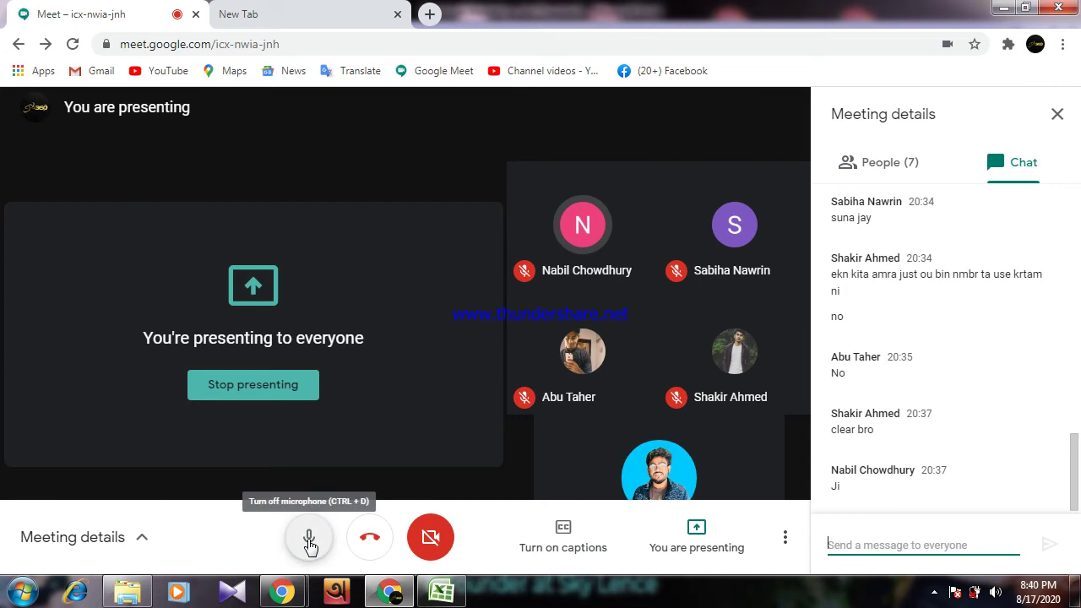
pyautogui.click(309, 541)
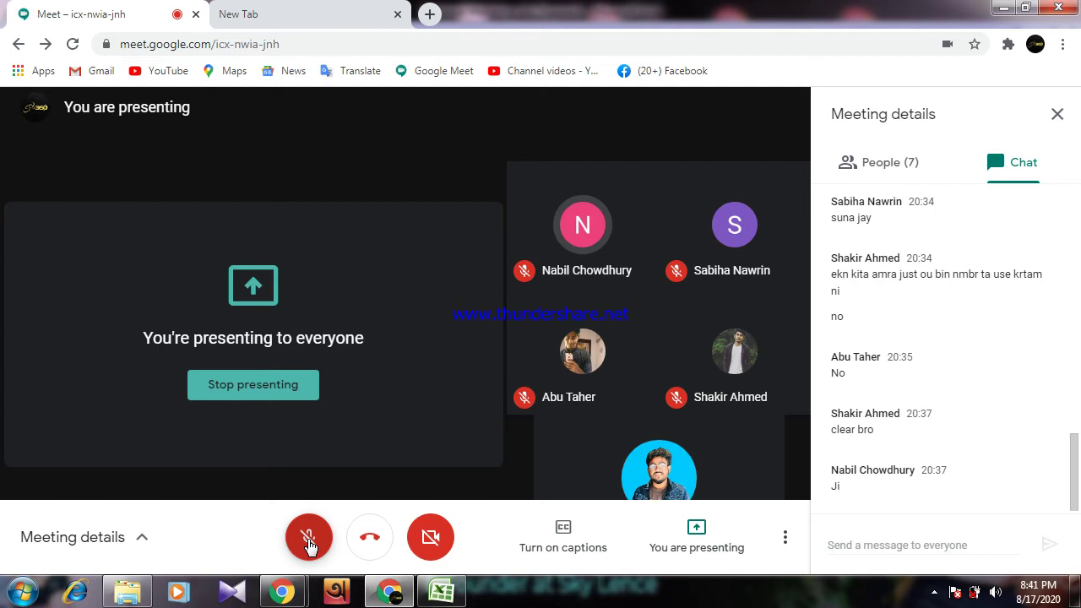
pyautogui.click(308, 541)
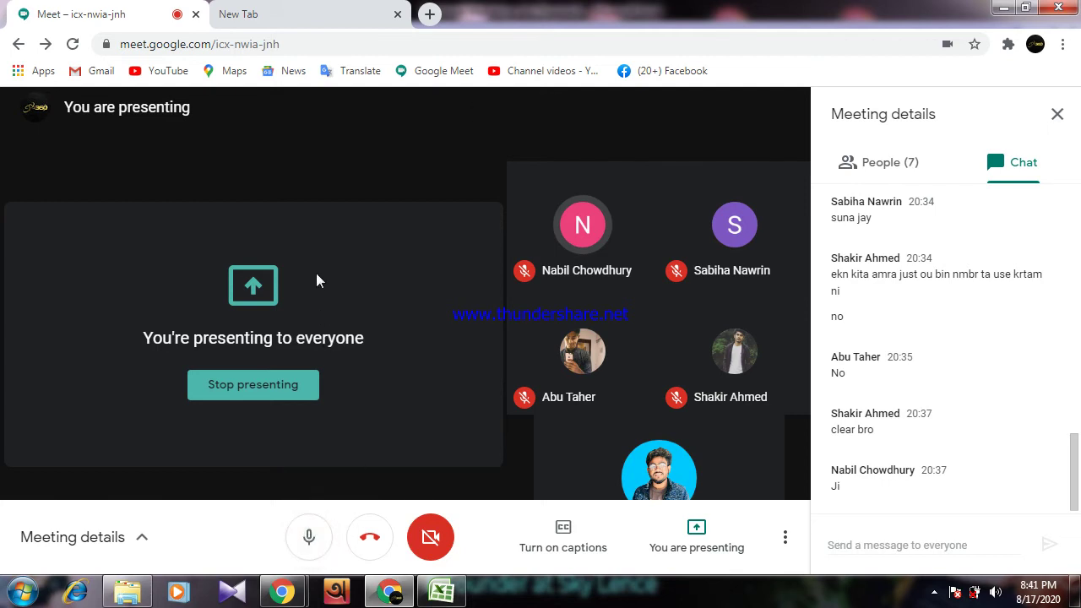
# - Keep presenting in Meet until the Windows colour-scheme prompt appears
pyautogui.moveTo(732, 373)
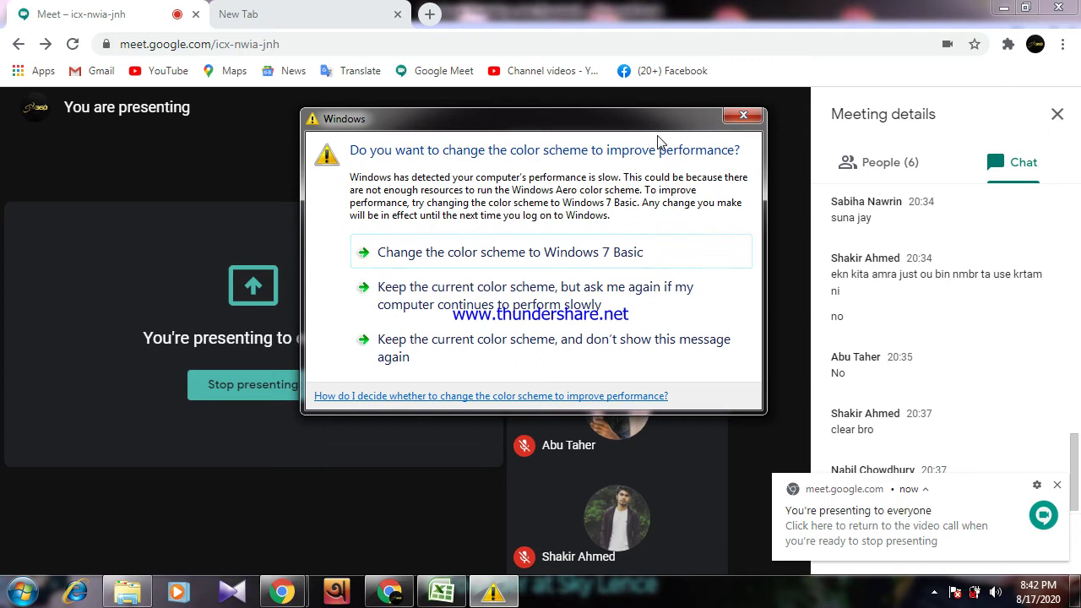
# - Dismiss the colour-scheme warning twice and switch Chrome to the empty New Tab
pyautogui.click(742, 117)
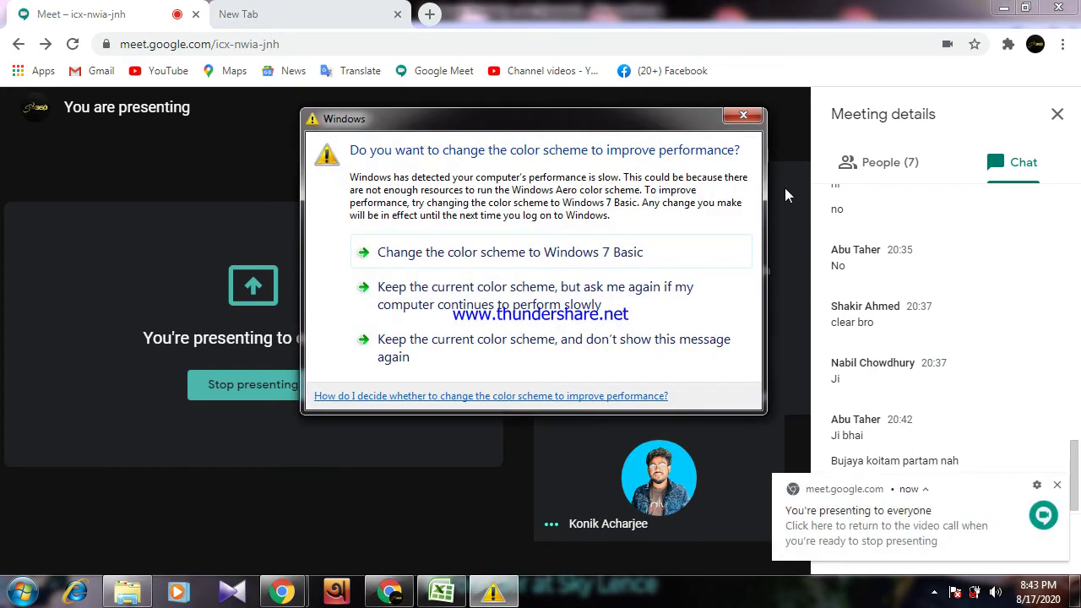
pyautogui.click(743, 118)
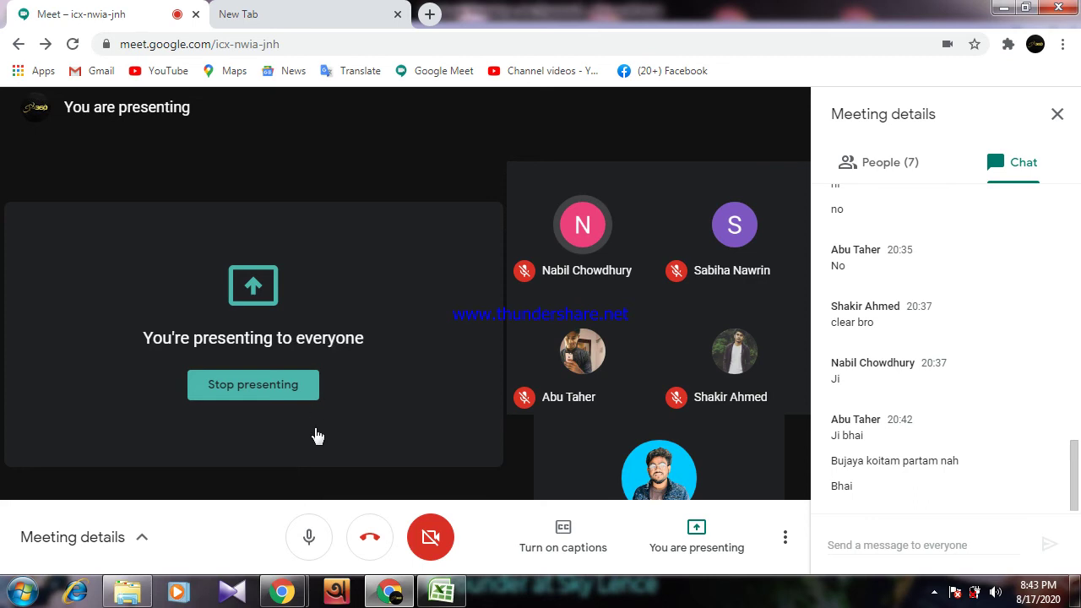
pyautogui.moveTo(281, 594)
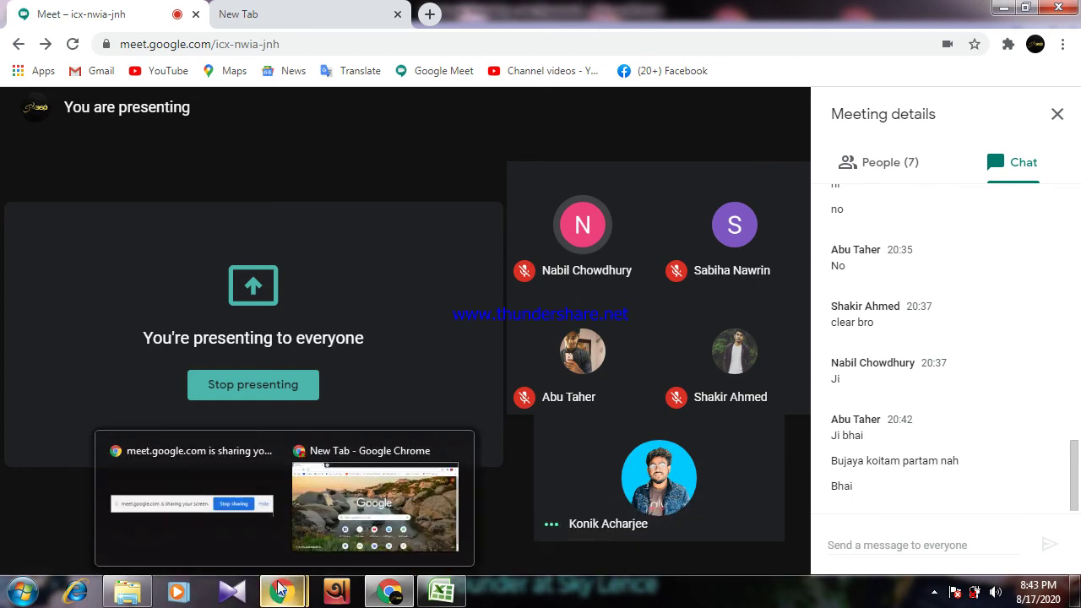
pyautogui.moveTo(337, 543)
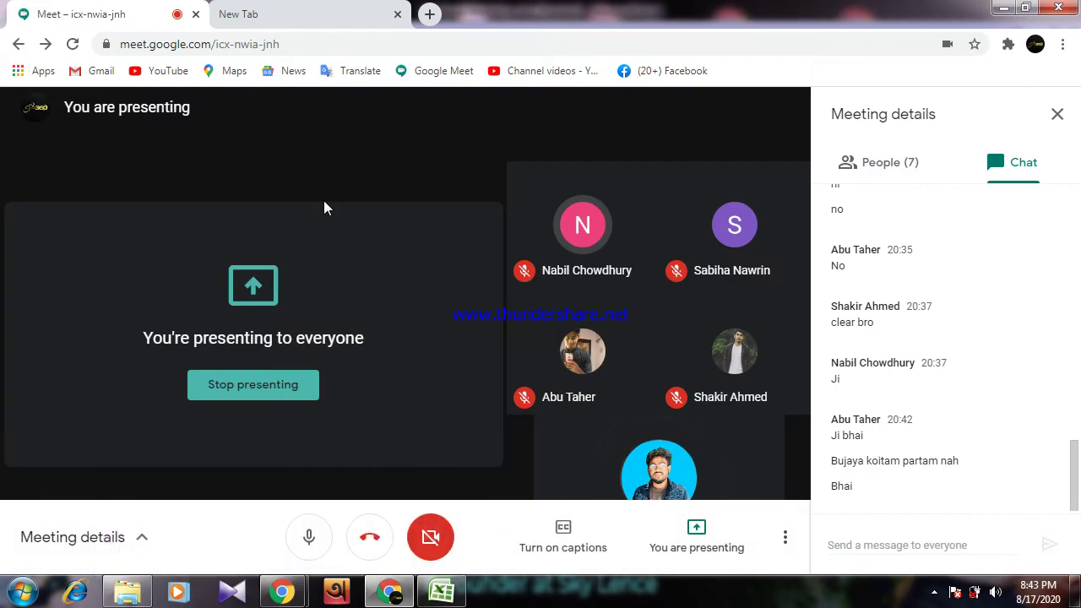
pyautogui.click(316, 6)
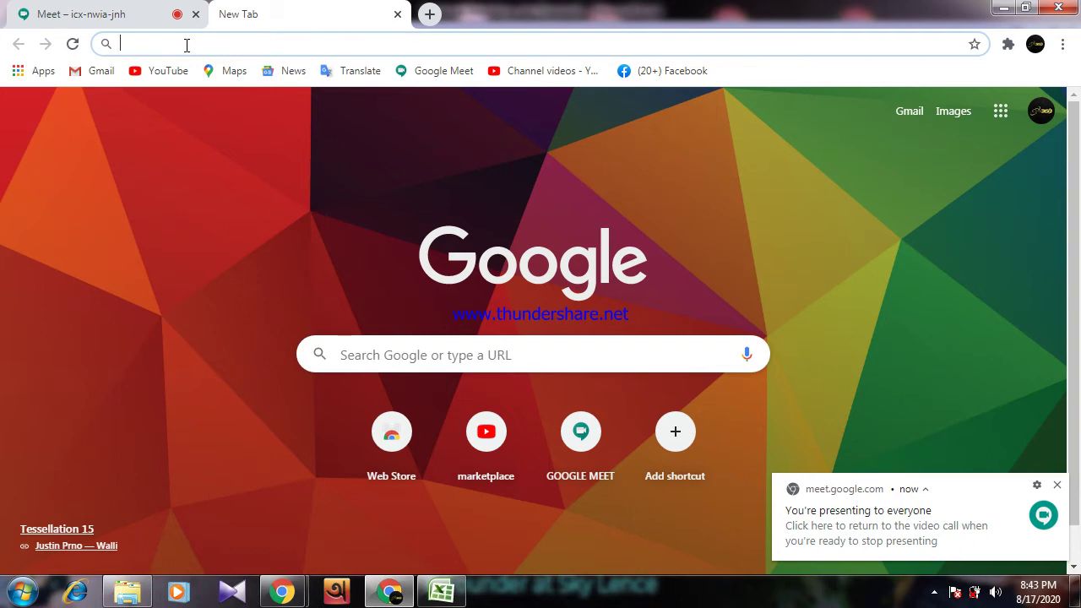
# - Search Google for 'best car' from the new tab
pyautogui.write('best')
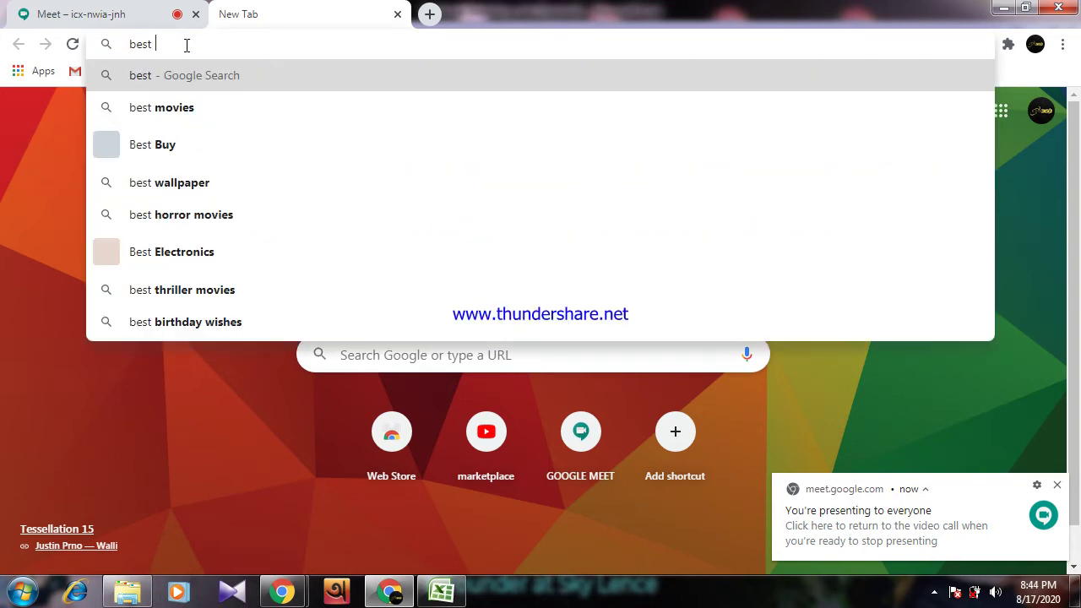
pyautogui.write(' car')
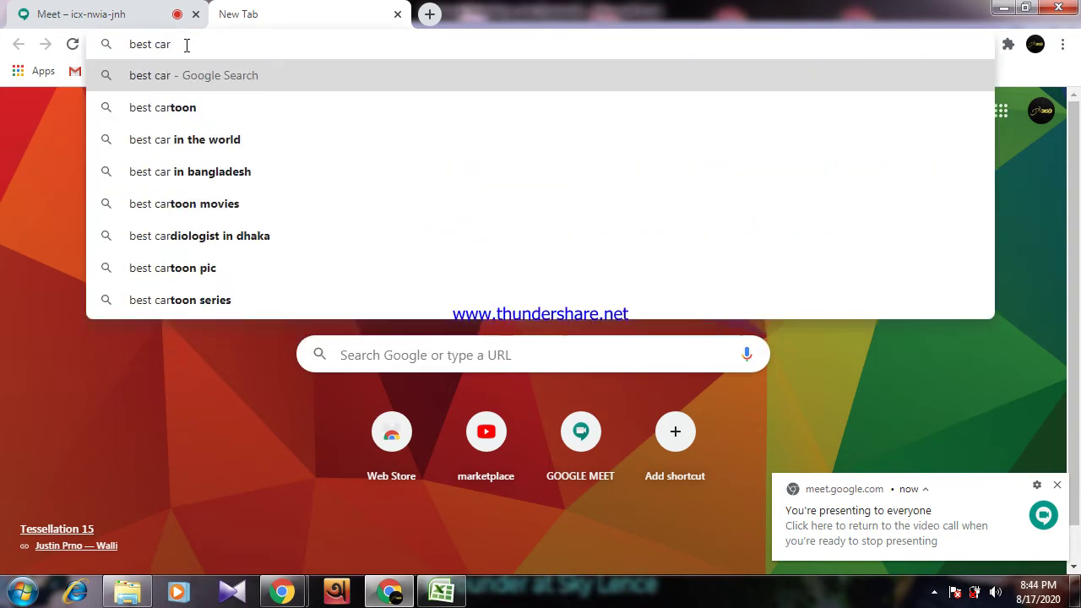
pyautogui.press('Return')
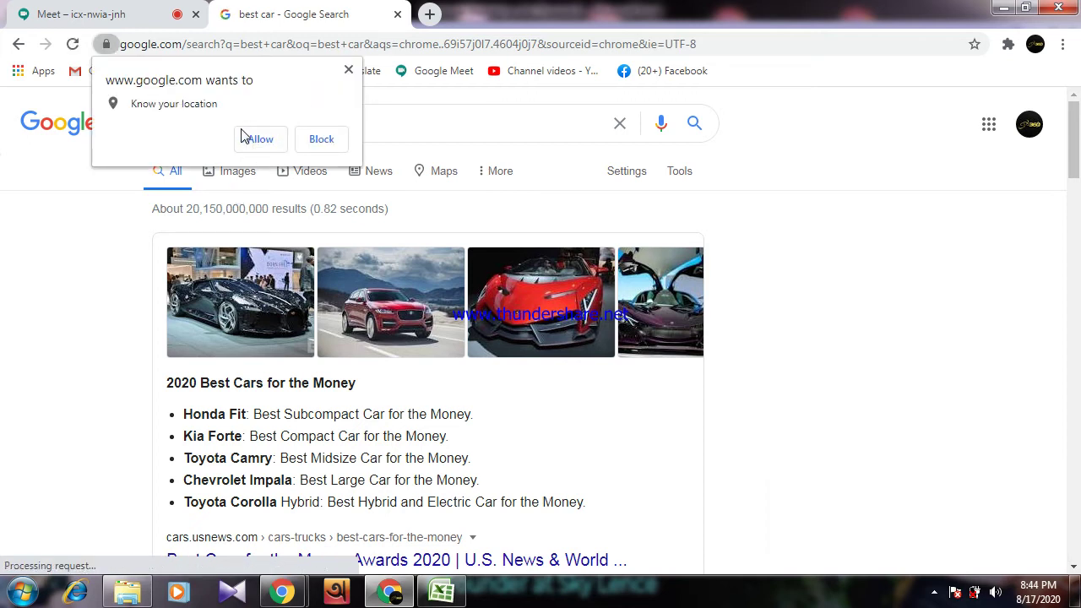
# - Dismiss the location prompt, preview the Bugatti and yellow sports car images, then return to Meet
pyautogui.click(348, 70)
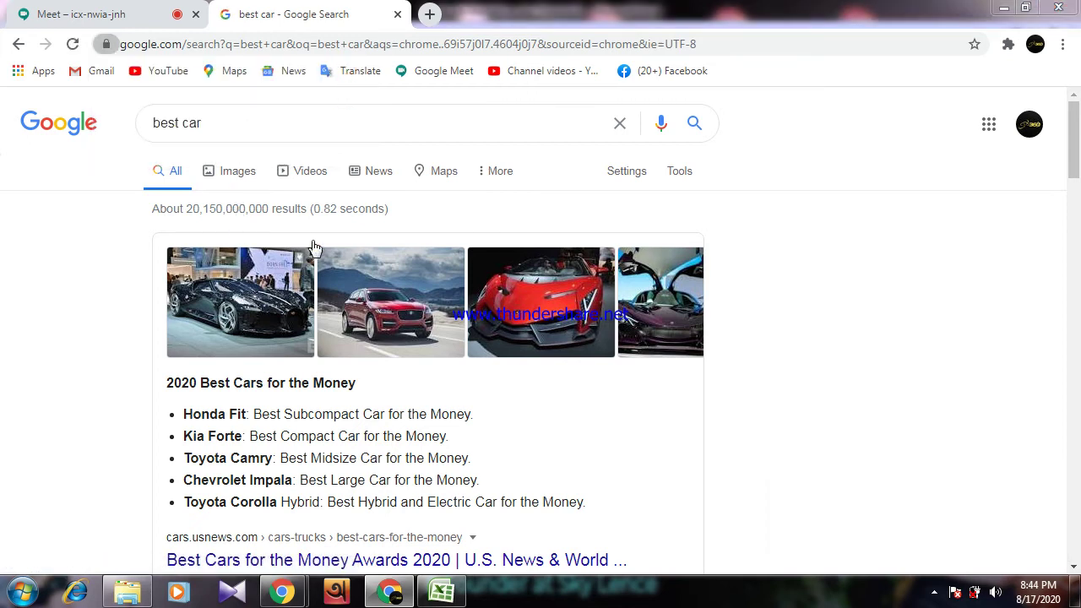
pyautogui.click(241, 313)
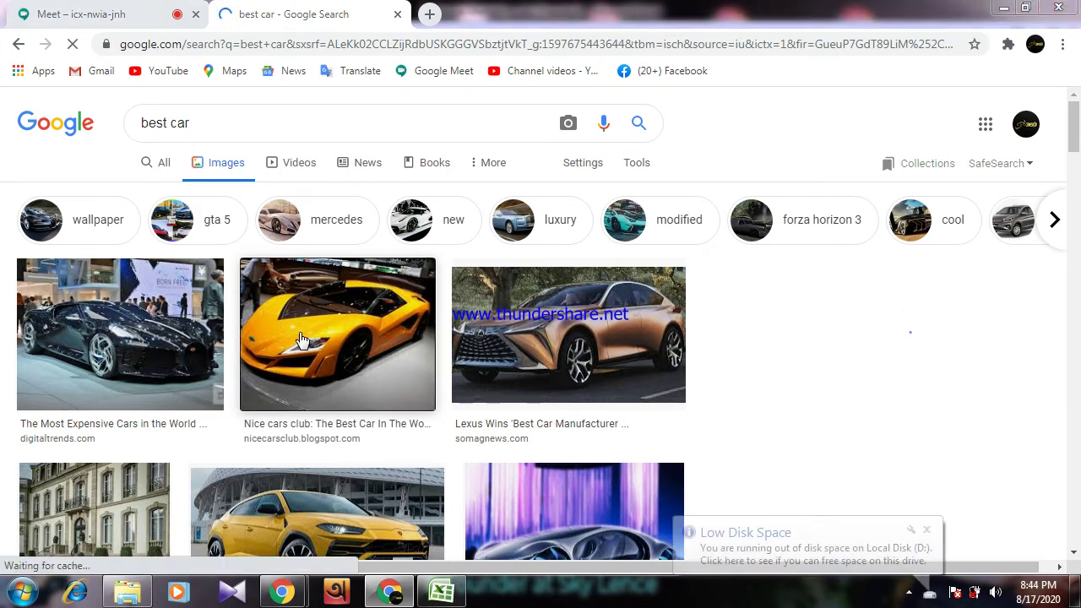
pyautogui.click(302, 340)
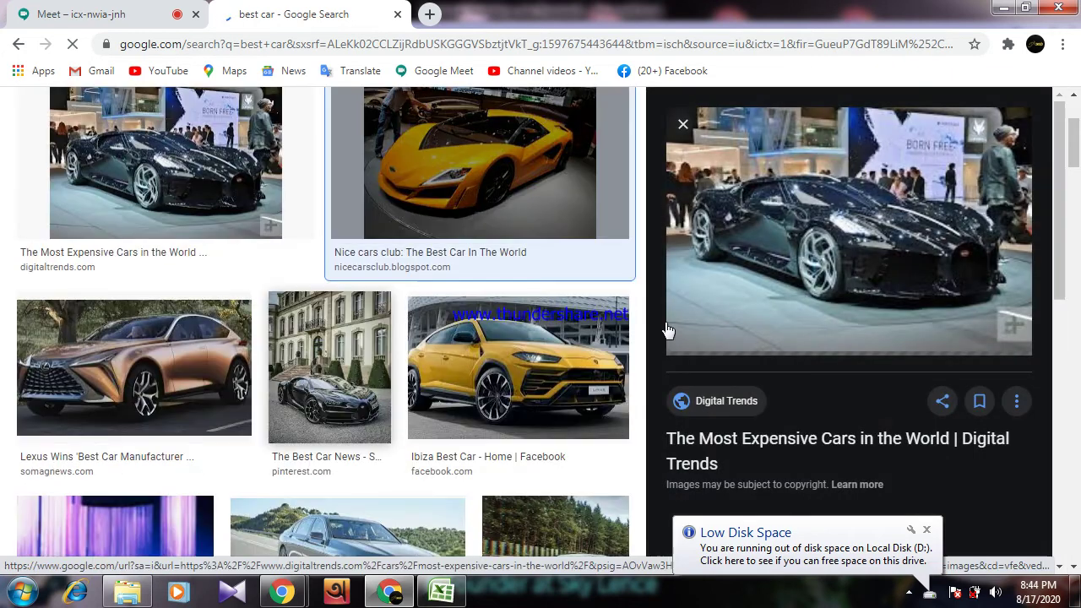
pyautogui.click(481, 169)
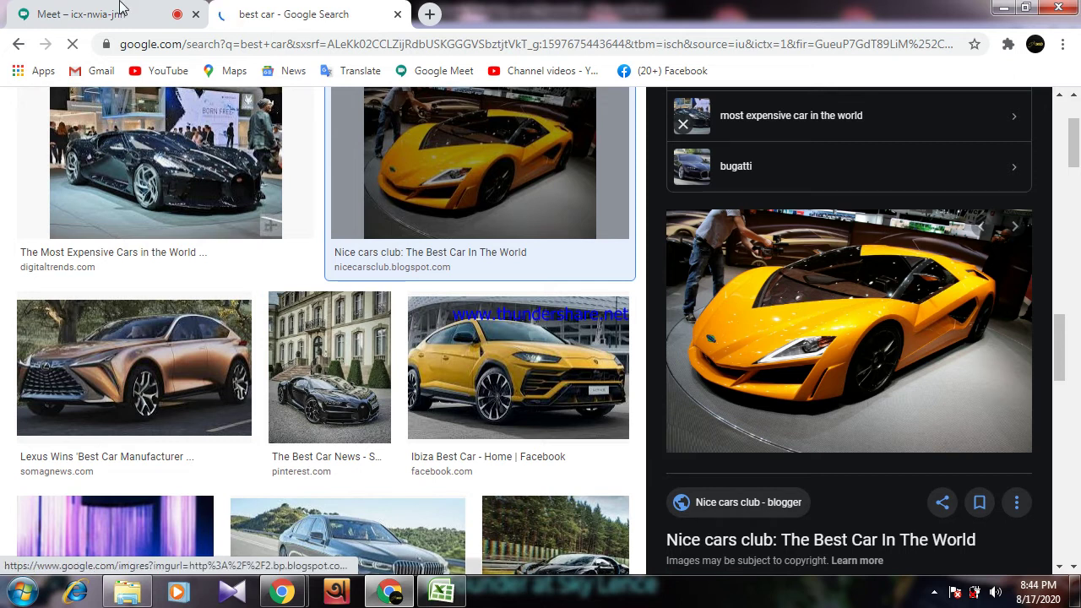
pyautogui.click(72, 14)
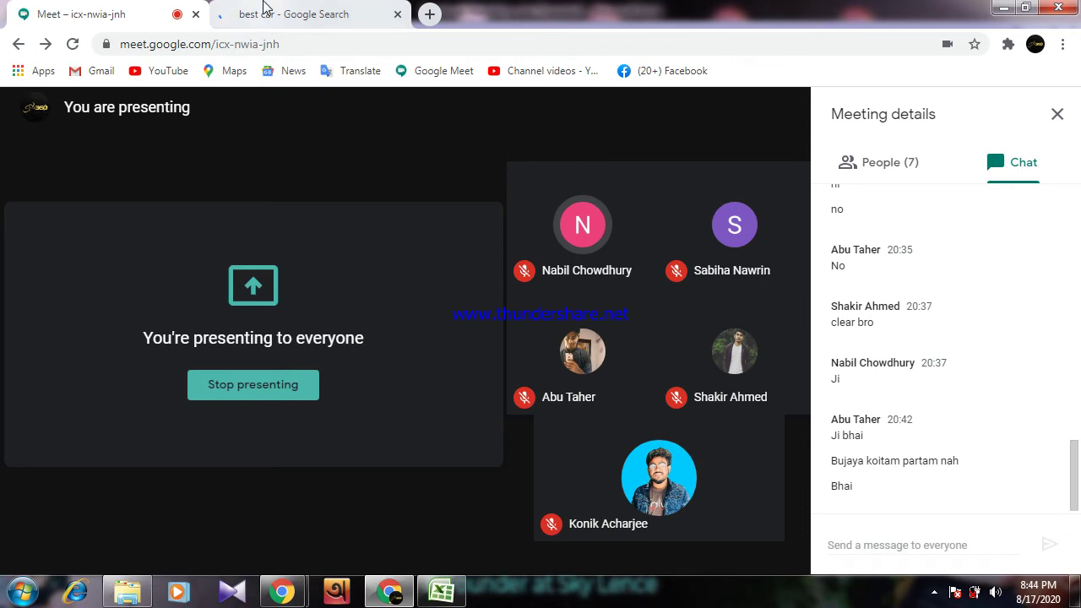
# - Alternate several times between the Meet call and the 'best car' image results, ending on the results
pyautogui.click(299, 13)
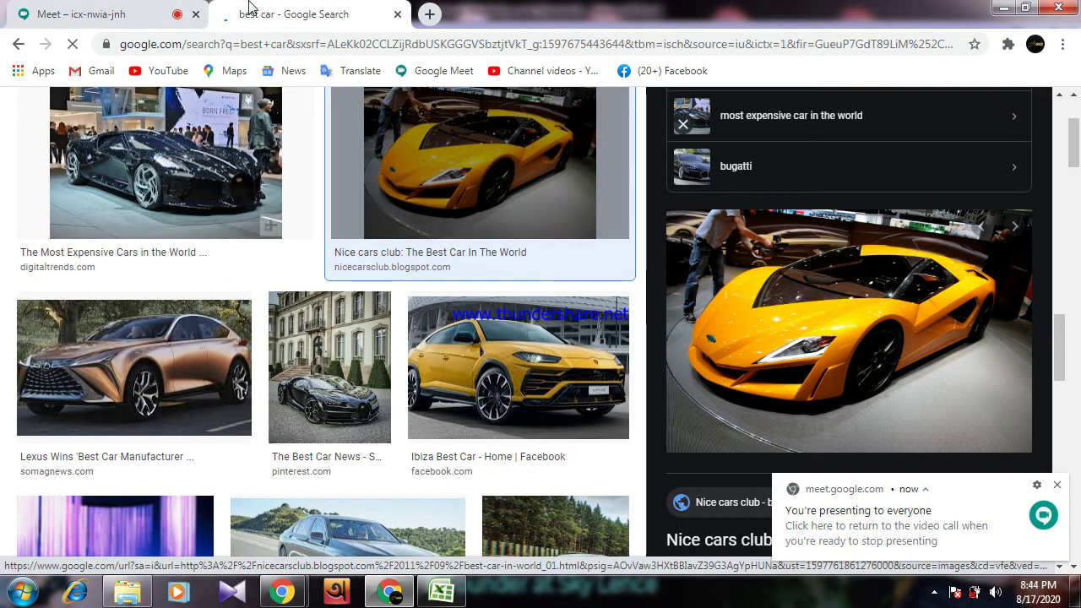
pyautogui.click(100, 10)
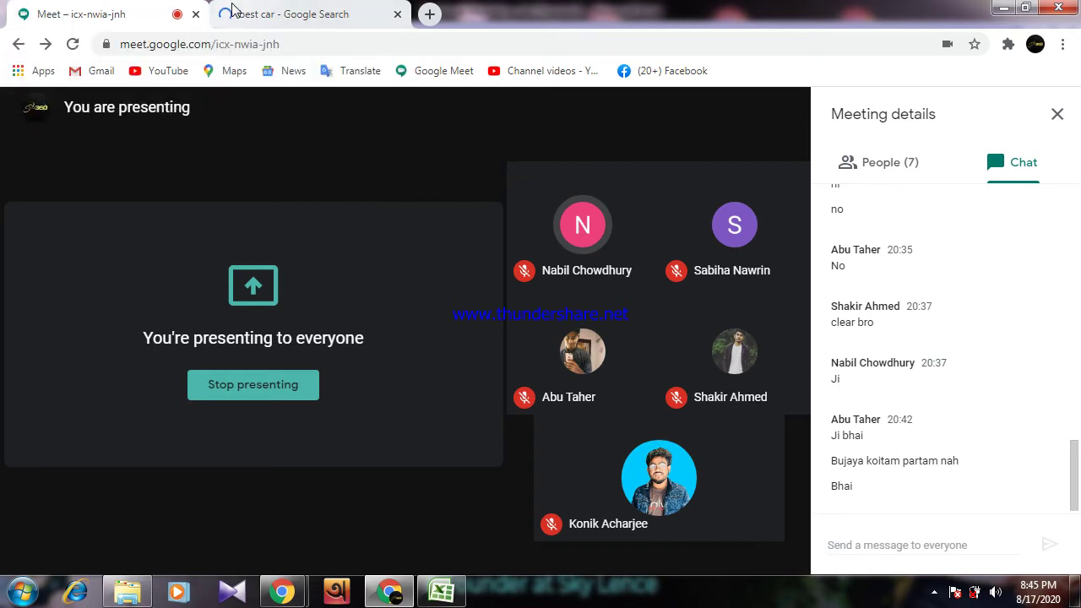
pyautogui.click(234, 8)
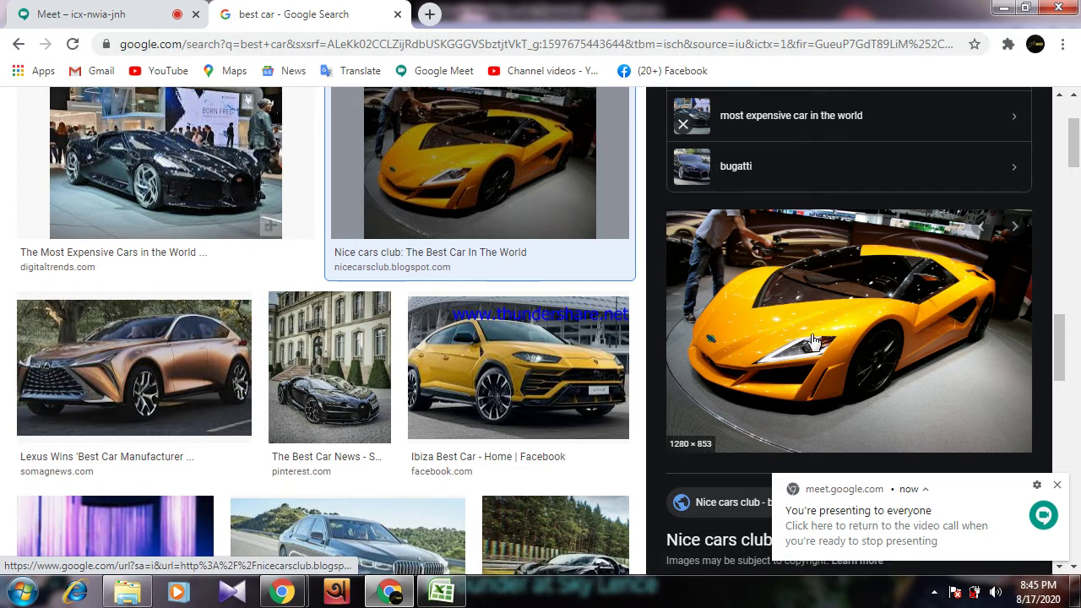
pyautogui.click(93, 15)
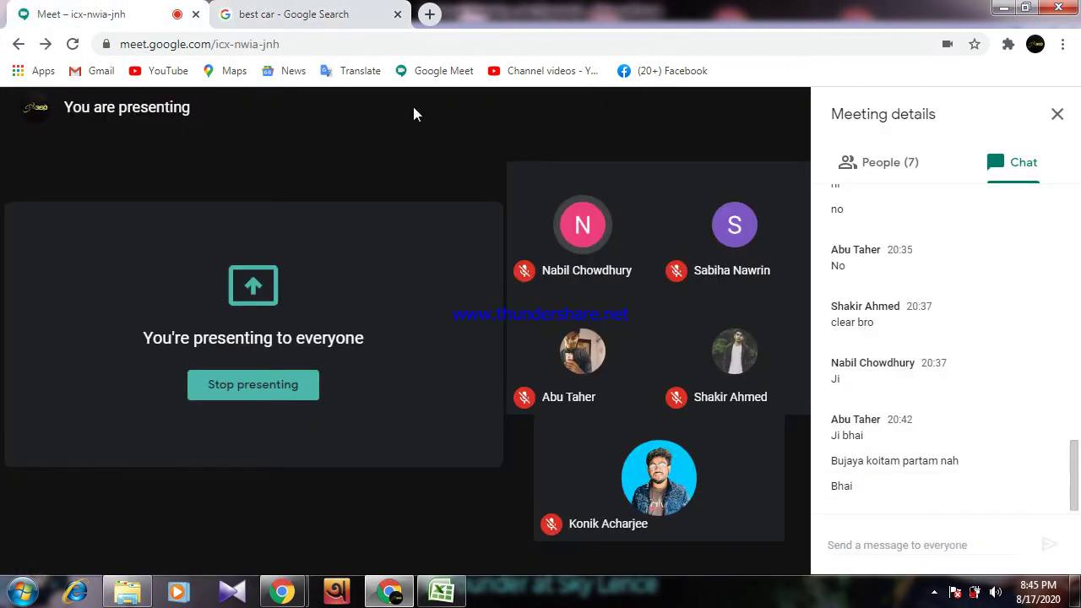
pyautogui.moveTo(426, 149)
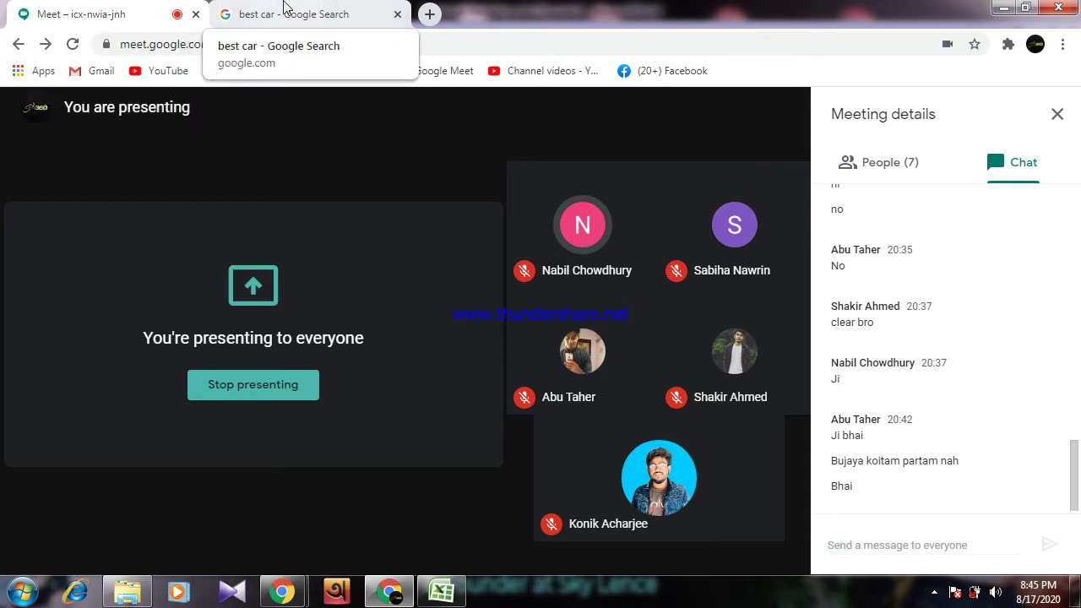
pyautogui.click(285, 7)
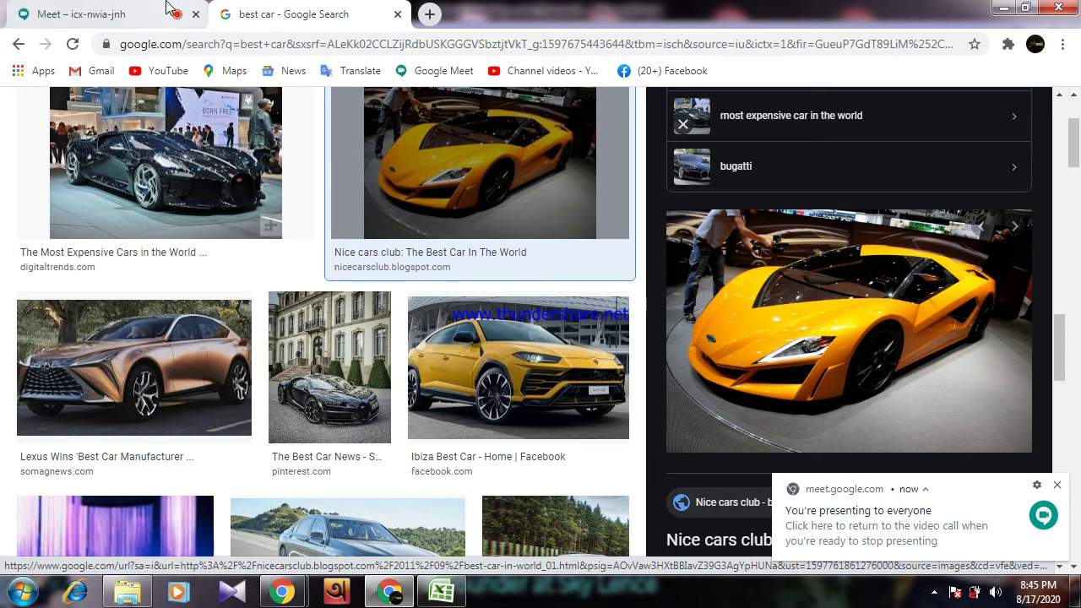
pyautogui.click(105, 10)
pyautogui.moveTo(873, 470)
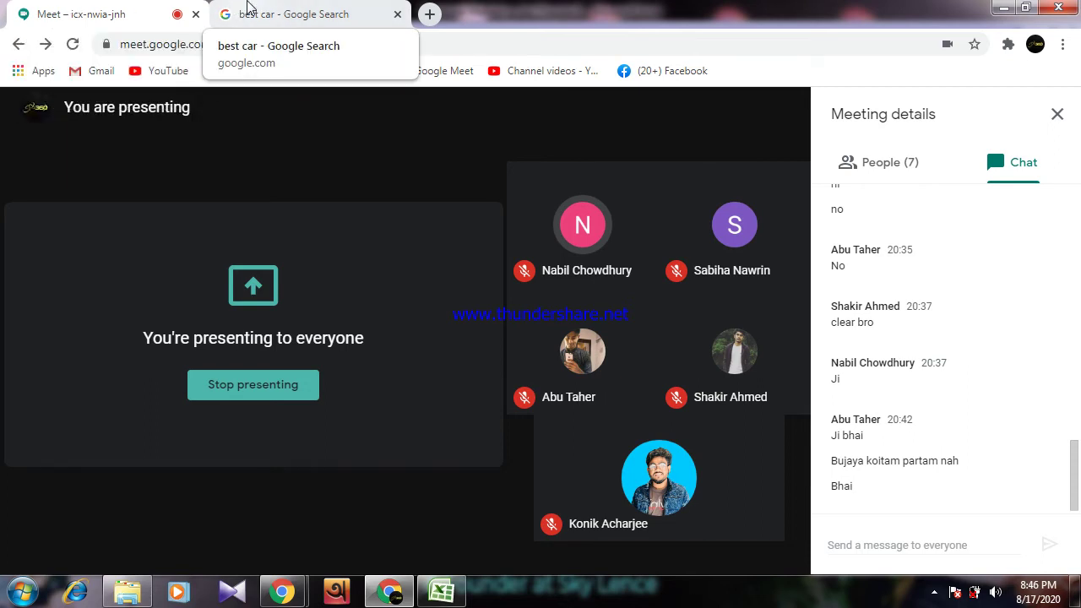
pyautogui.click(249, 8)
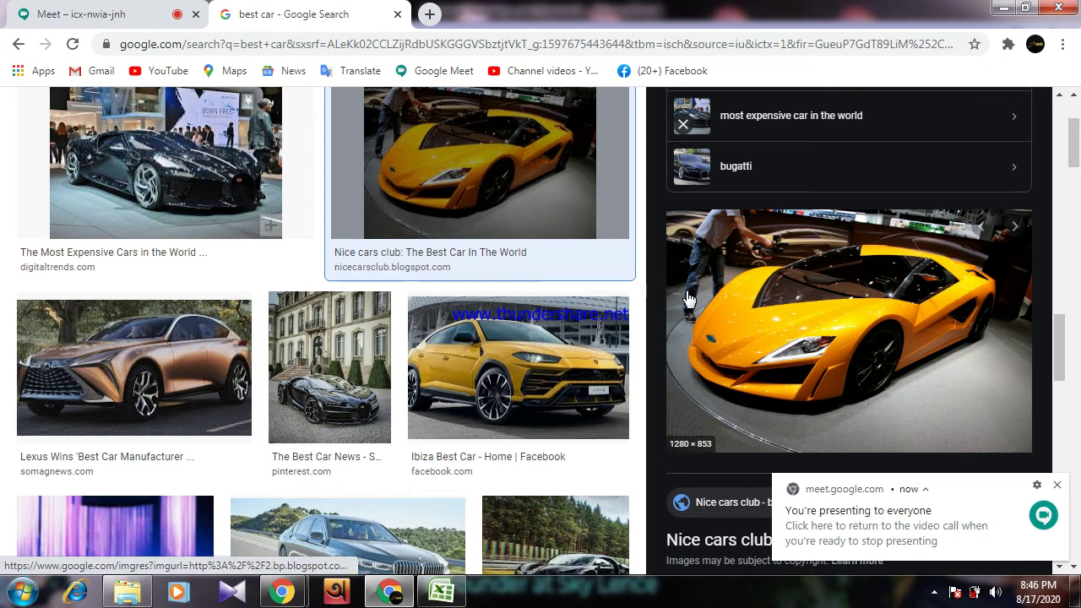
# - Scroll down the car image preview panel, then go back to the Meet call
pyautogui.scroll(-1, 688, 296)
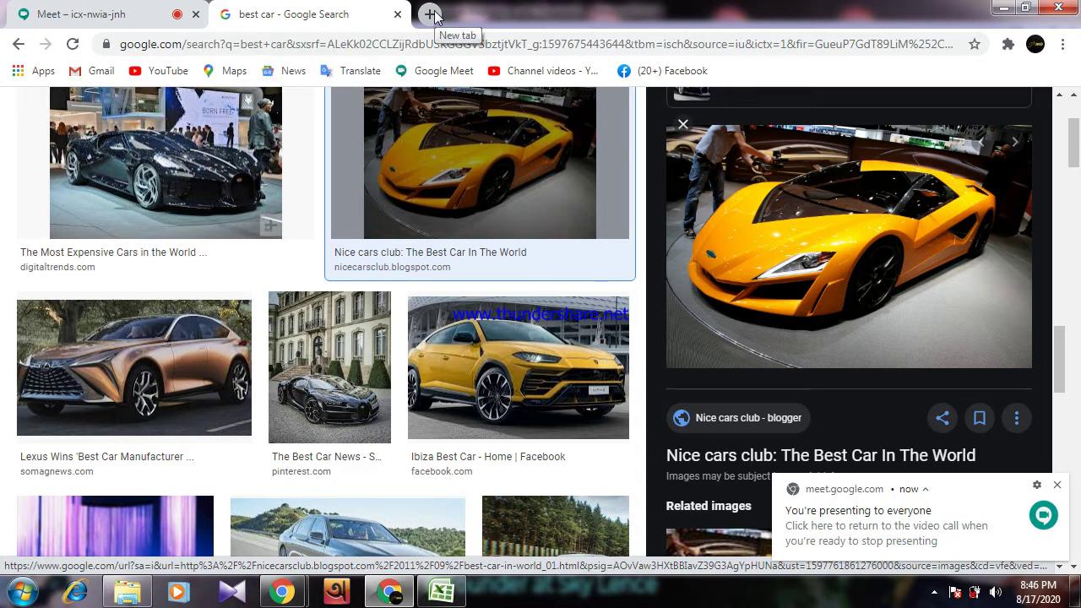
pyautogui.click(34, 14)
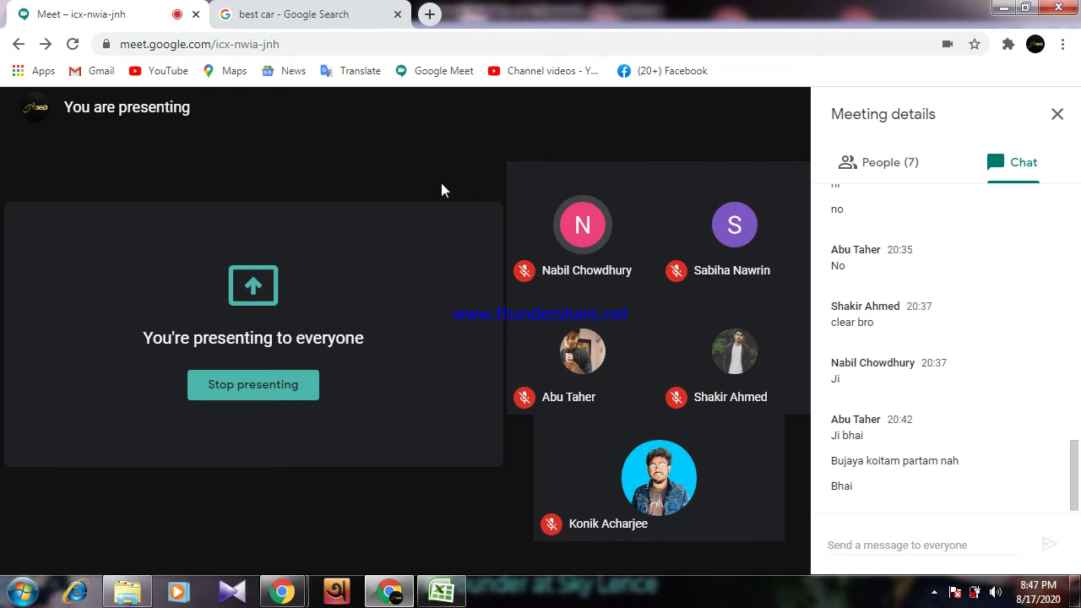
# - Dismiss the Windows colour-scheme warning and switch between the car results and the Meet call
pyautogui.click(344, 10)
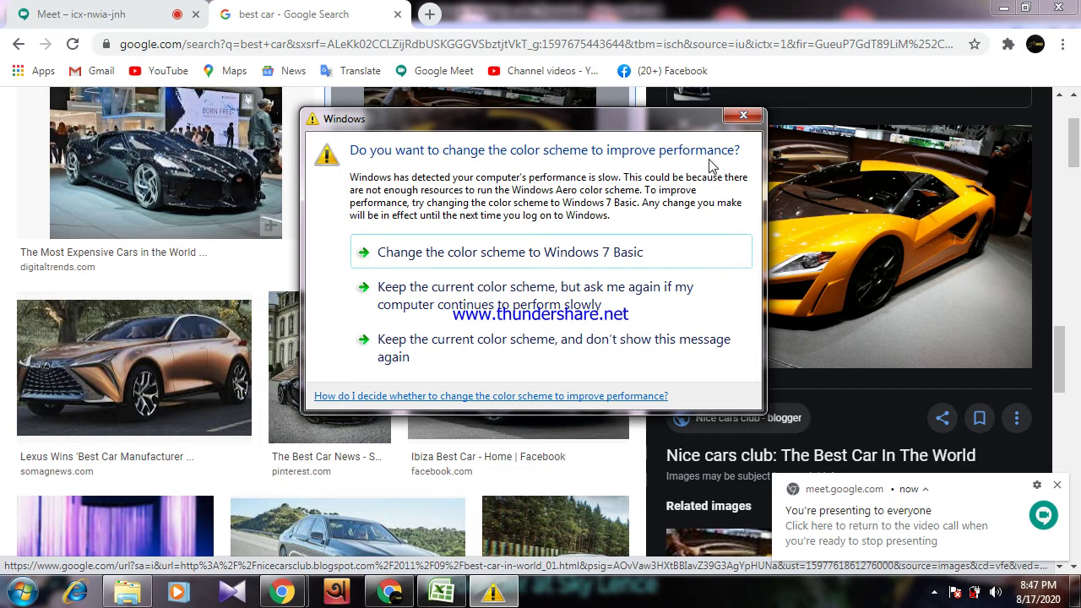
pyautogui.click(740, 120)
pyautogui.click(76, 12)
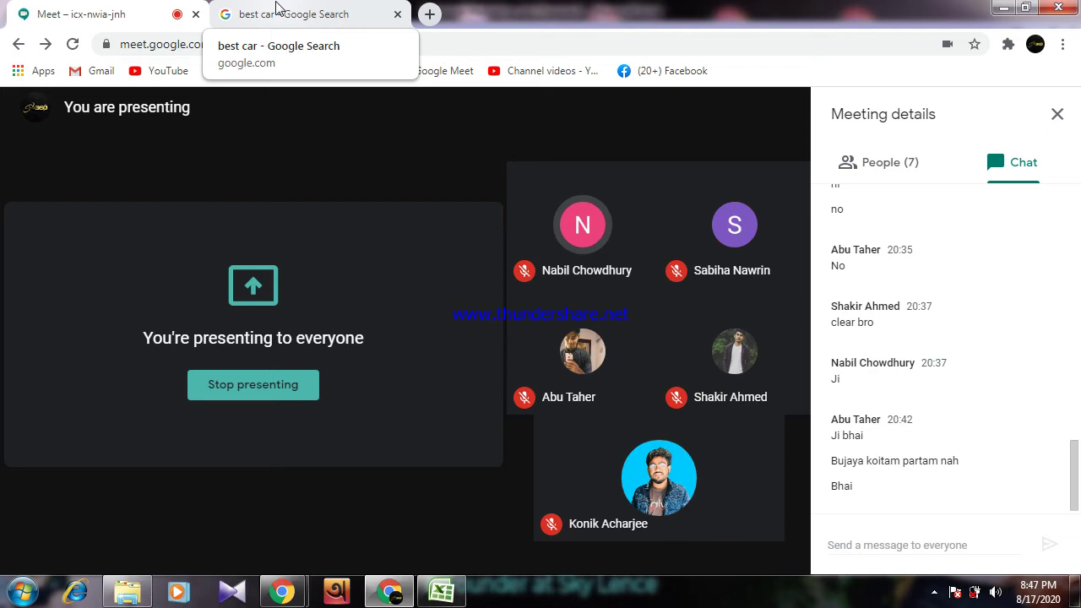
pyautogui.click(278, 10)
pyautogui.click(113, 13)
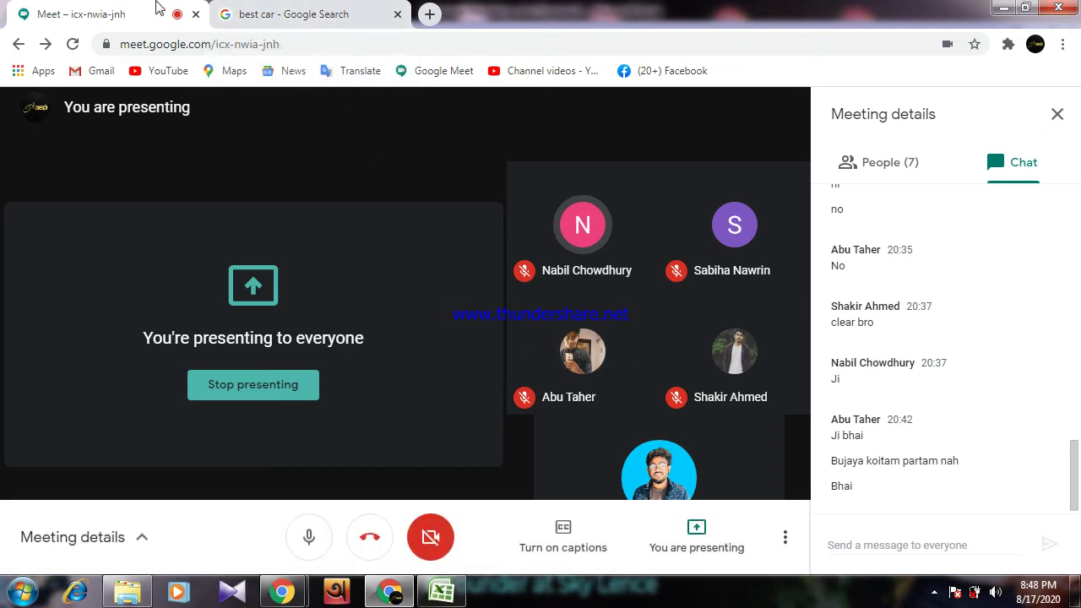
pyautogui.click(275, 10)
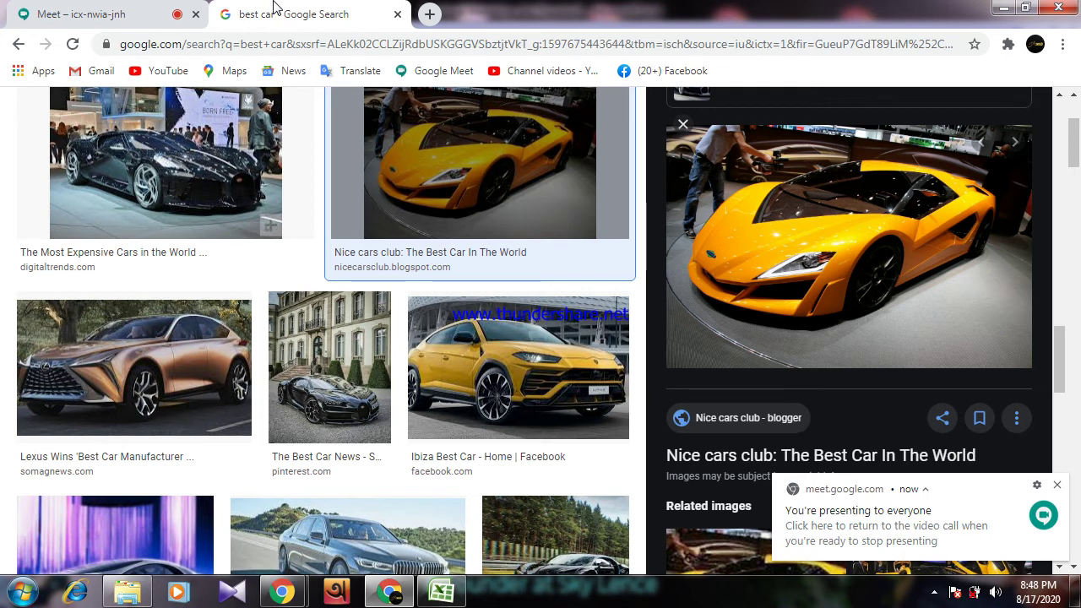
pyautogui.click(121, 8)
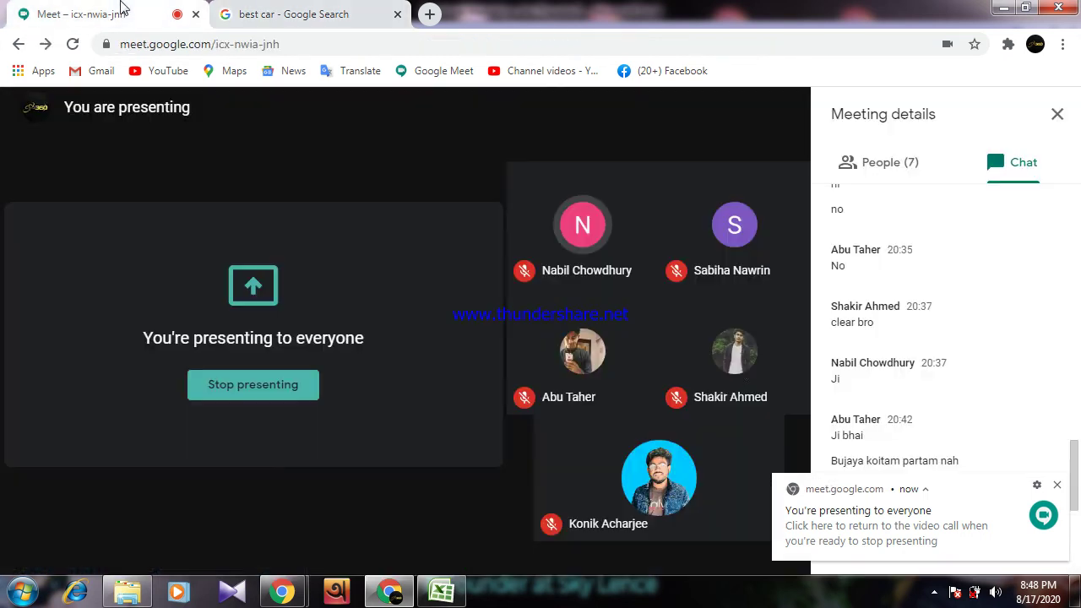
# - Send 'buy and sell group usa' to everyone in the Meet chat, fixing a typo
pyautogui.click(845, 546)
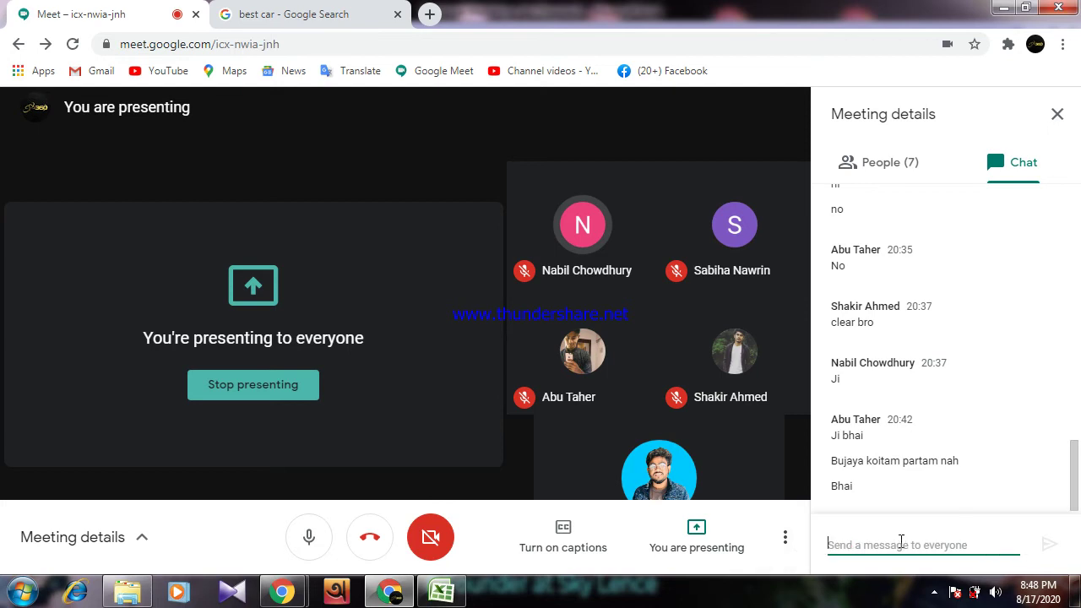
pyautogui.write('by')
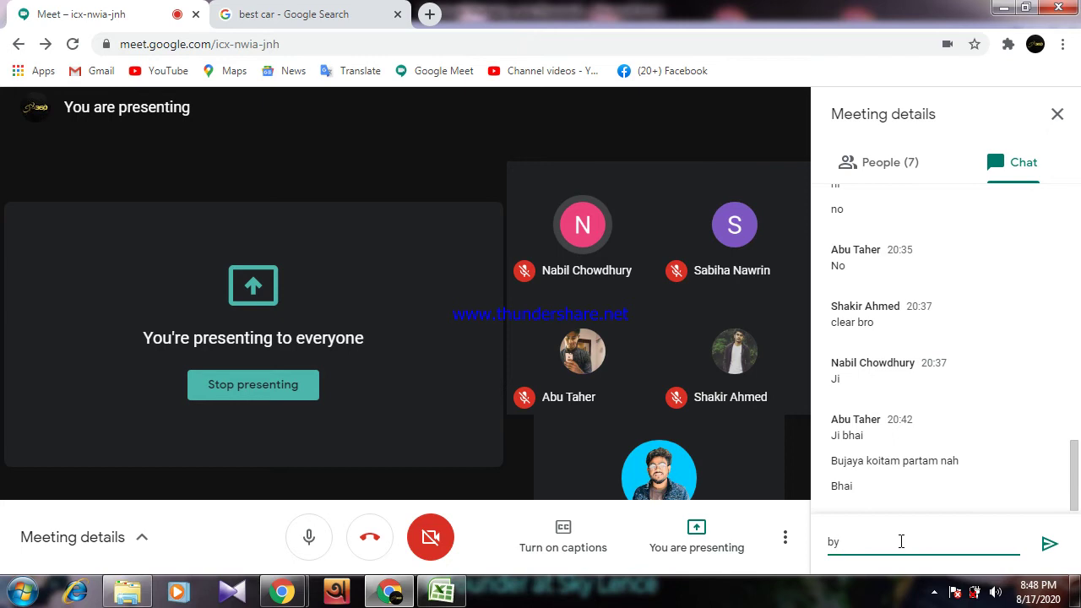
pyautogui.press('BackSpace')
pyautogui.write('uy and sell group usa')
pyautogui.press('Return')
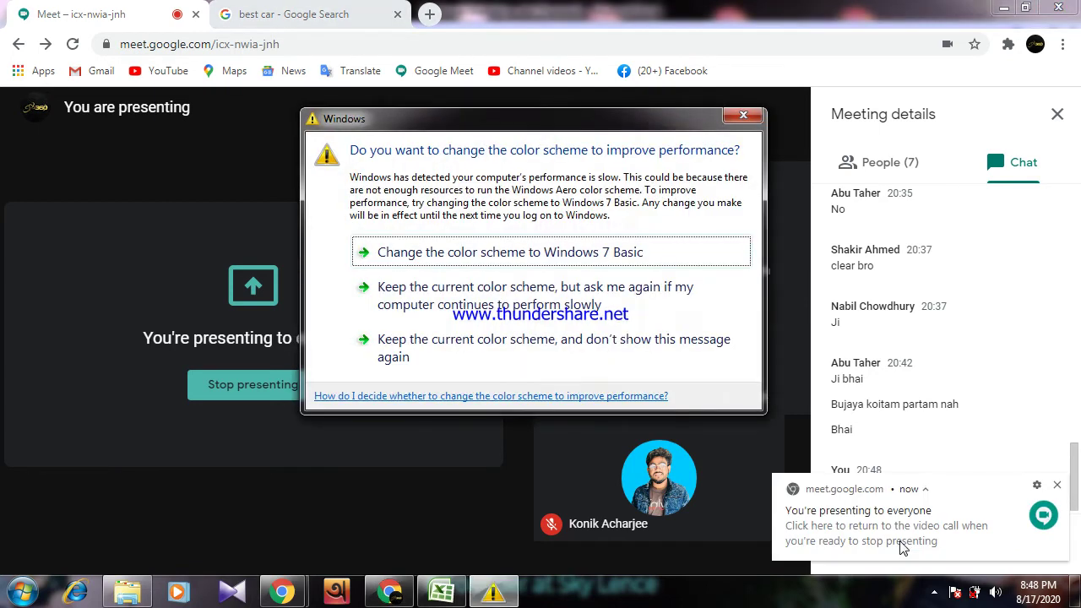
# - Close the colour-scheme warning and send 'car sell group usa' and 'mobile sell group usa' in chat
pyautogui.click(744, 118)
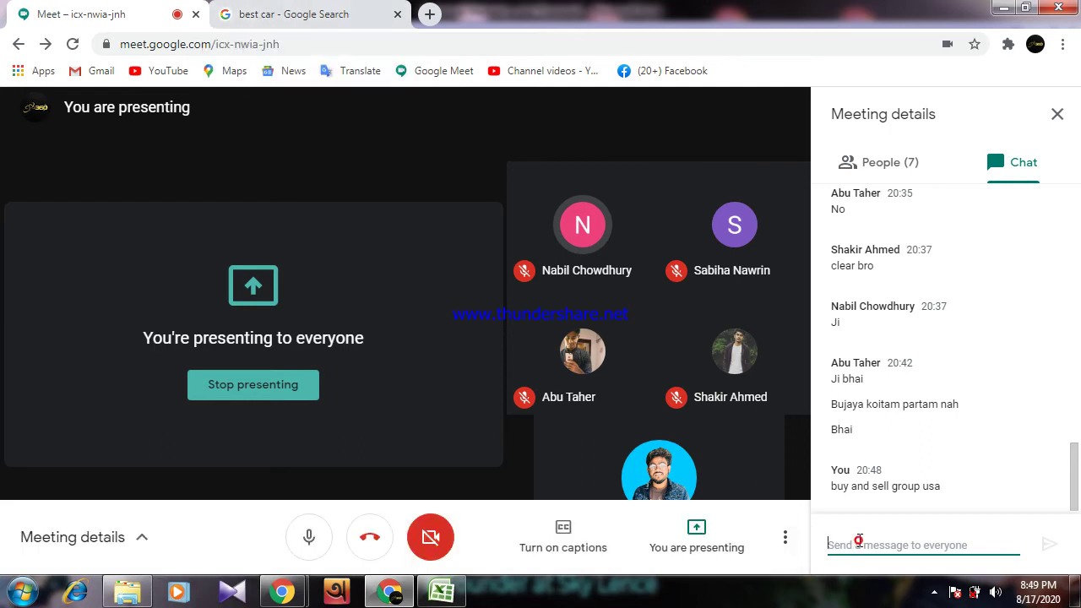
pyautogui.write('ca')
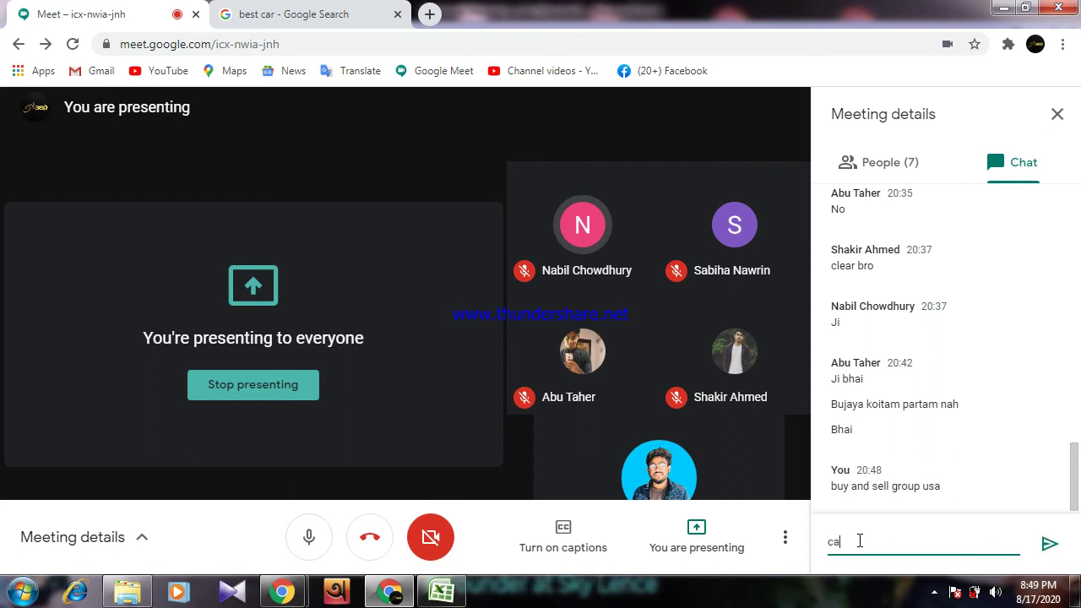
pyautogui.write('r sell group usa')
pyautogui.press('Return')
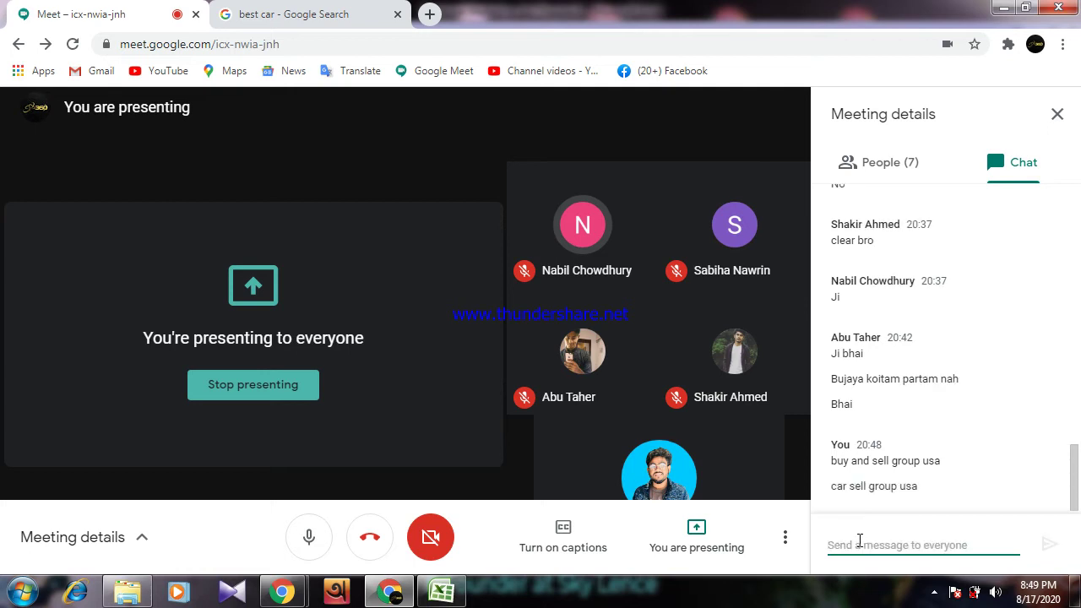
pyautogui.write('mobile sell group')
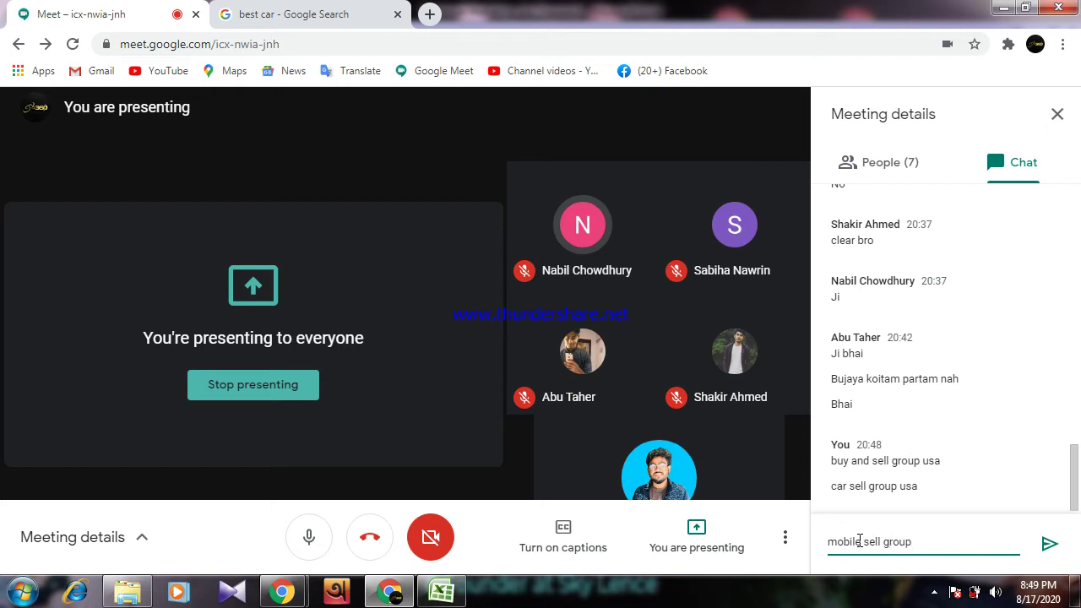
pyautogui.write(' usa')
pyautogui.press('Return')
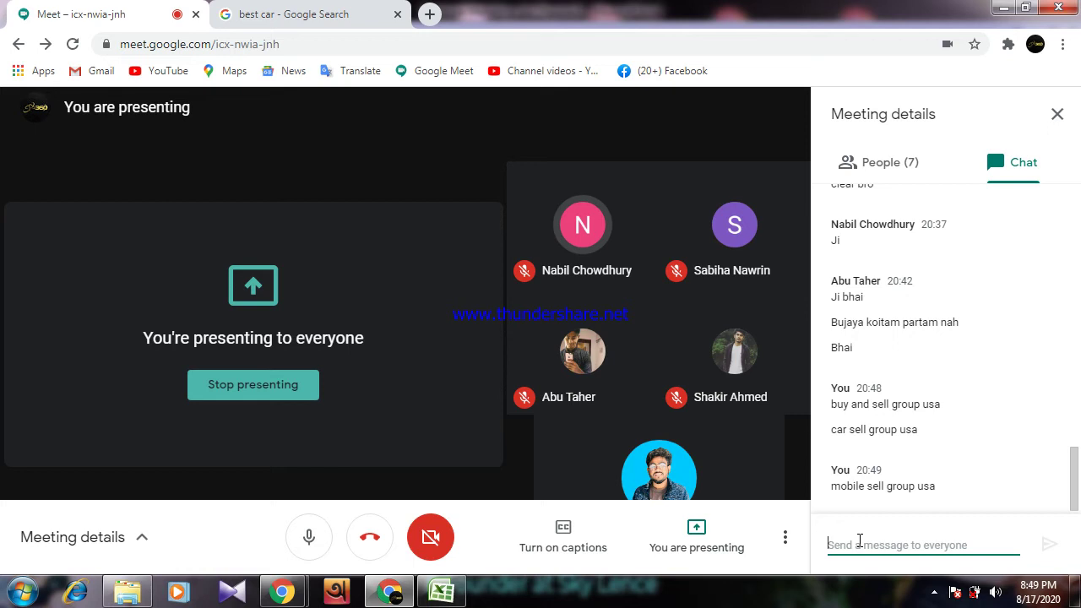
# - Send 'auto mobile sell group usa' and 'cloth group usa' in the Meet chat, correcting typos
pyautogui.write('au')
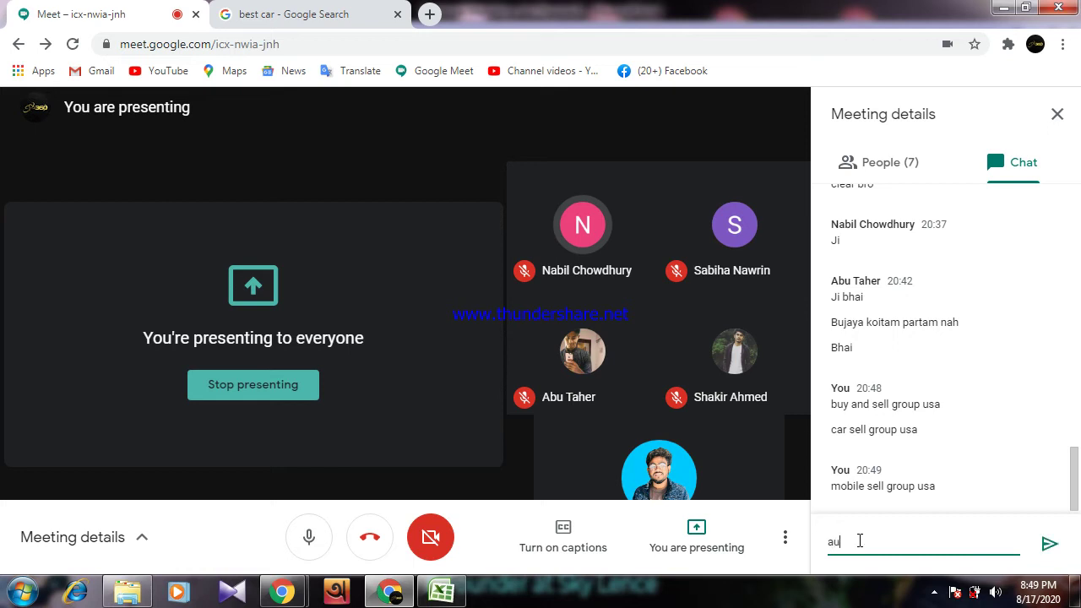
pyautogui.write('to mobile sell')
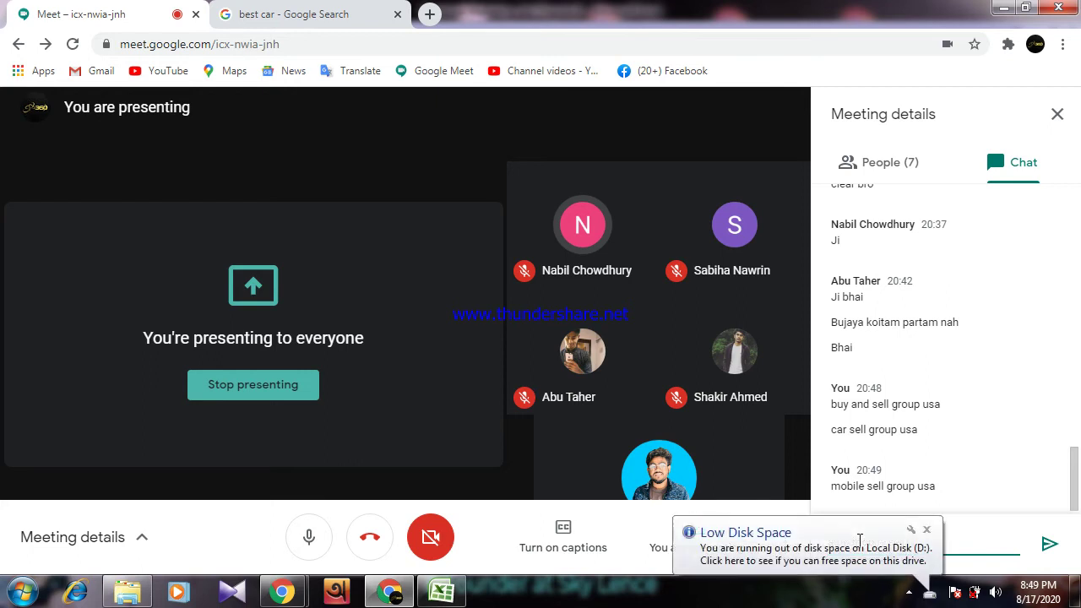
pyautogui.write(' group usa')
pyautogui.press('Return')
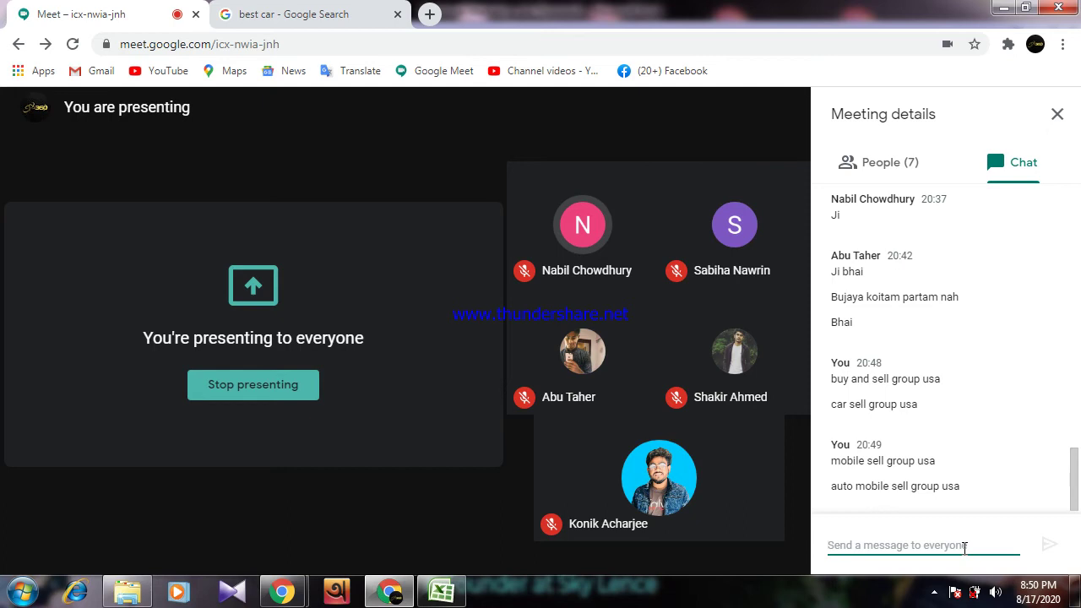
pyautogui.write('clotyh')
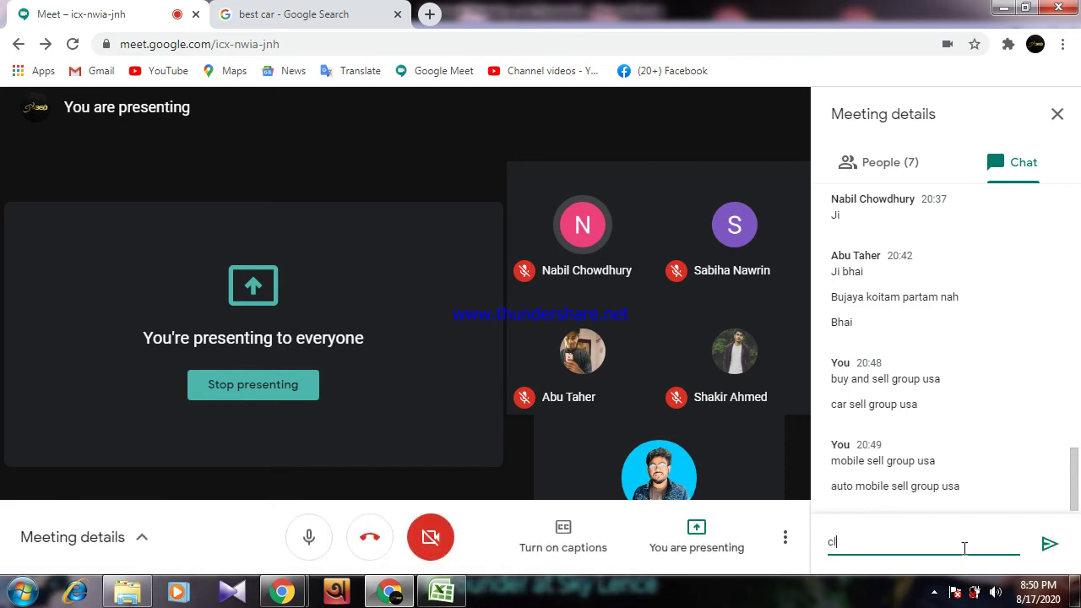
pyautogui.press('BackSpace')
pyautogui.press('BackSpace')
pyautogui.write('h group uysa')
pyautogui.press('BackSpace')
pyautogui.press('BackSpace')
pyautogui.press('BackSpace')
pyautogui.write('sa')
pyautogui.press('Return')
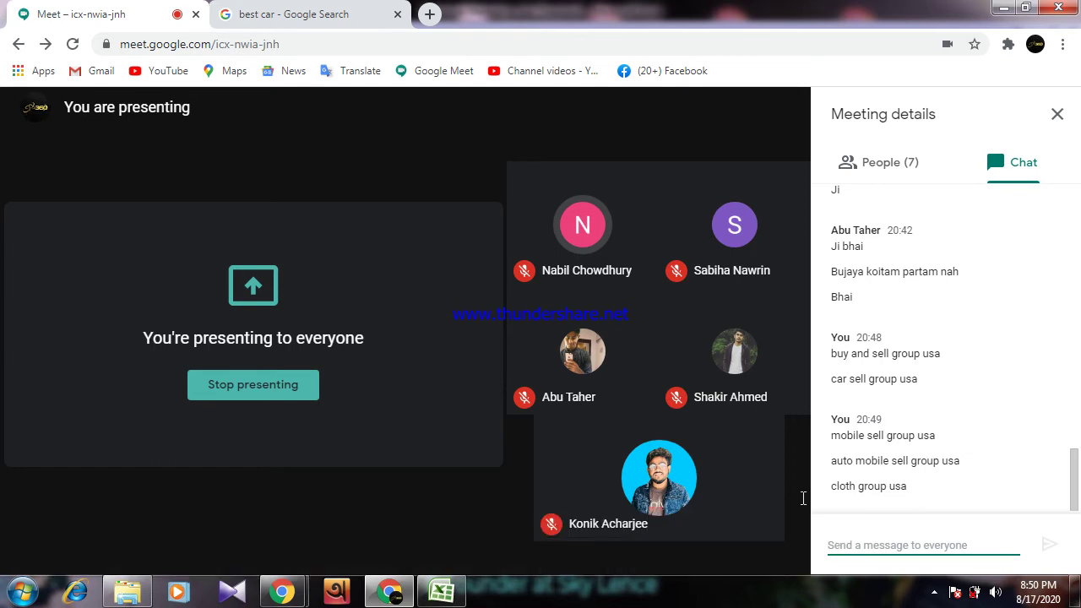
# - Check the best car results, return to the Meet chat, then bring the Facebook Marketing workbook forward
pyautogui.click(262, 6)
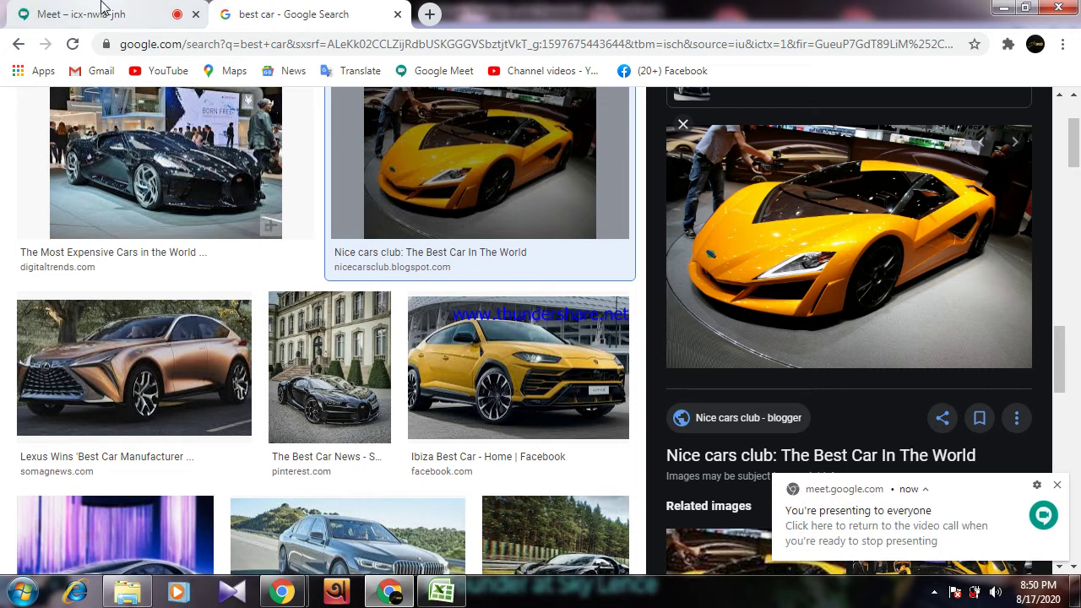
pyautogui.click(945, 526)
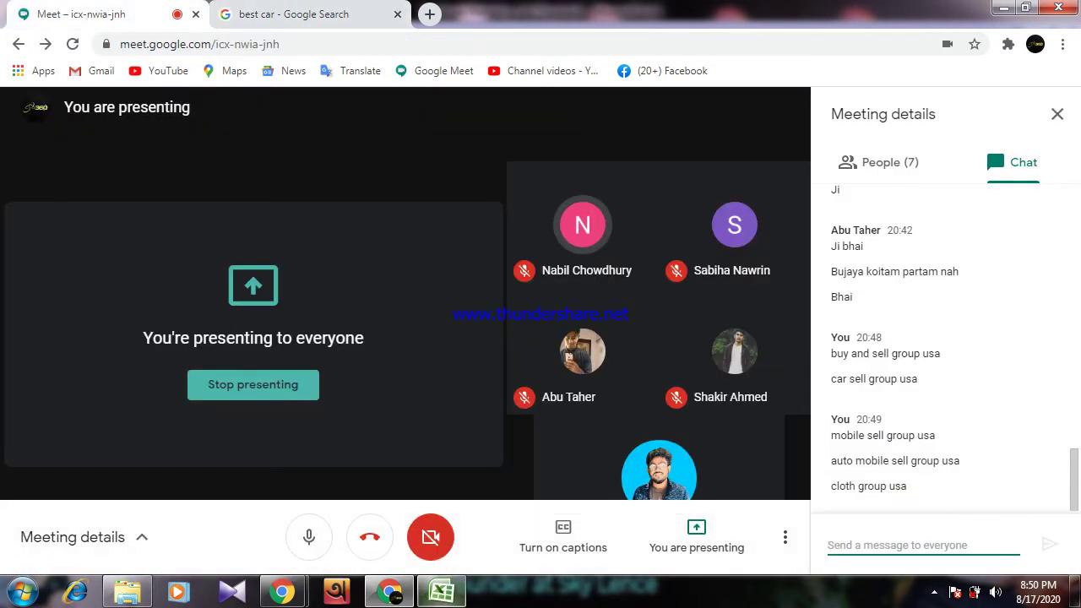
pyautogui.moveTo(441, 591)
pyautogui.click(430, 551)
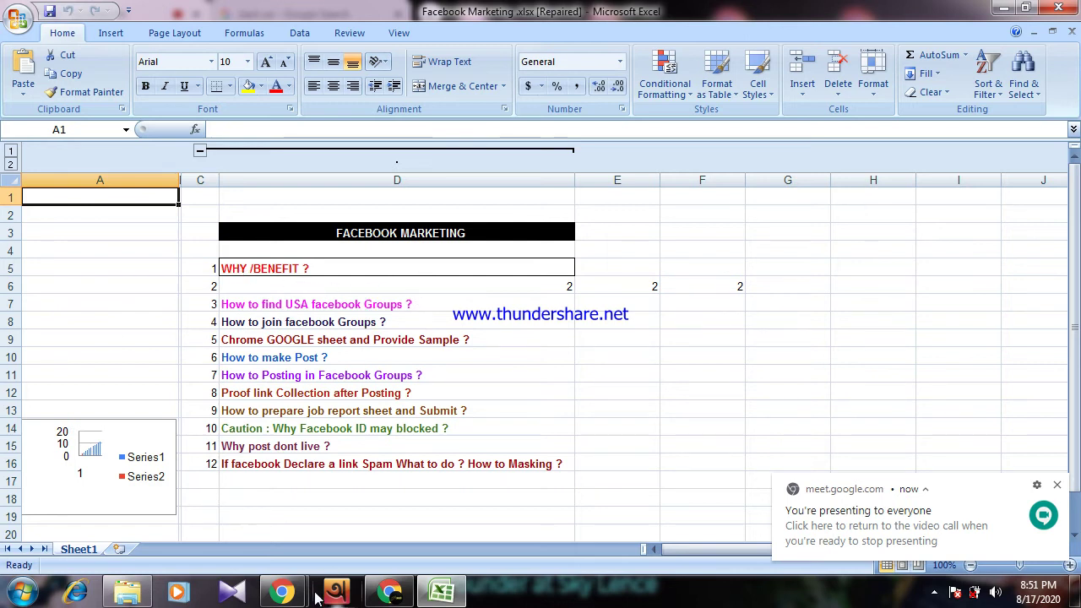
pyautogui.moveTo(290, 596)
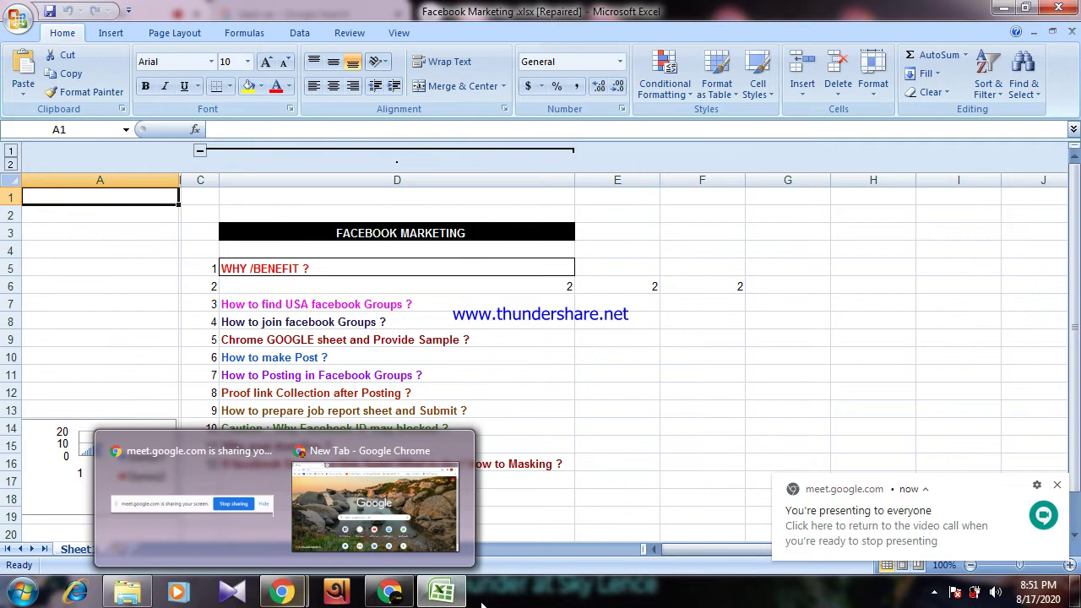
pyautogui.moveTo(389, 591)
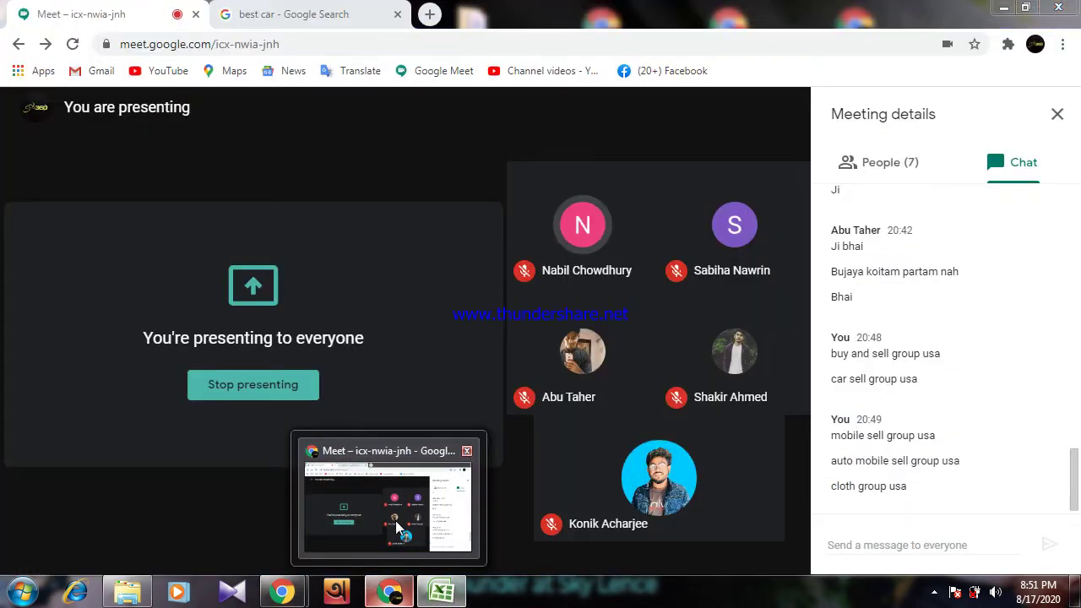
# - Add a new tab in the Meet window, then open the Facebook shortcut in the other Chrome window
pyautogui.click(395, 525)
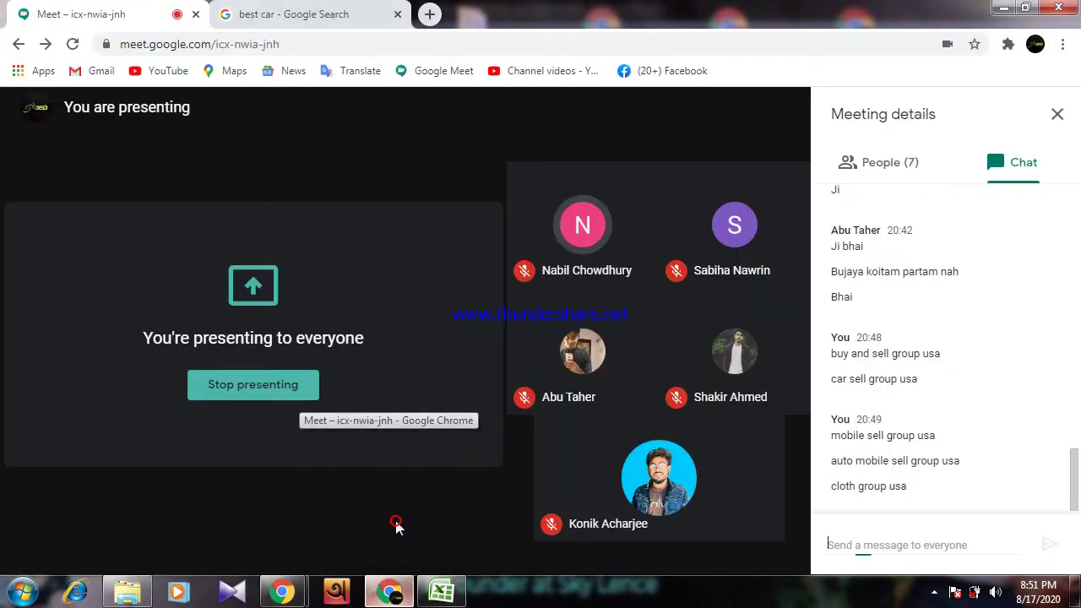
pyautogui.click(428, 16)
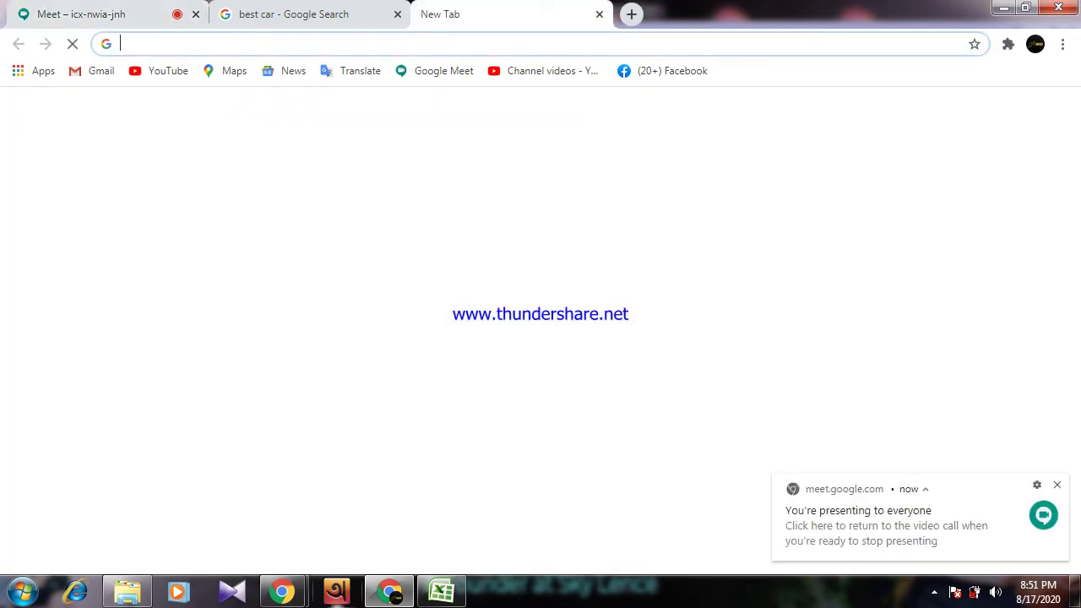
pyautogui.moveTo(282, 591)
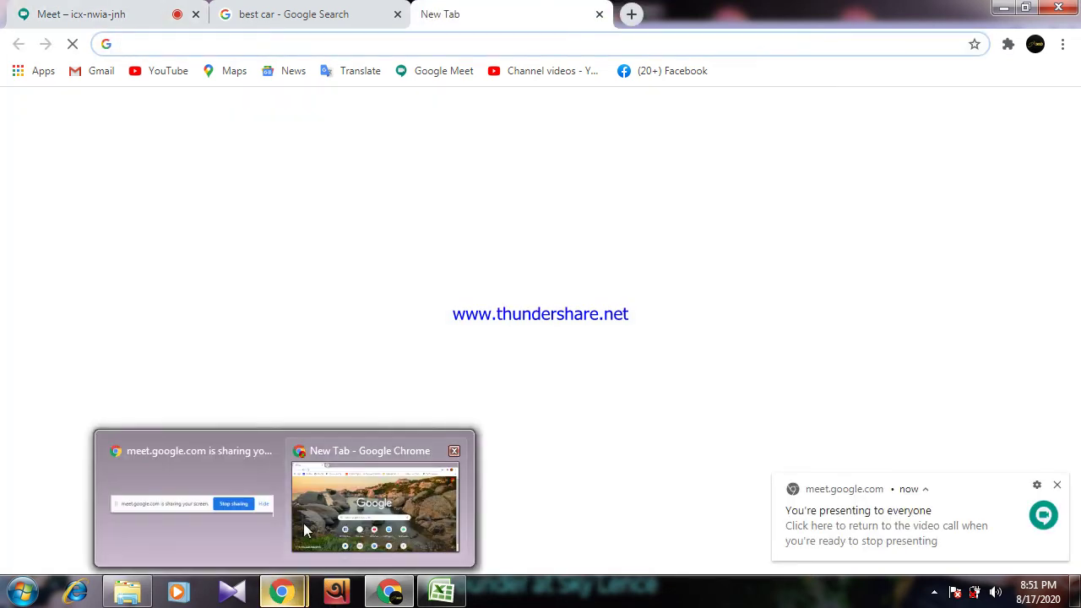
pyautogui.click(303, 523)
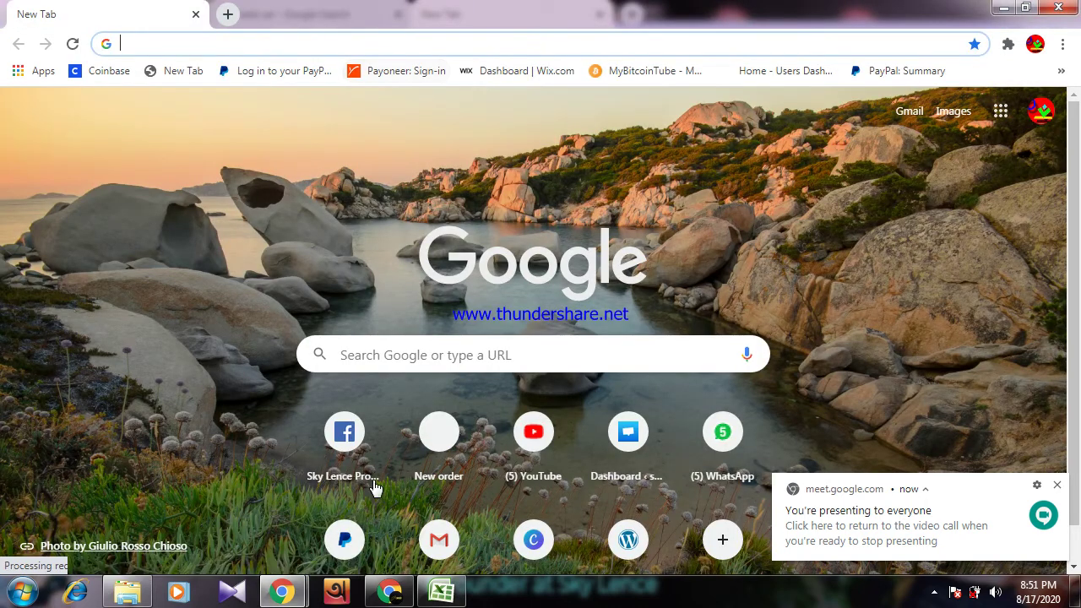
pyautogui.click(346, 440)
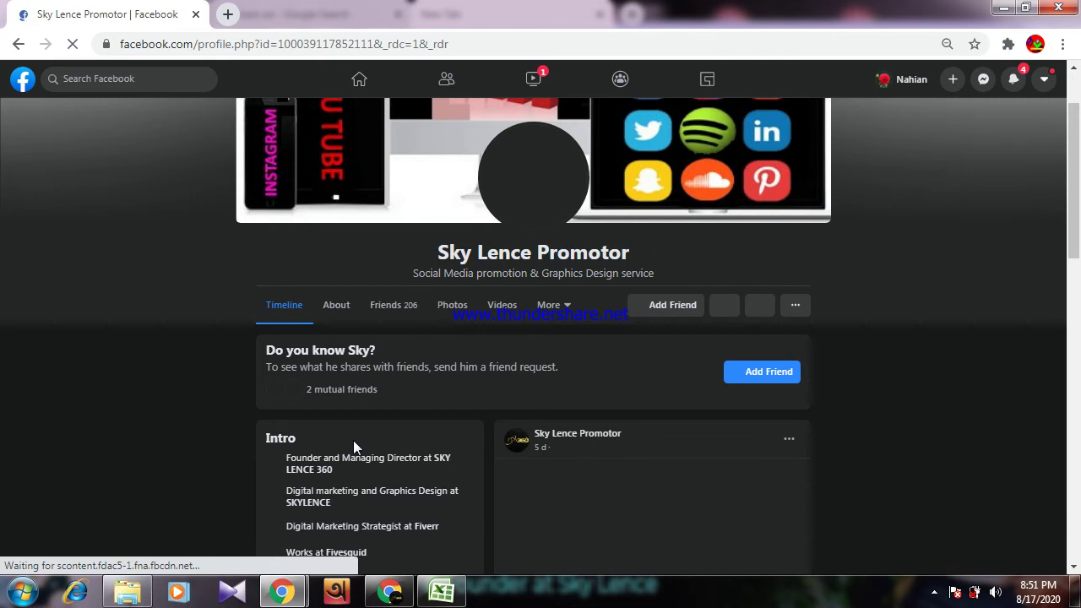
# - Search Facebook for 'usa marketting group'
pyautogui.scroll(1, 606, 376)
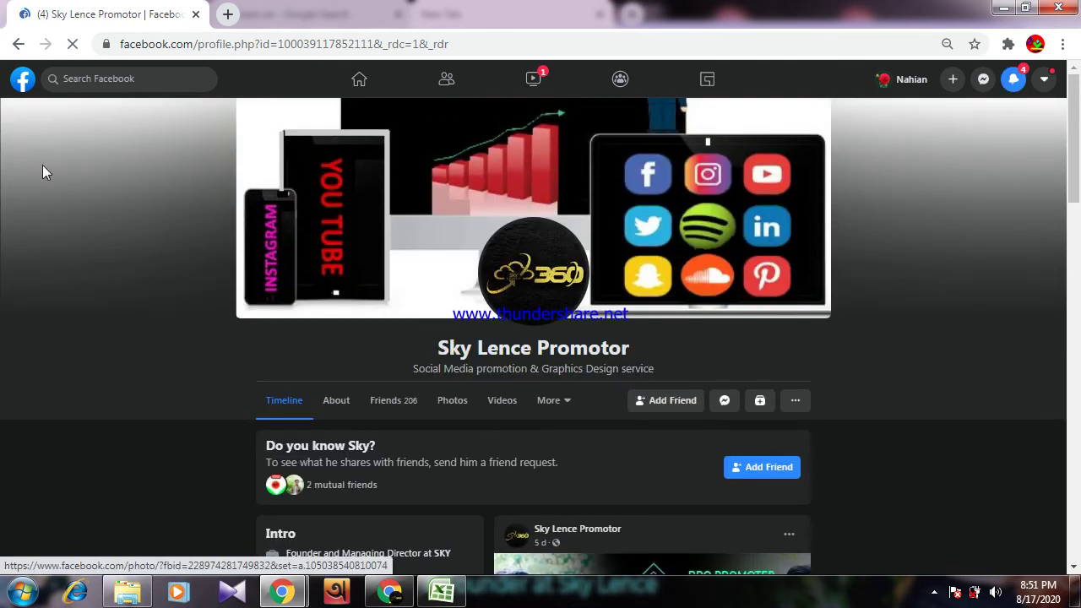
pyautogui.click(115, 77)
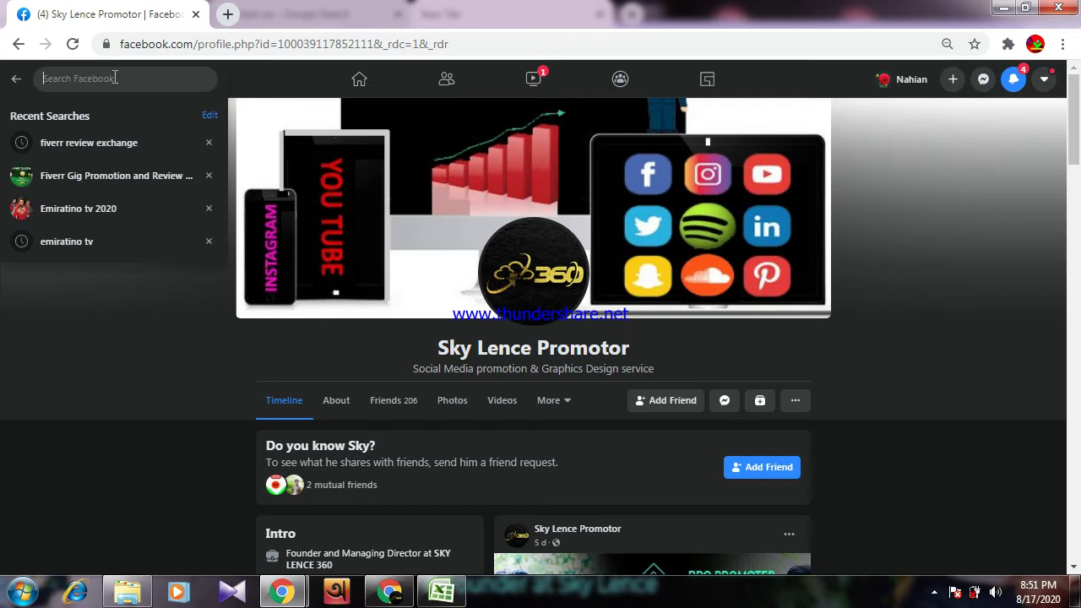
pyautogui.write('usa')
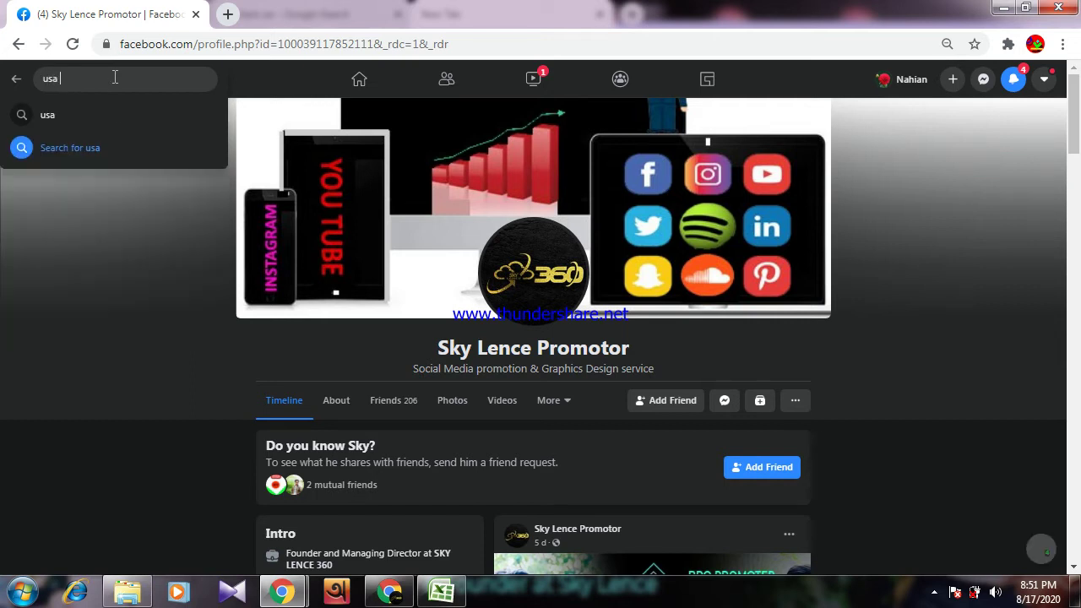
pyautogui.write('marketting group')
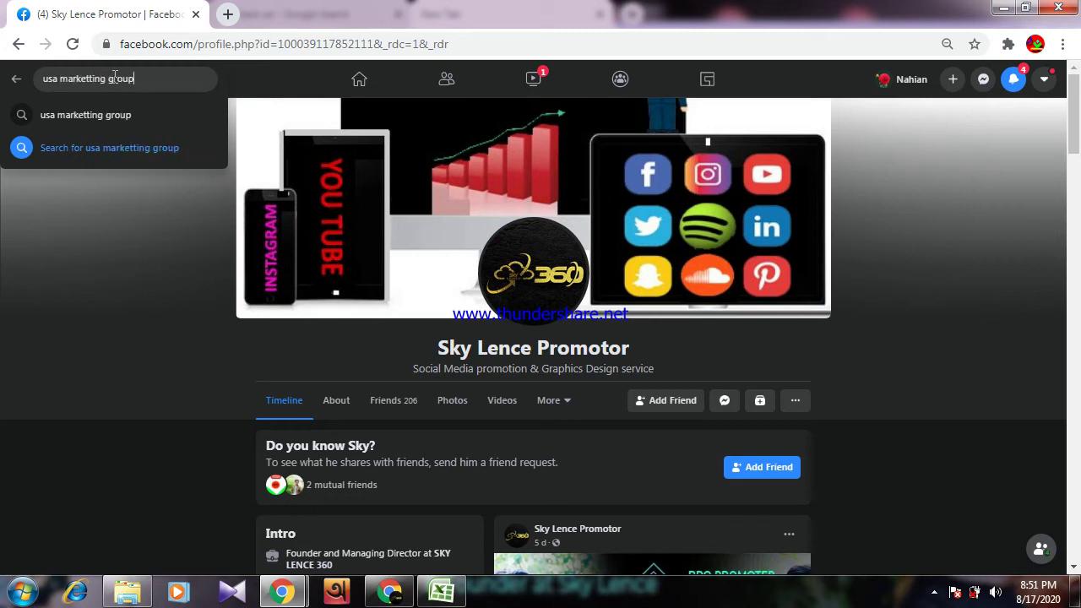
pyautogui.press('Return')
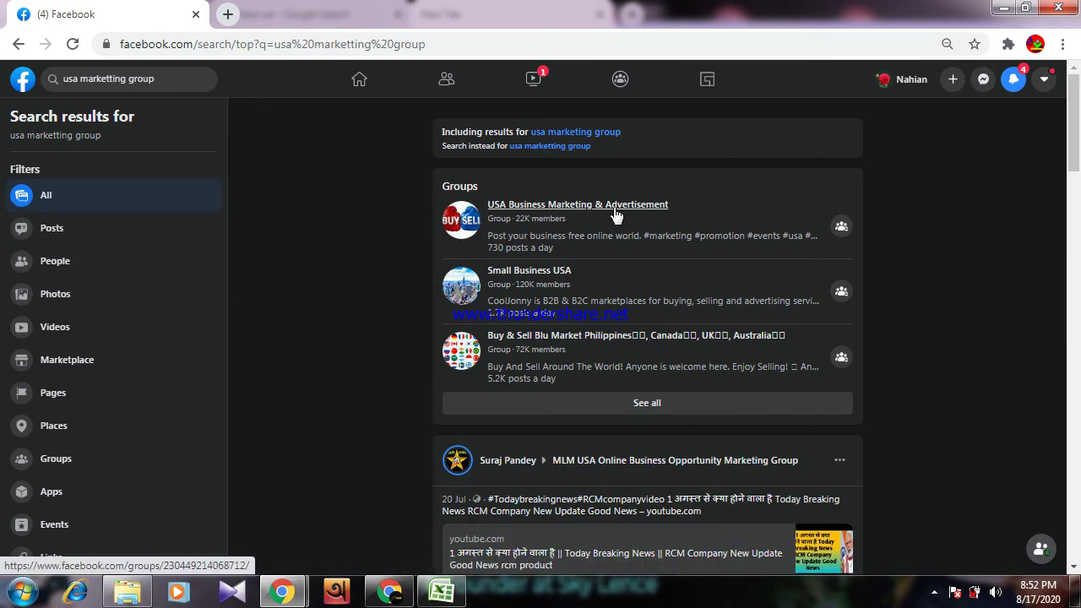
# - Try the Pages filter, switch back to All, and open the USA Business Marketing & Advertisement group
pyautogui.moveTo(637, 211)
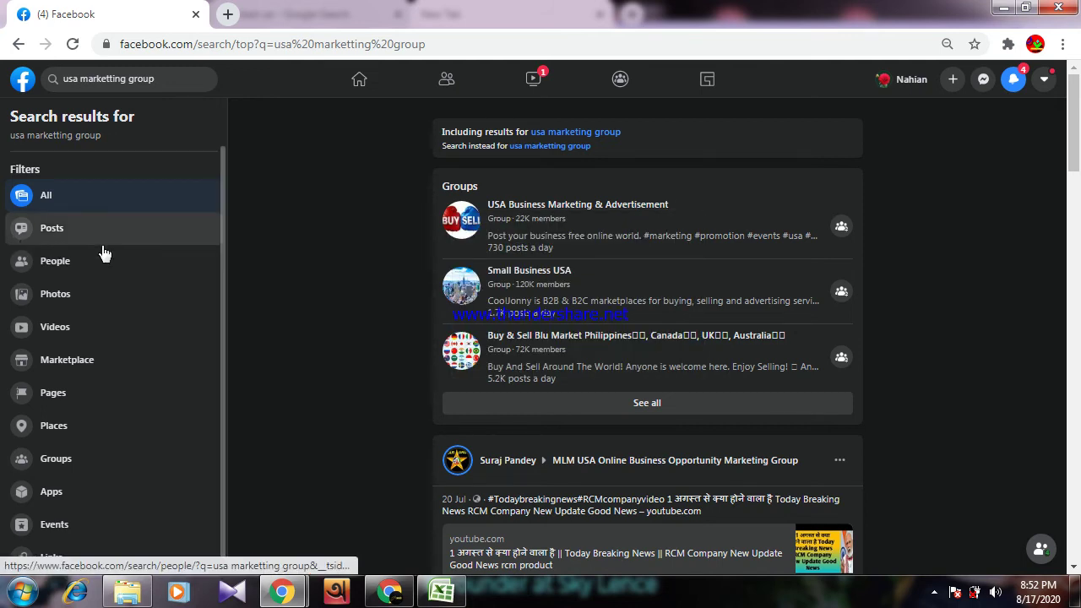
pyautogui.click(62, 399)
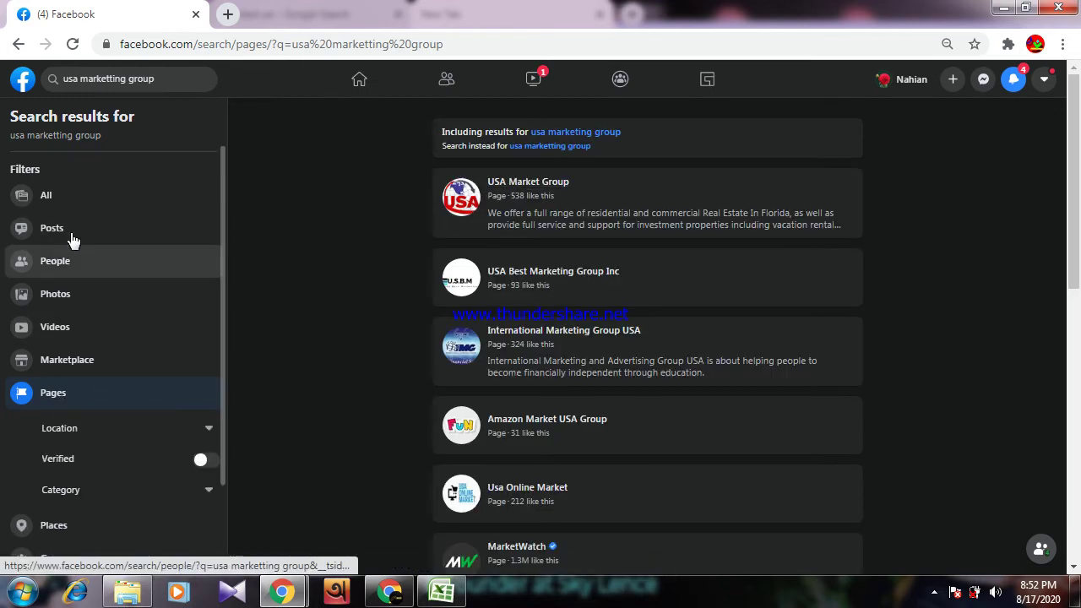
pyautogui.moveTo(521, 184)
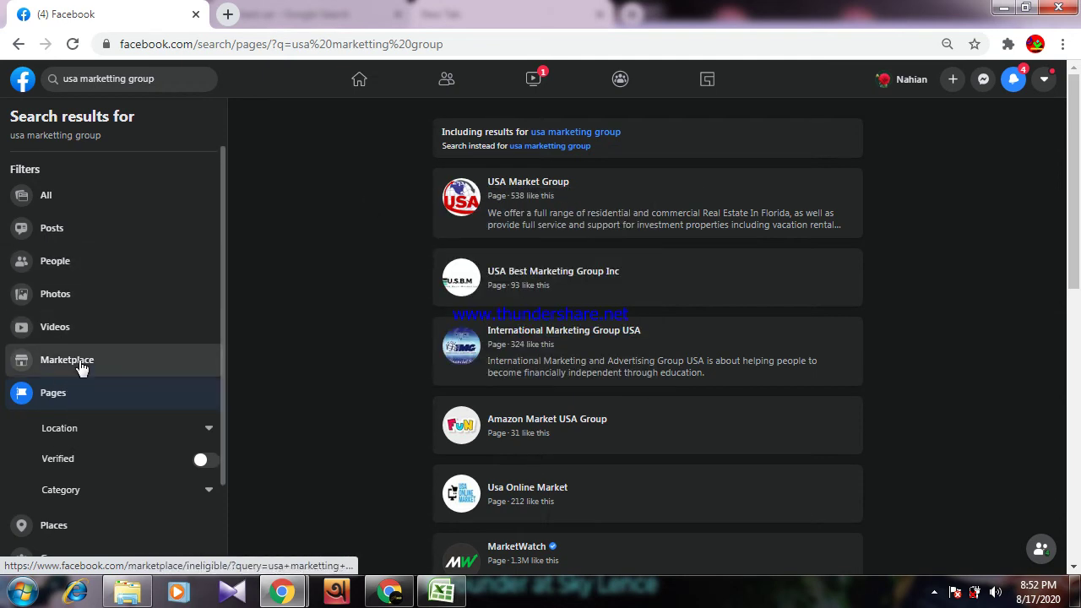
pyautogui.click(71, 200)
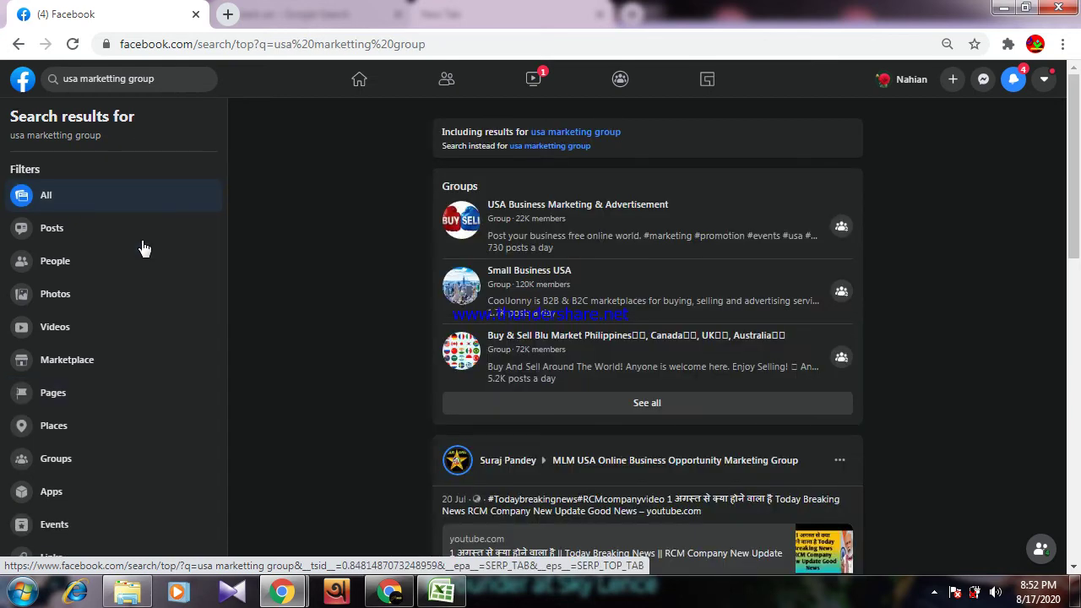
pyautogui.click(596, 208)
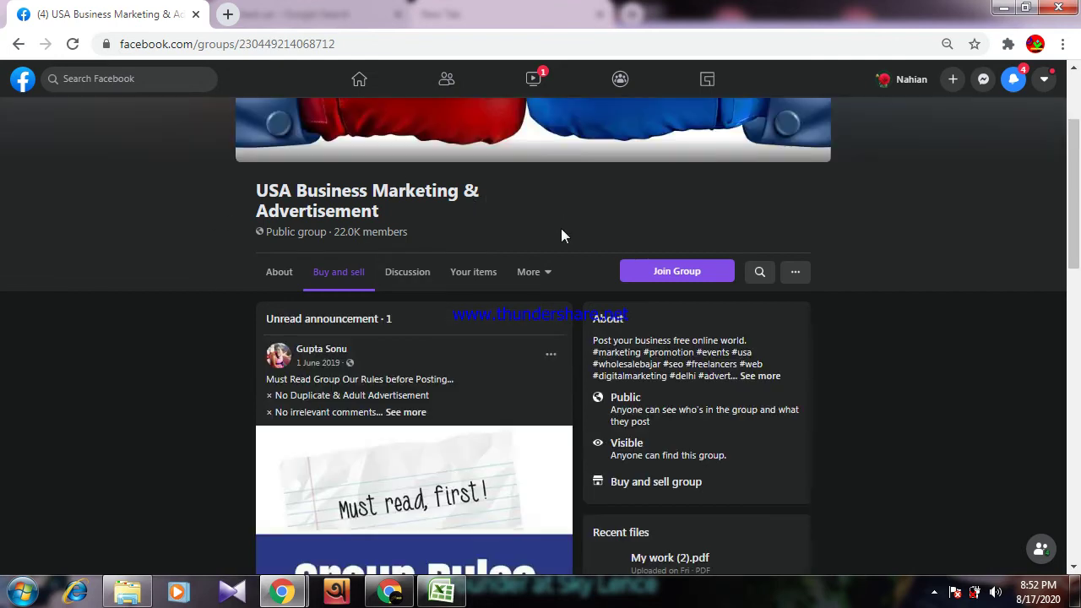
# - Scroll through the group's rules and request to join USA Business Marketing & Advertisement
pyautogui.scroll(-3, 437, 317)
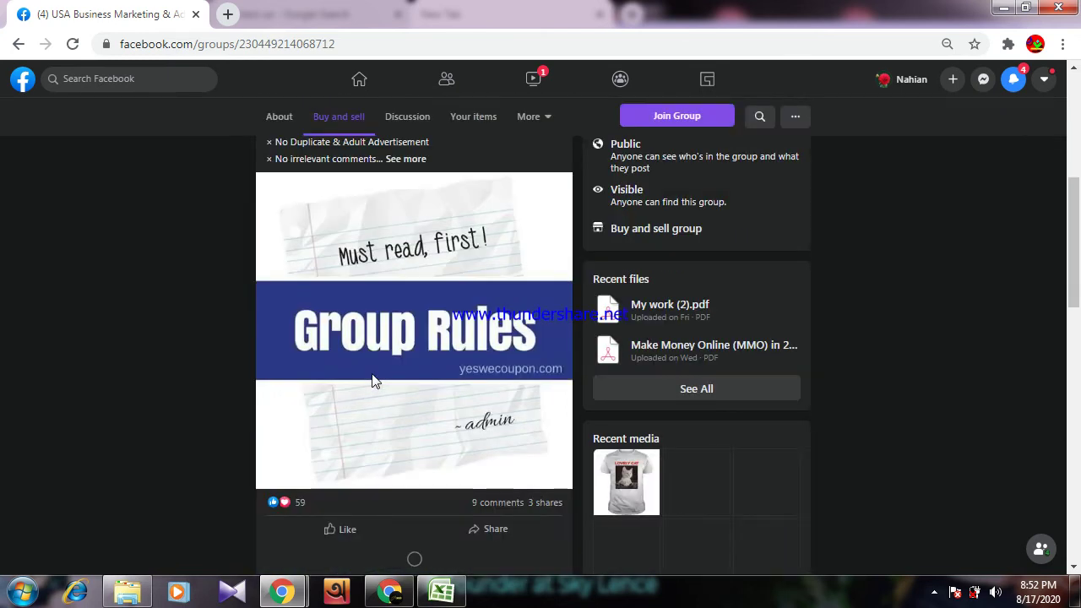
pyautogui.scroll(5, 412, 329)
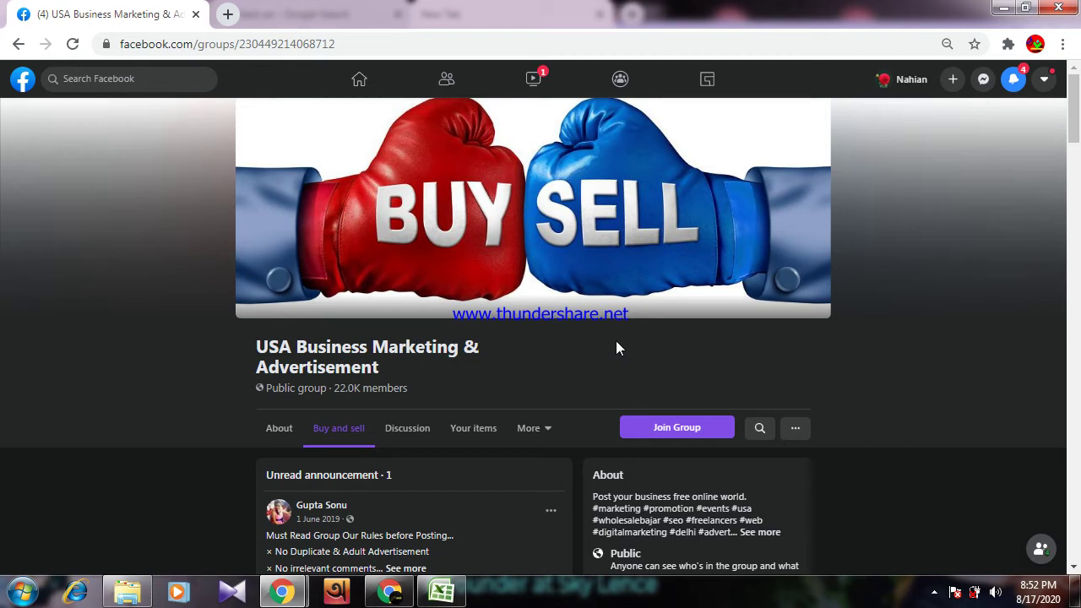
pyautogui.click(681, 432)
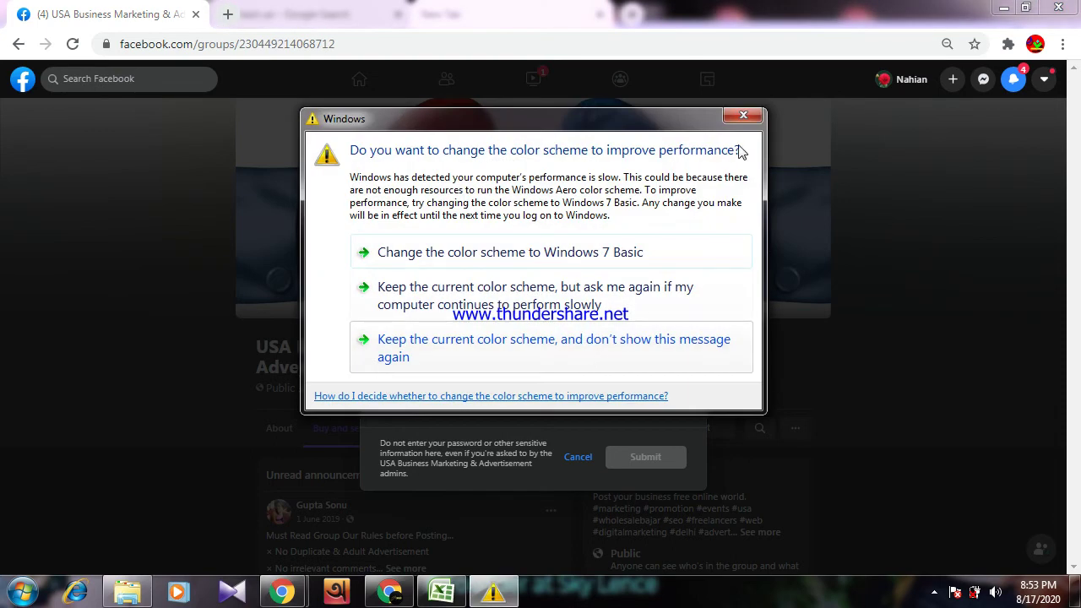
# - Dismiss the colour-scheme popup, then answer the Facebook group's membership question with 'okay' and submit it
pyautogui.click(740, 116)
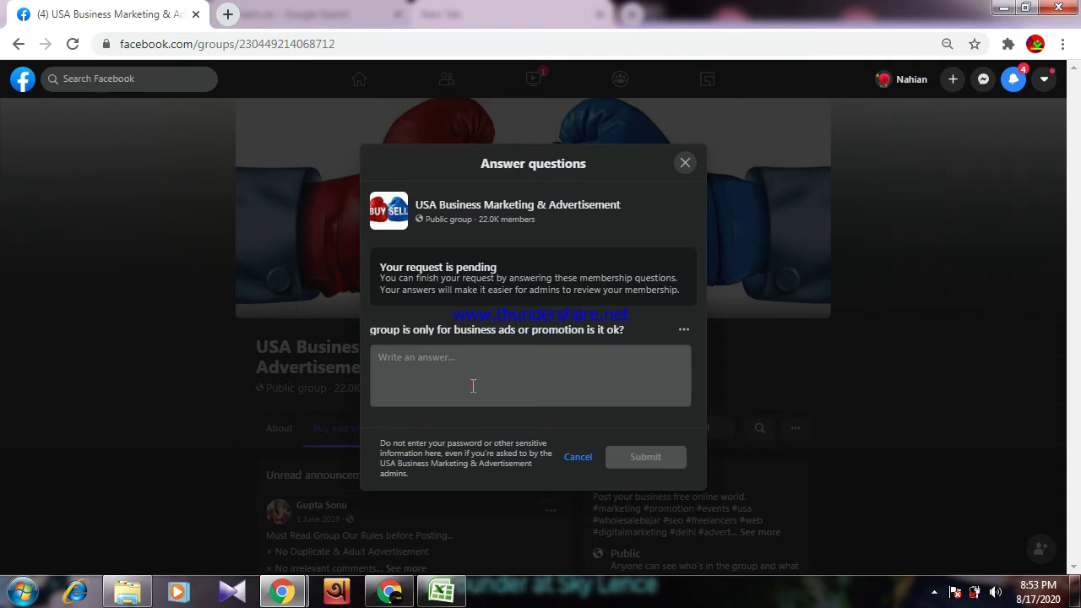
pyautogui.click(473, 384)
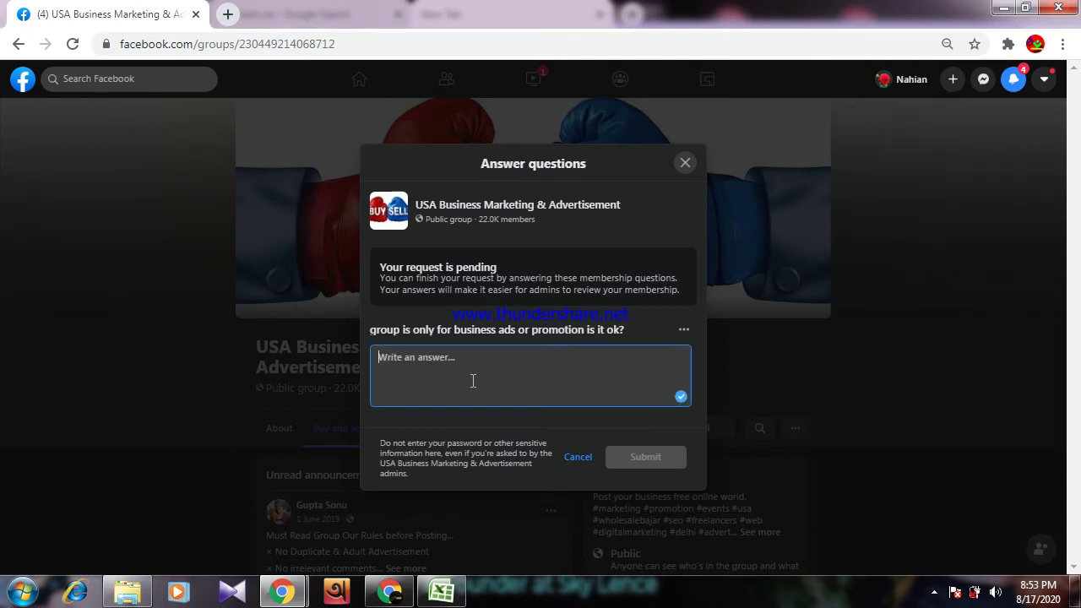
pyautogui.write('okat')
pyautogui.press('BackSpace')
pyautogui.write('y')
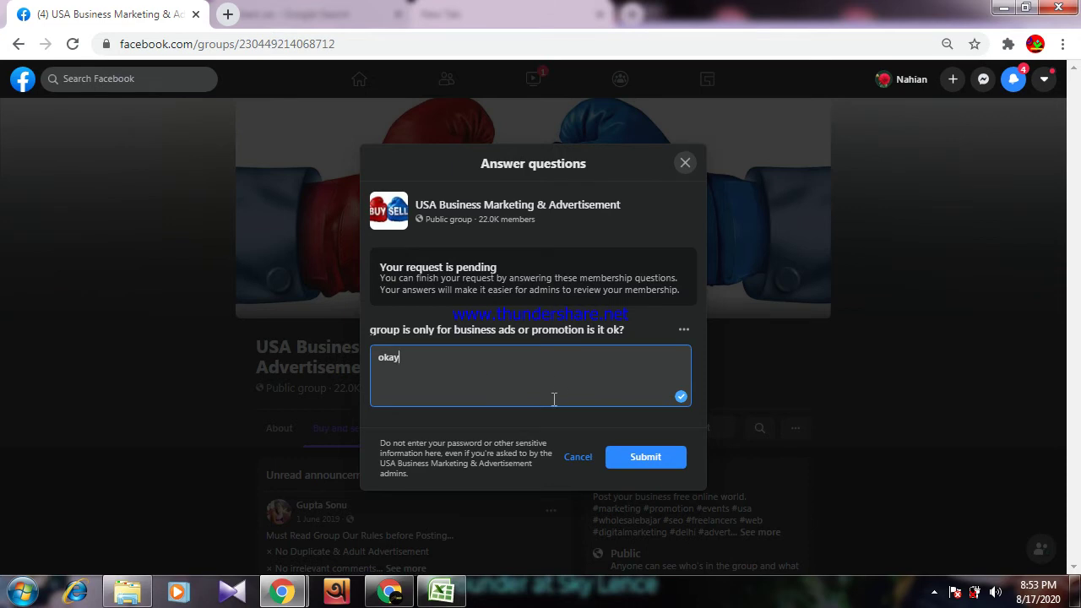
pyautogui.click(640, 458)
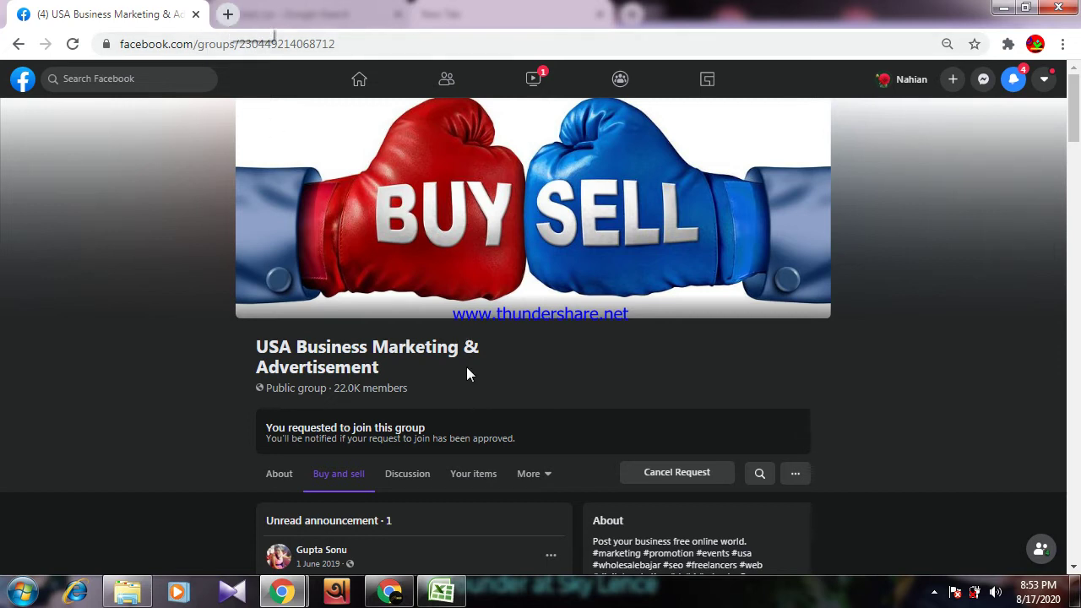
# - Bring the Google Meet Chrome window forward and switch to its empty New Tab
pyautogui.moveTo(390, 596)
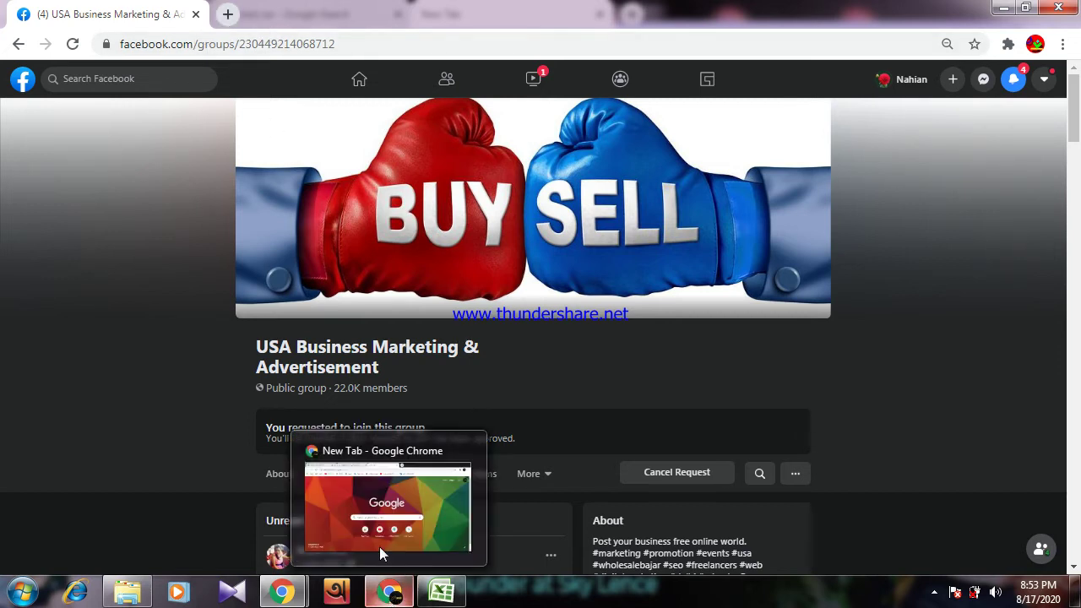
pyautogui.click(376, 523)
pyautogui.click(82, 10)
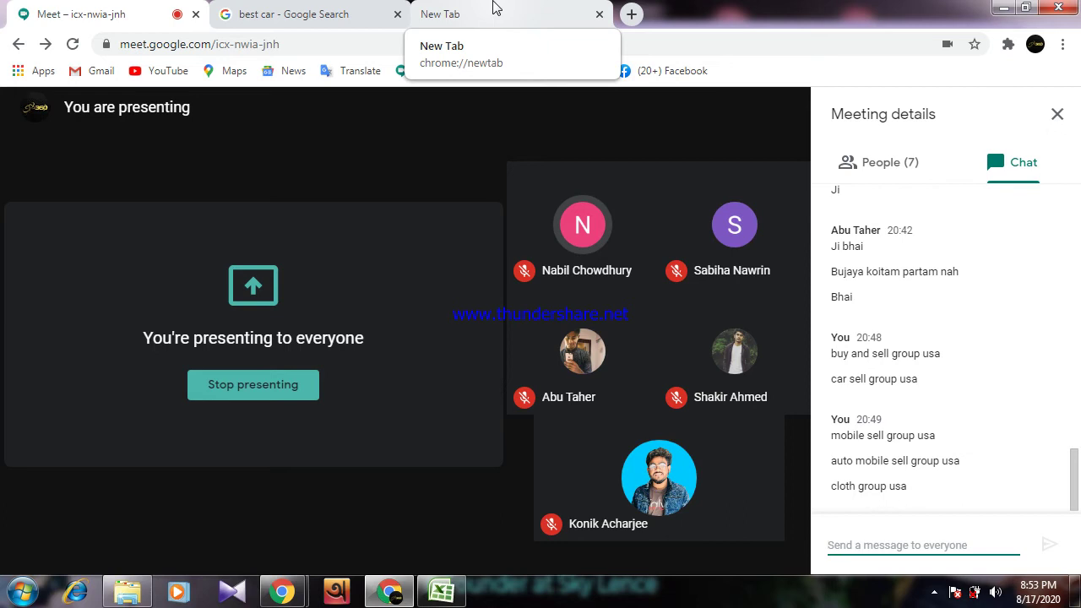
pyautogui.click(495, 7)
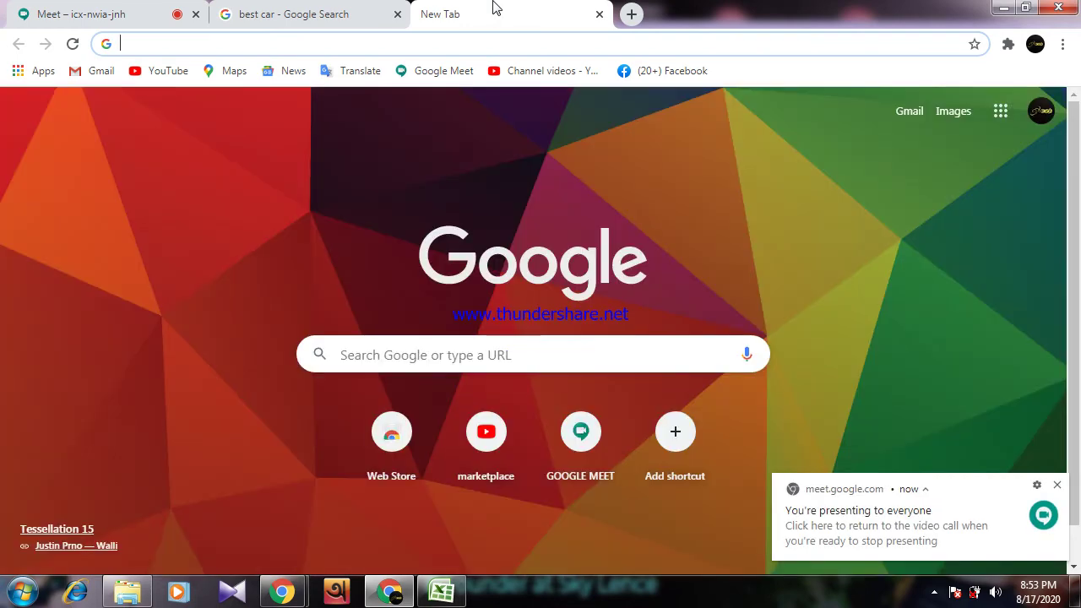
# - Open Google Drive at drive.google.com, correcting the mistyped 'drive.ggogle.com' address
pyautogui.click(143, 41)
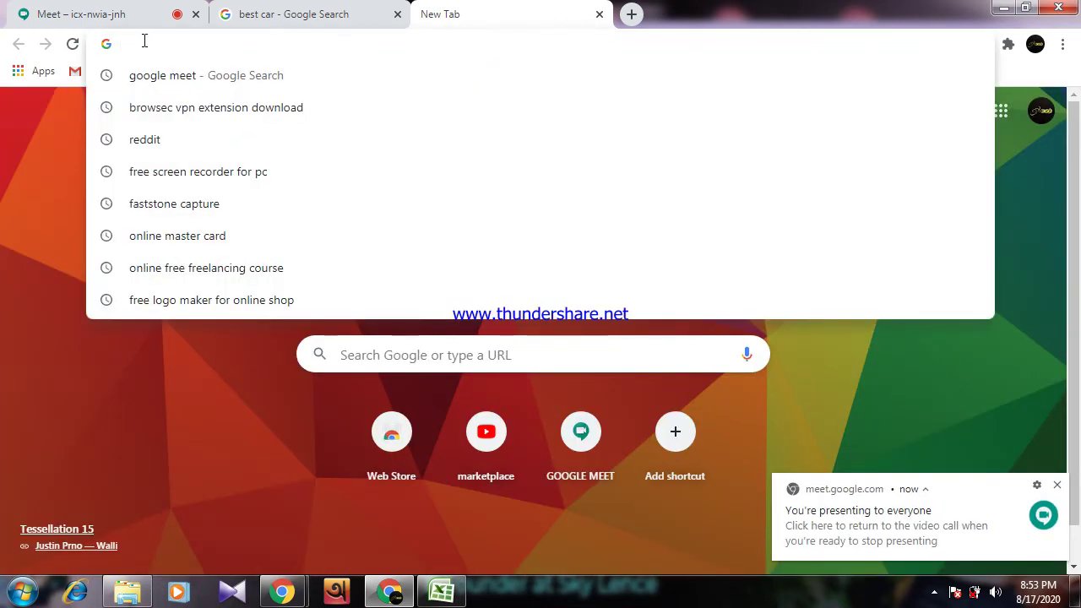
pyautogui.write('d')
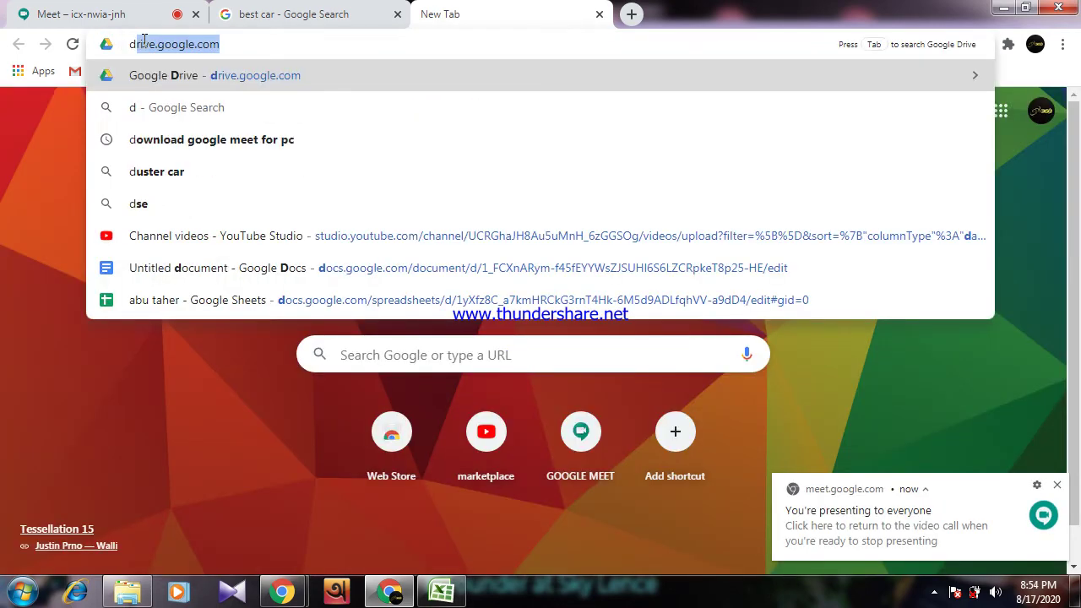
pyautogui.write('rive.')
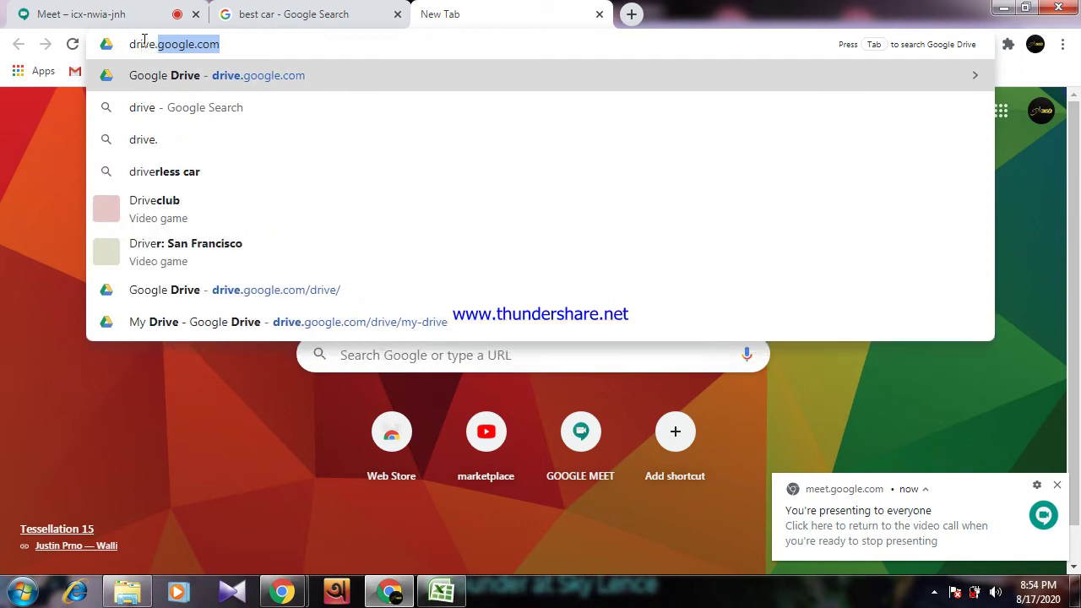
pyautogui.write('ggogle.com')
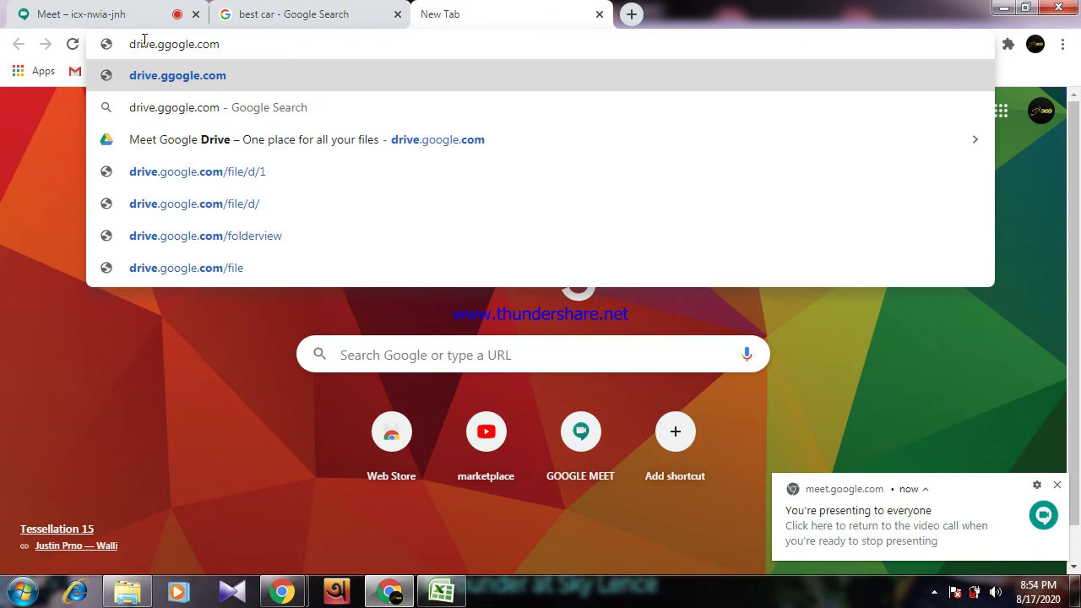
pyautogui.press('Return')
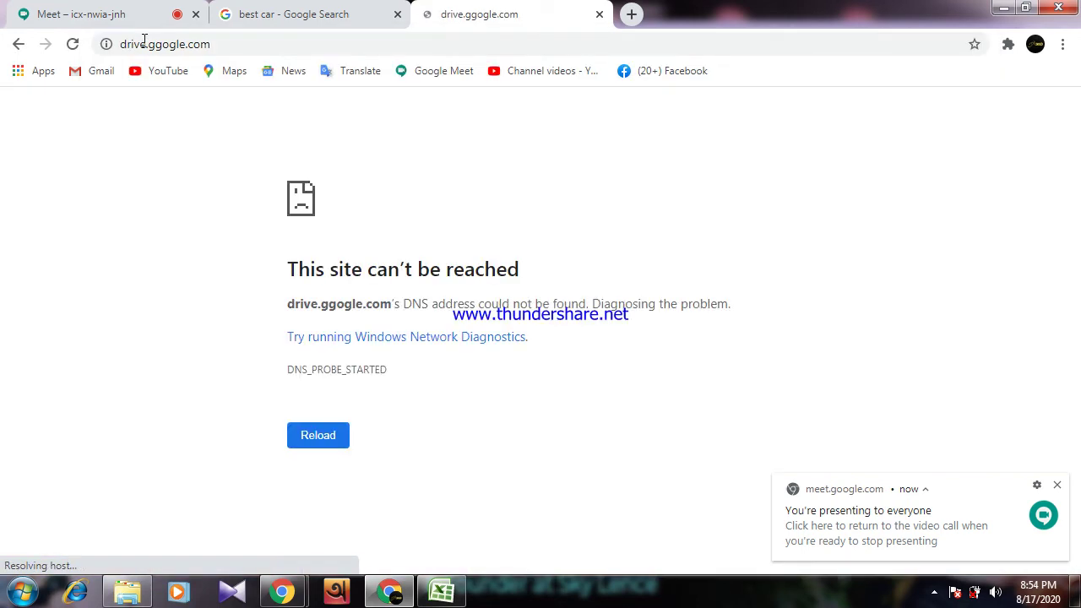
pyautogui.click(73, 44)
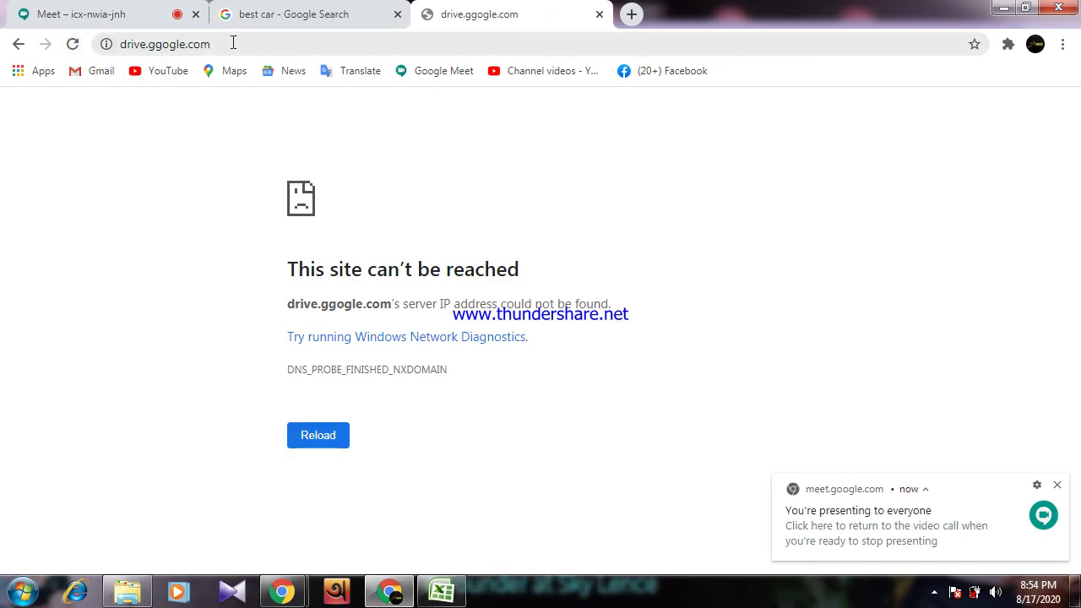
pyautogui.click(164, 48)
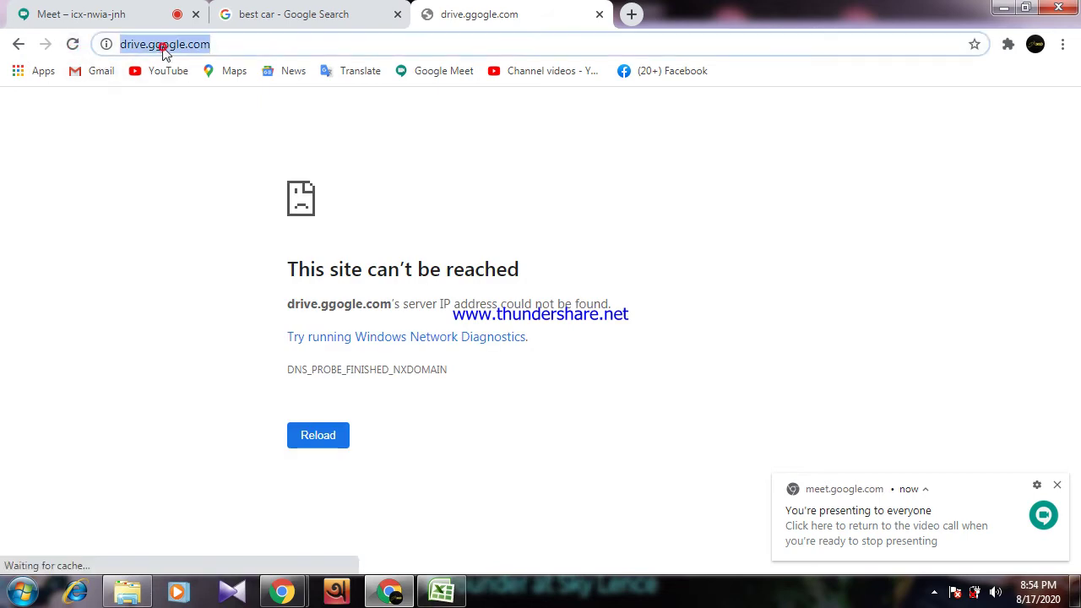
pyautogui.click(162, 47)
pyautogui.press('BackSpace')
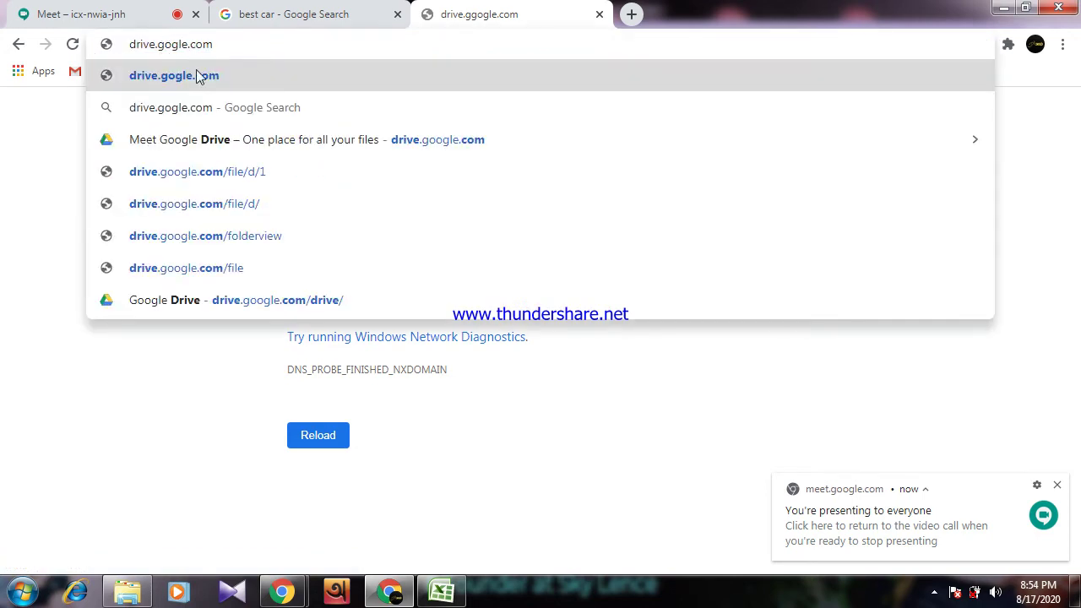
pyautogui.write('o')
pyautogui.press('Return')
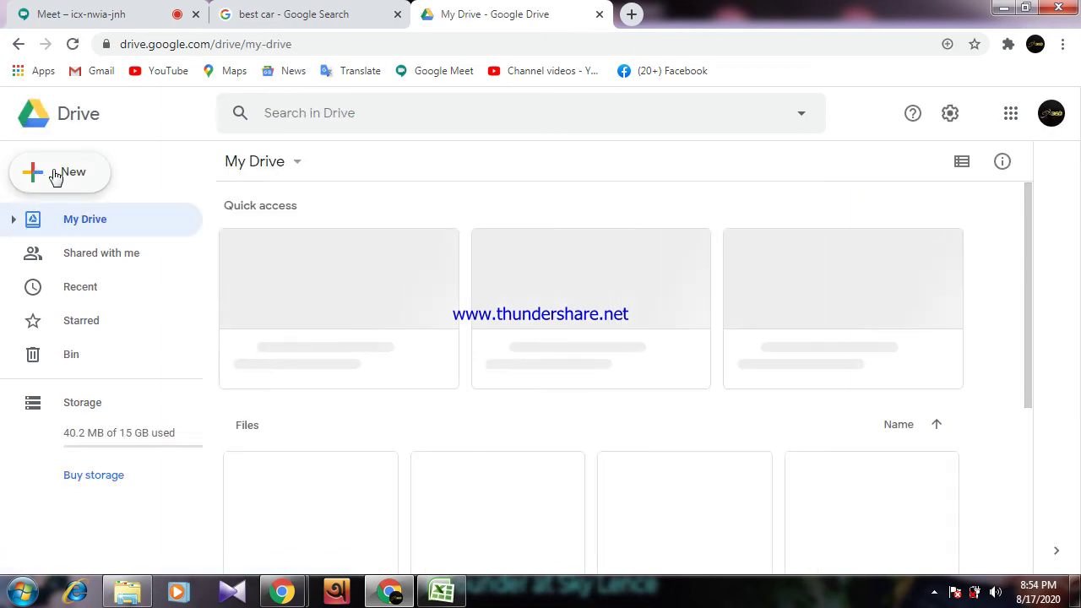
# - Create a new Google Sheets spreadsheet from Drive's New menu
pyautogui.click(54, 174)
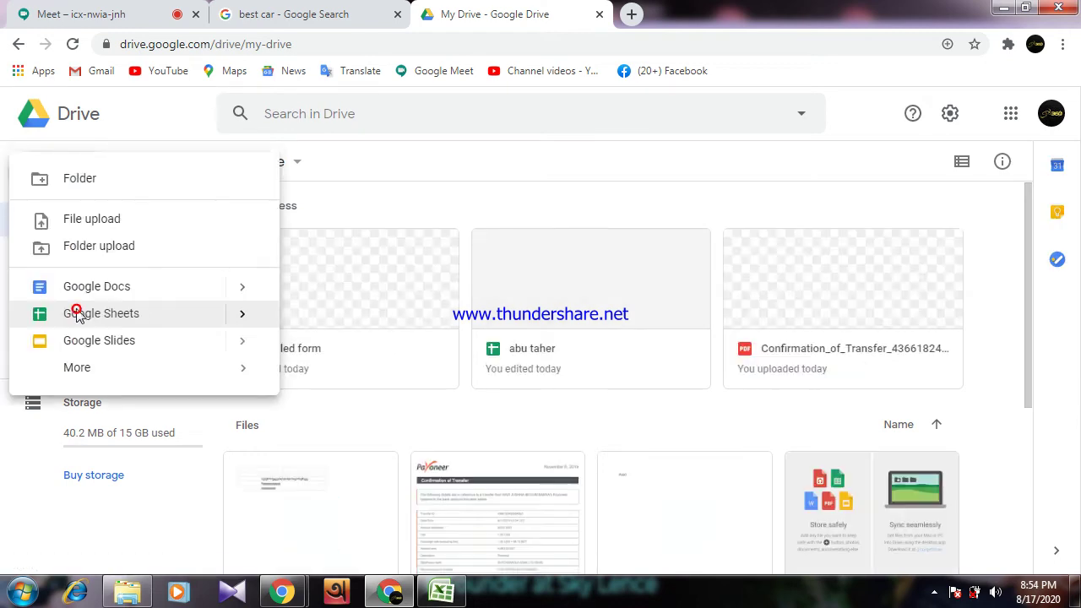
pyautogui.click(78, 315)
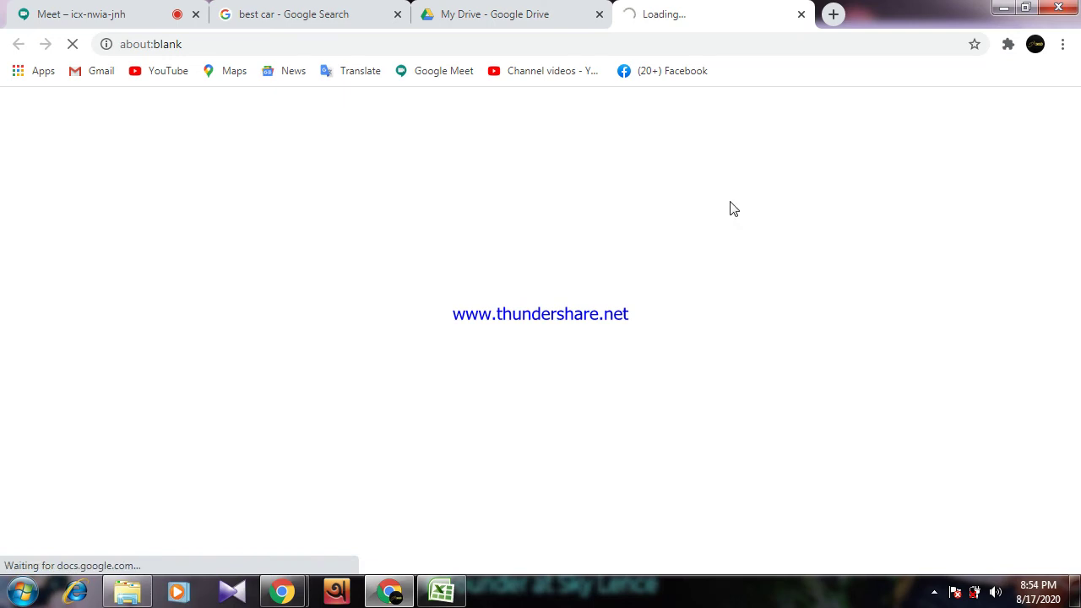
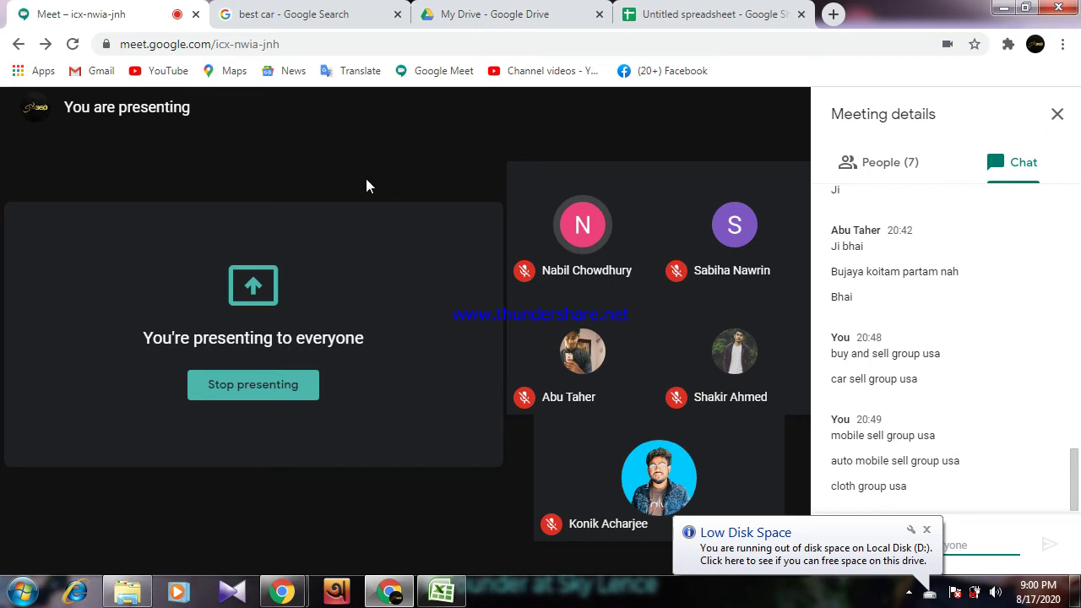
# - Dismiss the low disk space warning and look over the car search and spreadsheet tabs
pyautogui.click(926, 529)
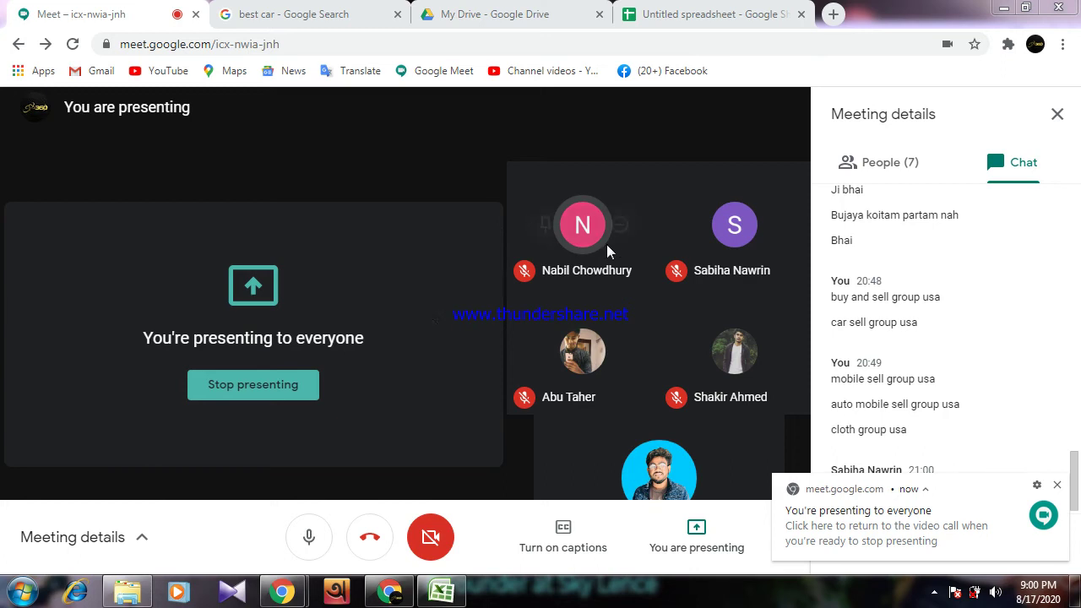
pyautogui.moveTo(592, 244)
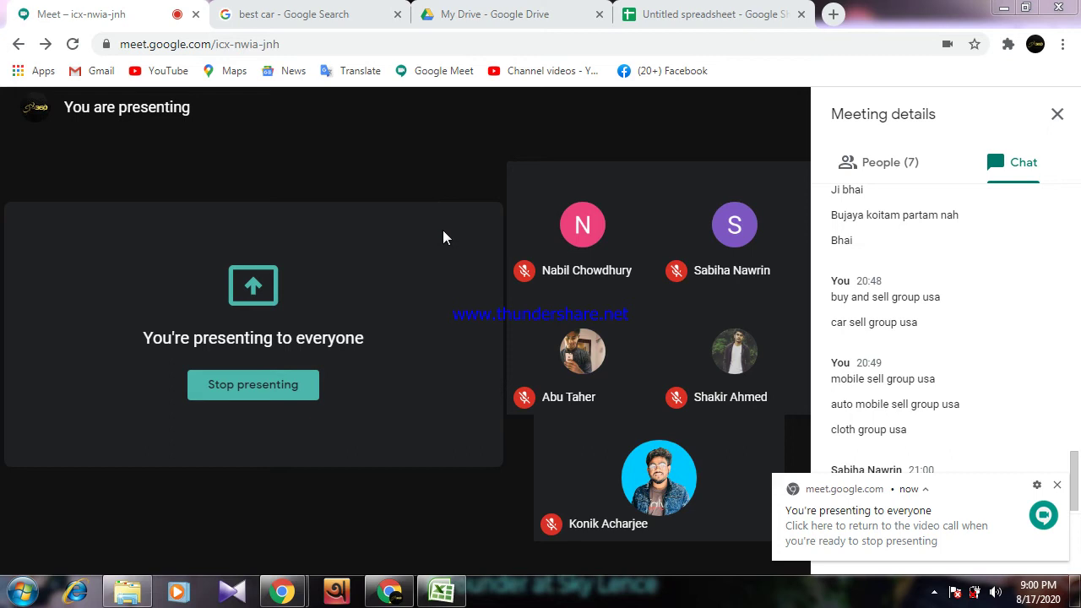
pyautogui.moveTo(532, 325)
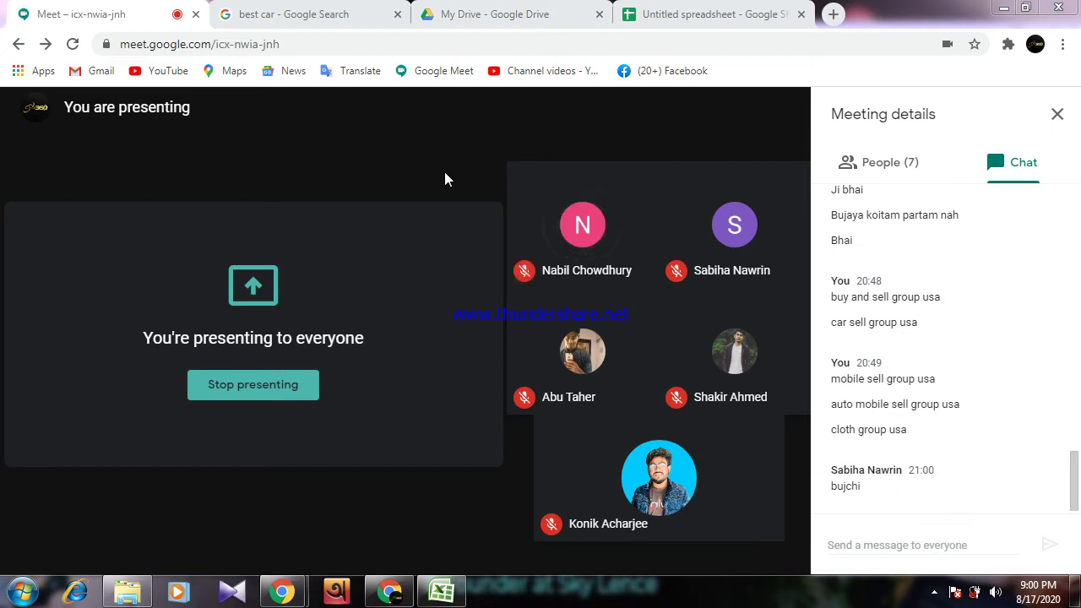
pyautogui.click(276, 5)
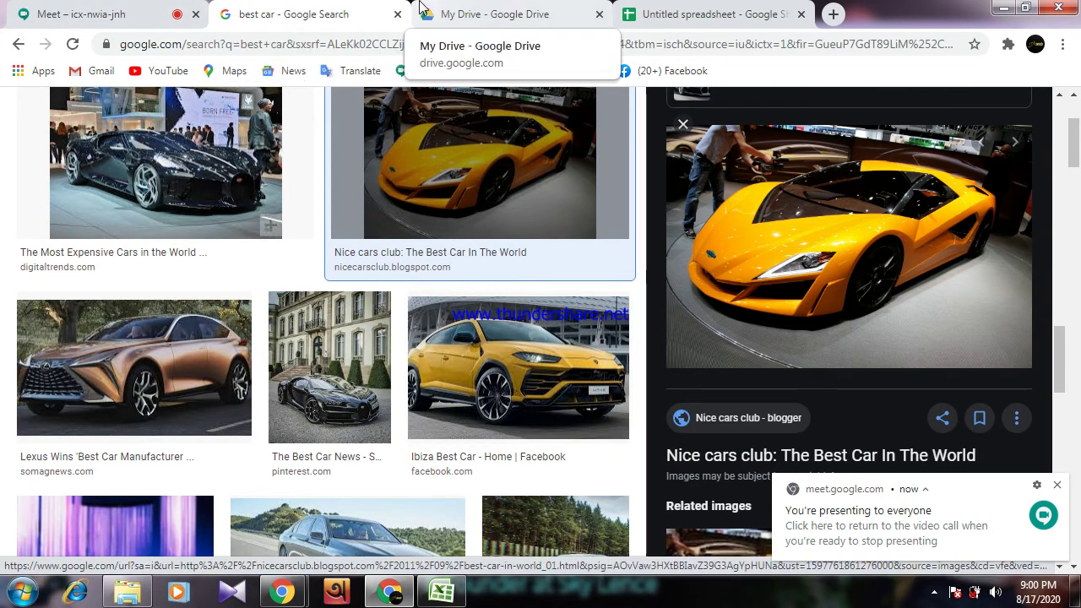
pyautogui.click(699, 10)
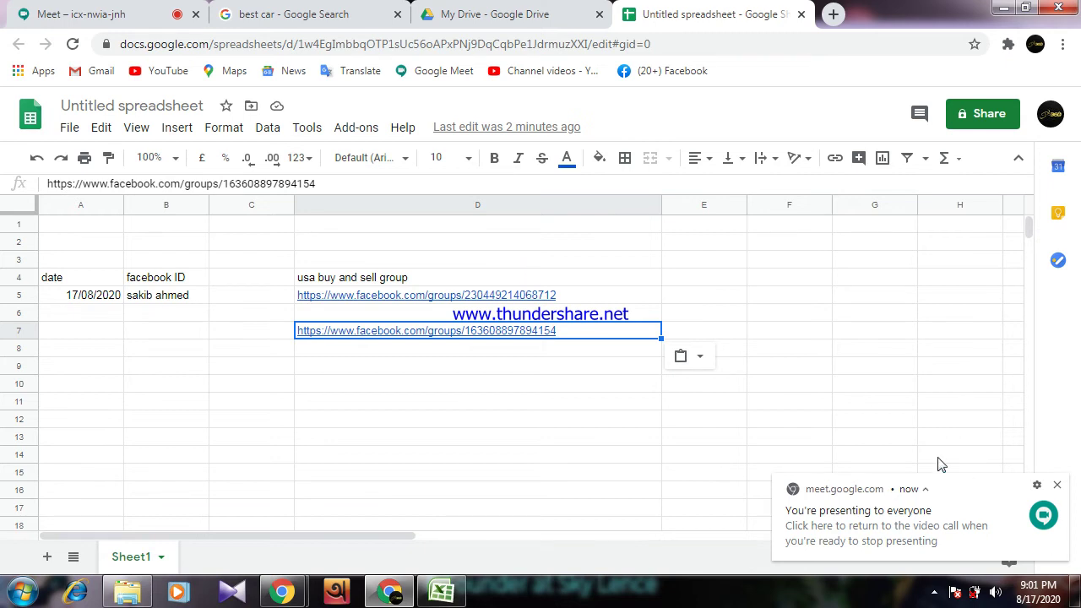
# - Close the Meet call's meeting chat panel, then return to the spreadsheet
pyautogui.click(91, 14)
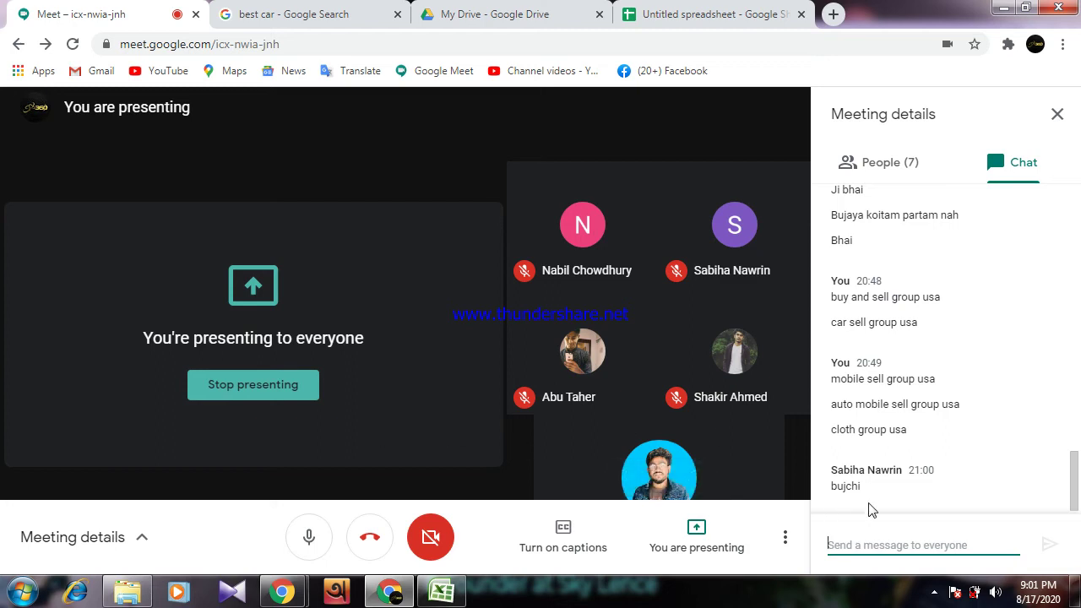
pyautogui.click(1060, 117)
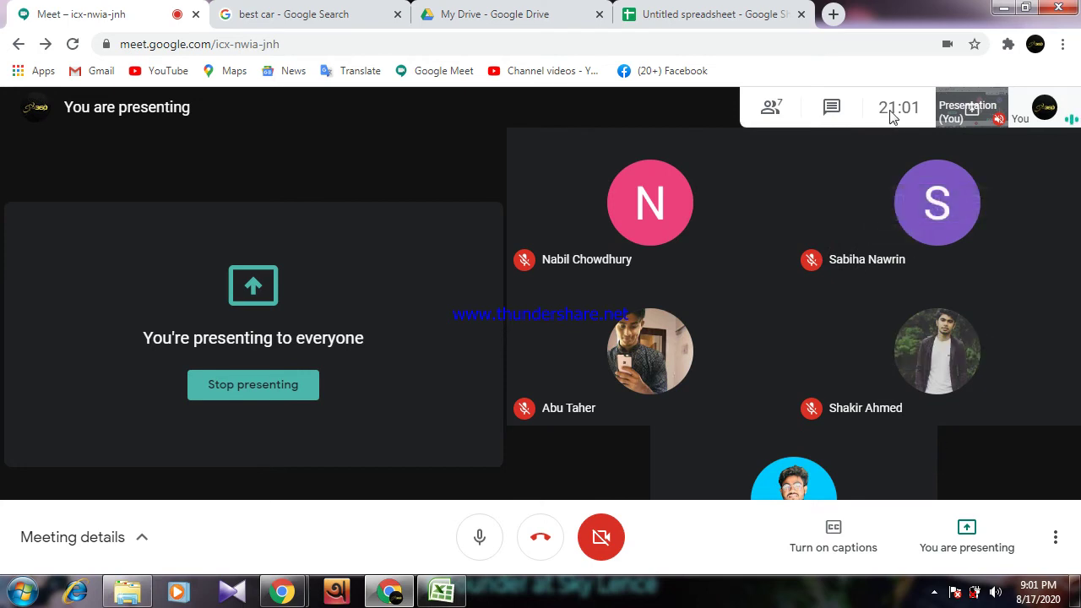
pyautogui.click(675, 7)
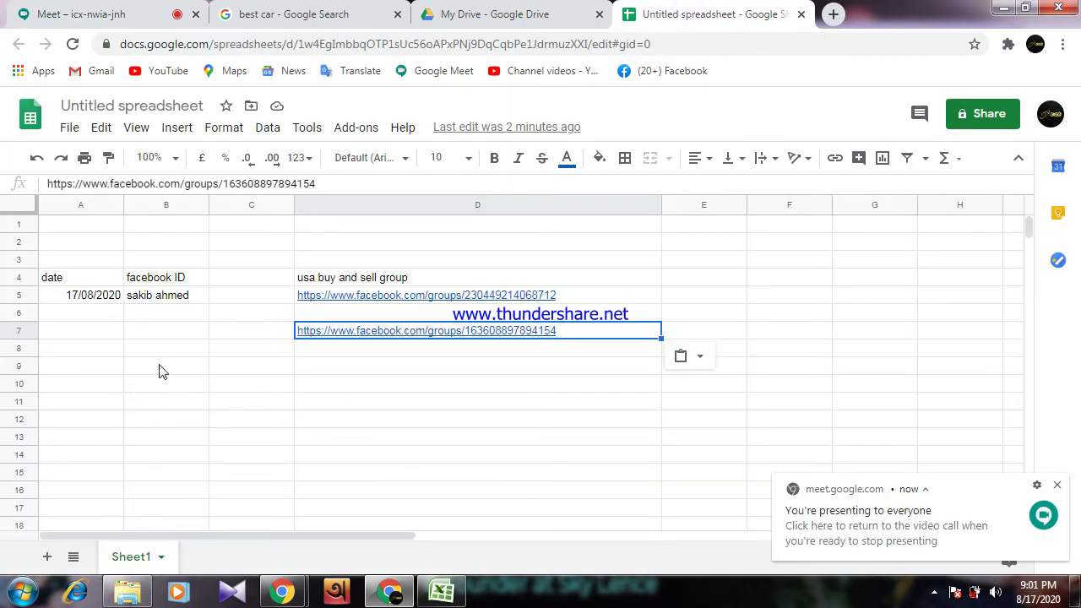
# - Narrow column D of the group-links sheet by dragging the D/E border left
pyautogui.scroll(-1, 145, 322)
pyautogui.scroll(1, 181, 363)
pyautogui.click(696, 295)
pyautogui.click(775, 295)
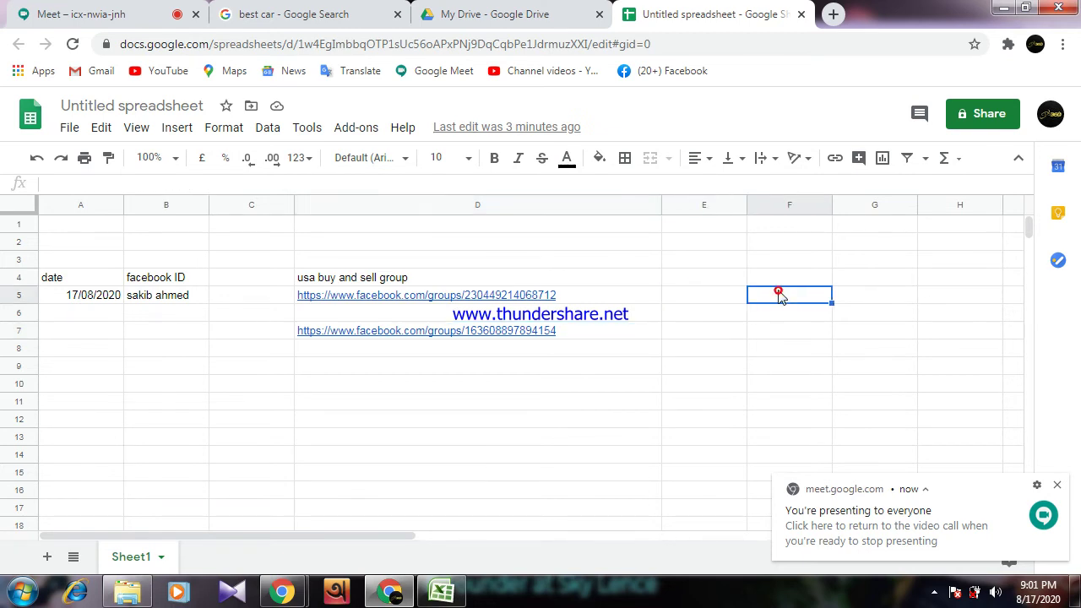
pyautogui.click(854, 284)
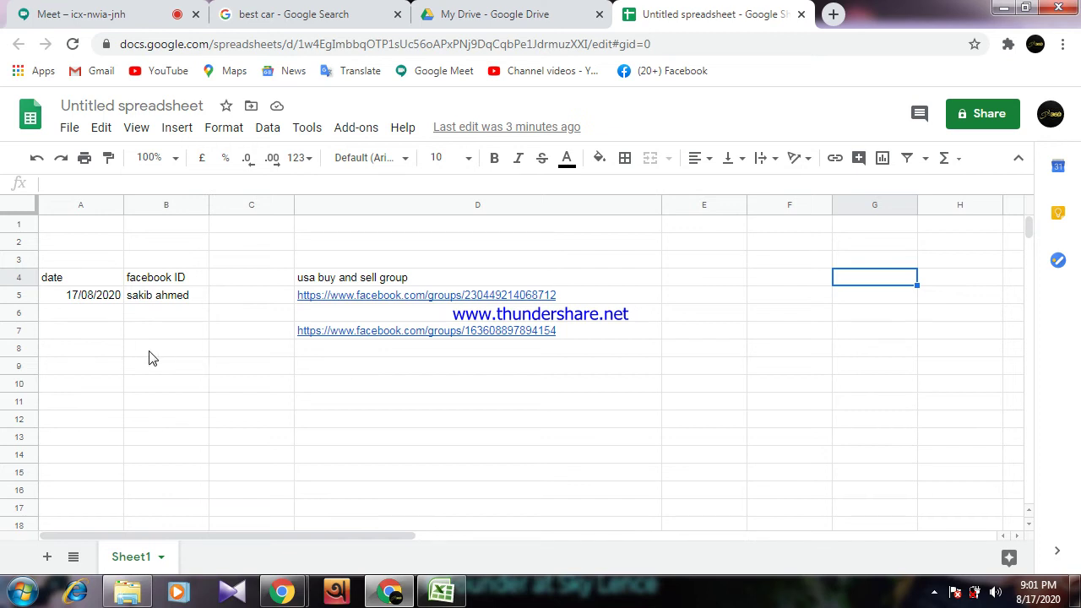
pyautogui.click(258, 353)
pyautogui.click(371, 352)
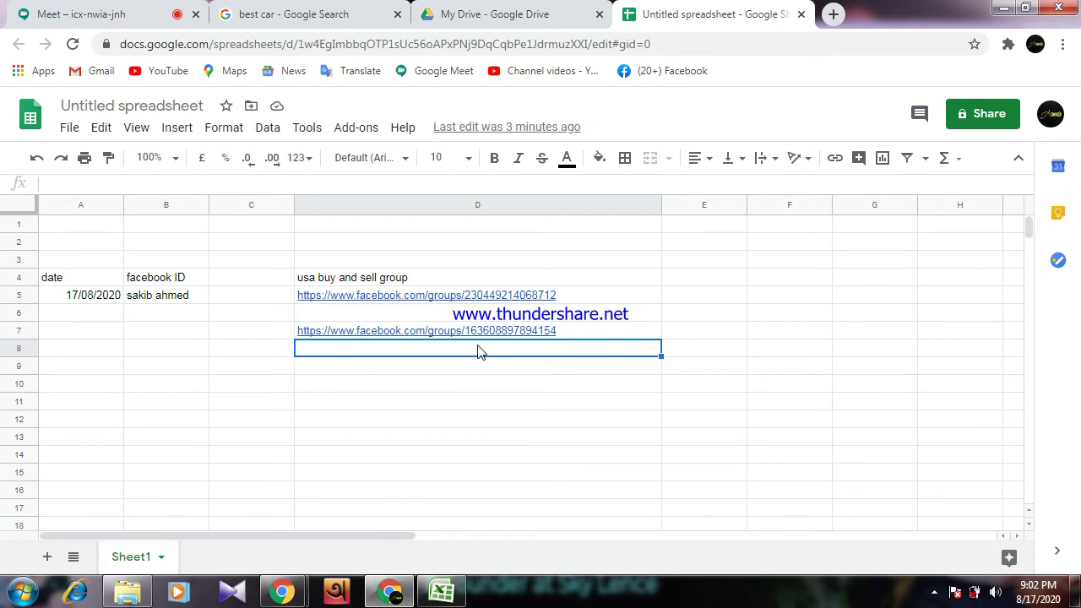
pyautogui.click(576, 332)
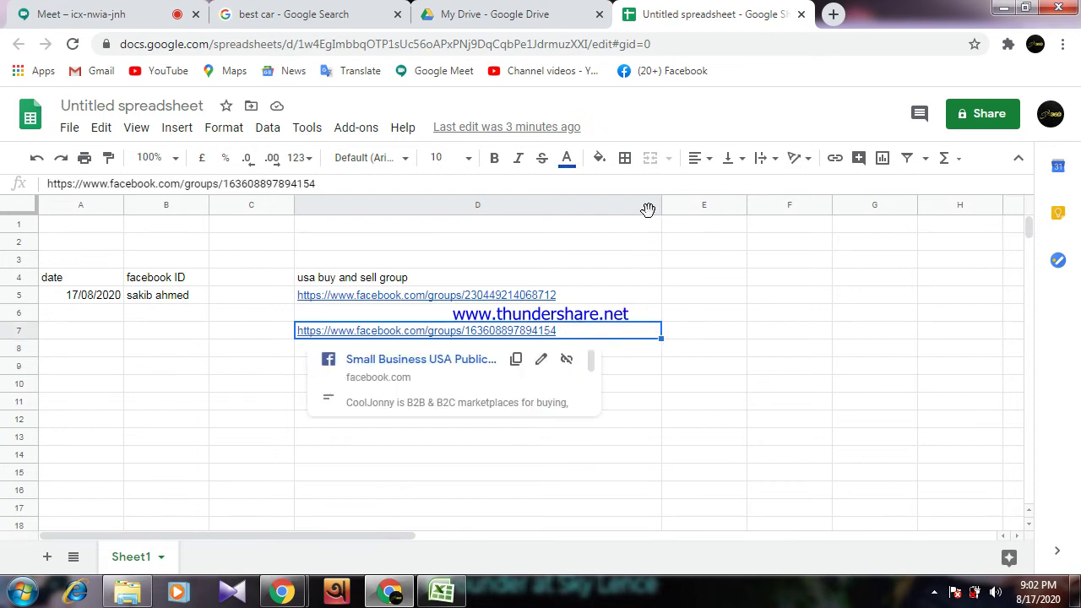
pyautogui.moveTo(661, 210); pyautogui.dragTo(488, 207)
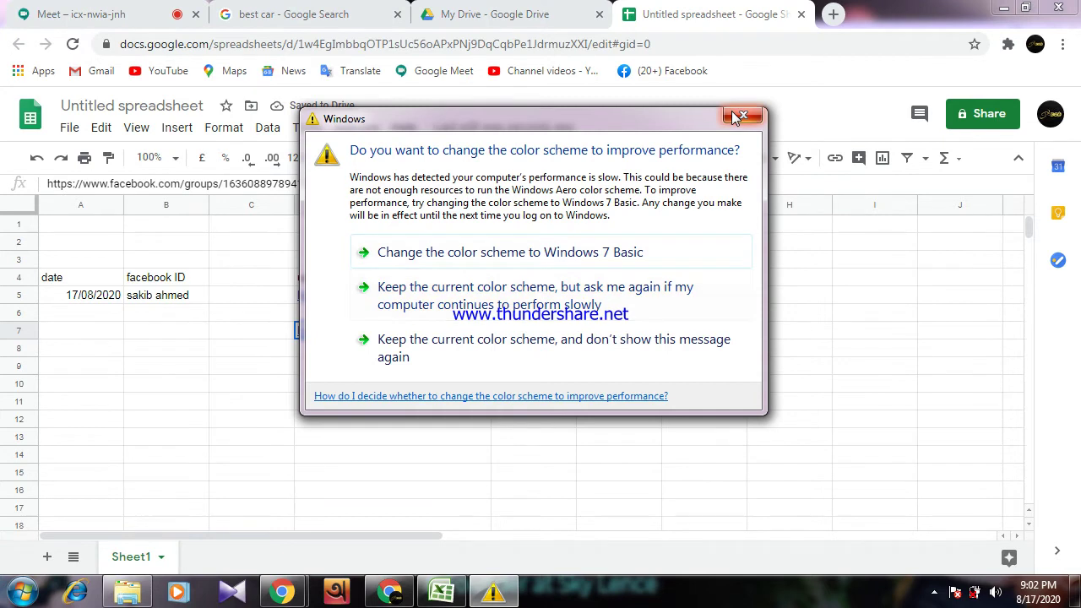
# - Dismiss the Windows colour scheme prompt and bring the Facebook Marketing workbook to the front
pyautogui.click(743, 115)
pyautogui.click(634, 328)
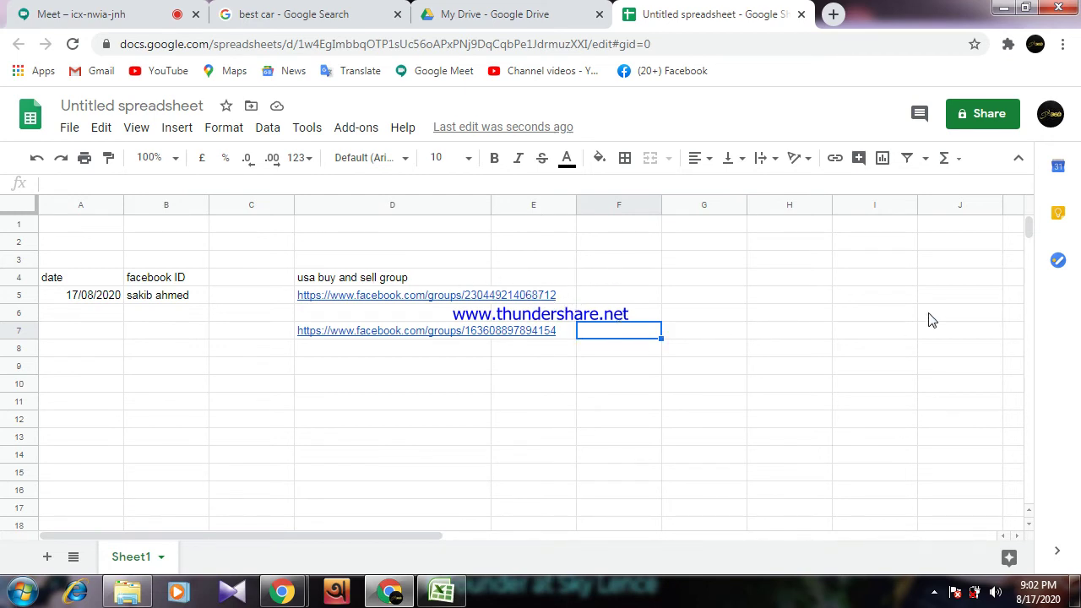
pyautogui.scroll(-1, 156, 370)
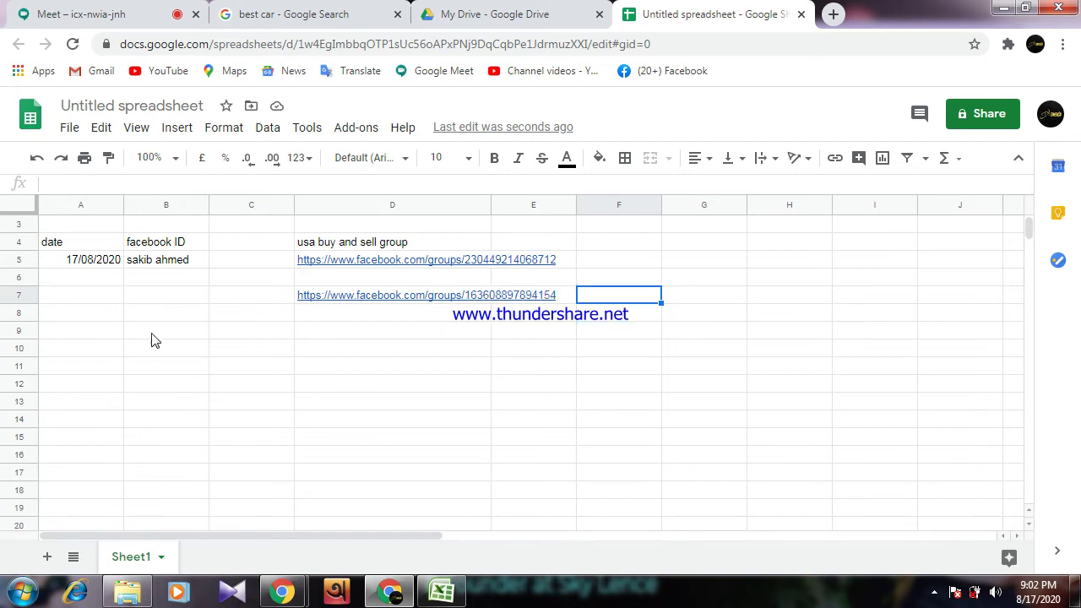
pyautogui.scroll(1, 152, 337)
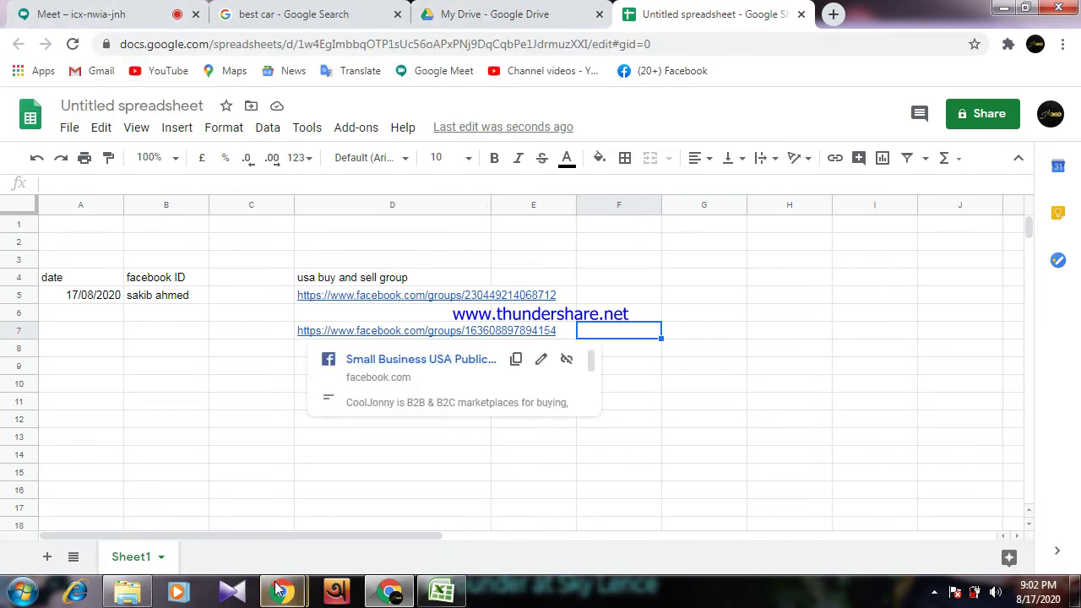
pyautogui.moveTo(283, 591)
pyautogui.moveTo(317, 533)
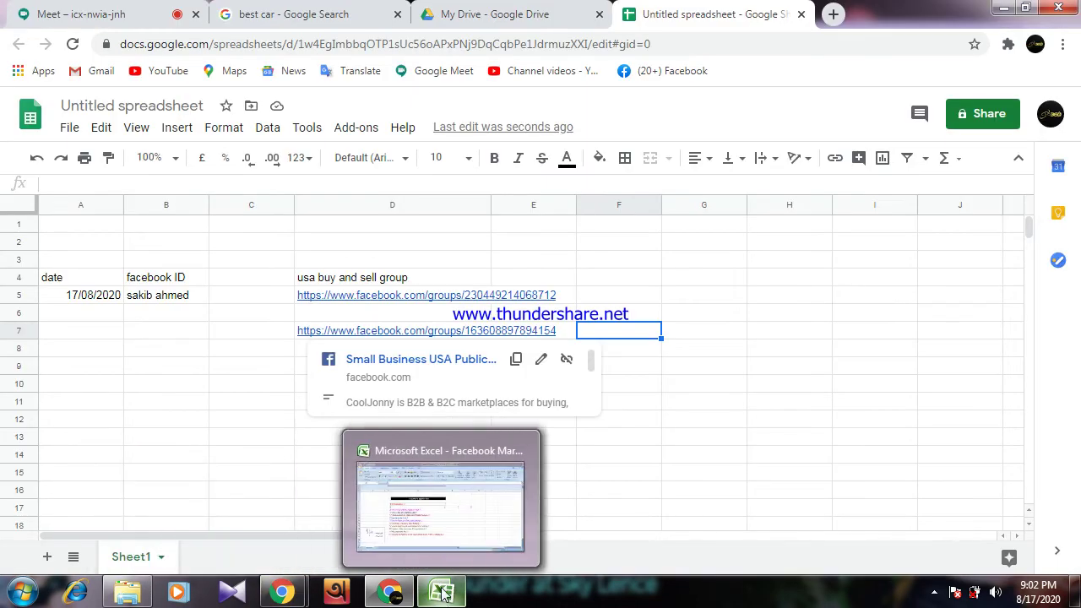
pyautogui.click(441, 593)
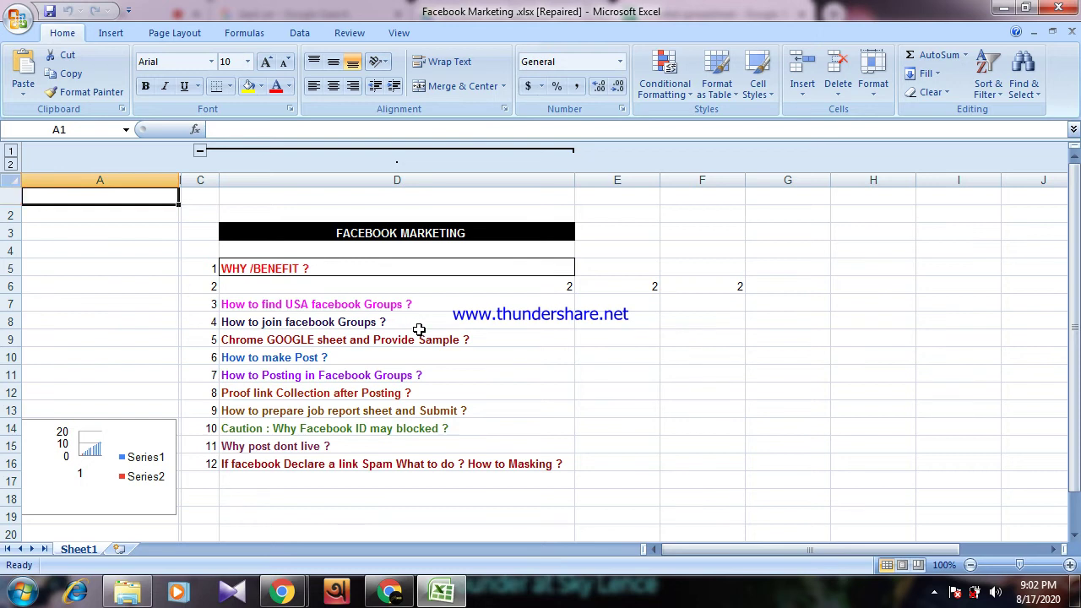
# - Review the Facebook Marketing topic list in Excel, briefly checking the Google Sheets links
pyautogui.scroll(-1, 419, 329)
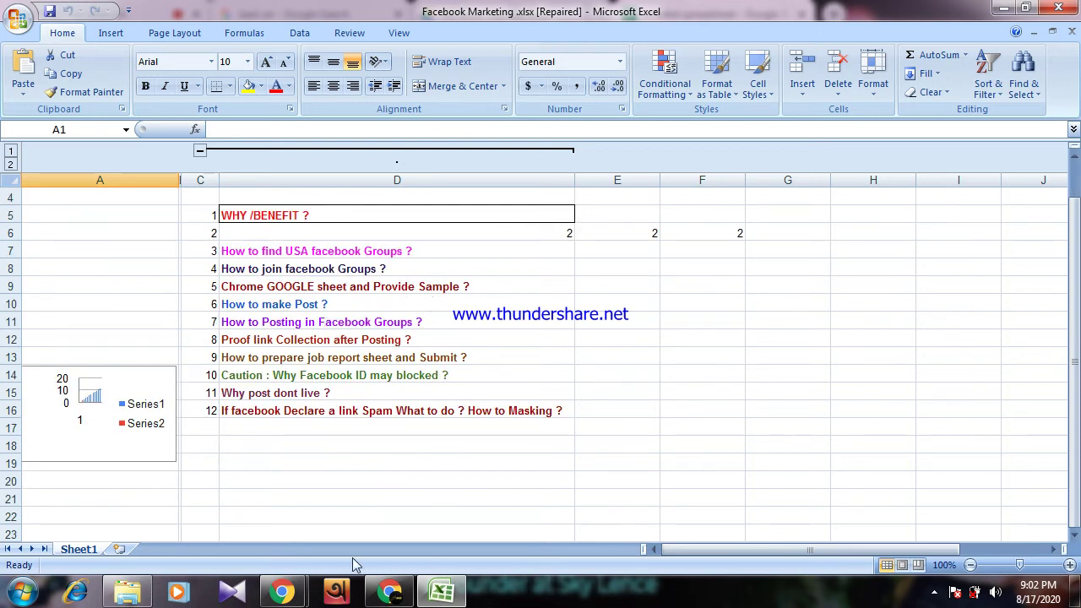
pyautogui.moveTo(380, 591)
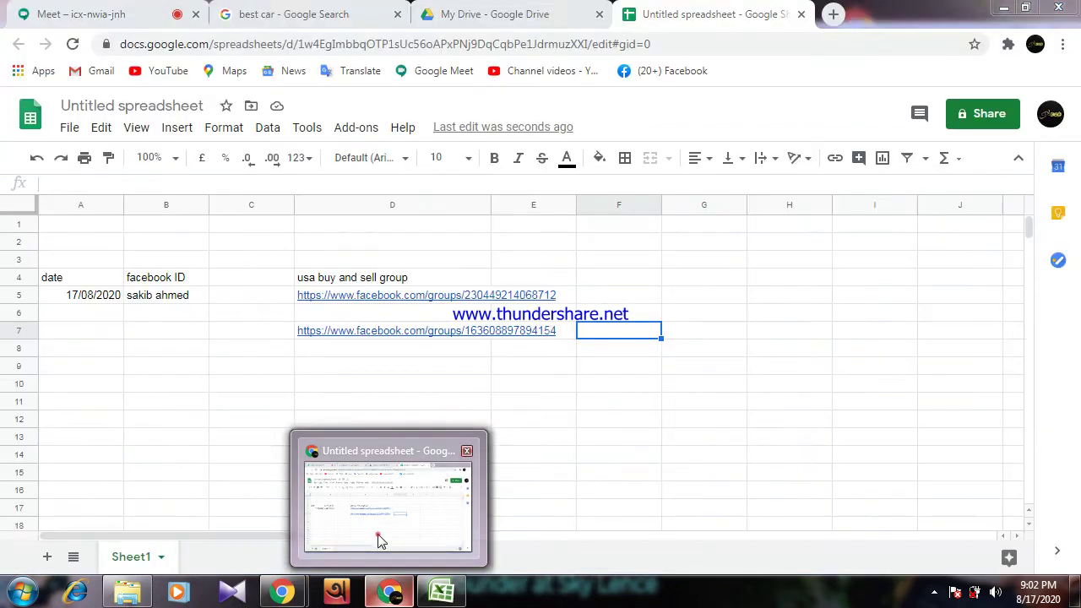
pyautogui.click(378, 535)
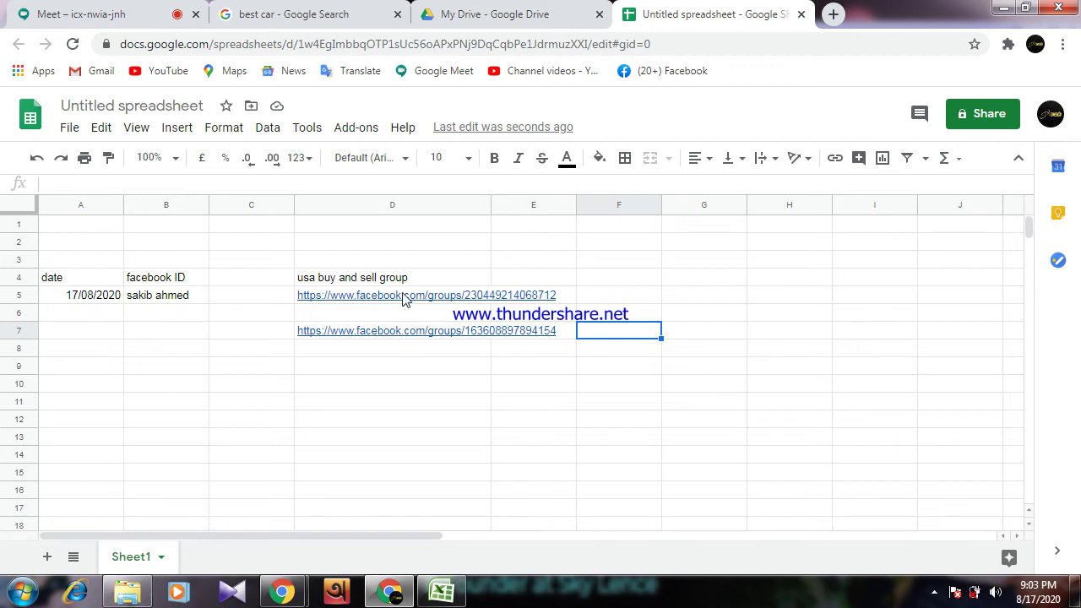
pyautogui.moveTo(408, 301)
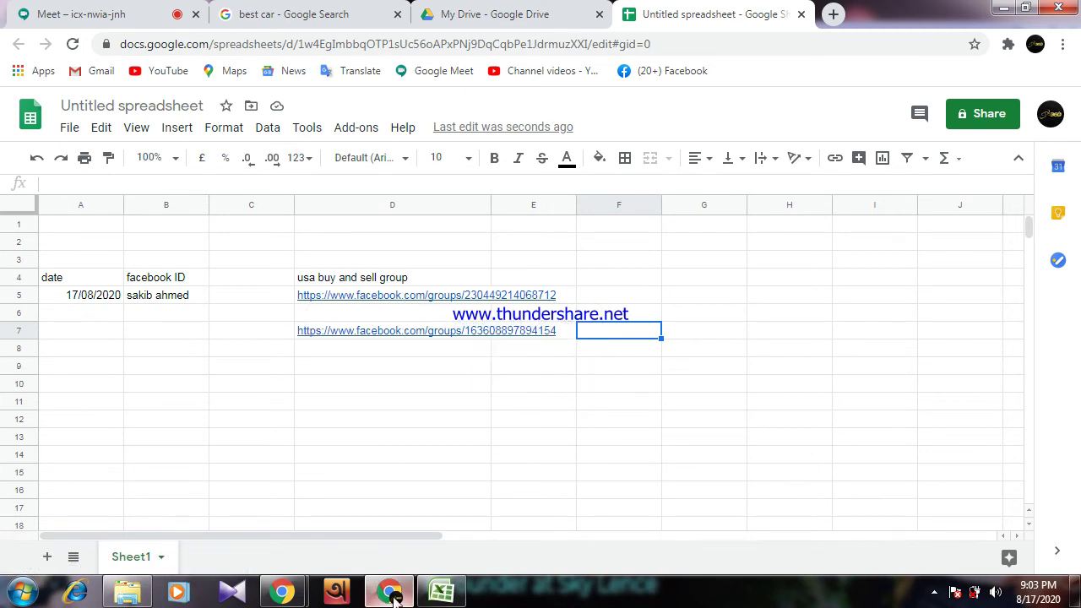
pyautogui.moveTo(437, 591)
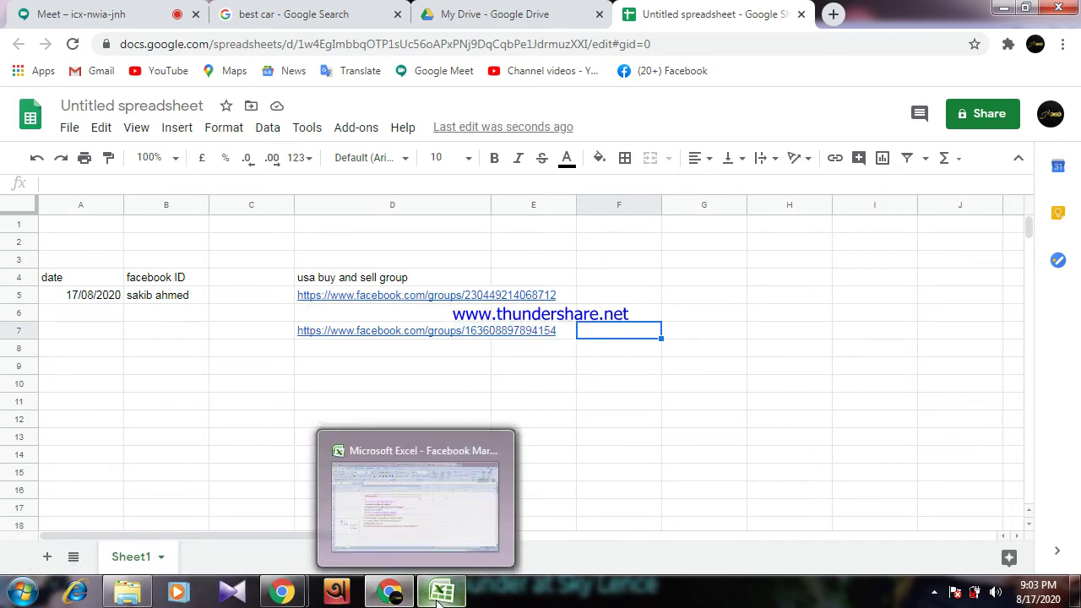
pyautogui.click(423, 533)
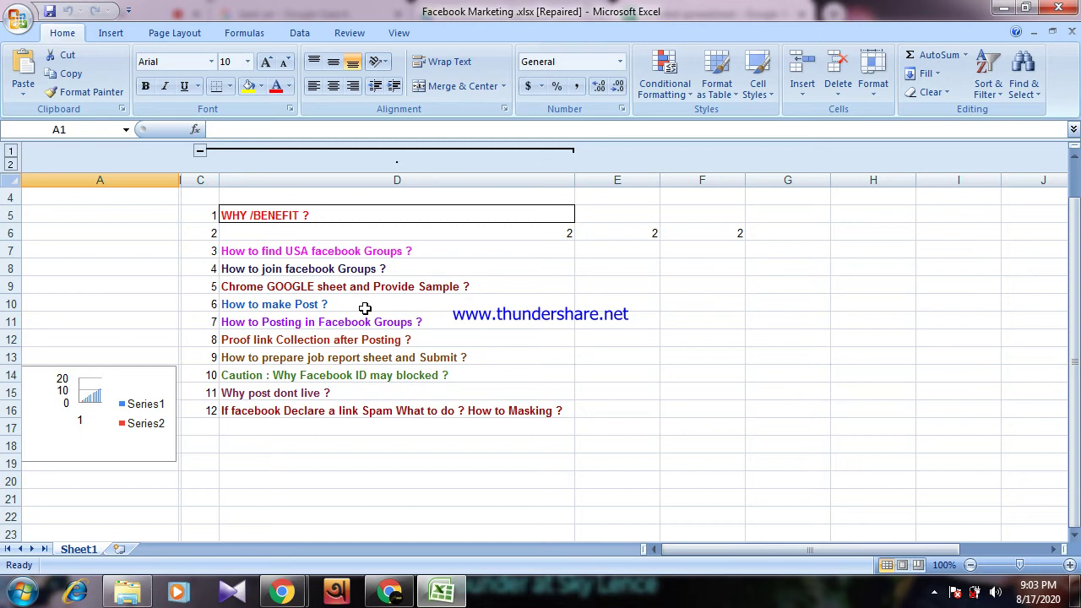
# - Bring up the Small Business USA Facebook group page in Chrome
pyautogui.moveTo(396, 596)
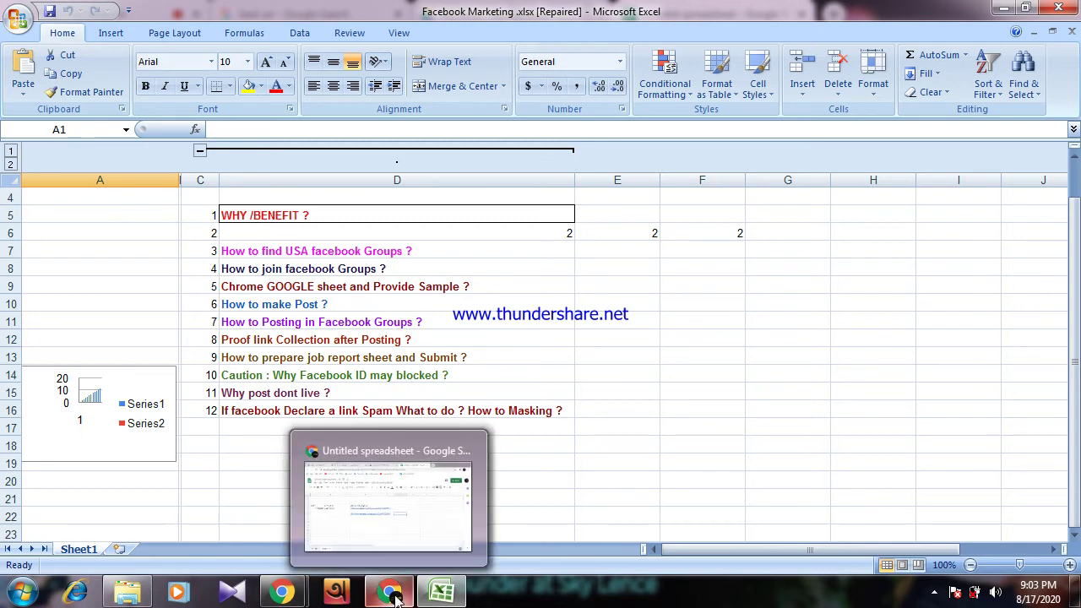
pyautogui.moveTo(281, 593)
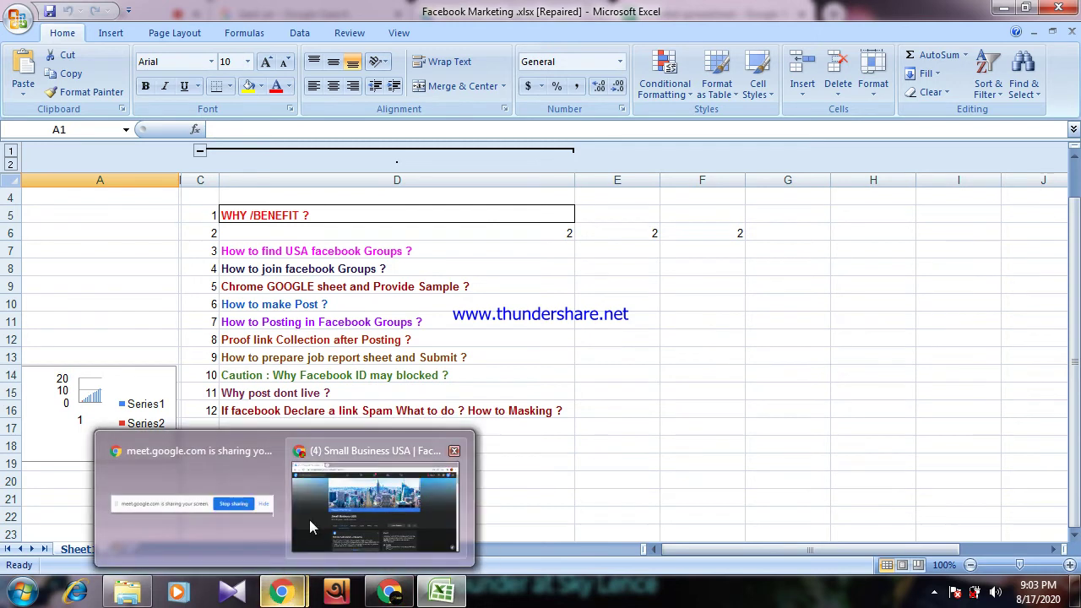
pyautogui.click(304, 557)
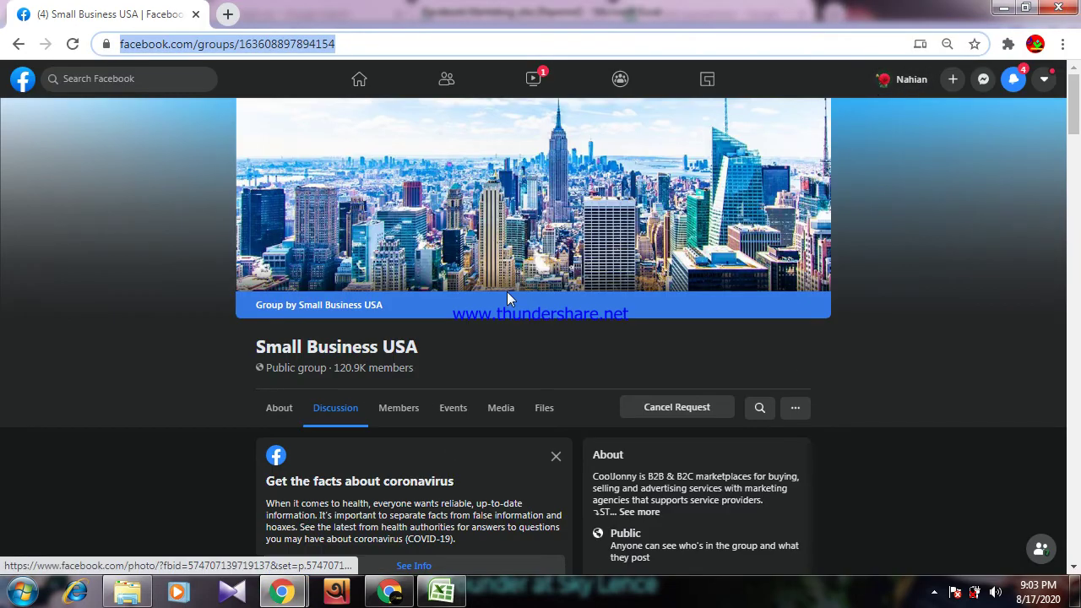
# - Go to your Facebook profile, start a new timeline post, and open a new browser tab
pyautogui.click(908, 79)
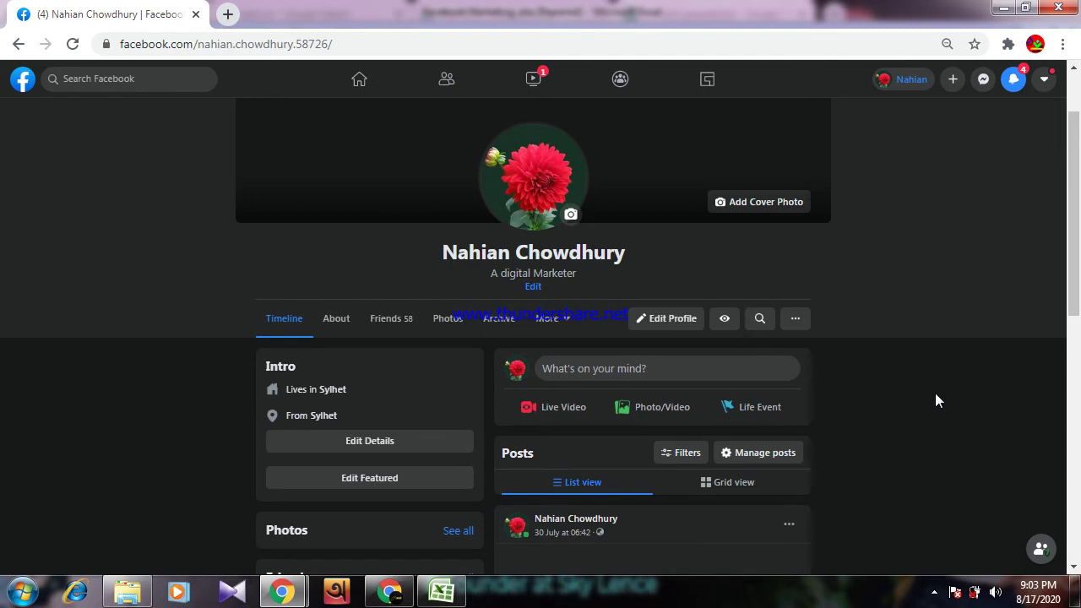
pyautogui.scroll(-2, 749, 454)
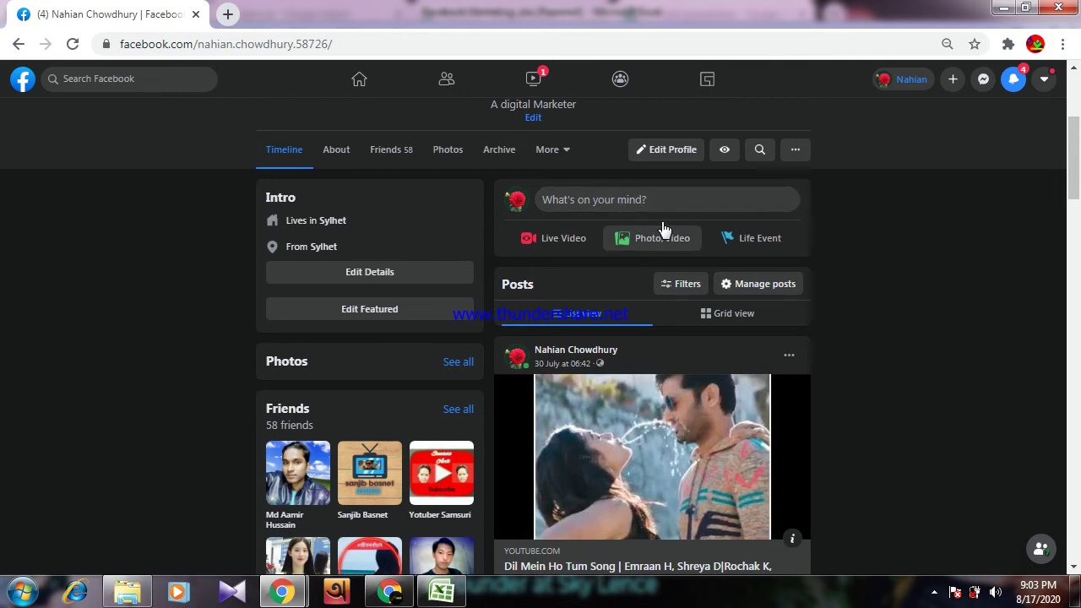
pyautogui.click(616, 199)
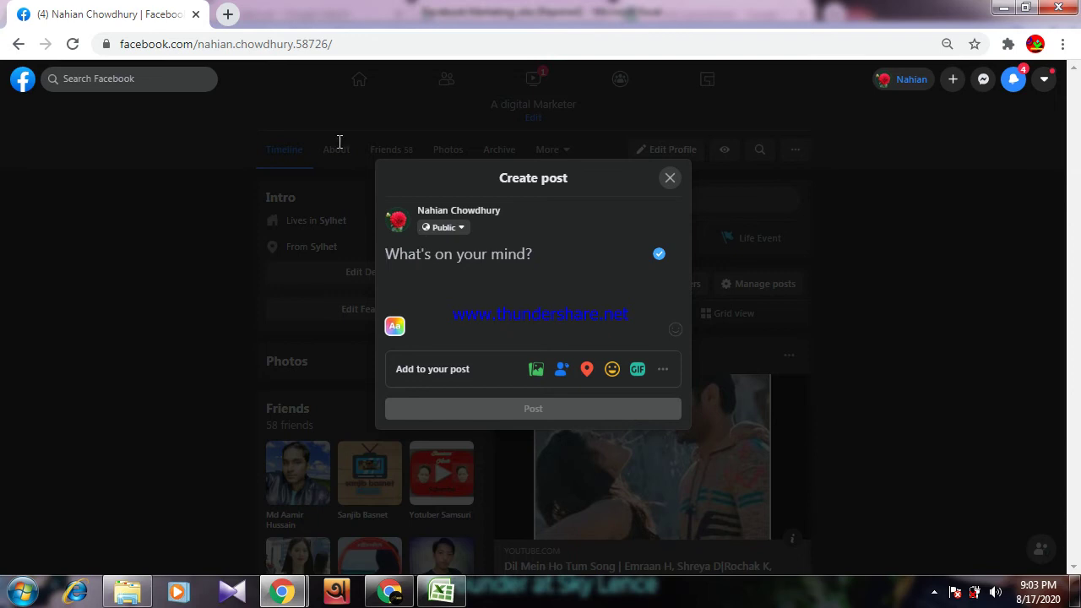
pyautogui.click(230, 12)
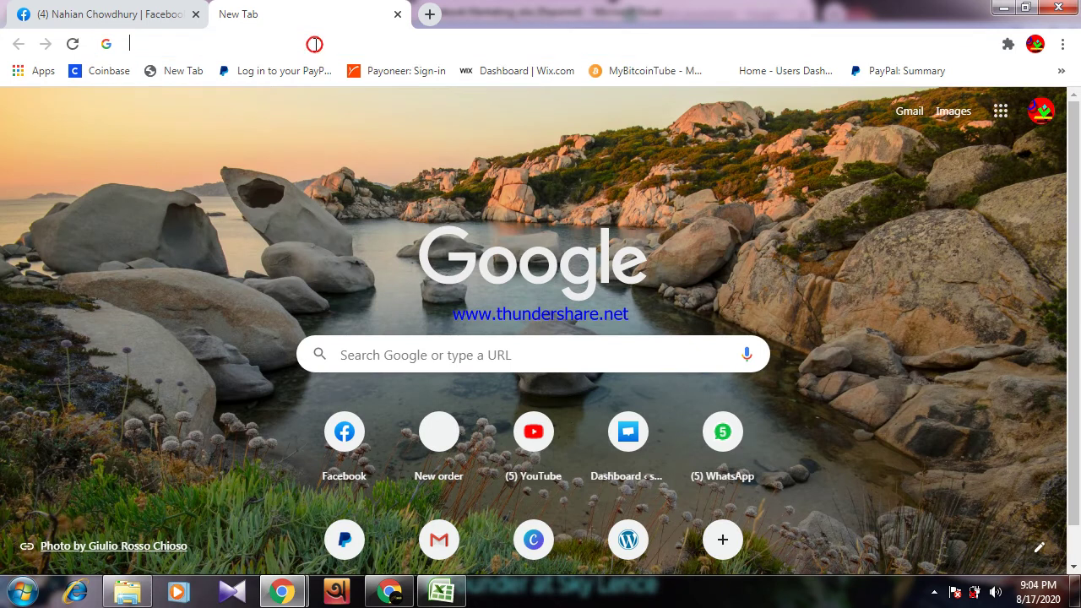
# - Attach images.jpg, the ORDER NOW image, to the Facebook draft post
pyautogui.click(315, 44)
pyautogui.click(88, 7)
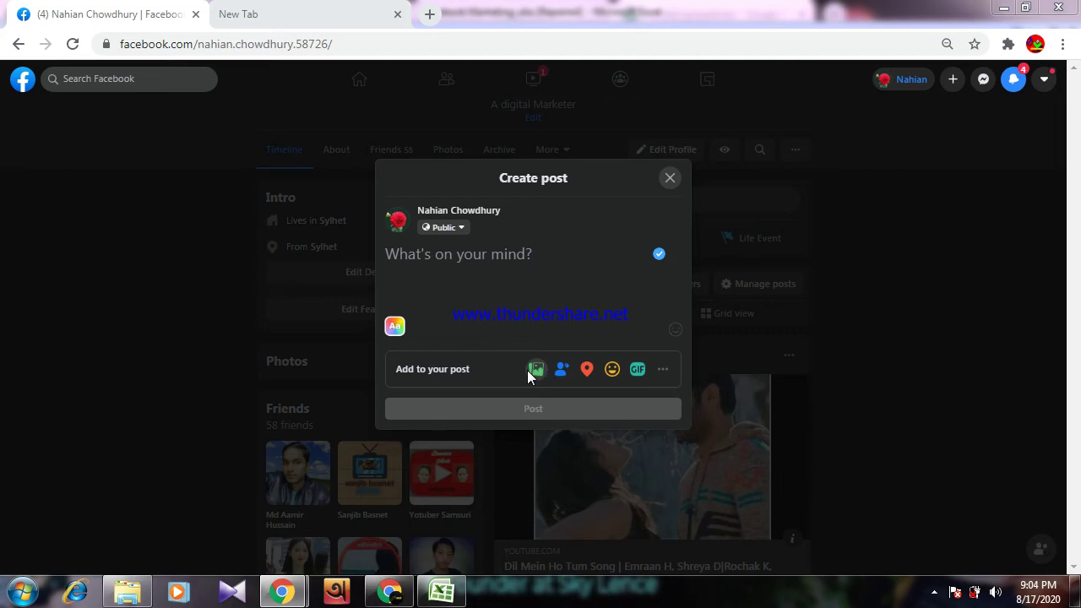
pyautogui.click(536, 373)
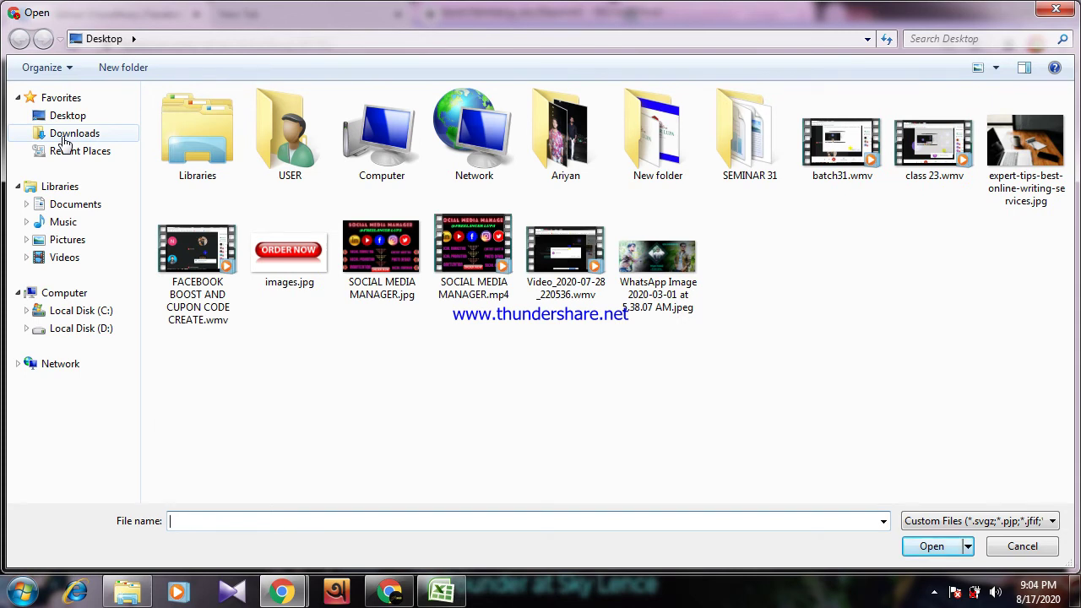
pyautogui.click(291, 255)
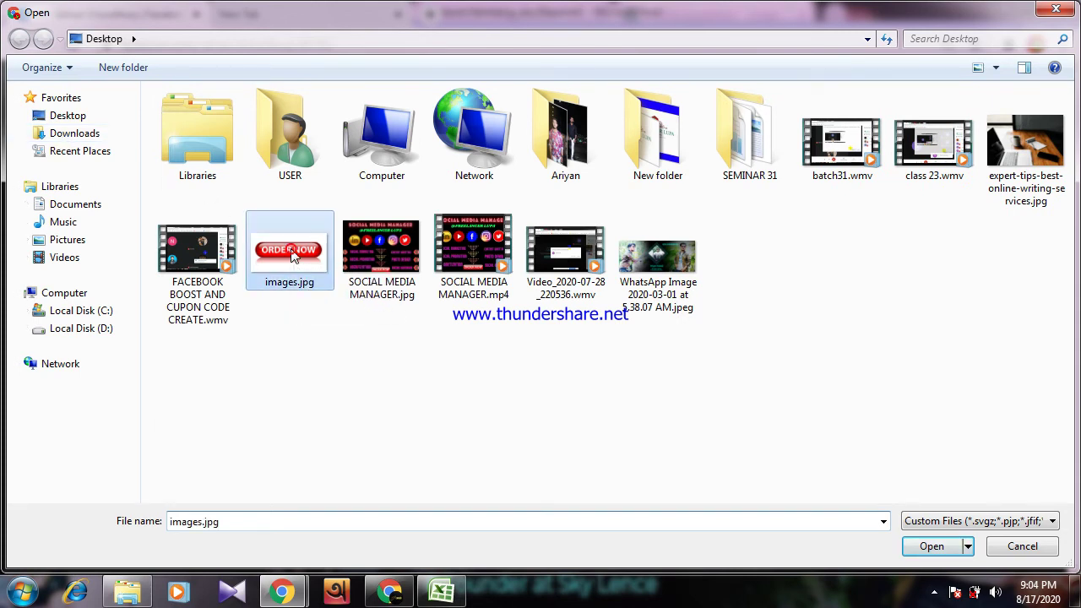
pyautogui.click(931, 546)
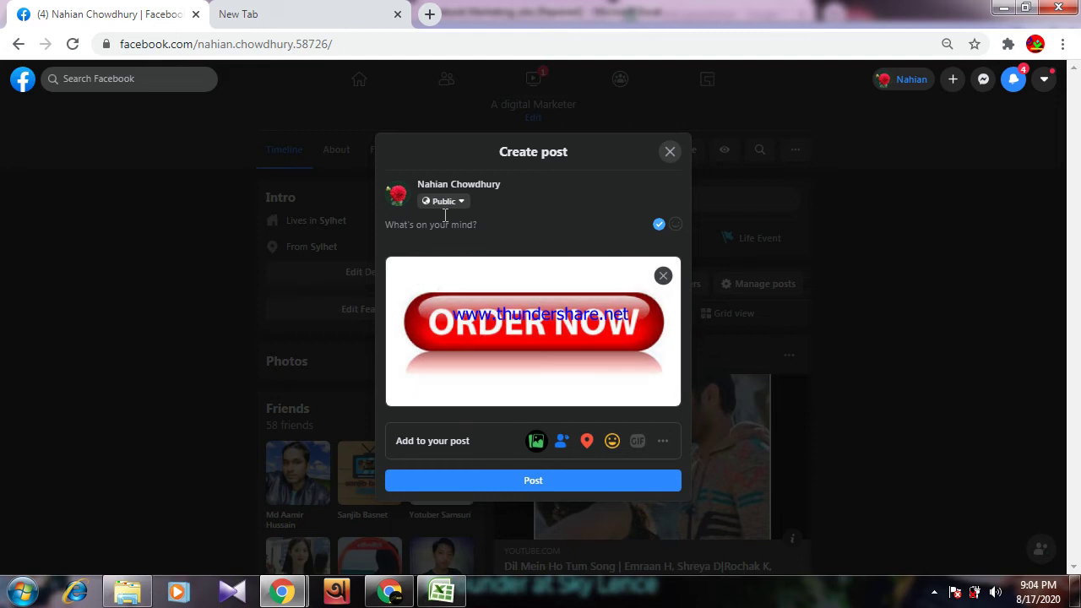
pyautogui.moveTo(516, 298)
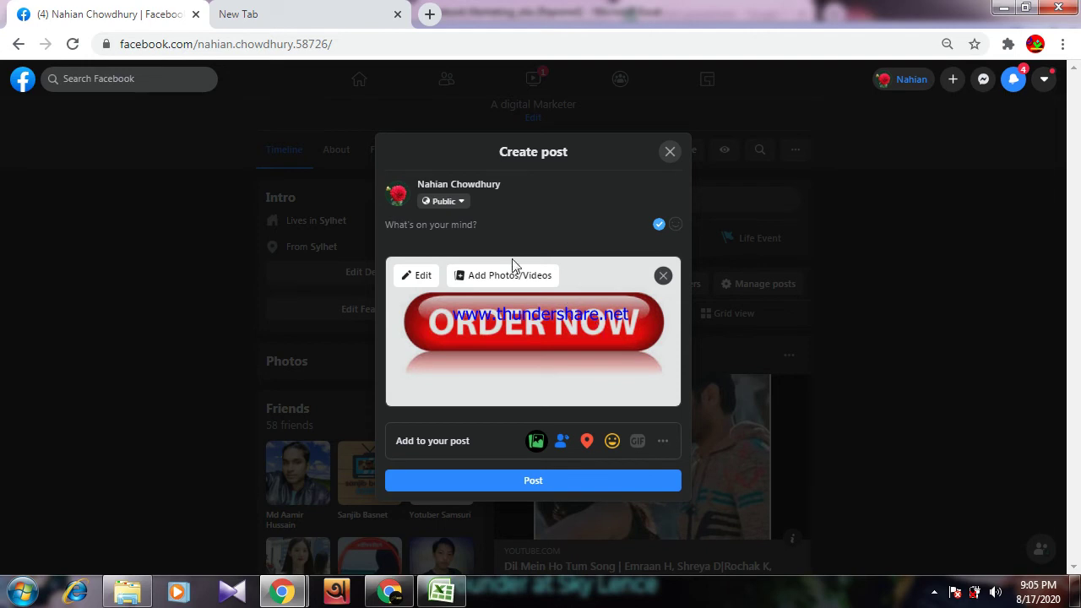
pyautogui.click(333, 8)
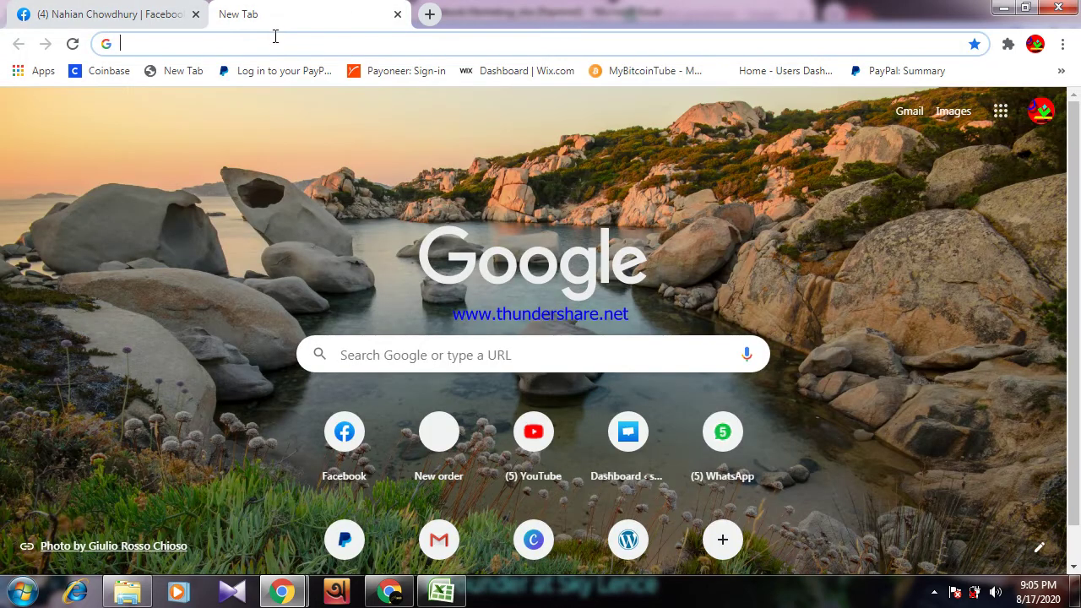
pyautogui.click(274, 37)
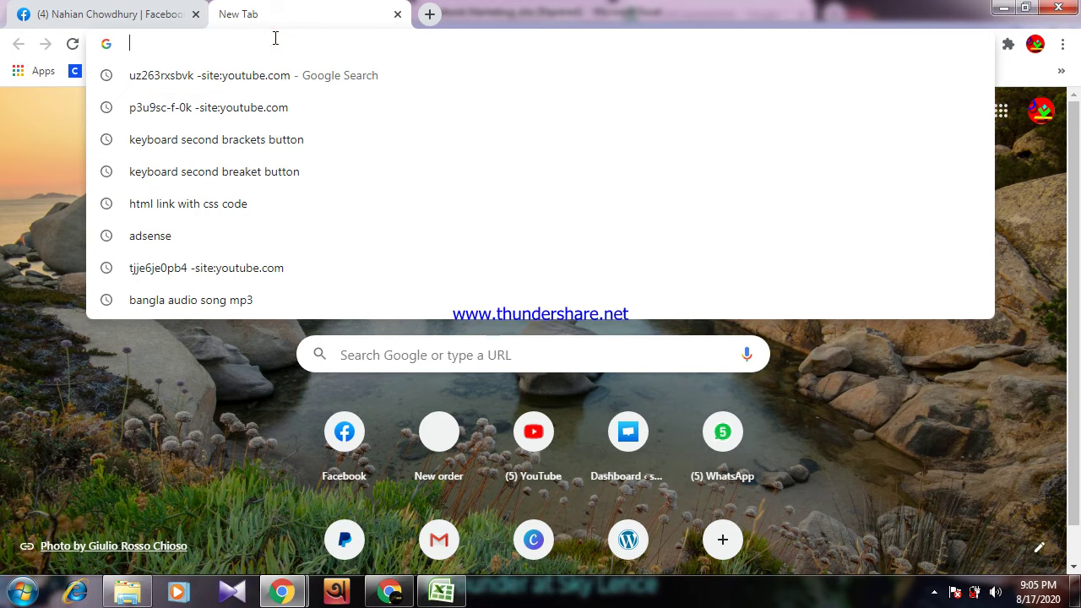
pyautogui.write('www')
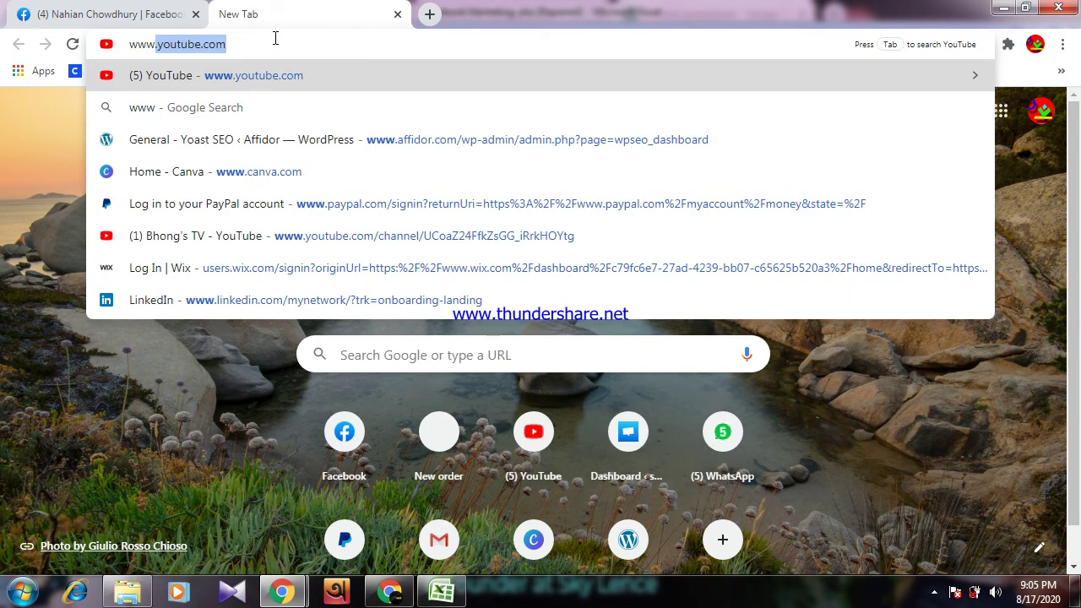
pyautogui.write('.toyota')
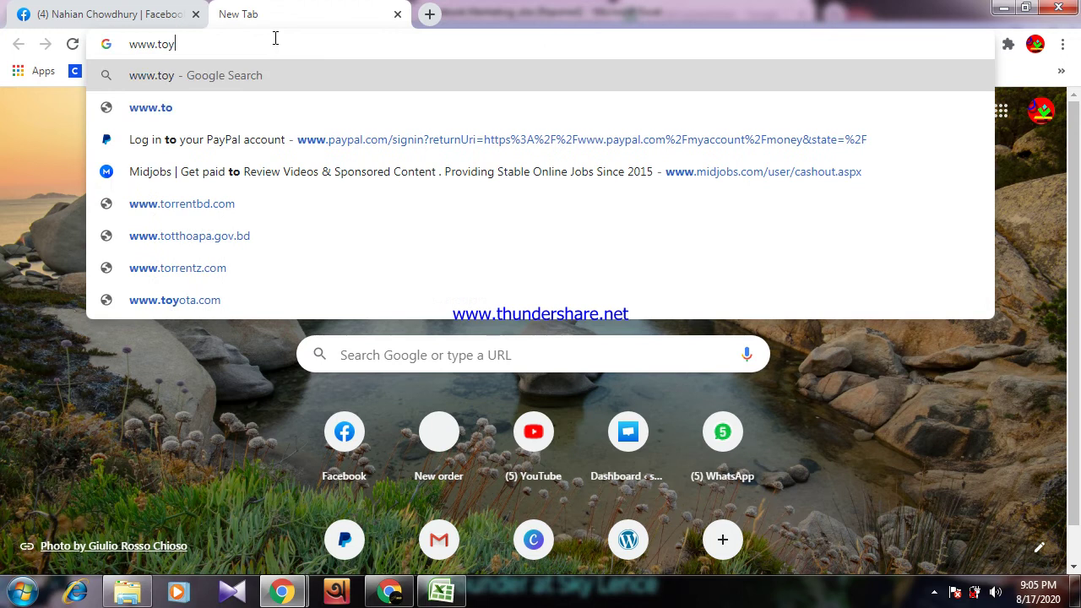
pyautogui.write('.com')
pyautogui.press('Return')
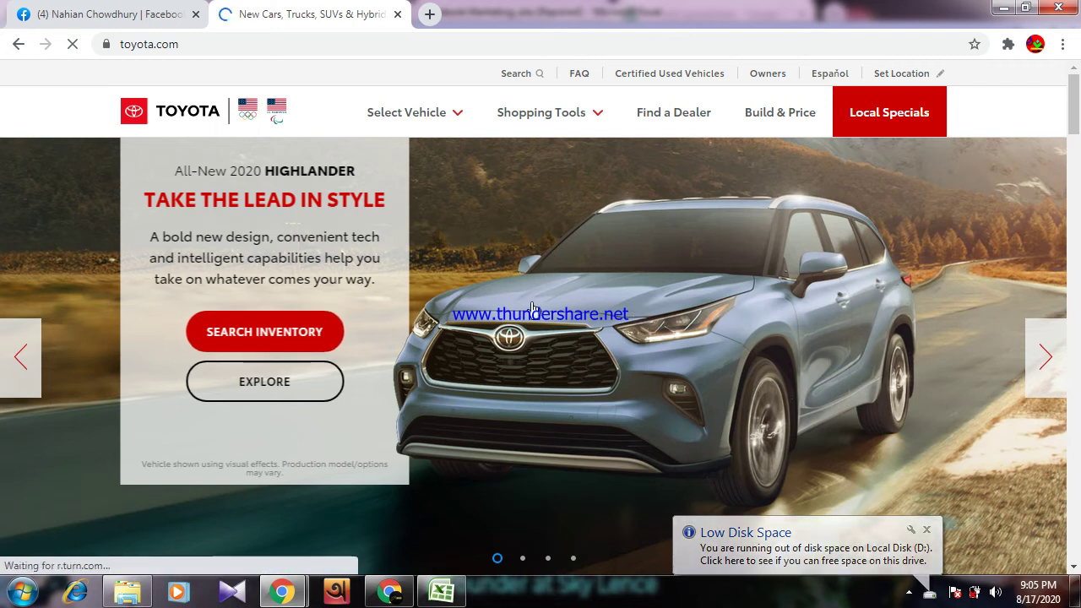
pyautogui.scroll(-3, 525, 328)
pyautogui.scroll(-2, 506, 330)
pyautogui.scroll(-9, 518, 244)
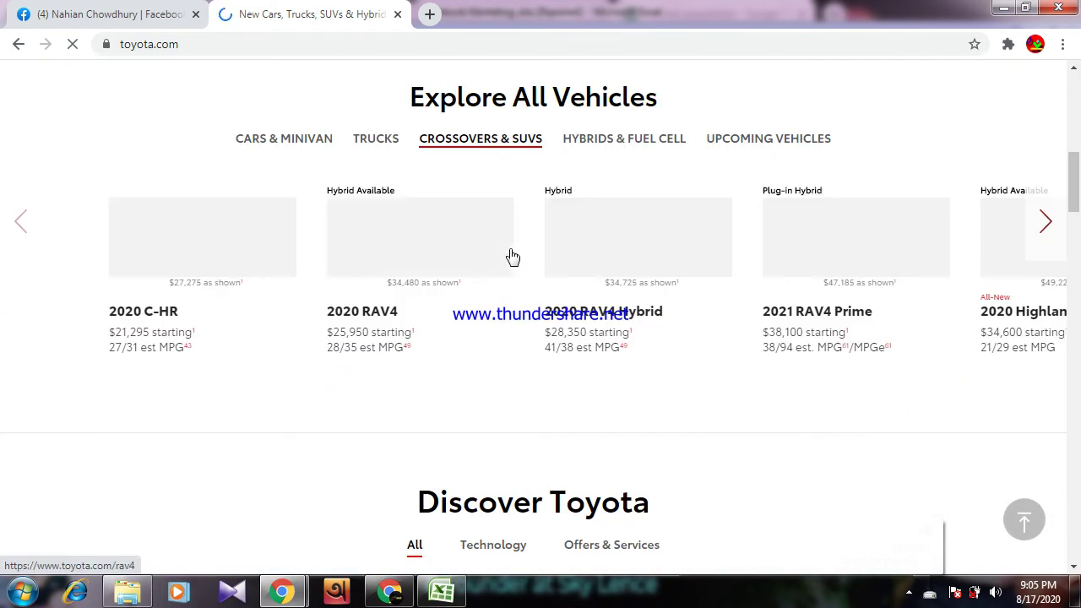
pyautogui.scroll(-5, 494, 267)
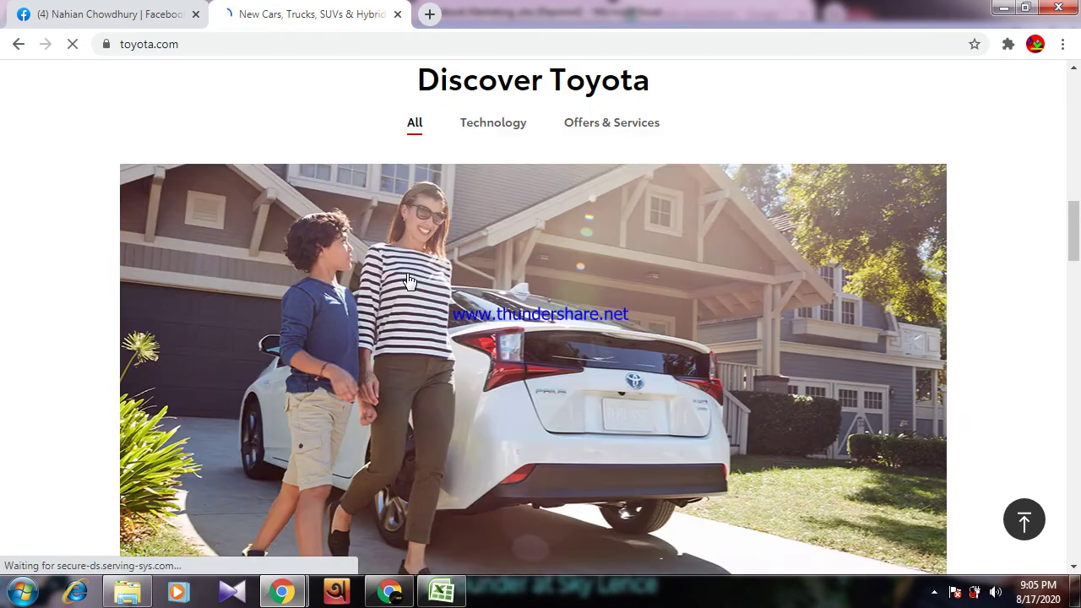
pyautogui.scroll(-1, 413, 270)
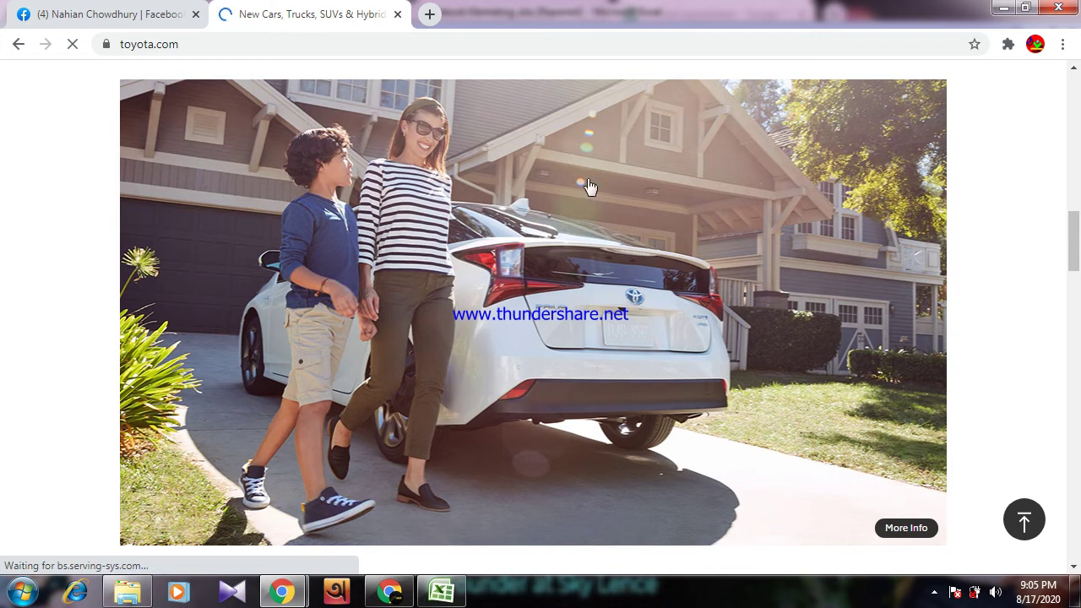
pyautogui.rightClick(554, 190)
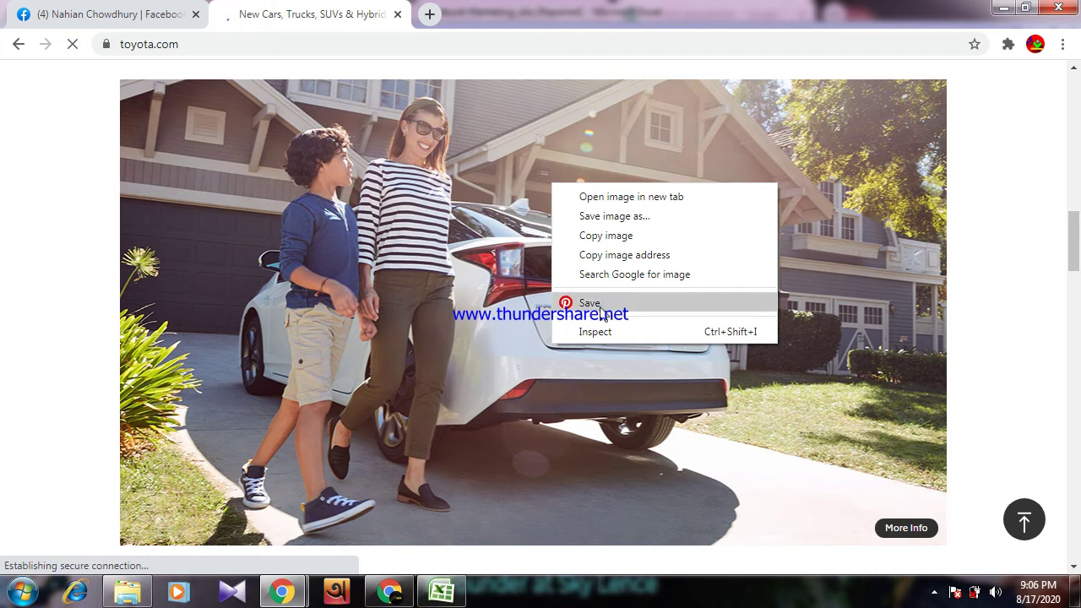
# - Save the Toyota family-car photo to the Desktop as PRS_MY19_0074_V001.webp
pyautogui.click(592, 219)
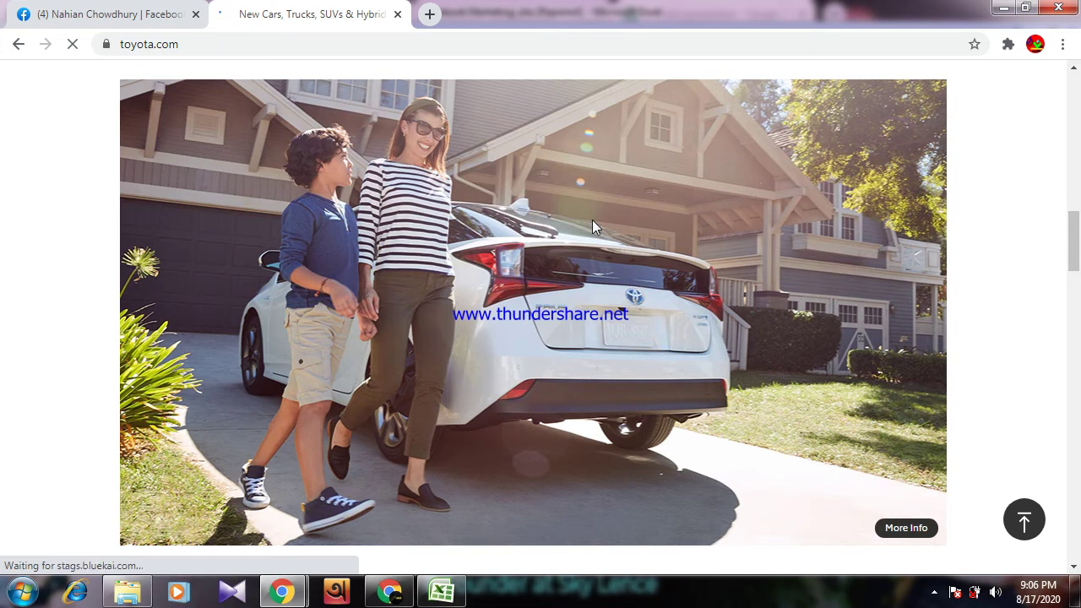
pyautogui.rightClick(495, 194)
pyautogui.click(668, 203)
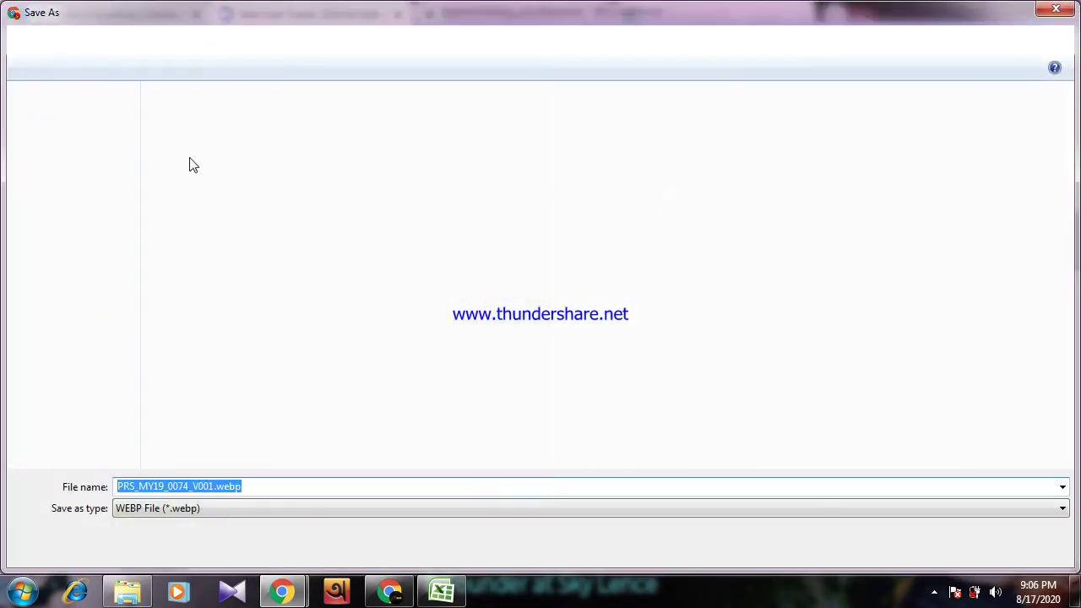
pyautogui.click(66, 116)
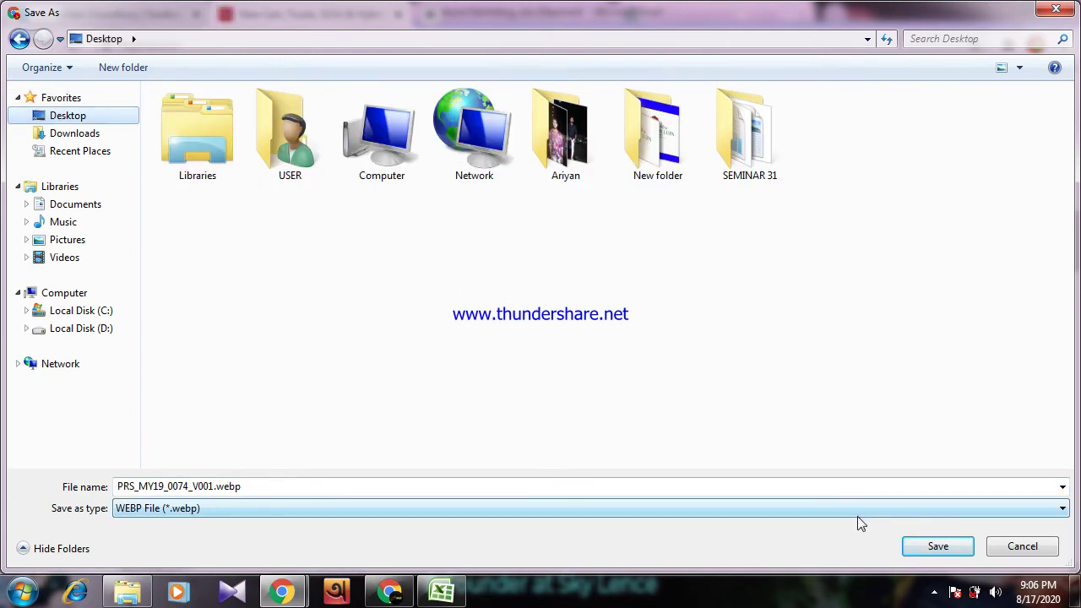
pyautogui.click(940, 547)
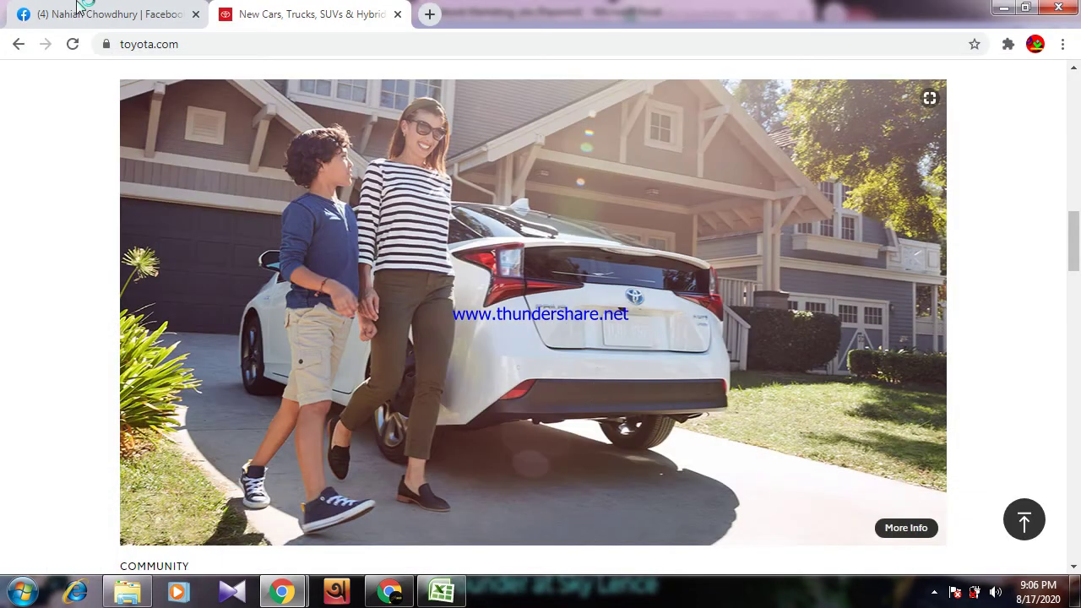
pyautogui.click(85, 11)
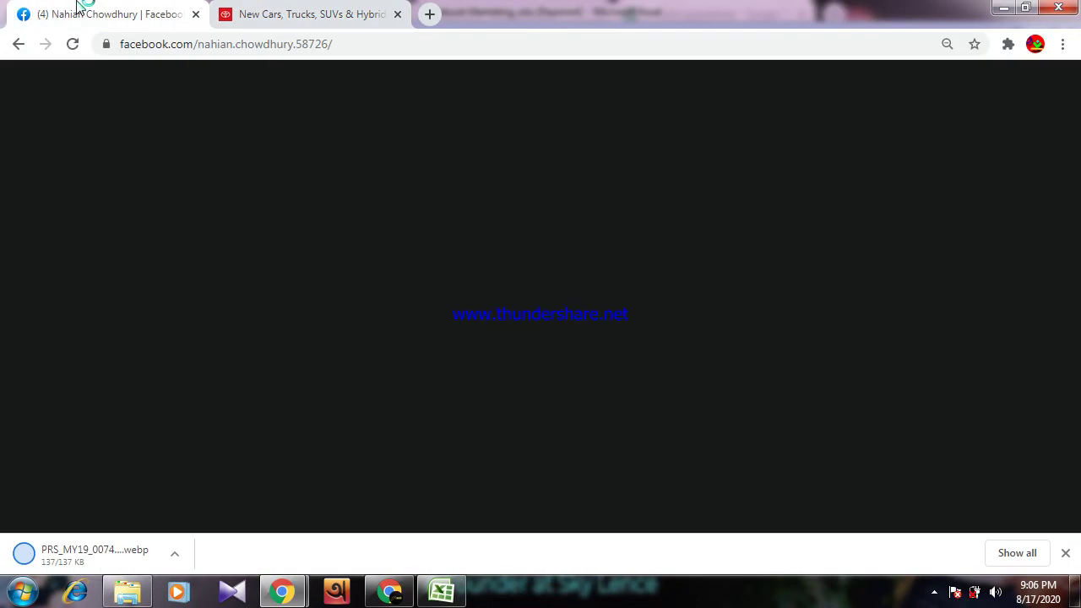
# - Remove the ORDER NOW image attachment from the Facebook draft post
pyautogui.click(299, 15)
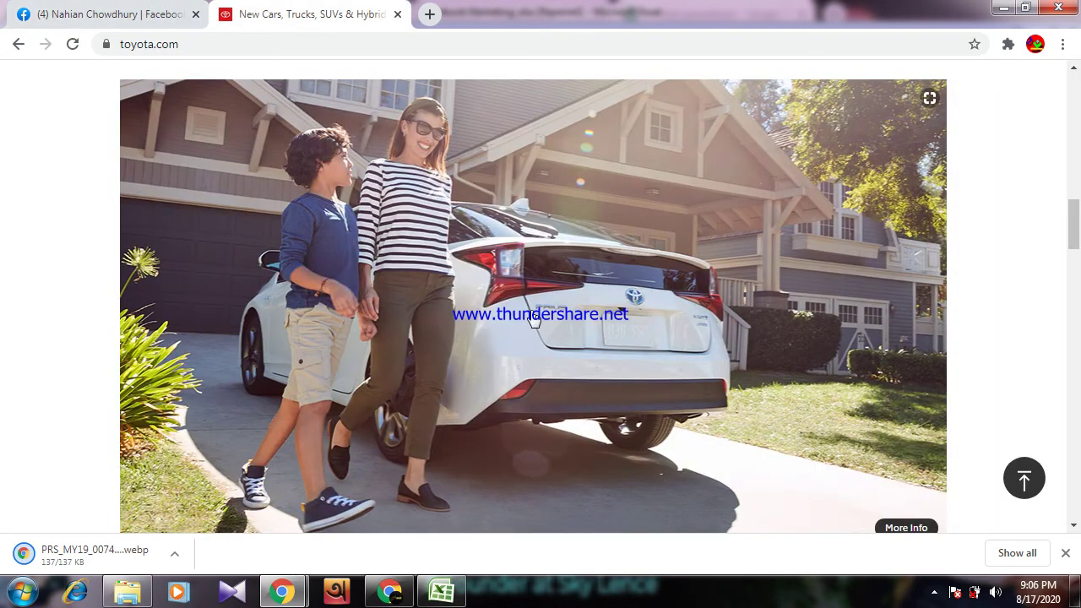
pyautogui.click(131, 14)
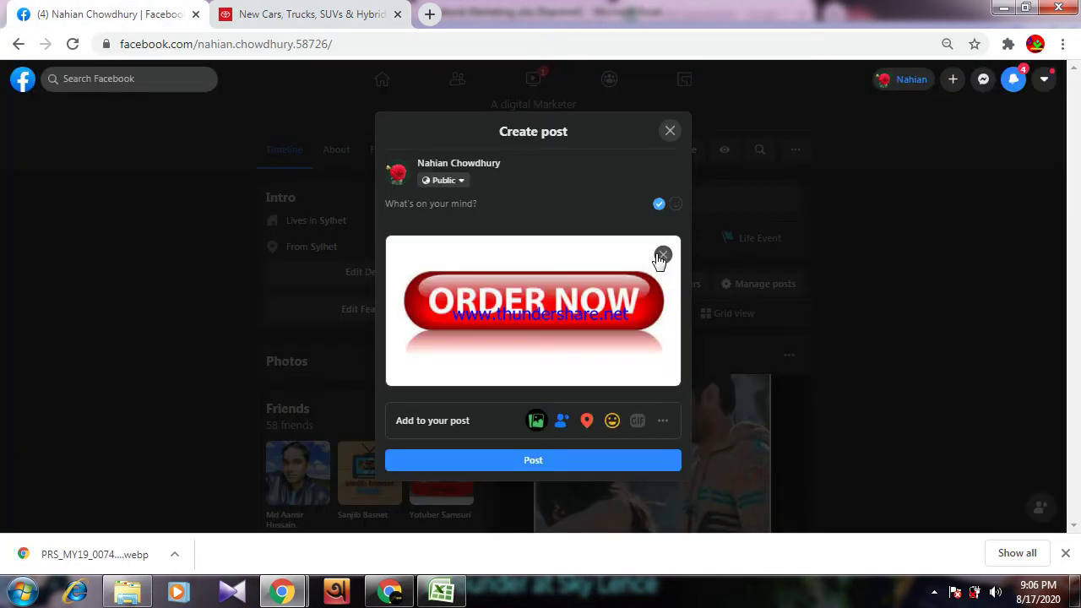
pyautogui.click(664, 255)
pyautogui.click(484, 257)
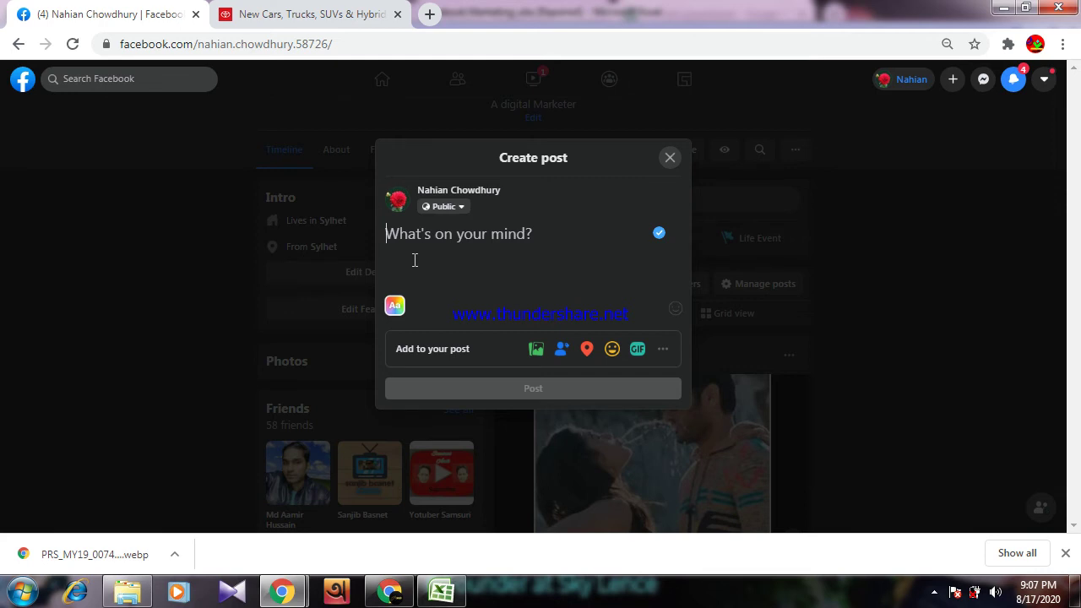
# - Write the post text 'I use this car. Its very amazing. Any one can try its a best car. Lets buy'
pyautogui.write('I')
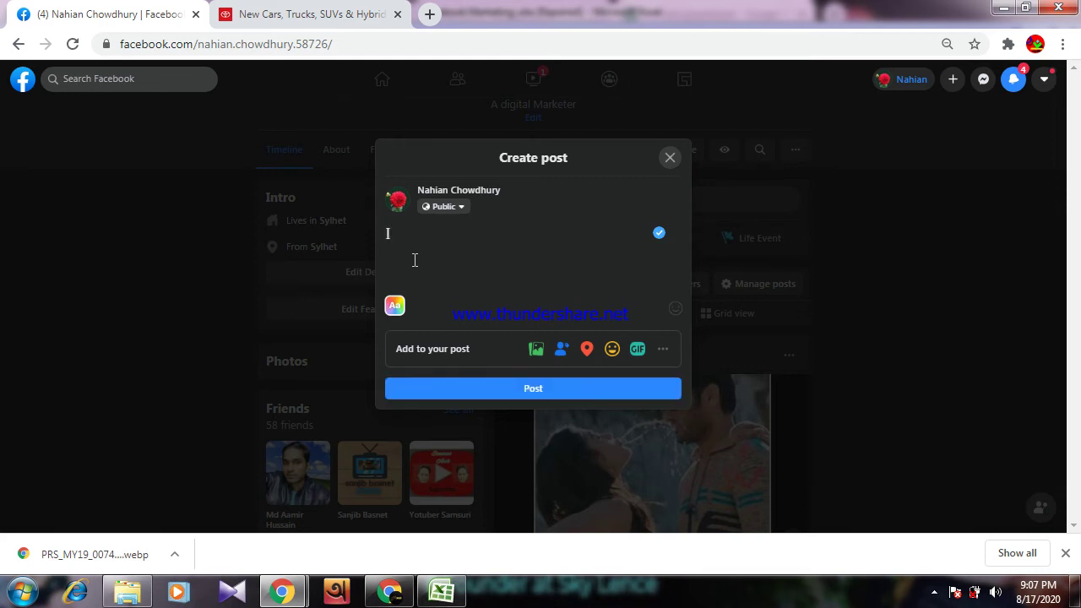
pyautogui.write(' show the full')
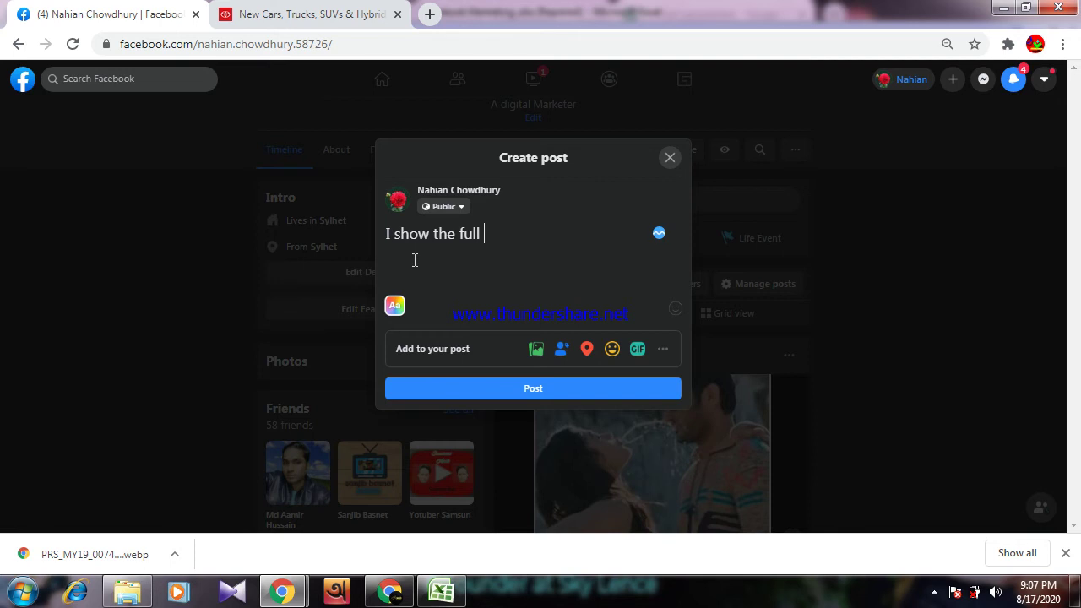
pyautogui.press('BackSpace')
pyautogui.press('BackSpace')
pyautogui.press('BackSpace')
pyautogui.press('BackSpace')
pyautogui.press('BackSpace')
pyautogui.press('BackSpace')
pyautogui.press('BackSpace')
pyautogui.press('BackSpace')
pyautogui.press('BackSpace')
pyautogui.press('BackSpace')
pyautogui.press('BackSpace')
pyautogui.press('BackSpace')
pyautogui.press('BackSpace')
pyautogui.write('us')
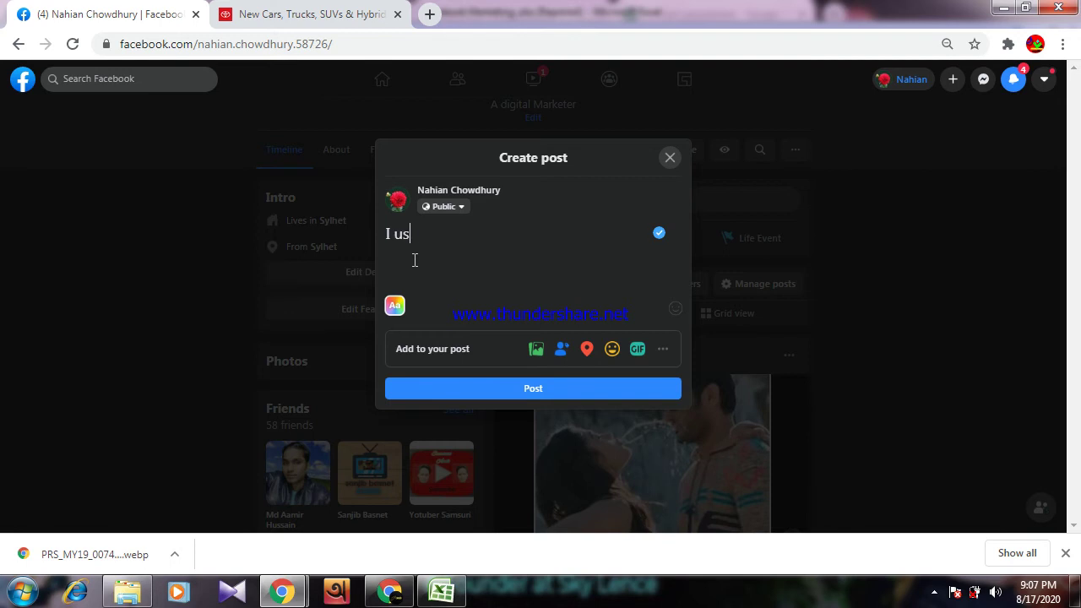
pyautogui.write('e this car. Its very amazing')
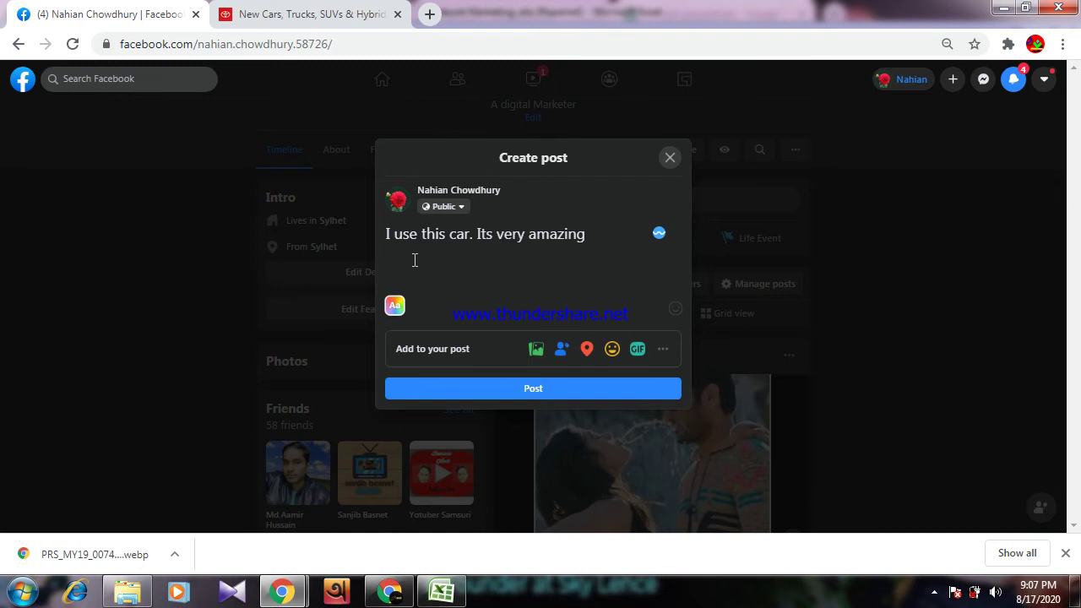
pyautogui.write('. Any one can ')
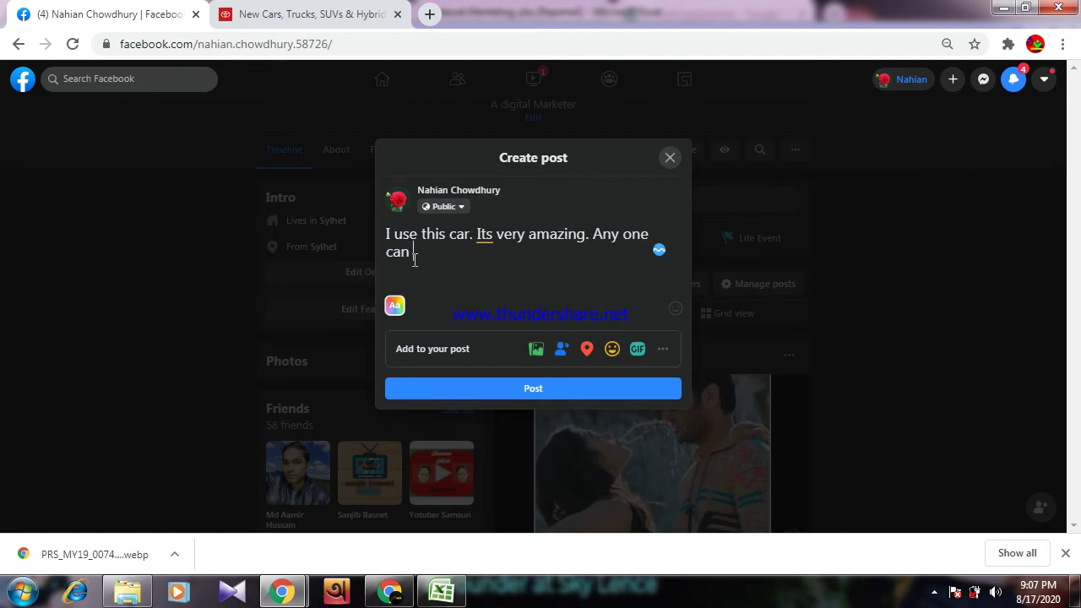
pyautogui.write('try its a best car. ')
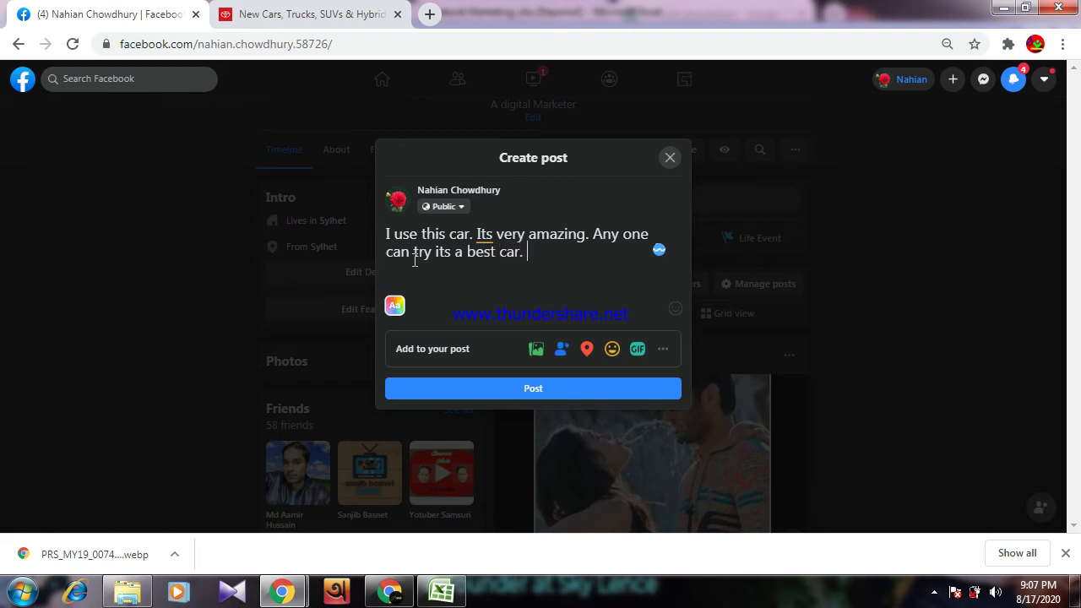
pyautogui.write('Lets buy')
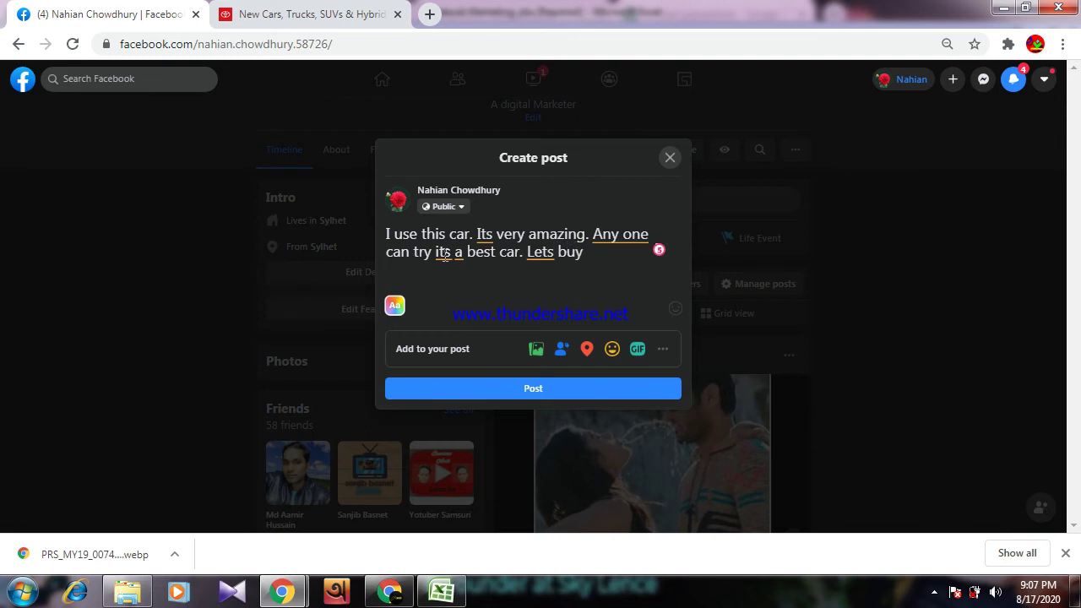
# - Correct 'Lets' to 'Let's' and end the text with '..'
pyautogui.click(553, 252)
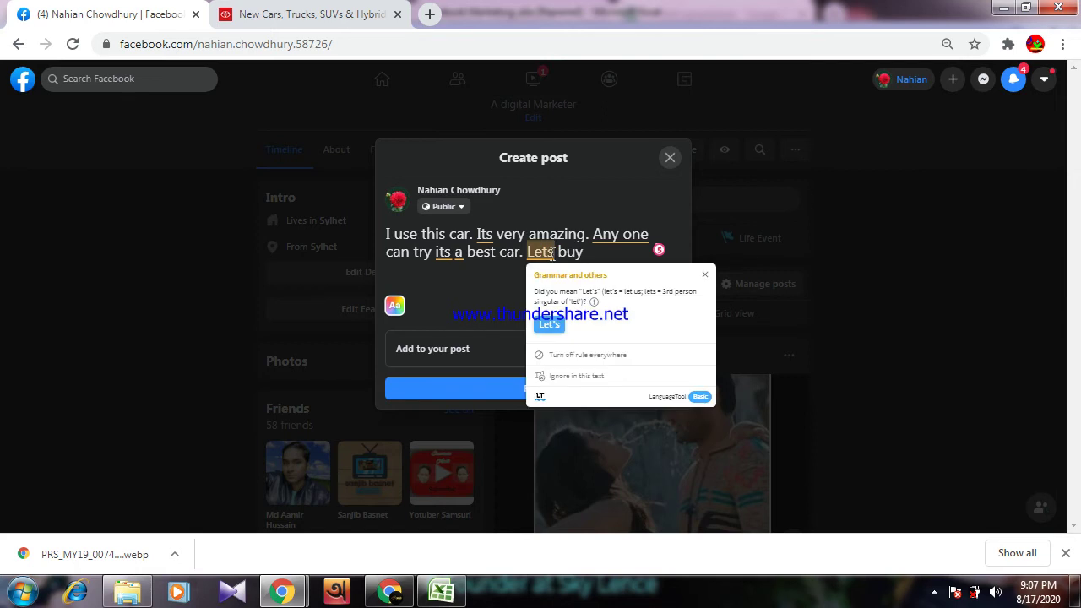
pyautogui.click(546, 325)
pyautogui.click(591, 258)
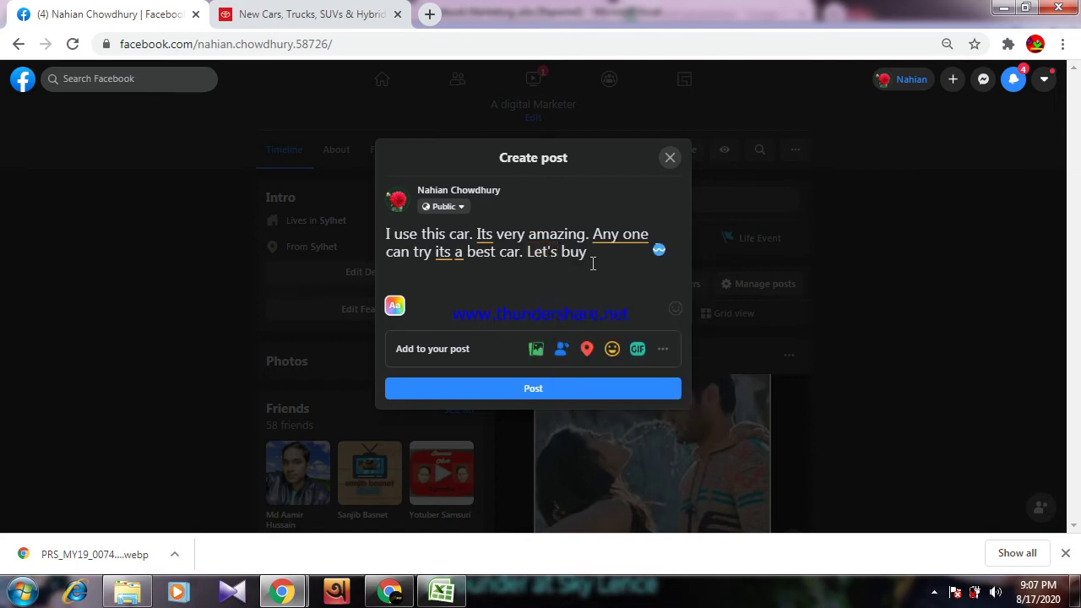
pyautogui.write('..')
pyautogui.click(612, 349)
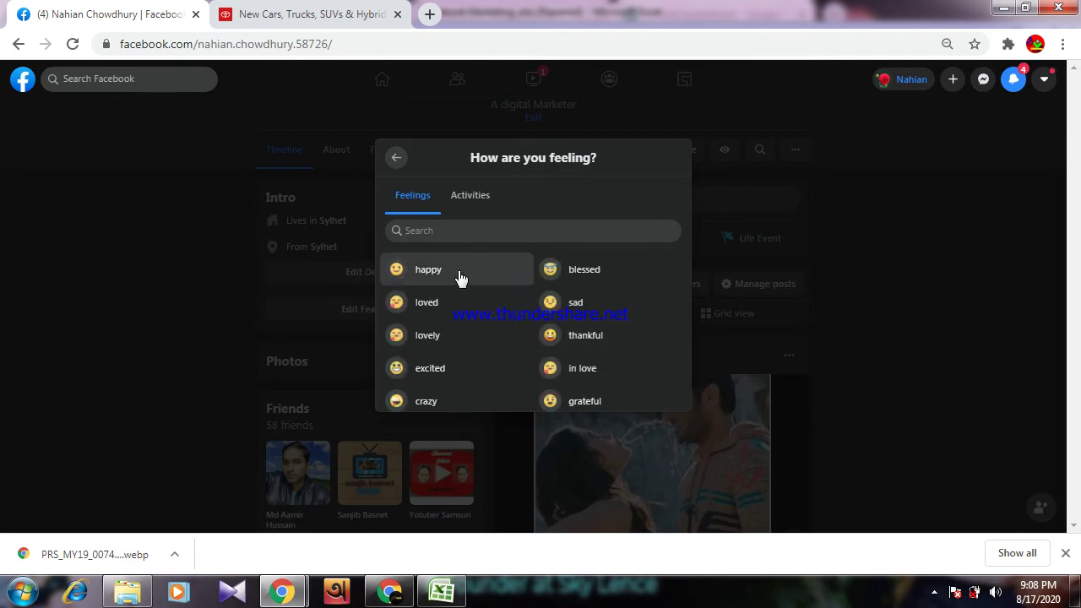
pyautogui.click(452, 272)
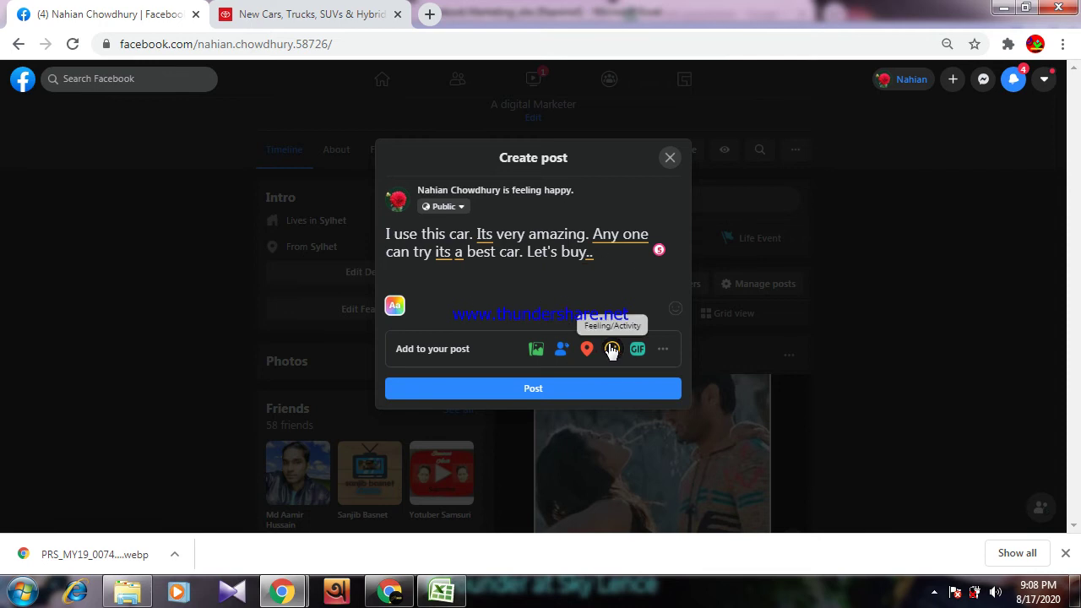
pyautogui.click(612, 349)
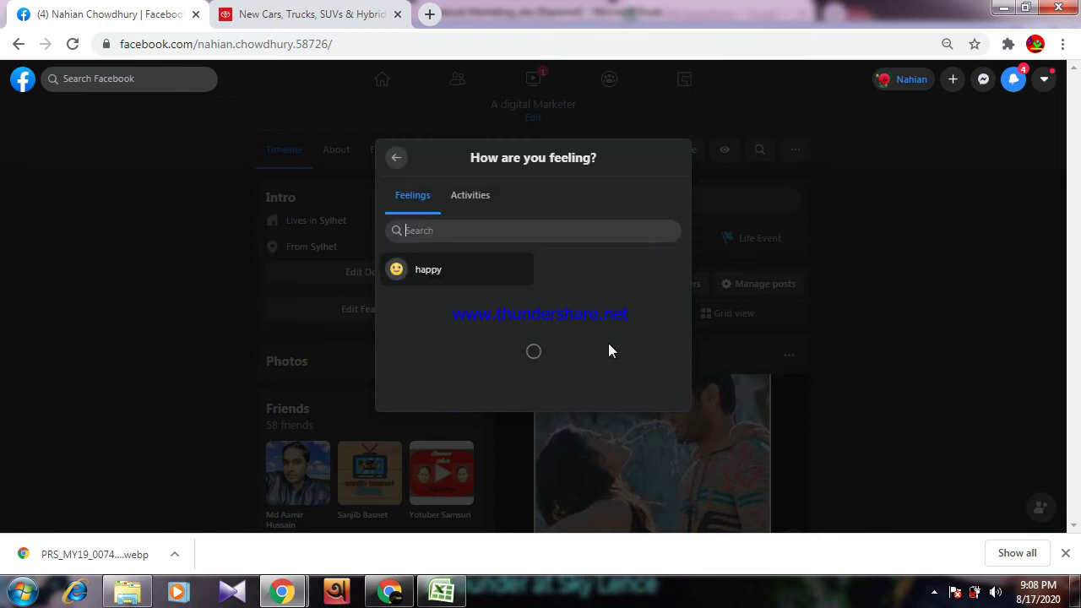
pyautogui.click(404, 269)
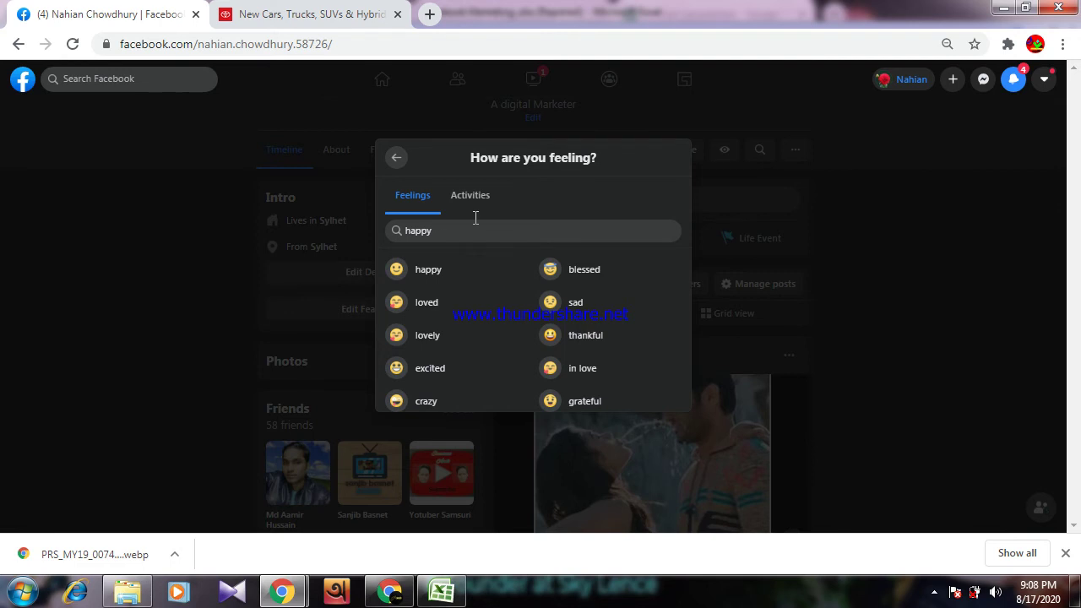
pyautogui.press('Escape')
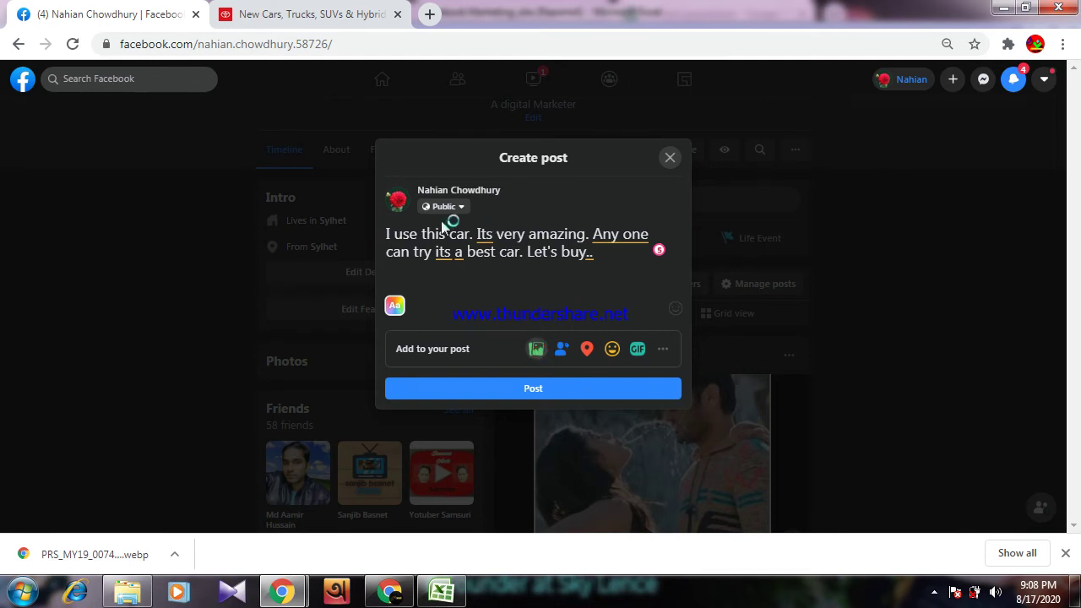
# - Browse the Desktop and Downloads folders for the promo video to attach
pyautogui.click(536, 349)
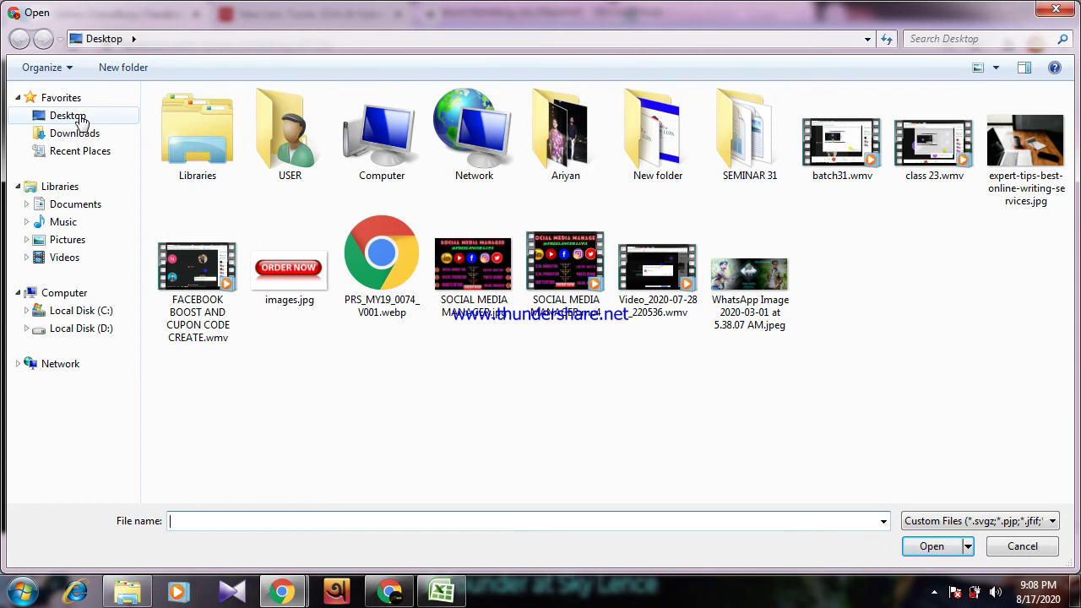
pyautogui.click(82, 121)
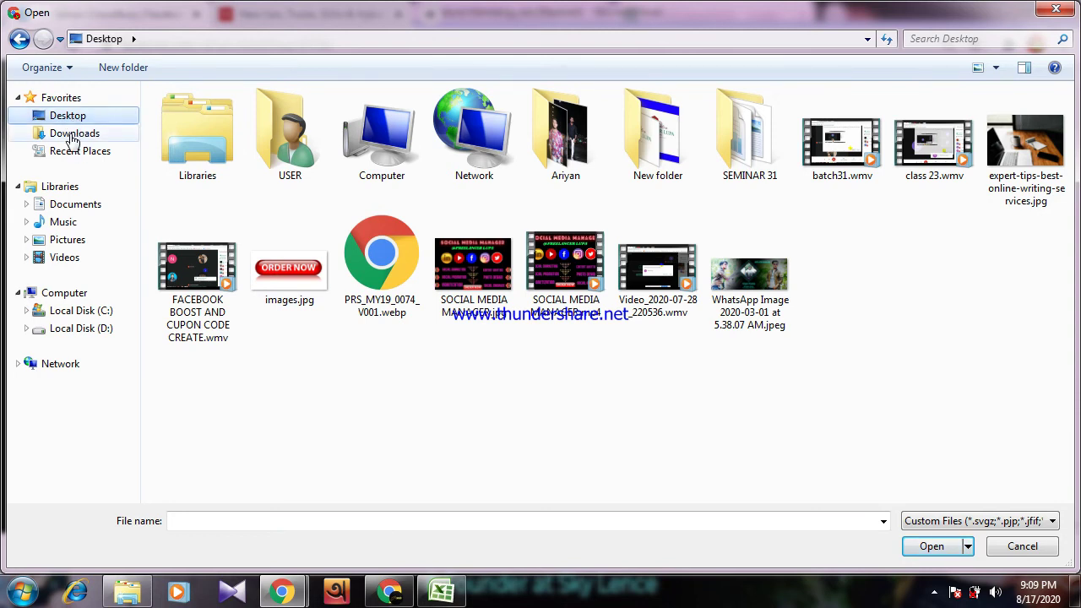
pyautogui.click(73, 135)
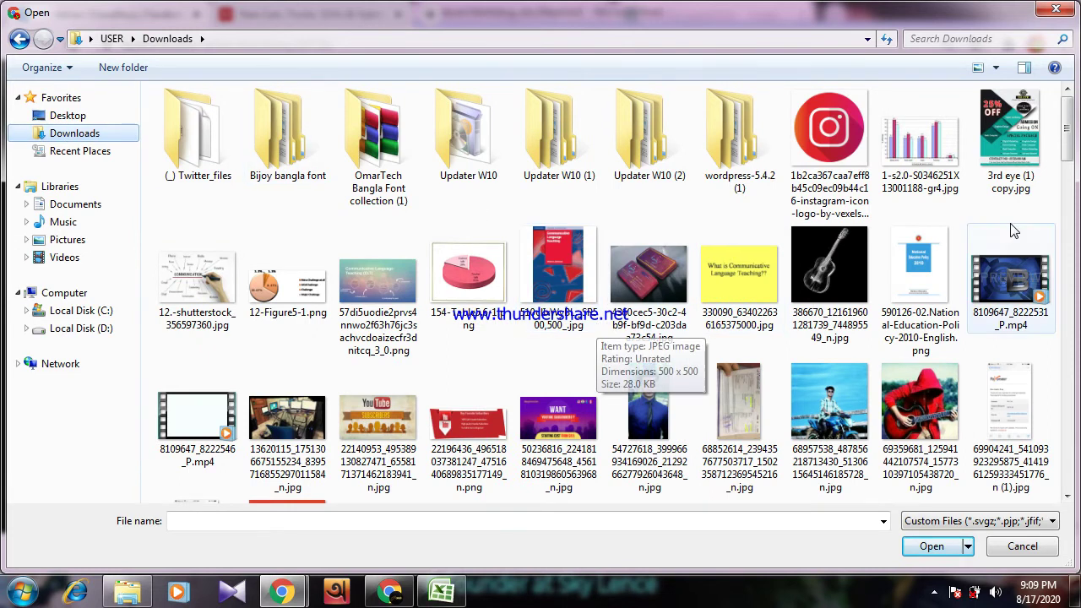
pyautogui.scroll(-5, 1068, 145)
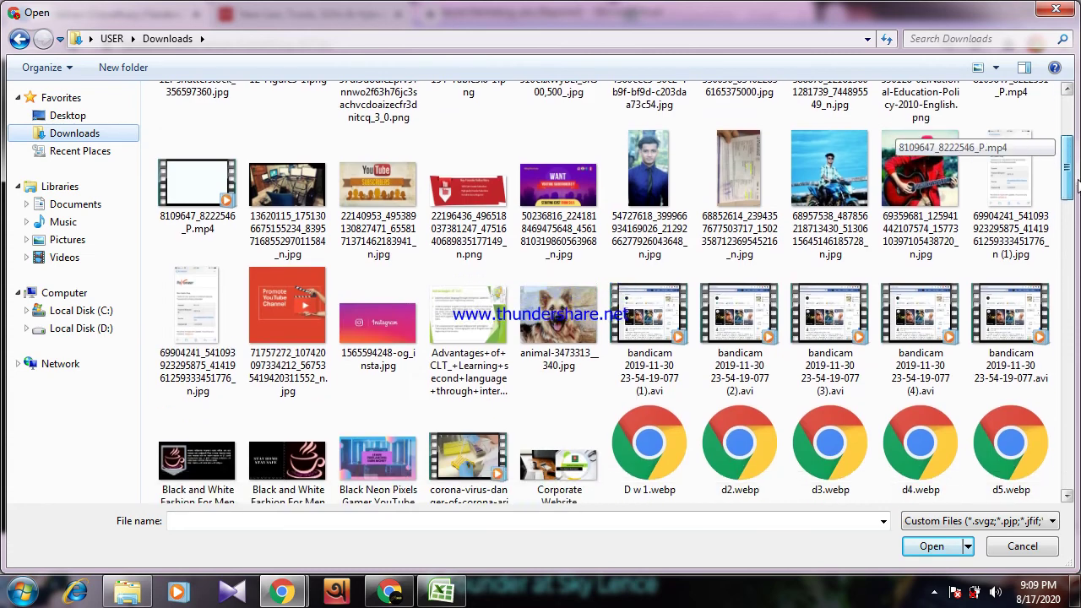
pyautogui.scroll(-7, 1068, 145)
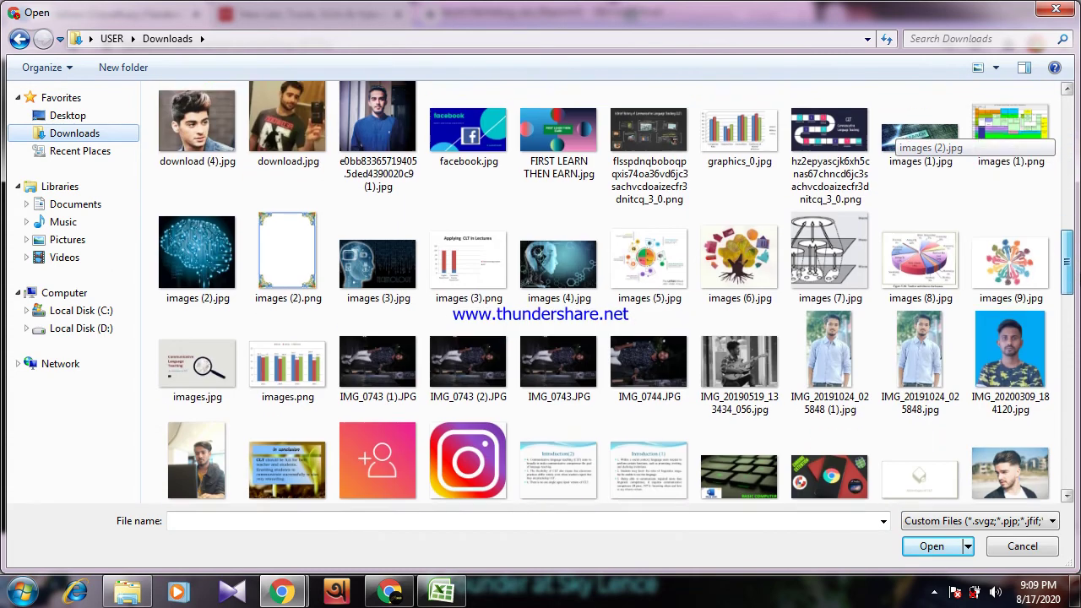
pyautogui.scroll(-3, 1068, 145)
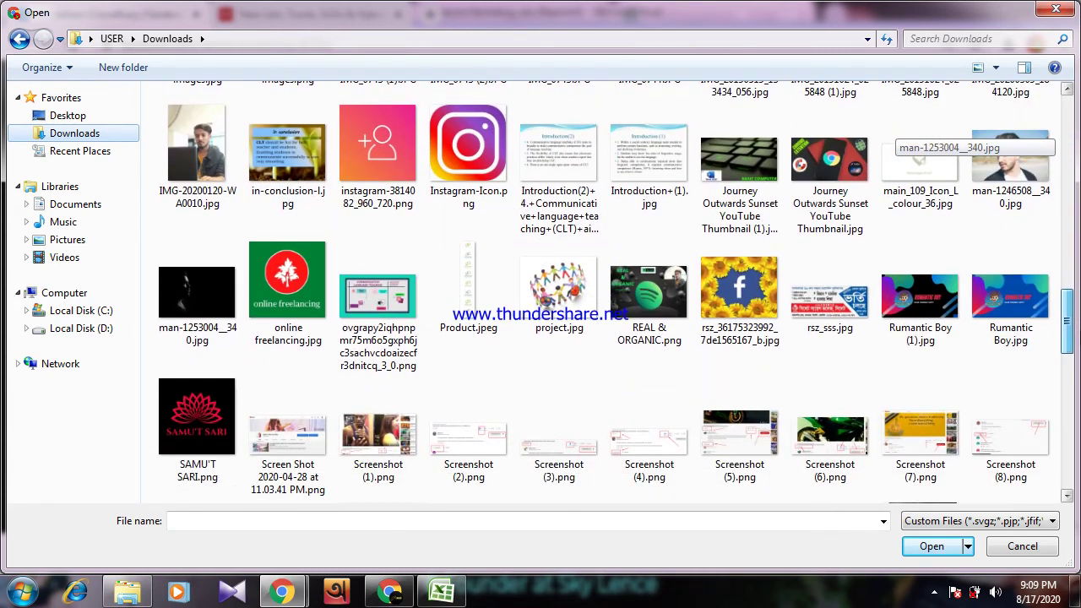
pyautogui.scroll(-3, 1068, 146)
pyautogui.scroll(-6, 1068, 145)
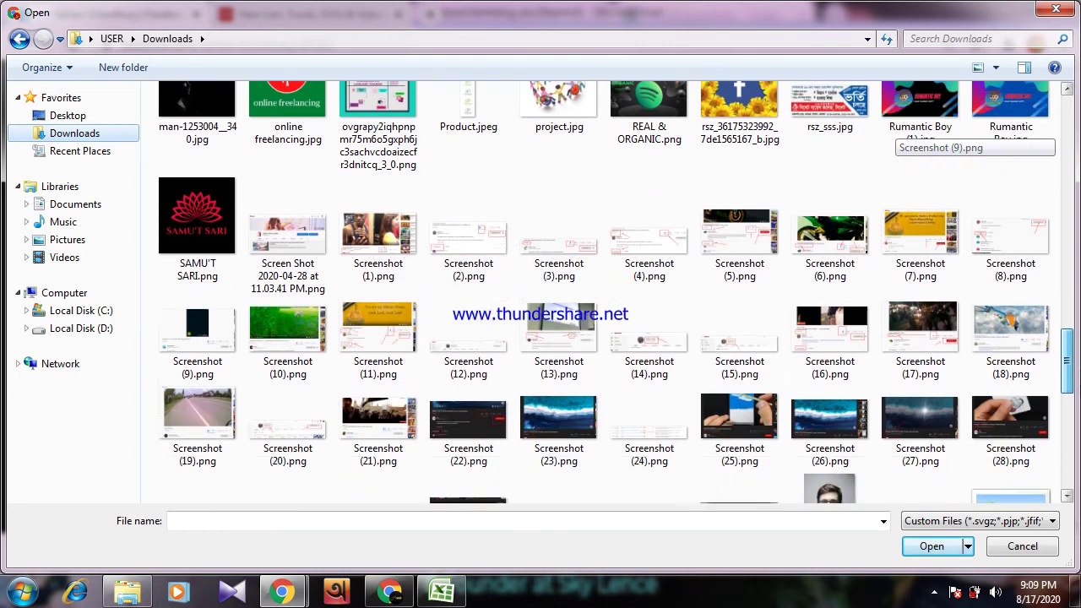
pyautogui.scroll(-5, 895, 135)
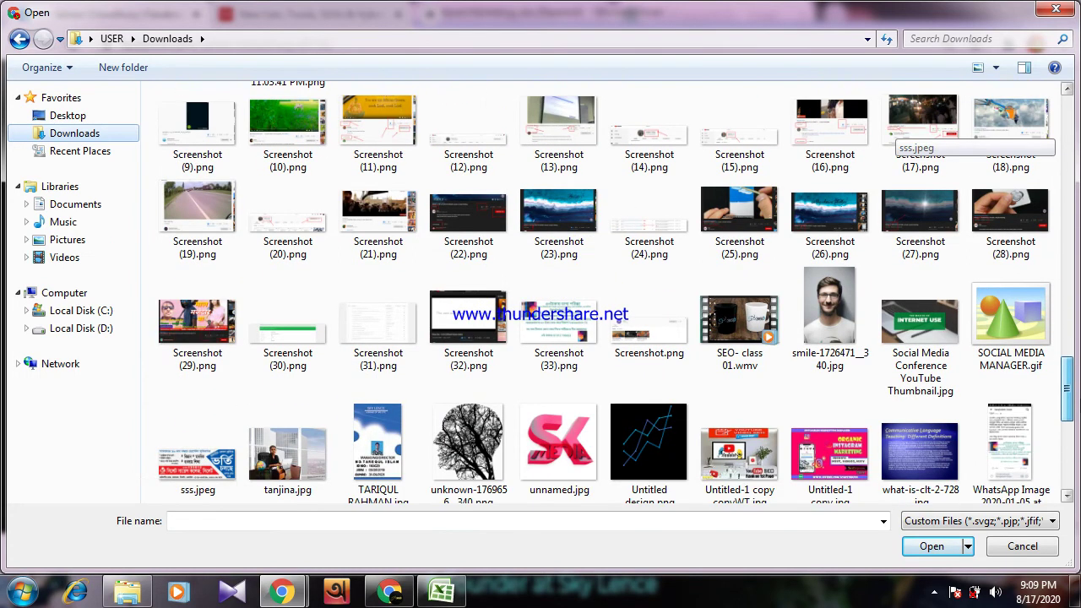
pyautogui.scroll(-3, 895, 135)
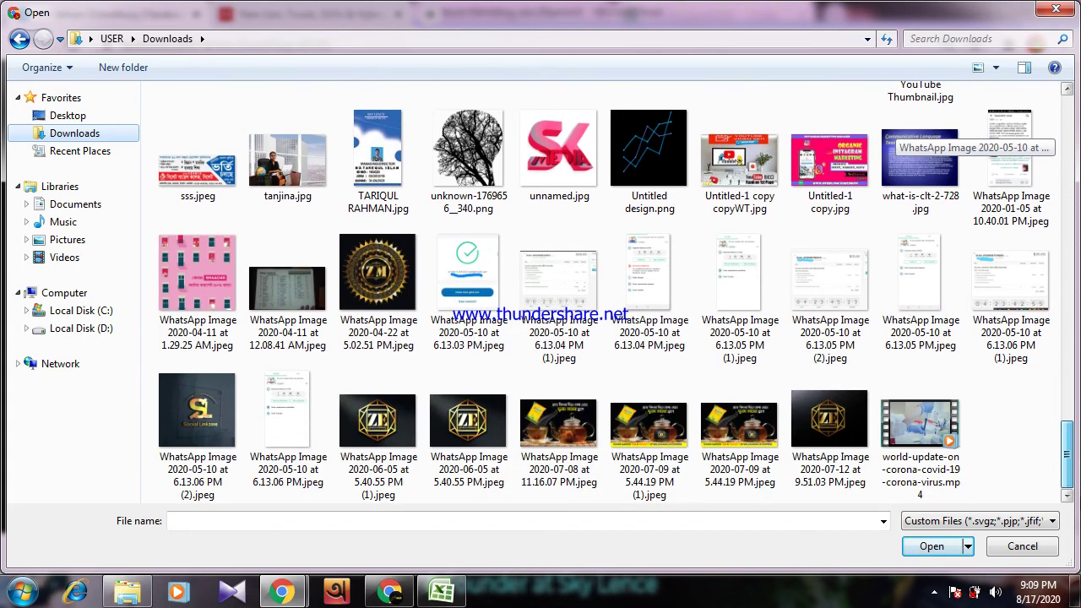
pyautogui.scroll(20, 895, 135)
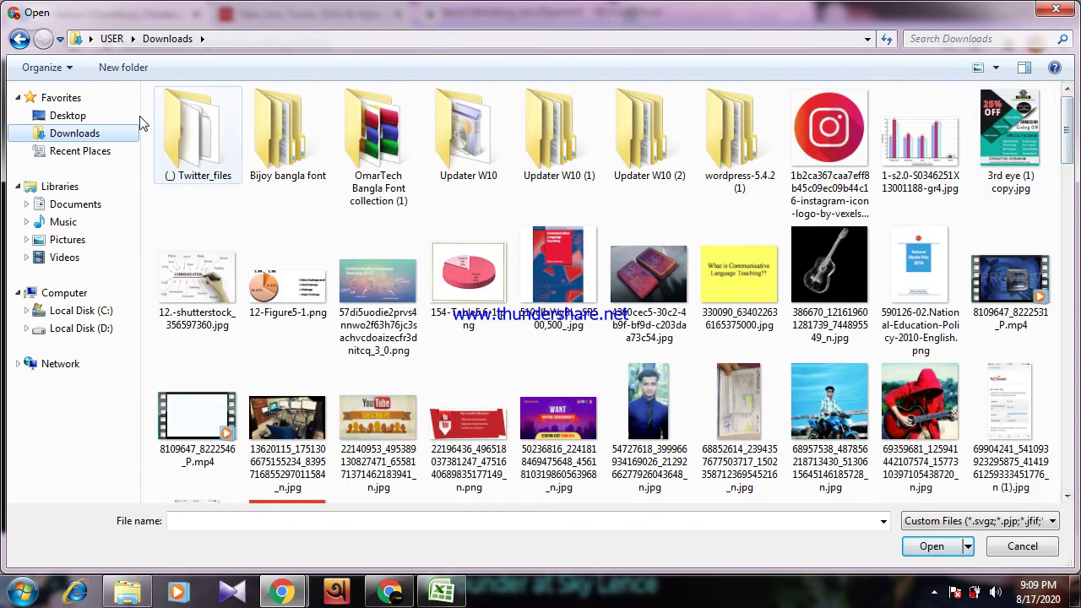
# - Attach SOCIAL MEDIA MANAGER.mp4 from the Desktop to the post
pyautogui.click(80, 115)
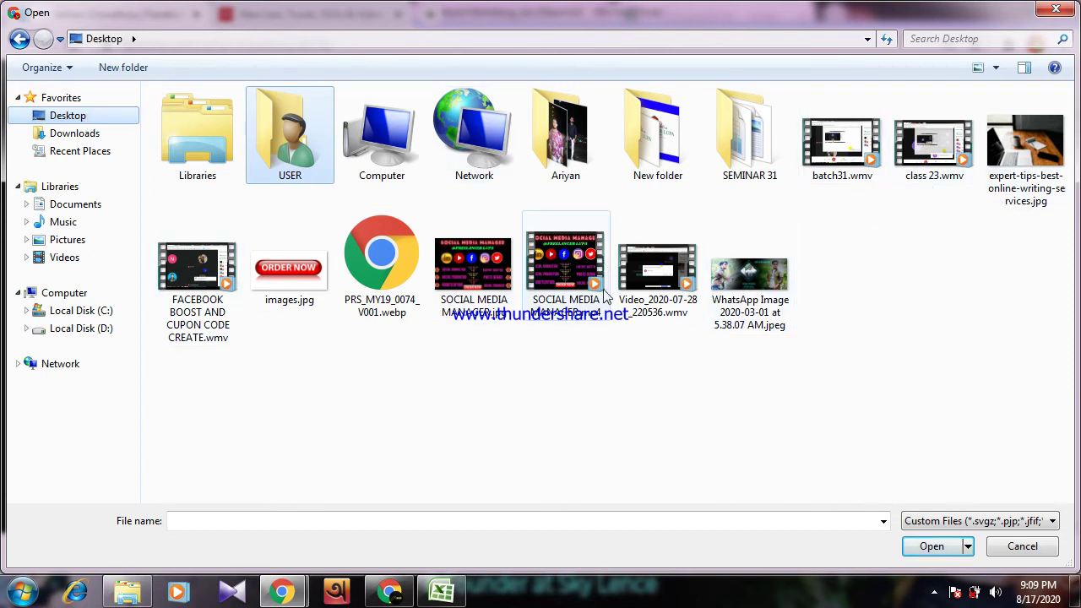
pyautogui.click(559, 279)
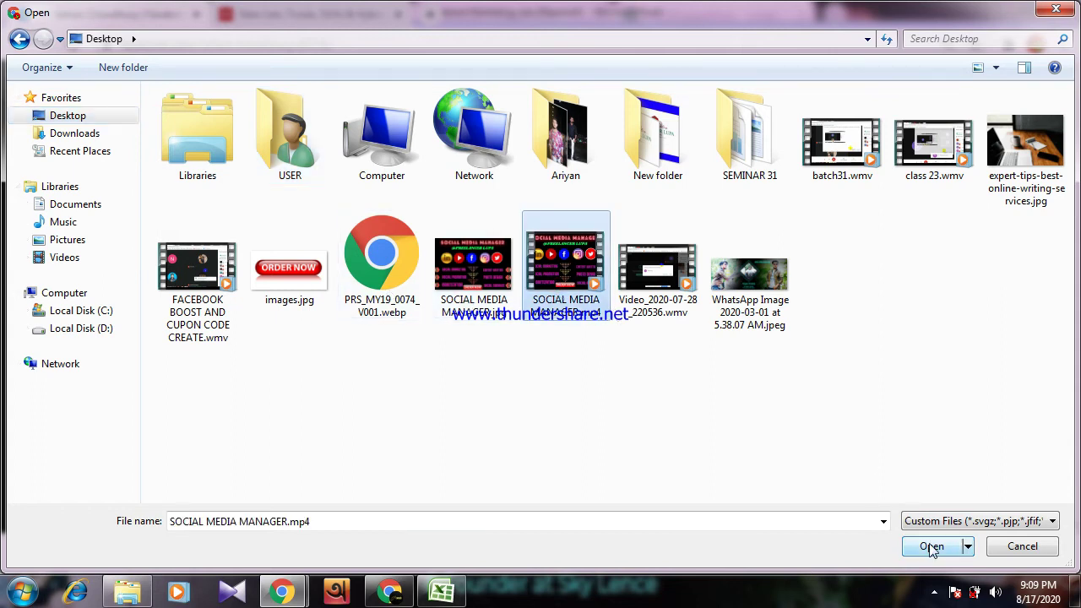
pyautogui.click(932, 546)
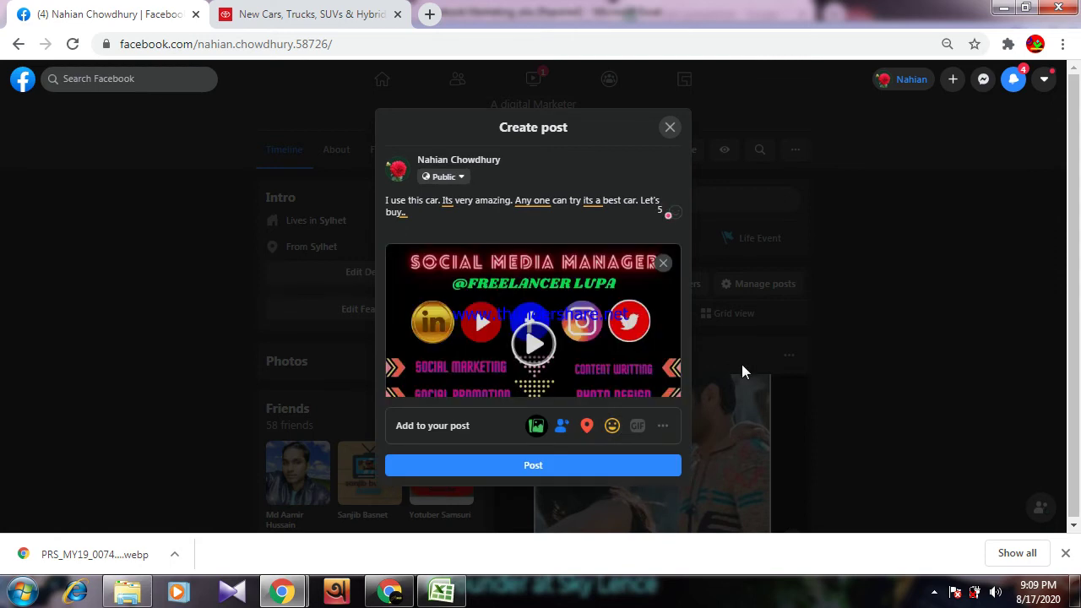
# - Delete the old car caption from the draft post text
pyautogui.scroll(-1, 531, 304)
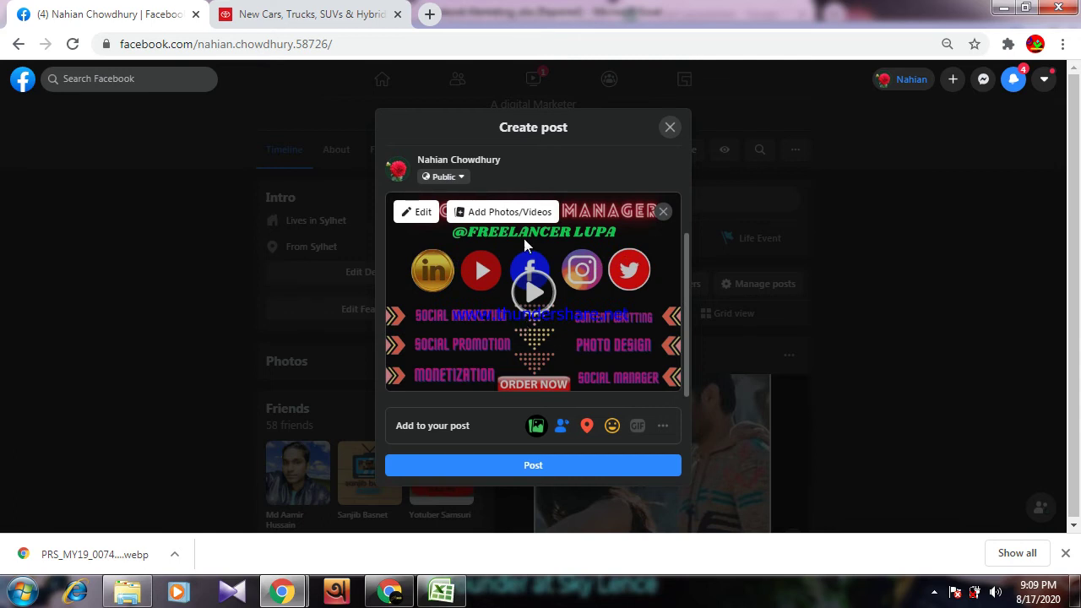
pyautogui.scroll(1, 548, 252)
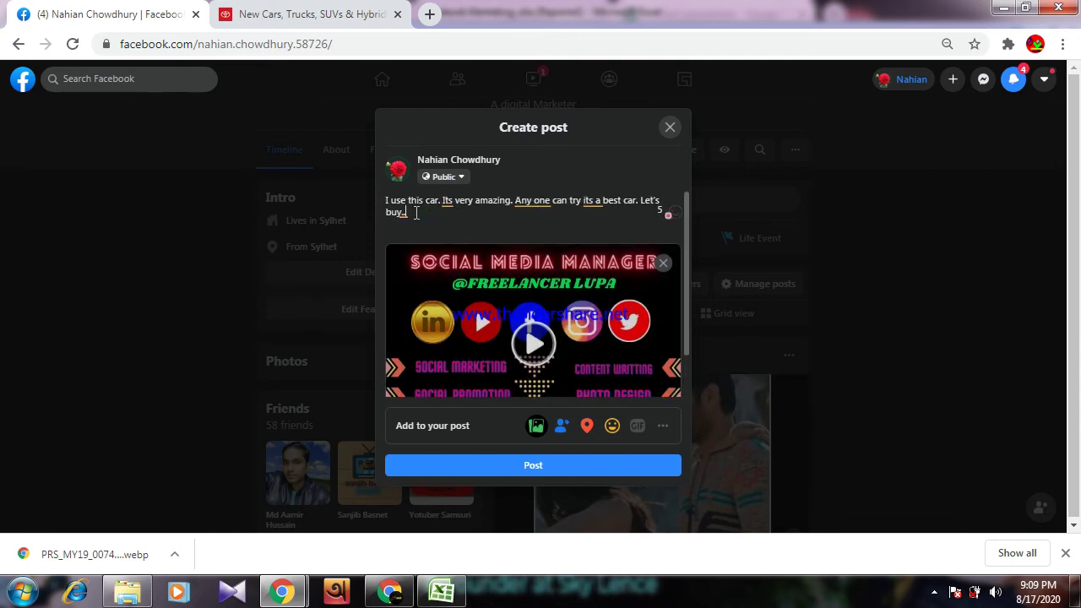
pyautogui.press('BackSpace')
pyautogui.press('BackSpace')
pyautogui.press('BackSpace')
pyautogui.press('BackSpace')
pyautogui.press('BackSpace')
pyautogui.press('BackSpace')
pyautogui.press('BackSpace')
pyautogui.press('BackSpace')
pyautogui.press('BackSpace')
pyautogui.press('BackSpace')
pyautogui.press('BackSpace')
pyautogui.press('BackSpace')
pyautogui.press('BackSpace')
pyautogui.press('BackSpace')
pyautogui.press('BackSpace')
pyautogui.press('BackSpace')
pyautogui.press('BackSpace')
pyautogui.press('BackSpace')
pyautogui.press('BackSpace')
pyautogui.press('BackSpace')
pyautogui.press('BackSpace')
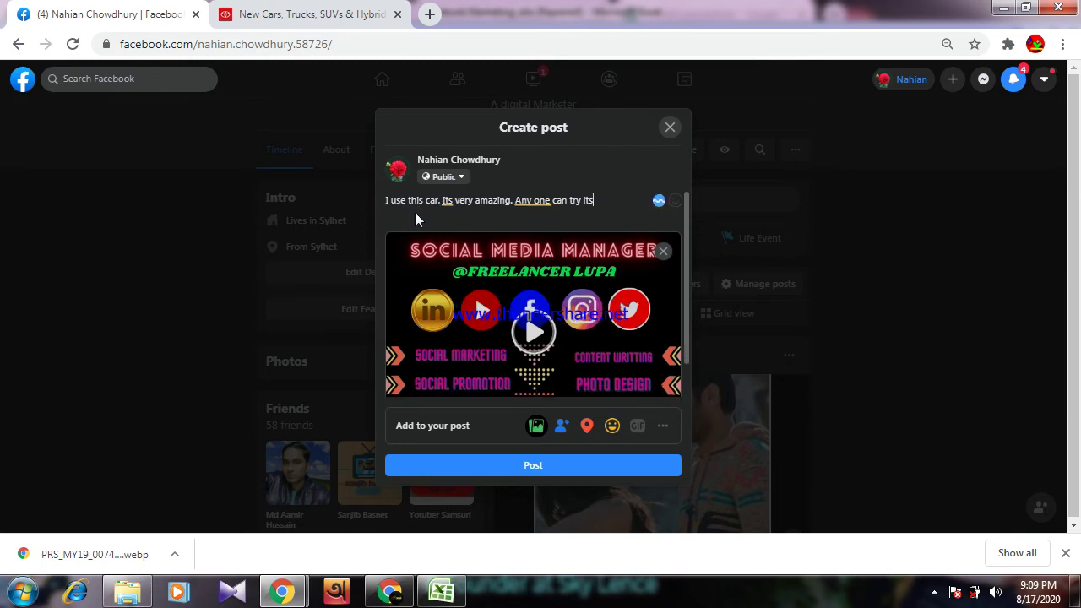
pyautogui.press('BackSpace')
pyautogui.press('BackSpace')
pyautogui.press('BackSpace')
pyautogui.press('BackSpace')
pyautogui.press('BackSpace')
pyautogui.press('BackSpace')
pyautogui.press('BackSpace')
pyautogui.press('BackSpace')
pyautogui.press('BackSpace')
pyautogui.press('BackSpace')
pyautogui.press('BackSpace')
pyautogui.press('BackSpace')
pyautogui.press('BackSpace')
pyautogui.press('BackSpace')
pyautogui.press('BackSpace')
pyautogui.press('BackSpace')
pyautogui.press('BackSpace')
pyautogui.press('BackSpace')
pyautogui.press('BackSpace')
pyautogui.press('BackSpace')
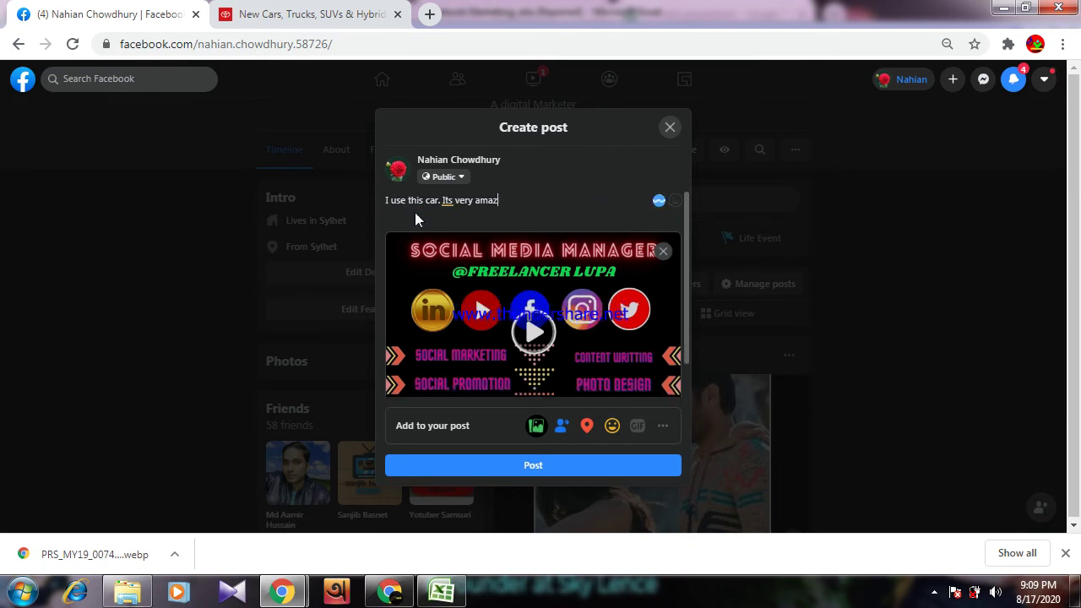
pyautogui.press('BackSpace')
pyautogui.press('BackSpace')
pyautogui.press('BackSpace')
pyautogui.press('BackSpace')
pyautogui.press('BackSpace')
pyautogui.press('BackSpace')
pyautogui.press('BackSpace')
pyautogui.press('BackSpace')
pyautogui.press('BackSpace')
pyautogui.press('BackSpace')
pyautogui.press('BackSpace')
pyautogui.press('BackSpace')
pyautogui.press('BackSpace')
pyautogui.press('BackSpace')
pyautogui.press('BackSpace')
pyautogui.press('BackSpace')
pyautogui.press('BackSpace')
pyautogui.press('BackSpace')
pyautogui.press('BackSpace')
pyautogui.press('BackSpace')
pyautogui.press('BackSpace')
pyautogui.press('BackSpace')
pyautogui.press('BackSpace')
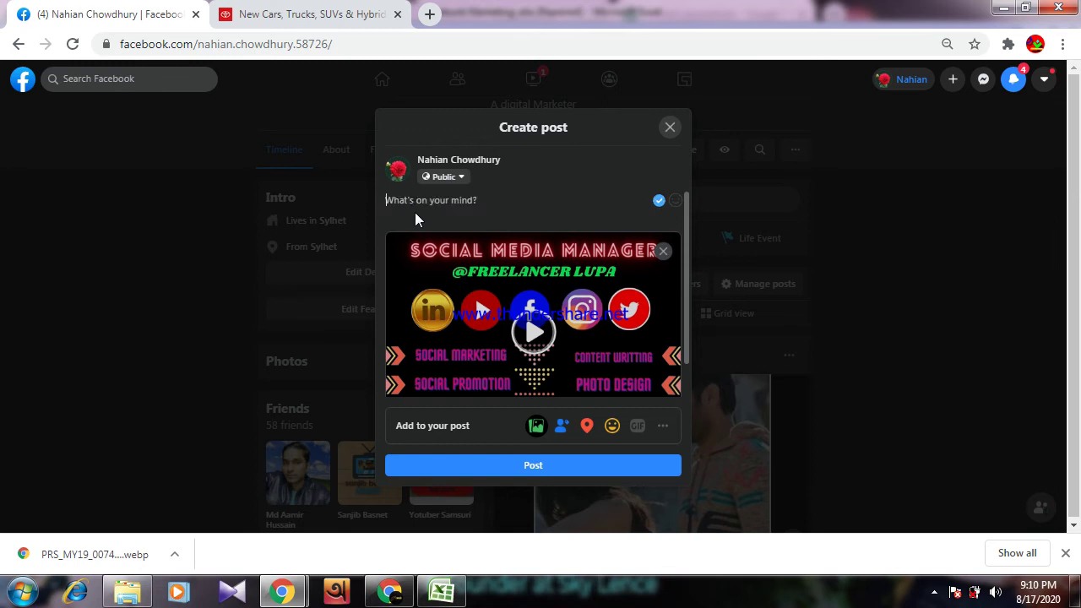
# - Write 'I can be your social media manager. Lets order your project .I am here.' with 'herre' corrected
pyautogui.write('I can be your soci')
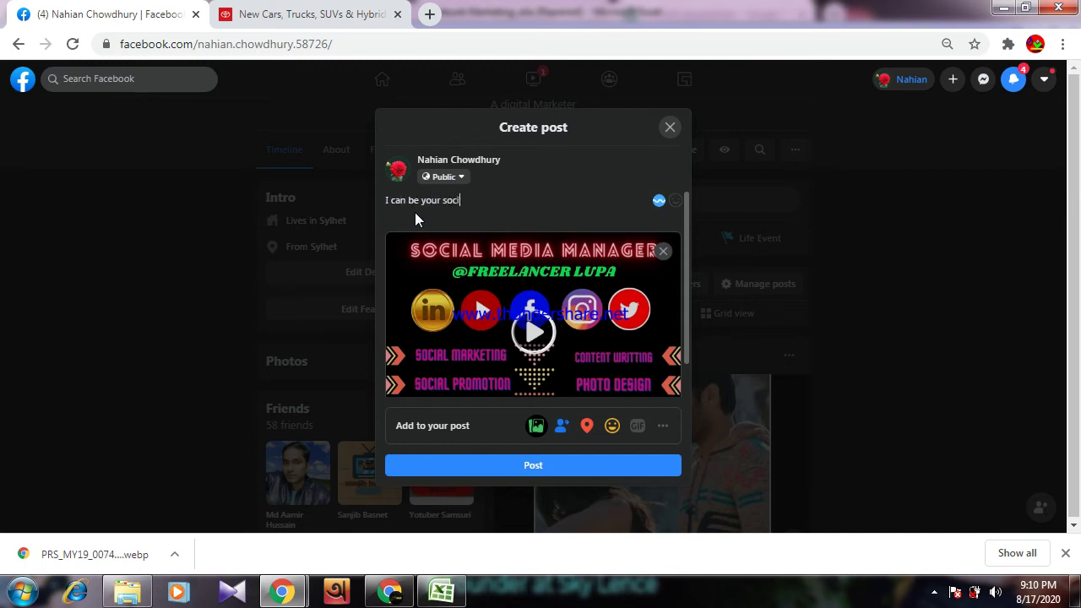
pyautogui.write('al media man')
pyautogui.write('ager. Let')
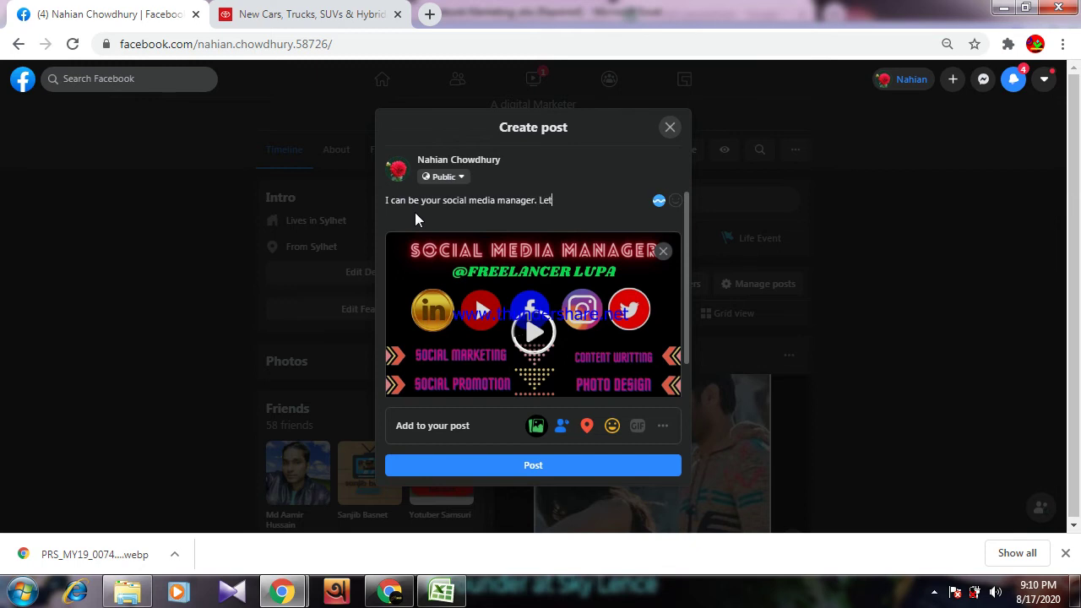
pyautogui.write('s order your project .I a')
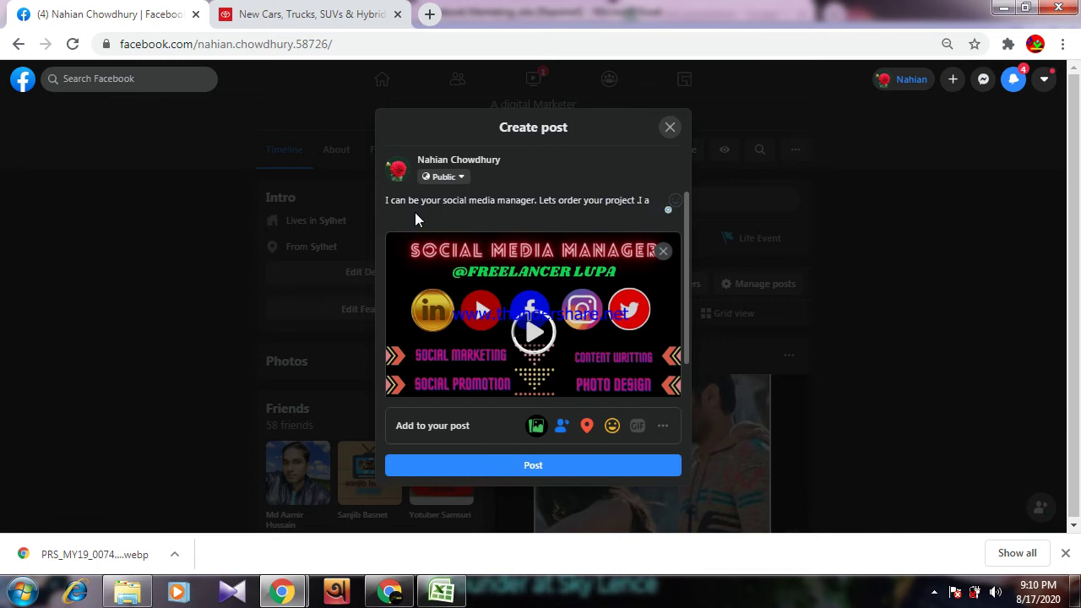
pyautogui.write('m herre ')
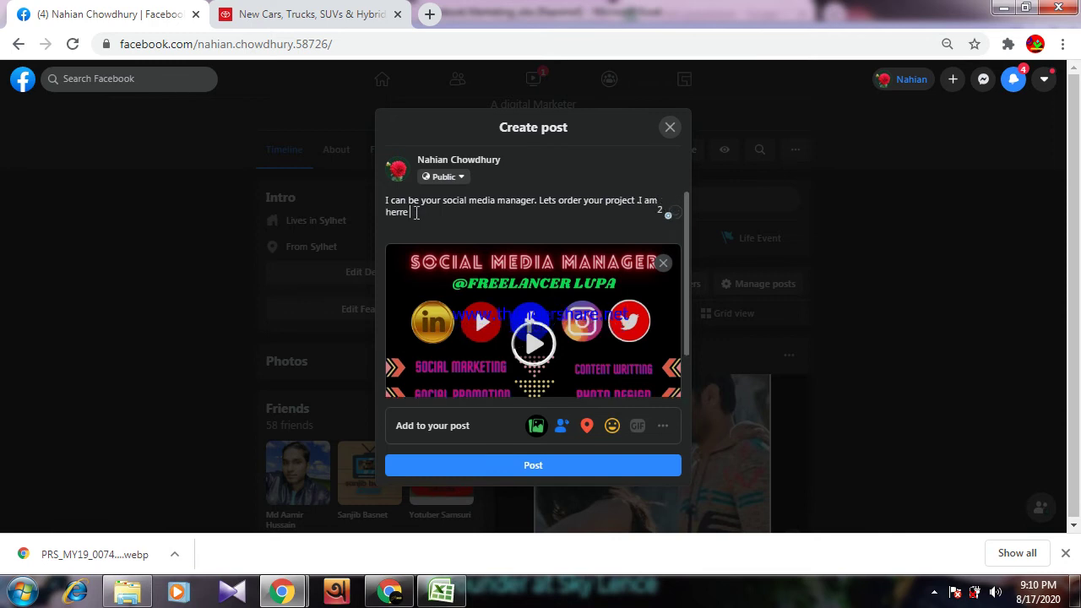
pyautogui.write('for')
pyautogui.click(399, 212)
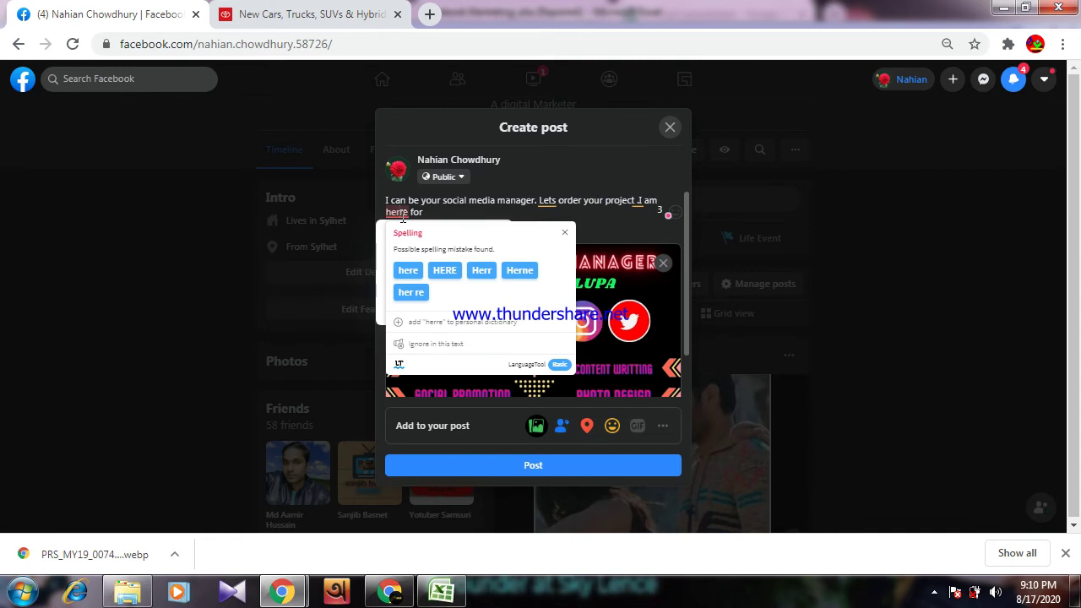
pyautogui.click(408, 270)
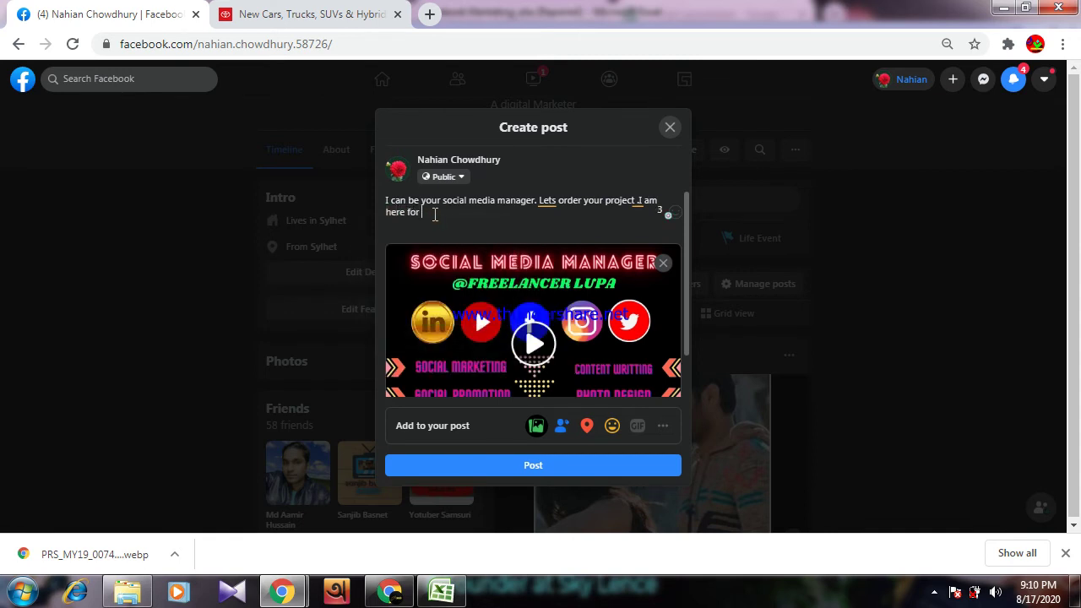
pyautogui.press('BackSpace')
pyautogui.press('BackSpace')
pyautogui.press('BackSpace')
pyautogui.write('.')
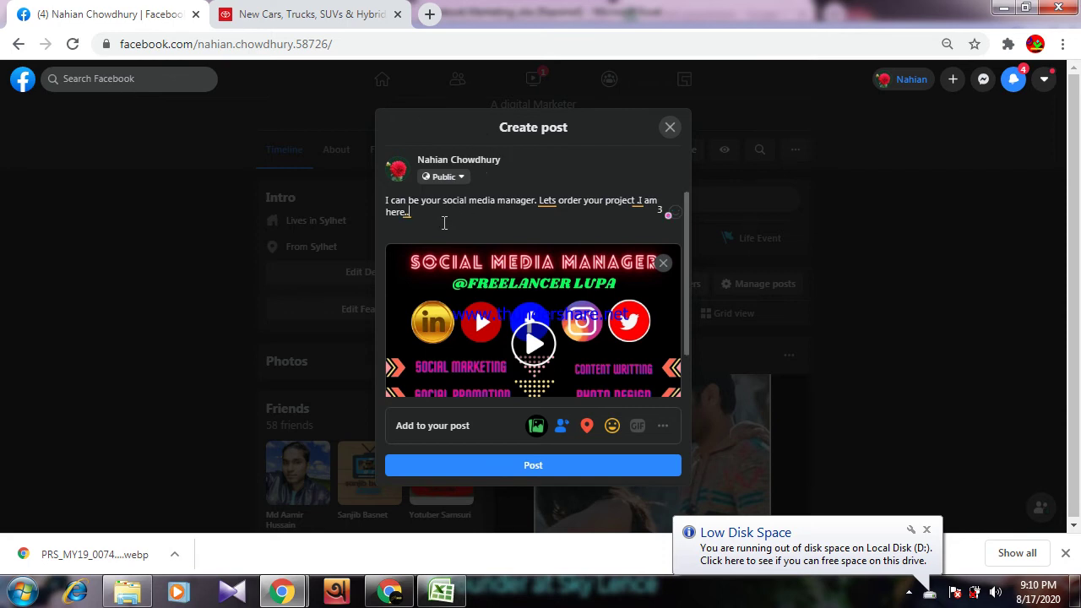
pyautogui.moveTo(388, 591)
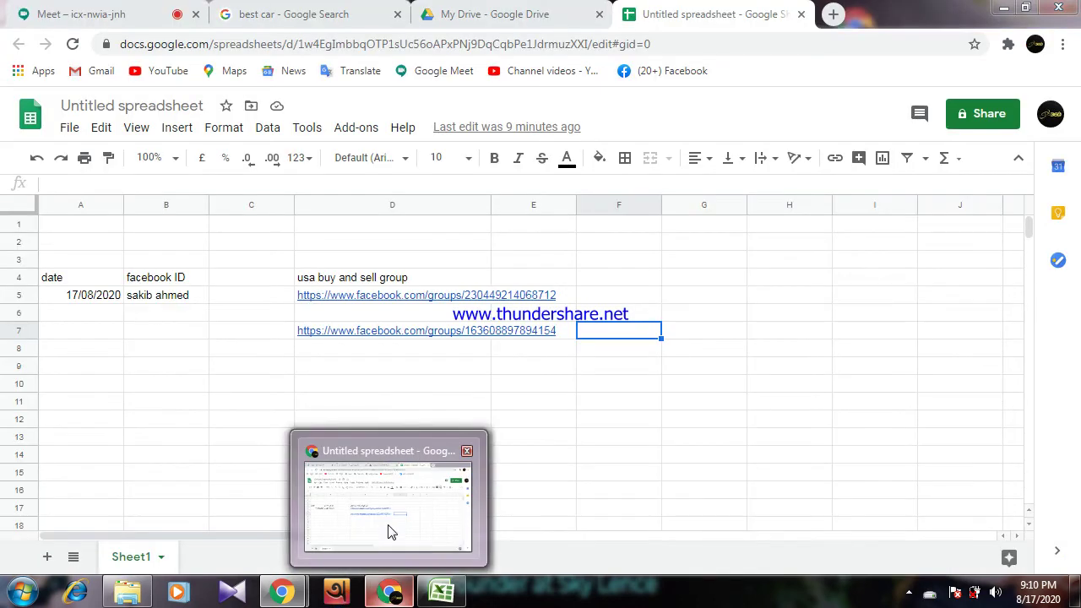
pyautogui.click(387, 525)
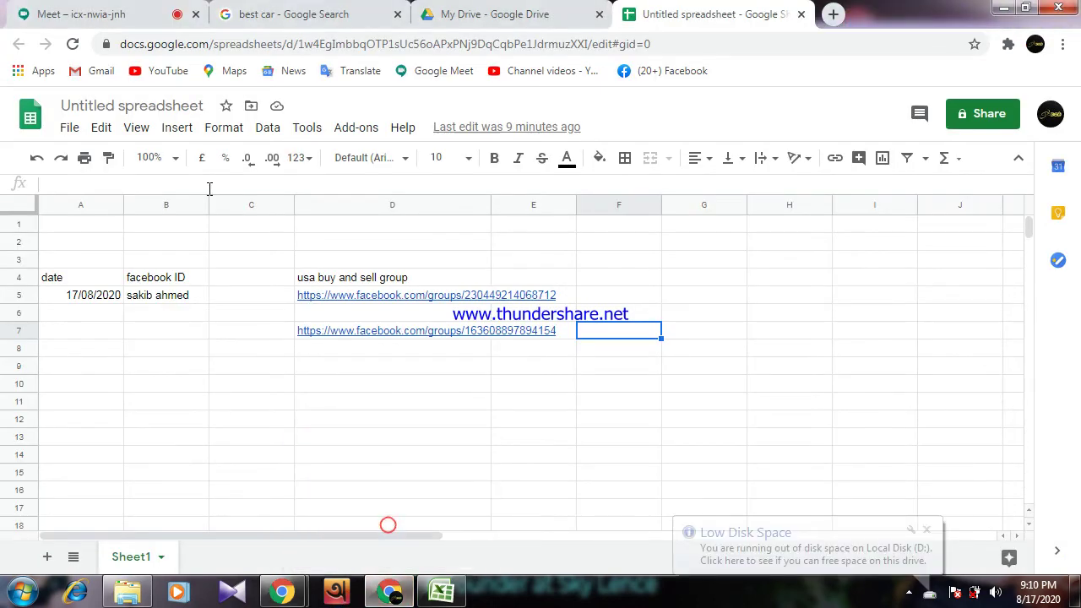
pyautogui.click(54, 13)
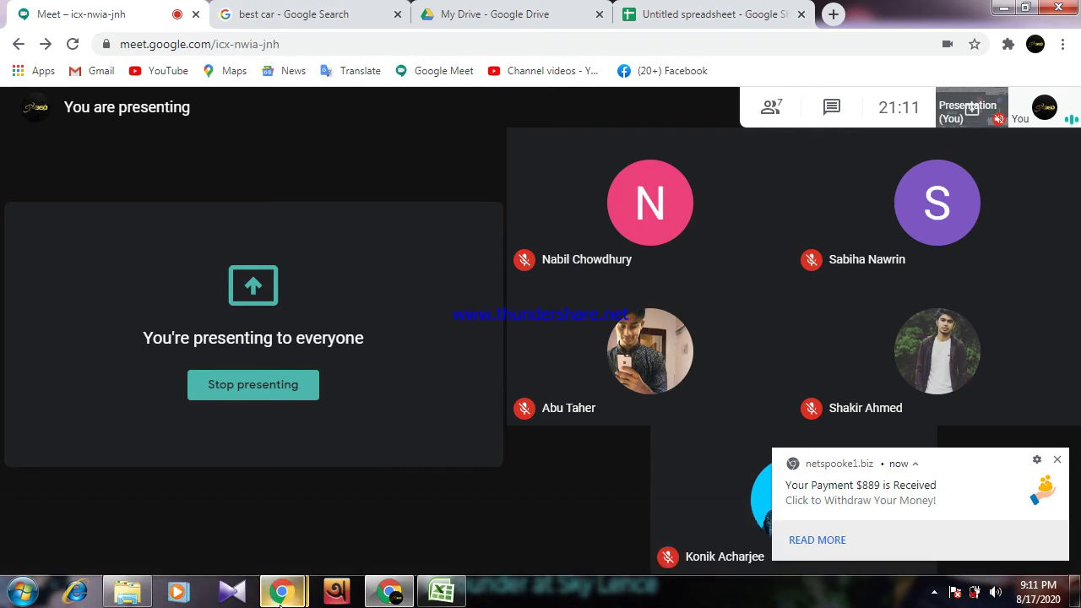
pyautogui.moveTo(283, 591)
pyautogui.click(325, 516)
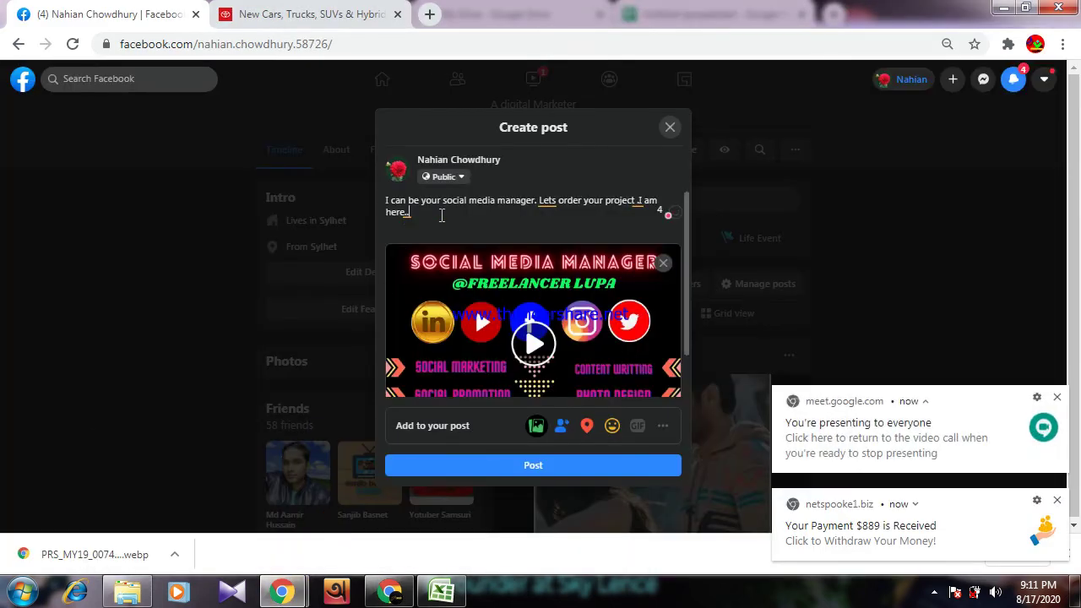
# - Add a blank line and a '#' below the pitch, dismissing the payment and missed-call notifications
pyautogui.press('Return')
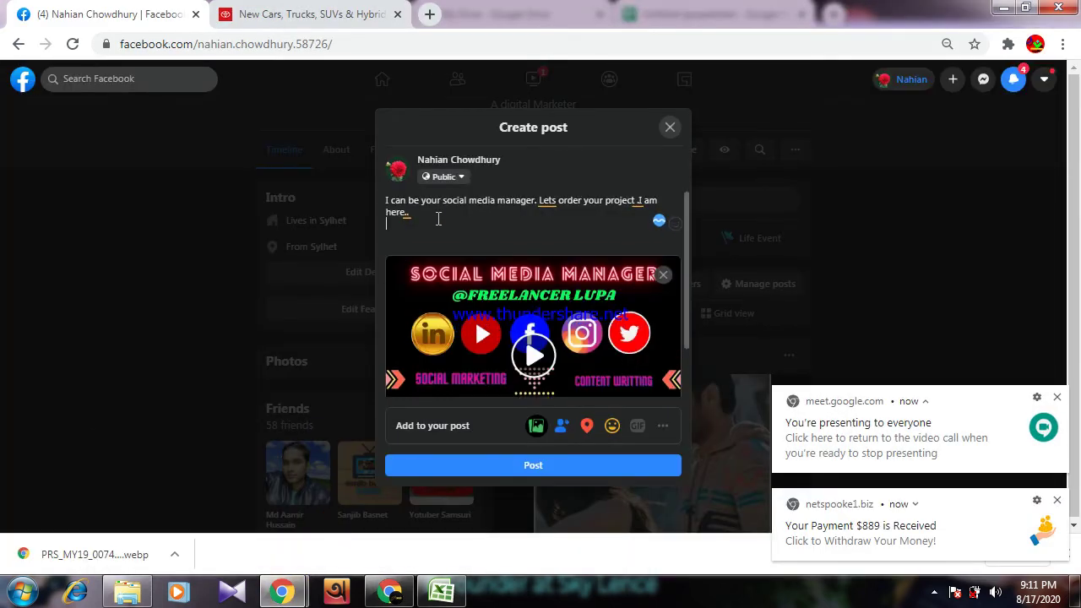
pyautogui.press('Return')
pyautogui.write('#')
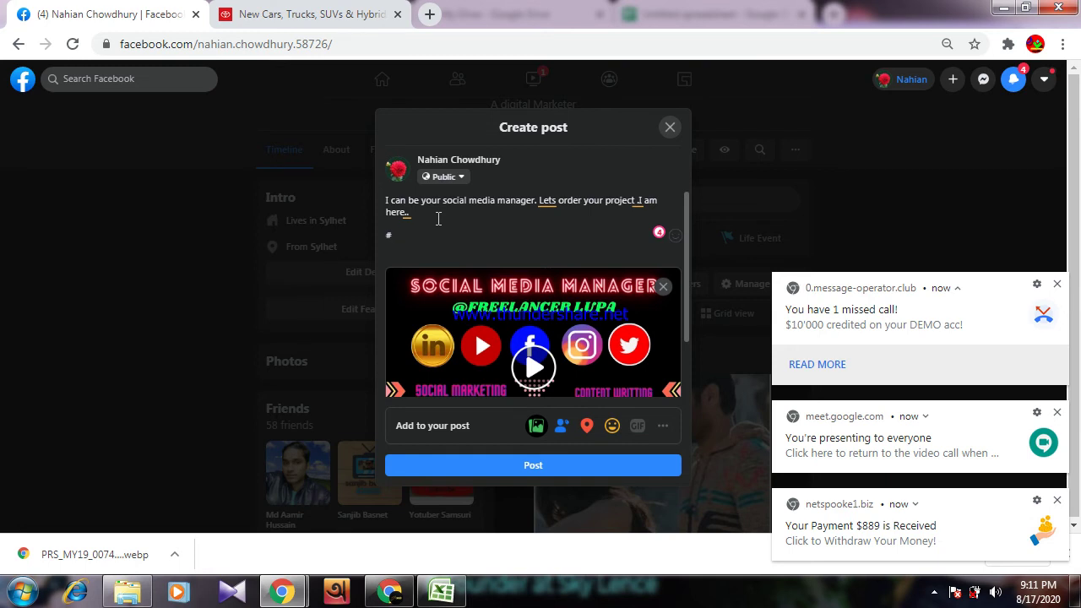
pyautogui.click(1059, 499)
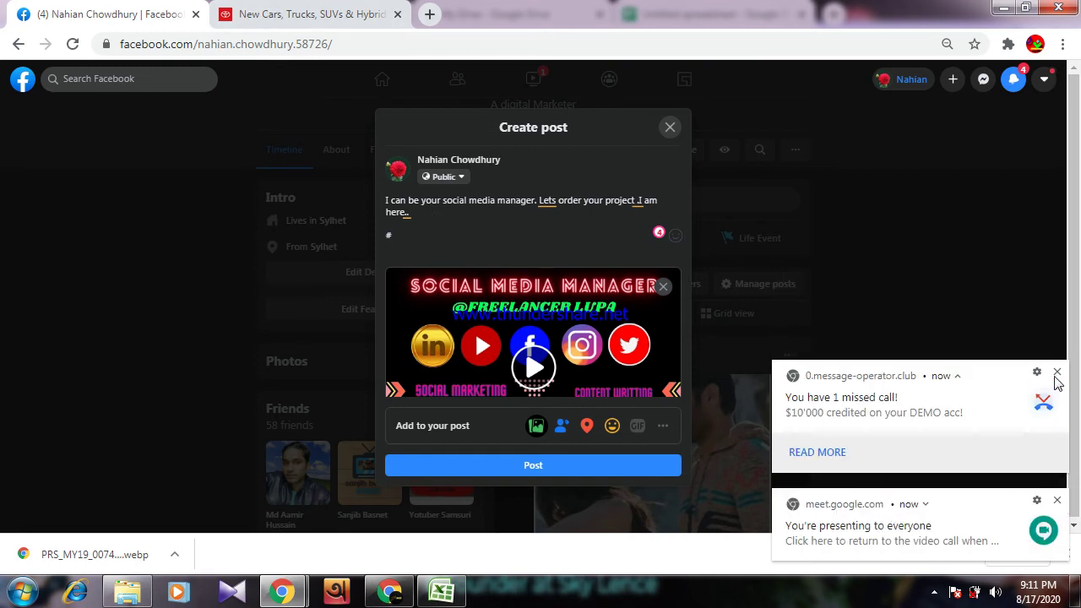
pyautogui.click(1056, 373)
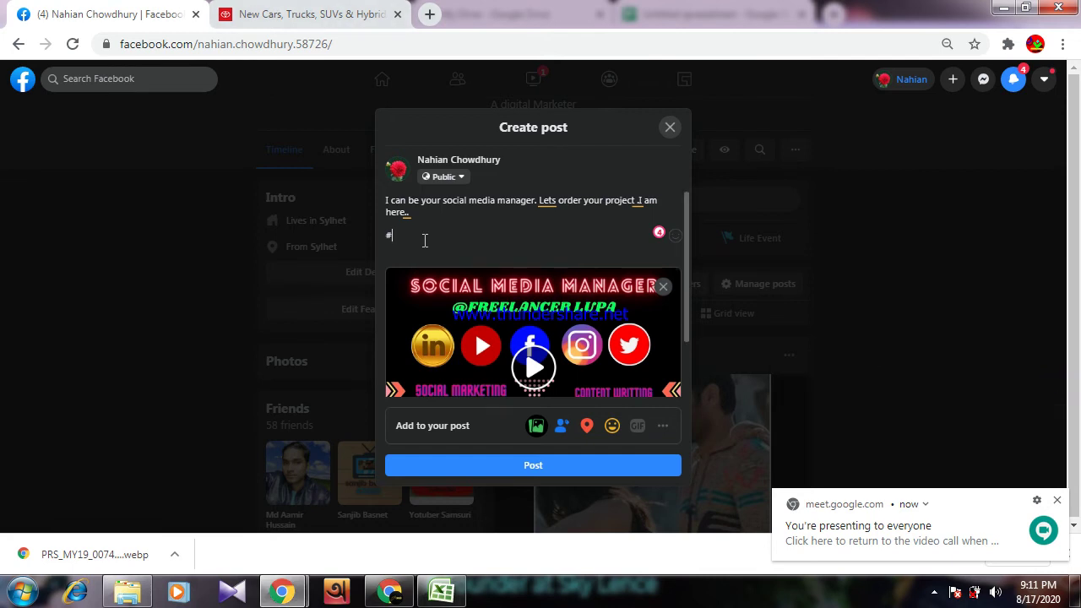
# - Complete the tags as #digitalmarketing from suggestions, then add #freelancing #socialmediamanager
pyautogui.write('digital')
pyautogui.hotkey('shift', 'Home')
pyautogui.click(425, 241)
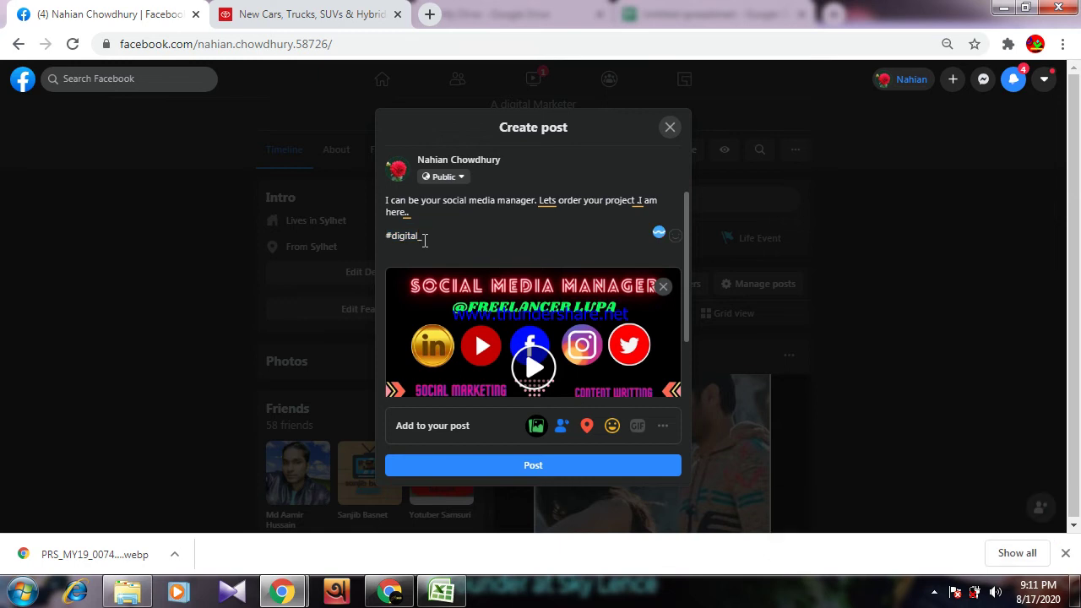
pyautogui.write('_marketing')
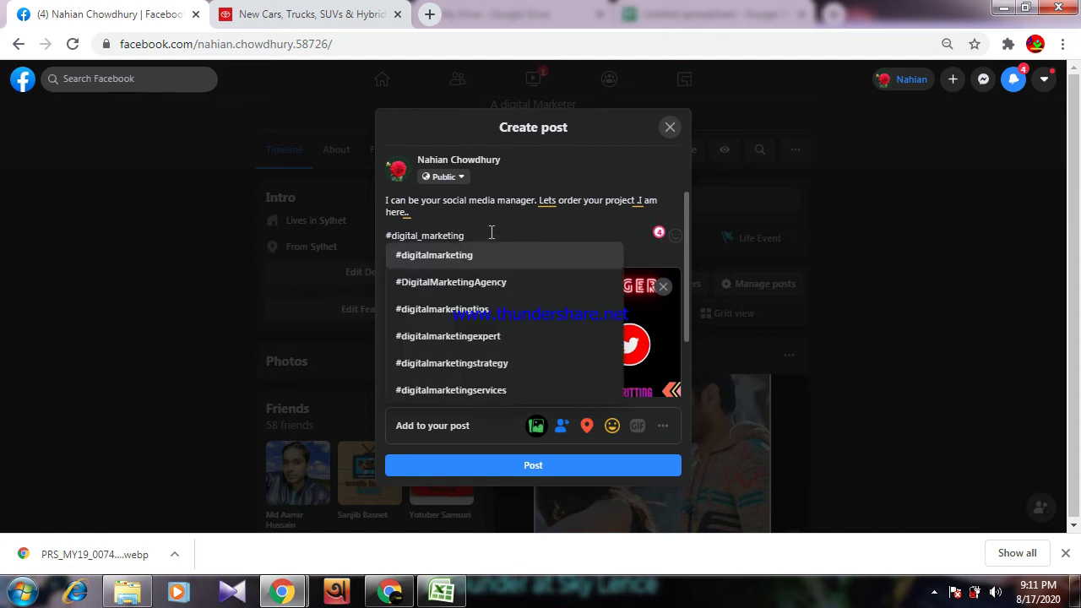
pyautogui.press('Return')
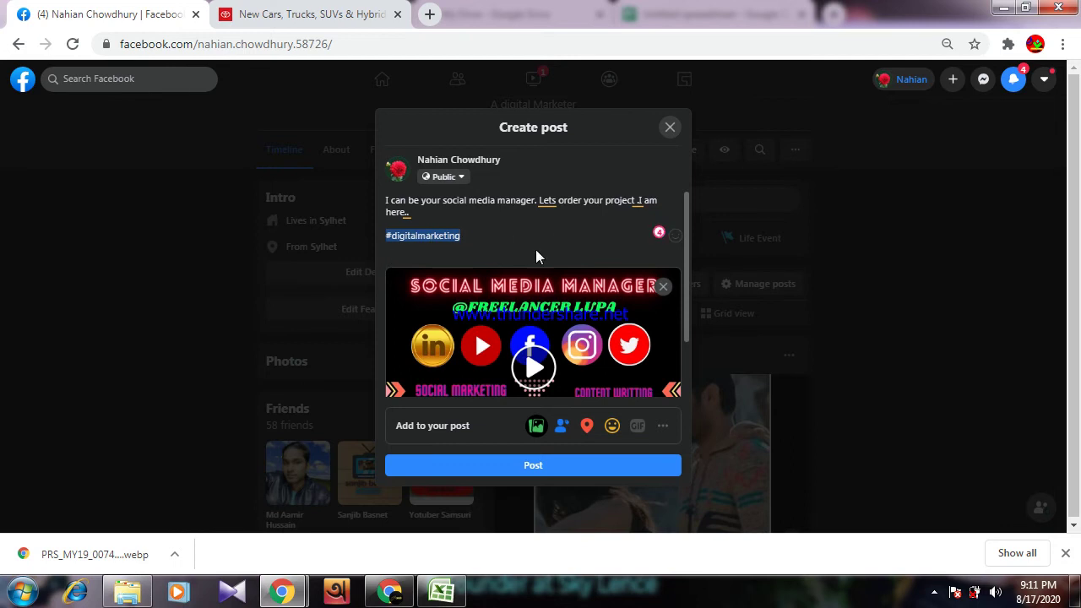
pyautogui.write('#freelancing')
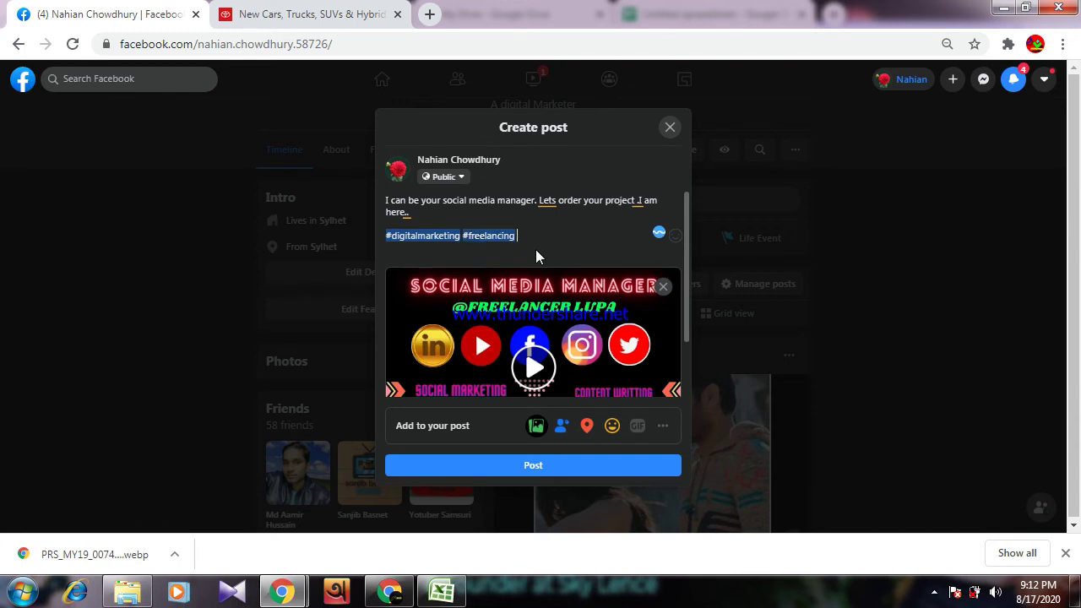
pyautogui.write(' #socialmediamanager')
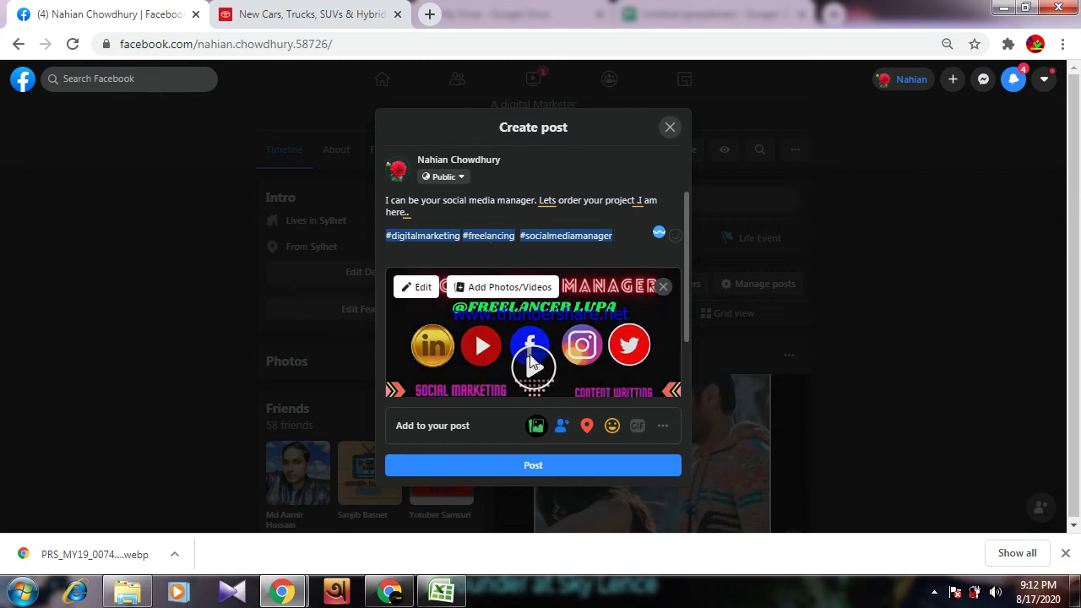
# - Publish the Facebook post, then bring the Google Meet call back to the front
pyautogui.click(540, 468)
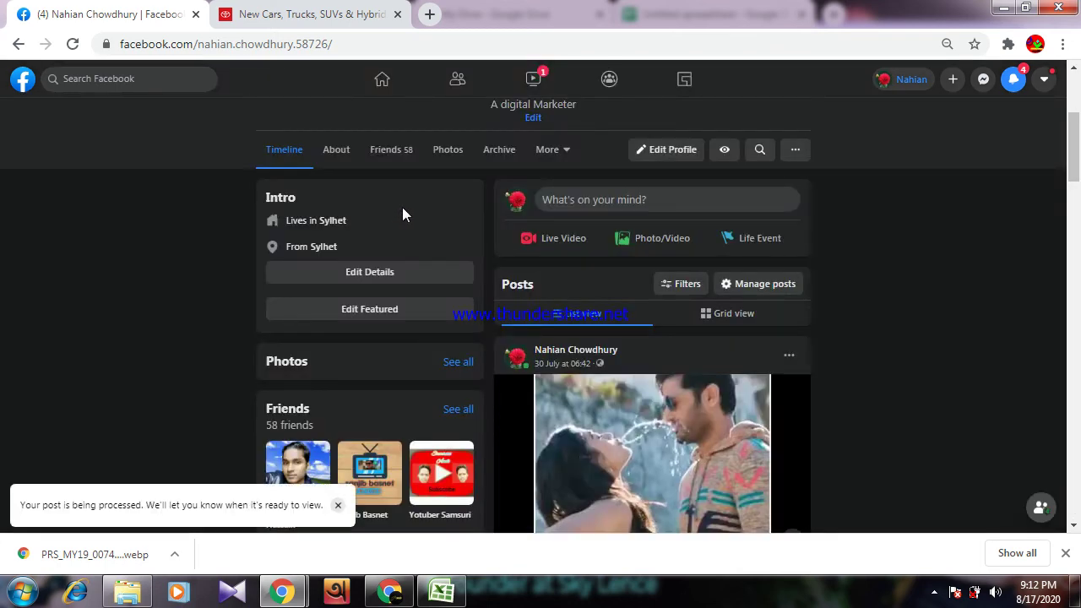
pyautogui.scroll(3, 429, 240)
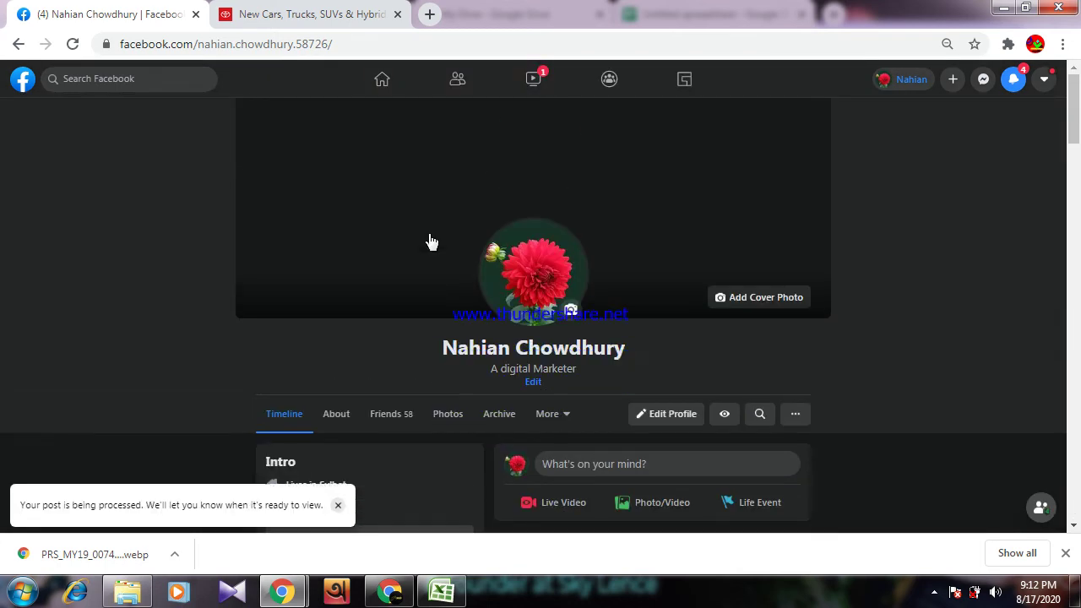
pyautogui.moveTo(391, 599)
pyautogui.click(333, 519)
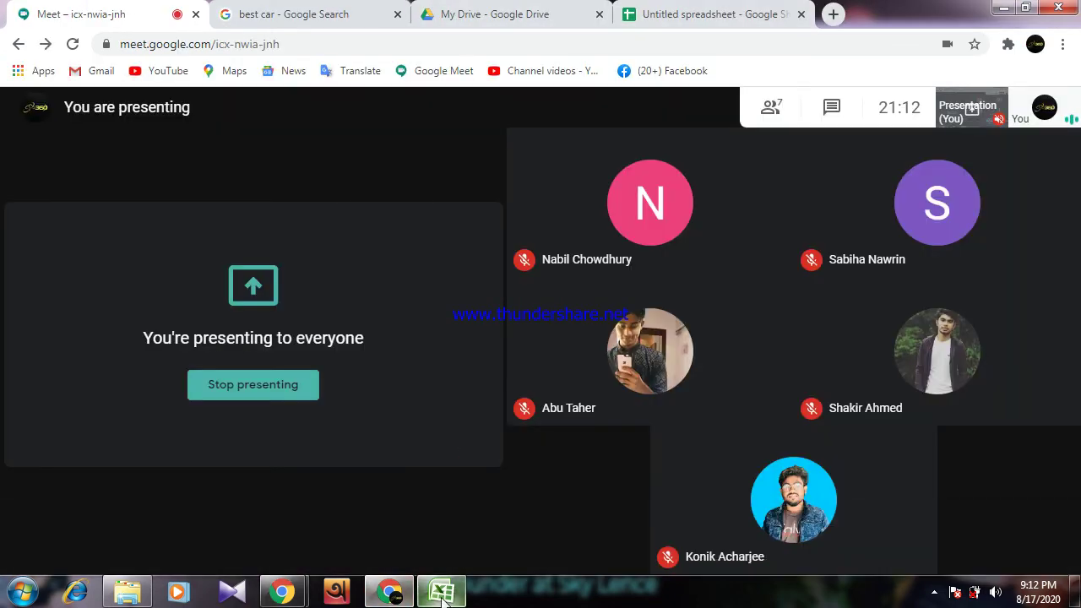
# - View the Facebook Marketing.xlsx workbook, then return to Chrome's My Drive tab
pyautogui.moveTo(443, 598)
pyautogui.click(429, 529)
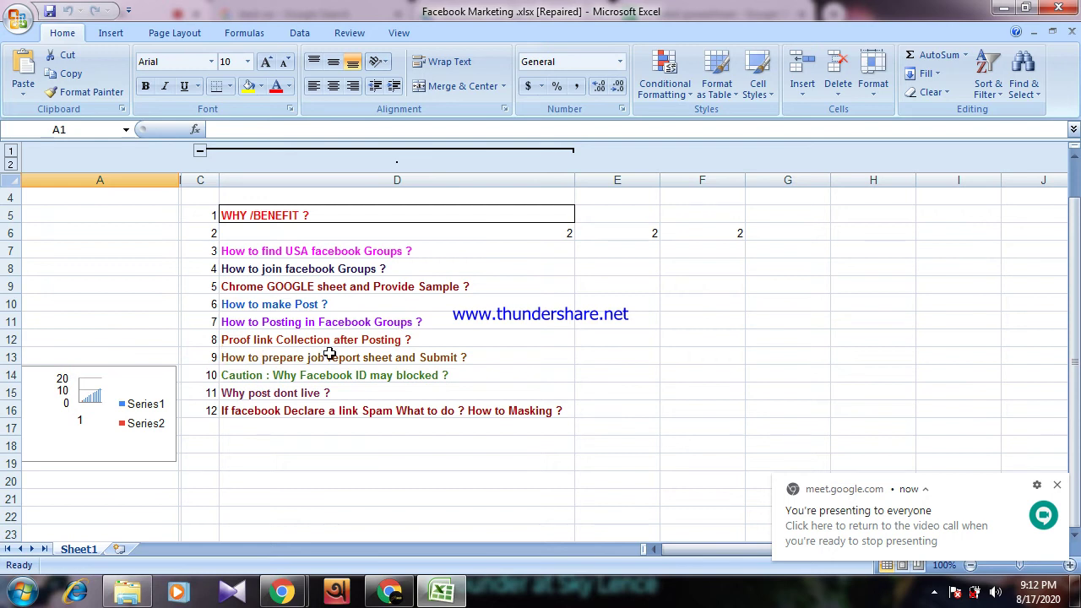
pyautogui.moveTo(441, 591)
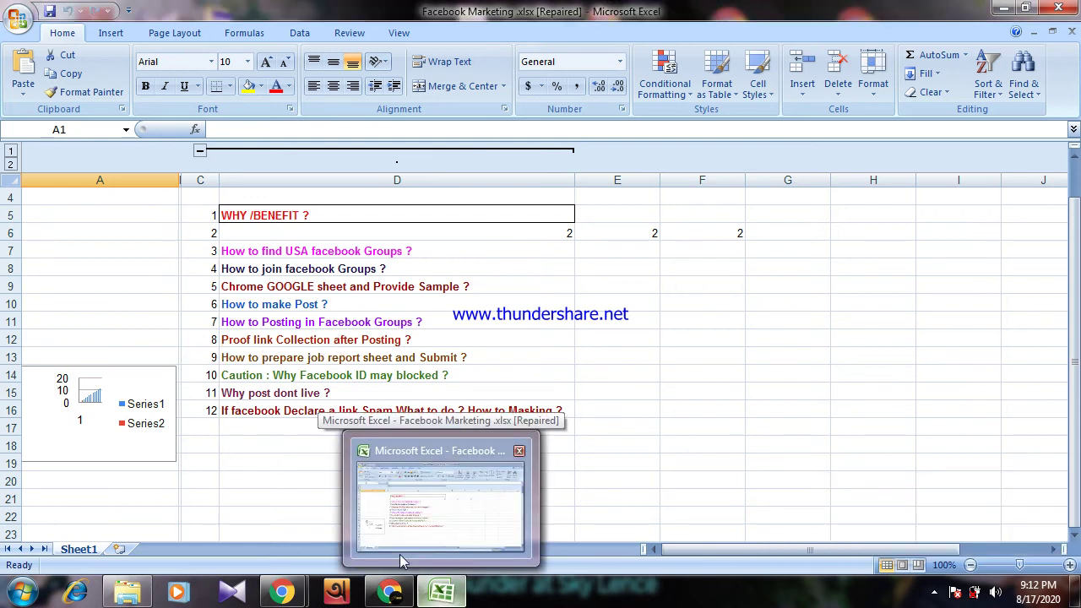
pyautogui.moveTo(281, 594)
pyautogui.moveTo(405, 572)
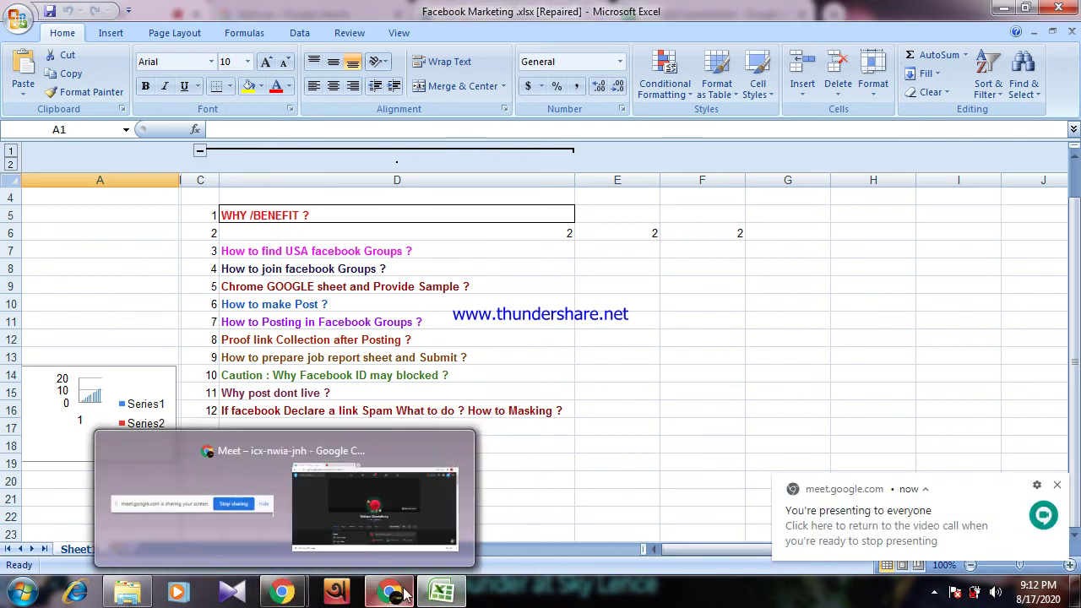
pyautogui.click(405, 557)
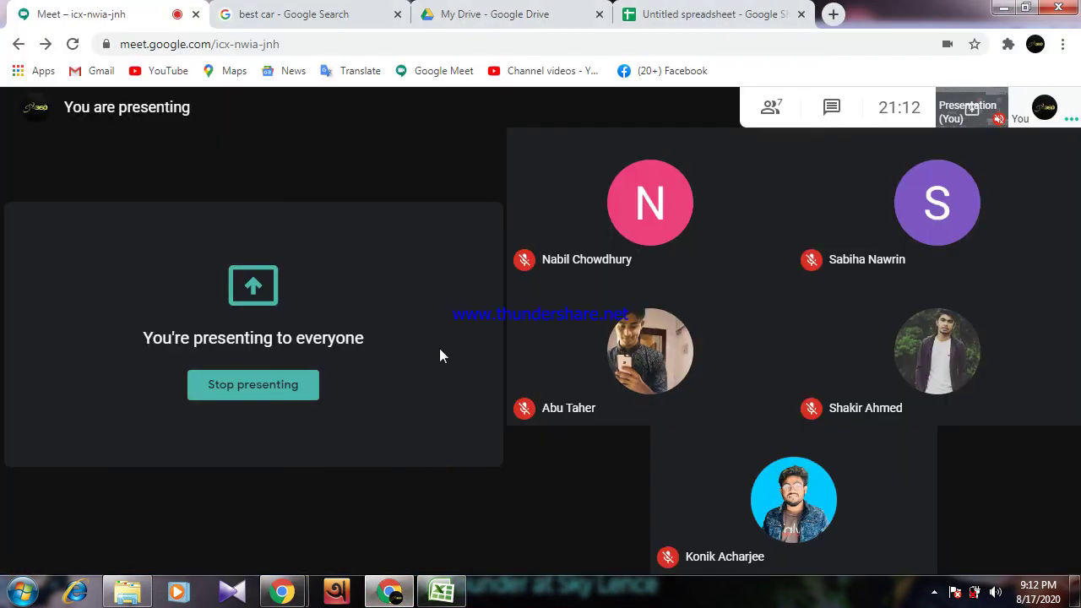
pyautogui.hotkey('ctrl', '3')
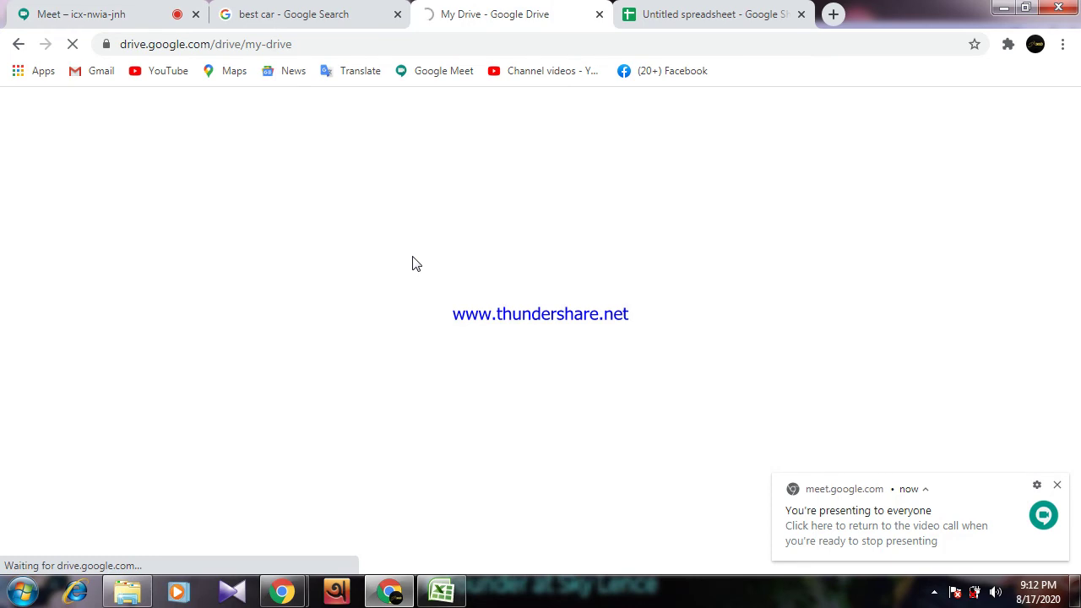
# - Title the Untitled spreadsheet 'facebook marketing group'
pyautogui.click(734, 13)
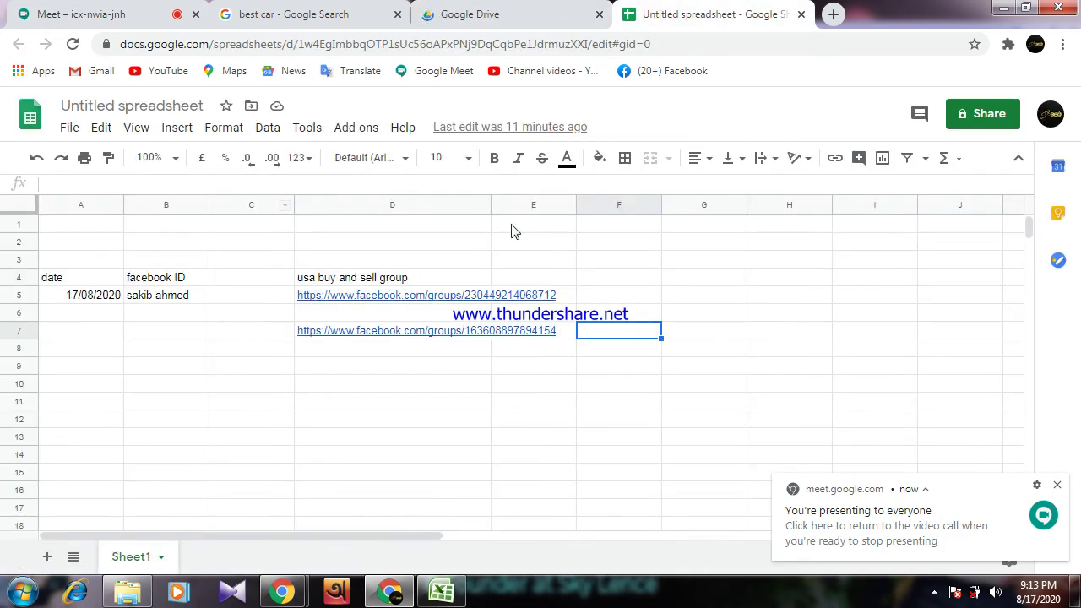
pyautogui.click(194, 108)
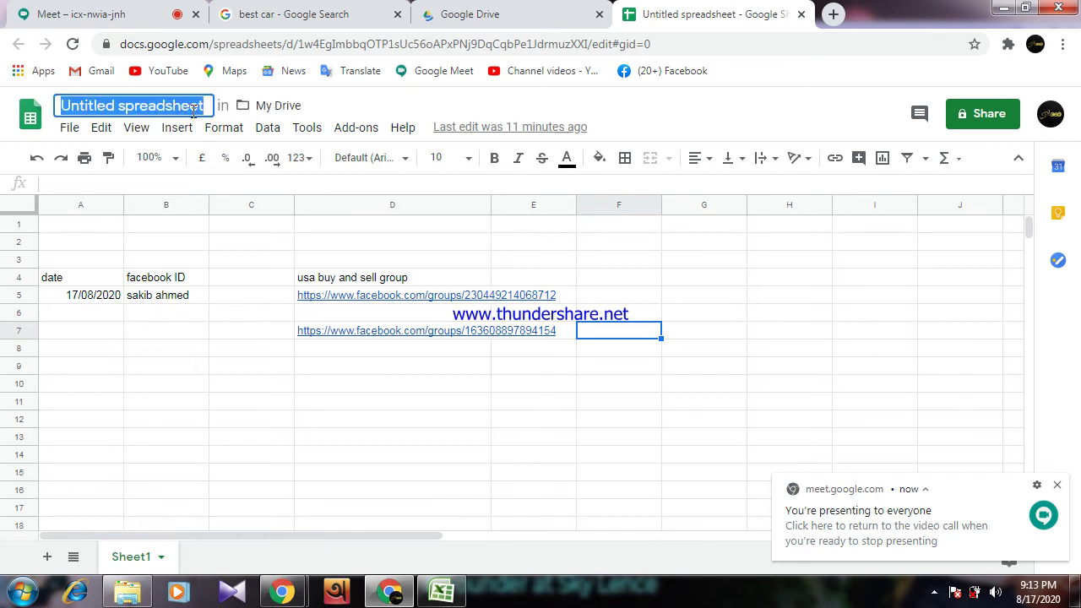
pyautogui.write('fac')
pyautogui.write('b')
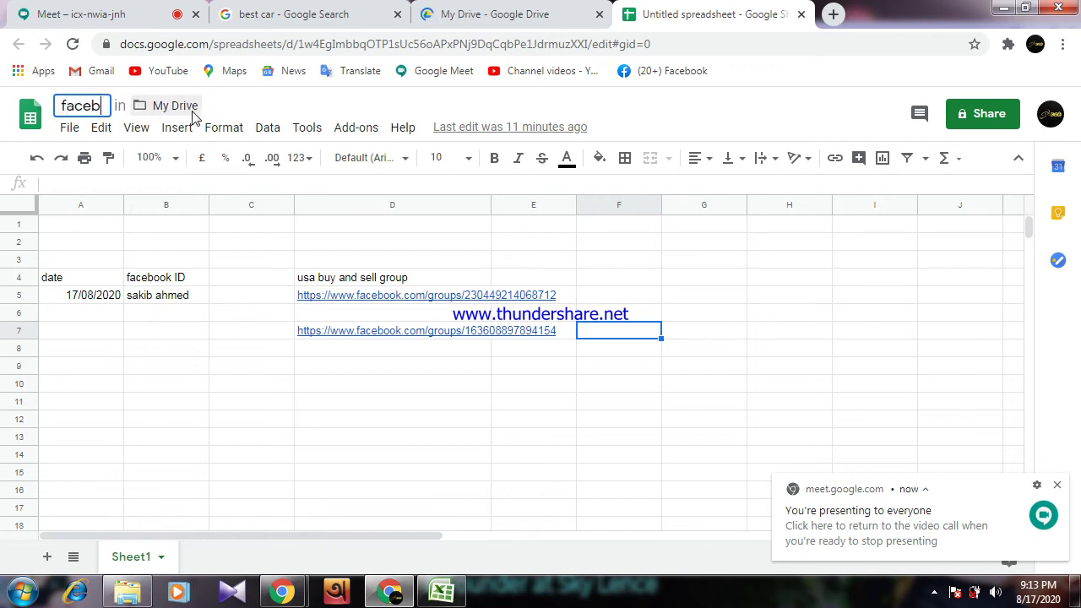
pyautogui.write('ook ma')
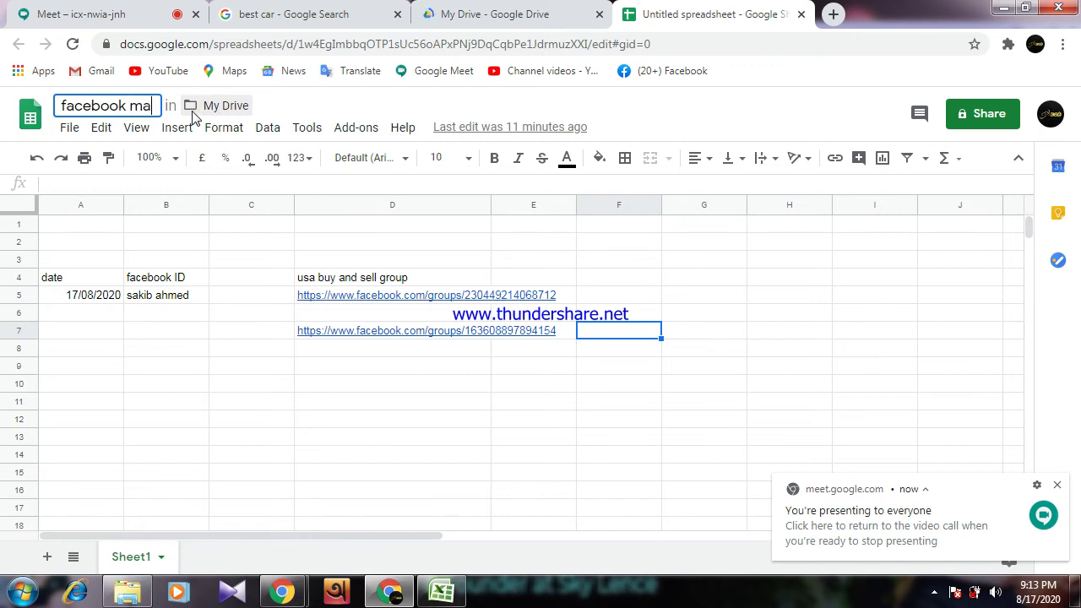
pyautogui.write('rketing ')
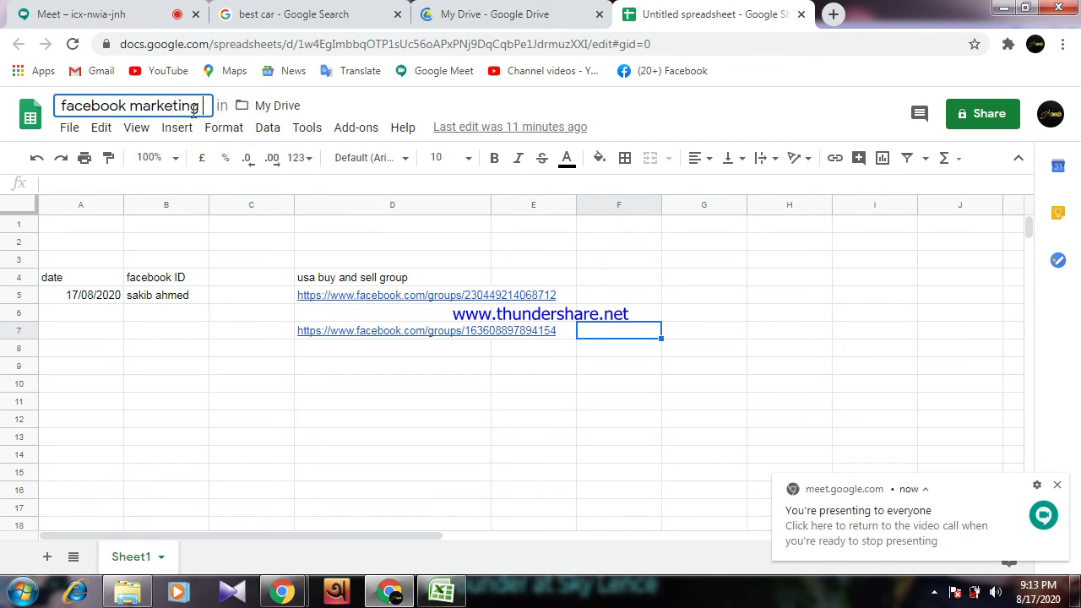
pyautogui.write('group')
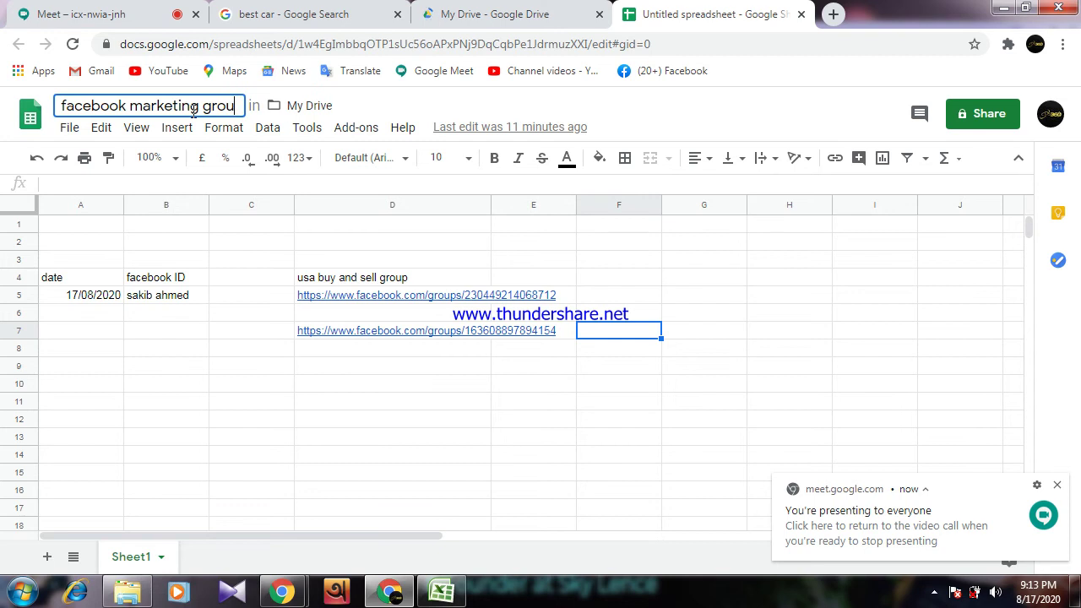
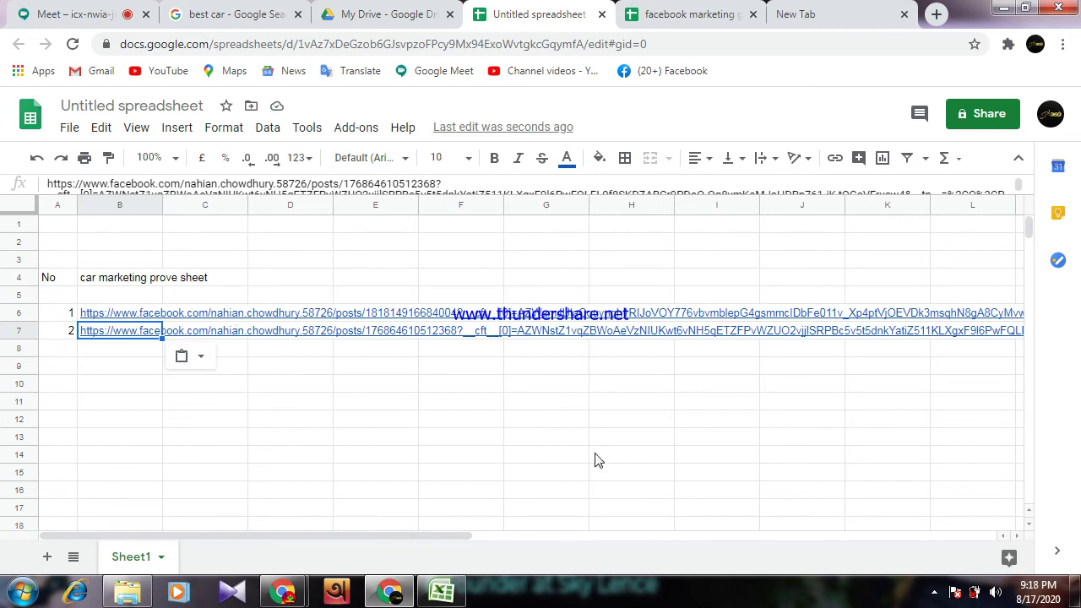
# - Share the spreadsheet with anyone who has the link, copy that link, then go to the facebook marketing sheet
pyautogui.click(990, 118)
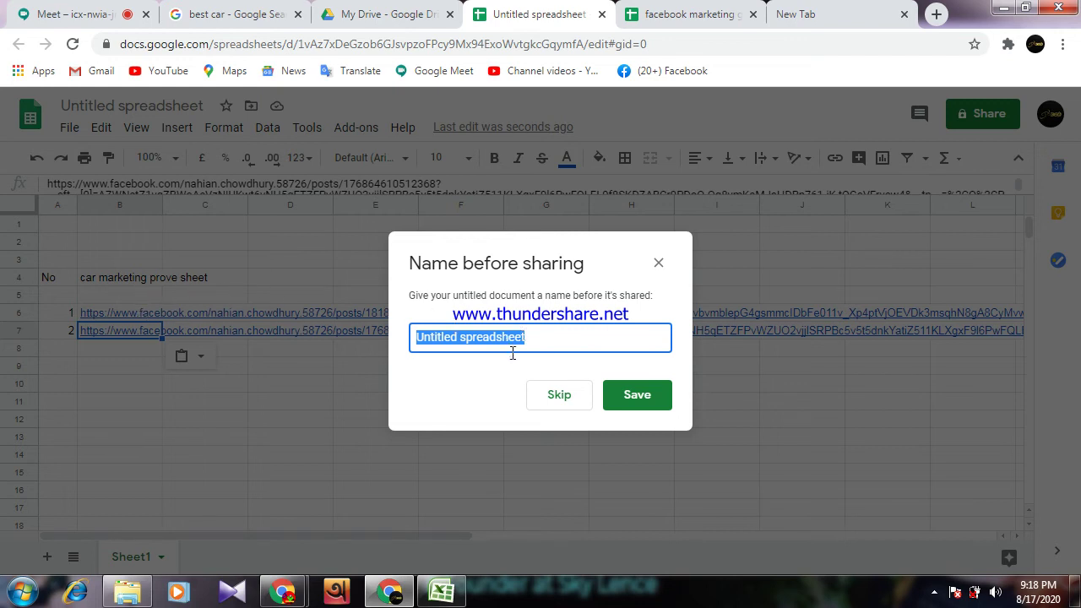
pyautogui.click(635, 397)
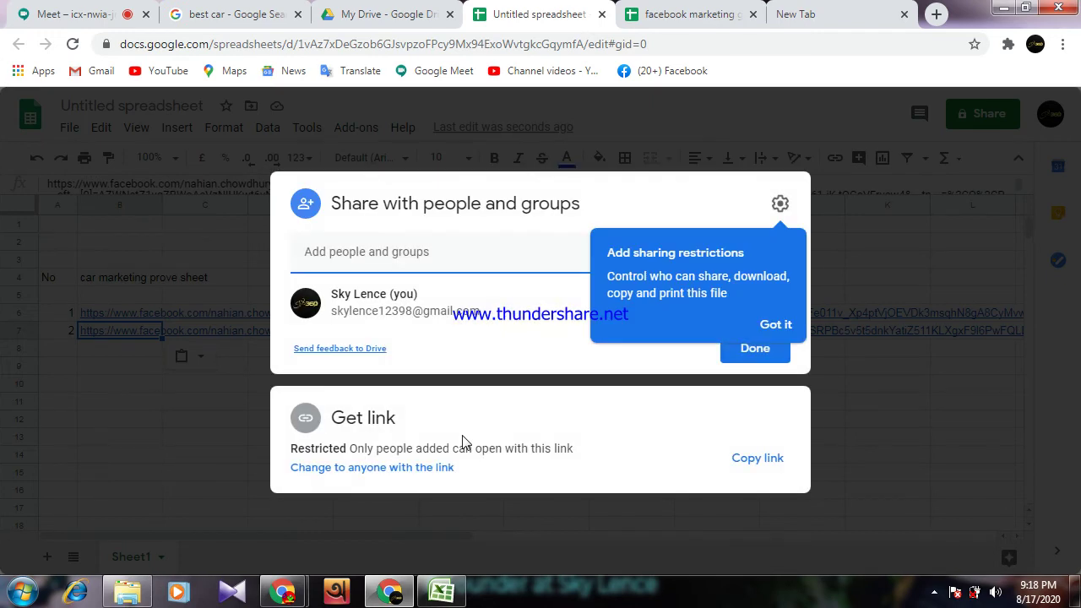
pyautogui.click(369, 469)
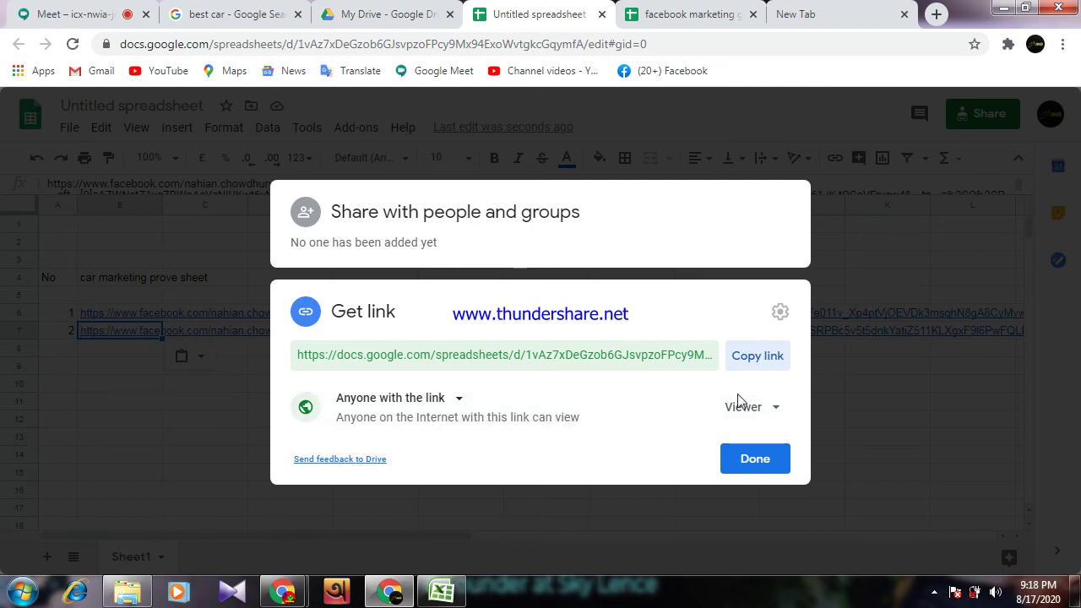
pyautogui.click(756, 357)
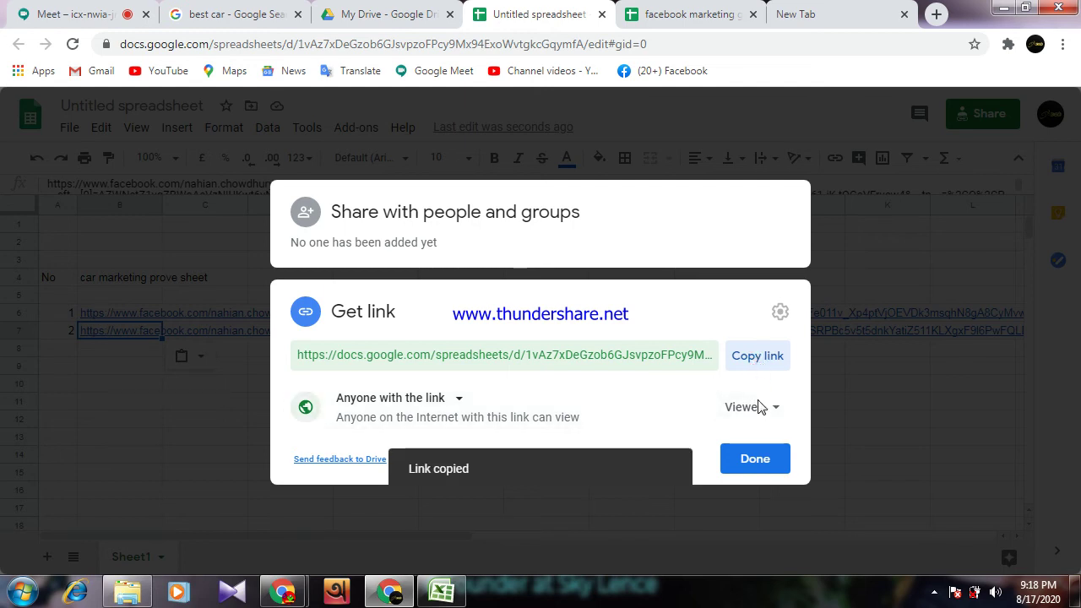
pyautogui.click(755, 463)
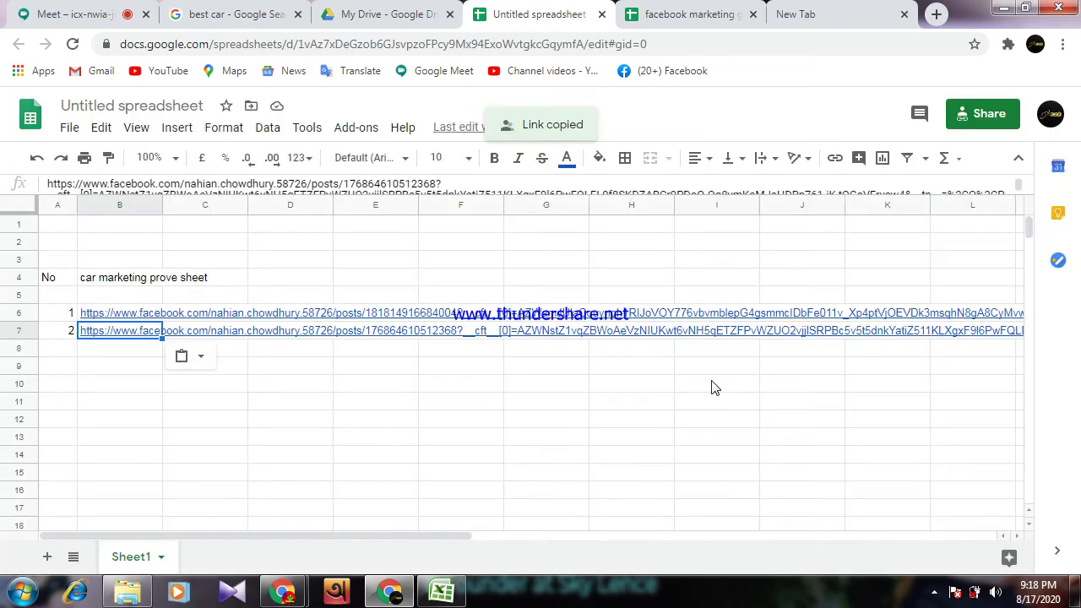
pyautogui.click(666, 12)
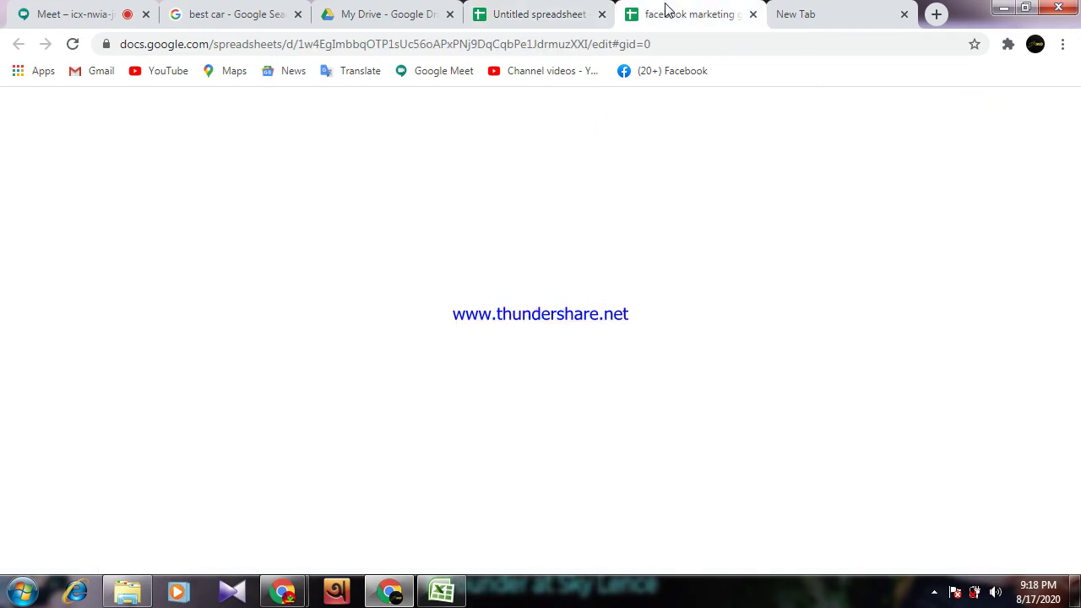
# - Go from the empty new tab back to the Google Meet call
pyautogui.click(841, 7)
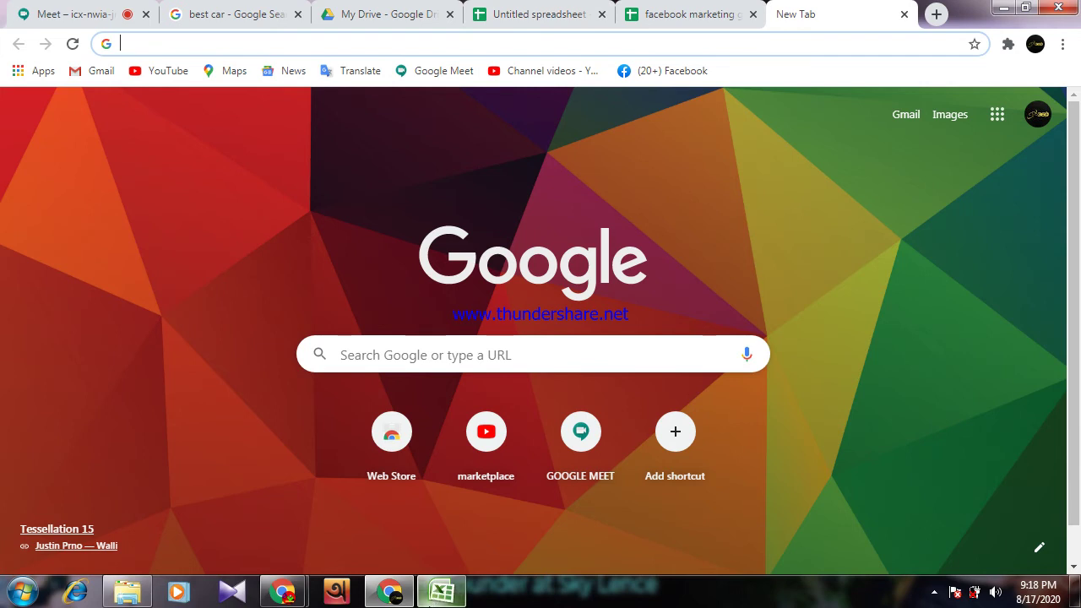
pyautogui.click(79, 7)
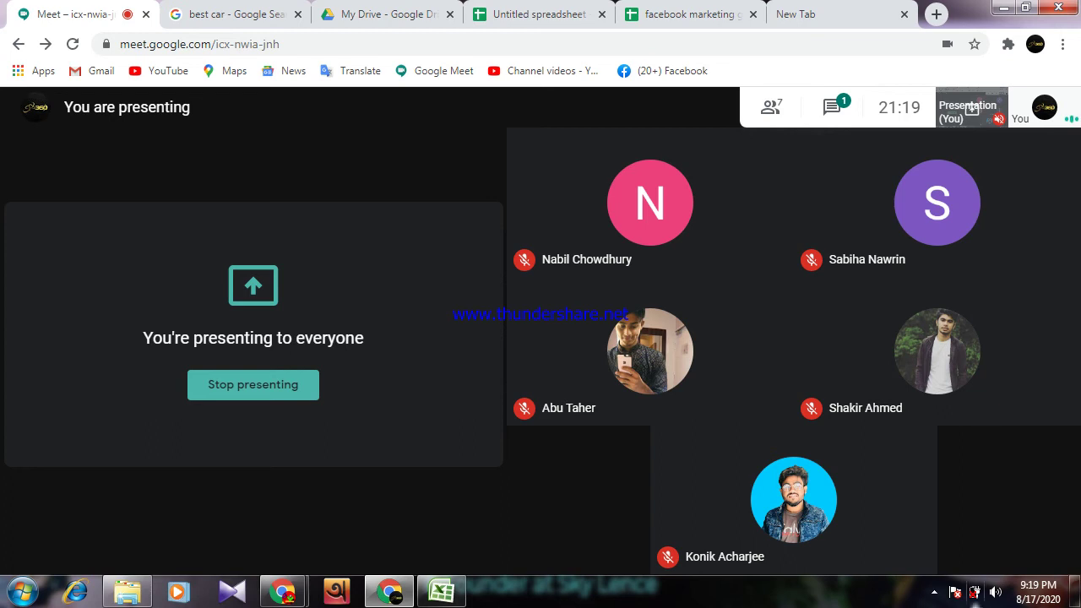
pyautogui.moveTo(400, 598)
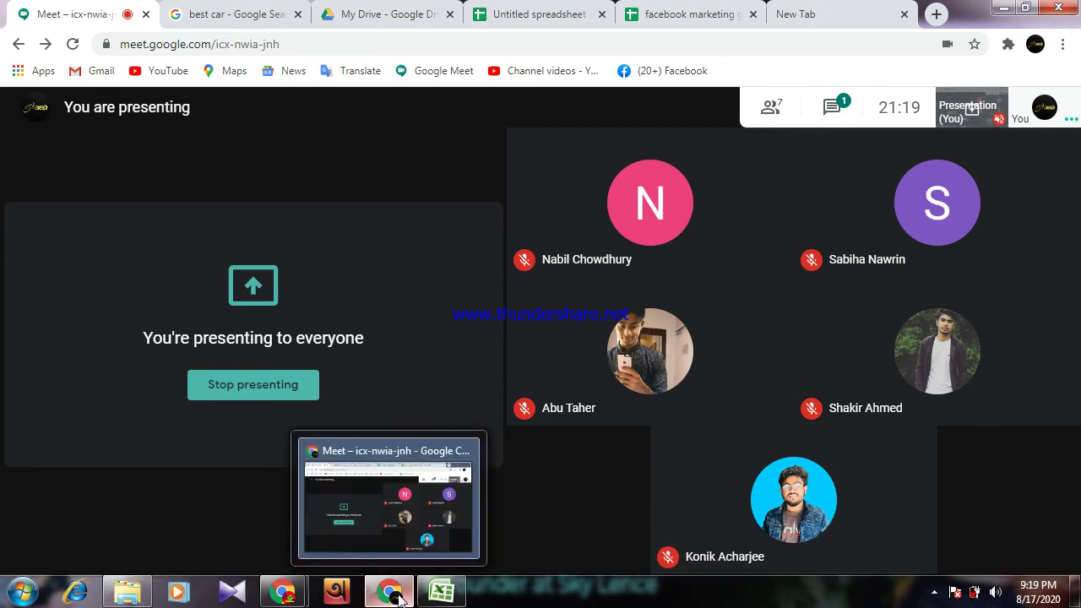
pyautogui.moveTo(285, 597)
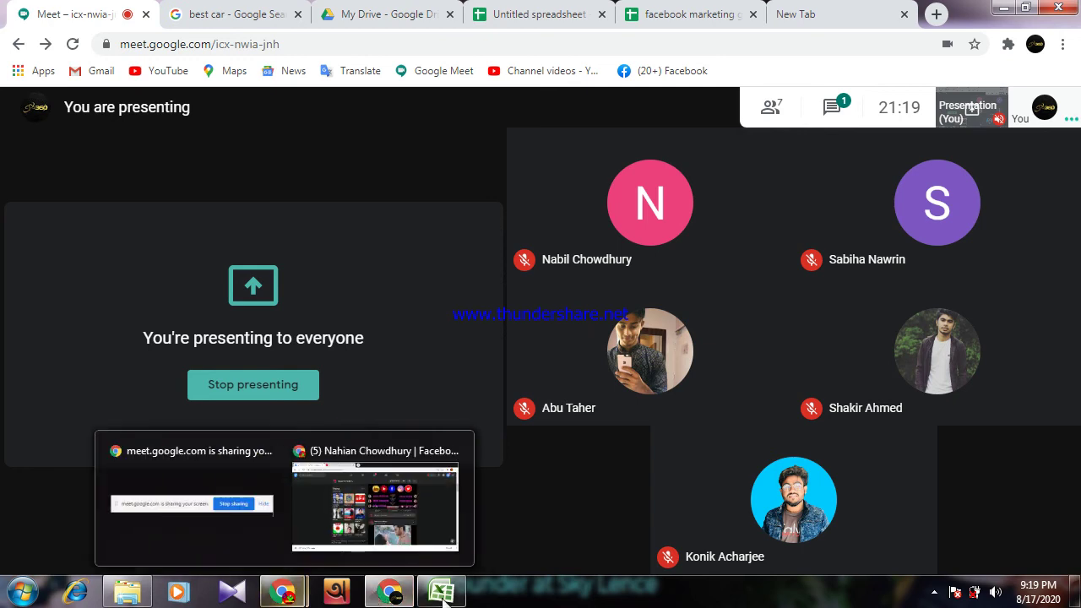
pyautogui.moveTo(443, 601)
pyautogui.click(444, 517)
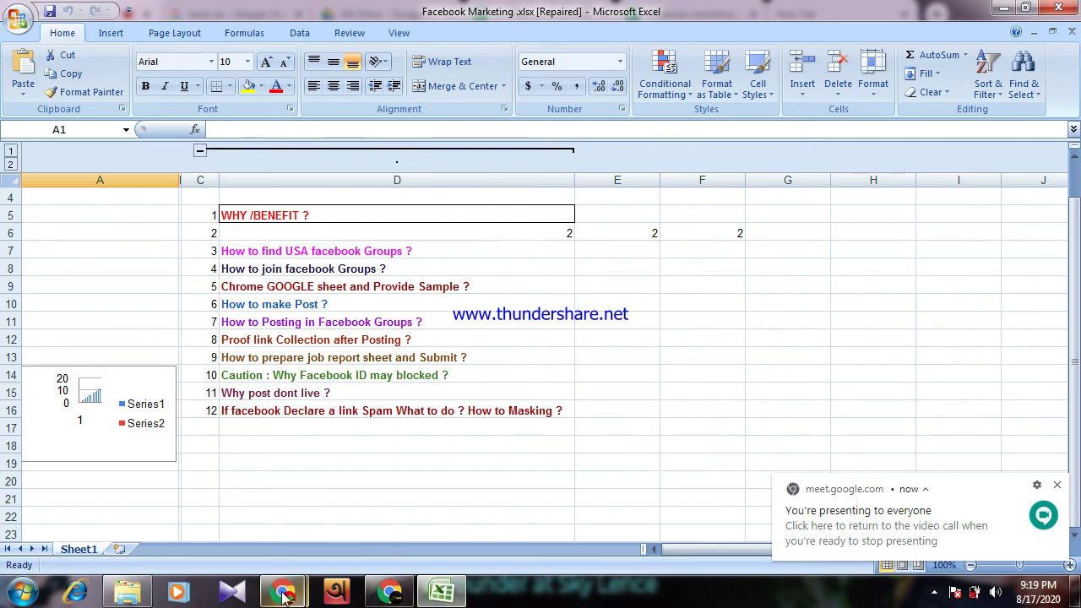
pyautogui.click(374, 506)
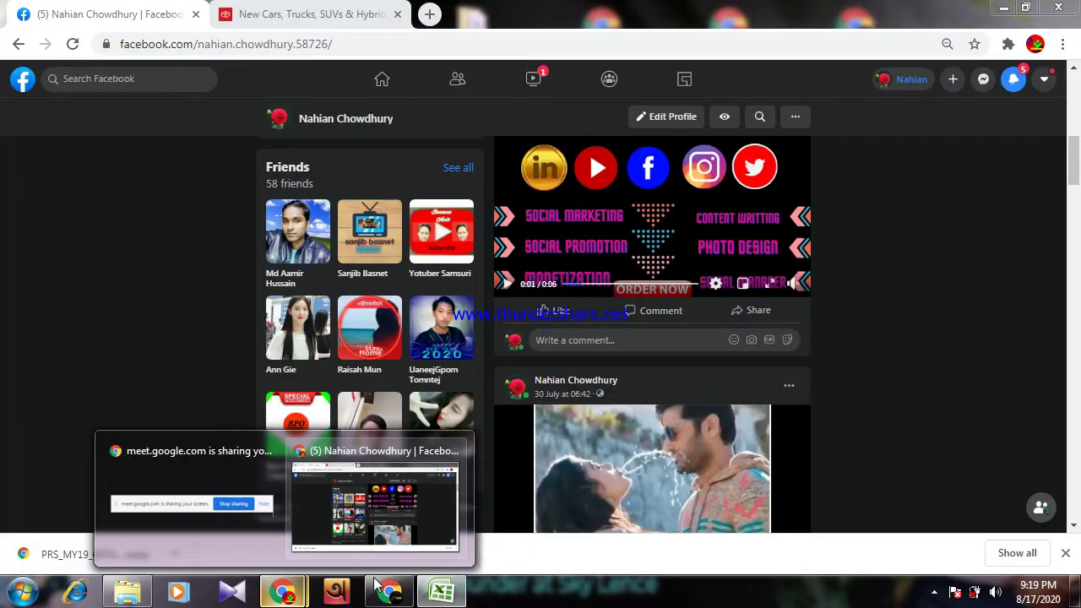
pyautogui.click(376, 522)
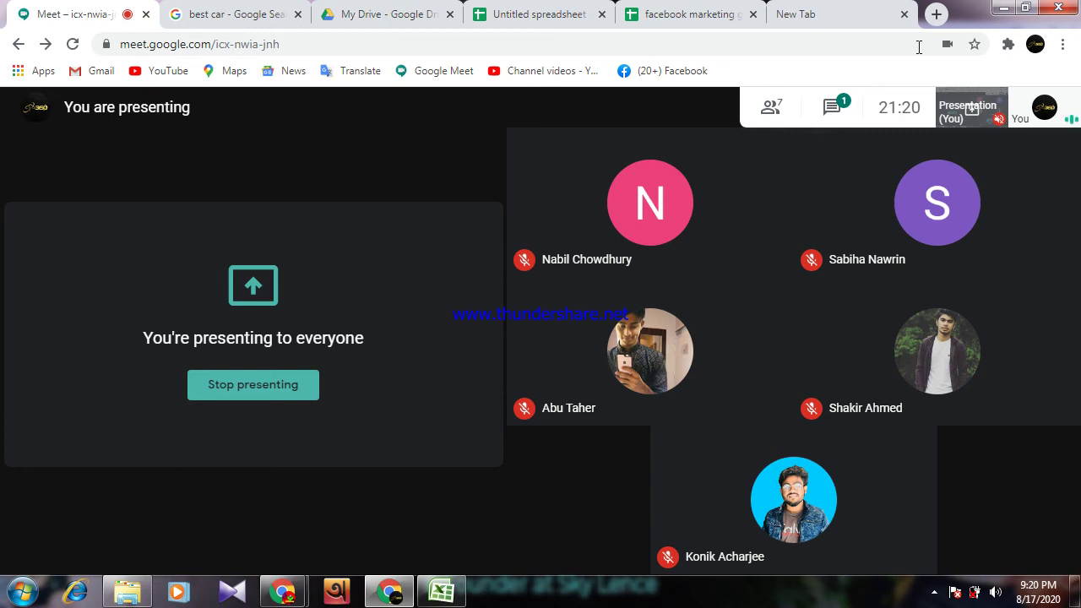
# - Show the Meet chat panel and dismiss the Windows colour-scheme warning
pyautogui.click(835, 114)
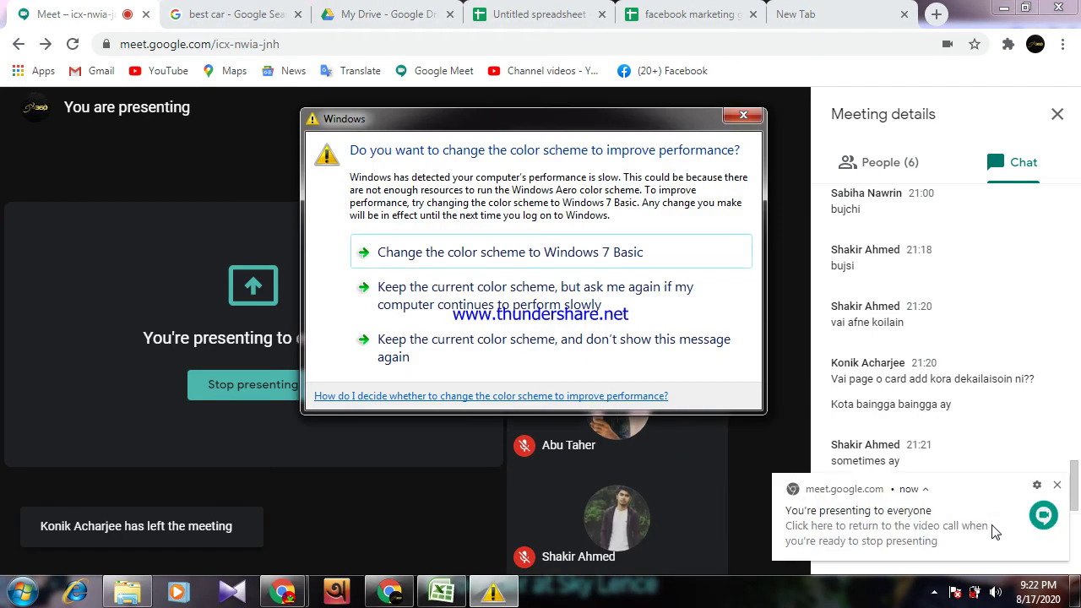
pyautogui.click(734, 120)
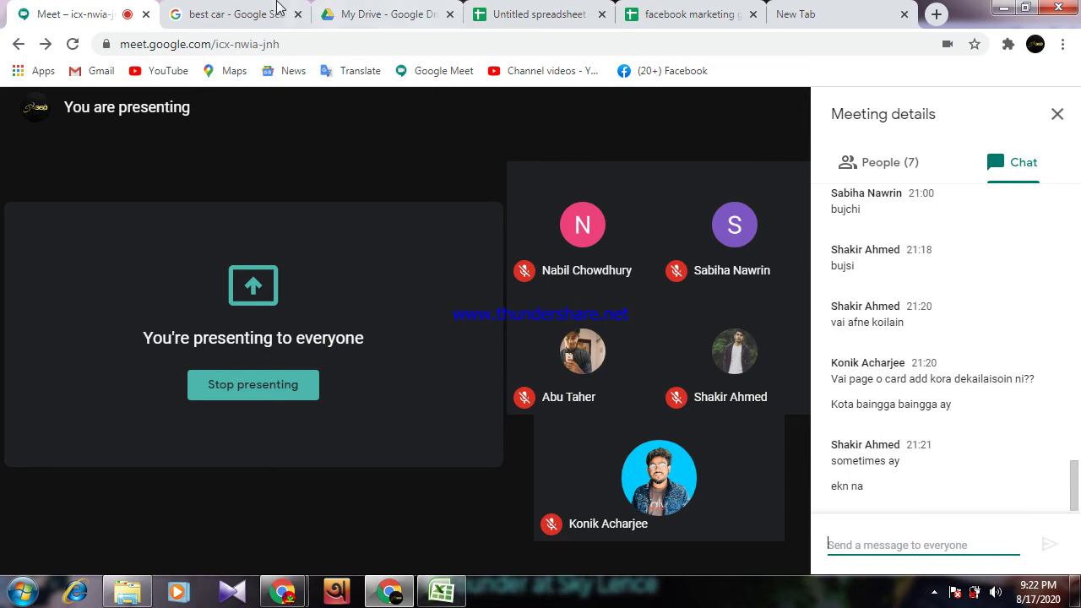
pyautogui.click(211, 7)
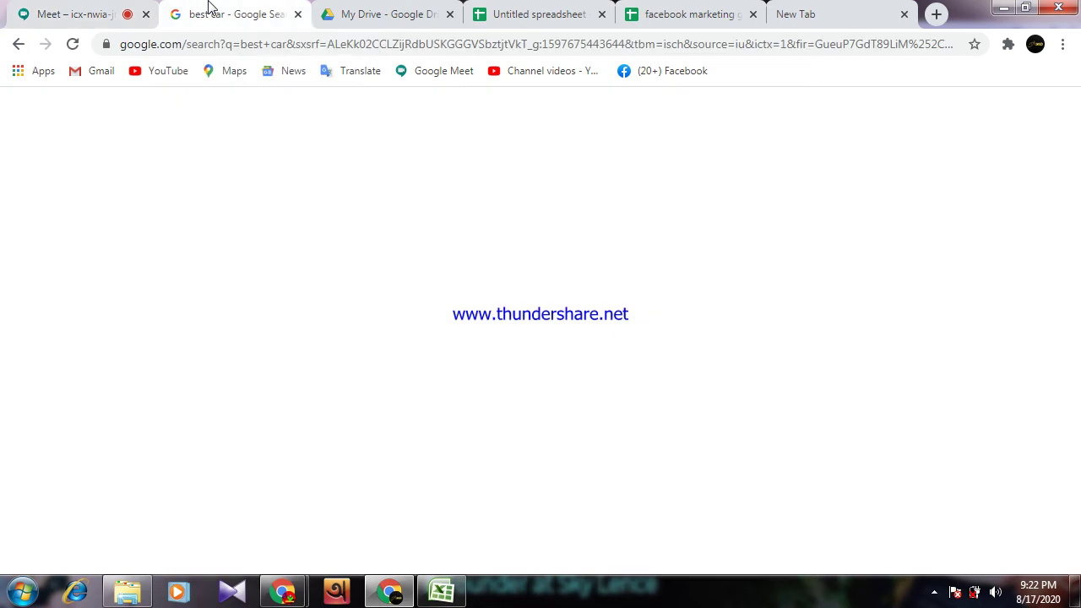
pyautogui.click(372, 7)
pyautogui.click(224, 10)
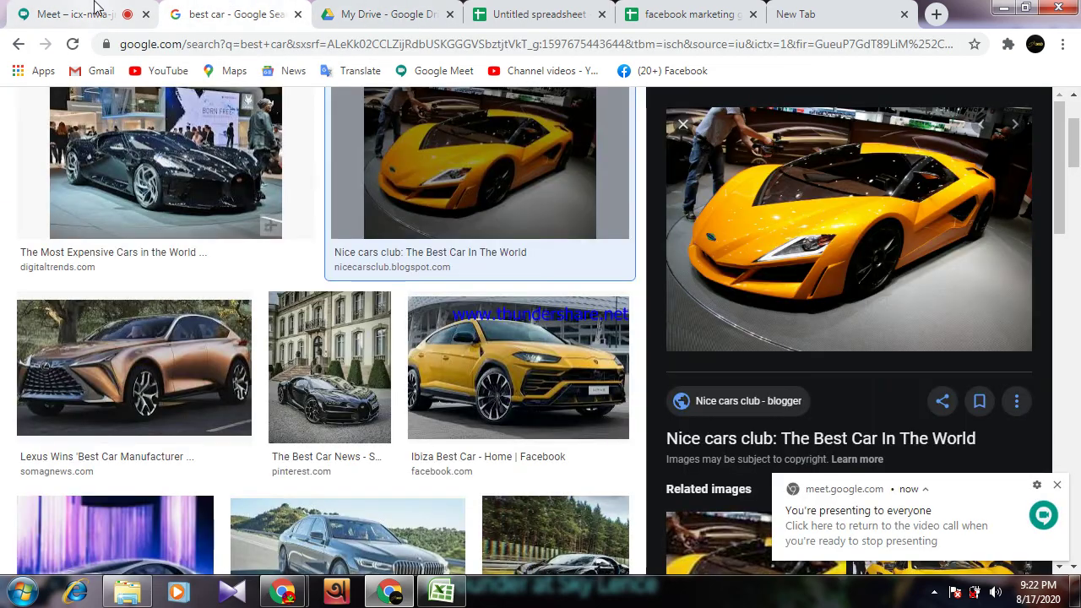
pyautogui.click(94, 7)
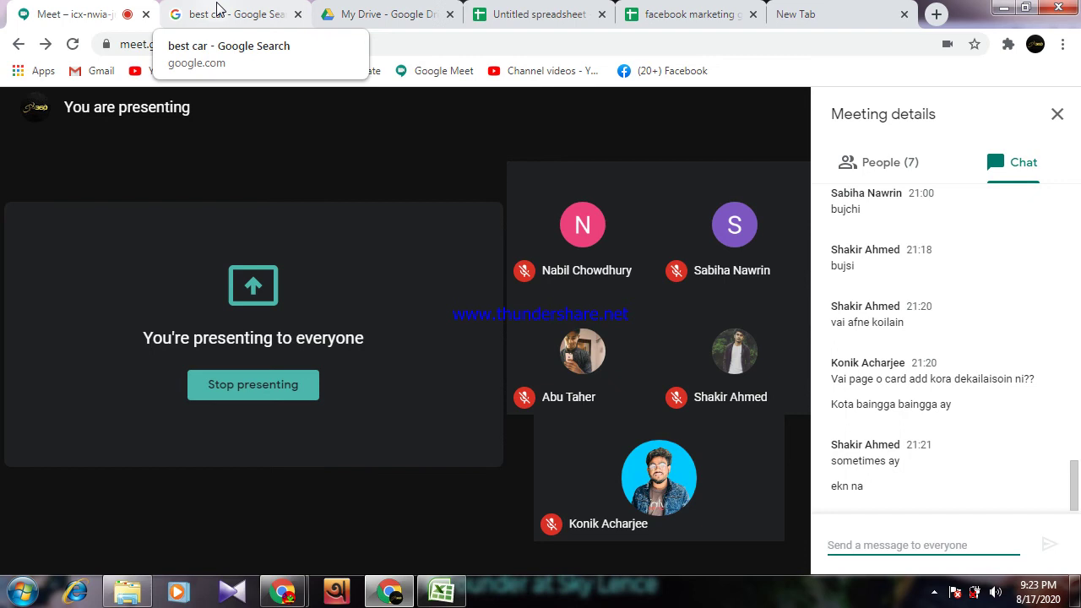
pyautogui.click(355, 13)
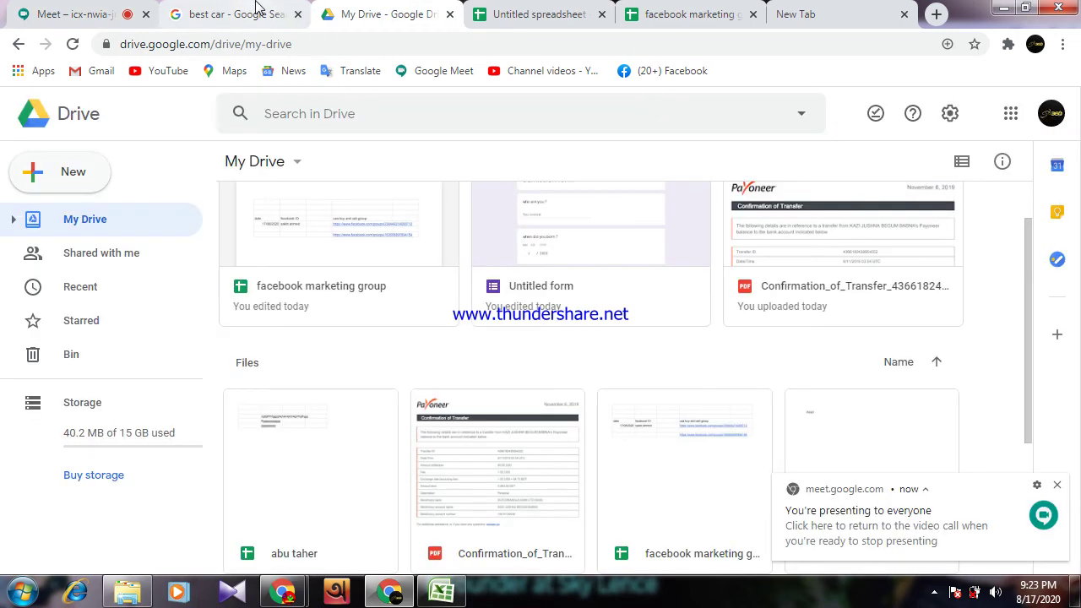
pyautogui.click(258, 9)
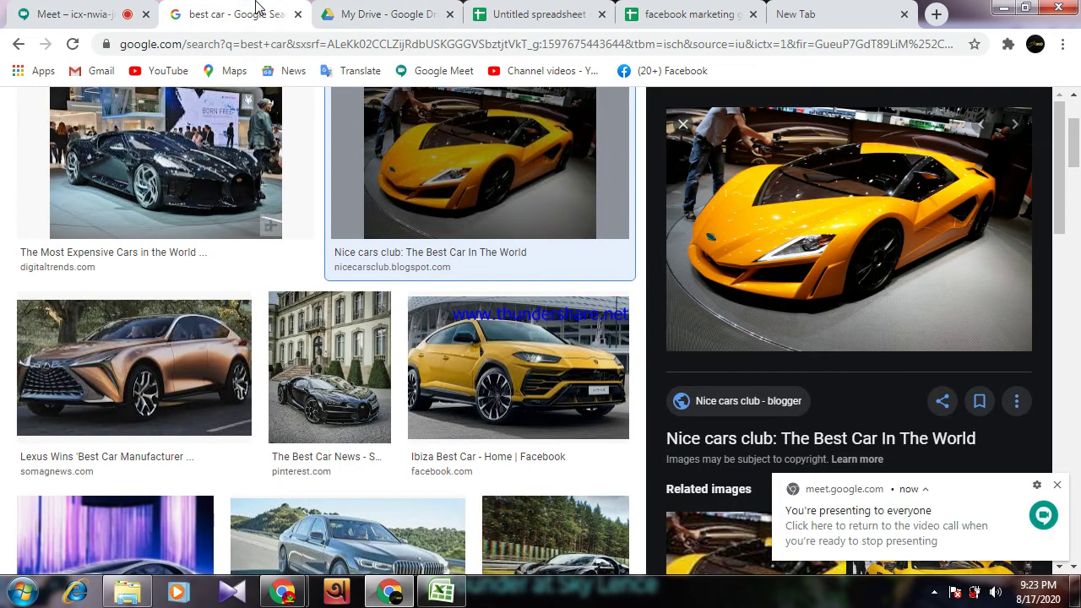
pyautogui.click(373, 8)
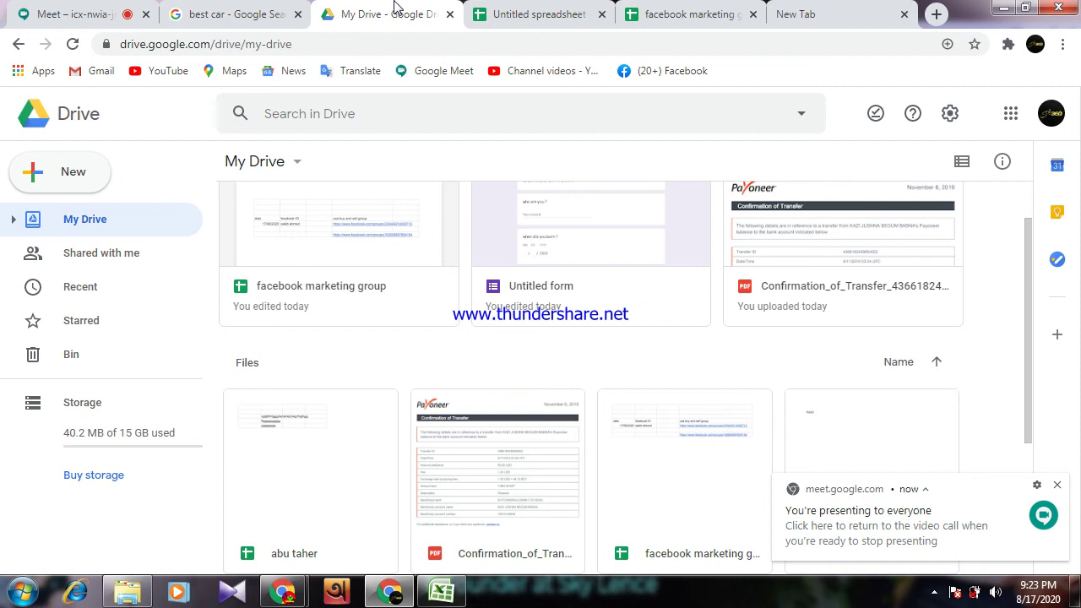
pyautogui.click(495, 7)
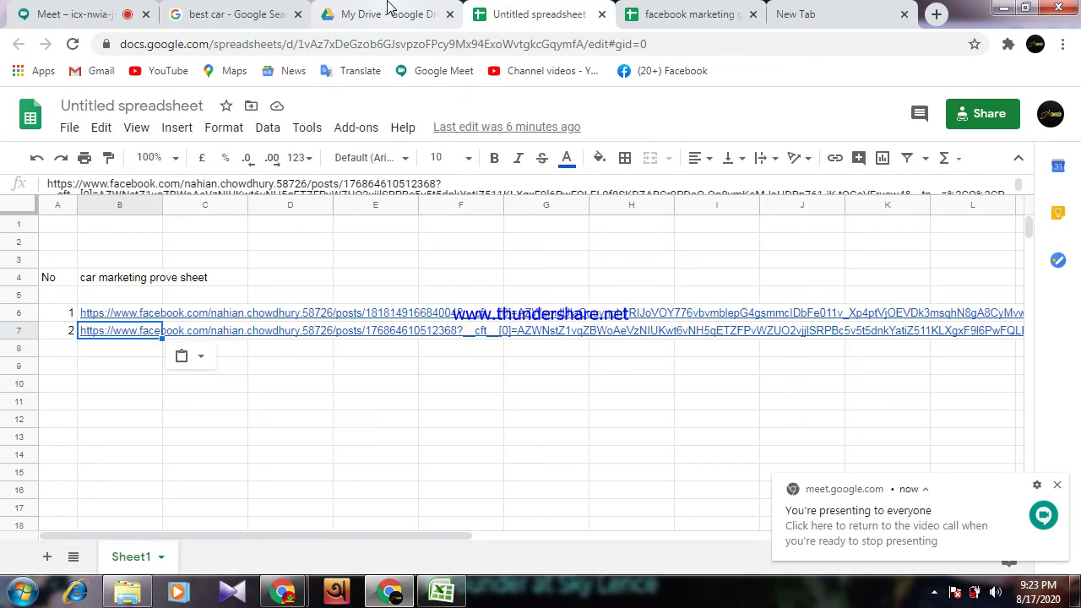
pyautogui.click(390, 12)
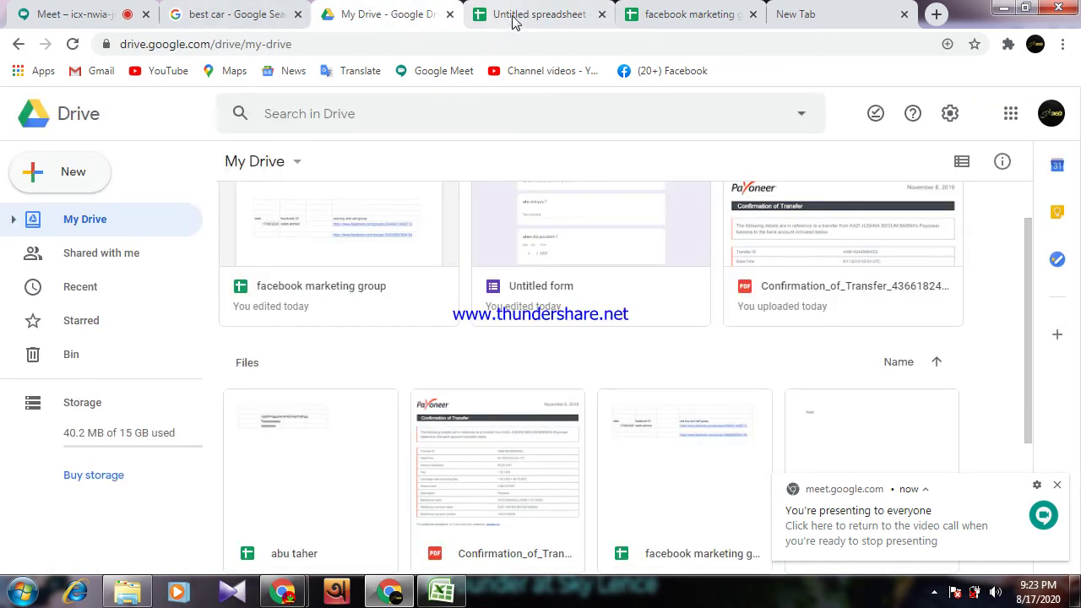
pyautogui.click(511, 15)
pyautogui.click(350, 11)
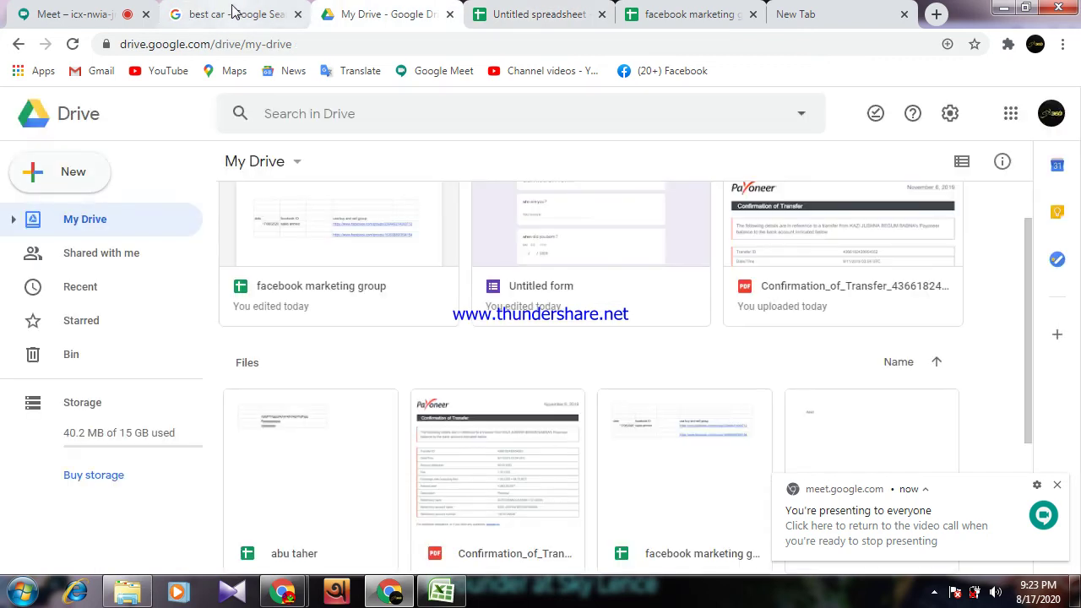
pyautogui.click(231, 12)
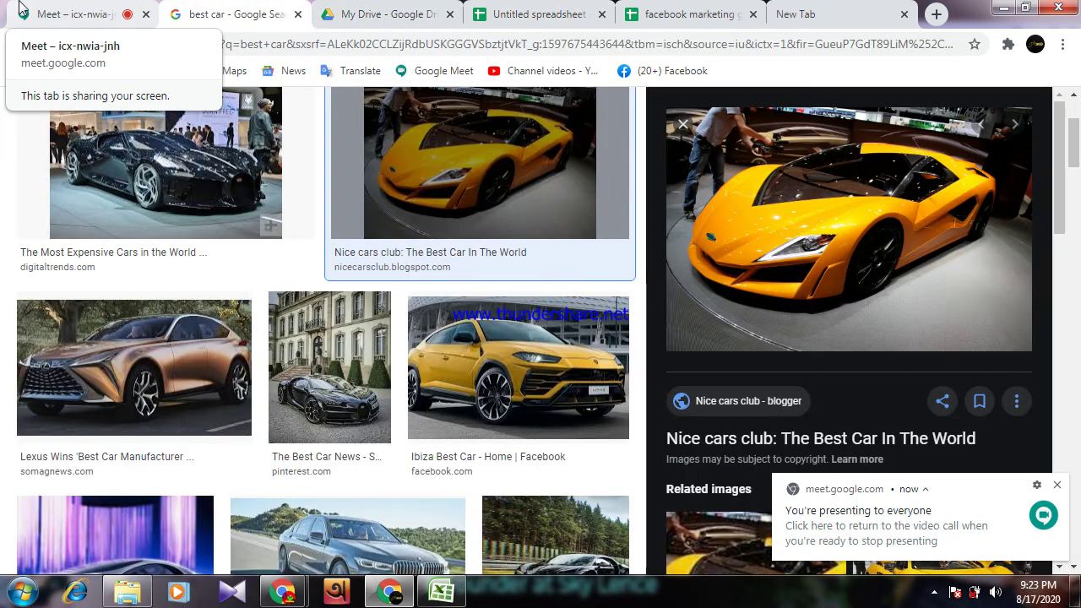
pyautogui.click(44, 8)
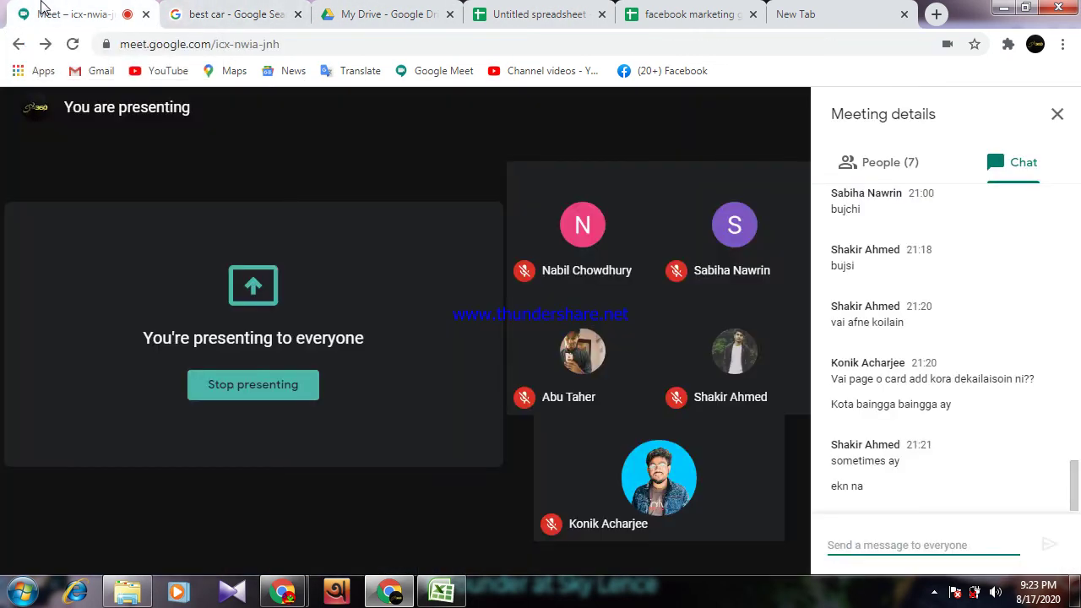
# - Bring the Facebook Marketing.xlsx workbook to the front while the screen is presented
pyautogui.moveTo(336, 113)
pyautogui.moveTo(441, 591)
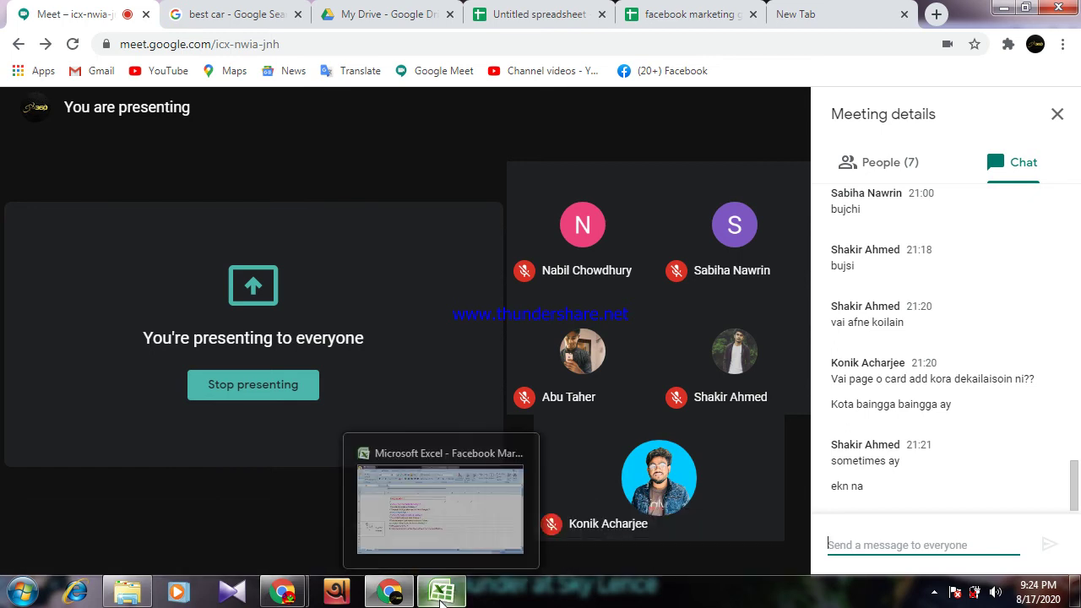
pyautogui.click(439, 541)
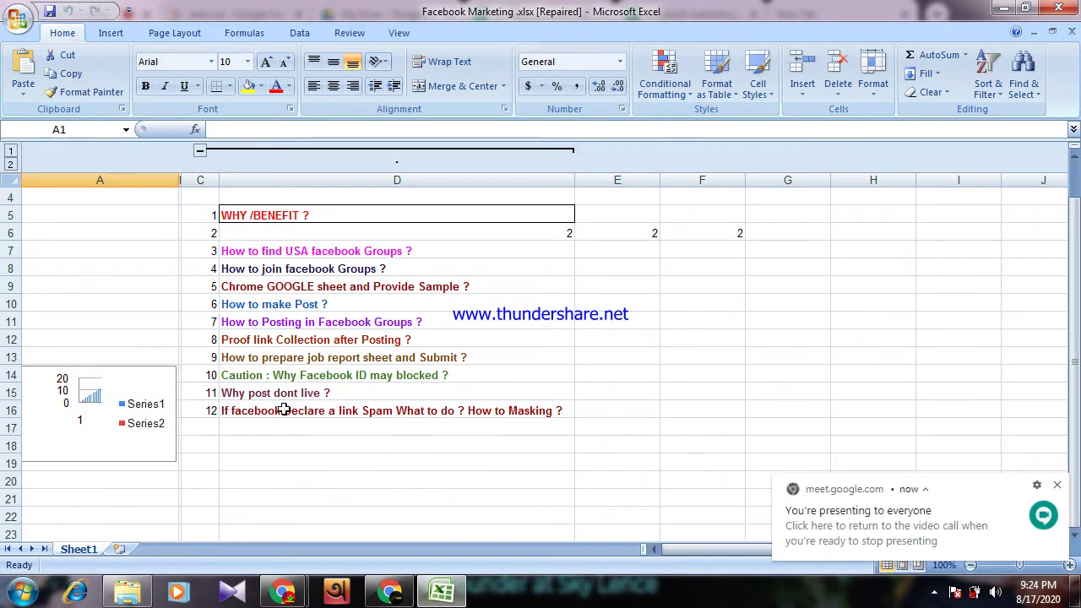
# - Bring the Facebook window forward and close the Toyota car page
pyautogui.moveTo(294, 596)
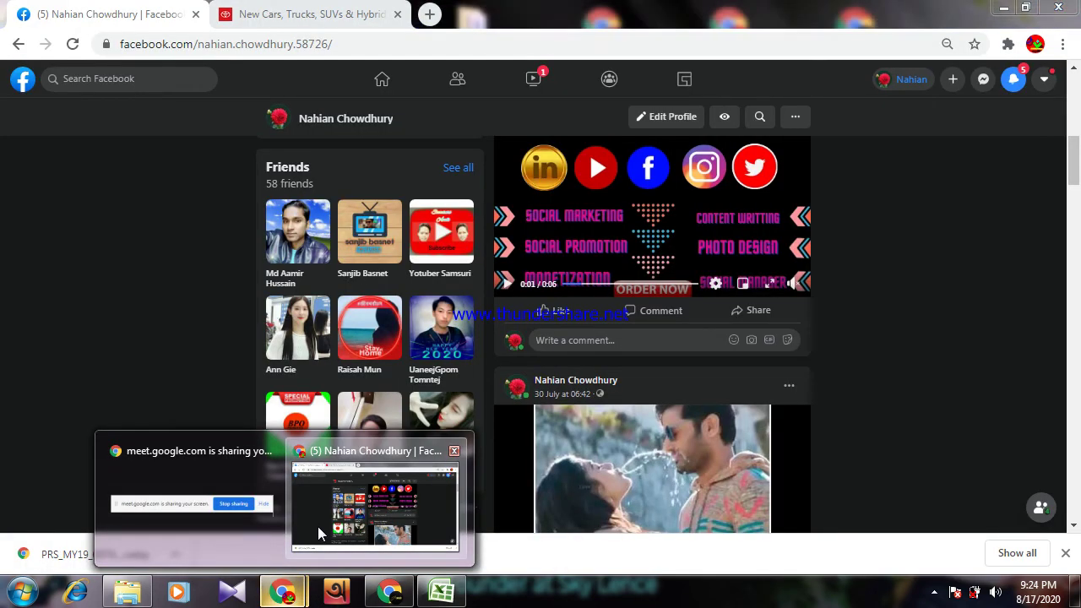
pyautogui.click(317, 526)
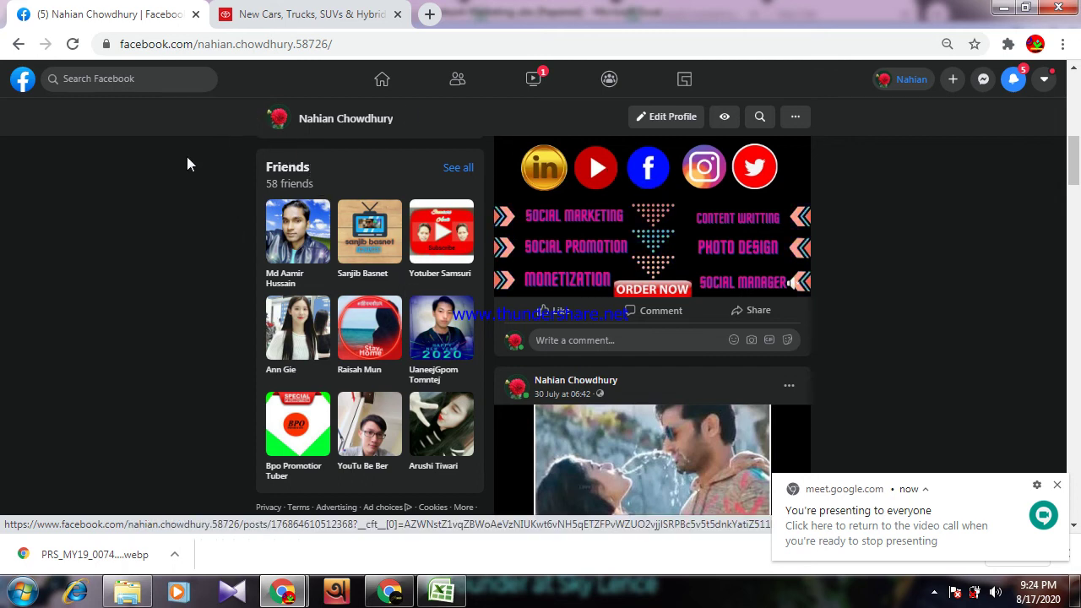
pyautogui.click(304, 15)
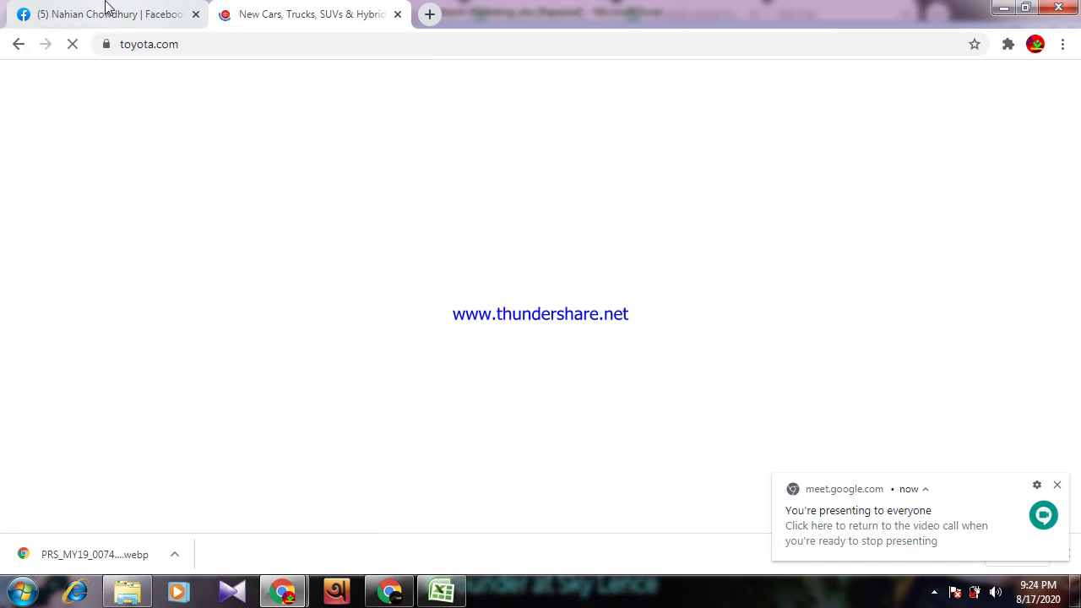
pyautogui.click(398, 15)
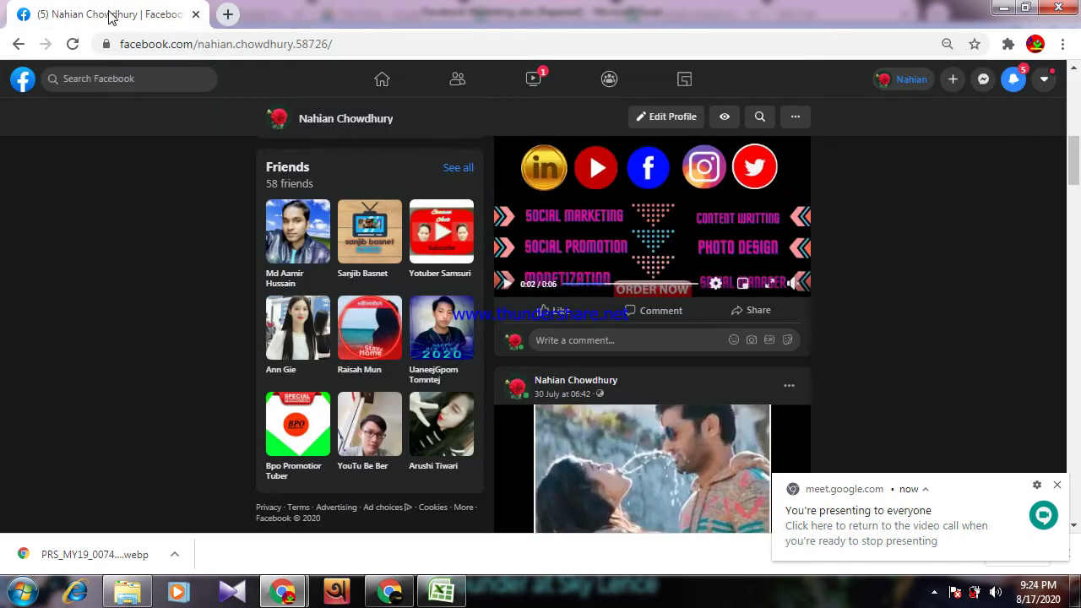
# - Search Facebook for 'fiverr gig' and choose 'fiverr gig promotion and review exchange'
pyautogui.click(163, 81)
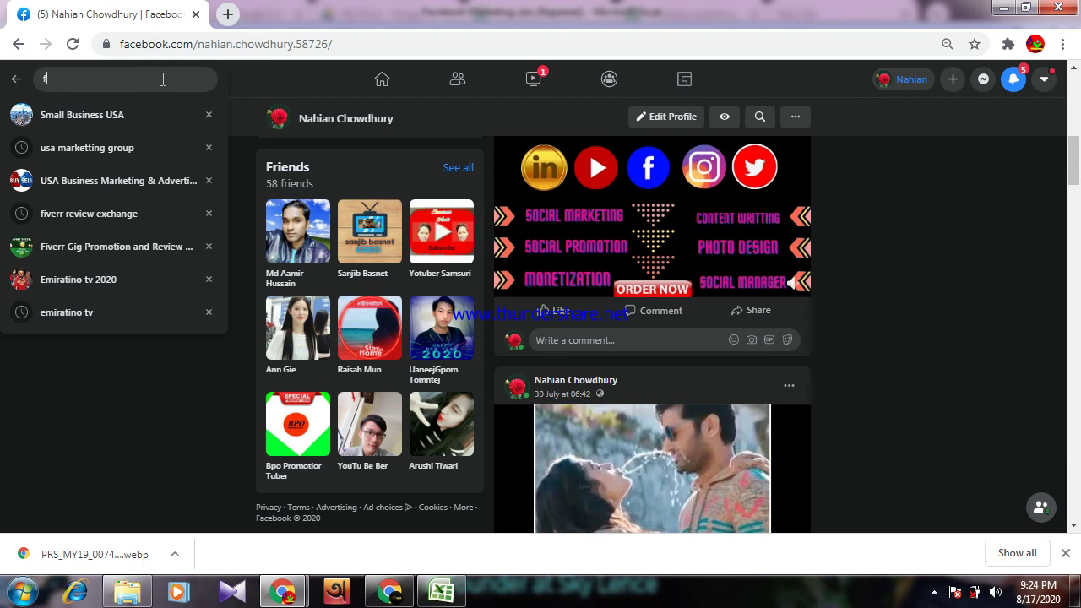
pyautogui.write('fiverr')
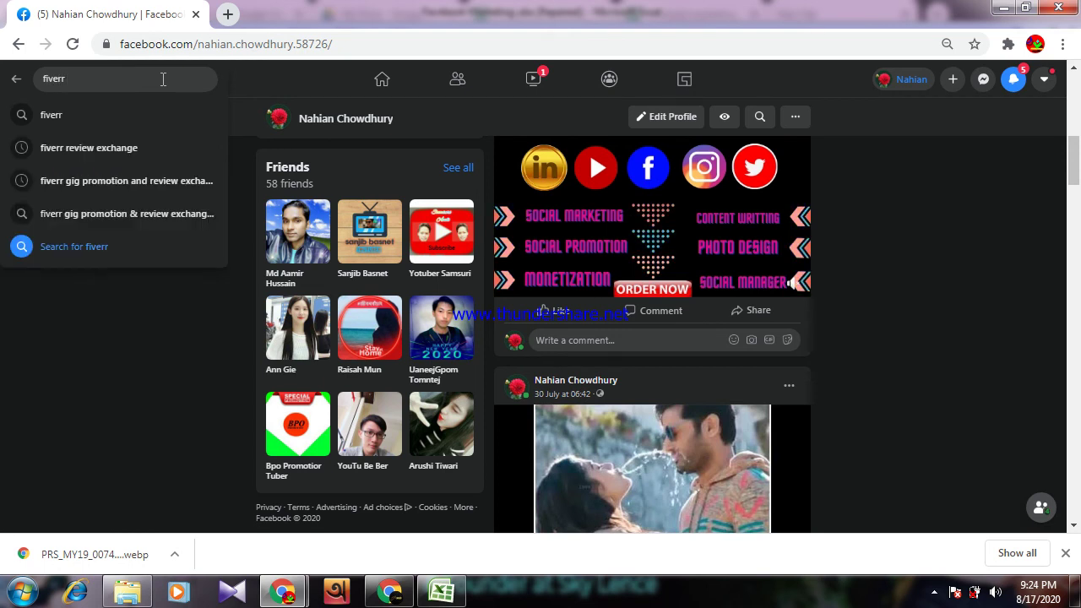
pyautogui.write(' gig')
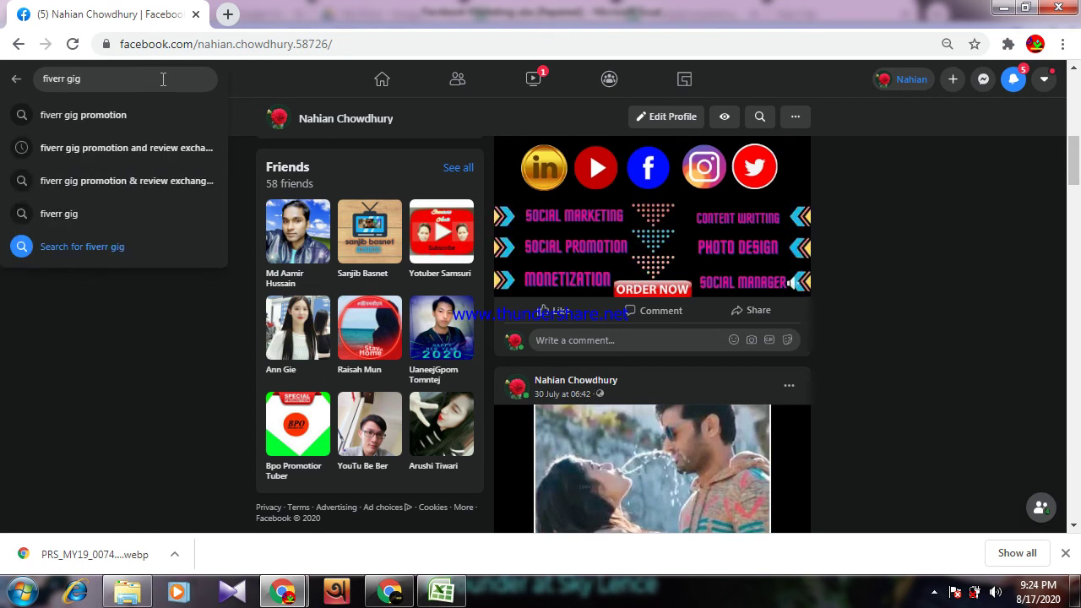
pyautogui.click(122, 147)
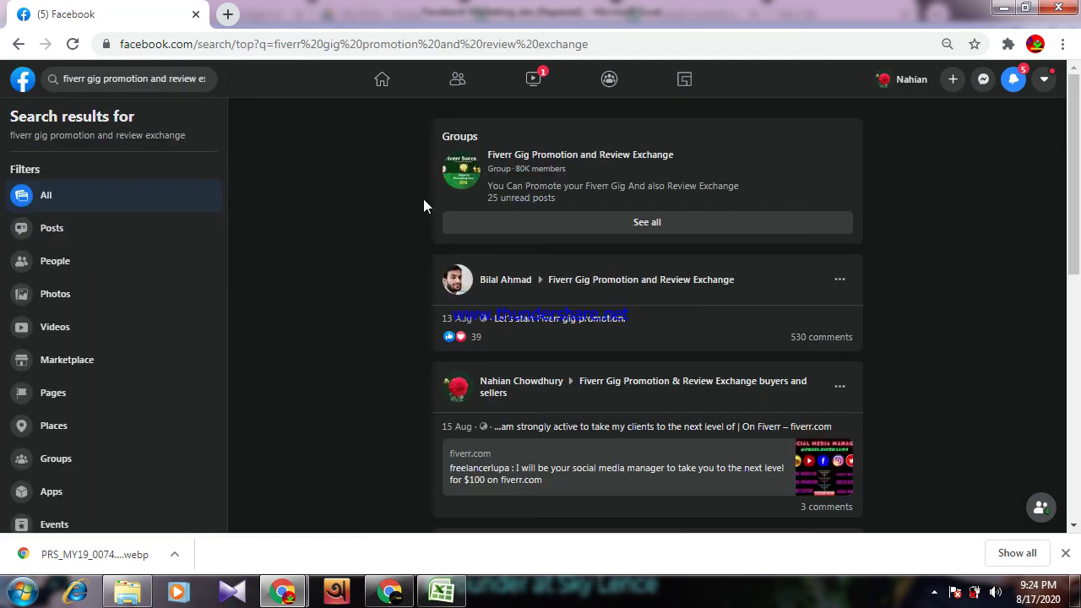
pyautogui.scroll(-1, 709, 253)
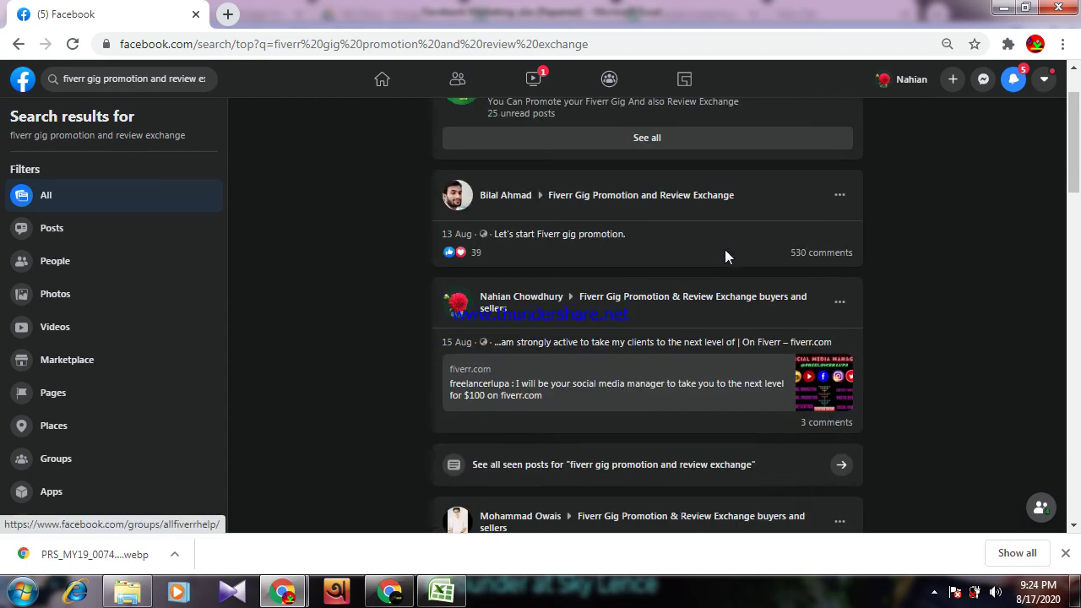
pyautogui.scroll(1, 718, 253)
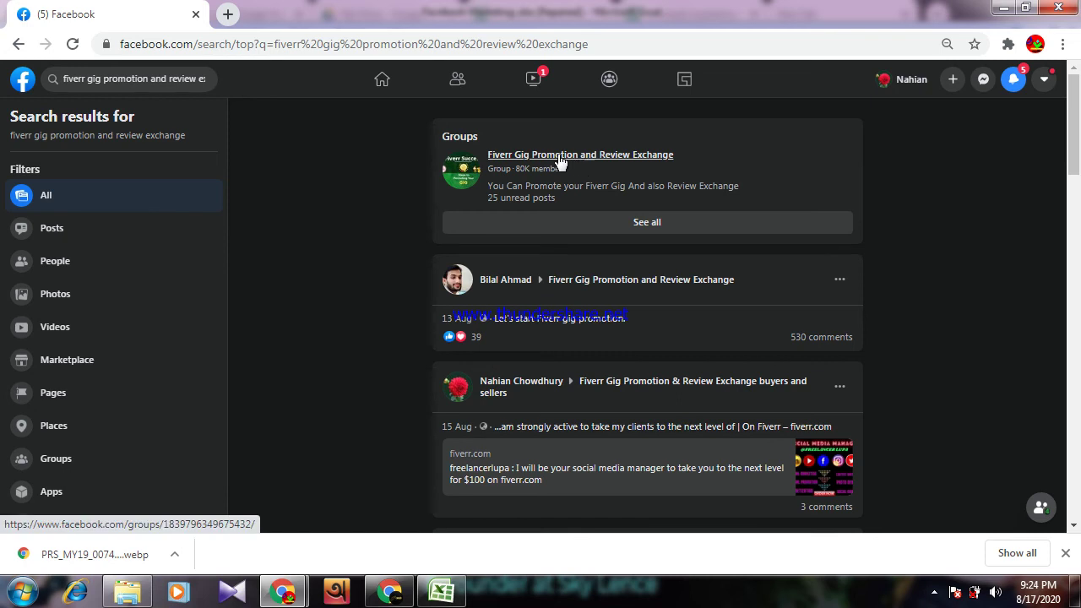
# - Open the Fiverr Gig Promotion and Review Exchange group page
pyautogui.moveTo(555, 160)
pyautogui.click(561, 160)
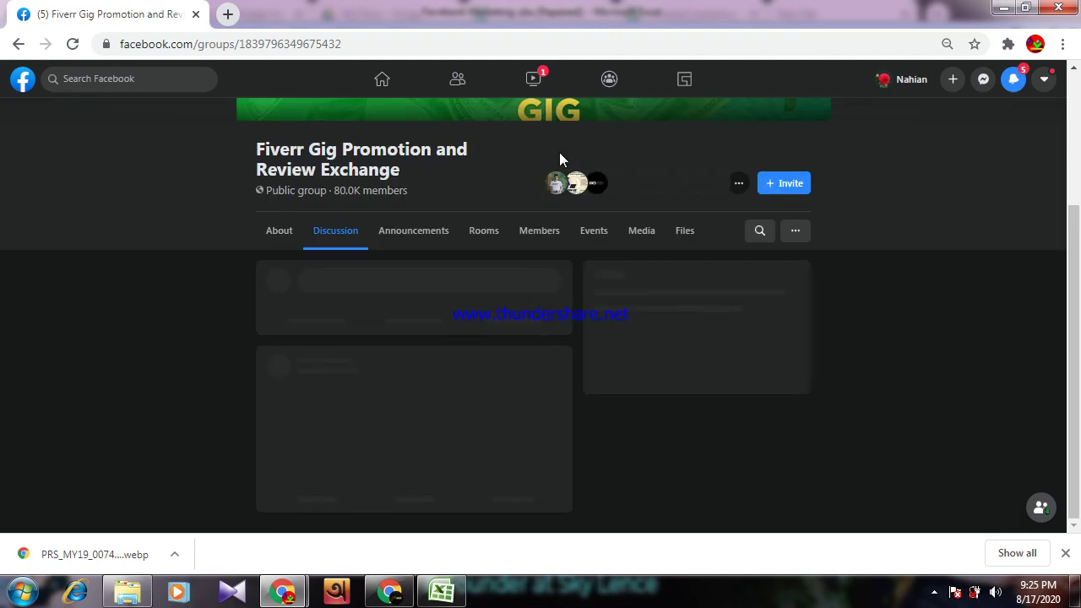
pyautogui.scroll(3, 511, 168)
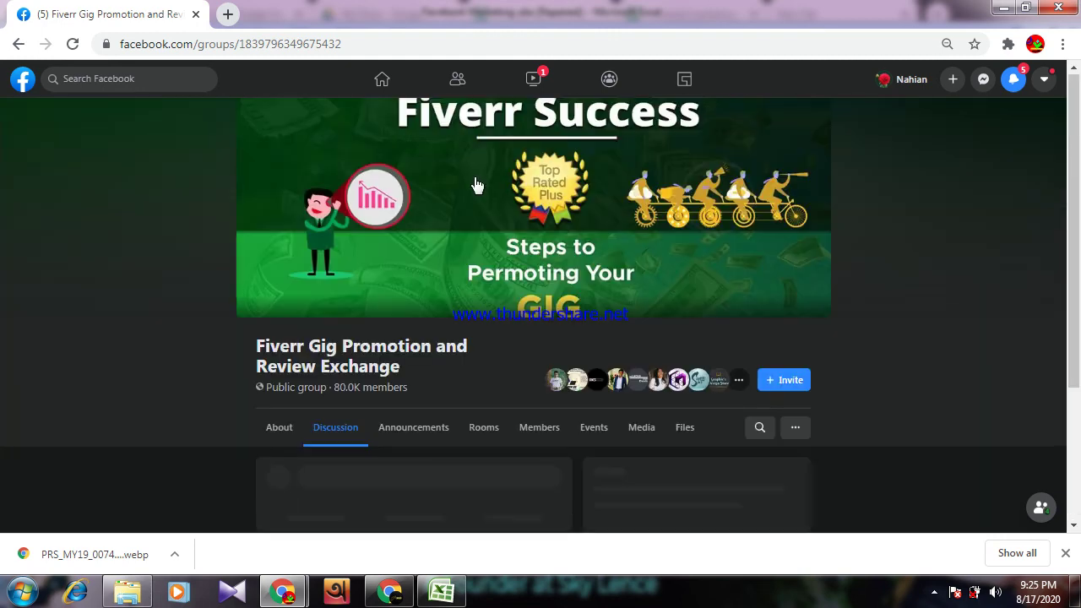
pyautogui.scroll(-2, 540, 218)
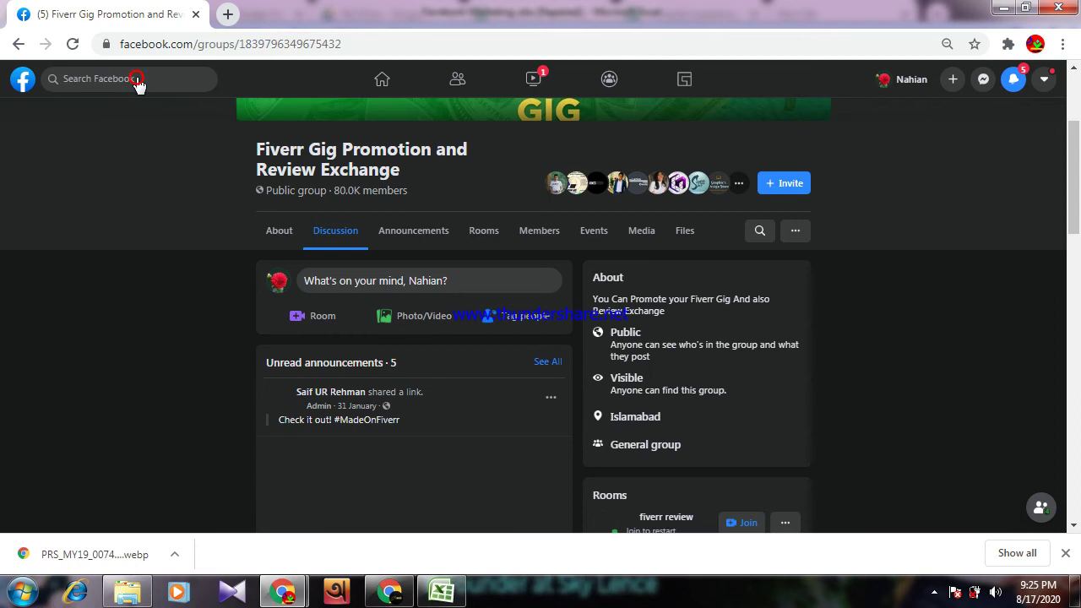
# - Go to the Small Business USA group from recent searches and scroll through it
pyautogui.click(137, 78)
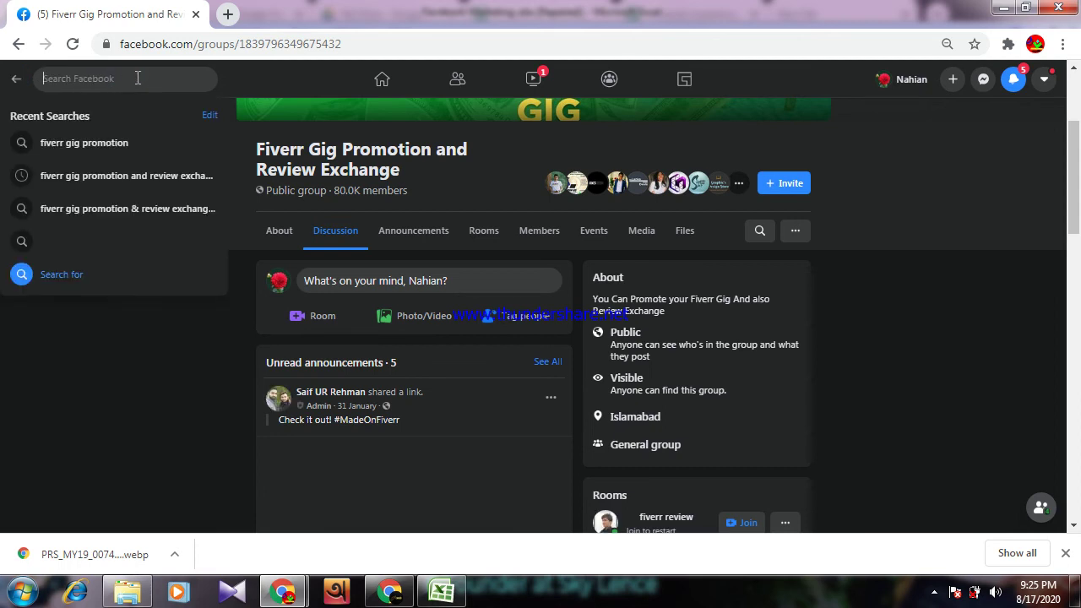
pyautogui.click(97, 175)
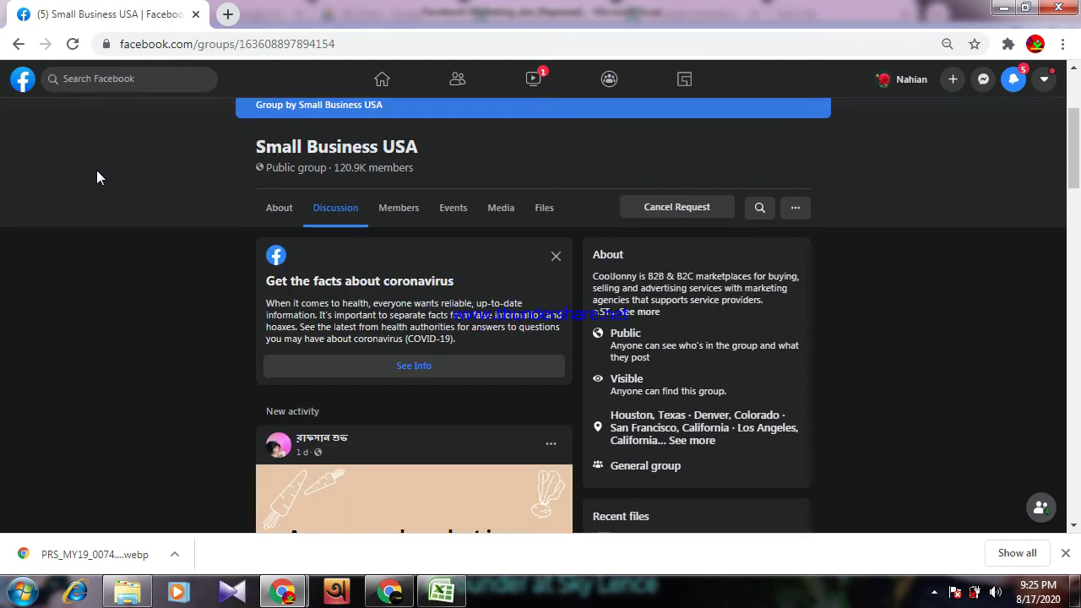
pyautogui.scroll(1, 508, 258)
pyautogui.scroll(-1, 508, 259)
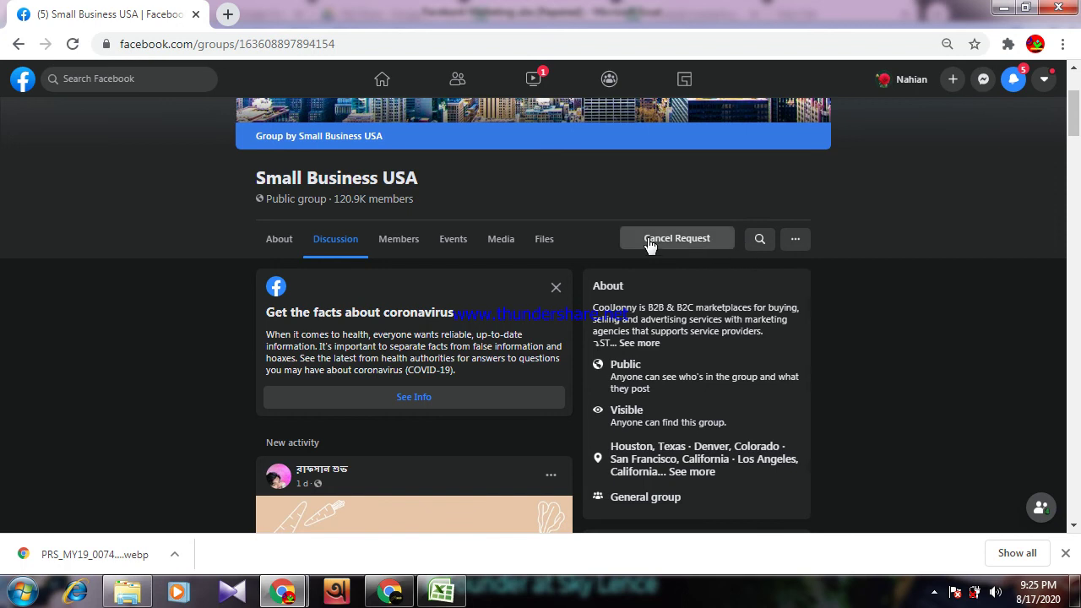
pyautogui.scroll(2, 422, 212)
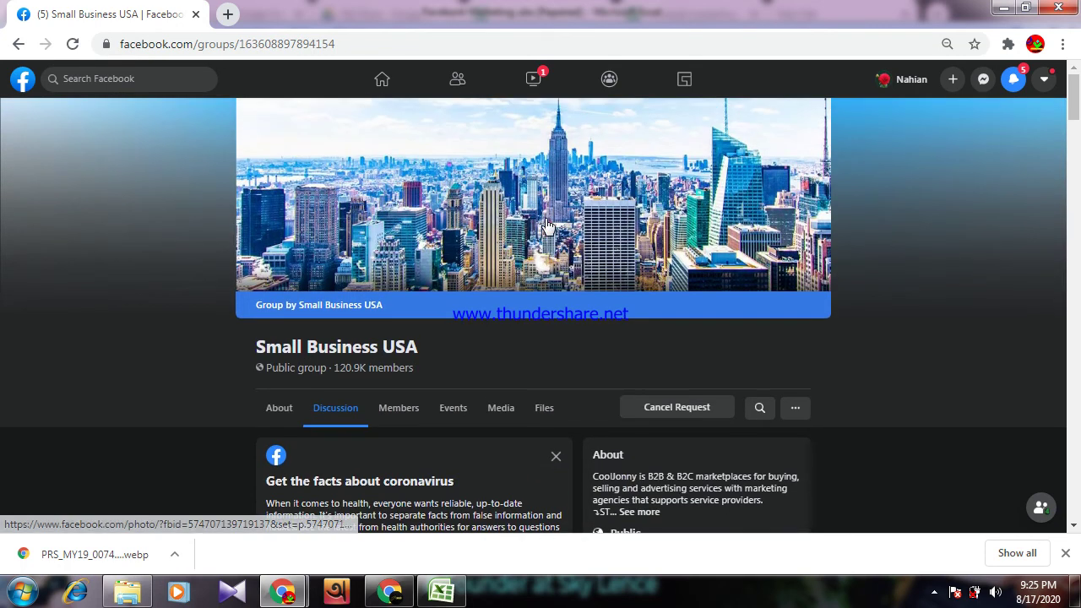
pyautogui.scroll(-1, 557, 198)
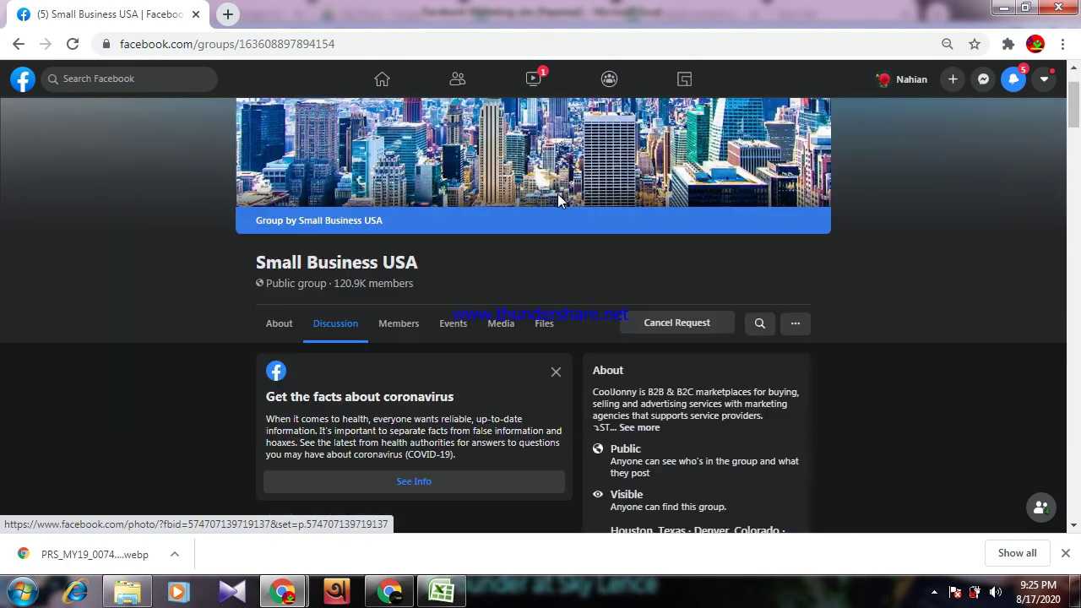
pyautogui.scroll(-2, 557, 198)
pyautogui.scroll(3, 608, 205)
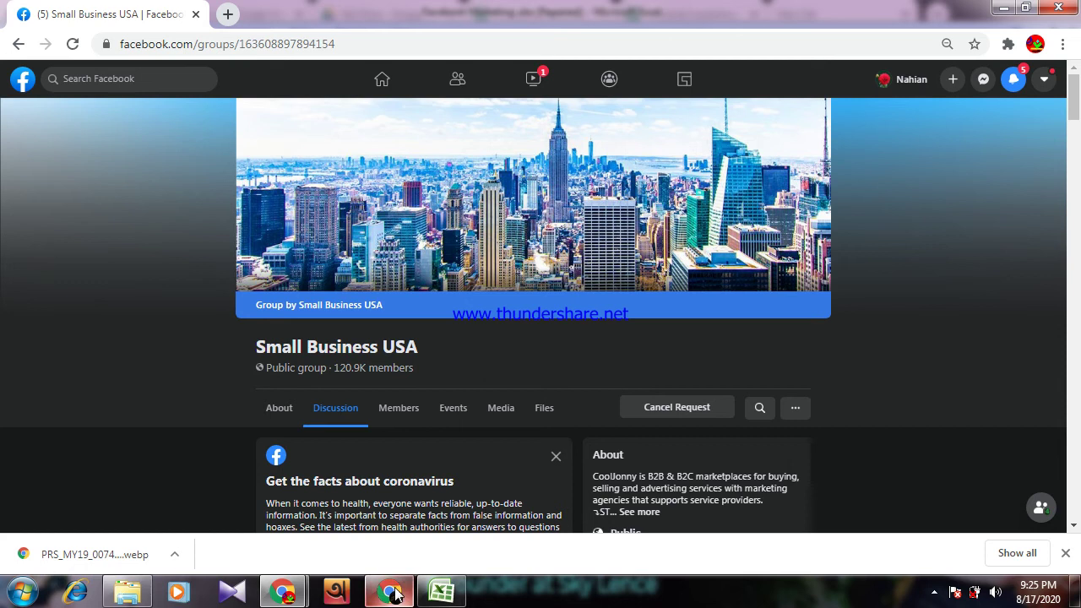
# - Switch among the Meet call, Facebook Marketing spreadsheet and Small Business USA page, ending on Meet
pyautogui.moveTo(388, 591)
pyautogui.click(357, 520)
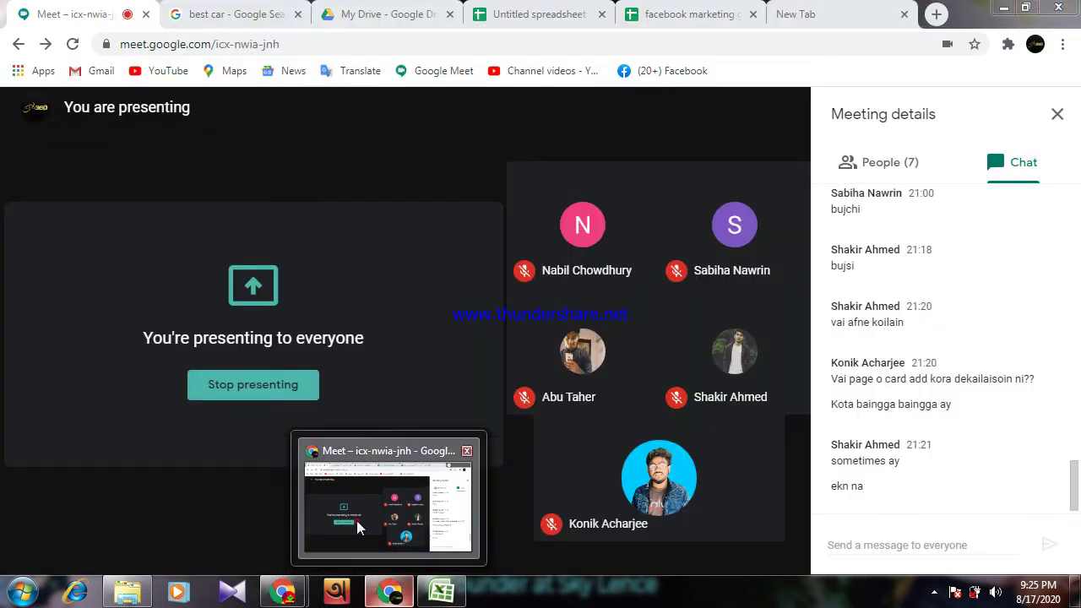
pyautogui.moveTo(700, 411)
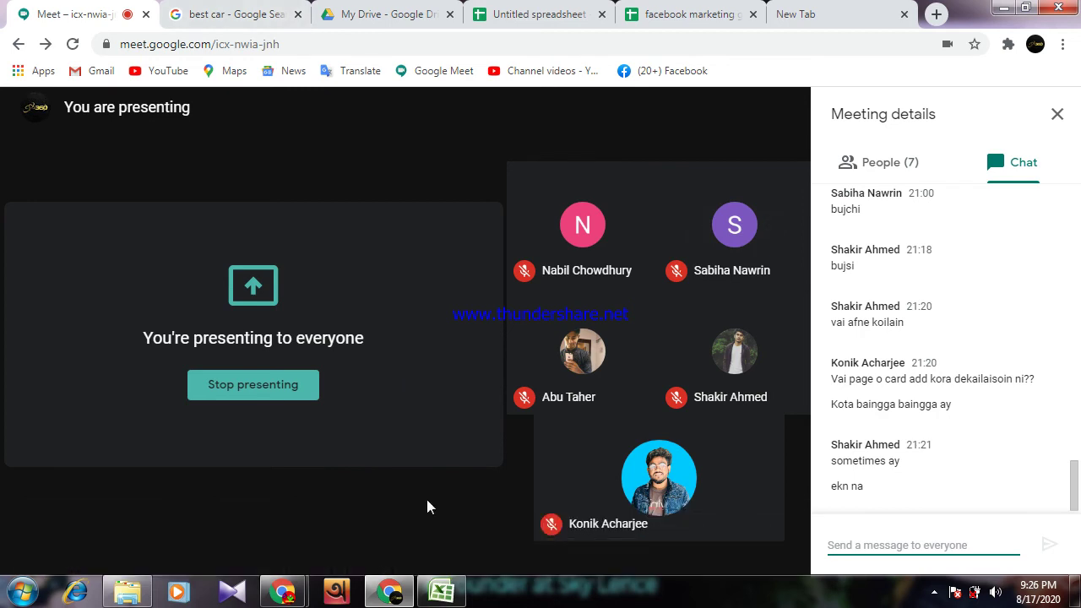
pyautogui.click(440, 591)
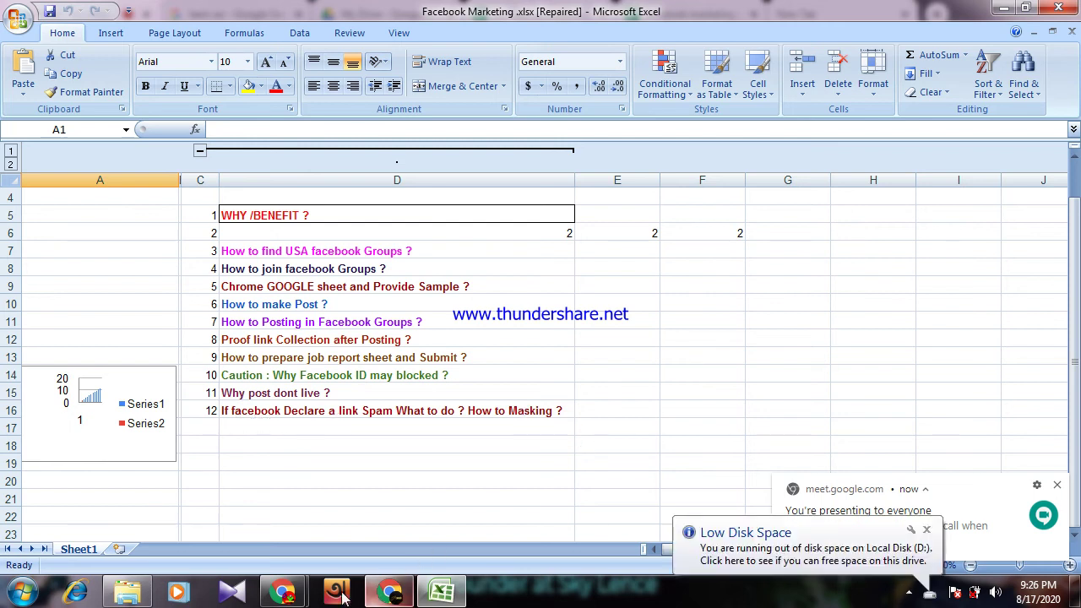
pyautogui.moveTo(285, 596)
pyautogui.click(374, 507)
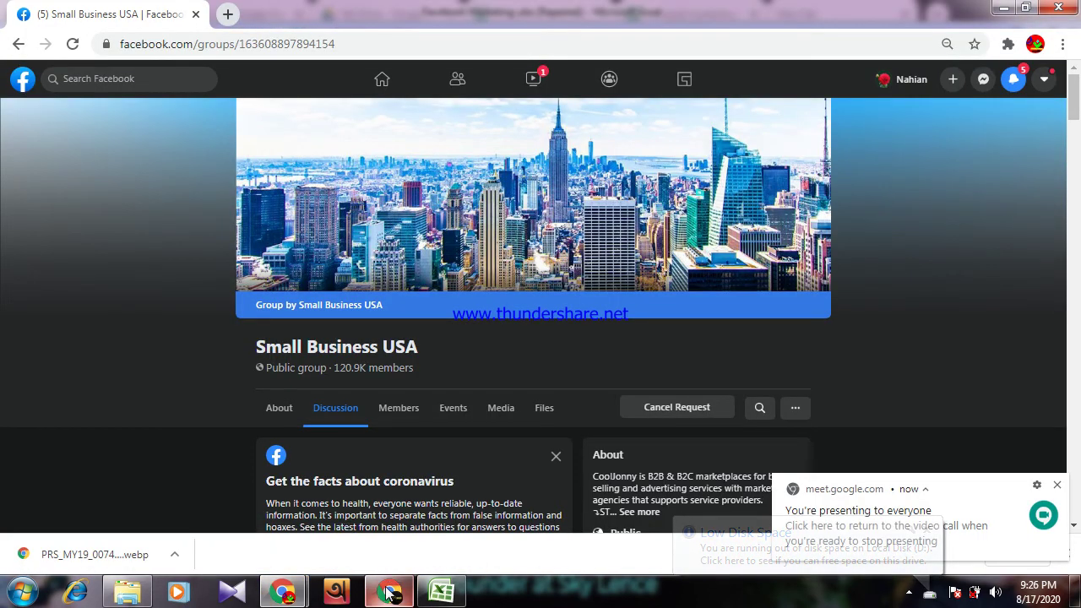
pyautogui.moveTo(401, 591)
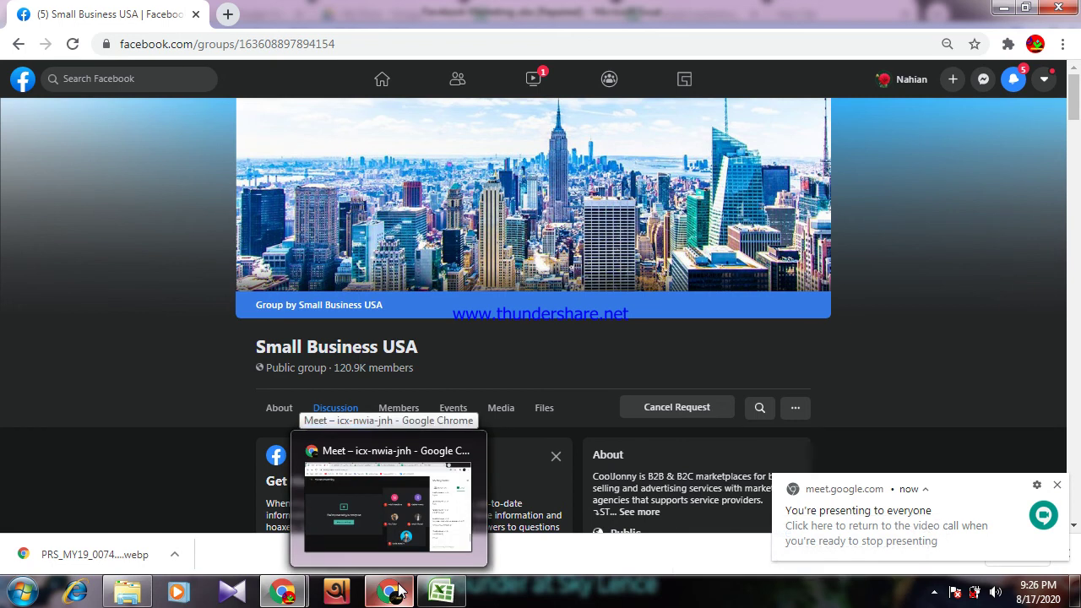
pyautogui.click(368, 506)
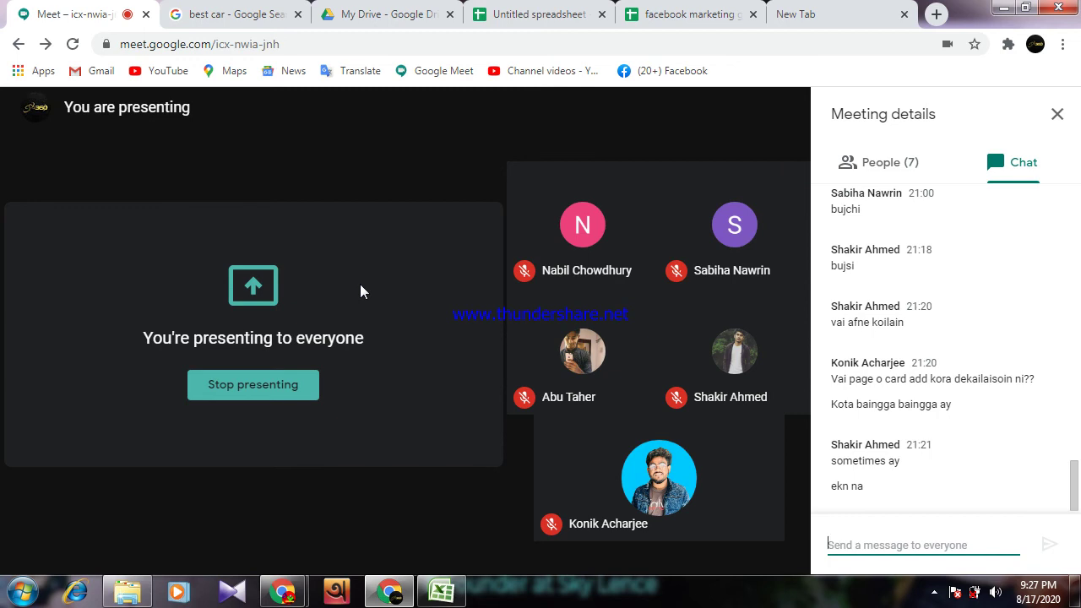
# - Load bitly.com in the empty new tab
pyautogui.click(785, 9)
pyautogui.click(477, 45)
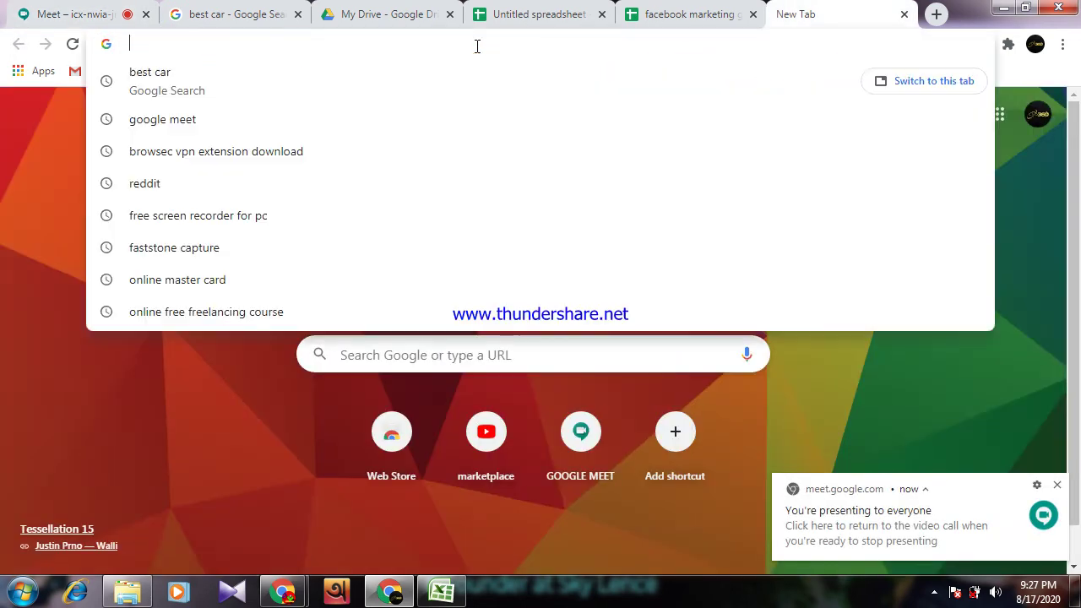
pyautogui.write('bitly')
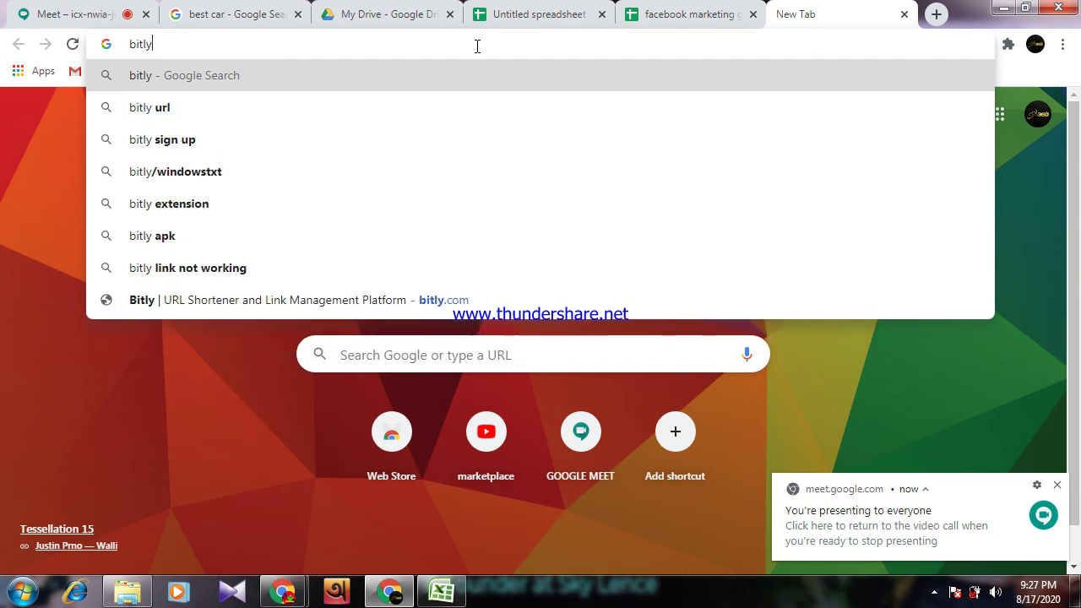
pyautogui.write('.com')
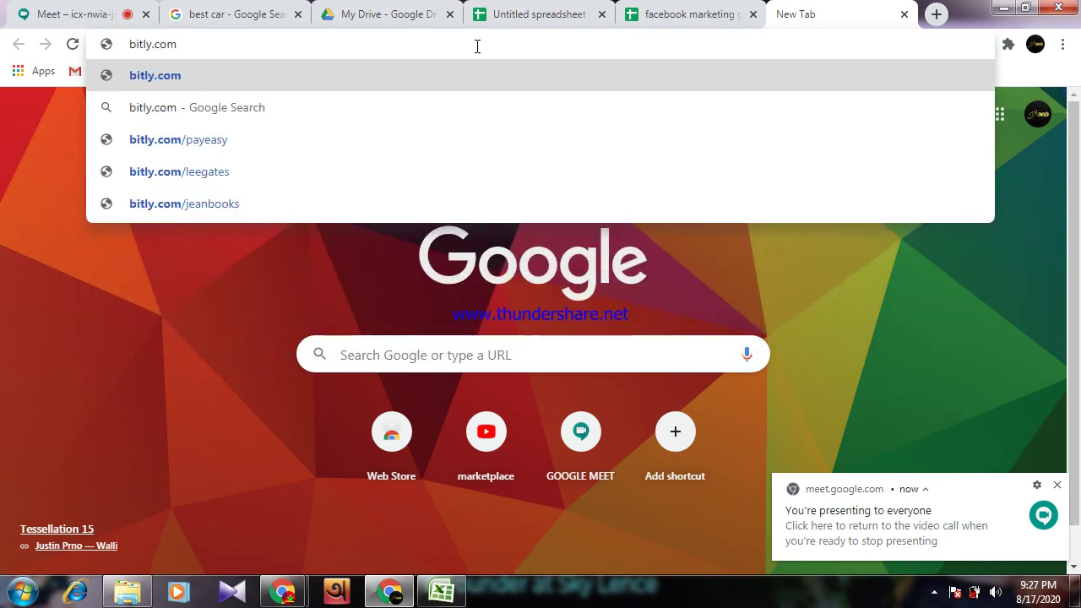
pyautogui.press('Return')
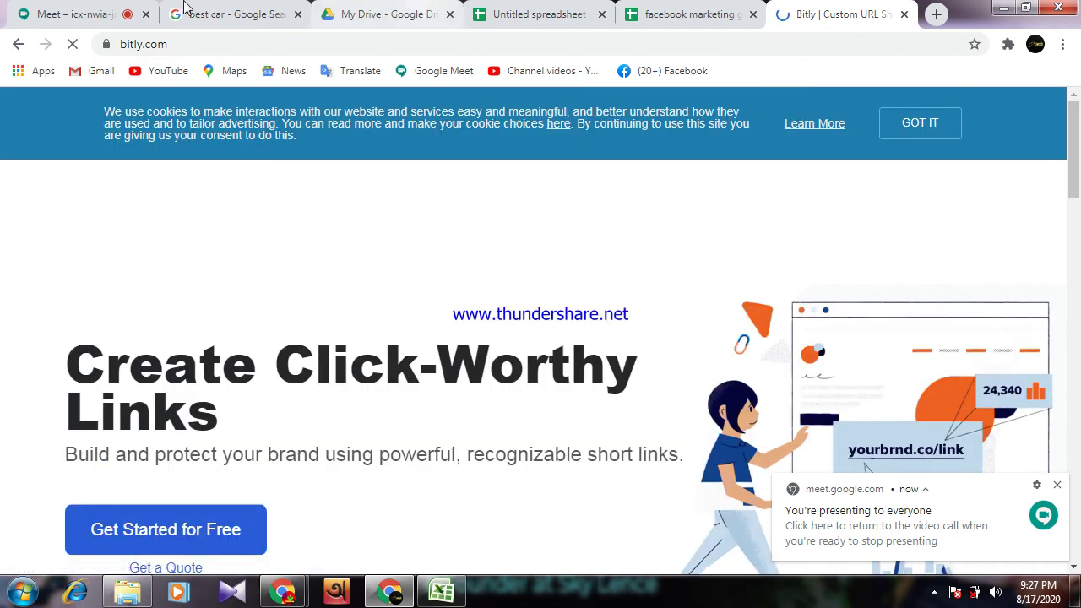
# - Dismiss Bitly's COVID-19 popup and choose Get Started for Free
pyautogui.click(53, 9)
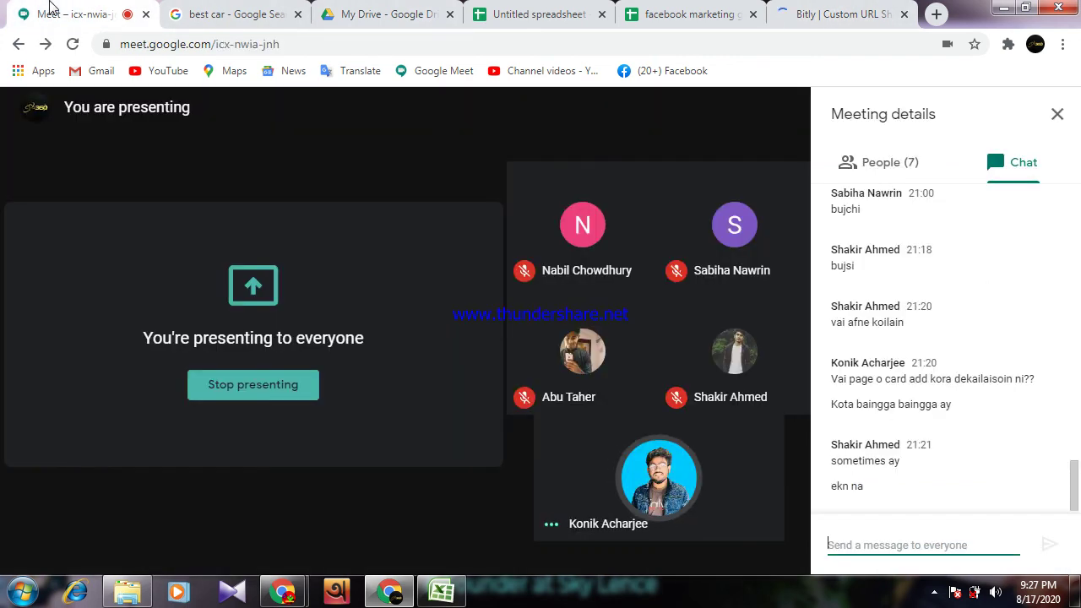
pyautogui.click(844, 8)
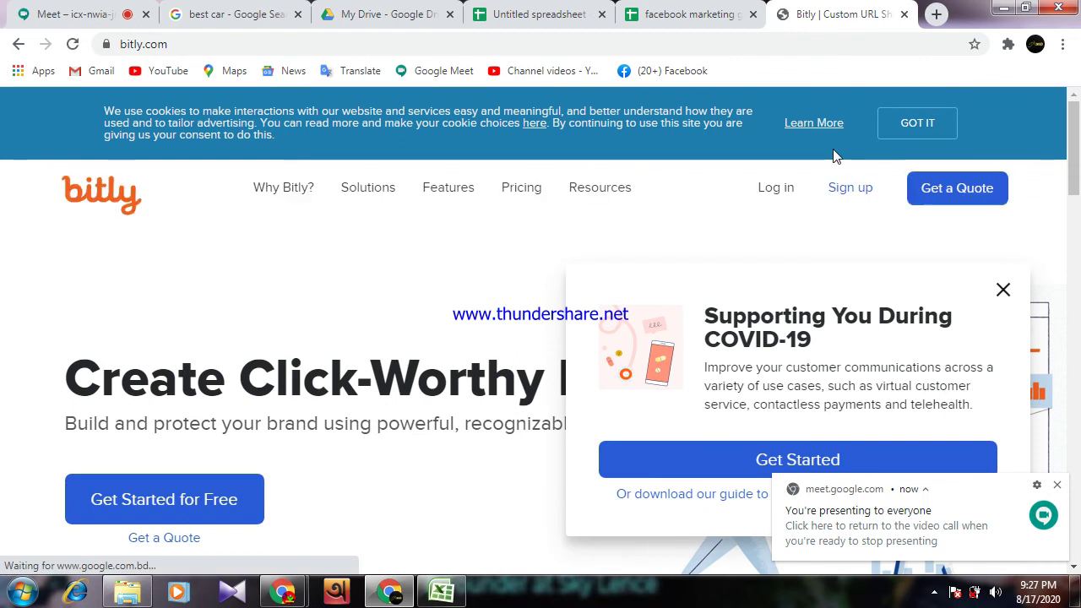
pyautogui.click(1003, 292)
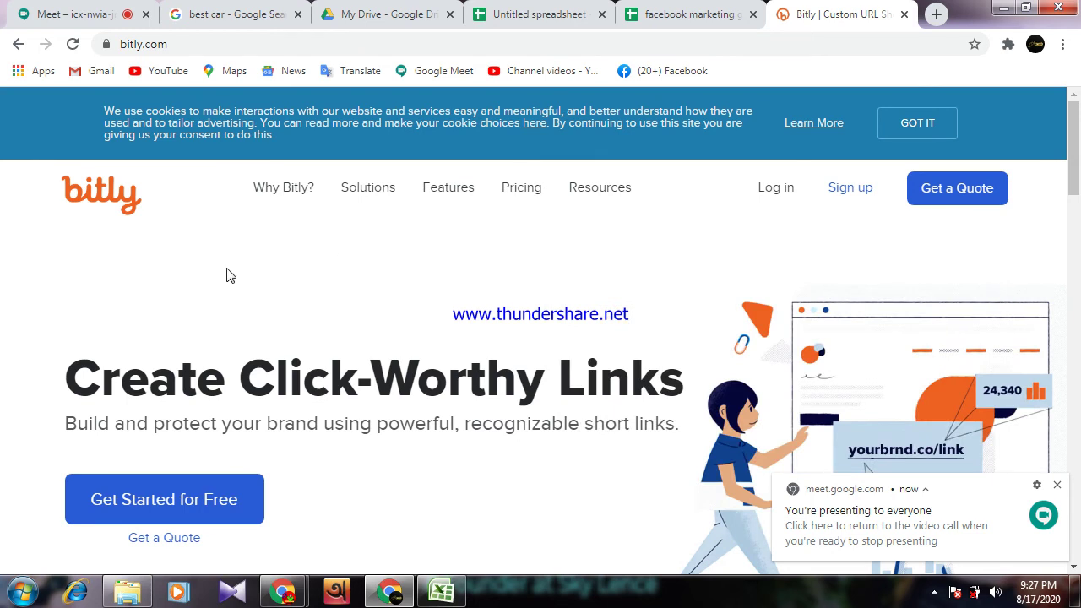
pyautogui.scroll(-1, 186, 371)
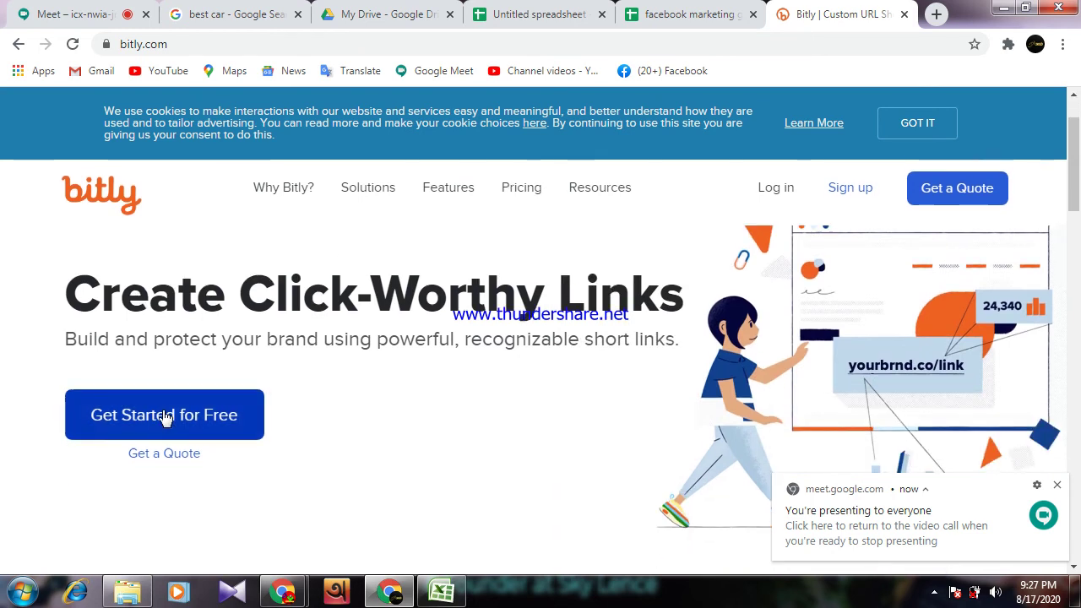
pyautogui.click(61, 4)
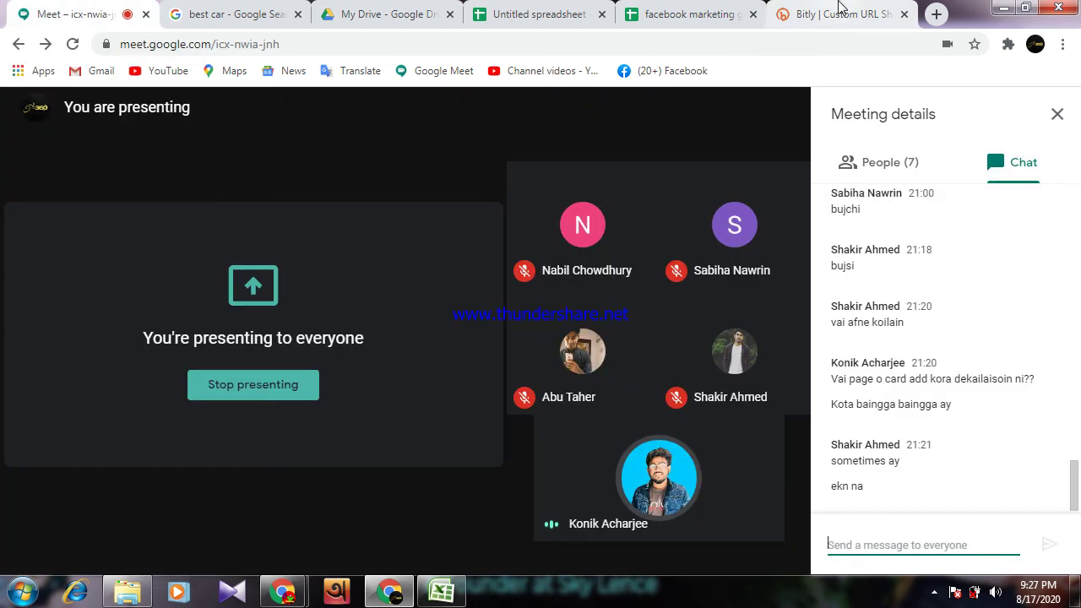
pyautogui.click(838, 7)
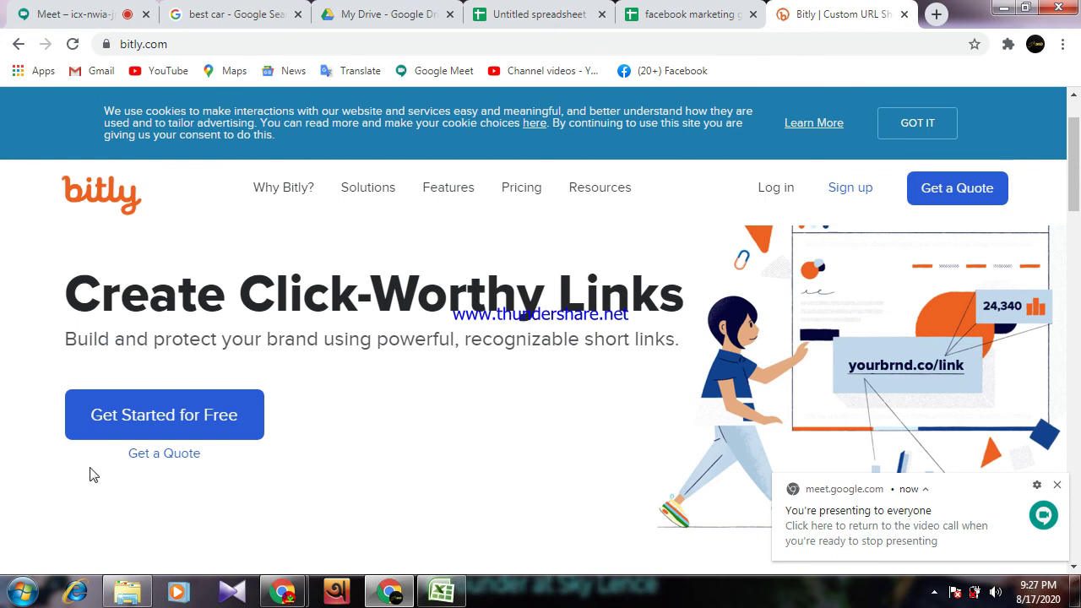
pyautogui.click(150, 426)
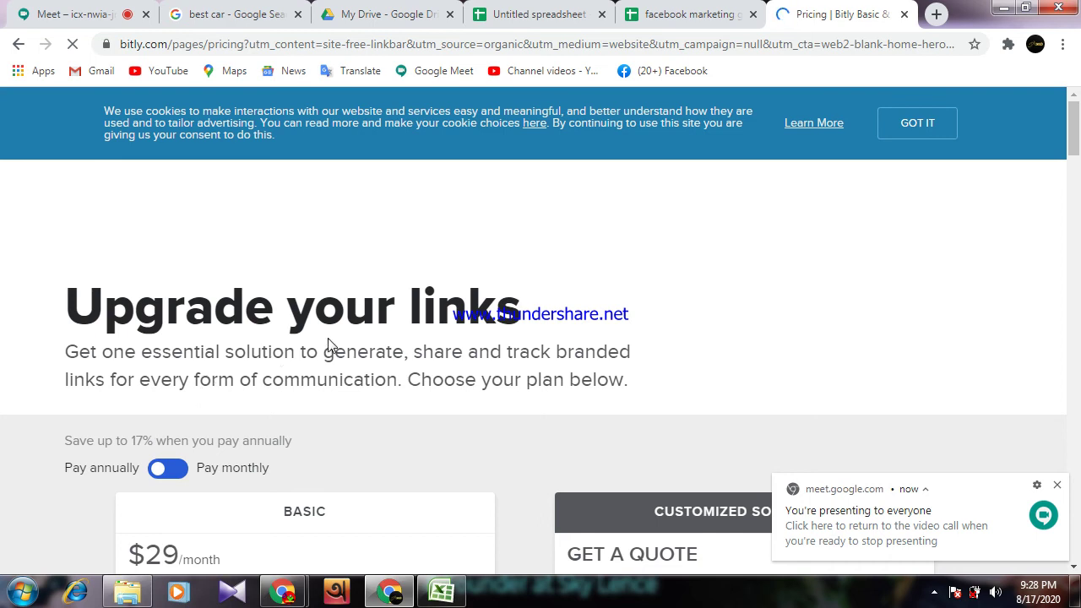
# - Scroll past the pricing plans and go to Bitly's Sign up page
pyautogui.scroll(-3, 427, 375)
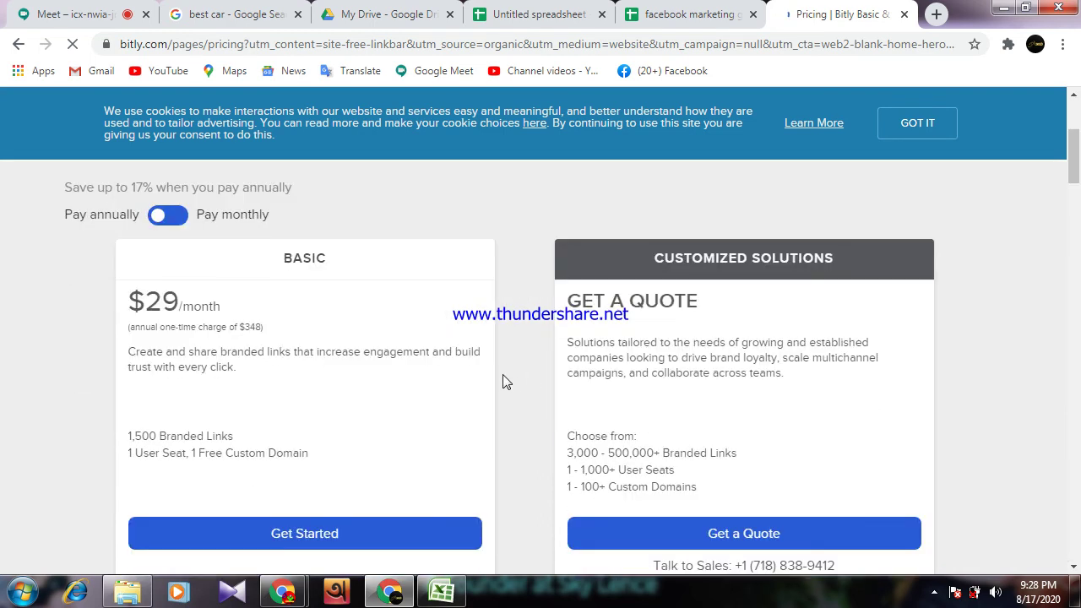
pyautogui.scroll(-5, 426, 380)
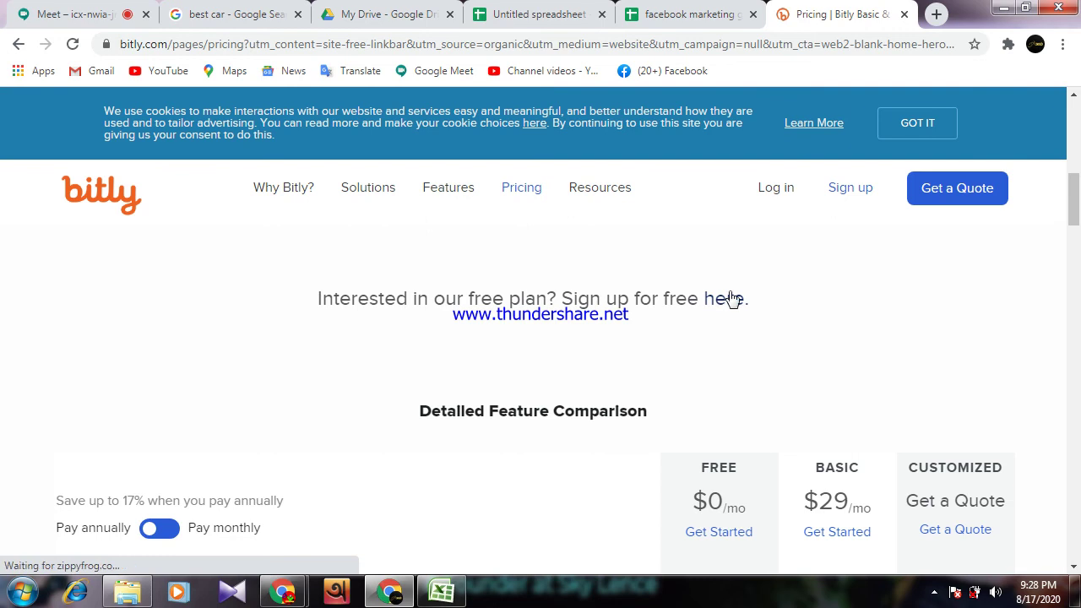
pyautogui.click(838, 192)
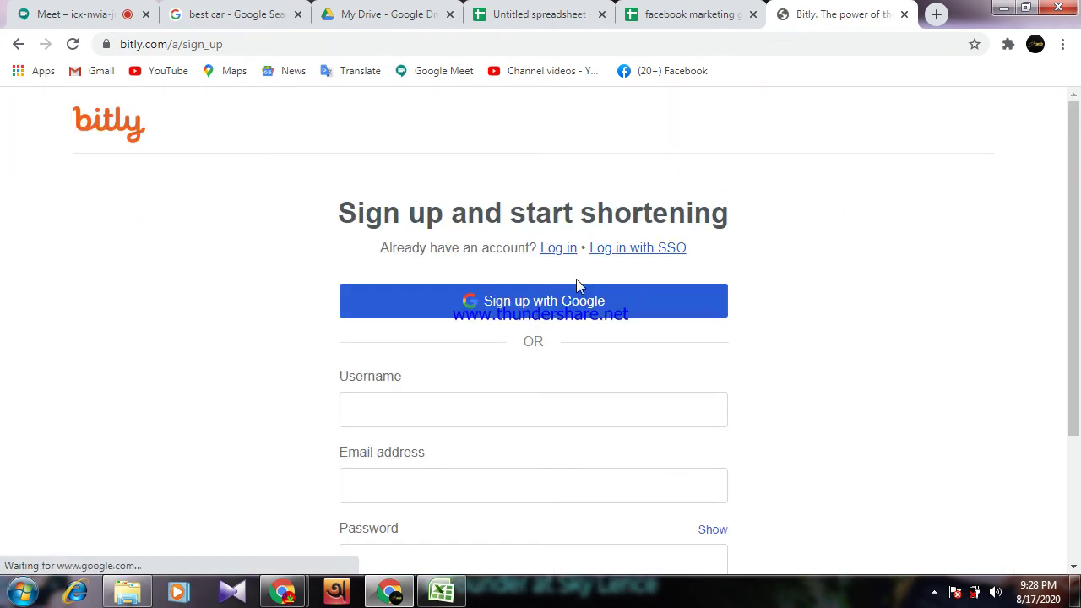
# - Enter the account username and fill in the saved e-mail address
pyautogui.scroll(-1, 663, 229)
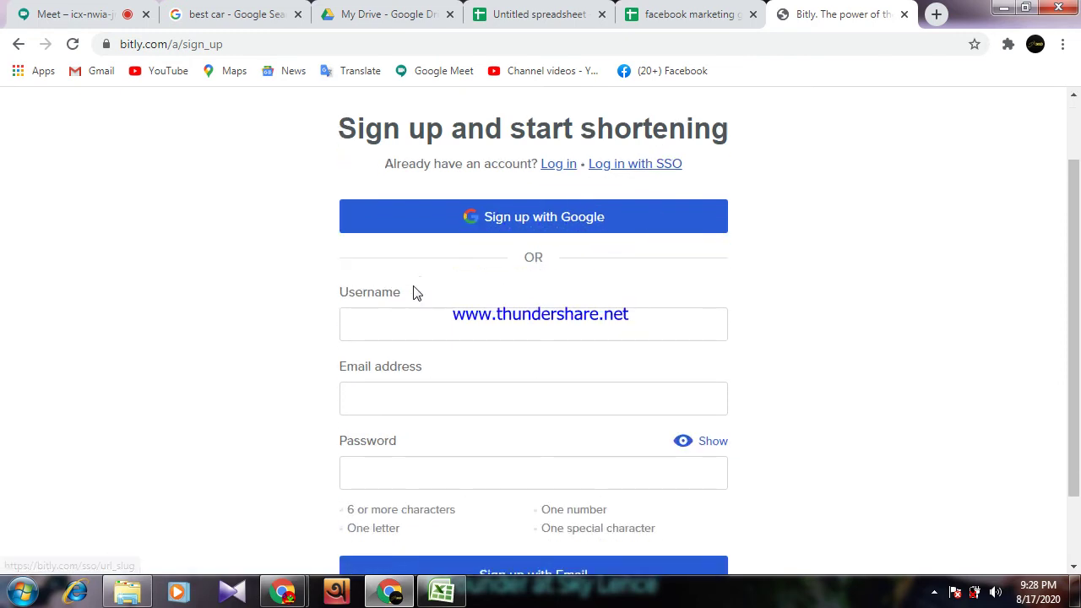
pyautogui.click(383, 324)
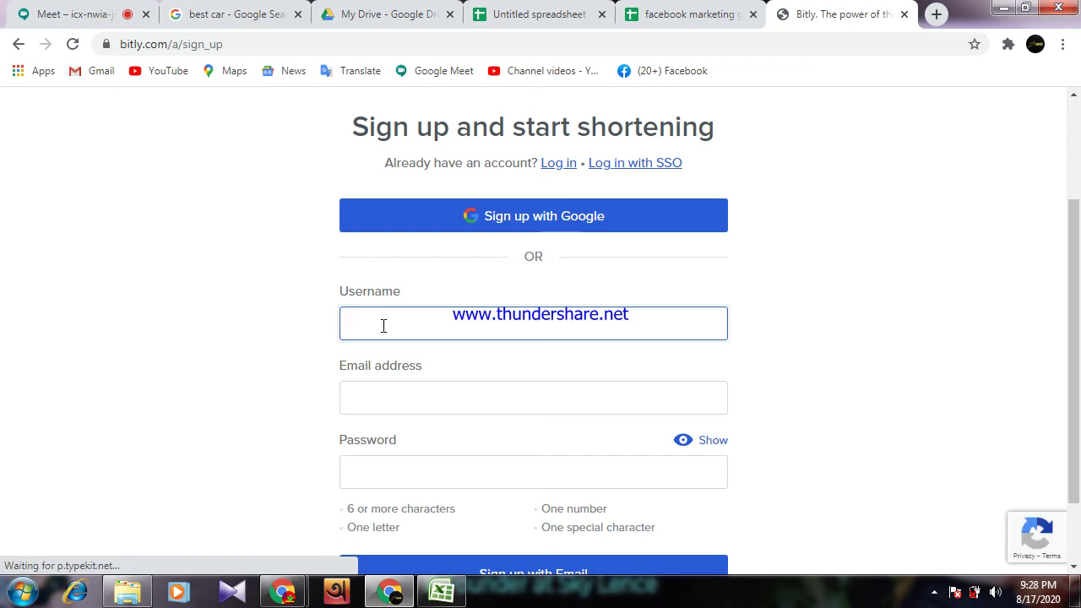
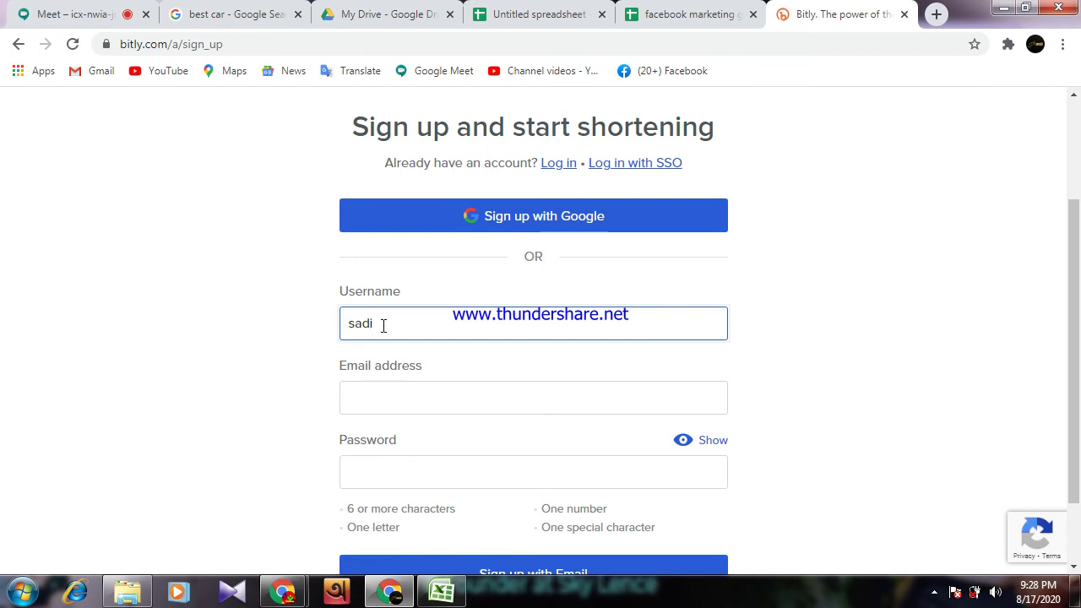
pyautogui.click(355, 392)
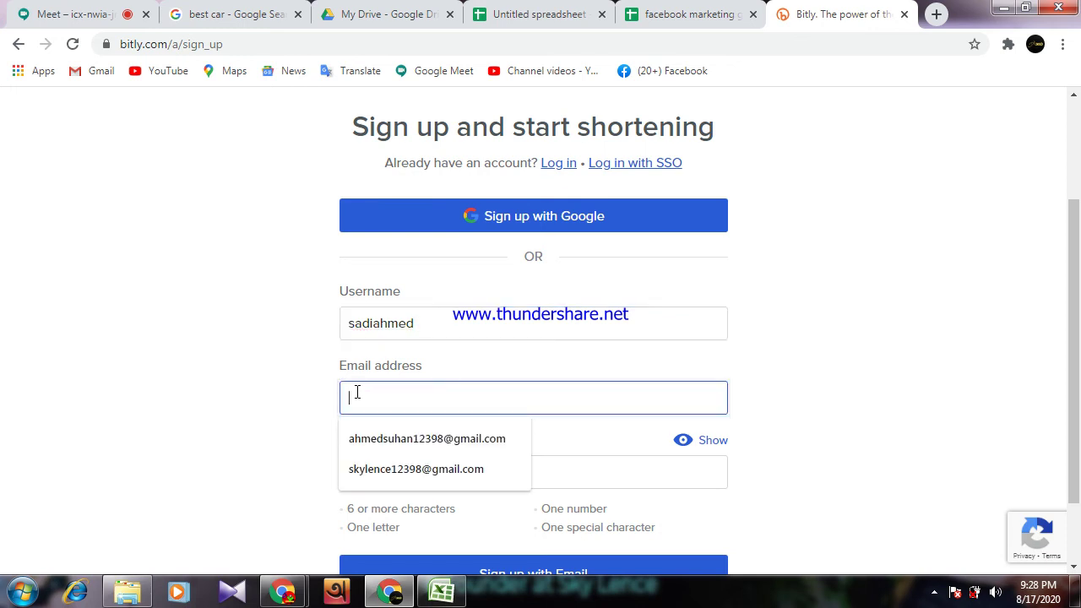
pyautogui.click(390, 467)
# - Type the account password, dismiss the Windows warning, and submit Sign up with Email
pyautogui.click(392, 465)
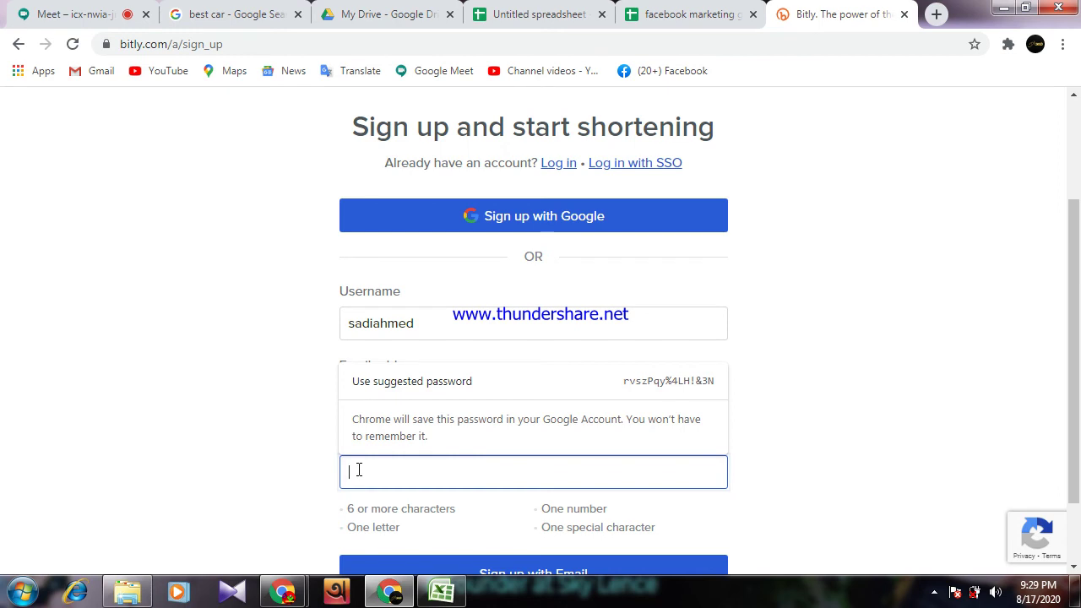
pyautogui.scroll(-1, 358, 469)
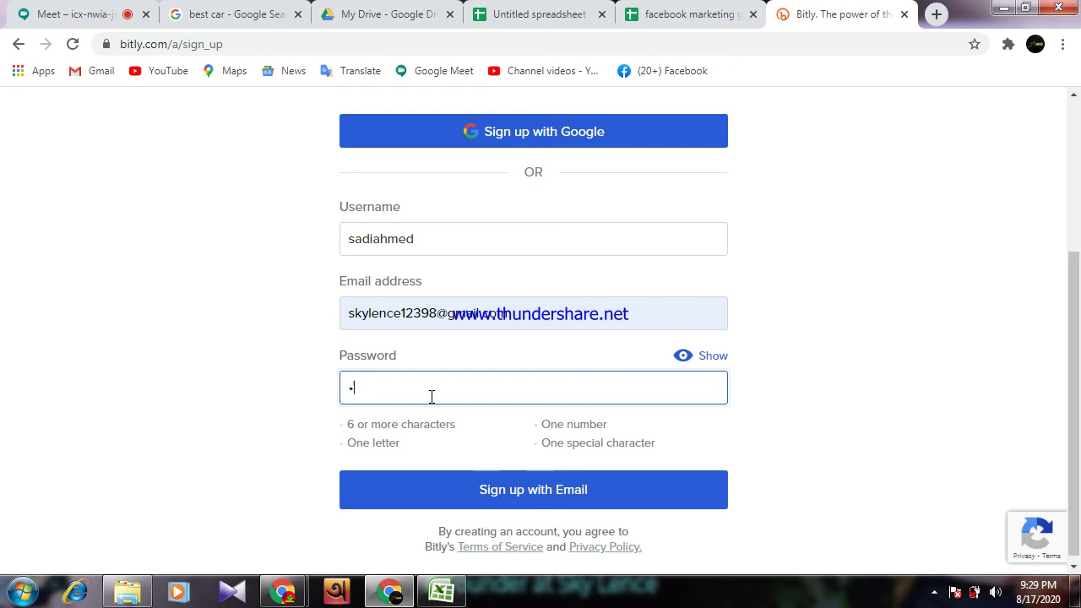
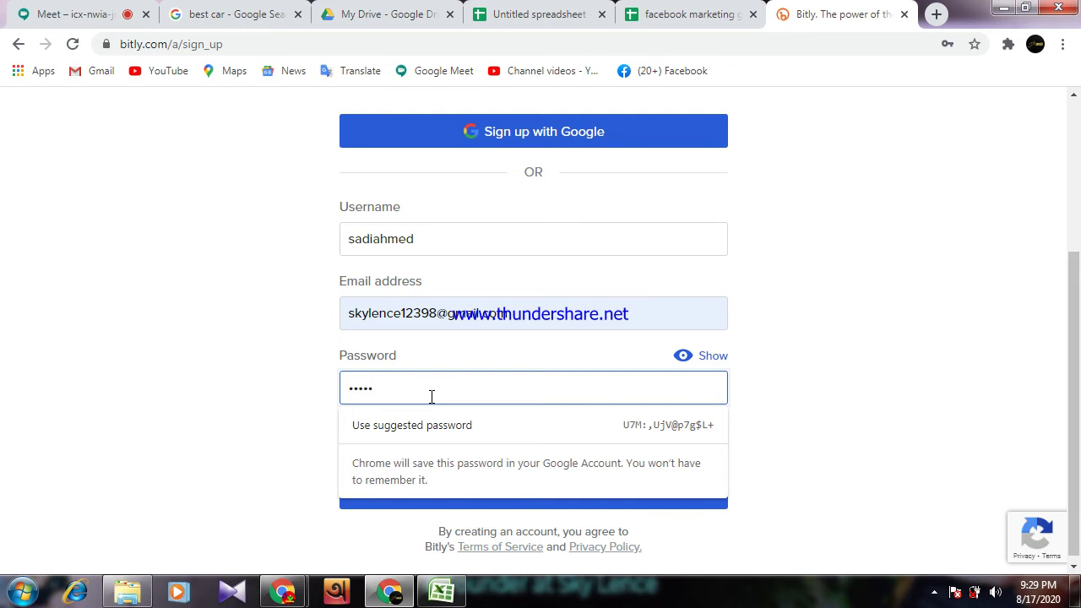
pyautogui.press('BackSpace')
pyautogui.press('BackSpace')
pyautogui.press('BackSpace')
pyautogui.press('BackSpace')
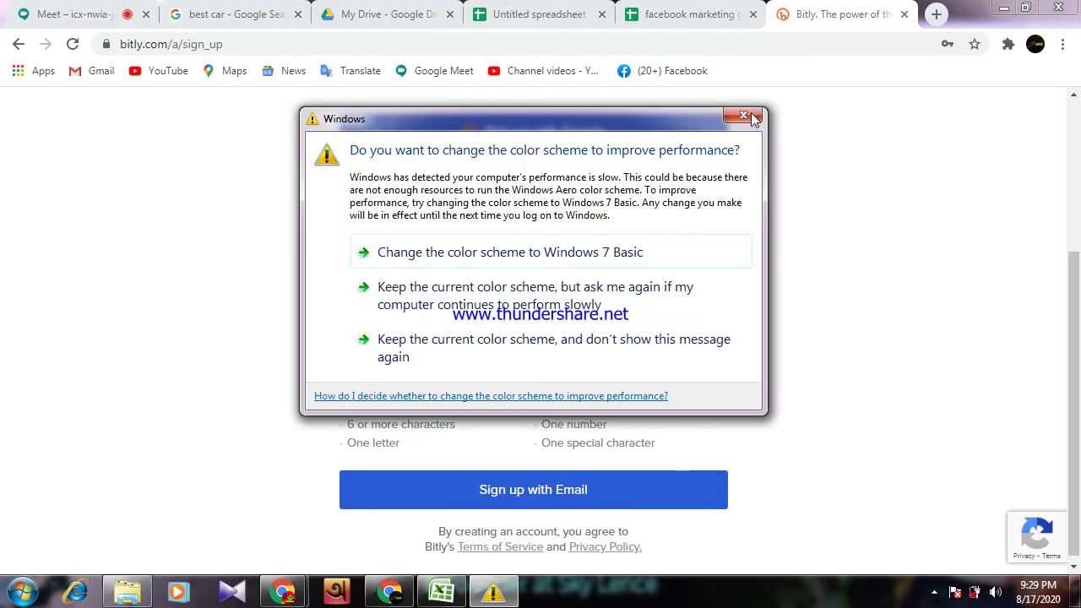
pyautogui.click(744, 116)
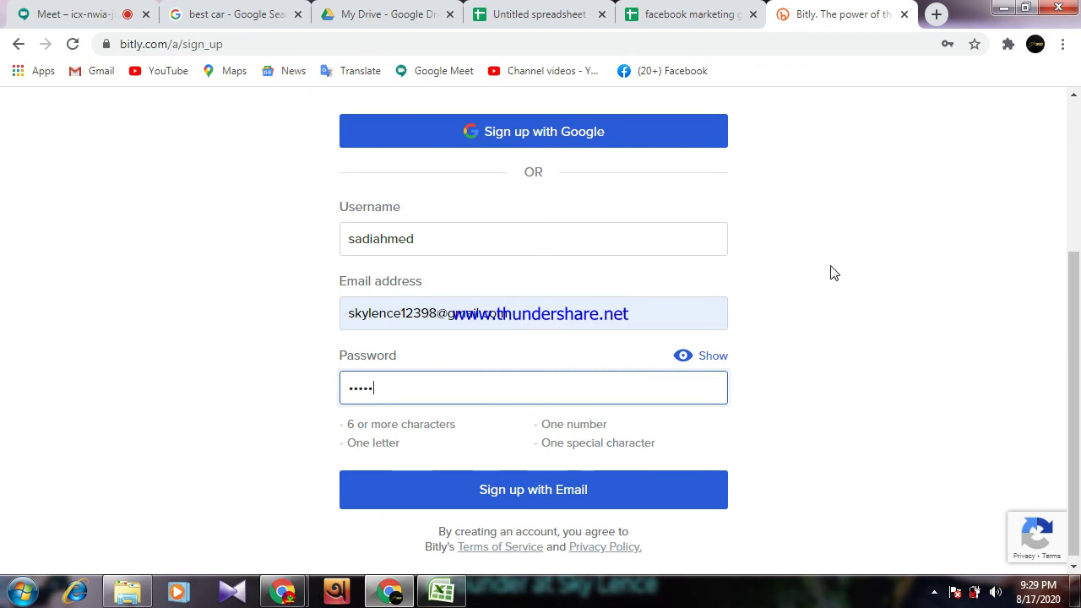
pyautogui.click(527, 490)
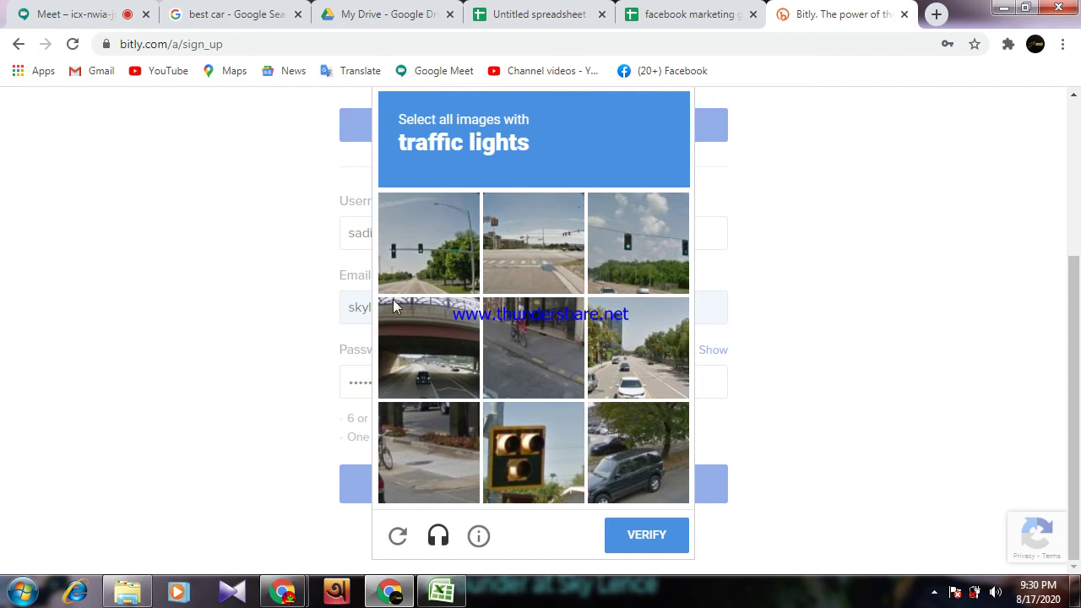
# - Select the three traffic-light tiles, verify the image check, and resubmit the Bitly email sign-up
pyautogui.click(520, 451)
pyautogui.click(652, 240)
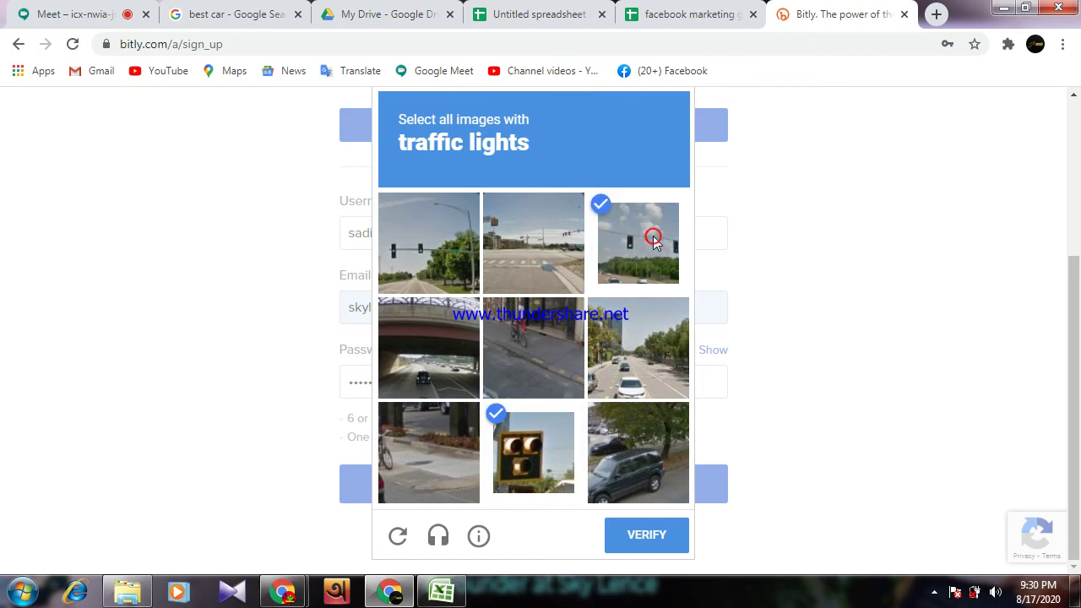
pyautogui.click(422, 241)
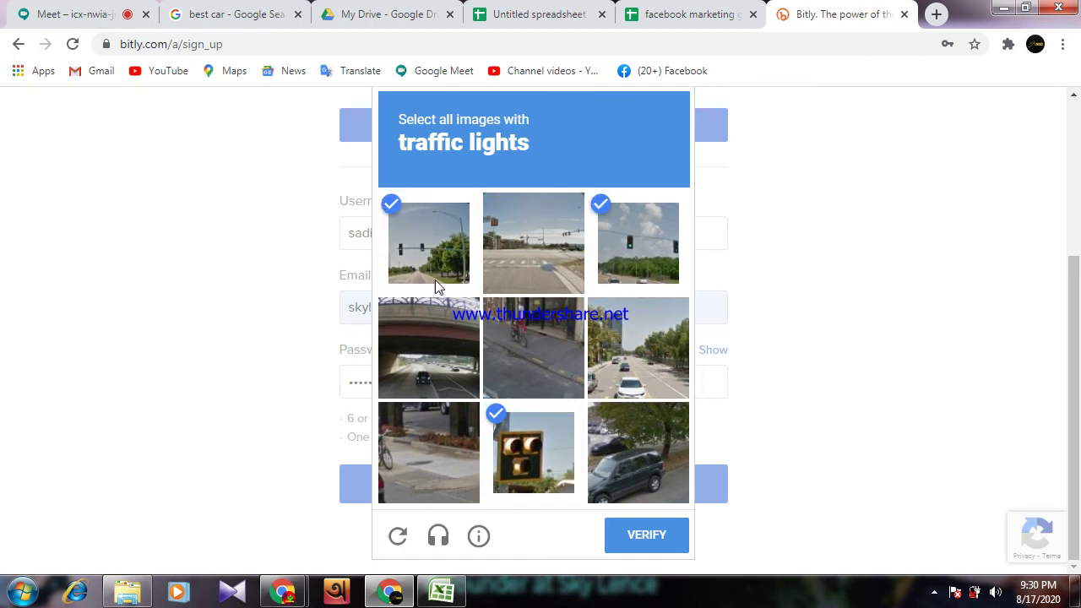
pyautogui.click(646, 533)
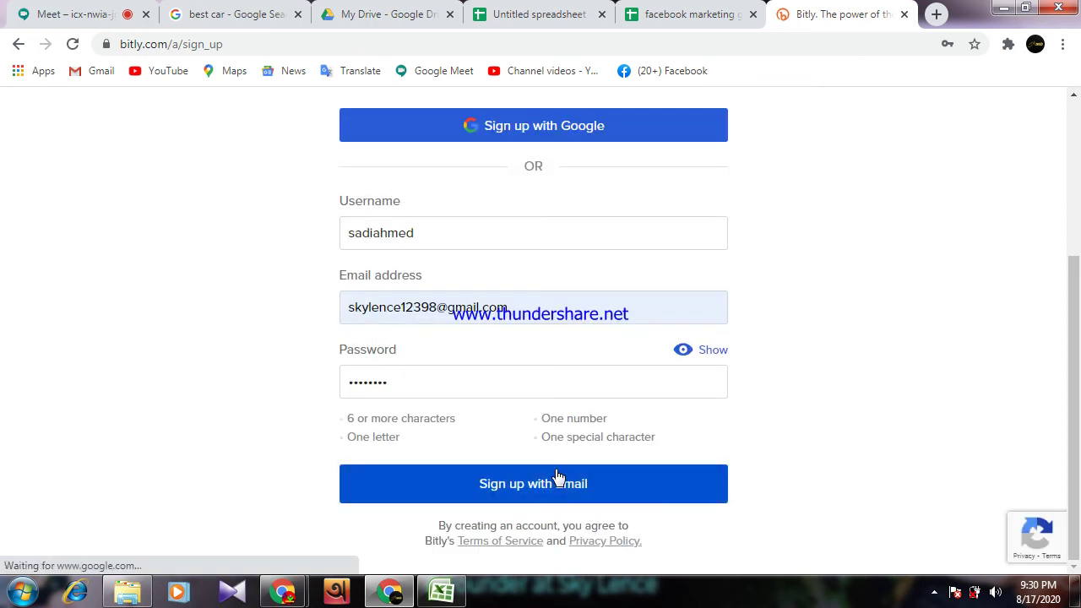
pyautogui.click(510, 490)
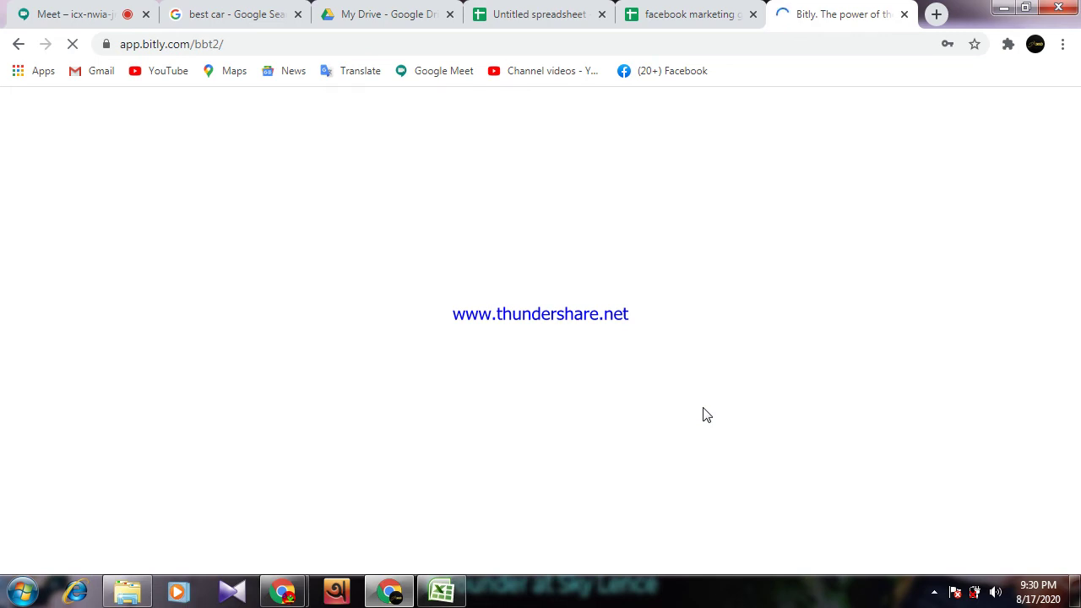
# - Open a fresh browser tab and close both spreadsheet tabs
pyautogui.click(936, 14)
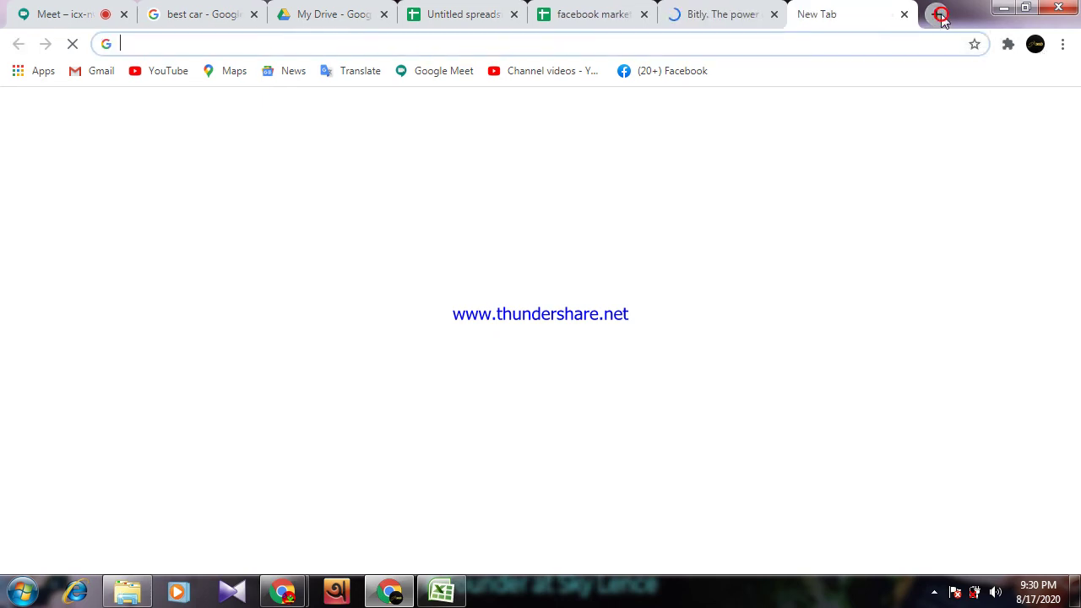
pyautogui.click(513, 15)
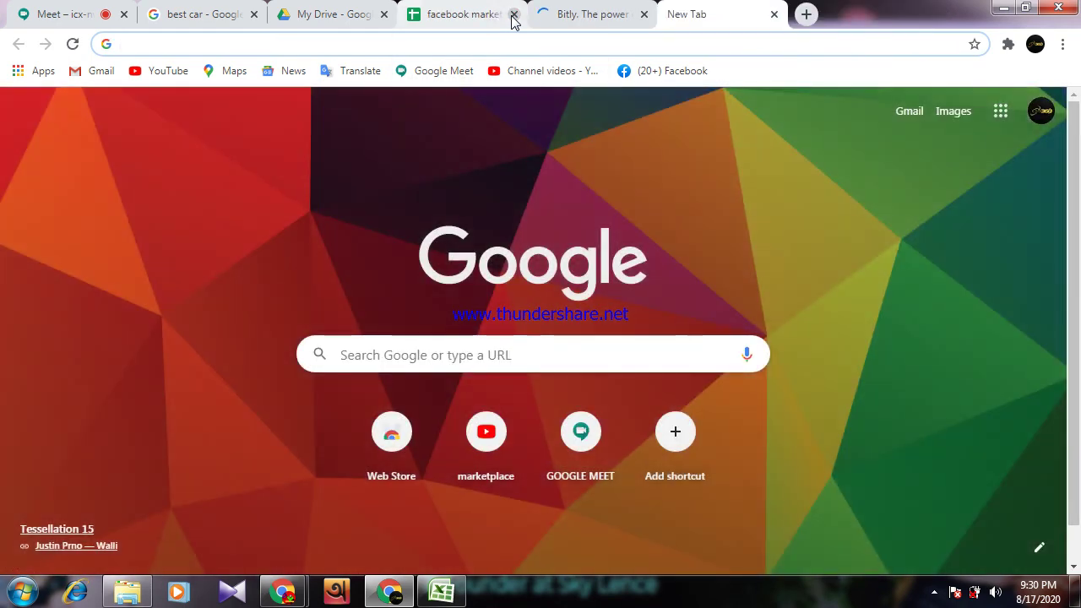
pyautogui.click(513, 14)
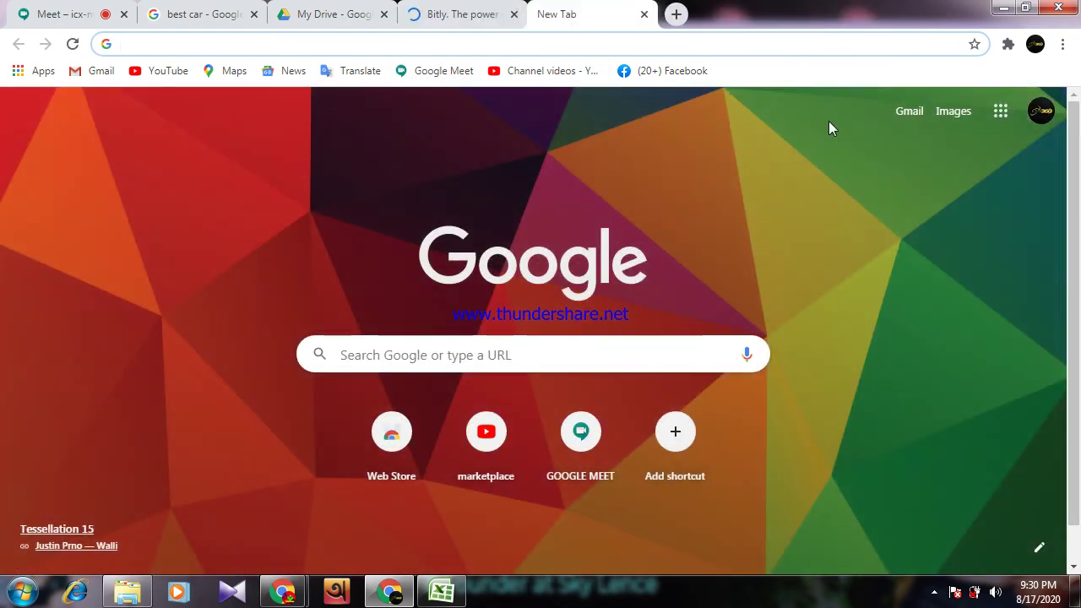
# - In Gmail, open the Bitly verification e-mail and verify the new account's address
pyautogui.click(907, 114)
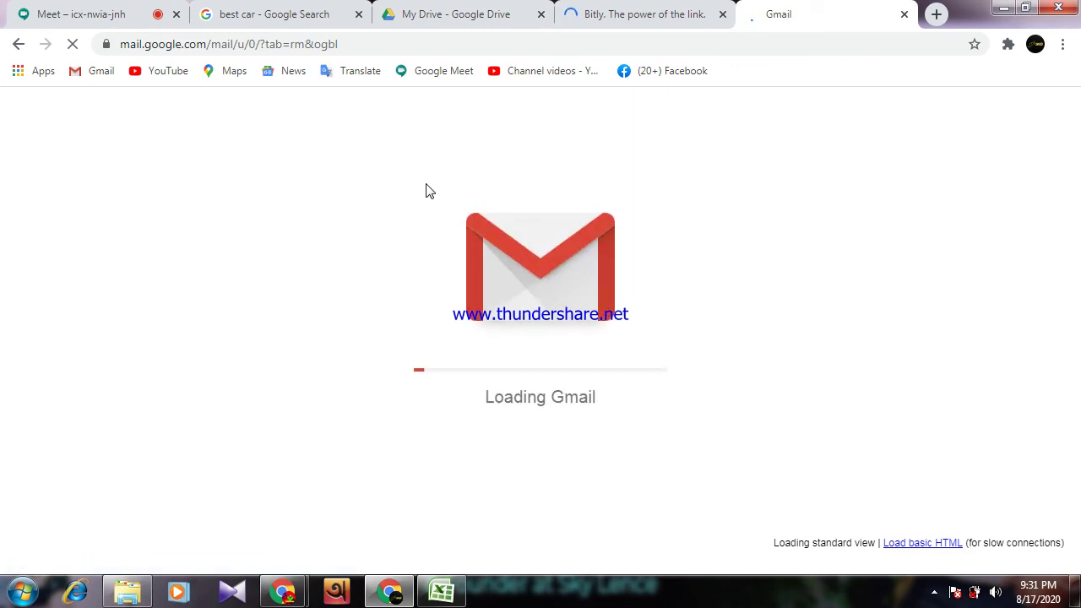
pyautogui.click(604, 12)
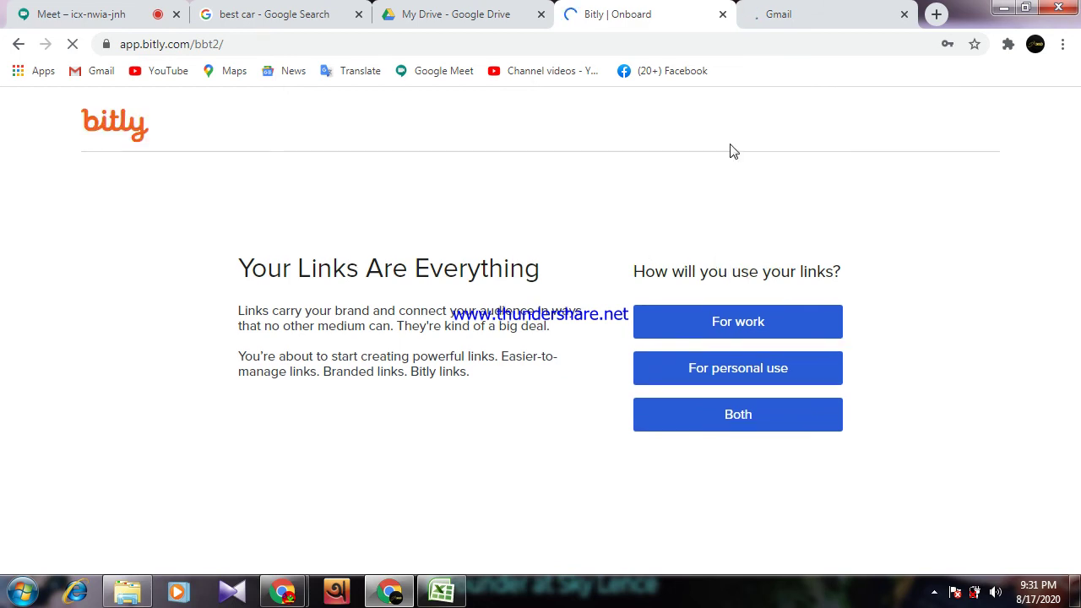
pyautogui.click(810, 6)
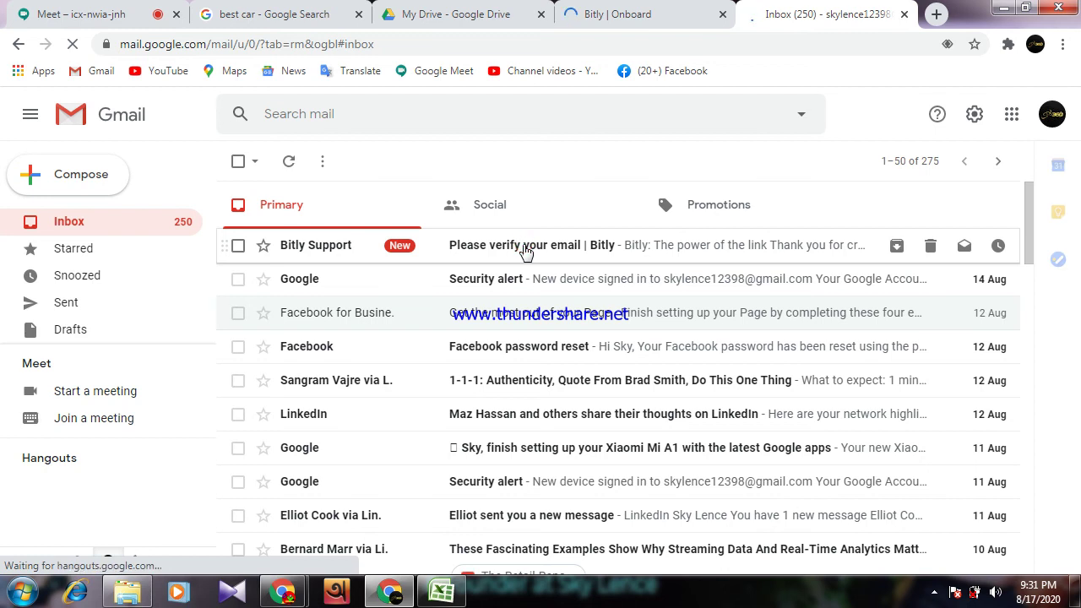
pyautogui.click(523, 247)
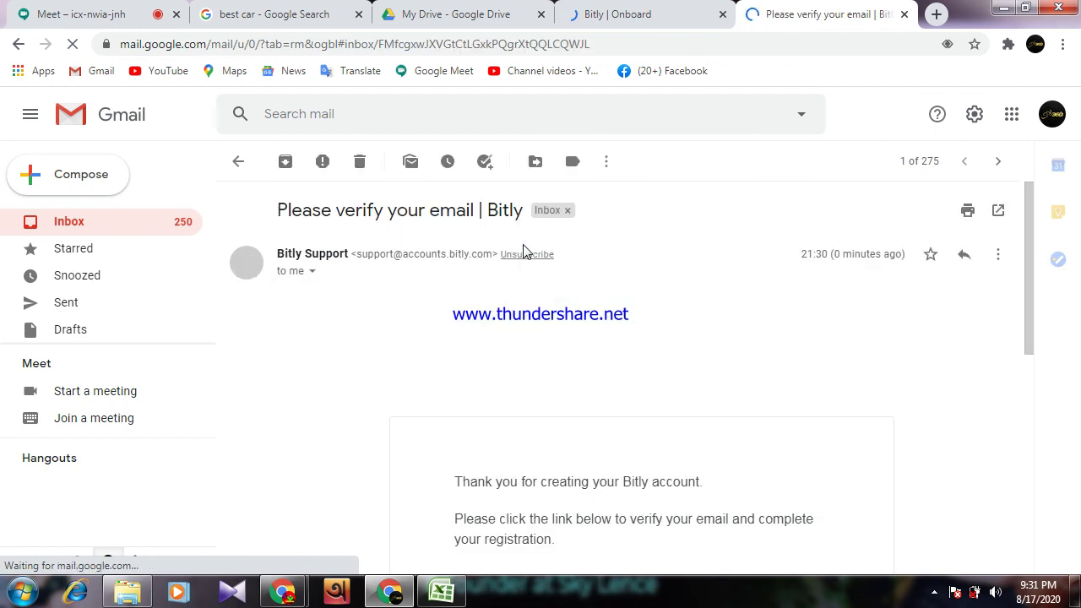
pyautogui.scroll(-1, 521, 325)
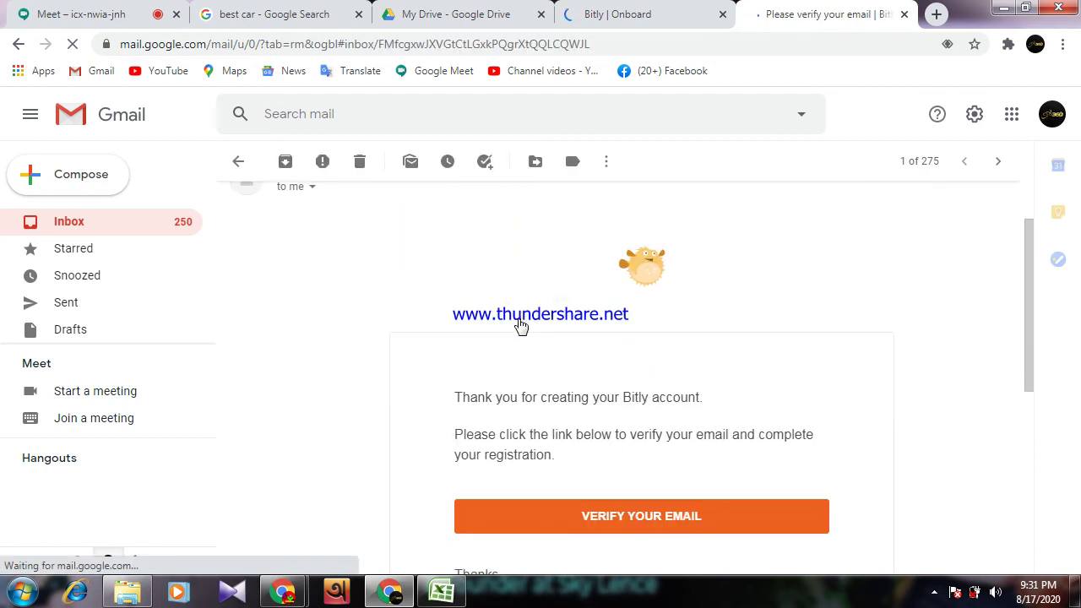
pyautogui.click(638, 519)
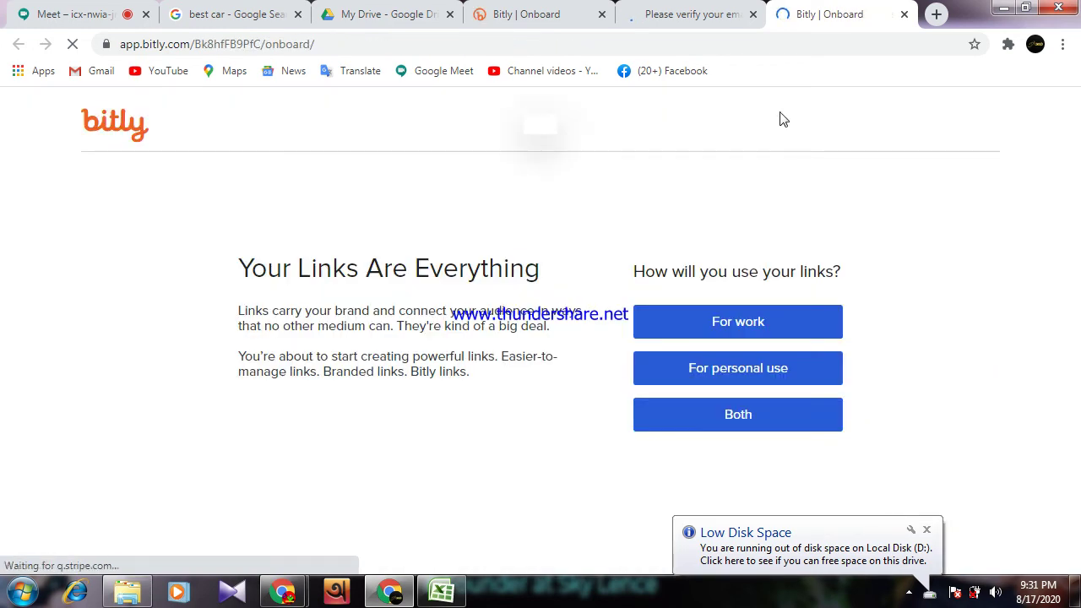
# - Decline the password save, dismiss the notification, and choose 'Both' for link usage
pyautogui.click(671, 10)
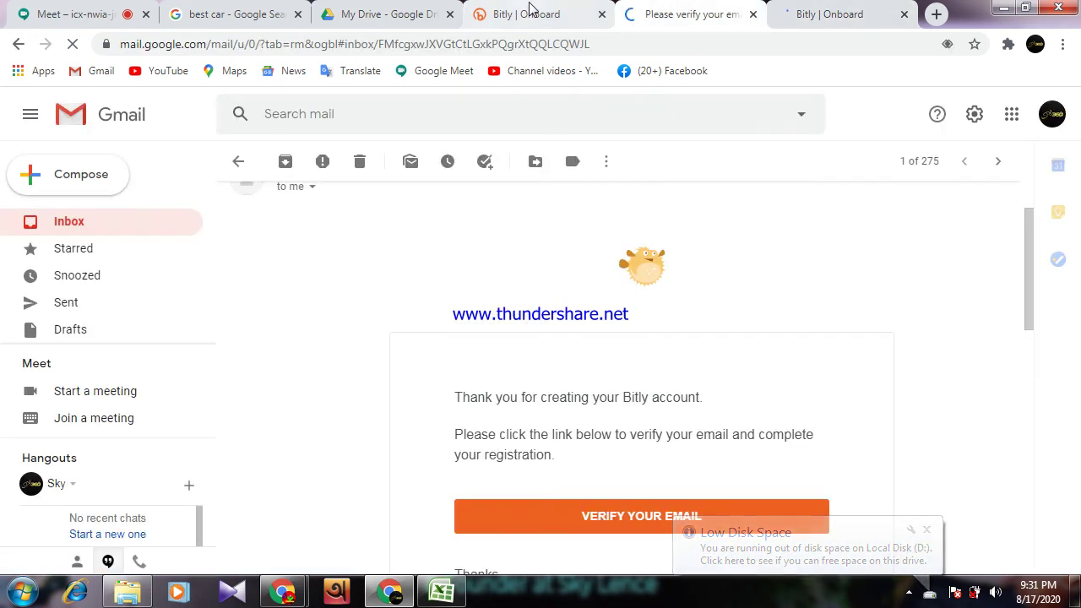
pyautogui.click(530, 9)
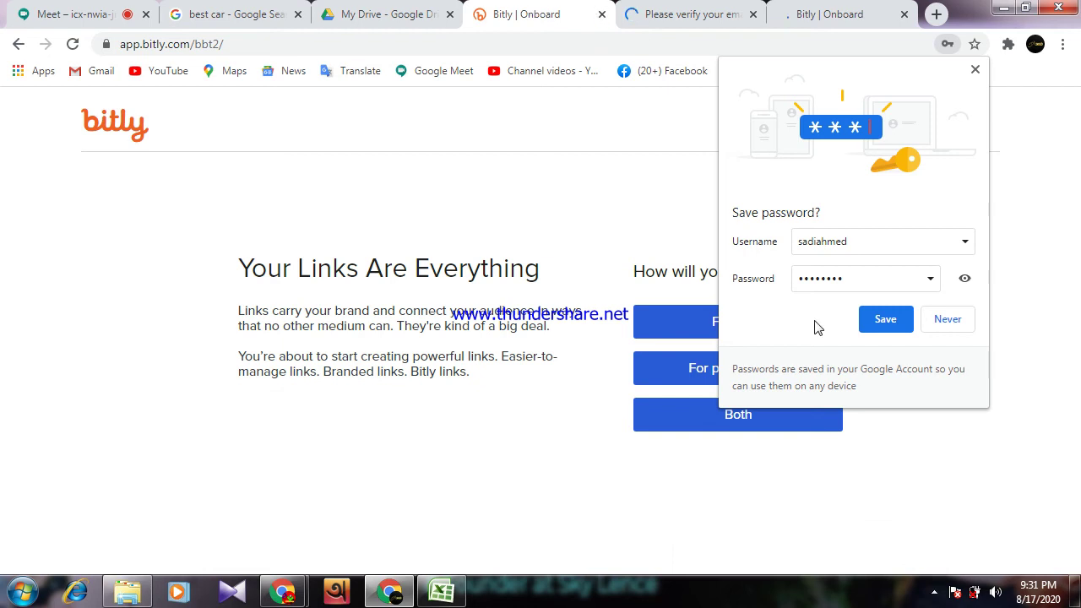
pyautogui.click(946, 324)
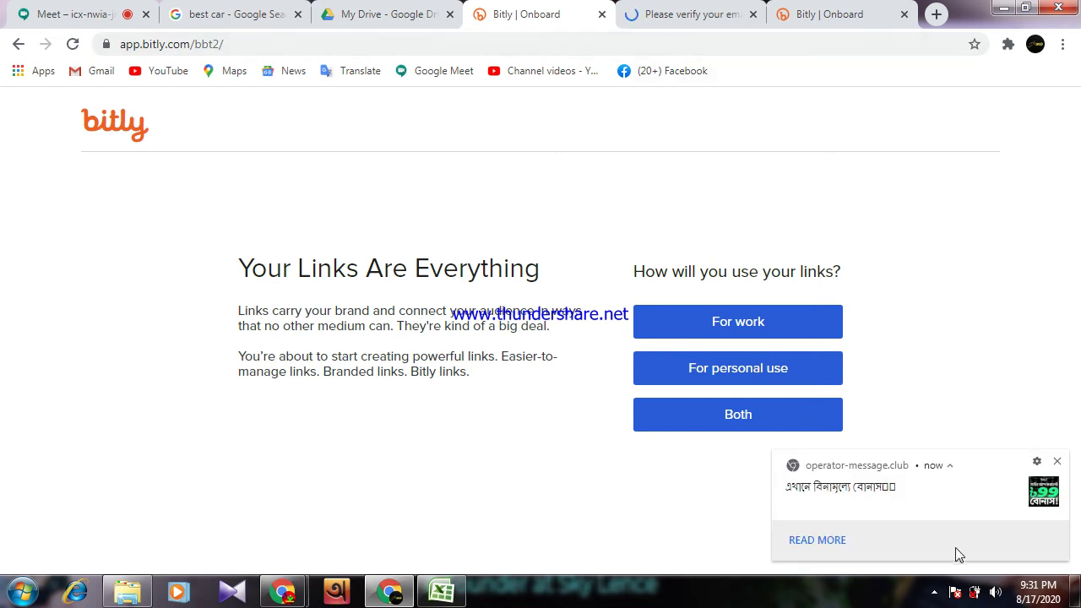
pyautogui.click(1057, 461)
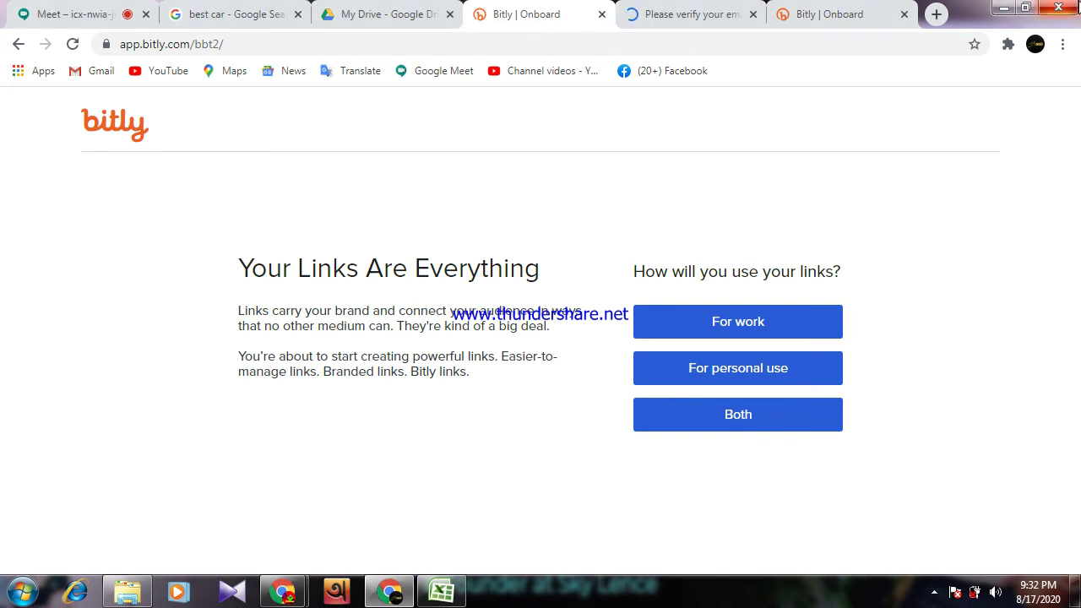
pyautogui.click(827, 7)
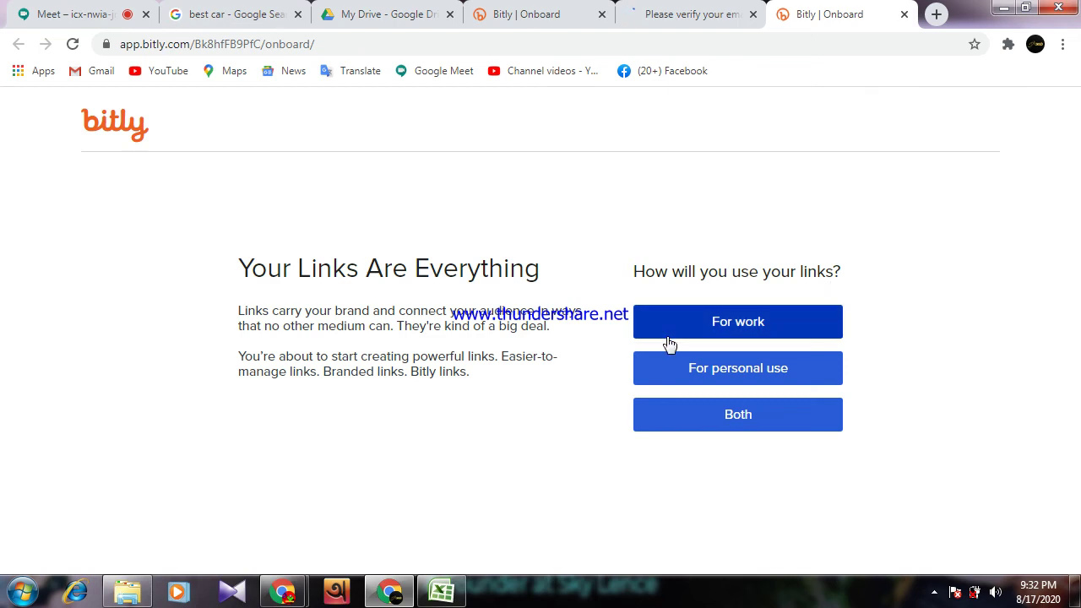
pyautogui.click(726, 413)
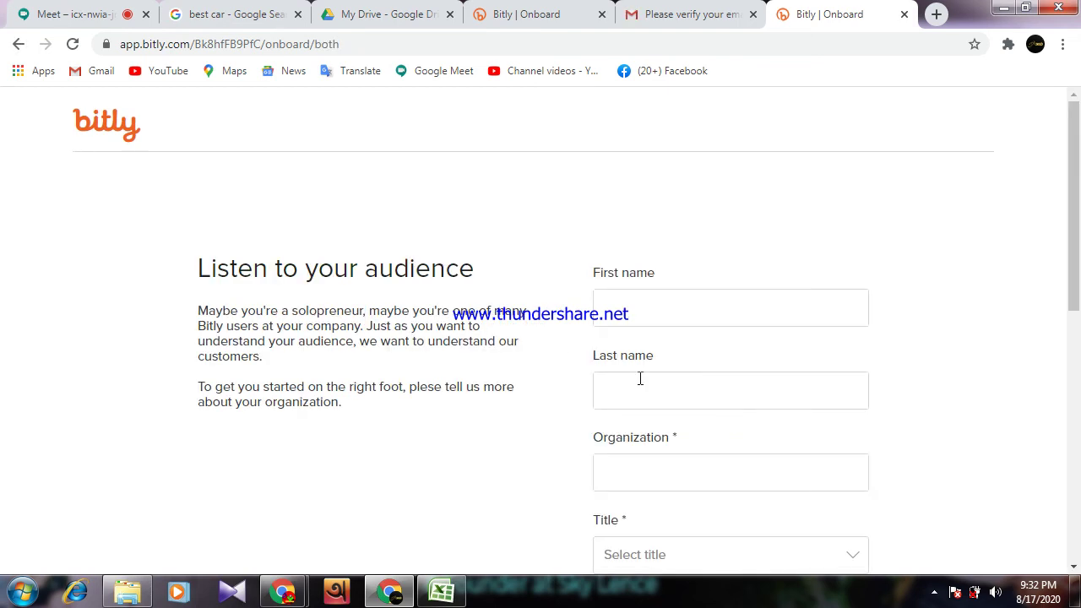
# - Fill in the first name, last name and organization name fields
pyautogui.scroll(-1, 675, 264)
pyautogui.click(642, 219)
pyautogui.scroll(-4, 639, 363)
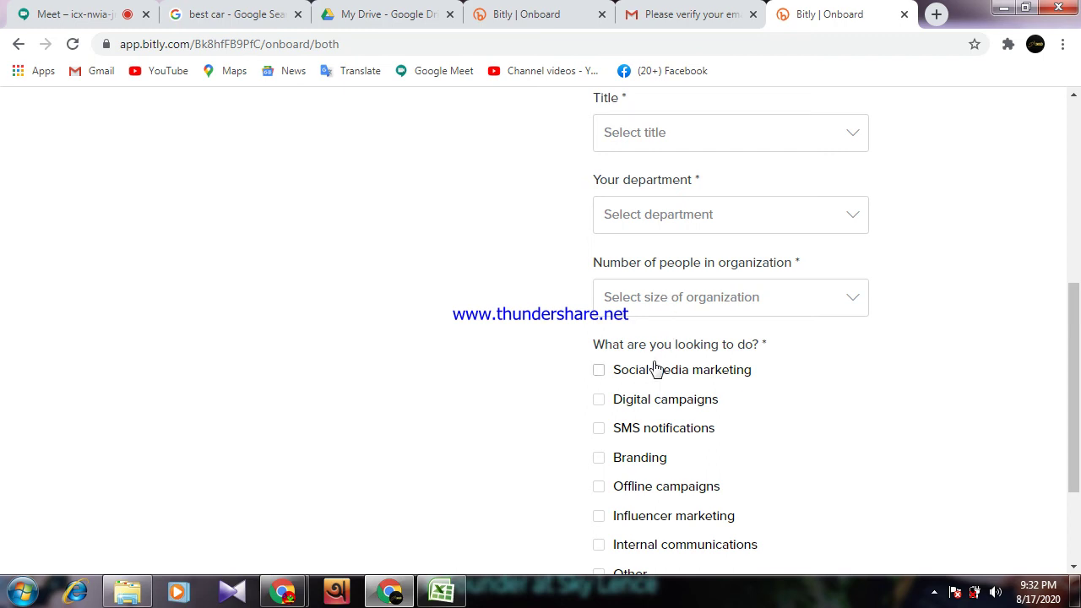
pyautogui.scroll(4, 688, 359)
pyautogui.click(650, 213)
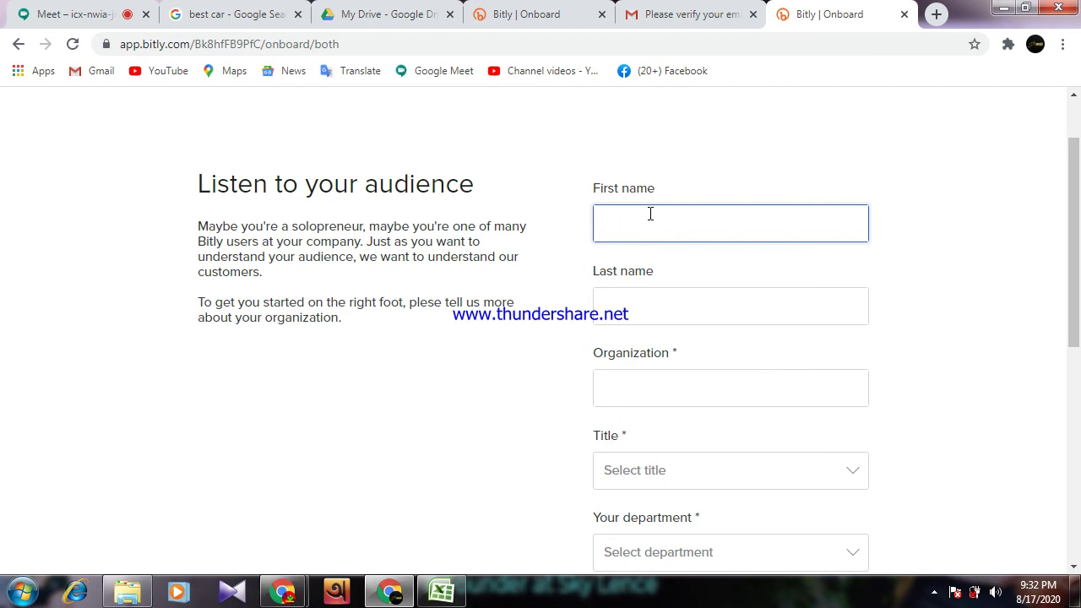
pyautogui.click(626, 311)
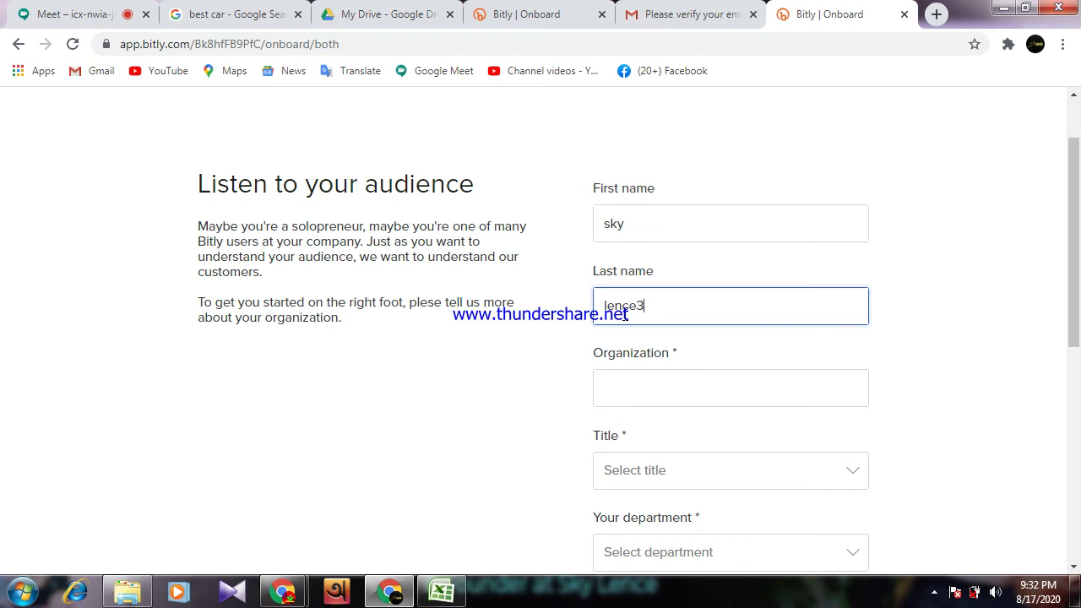
pyautogui.click(636, 397)
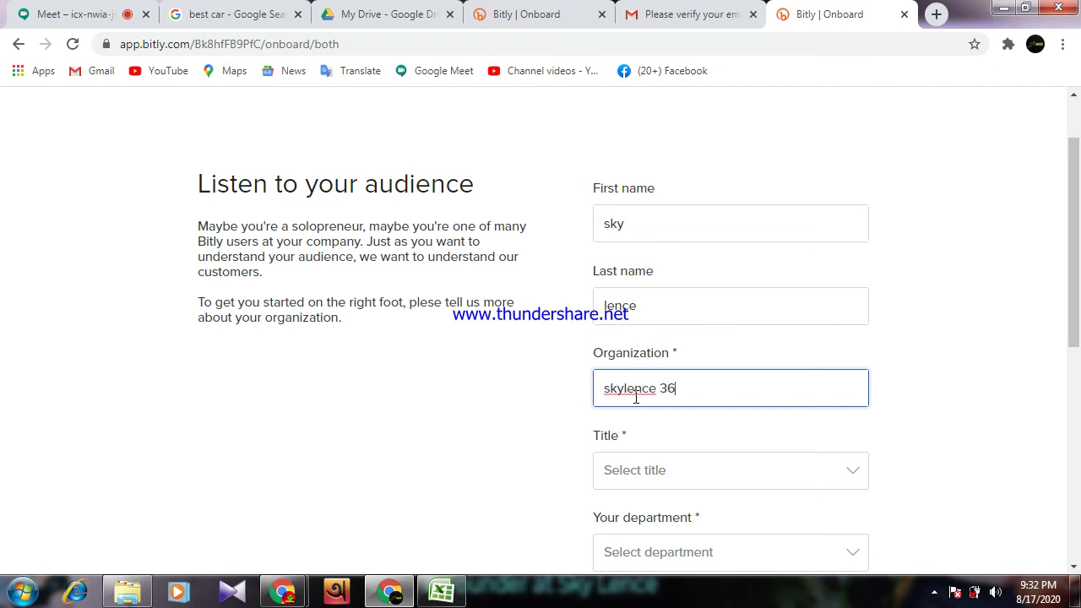
# - Set job title to Owner, department to Digital Marketing, and organization size to Less than 50
pyautogui.scroll(-1, 629, 422)
pyautogui.click(617, 386)
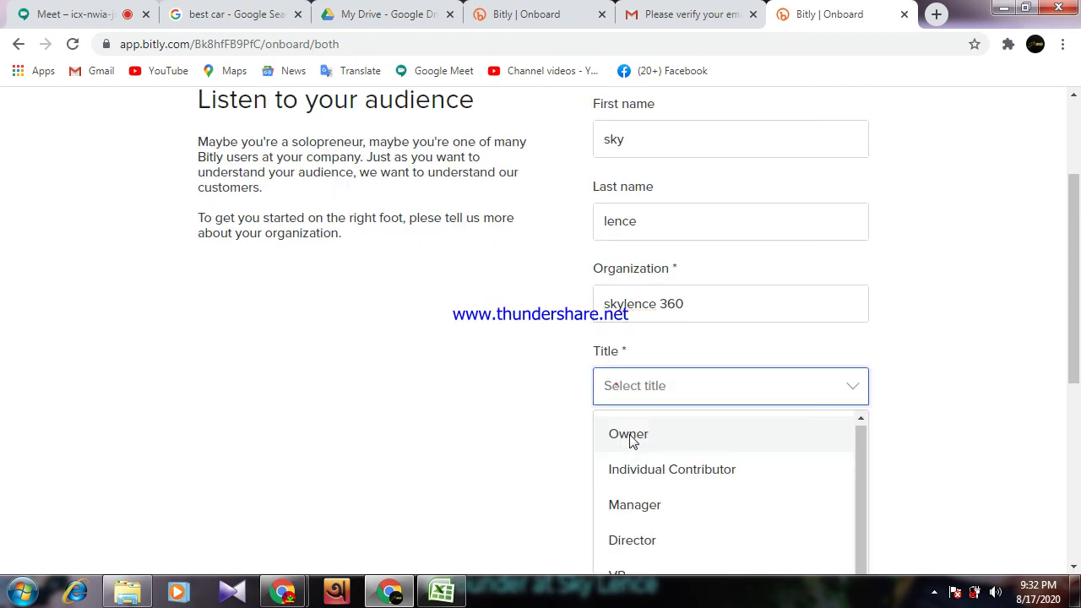
pyautogui.scroll(-1, 619, 437)
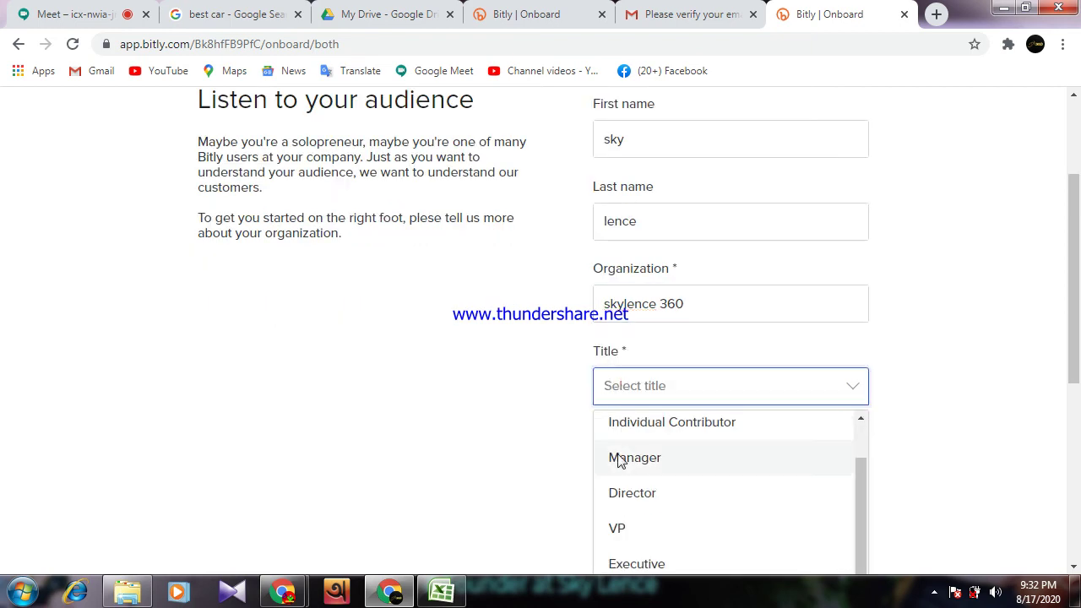
pyautogui.scroll(1, 617, 456)
pyautogui.click(614, 434)
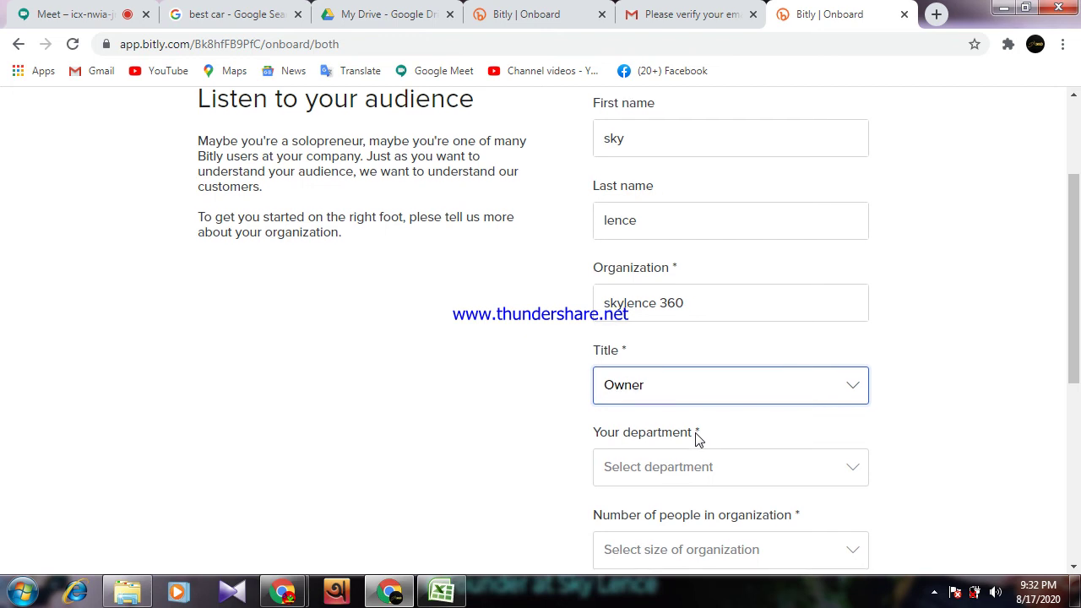
pyautogui.scroll(-2, 676, 405)
pyautogui.click(622, 299)
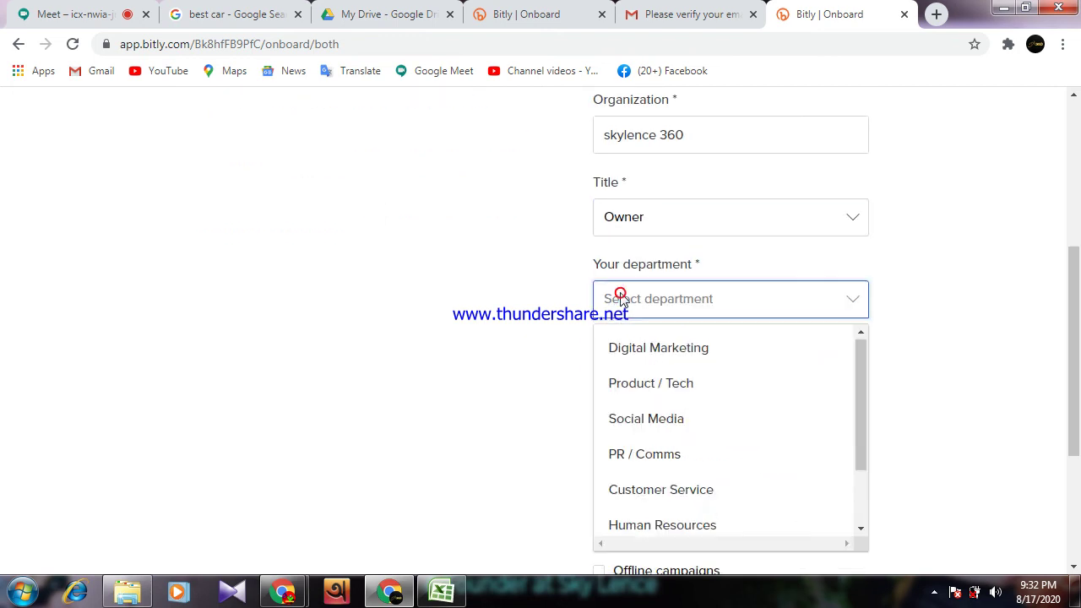
pyautogui.click(634, 353)
pyautogui.scroll(-1, 684, 363)
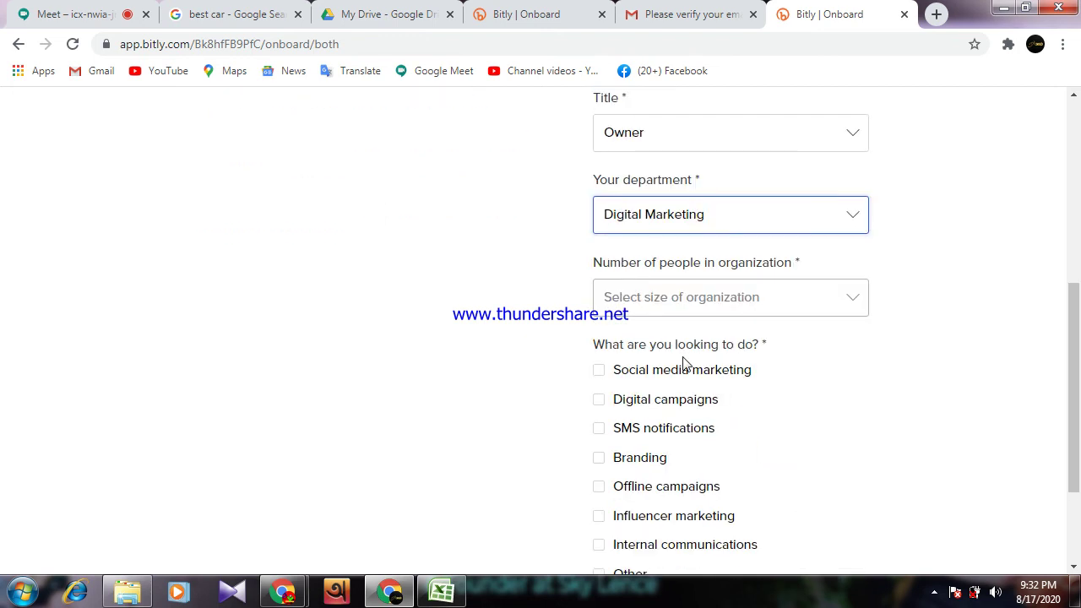
pyautogui.click(685, 305)
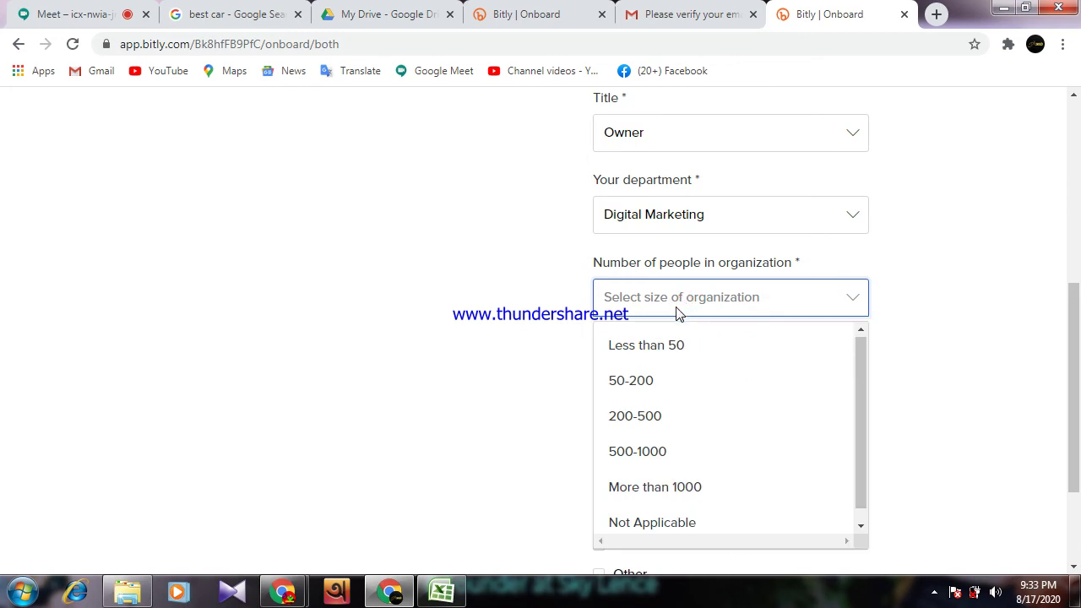
pyautogui.click(647, 350)
# - Tick Social media marketing and Digital campaigns as goals and save the onboarding
pyautogui.scroll(-2, 684, 349)
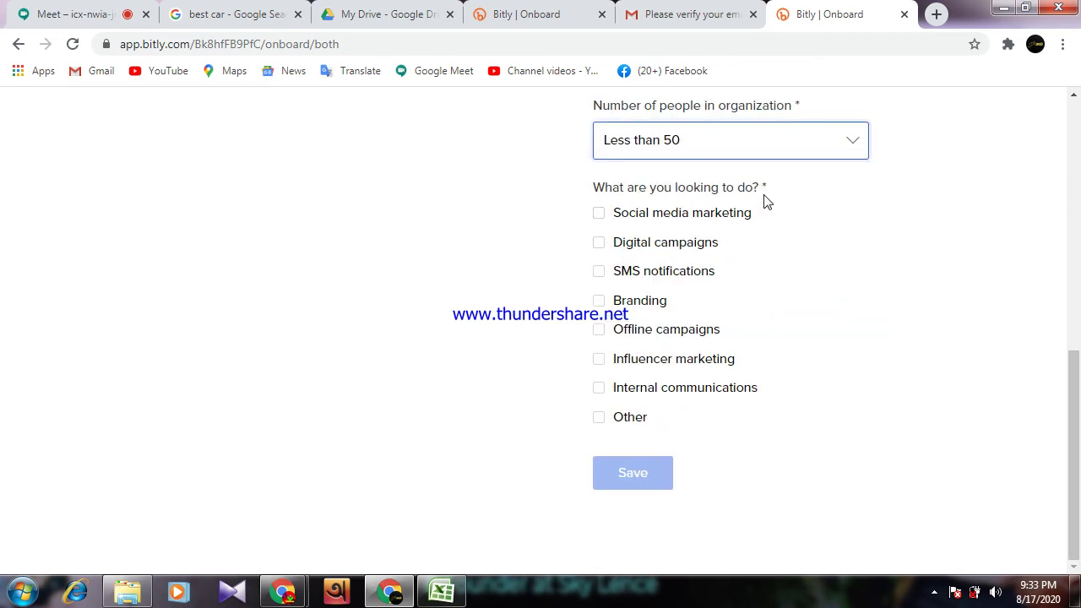
pyautogui.click(597, 213)
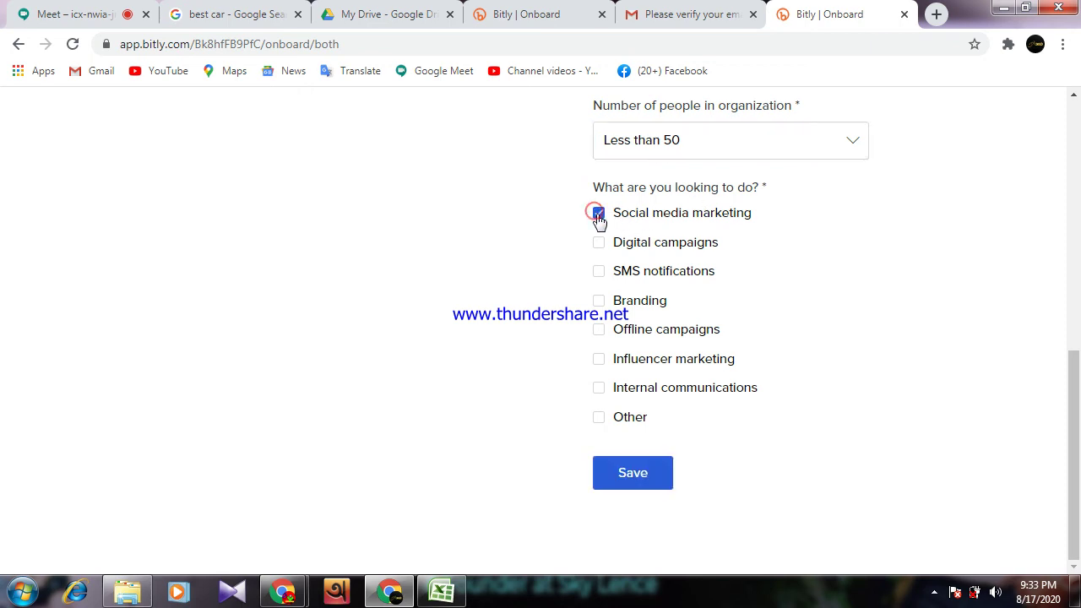
pyautogui.click(600, 247)
pyautogui.click(626, 480)
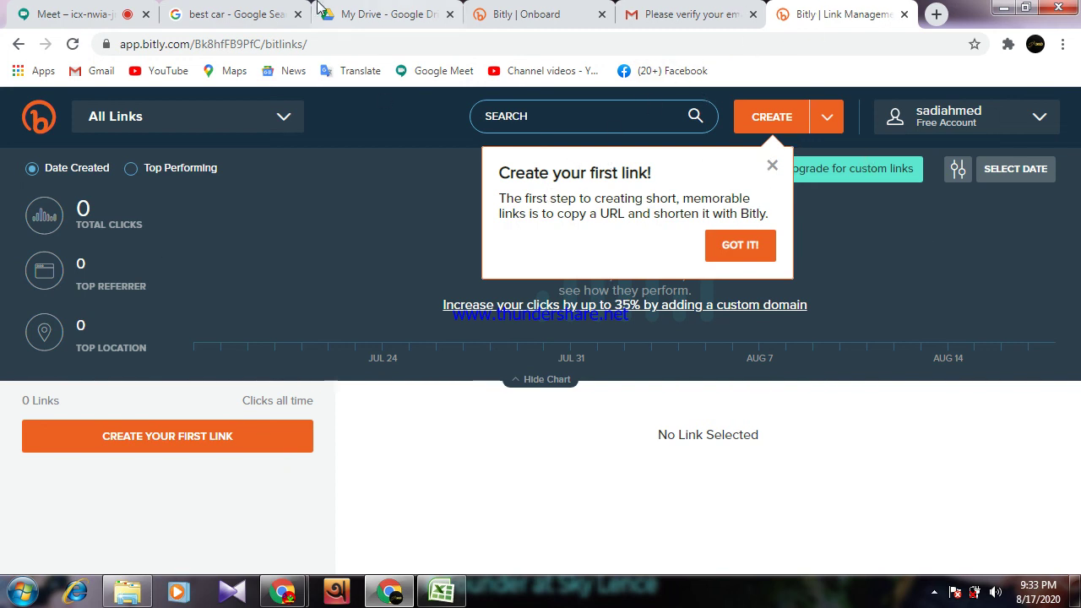
# - Copy the Google Drive My Drive page address from the address bar
pyautogui.click(362, 9)
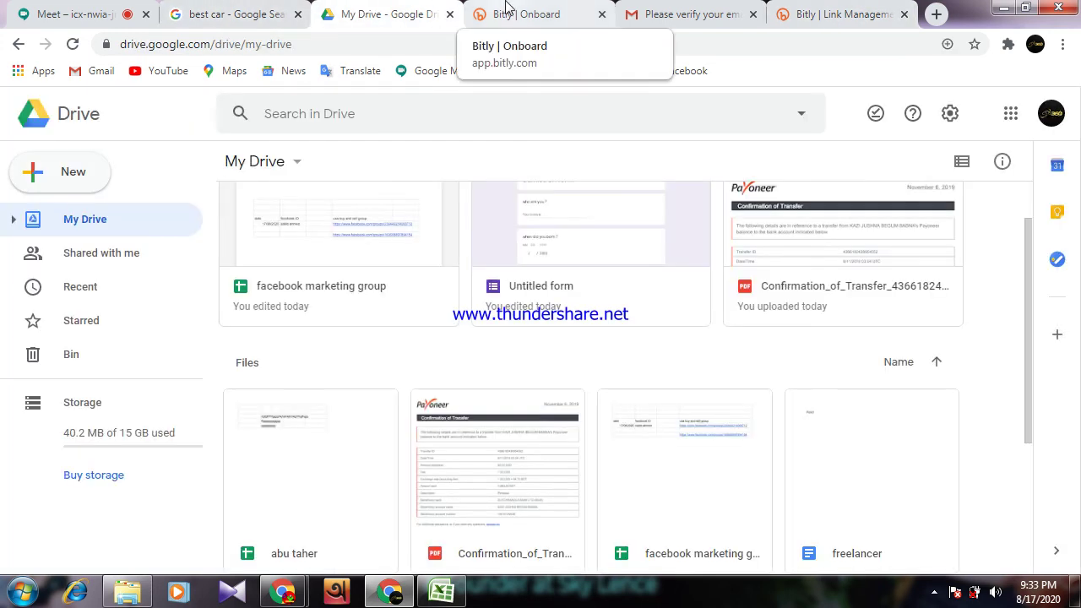
pyautogui.click(294, 43)
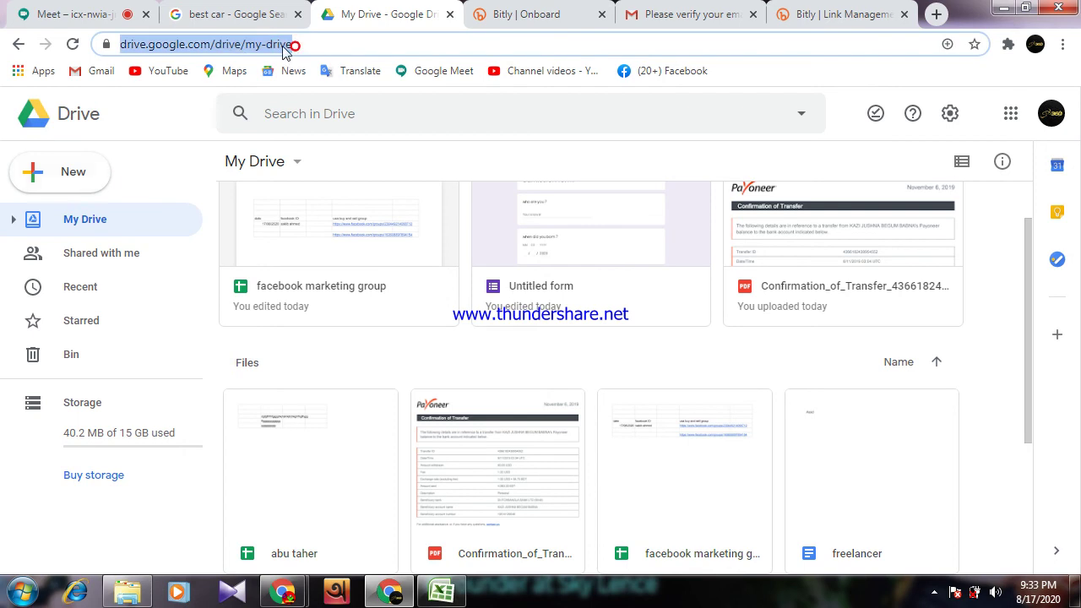
pyautogui.rightClick(233, 44)
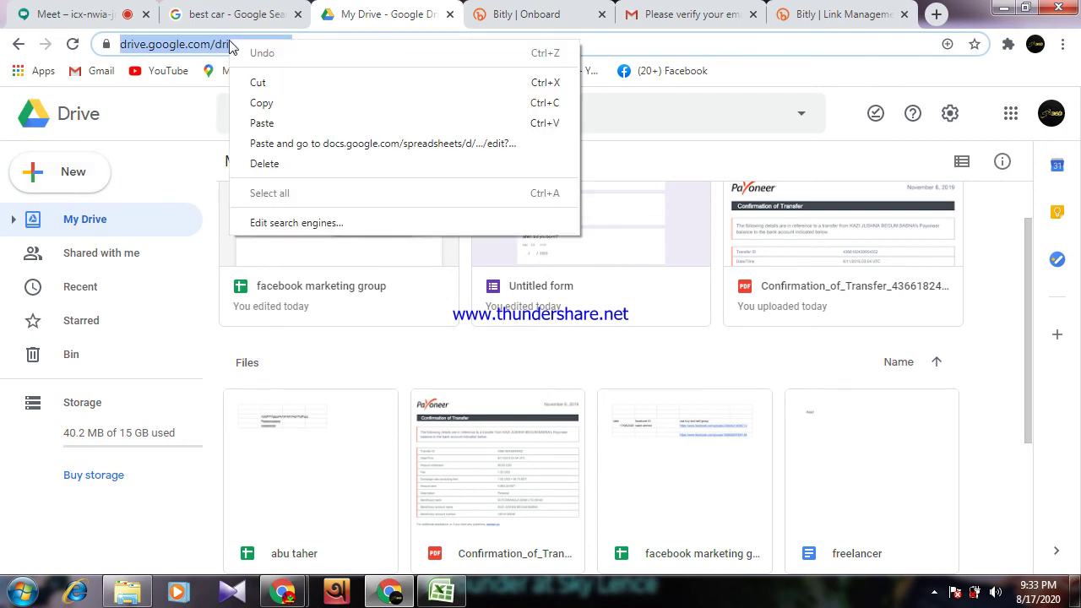
pyautogui.click(267, 103)
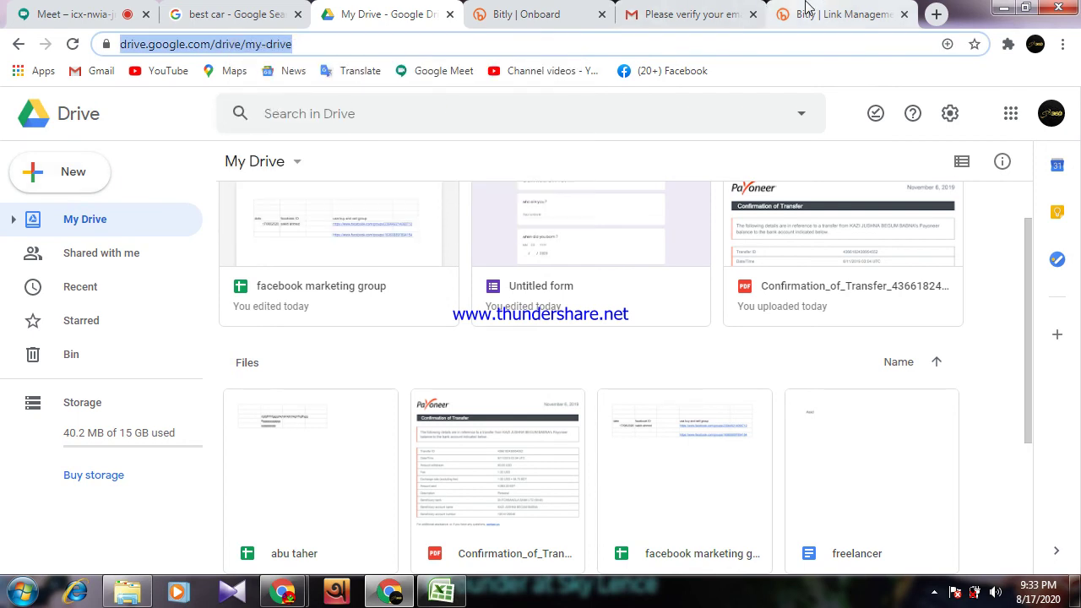
pyautogui.click(807, 8)
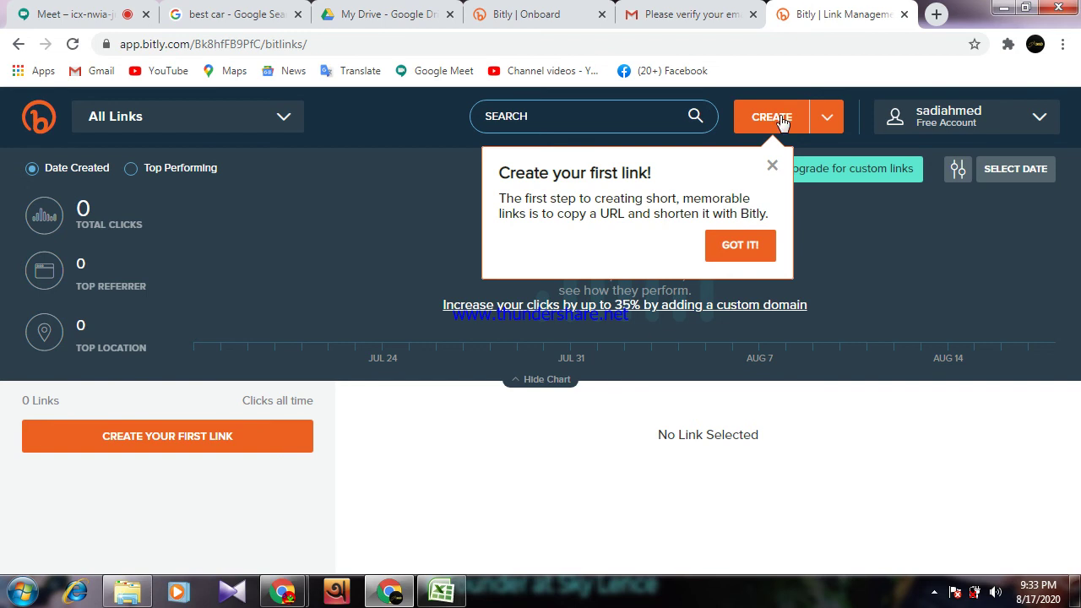
pyautogui.click(771, 166)
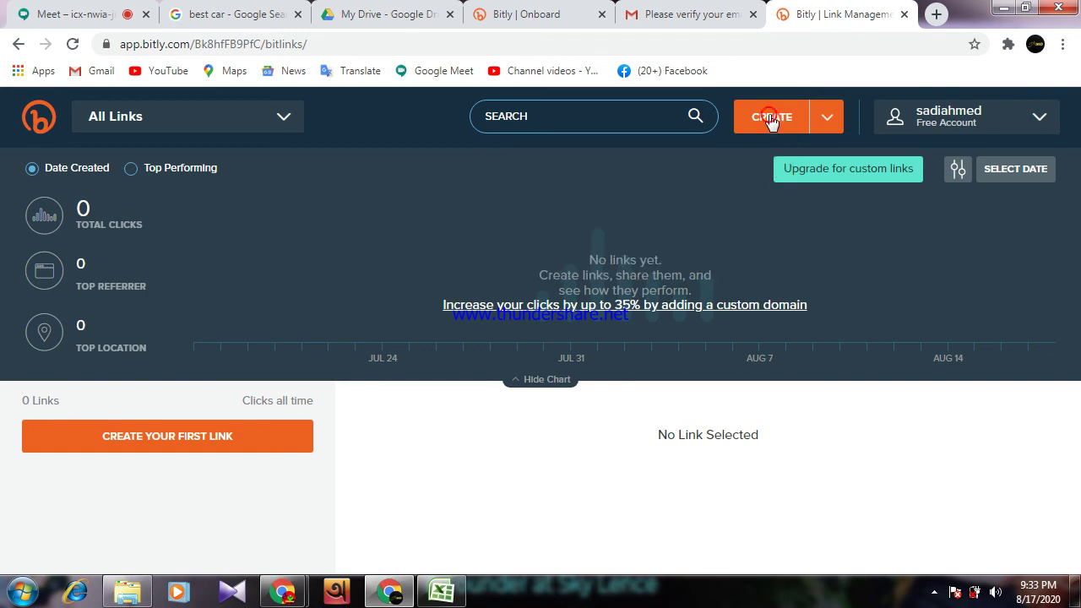
pyautogui.click(770, 119)
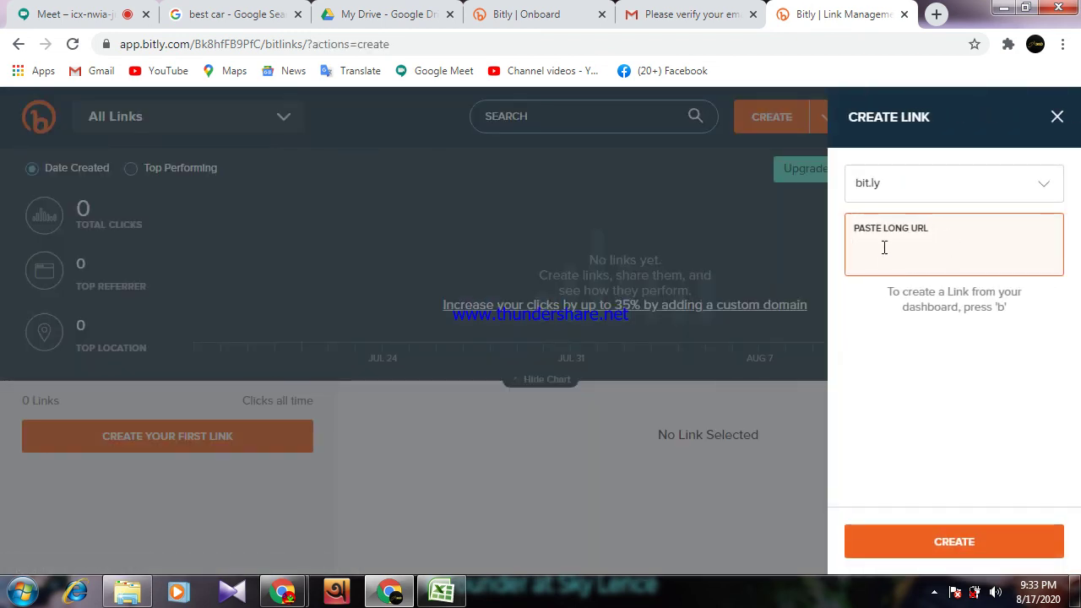
pyautogui.rightClick(862, 252)
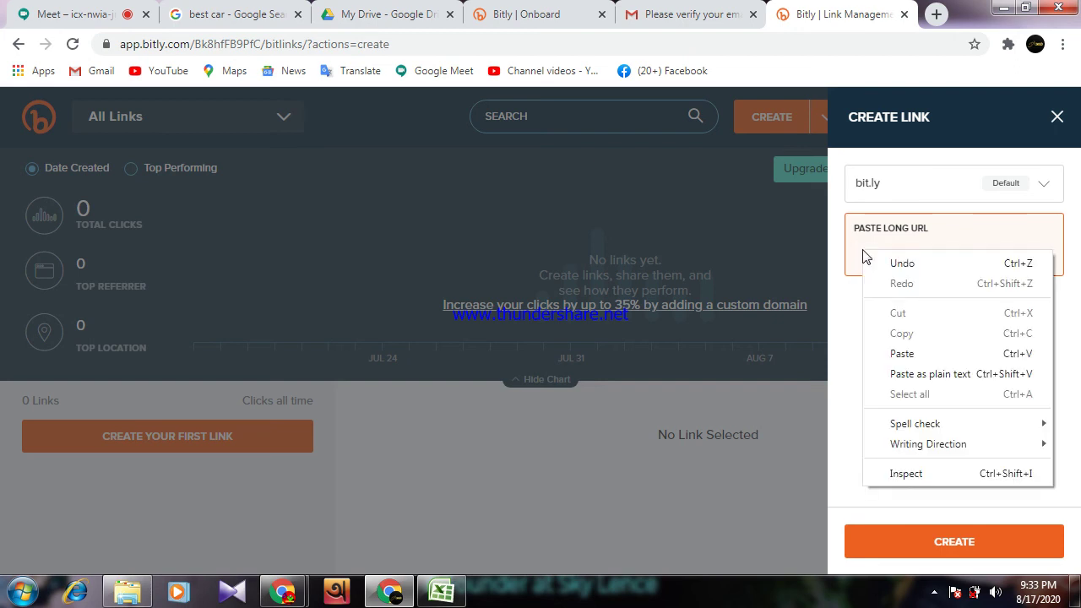
pyautogui.click(896, 354)
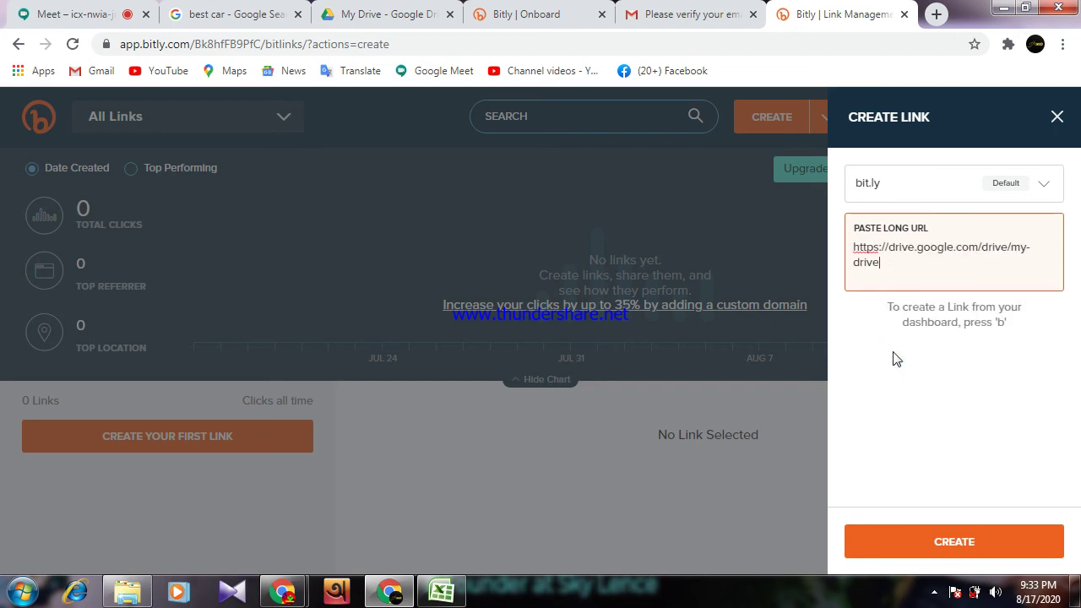
pyautogui.click(944, 546)
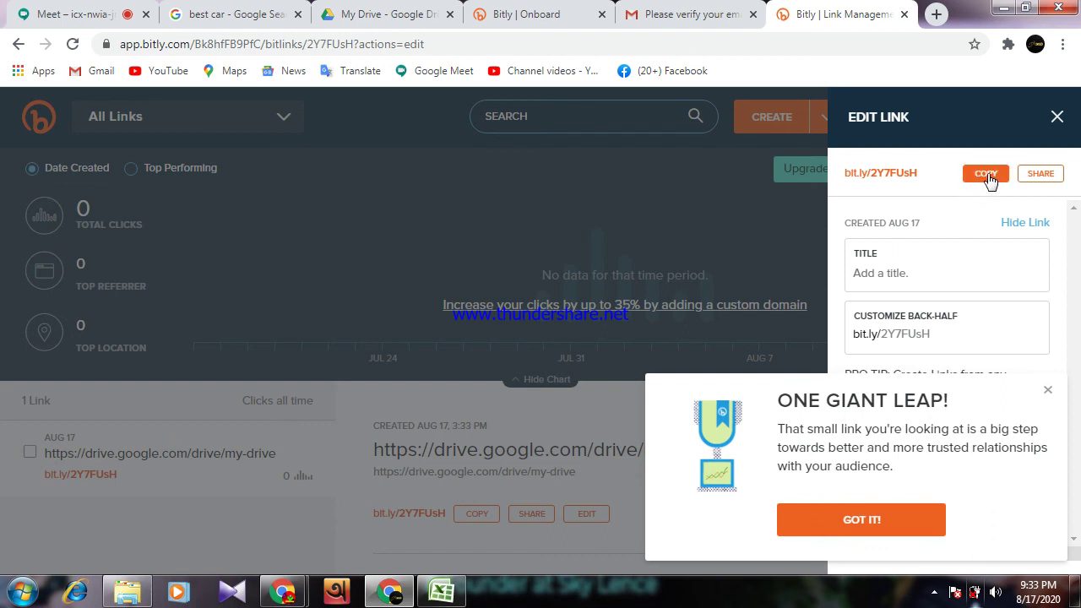
pyautogui.click(988, 177)
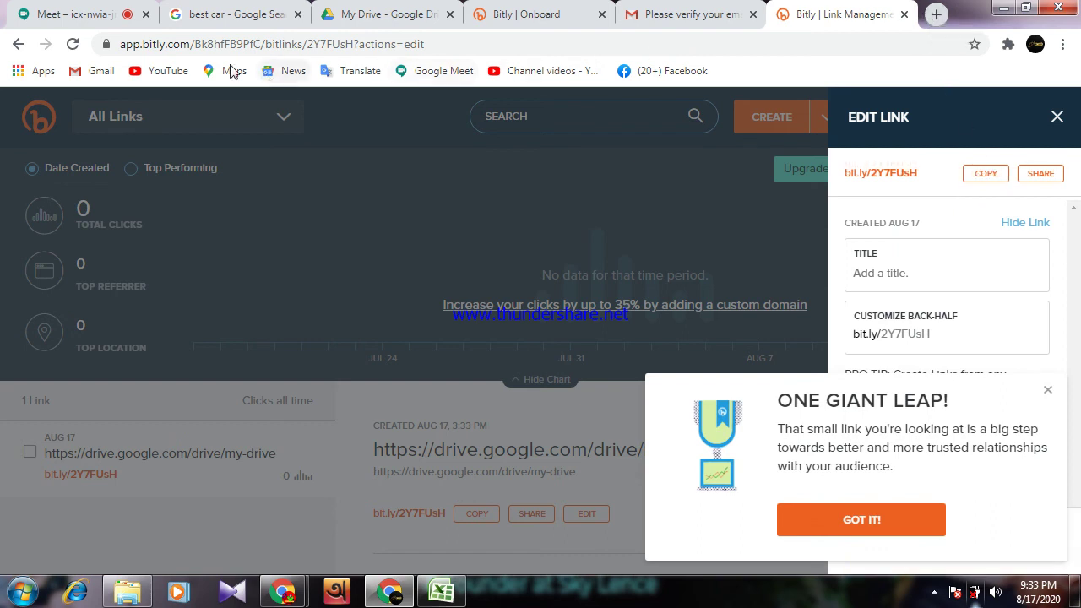
pyautogui.click(325, 17)
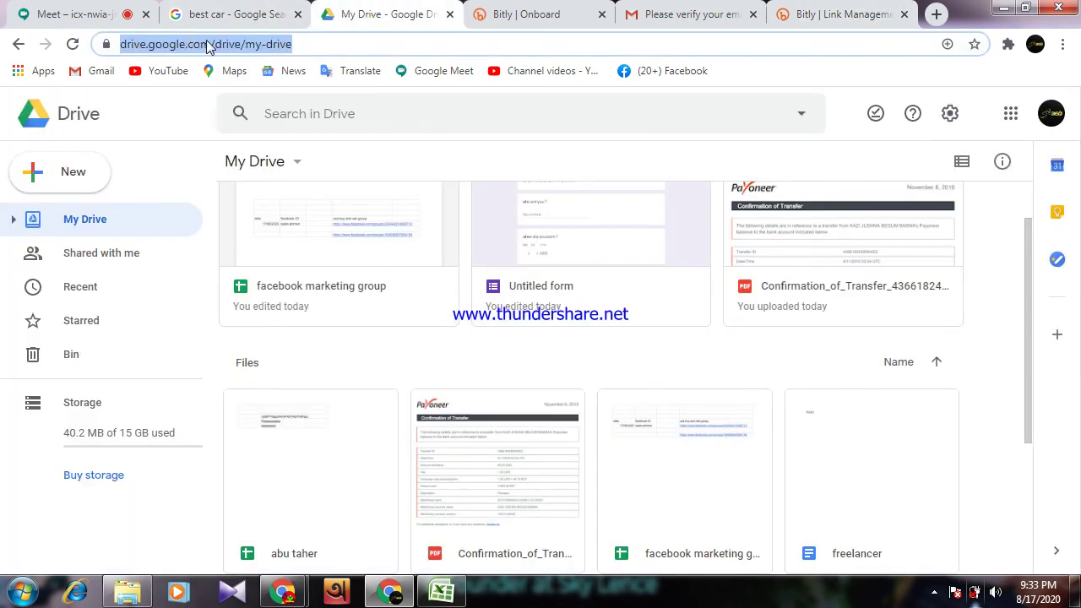
pyautogui.click(935, 14)
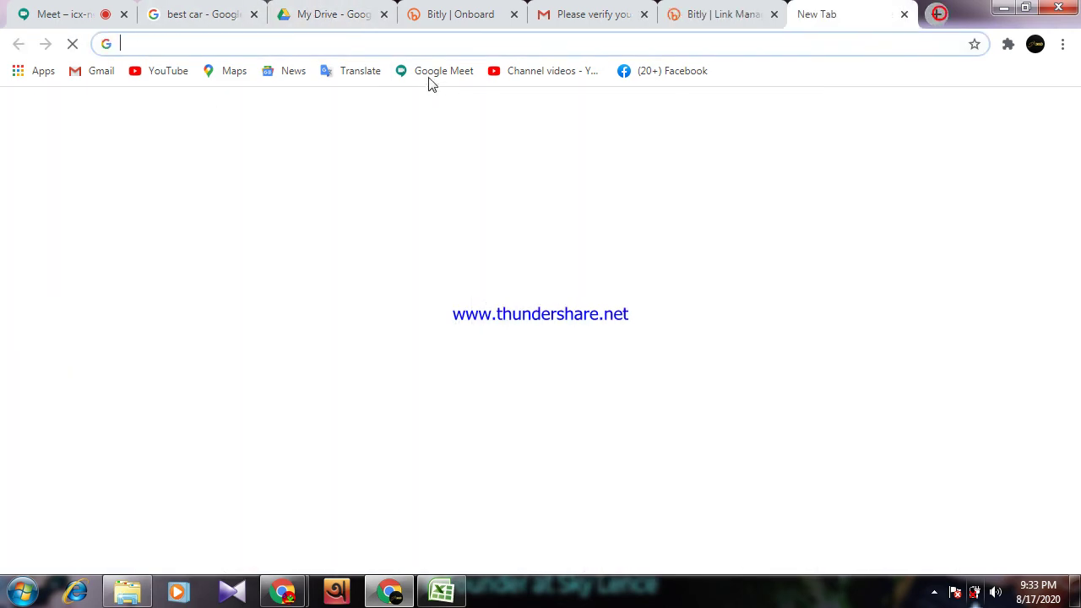
pyautogui.rightClick(315, 52)
pyautogui.click(351, 129)
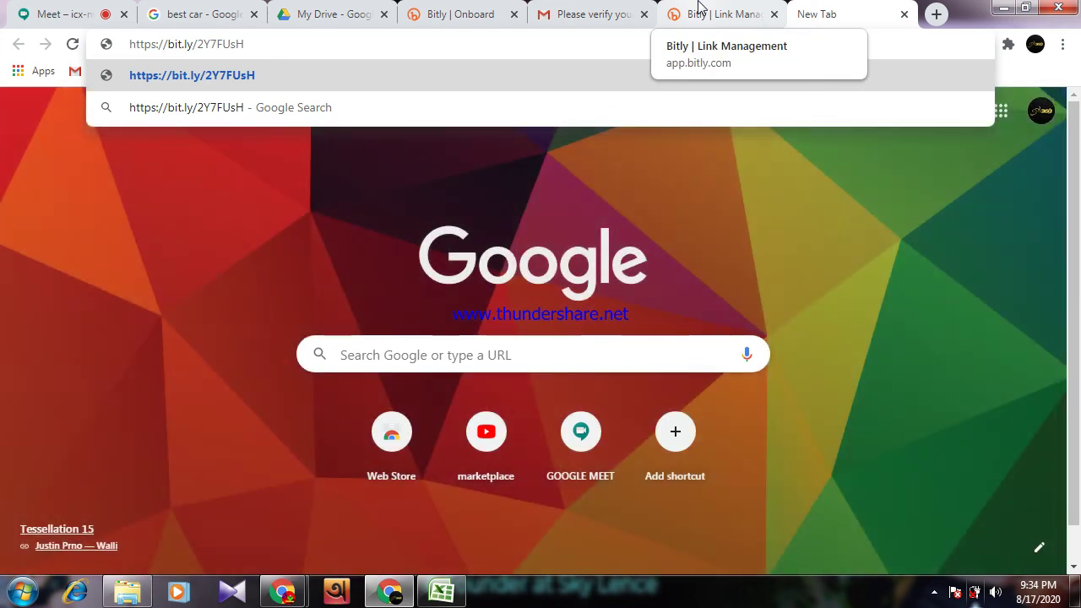
pyautogui.click(698, 7)
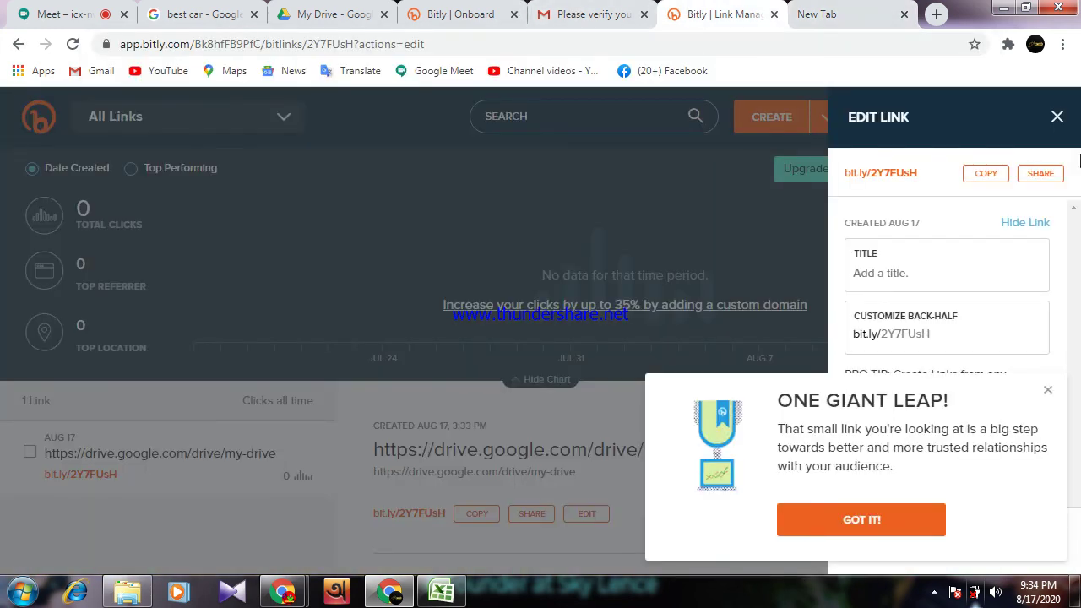
pyautogui.click(1055, 117)
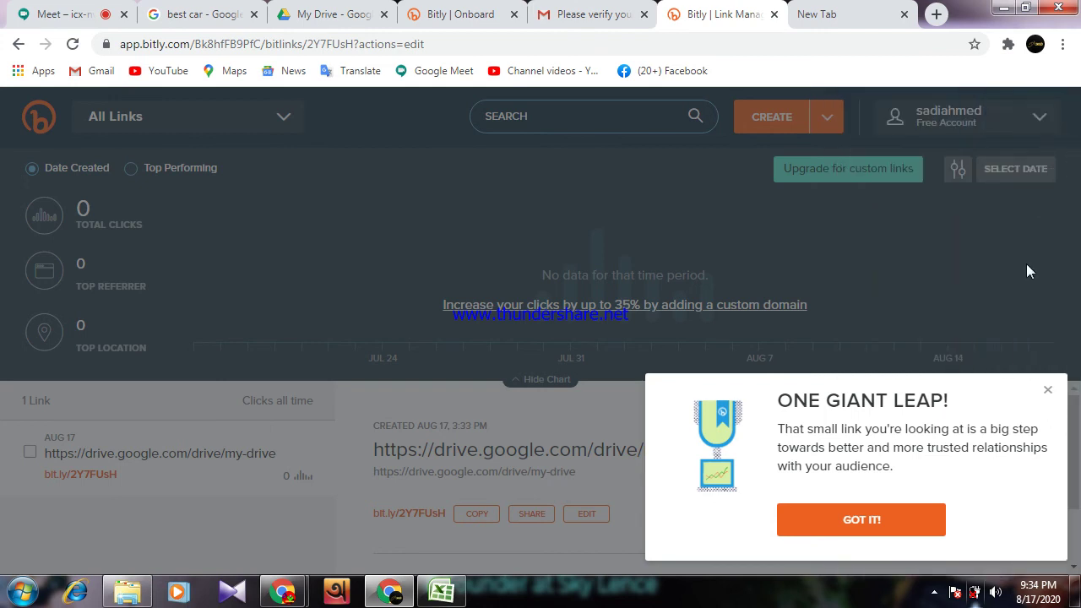
pyautogui.click(1066, 217)
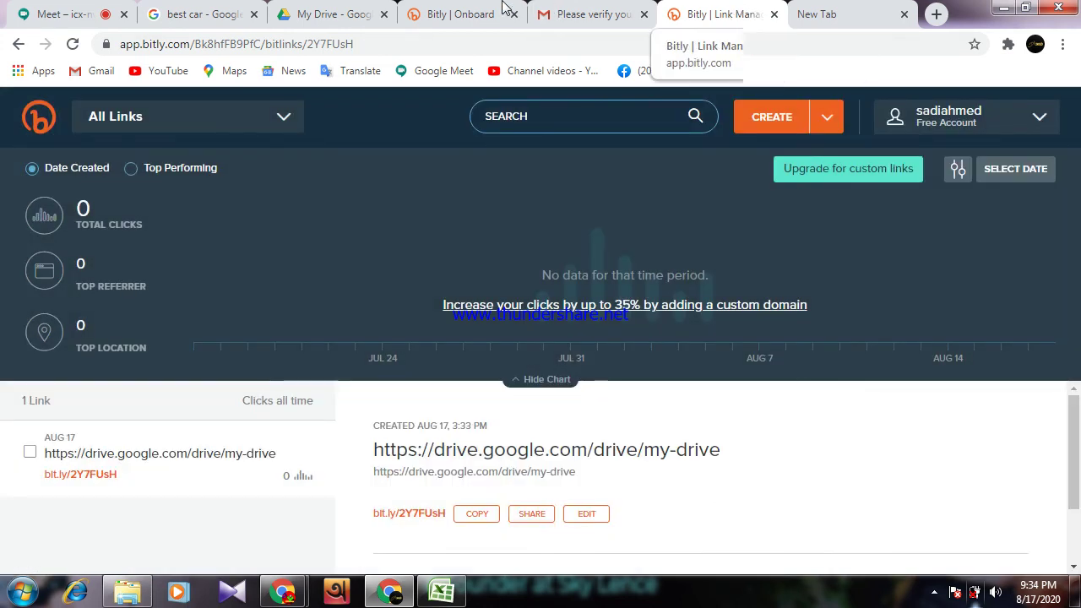
# - Dismiss the Windows colour-scheme prompt and close the Bitly link manager and Gmail tabs
pyautogui.click(34, 7)
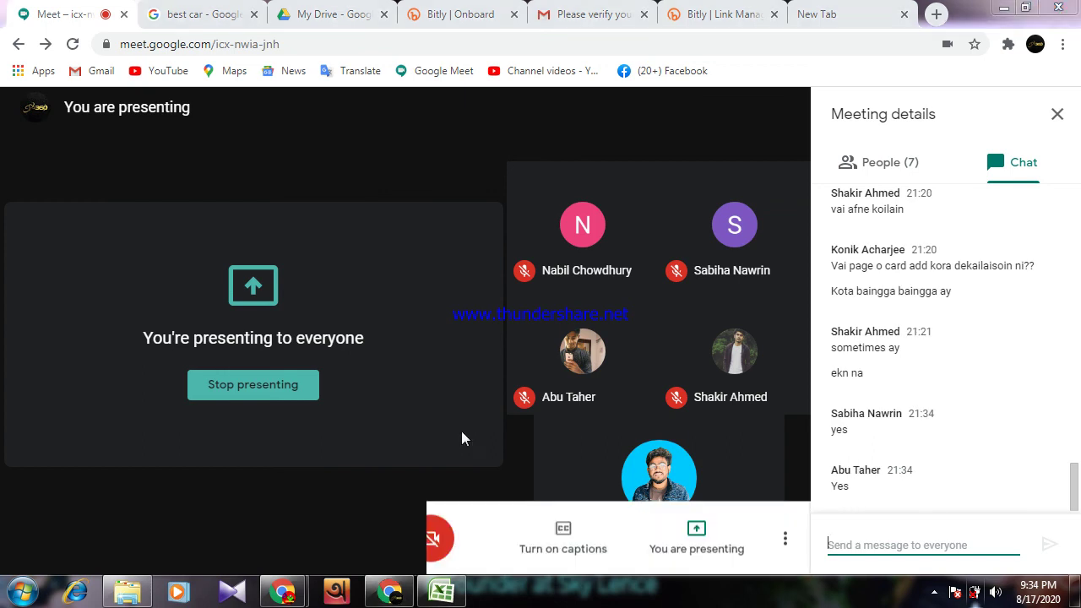
pyautogui.click(742, 116)
pyautogui.click(827, 14)
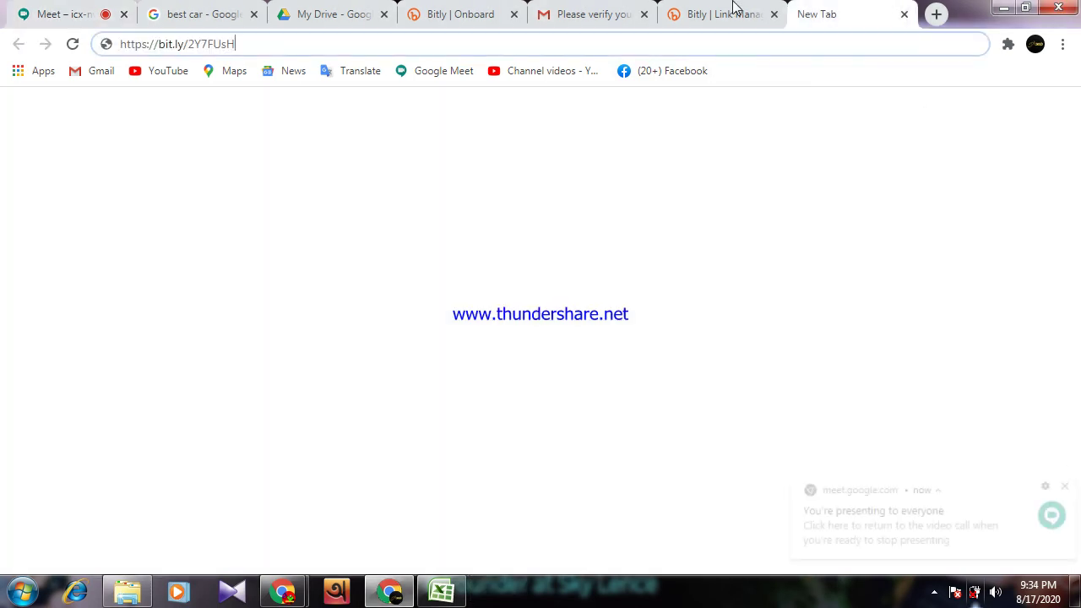
pyautogui.click(733, 8)
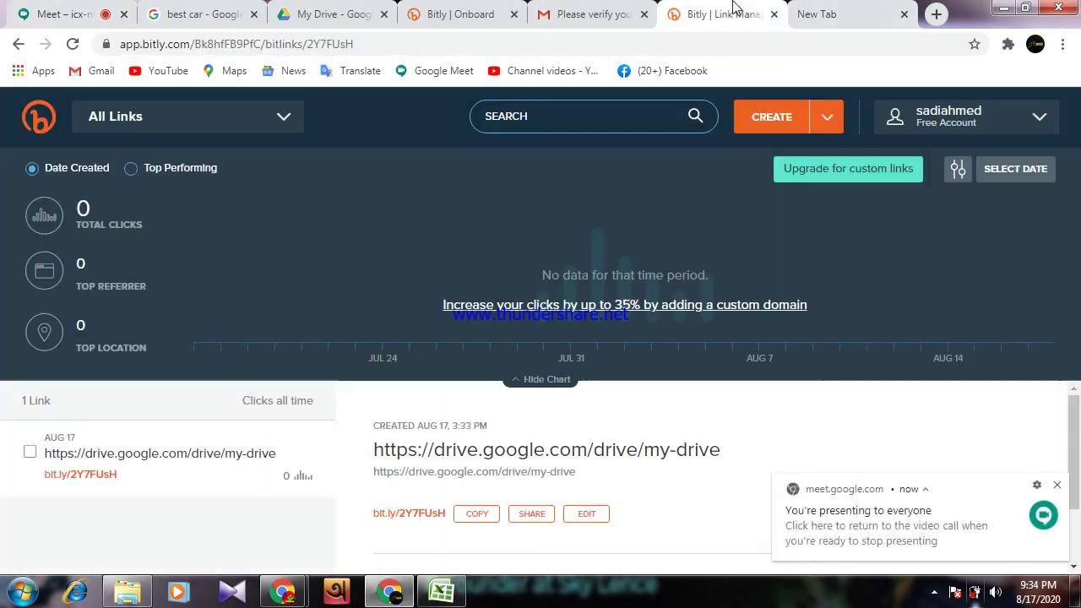
pyautogui.click(774, 14)
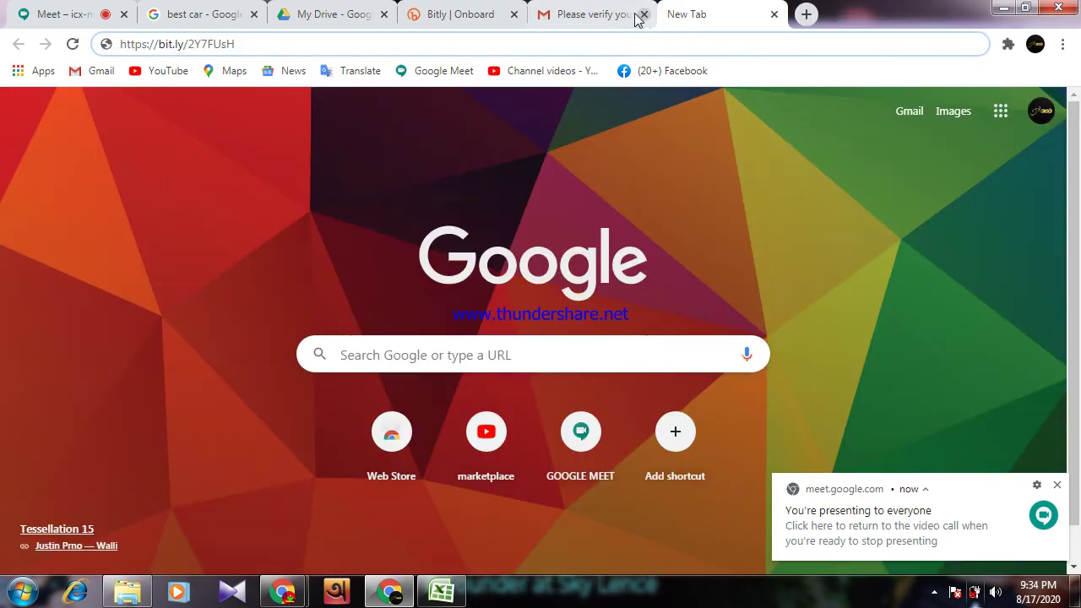
pyautogui.click(645, 15)
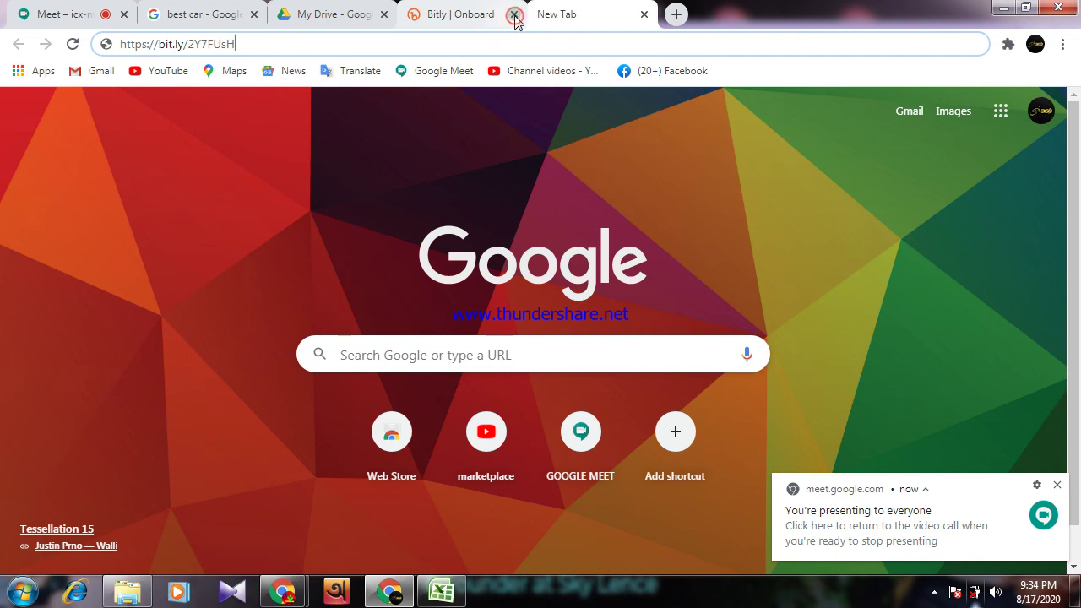
pyautogui.click(513, 15)
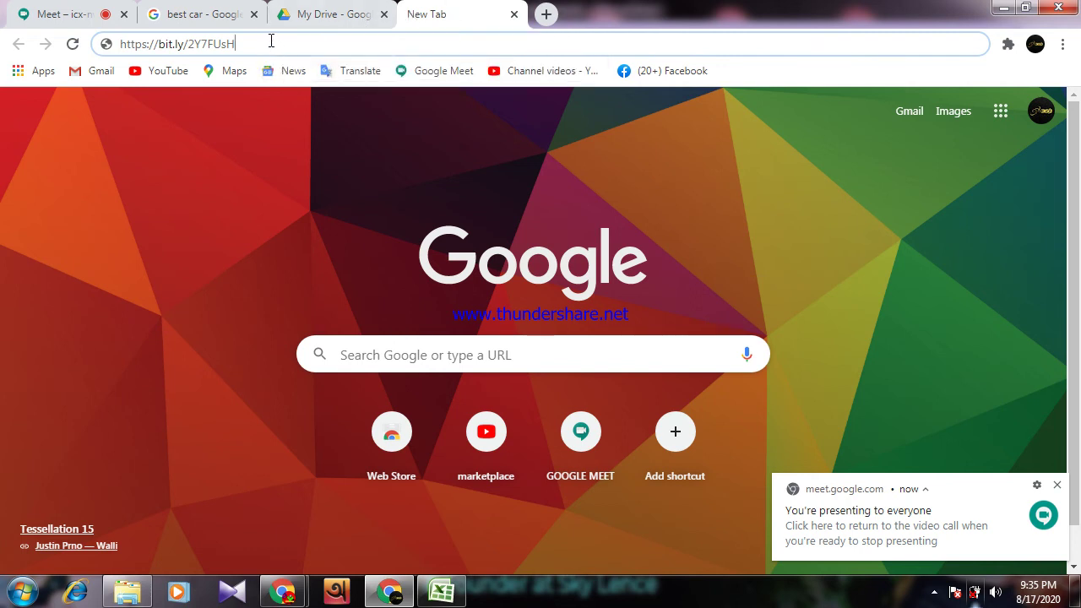
pyautogui.press('BackSpace')
pyautogui.press('BackSpace')
pyautogui.press('BackSpace')
pyautogui.press('BackSpace')
pyautogui.press('BackSpace')
pyautogui.press('BackSpace')
pyautogui.press('BackSpace')
pyautogui.press('BackSpace')
pyautogui.press('BackSpace')
pyautogui.press('BackSpace')
pyautogui.press('BackSpace')
pyautogui.press('BackSpace')
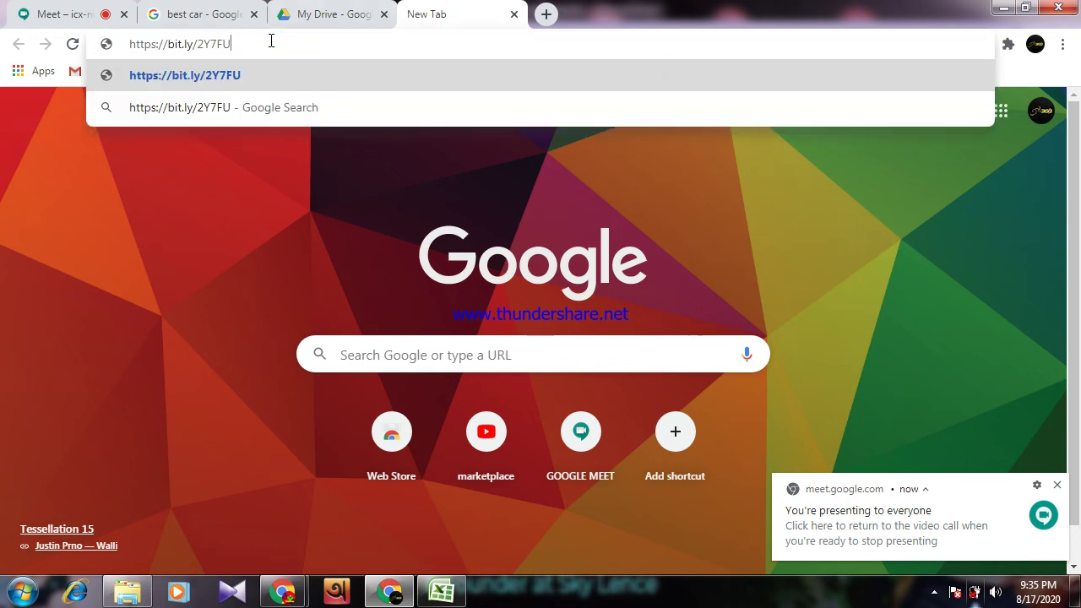
pyautogui.press('BackSpace')
pyautogui.press('BackSpace')
pyautogui.press('BackSpace')
pyautogui.press('BackSpace')
pyautogui.press('BackSpace')
pyautogui.press('BackSpace')
pyautogui.press('BackSpace')
pyautogui.press('BackSpace')
pyautogui.press('BackSpace')
pyautogui.press('BackSpace')
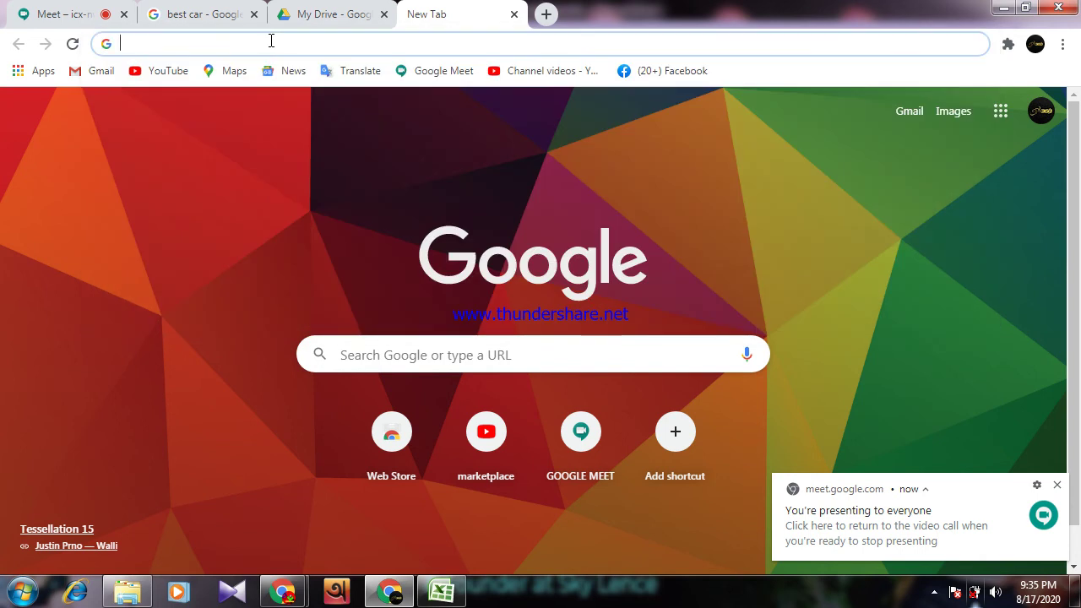
pyautogui.write('www.')
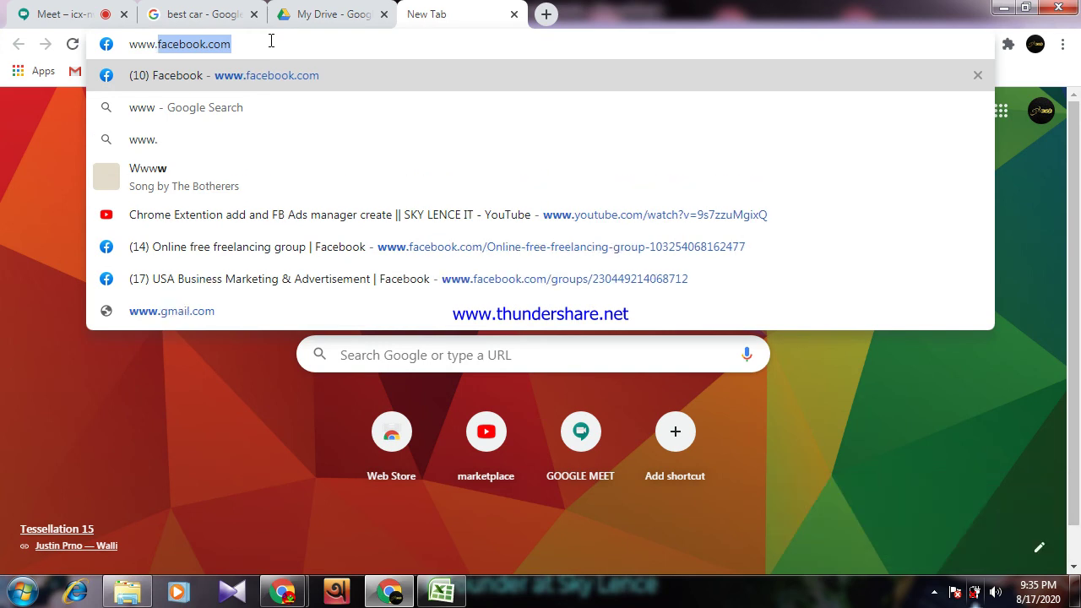
pyautogui.write('b')
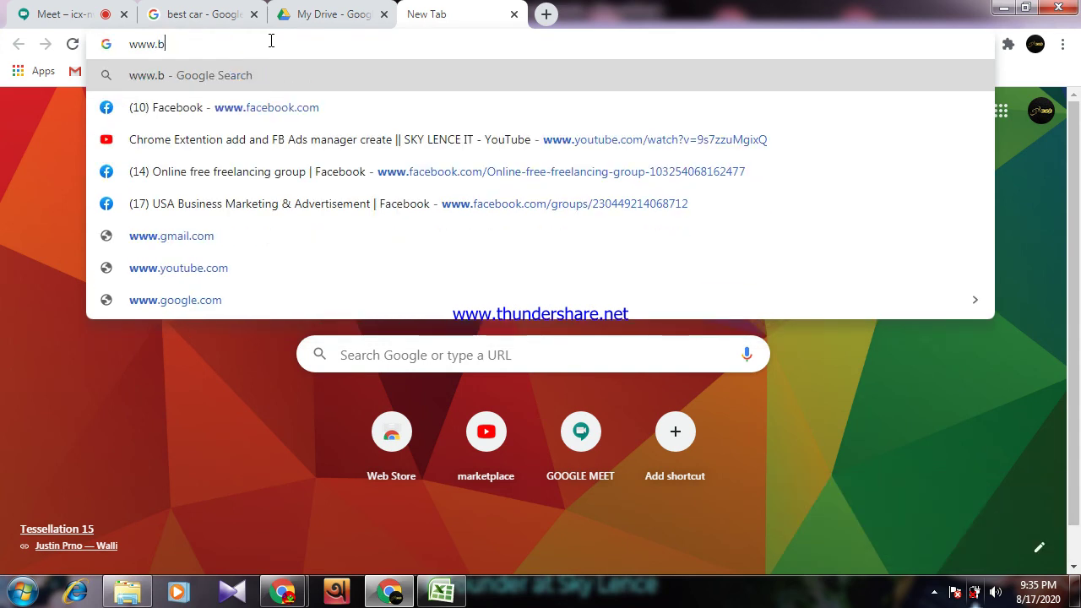
pyautogui.write('logg')
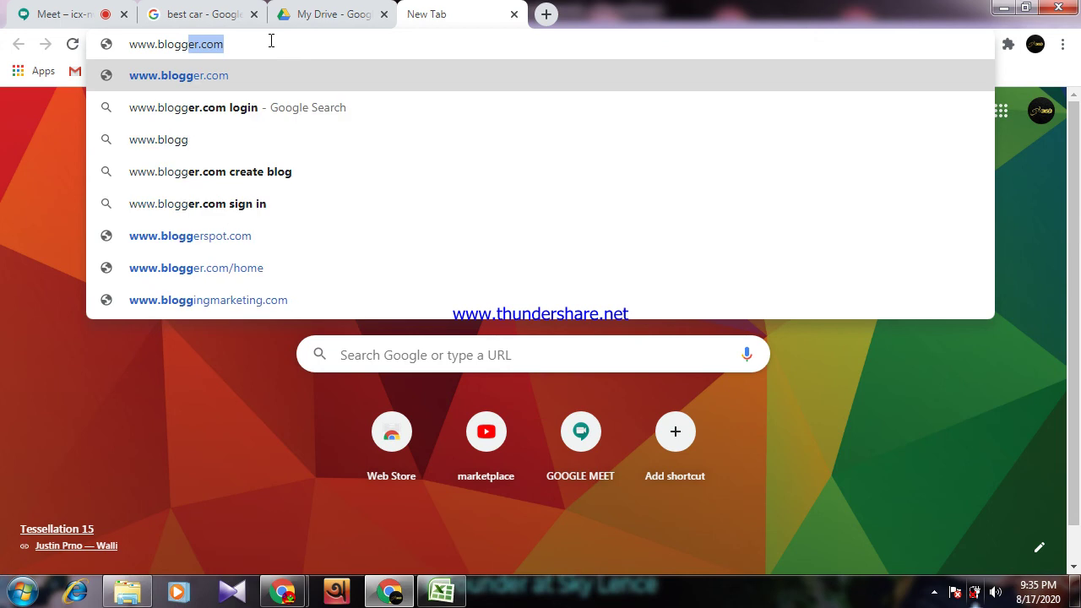
pyautogui.write('er')
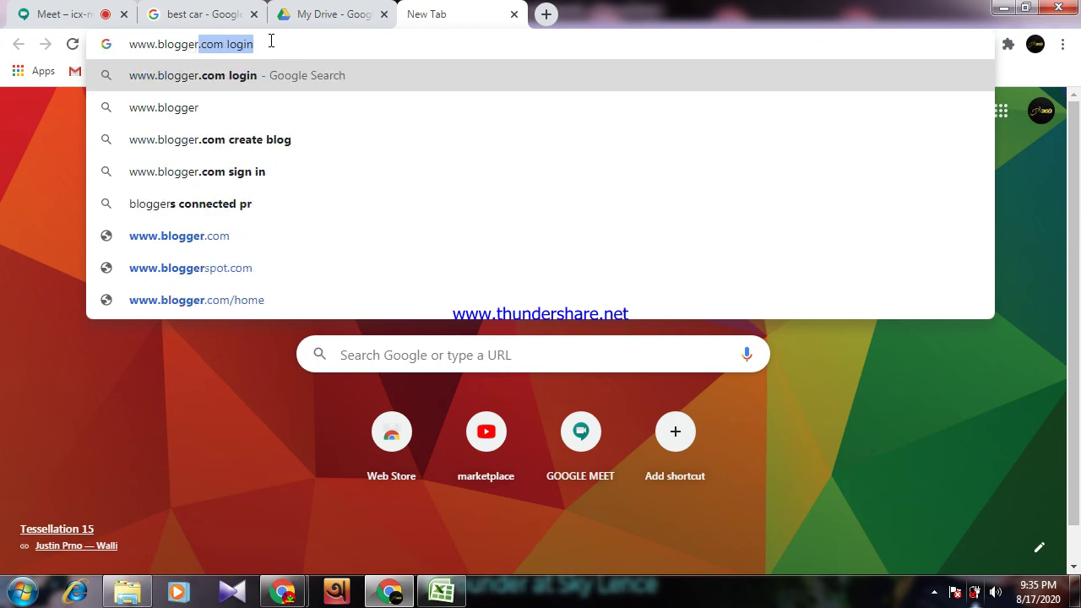
pyautogui.write('.com')
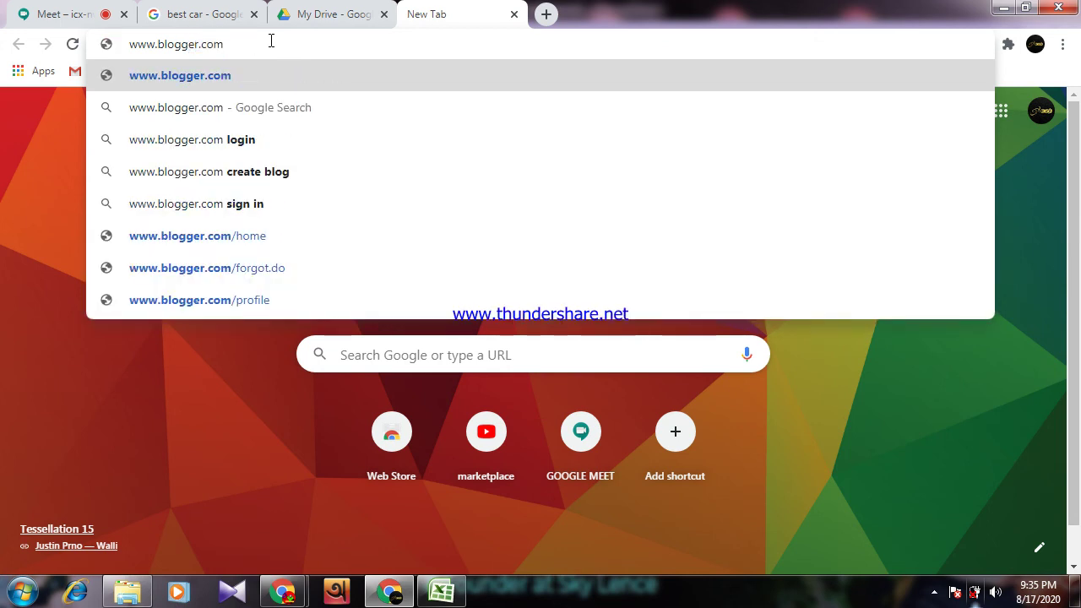
pyautogui.press('Return')
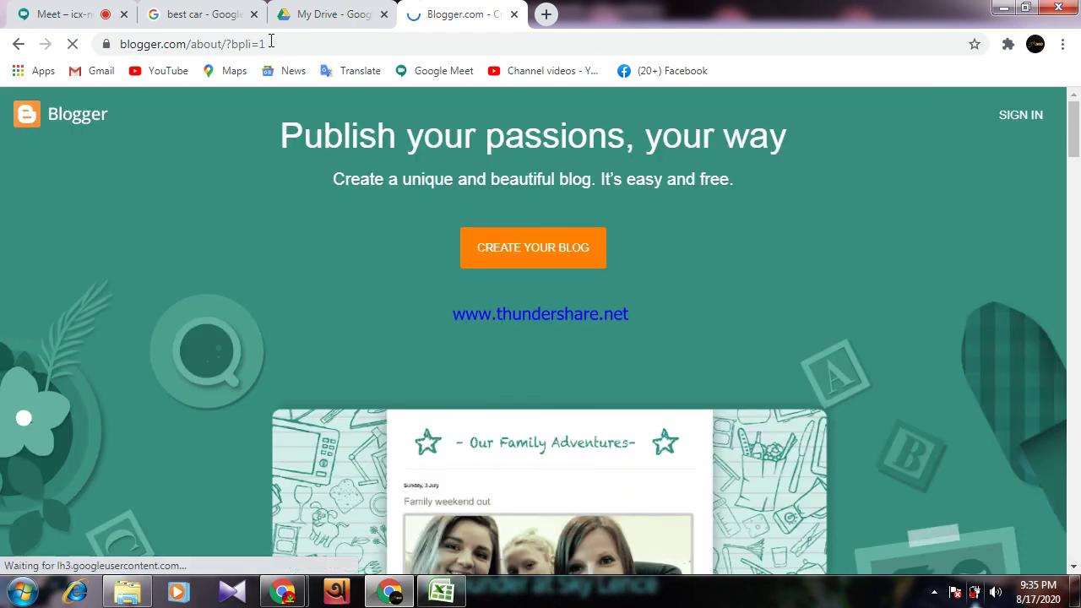
# - Choose Create Your Blog and sign in with the listed Google account and its password
pyautogui.click(531, 252)
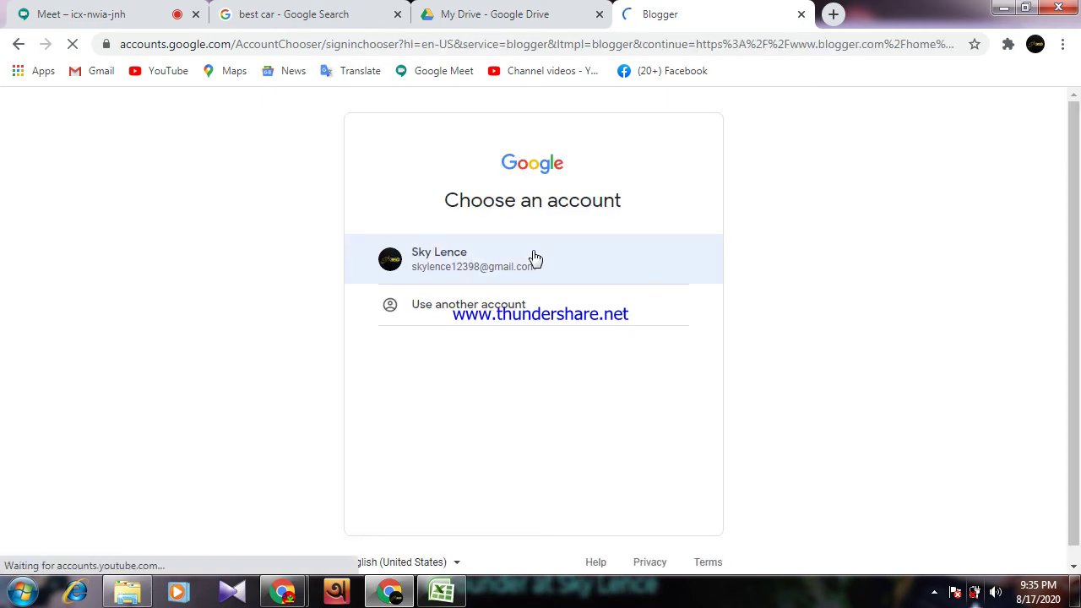
pyautogui.click(459, 267)
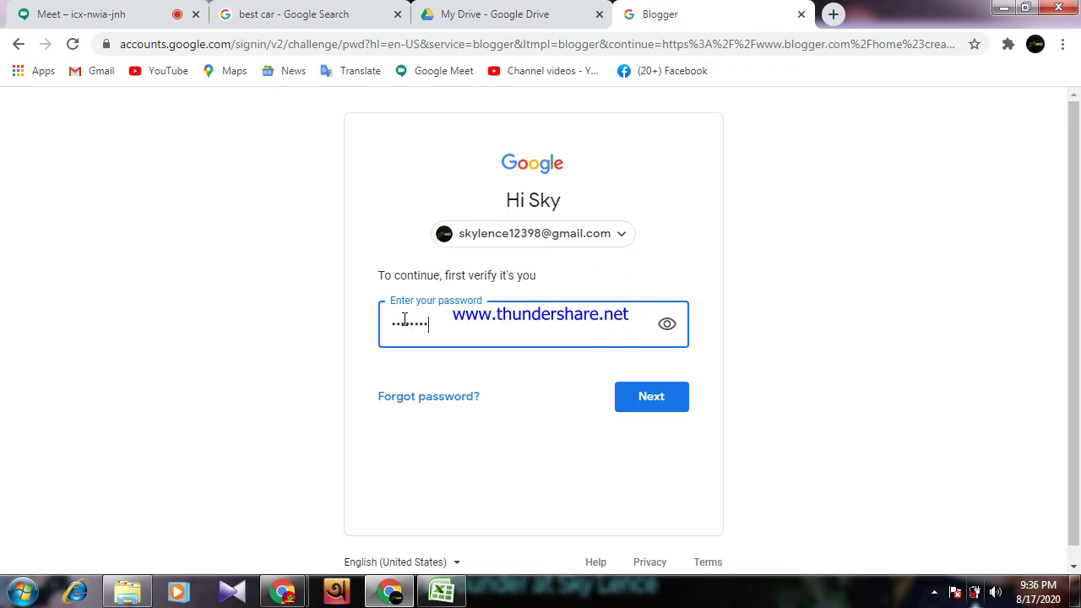
pyautogui.click(651, 395)
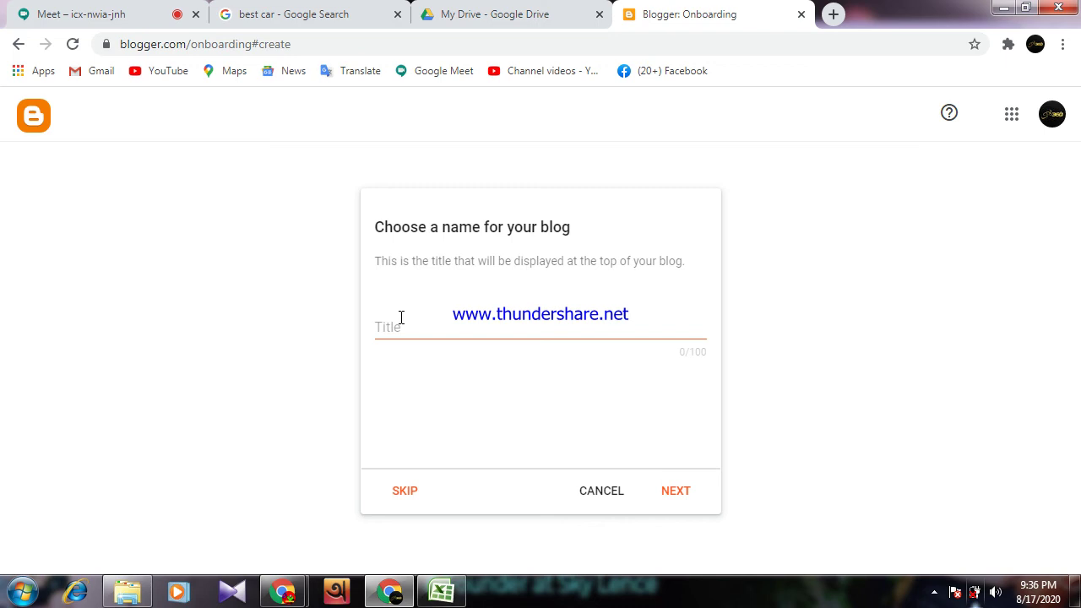
# - Title the new blog 'Best motor Bike 2020'
pyautogui.click(403, 325)
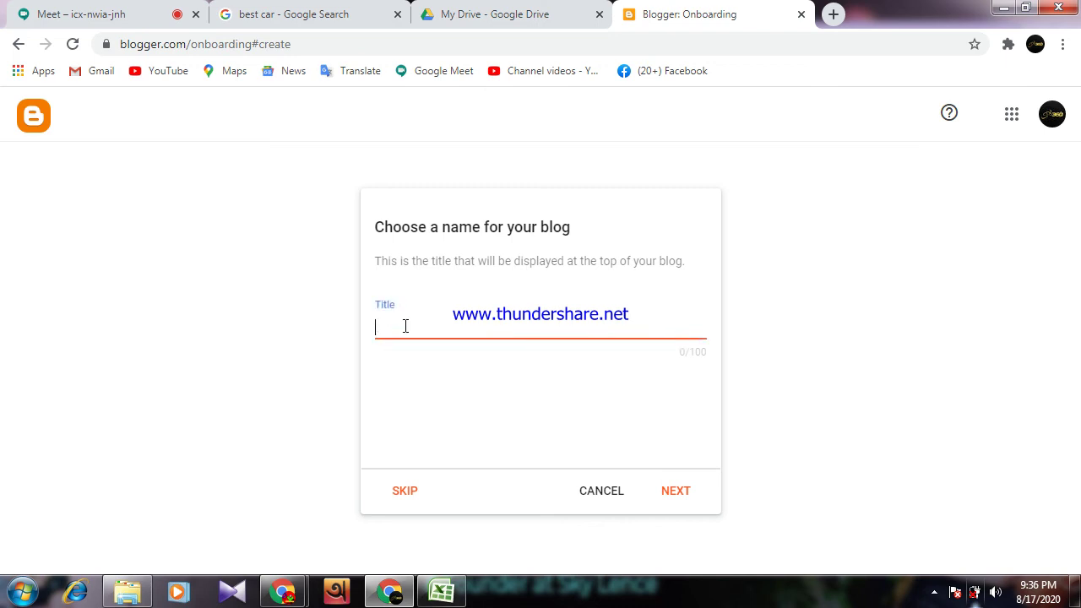
pyautogui.write('Best motor Bike')
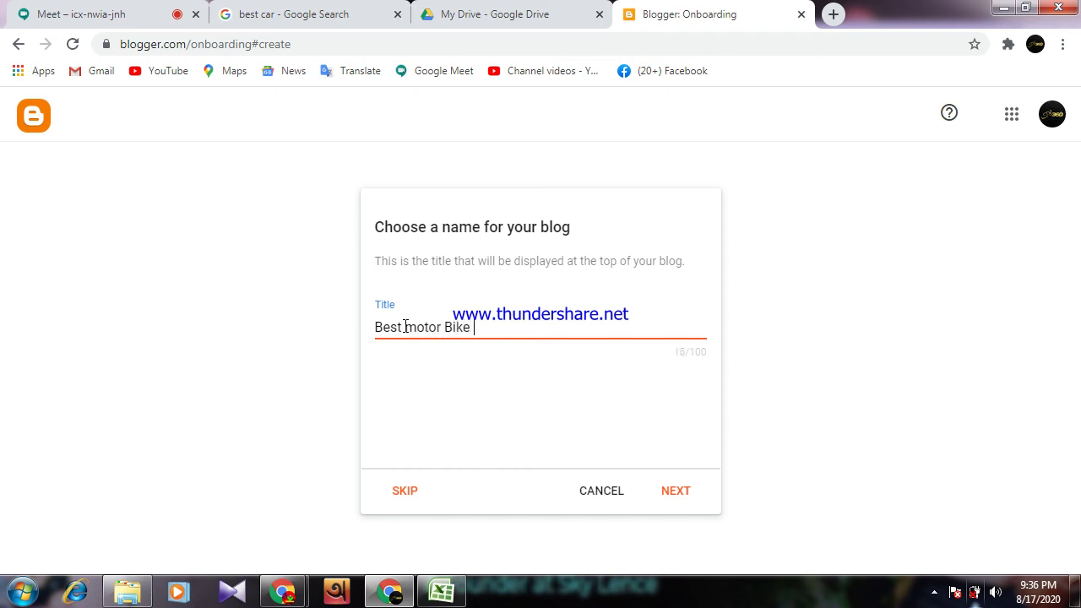
pyautogui.write(' 2020')
pyautogui.click(675, 494)
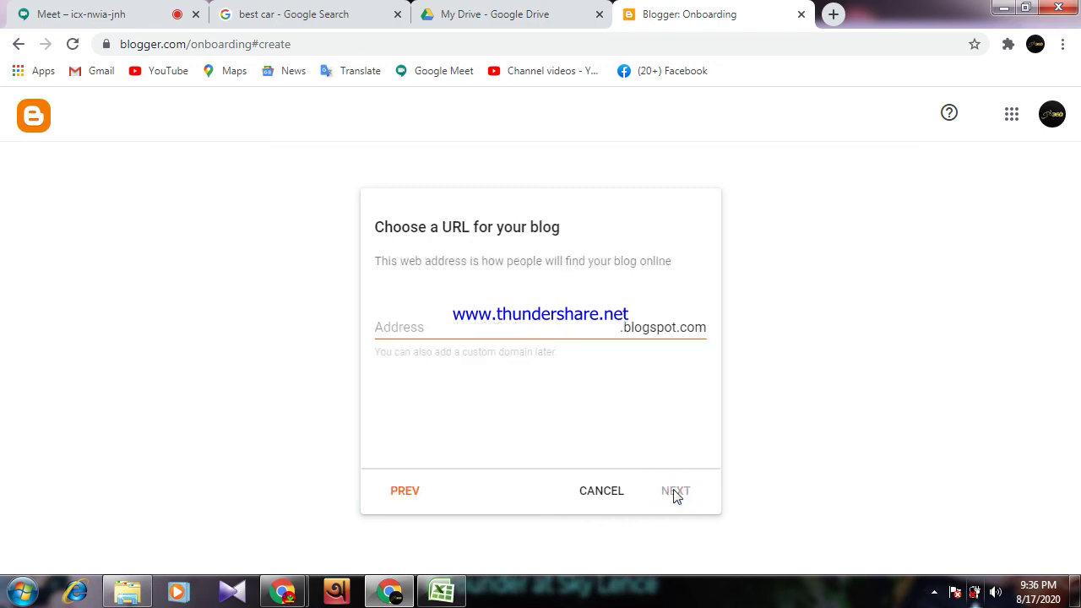
# - Set the address to bestmotorbike11.blogspot.com after bestmotorbike was taken, then enter a display name
pyautogui.click(537, 323)
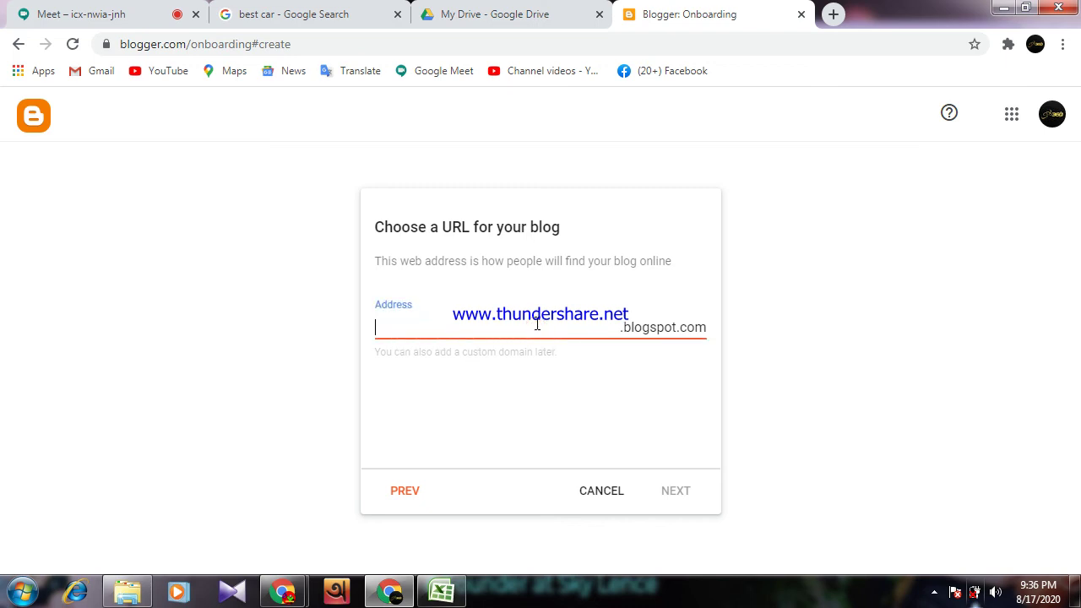
pyautogui.write('be')
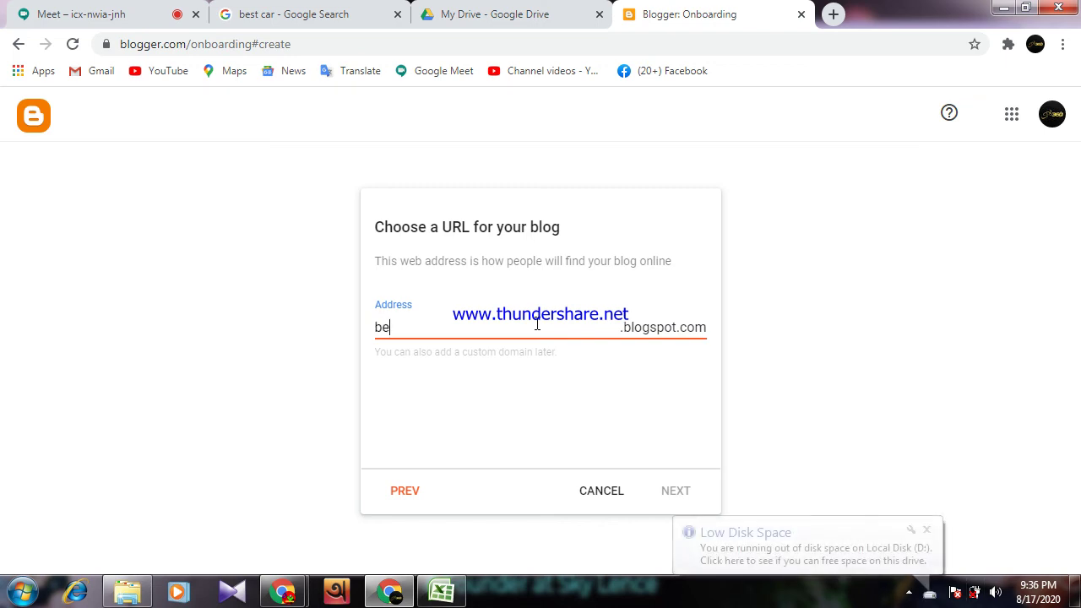
pyautogui.write('stmot')
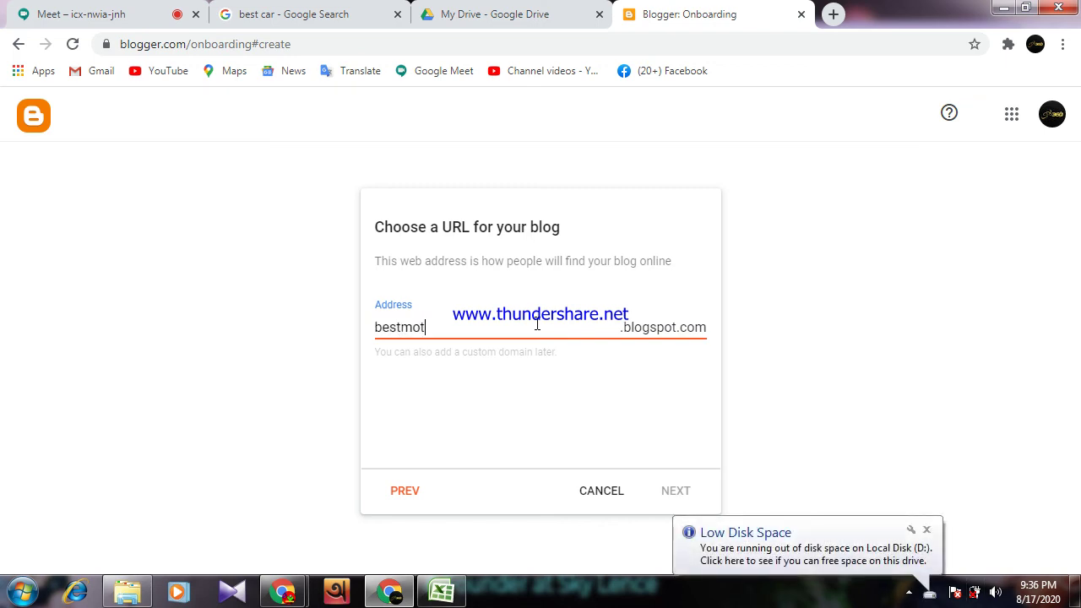
pyautogui.write('orbike1')
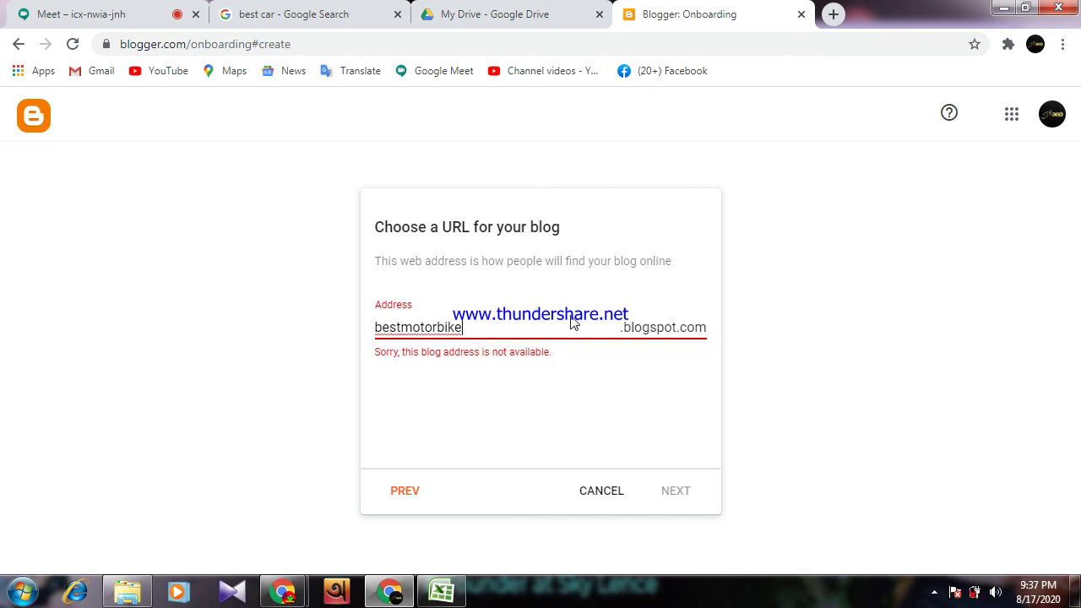
pyautogui.click(505, 327)
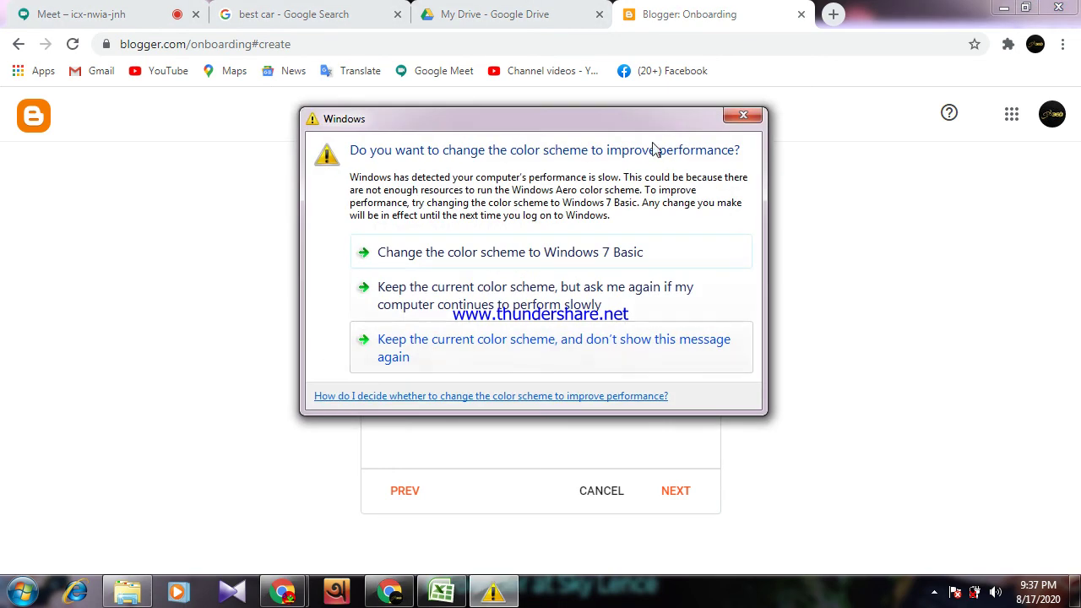
pyautogui.click(743, 116)
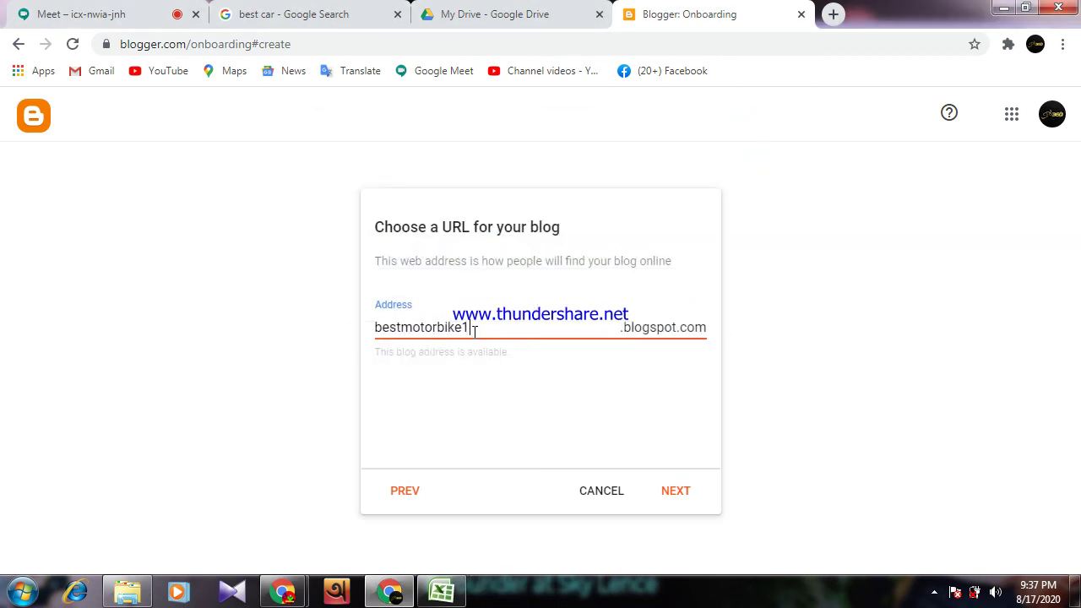
pyautogui.write('1')
pyautogui.click(677, 499)
pyautogui.click(671, 496)
pyautogui.click(671, 497)
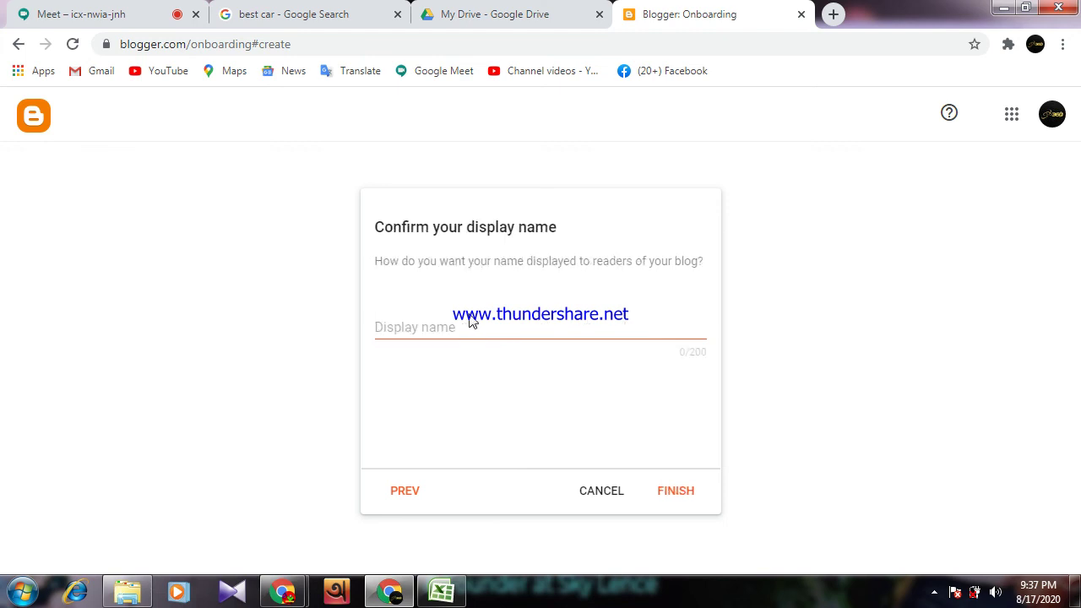
pyautogui.click(415, 326)
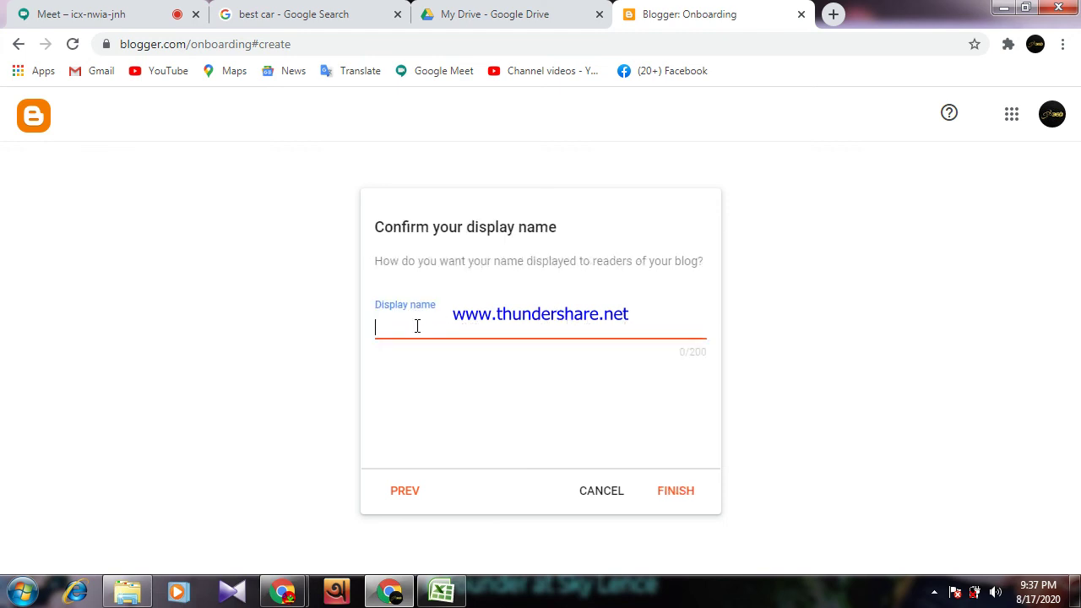
pyautogui.write('sj')
pyautogui.write('ky ')
pyautogui.write('lence')
# - Finish the Best motor Bike 2020 blog setup and open a new blank post
pyautogui.click(678, 493)
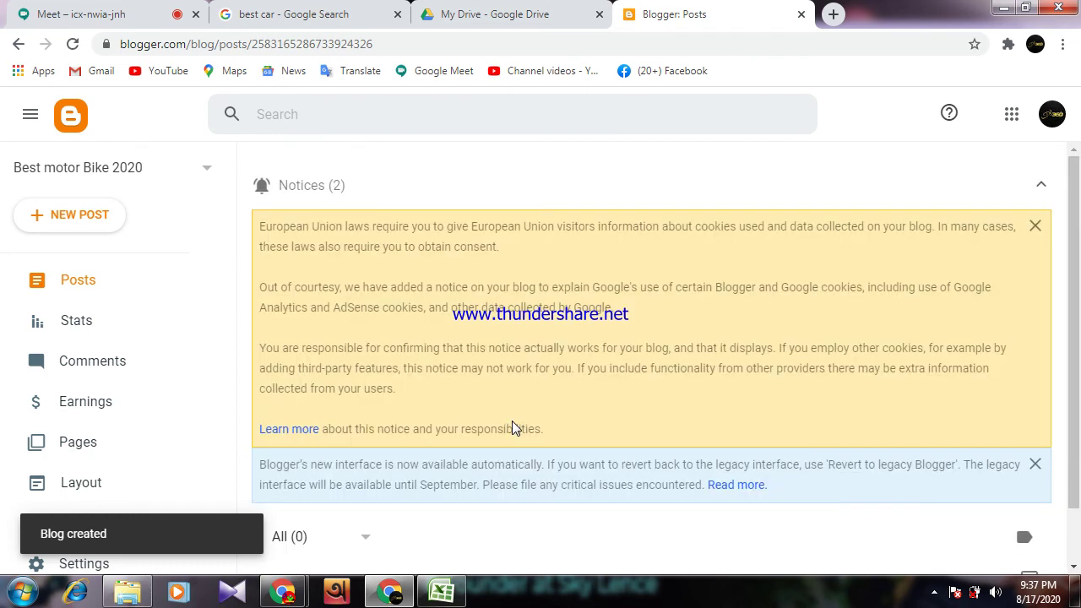
pyautogui.scroll(-2, 523, 405)
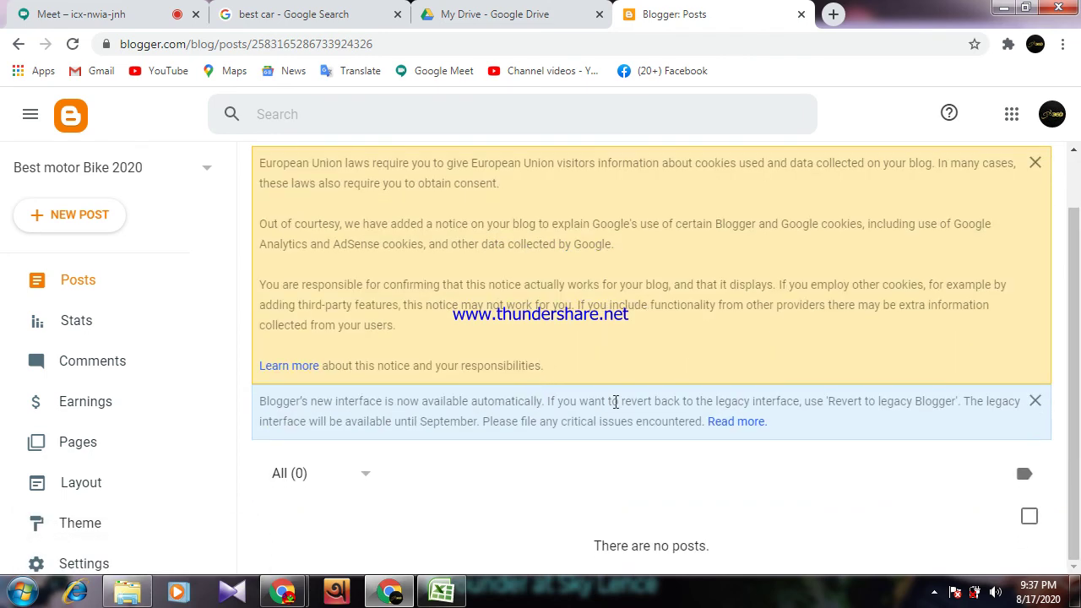
pyautogui.scroll(1, 615, 402)
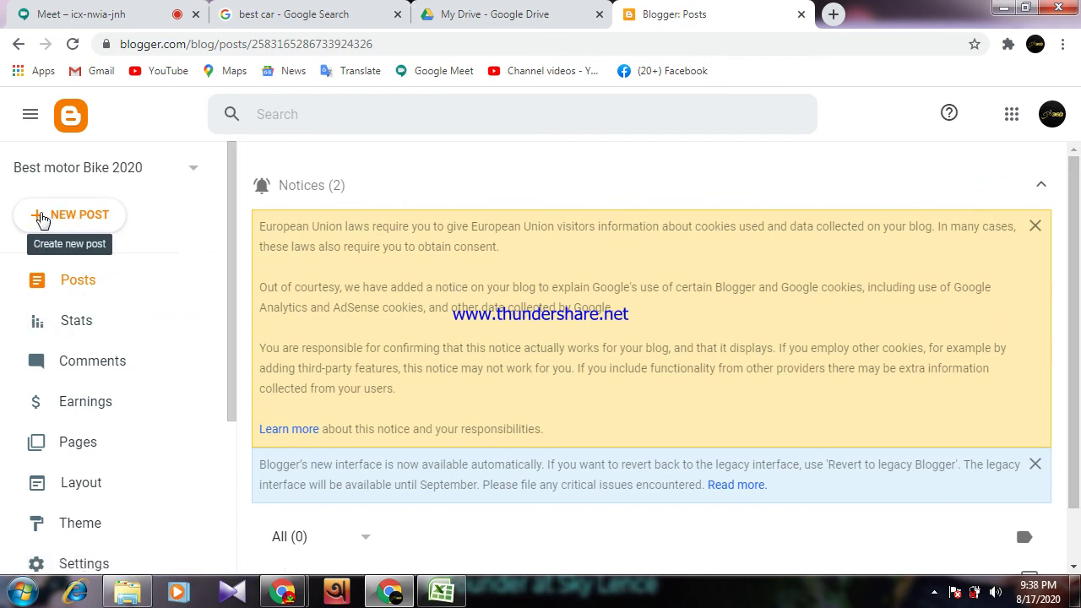
pyautogui.click(42, 219)
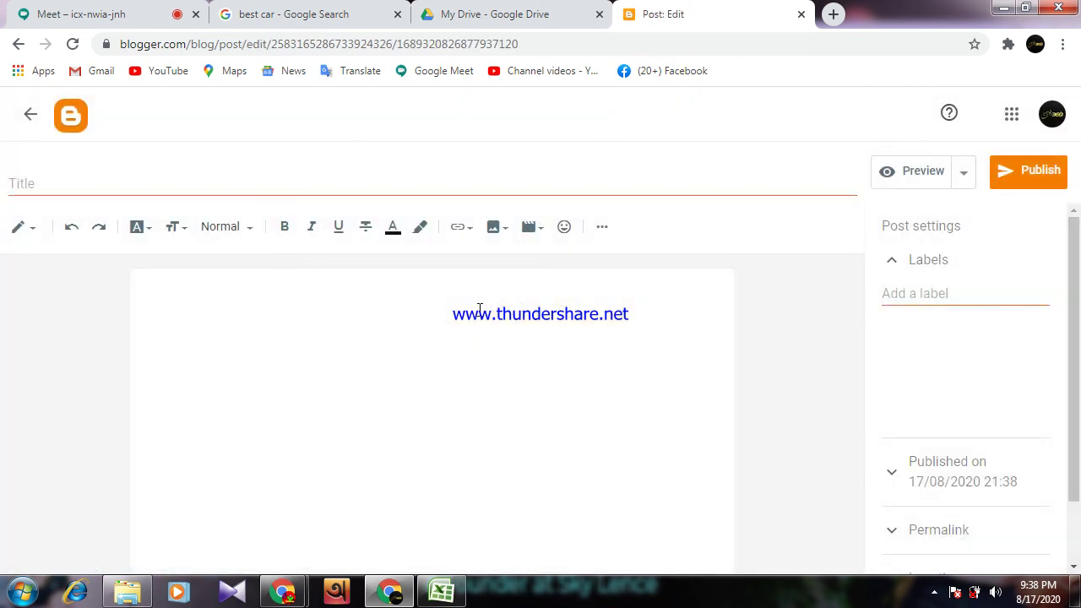
# - Type the body text 'use this cake. Its is very good.Anyone can choice this bike for ride', fixing typos
pyautogui.click(227, 321)
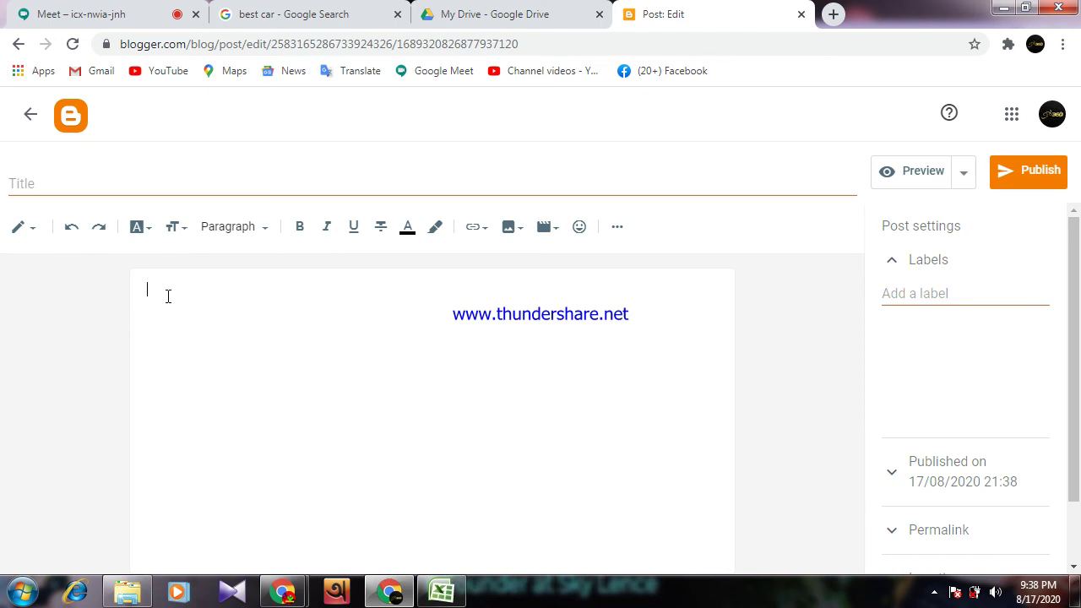
pyautogui.write('use this')
pyautogui.write(' ca')
pyautogui.write('ke')
pyautogui.write('. Its is veruy')
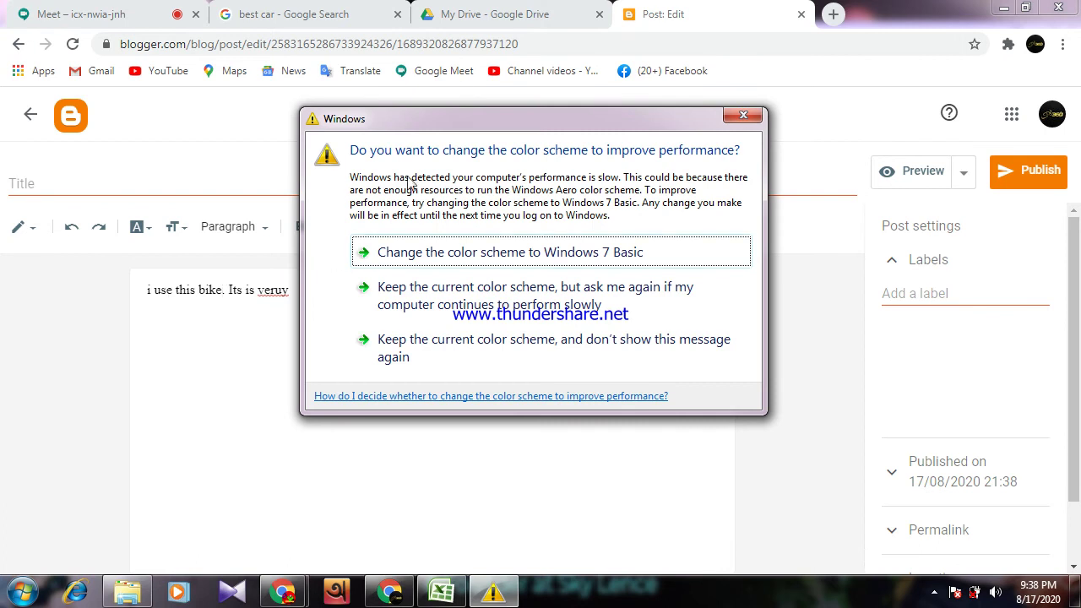
pyautogui.click(750, 118)
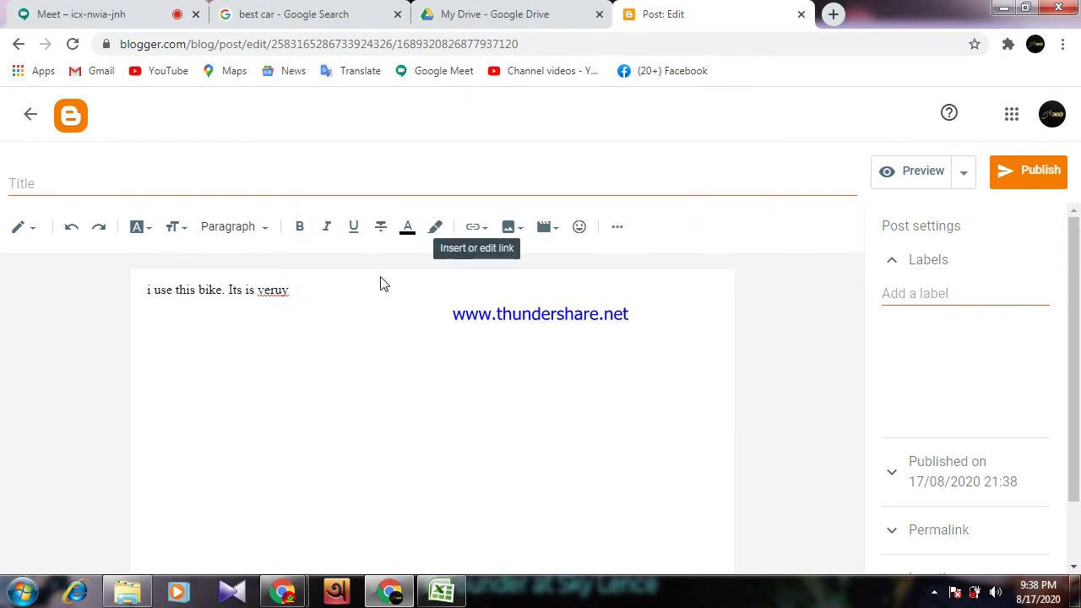
pyautogui.press('BackSpace')
pyautogui.press('BackSpace')
pyautogui.write('y goo')
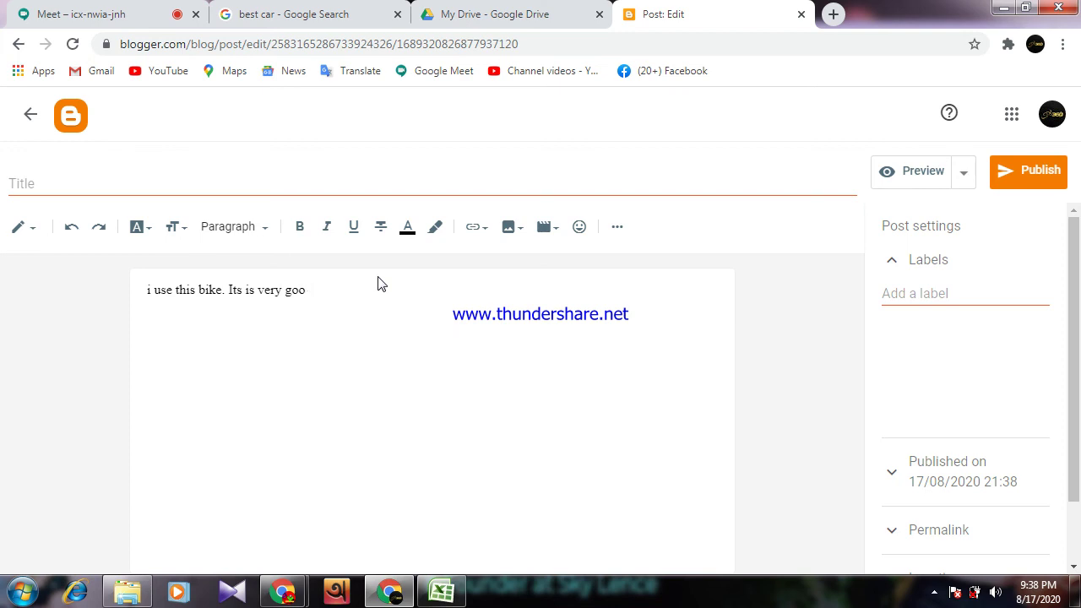
pyautogui.write('gd.Anyone can choice this ')
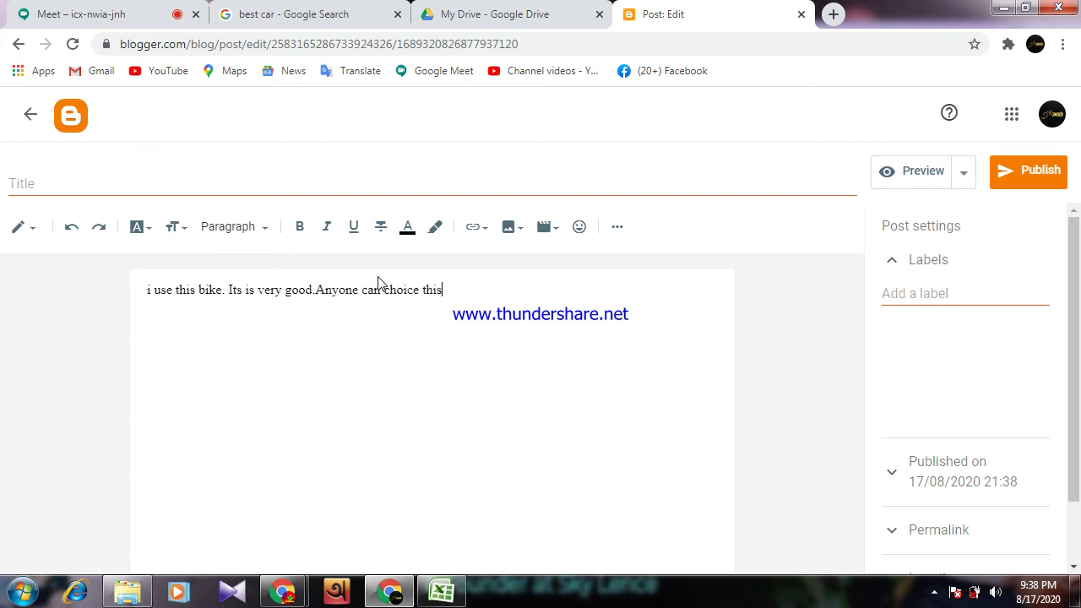
pyautogui.write('bike for ride')
# - Move the word 'bike' to right after 'this' with a space, then select it
pyautogui.moveTo(519, 292); pyautogui.dragTo(468, 292)
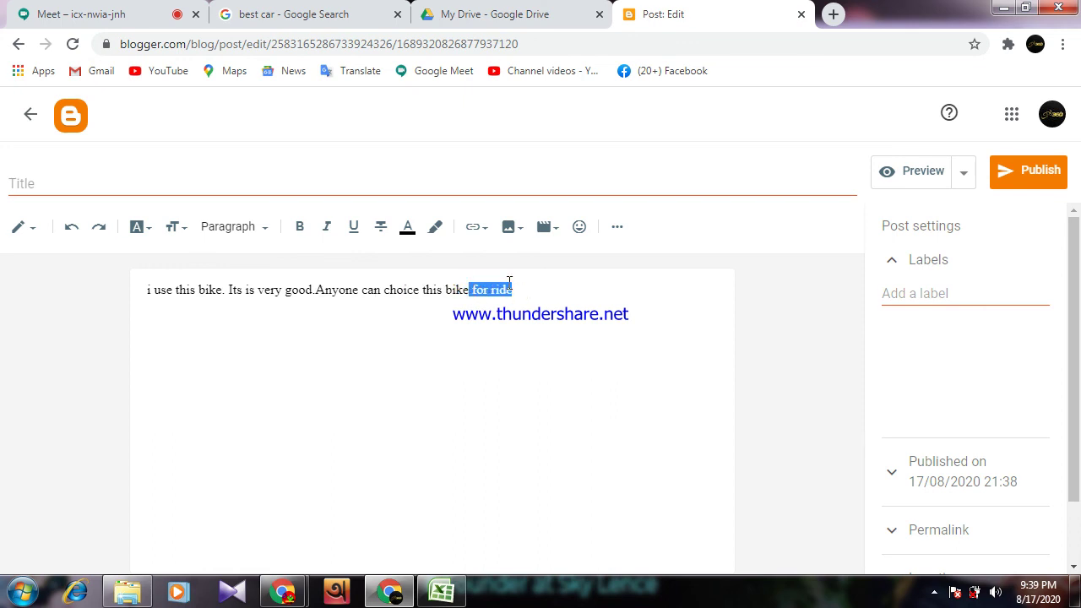
pyautogui.click(531, 289)
pyautogui.moveTo(470, 290); pyautogui.dragTo(444, 291)
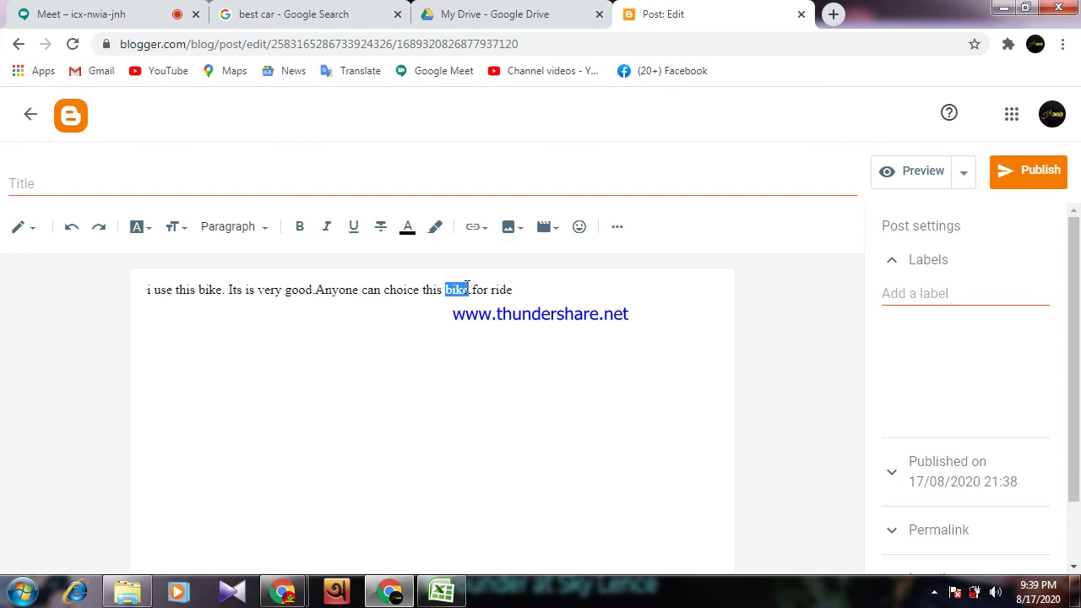
pyautogui.moveTo(465, 289); pyautogui.dragTo(442, 291)
pyautogui.click(440, 289)
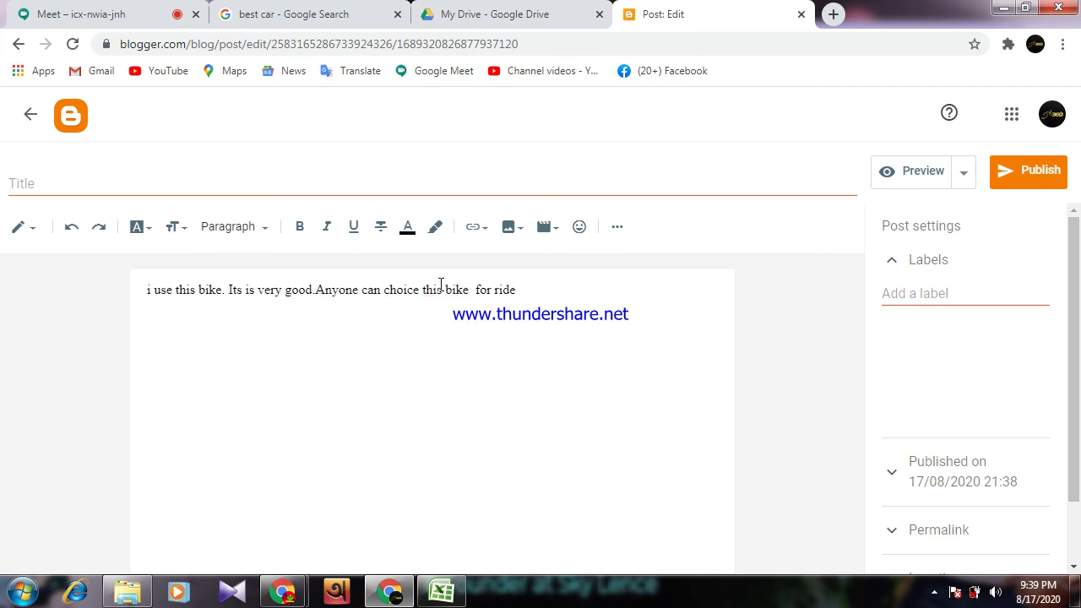
pyautogui.click(447, 288)
pyautogui.doubleClick(447, 288)
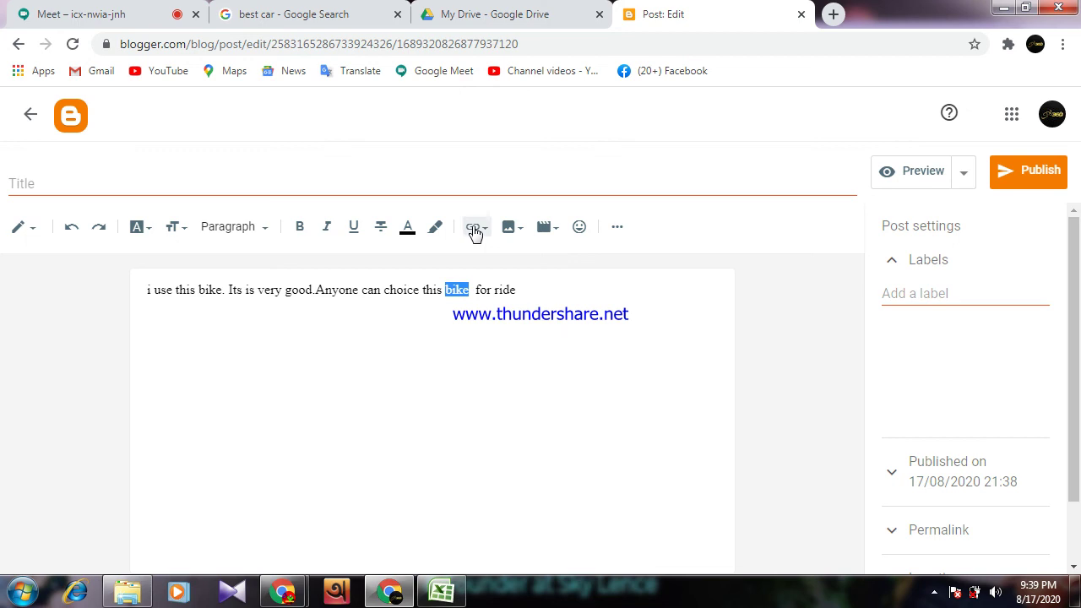
pyautogui.click(476, 230)
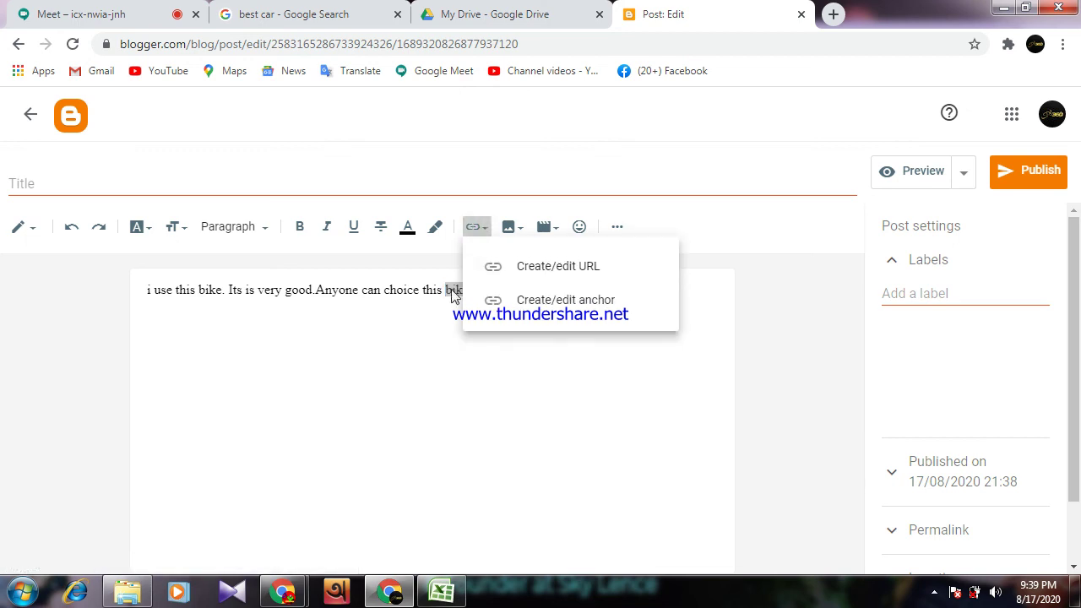
pyautogui.click(547, 268)
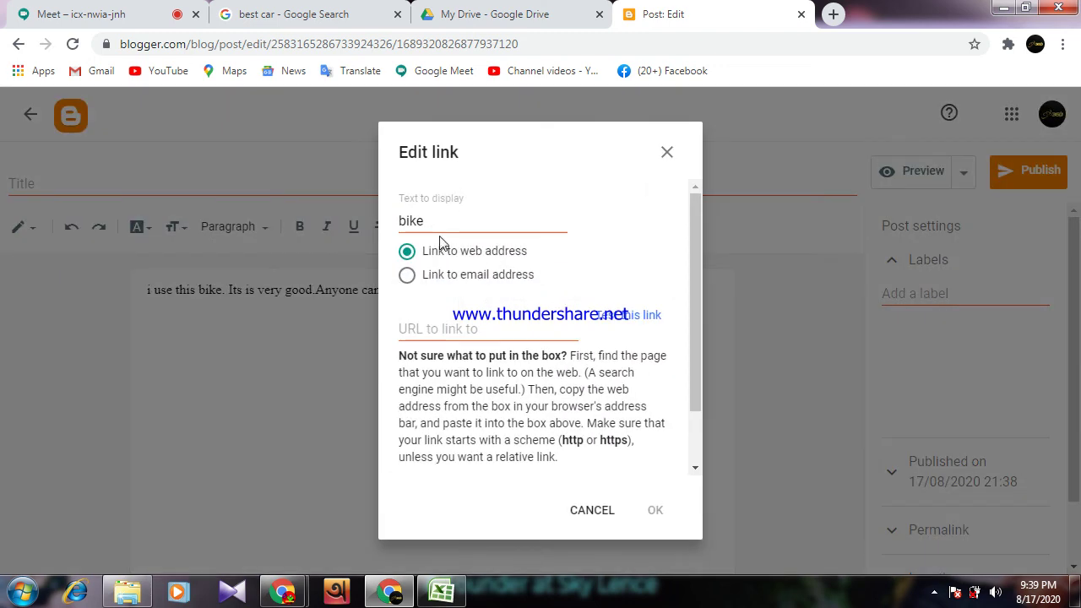
pyautogui.click(427, 329)
pyautogui.rightClick(428, 330)
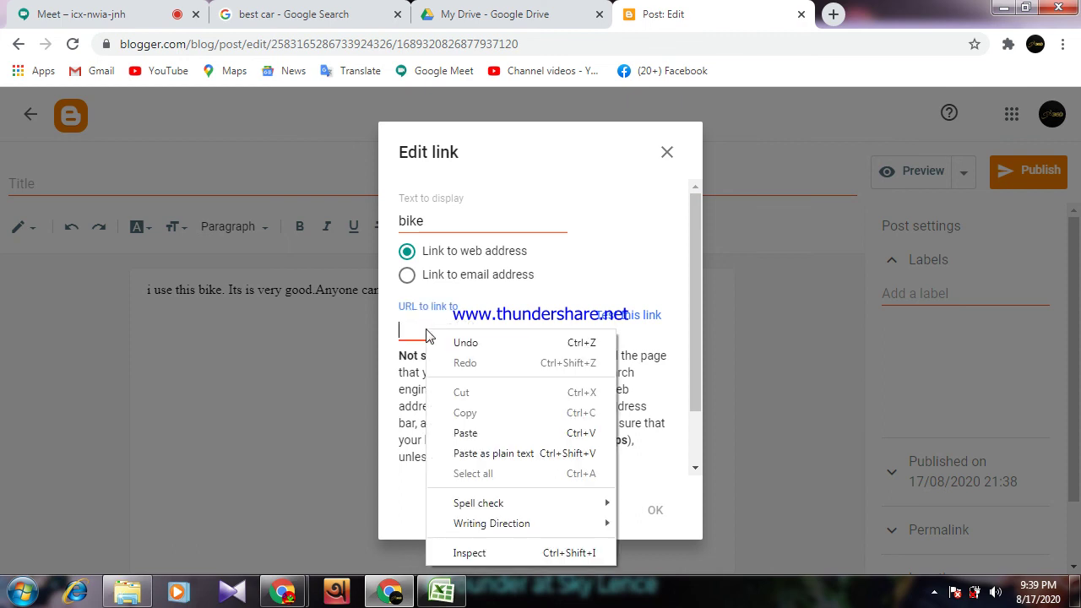
pyautogui.click(472, 433)
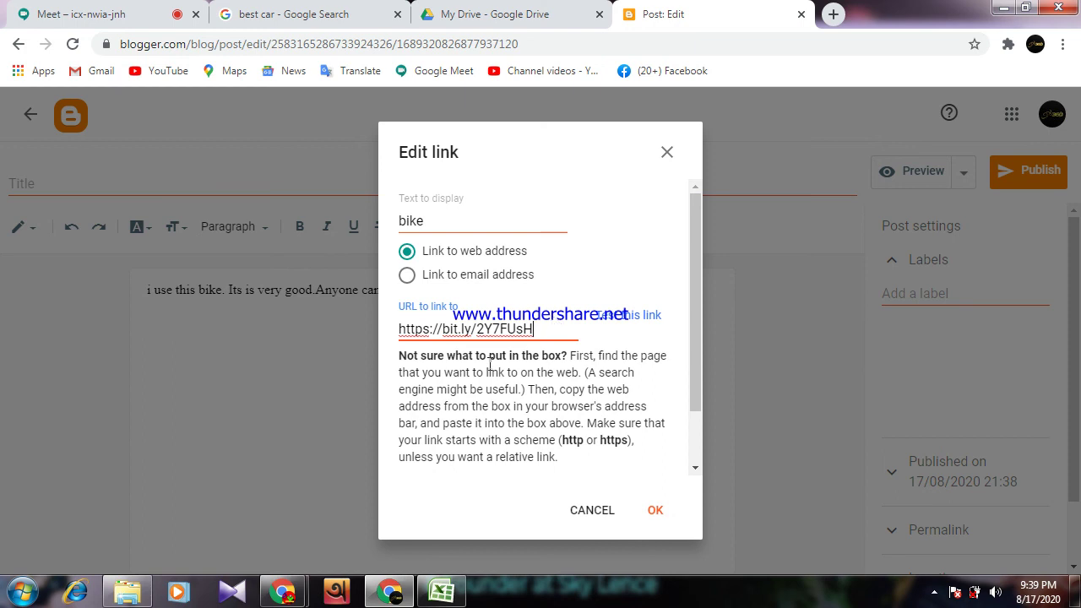
pyautogui.click(653, 511)
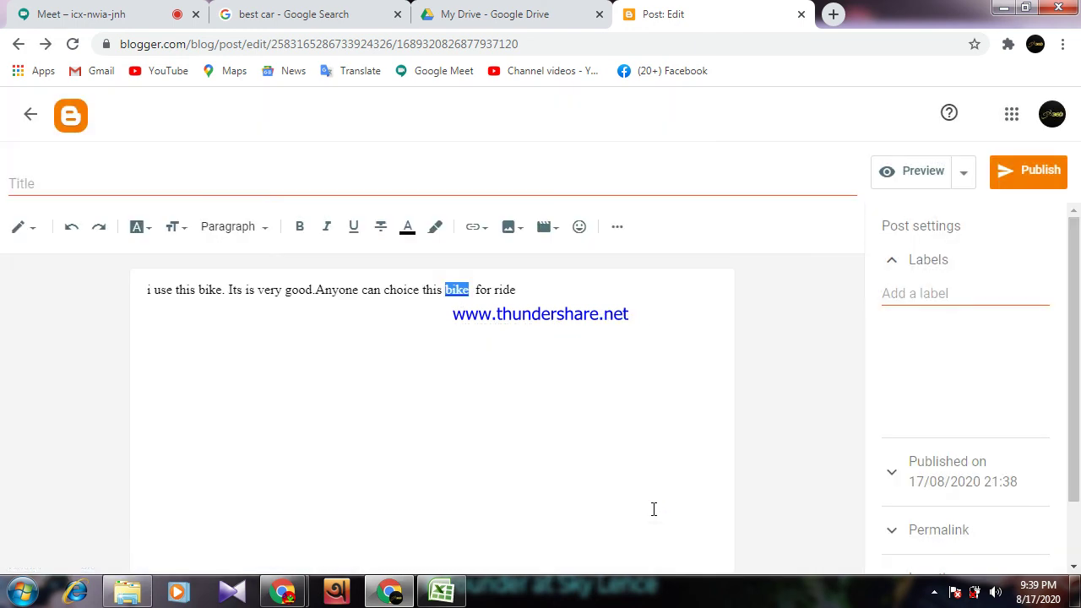
pyautogui.click(476, 319)
# - Check the Google Drive tab, then return to the editor and place the caret in the body
pyautogui.click(523, 10)
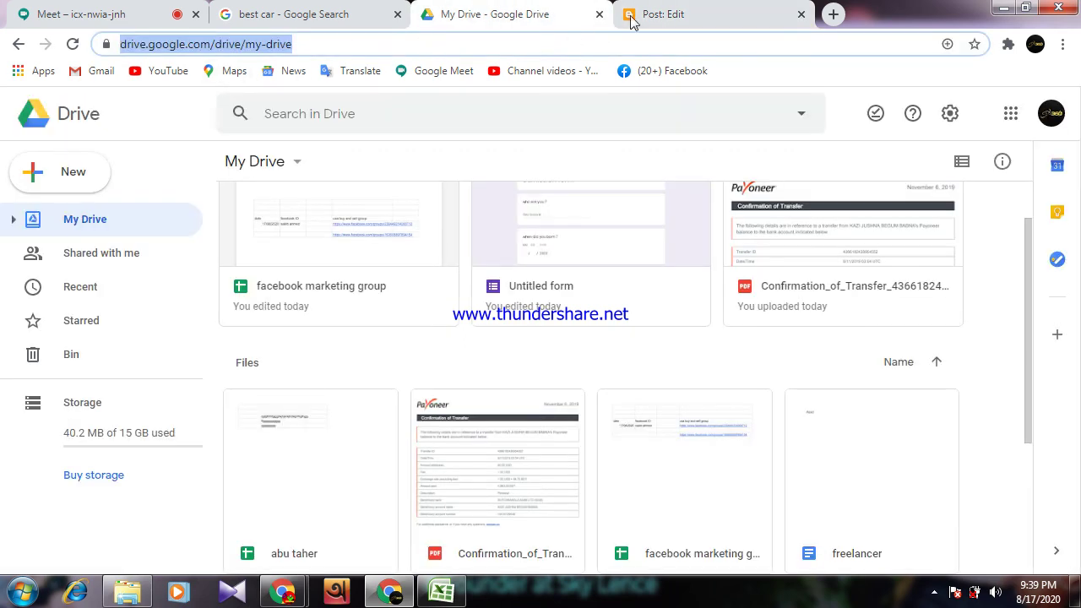
pyautogui.click(633, 15)
pyautogui.click(434, 358)
pyautogui.click(553, 292)
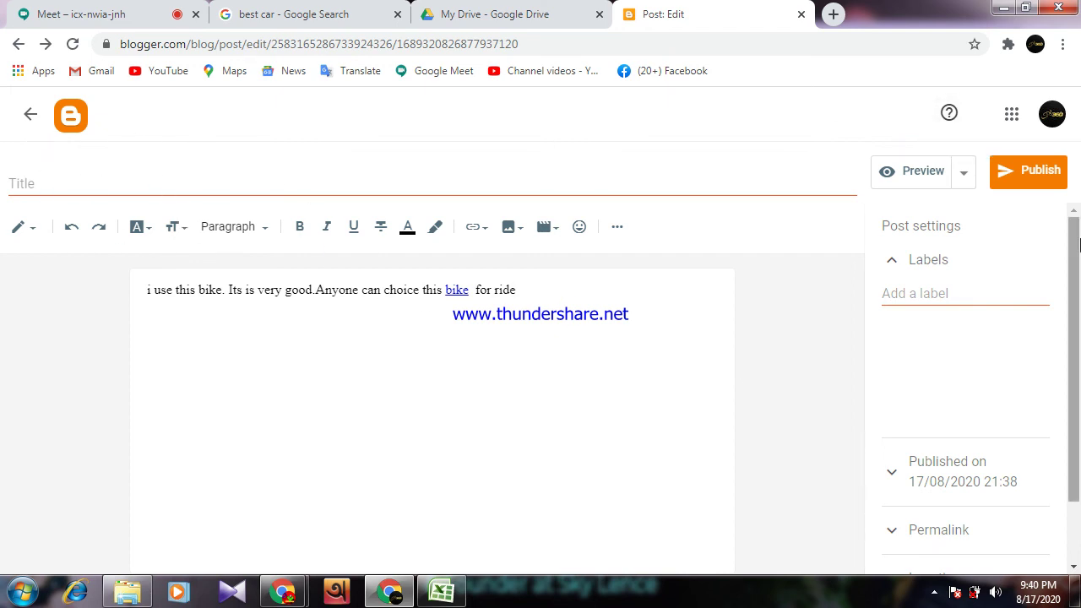
pyautogui.scroll(-1, 1077, 270)
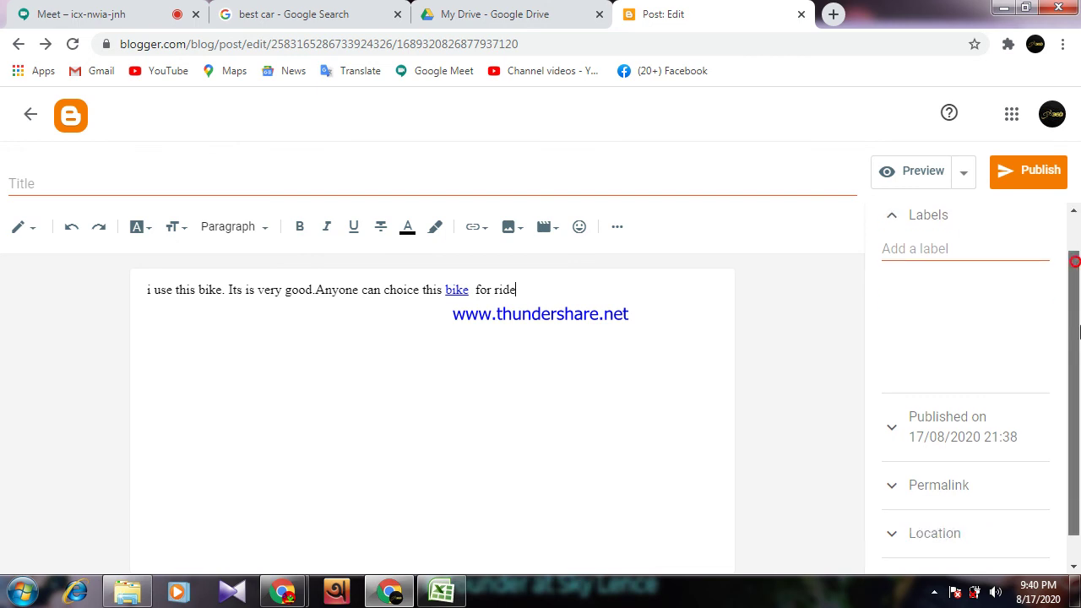
# - Enter 'Best Motor Bike' as the post title, correcting typos along the way
pyautogui.click(37, 184)
pyautogui.write('Besat')
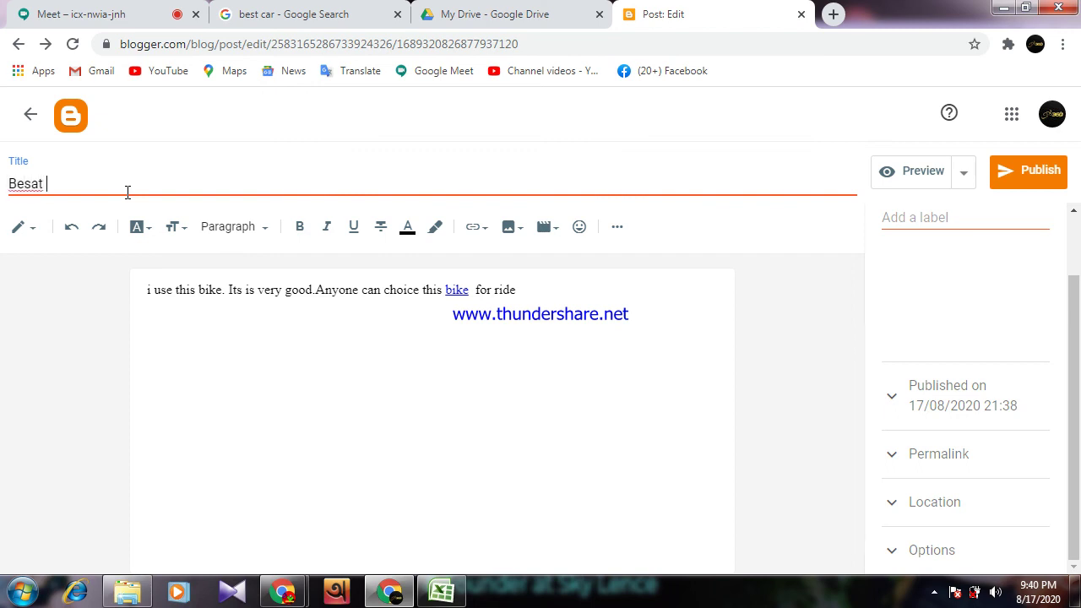
pyautogui.press('BackSpace')
pyautogui.press('BackSpace')
pyautogui.press('BackSpace')
pyautogui.write('t Mak')
pyautogui.press('BackSpace')
pyautogui.press('BackSpace')
pyautogui.write('otor Bike')
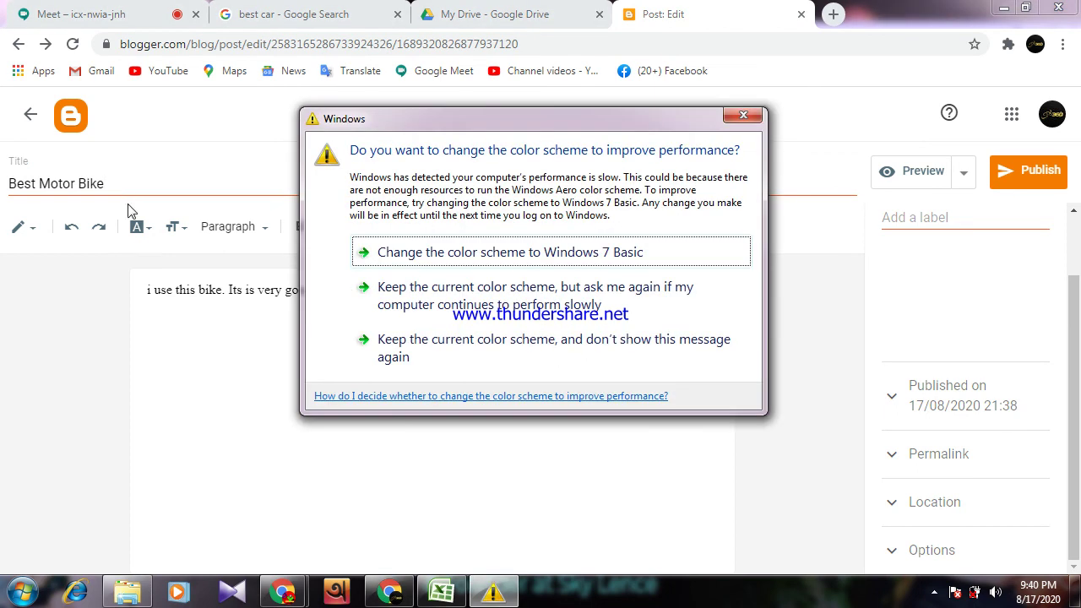
pyautogui.click(744, 115)
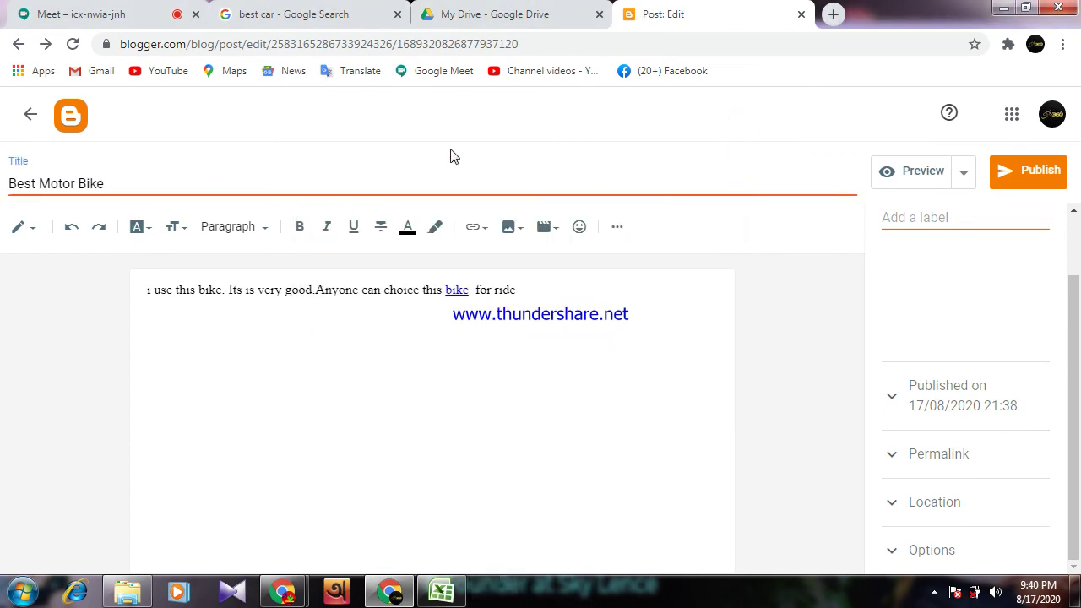
pyautogui.click(231, 405)
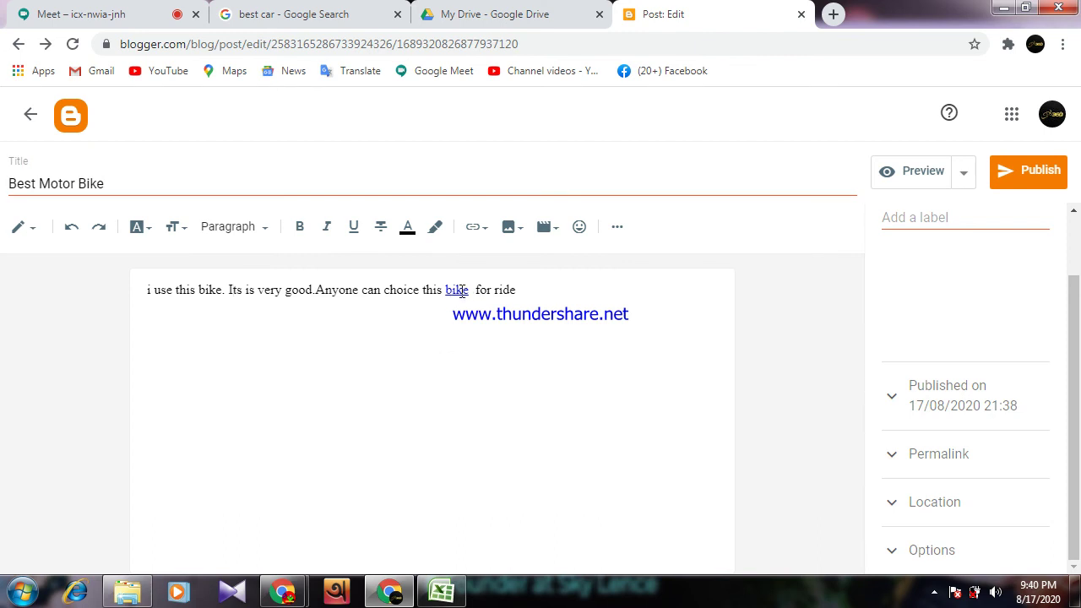
# - Glance at the Google Drive and best car image search tabs, then return to the Blogger editor
pyautogui.click(456, 13)
pyautogui.click(257, 16)
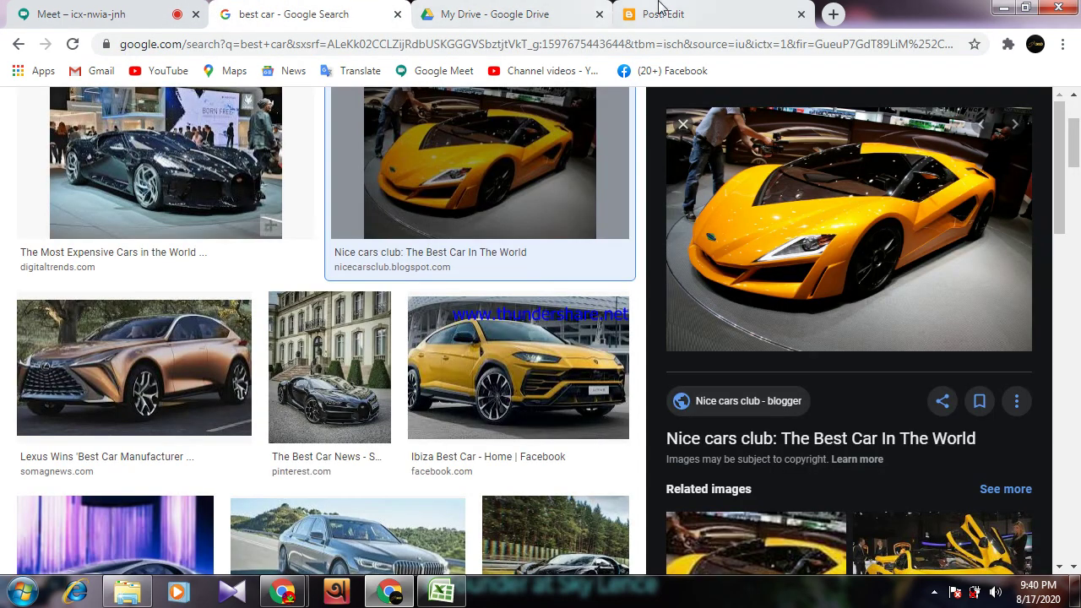
pyautogui.click(659, 13)
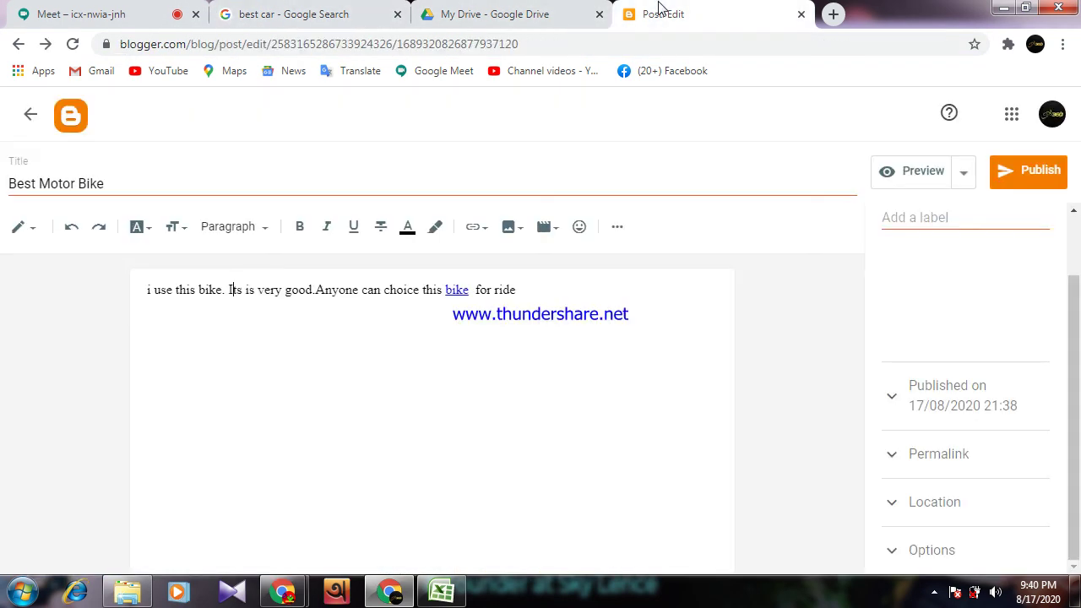
# - Upload SOCIAL MEDIA MANAGER.jpg from the Desktop via Insert image > Upload from computer
pyautogui.click(512, 229)
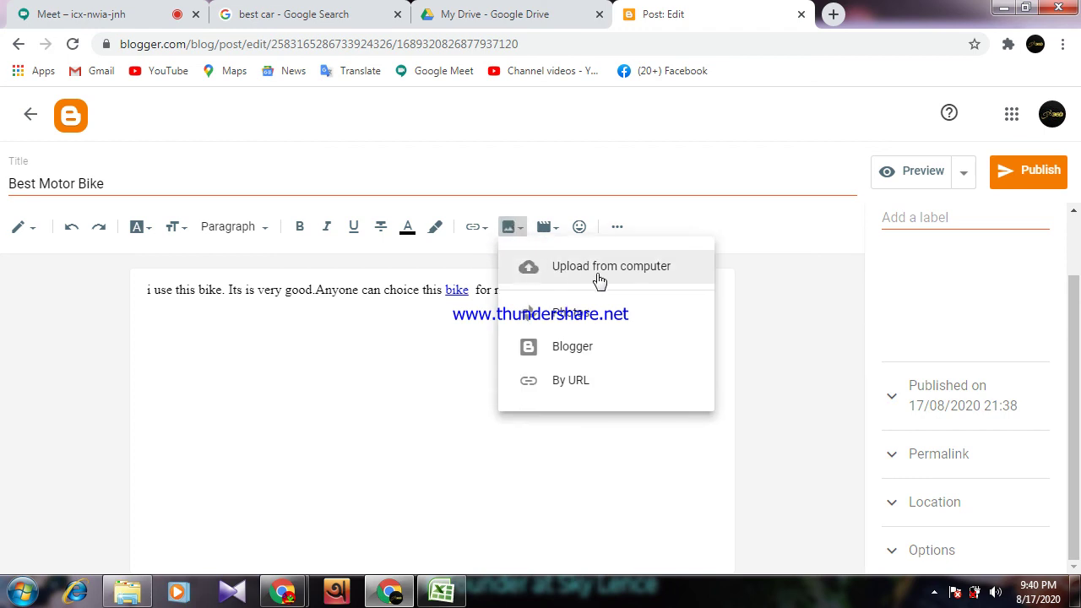
pyautogui.click(598, 273)
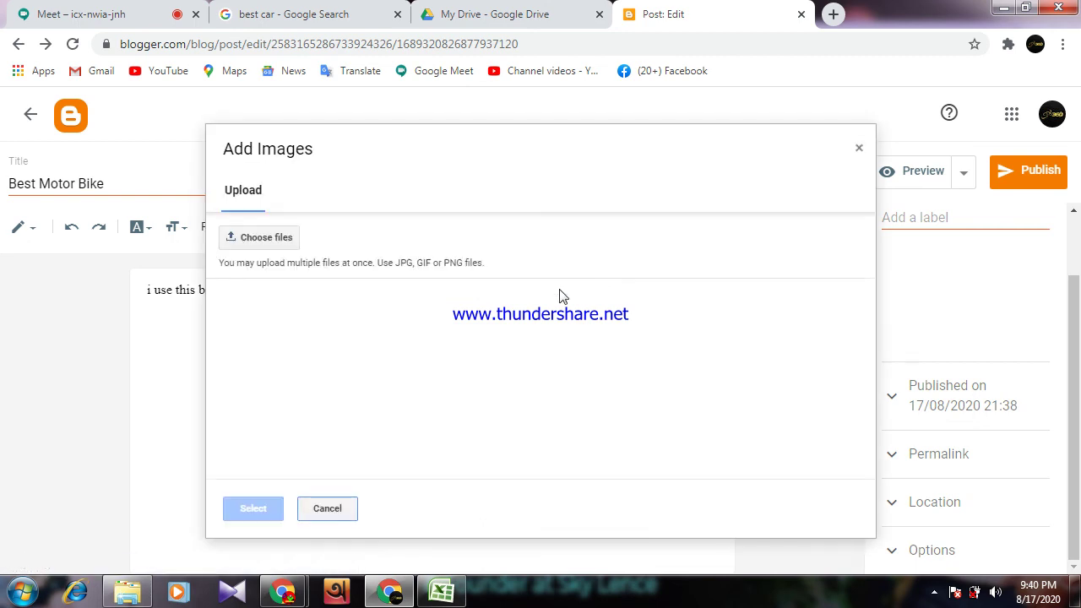
pyautogui.click(260, 241)
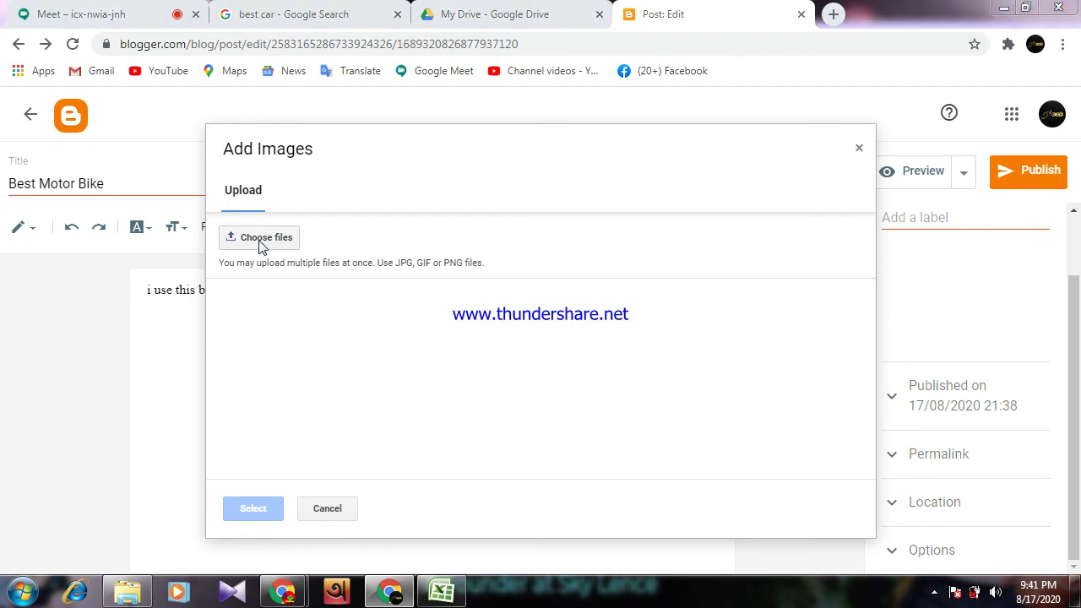
pyautogui.click(259, 240)
pyautogui.click(261, 239)
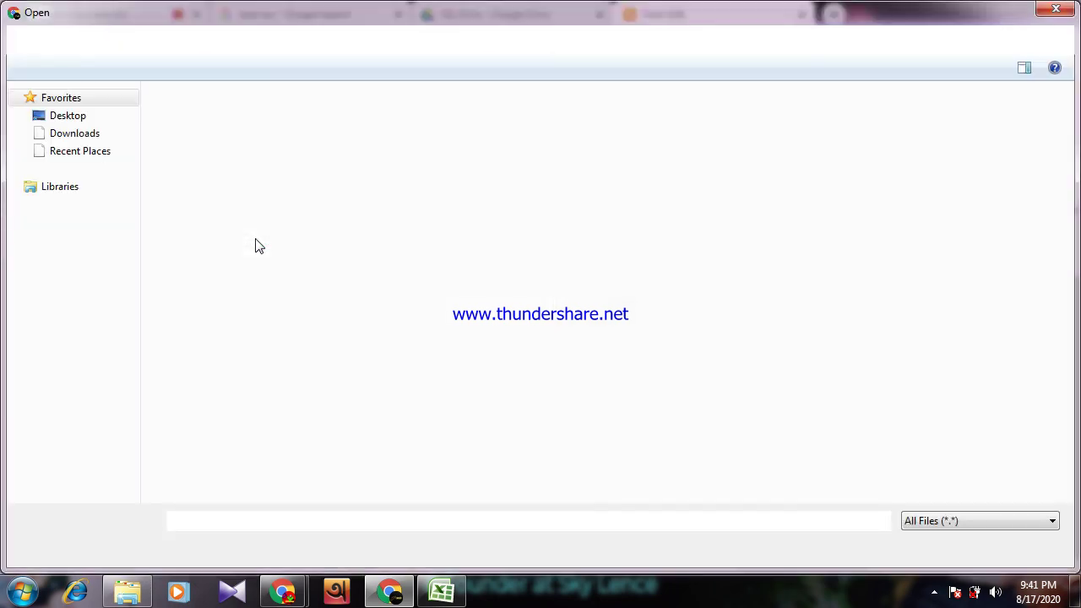
pyautogui.click(67, 116)
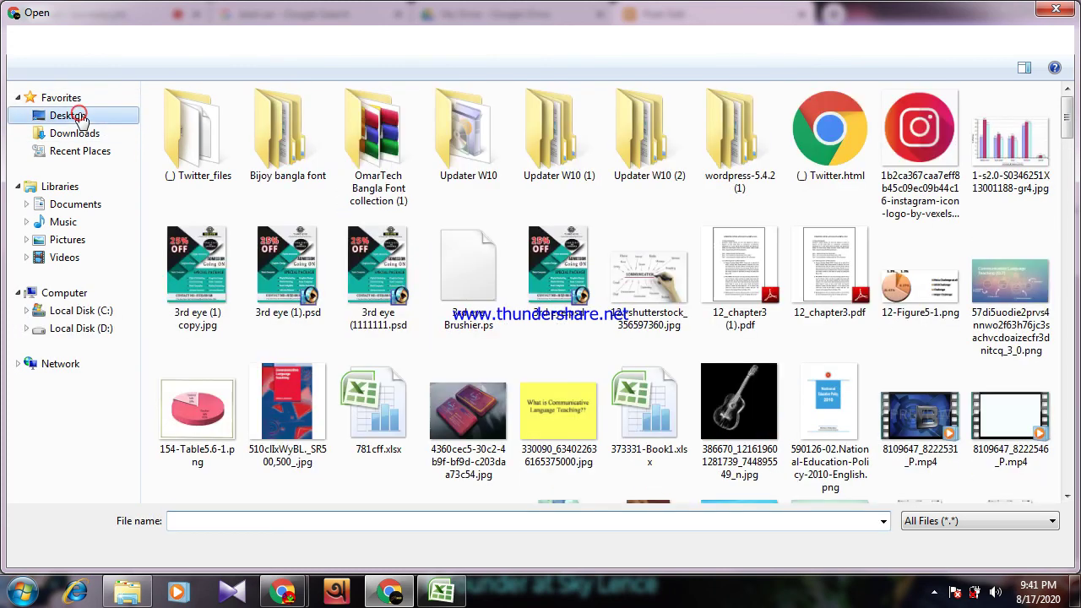
pyautogui.click(202, 279)
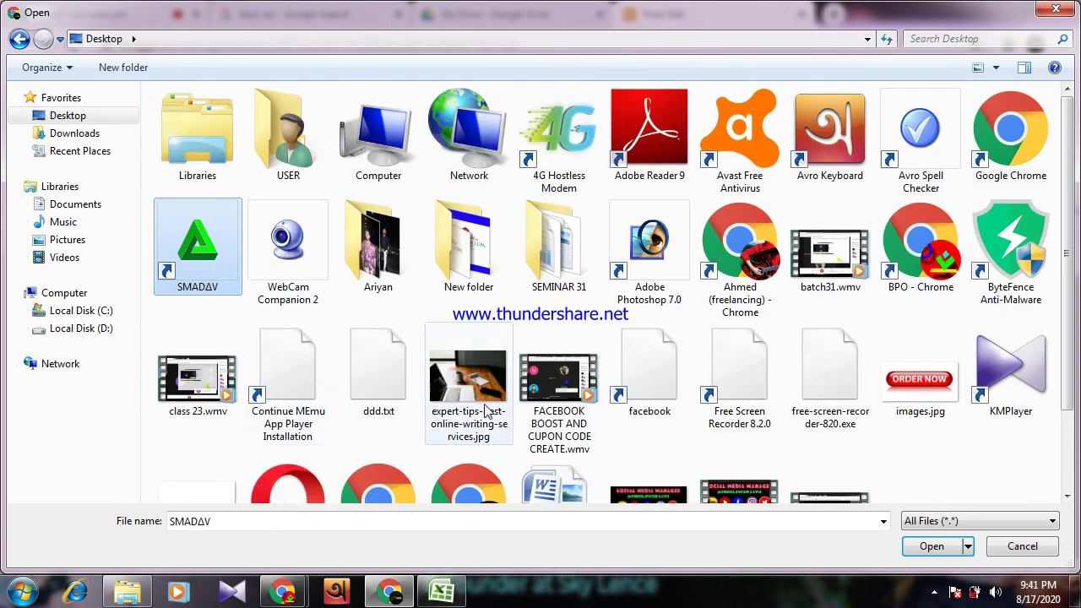
pyautogui.scroll(-2, 870, 310)
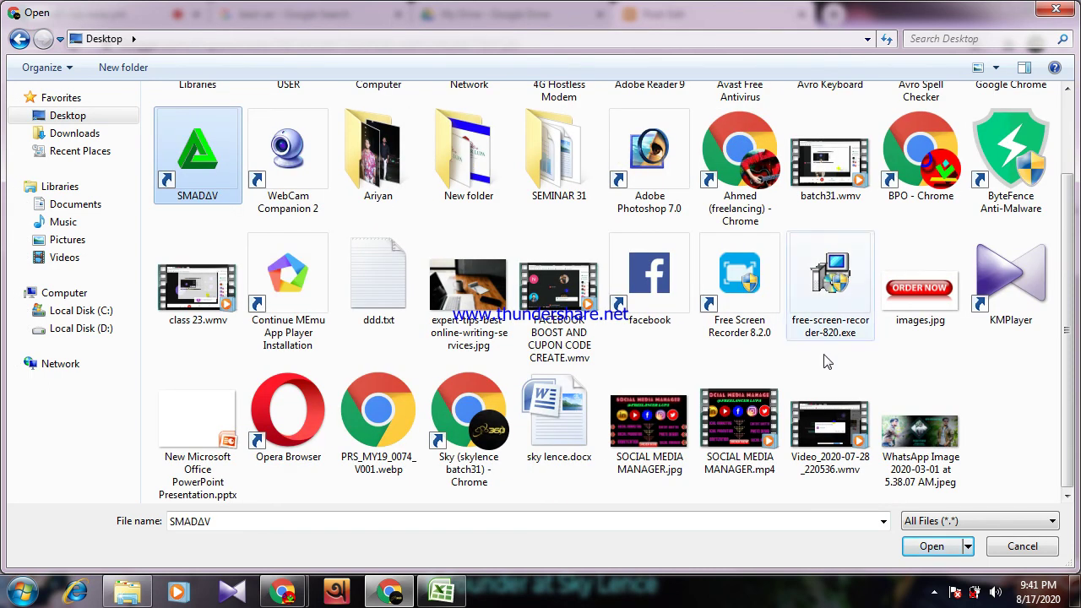
pyautogui.click(646, 445)
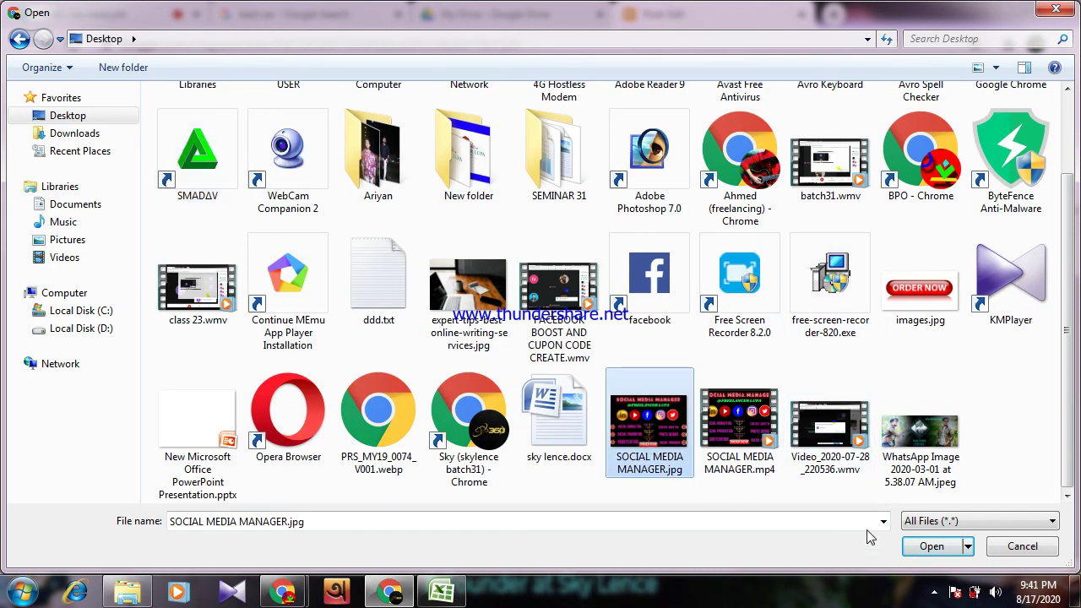
pyautogui.click(928, 552)
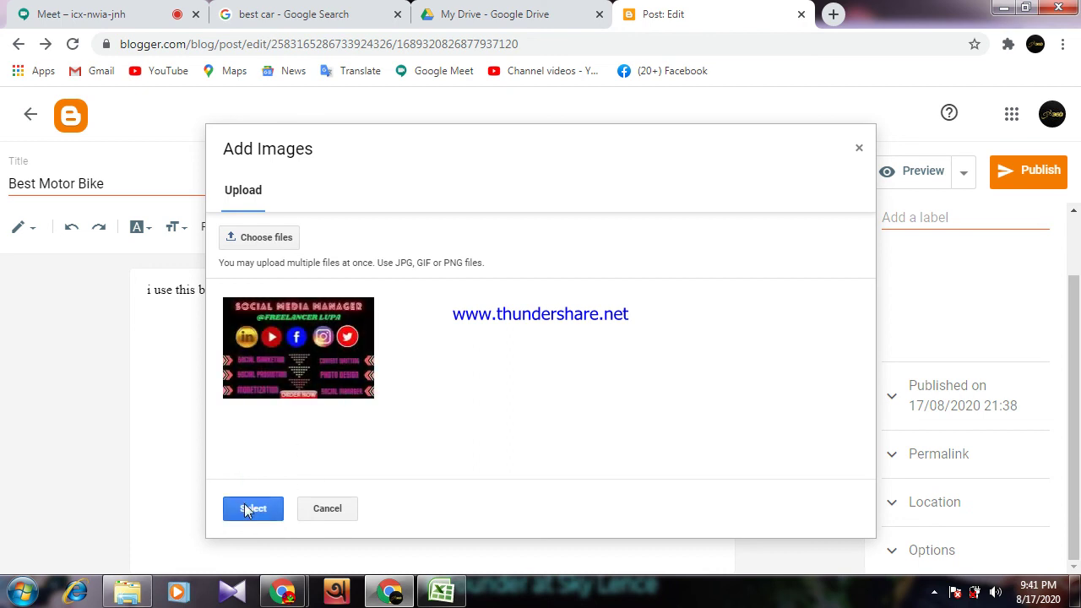
# - Insert the uploaded SOCIAL MEDIA MANAGER image below 'i use this bike.' and check its placement
pyautogui.click(252, 509)
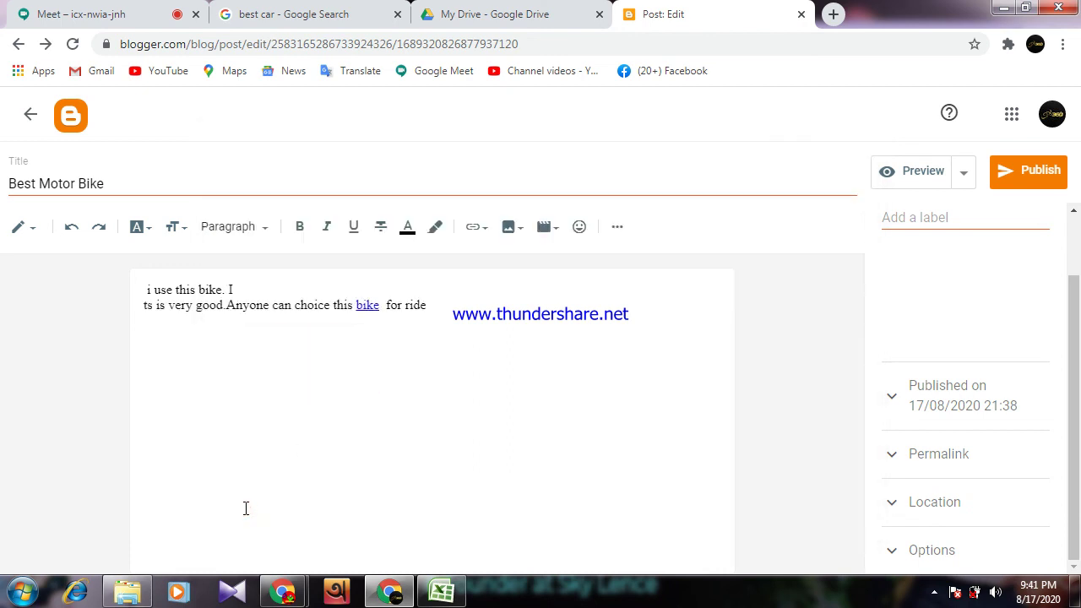
pyautogui.scroll(-2, 399, 422)
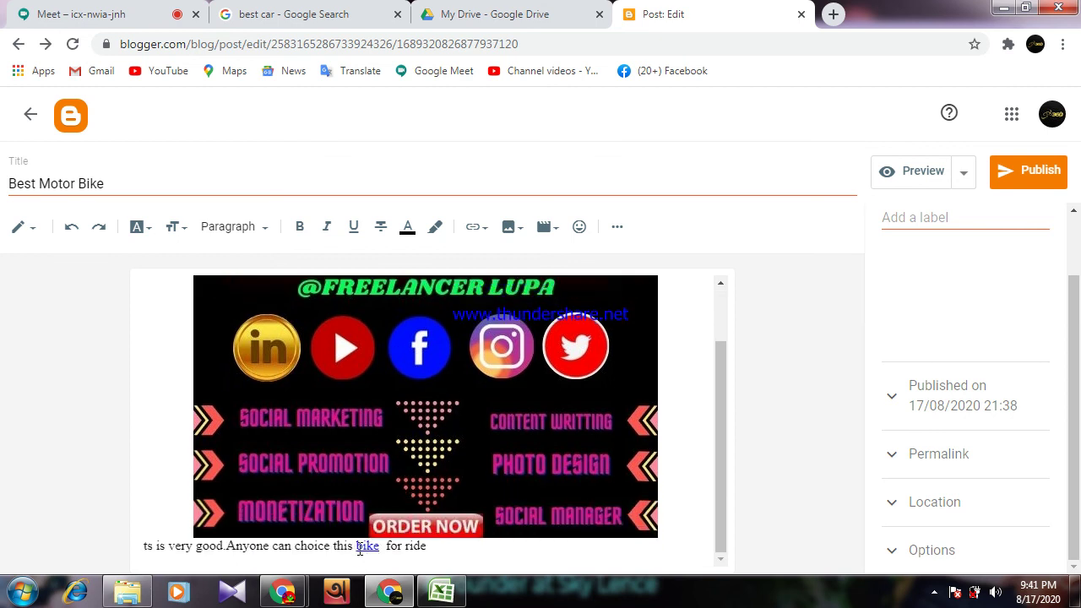
pyautogui.scroll(2, 439, 473)
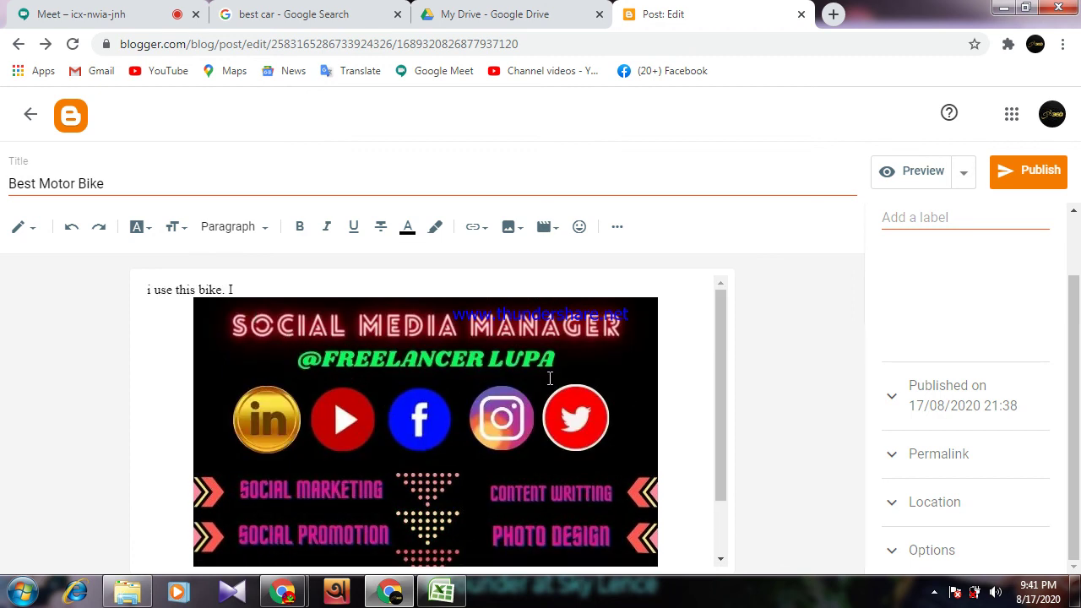
pyautogui.scroll(-2, 550, 378)
pyautogui.scroll(2, 516, 468)
# - Open the image's link settings and clear the existing URL from the address field
pyautogui.click(449, 407)
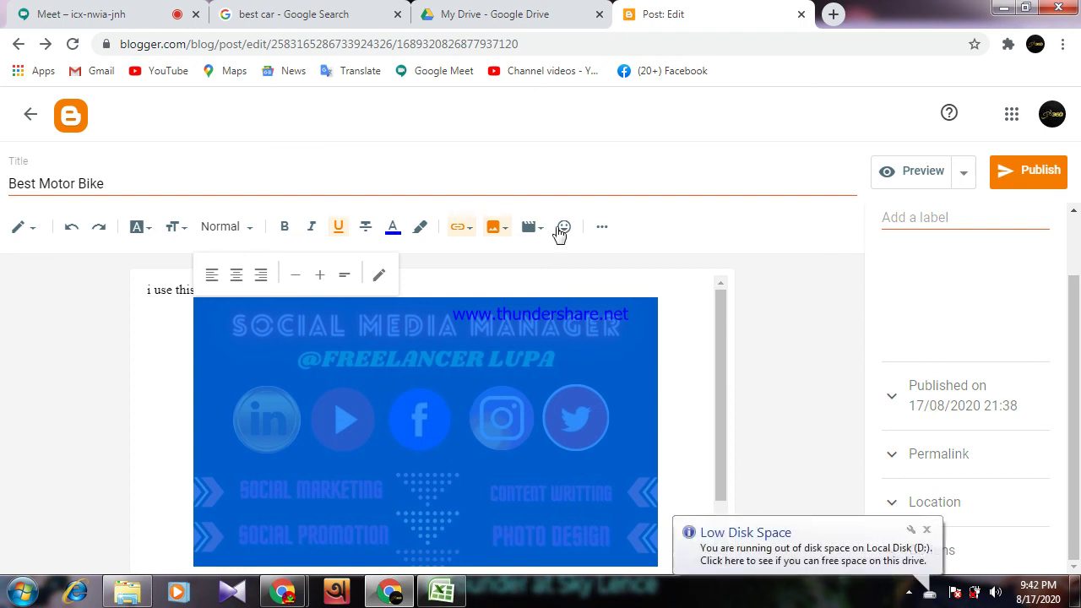
pyautogui.click(460, 228)
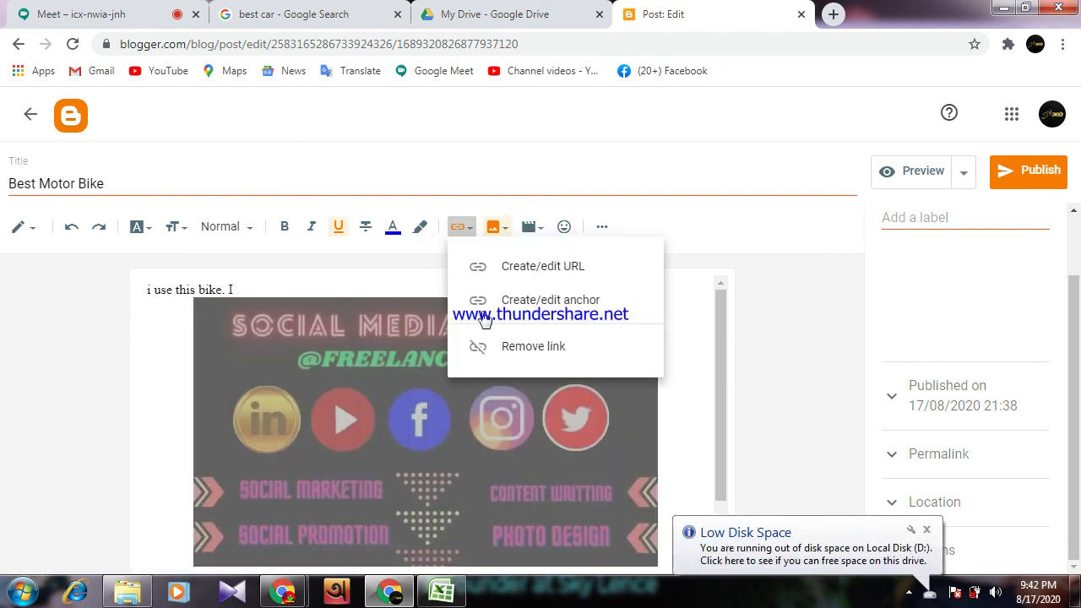
pyautogui.click(525, 272)
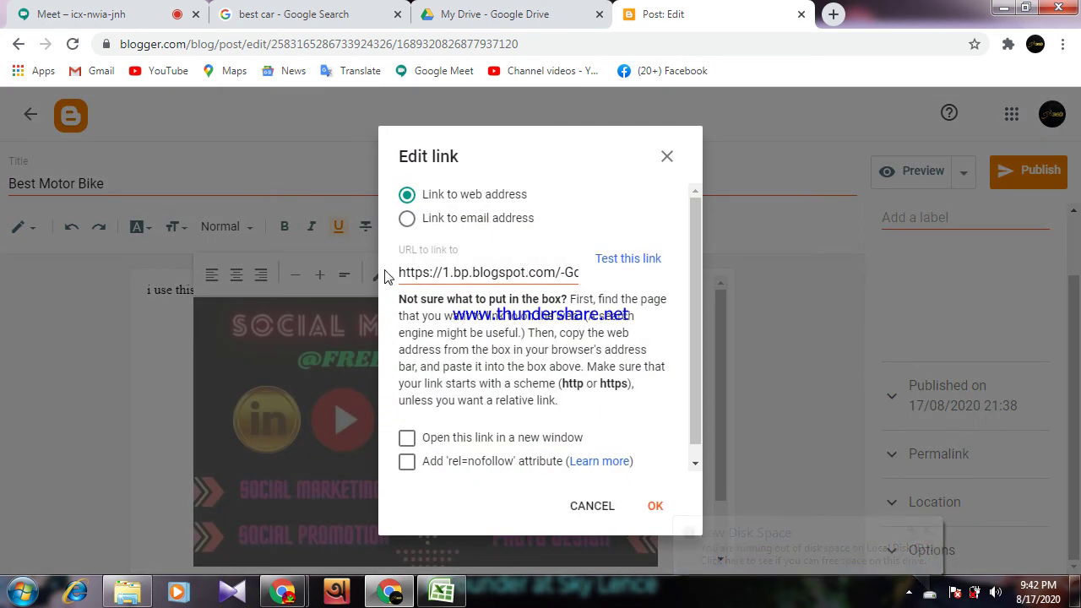
pyautogui.moveTo(402, 276); pyautogui.dragTo(454, 274)
pyautogui.moveTo(532, 297); pyautogui.dragTo(410, 271)
pyautogui.press('End')
pyautogui.click(412, 272)
pyautogui.moveTo(566, 280); pyautogui.dragTo(439, 273)
pyautogui.press('BackSpace')
pyautogui.click(587, 271)
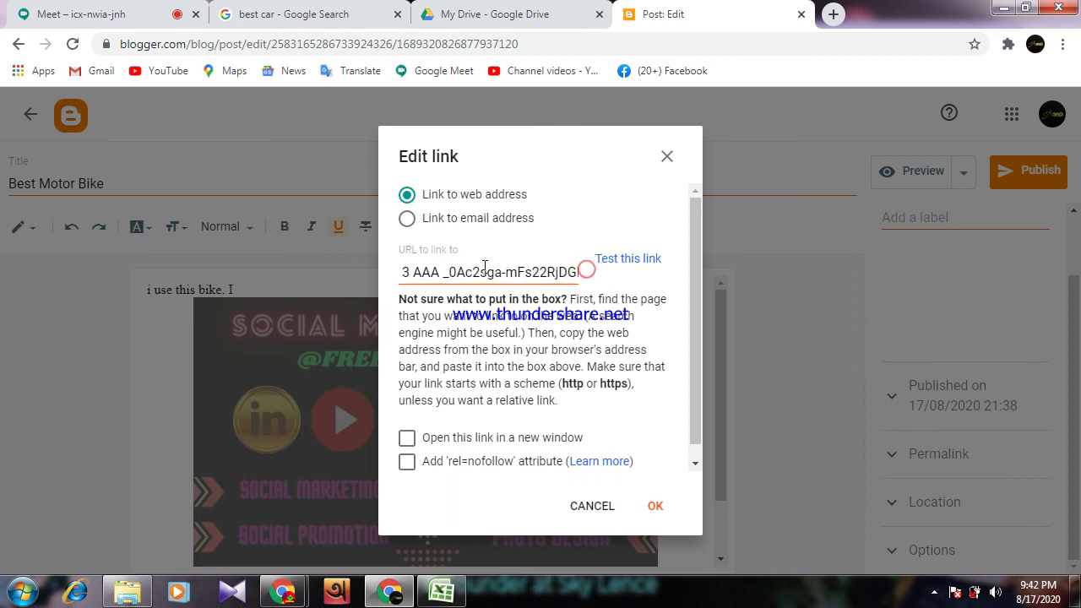
pyautogui.click(549, 272)
pyautogui.hotkey('shift', 'Home')
pyautogui.press('BackSpace')
pyautogui.moveTo(562, 272); pyautogui.dragTo(412, 271)
pyautogui.press('BackSpace')
pyautogui.moveTo(546, 272); pyautogui.dragTo(404, 272)
pyautogui.press('BackSpace')
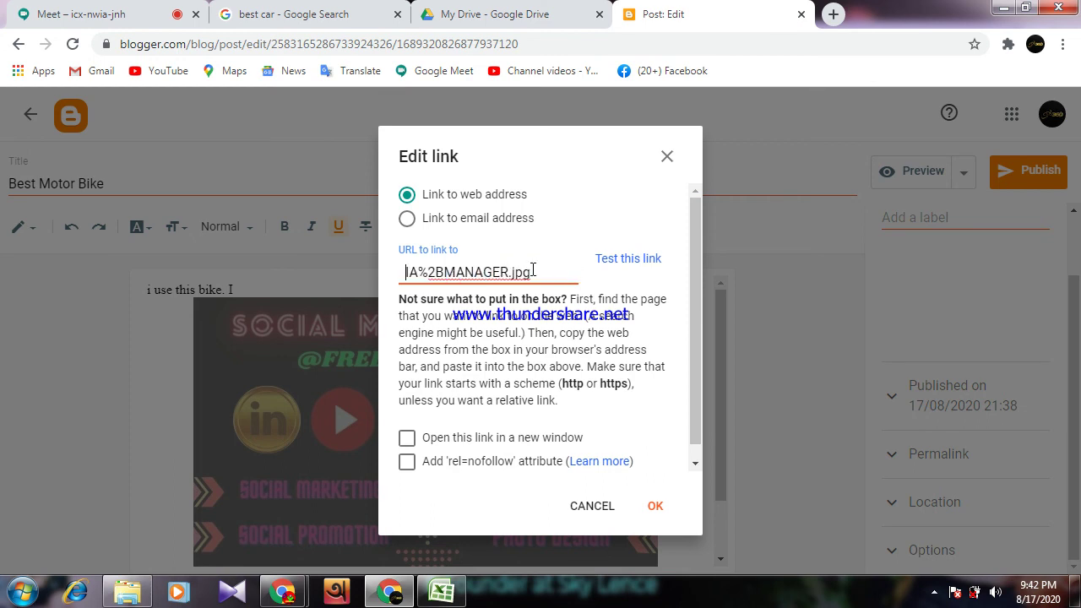
pyautogui.moveTo(535, 272); pyautogui.dragTo(398, 272)
pyautogui.press('BackSpace')
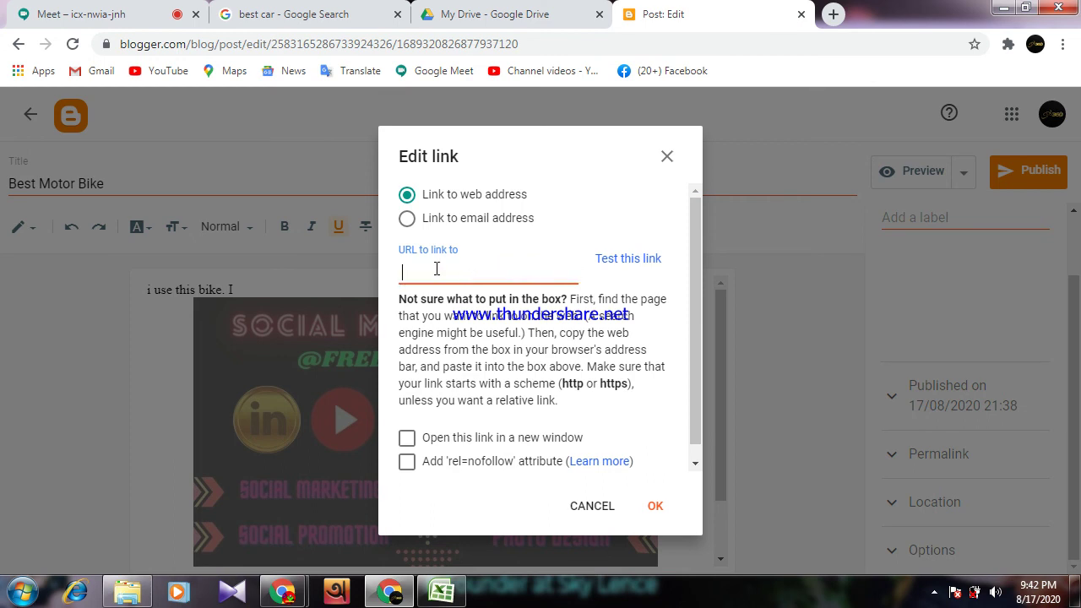
pyautogui.rightClick(435, 275)
pyautogui.click(523, 371)
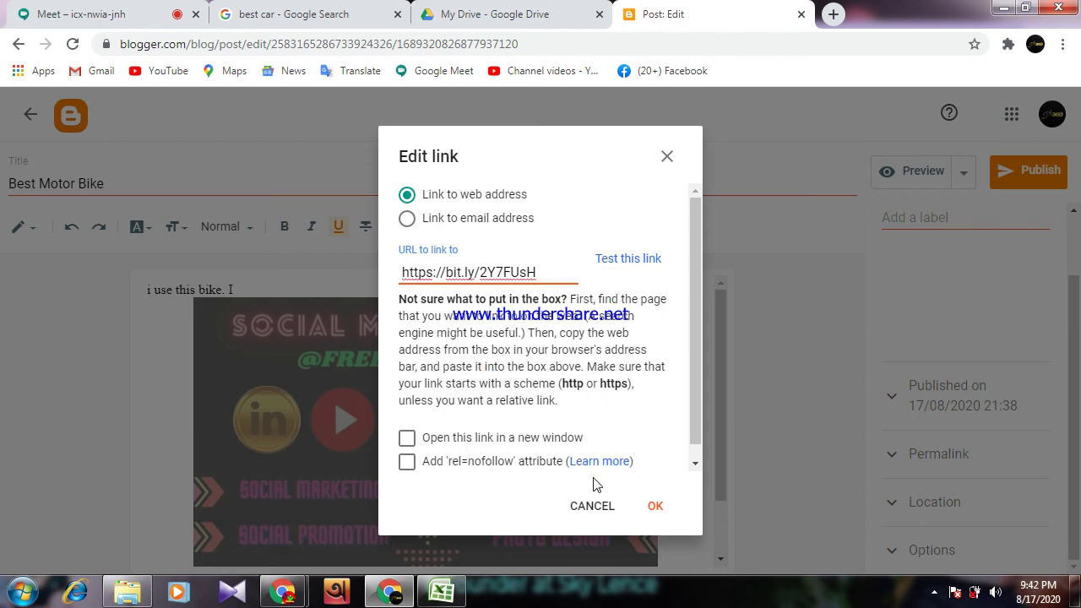
pyautogui.click(407, 439)
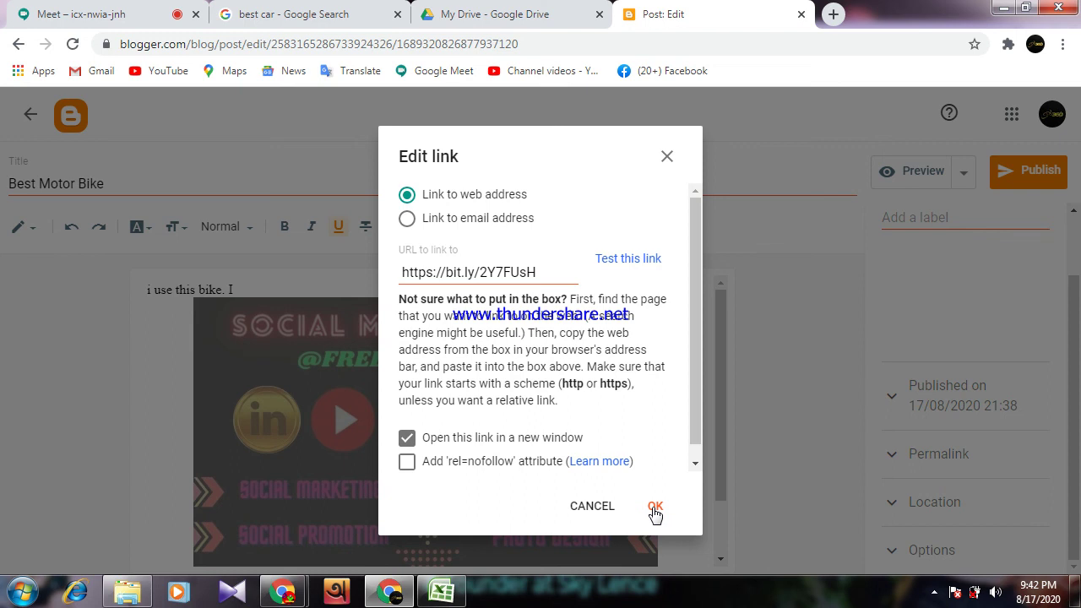
pyautogui.click(656, 509)
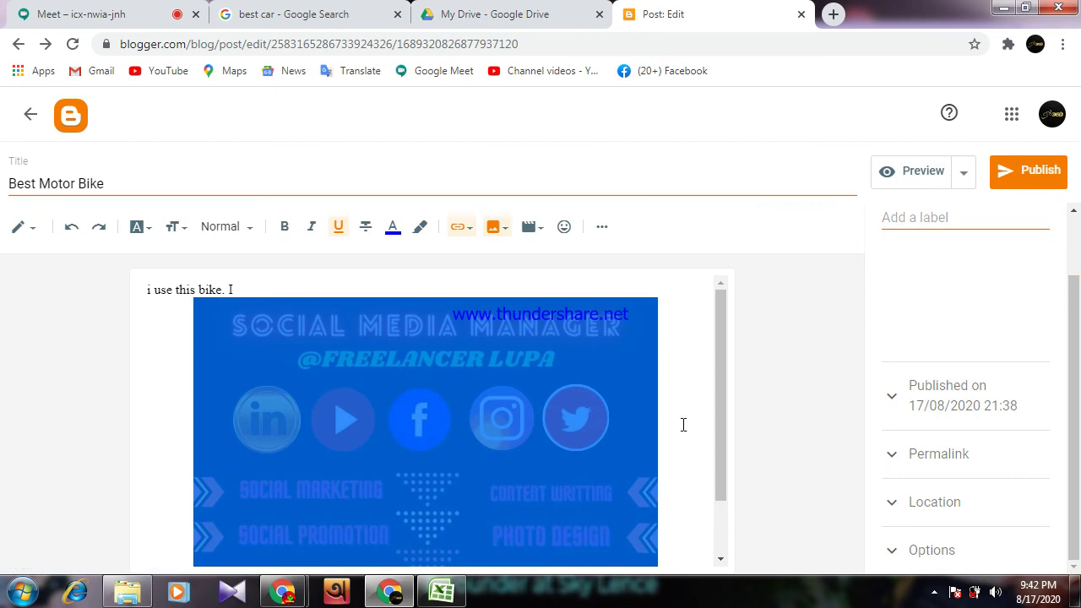
# - Publish the 'Best Motor Bike' post, confirming the Publish post? prompt
pyautogui.scroll(-2, 514, 442)
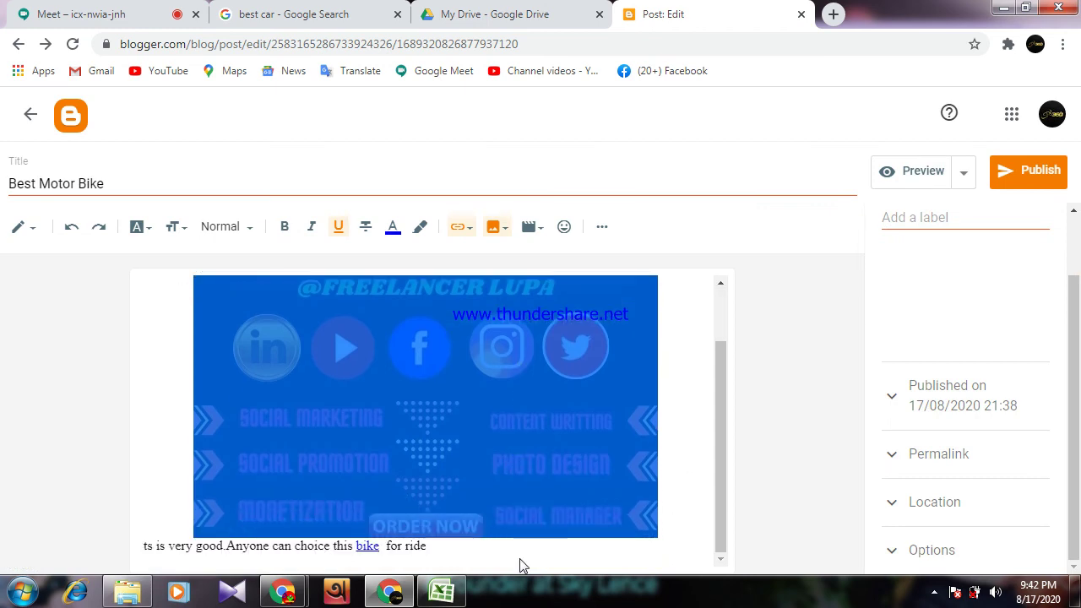
pyautogui.click(521, 564)
pyautogui.scroll(2, 711, 471)
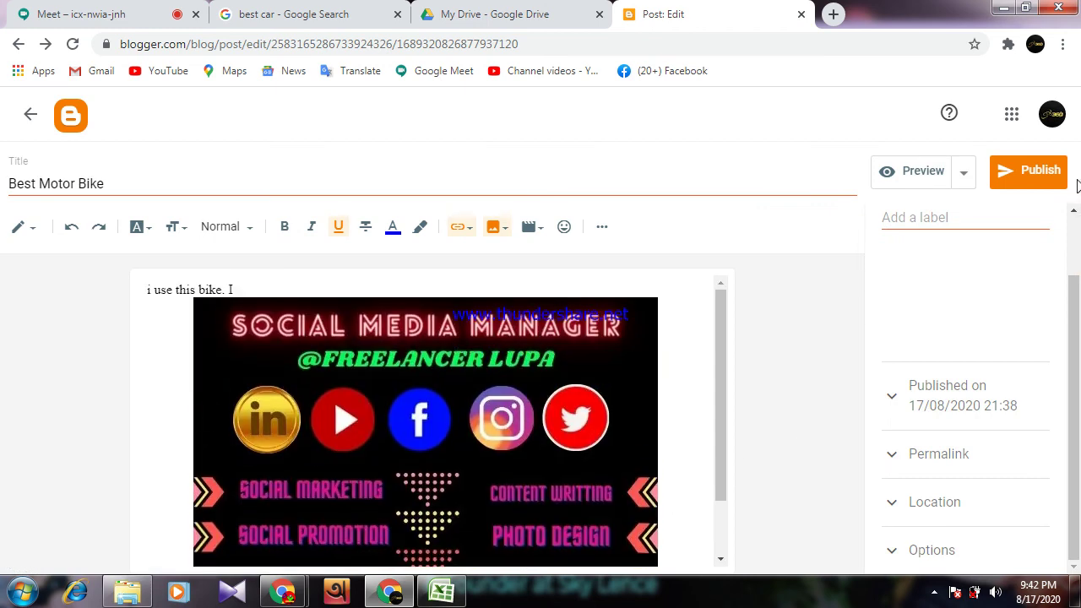
pyautogui.click(1040, 172)
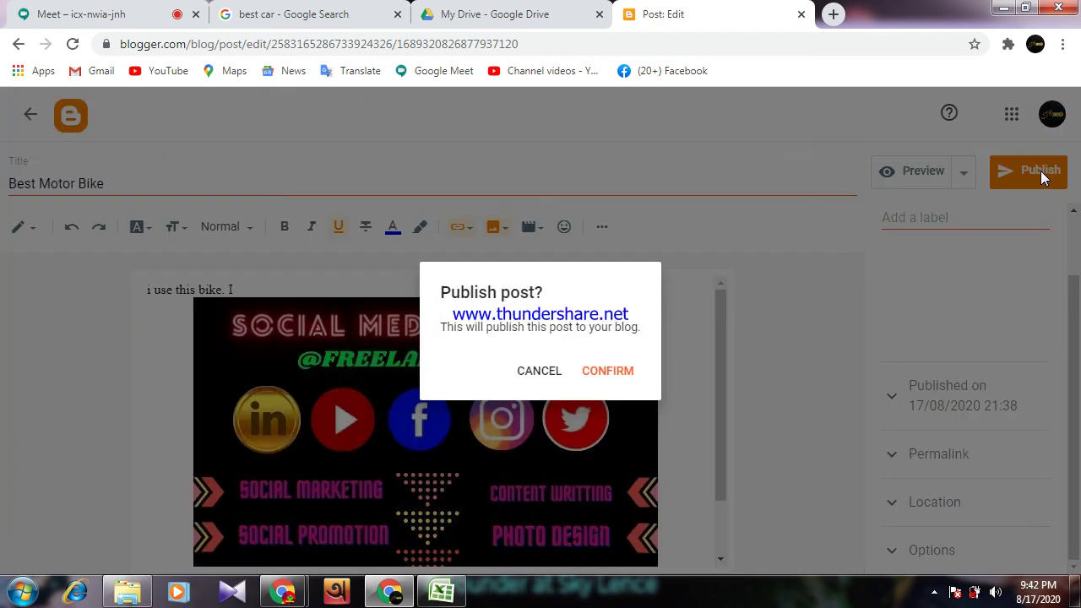
pyautogui.click(597, 382)
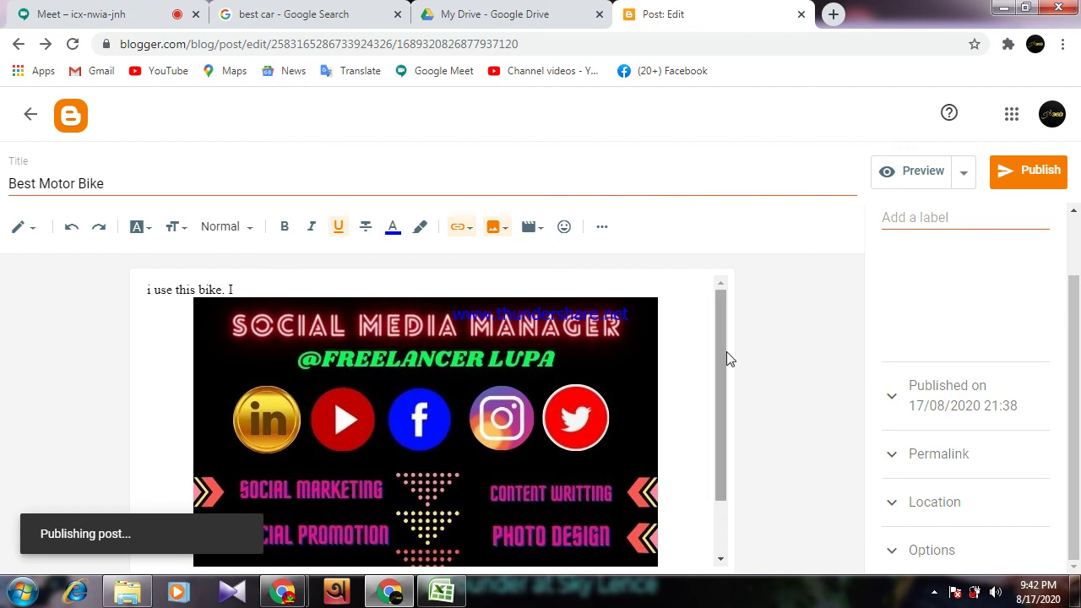
pyautogui.scroll(-1, 628, 403)
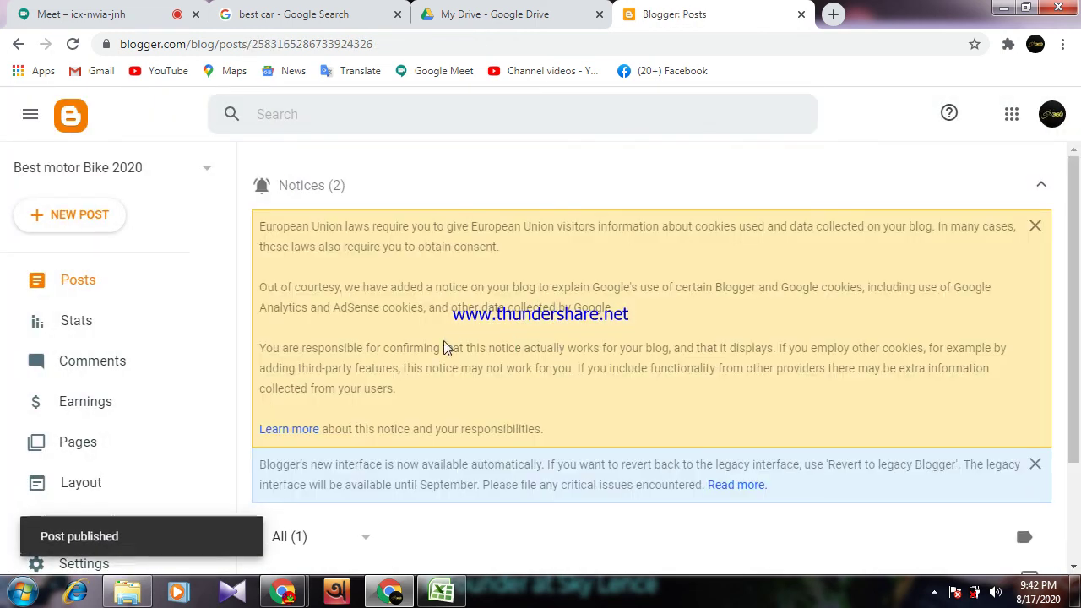
pyautogui.scroll(-2, 477, 351)
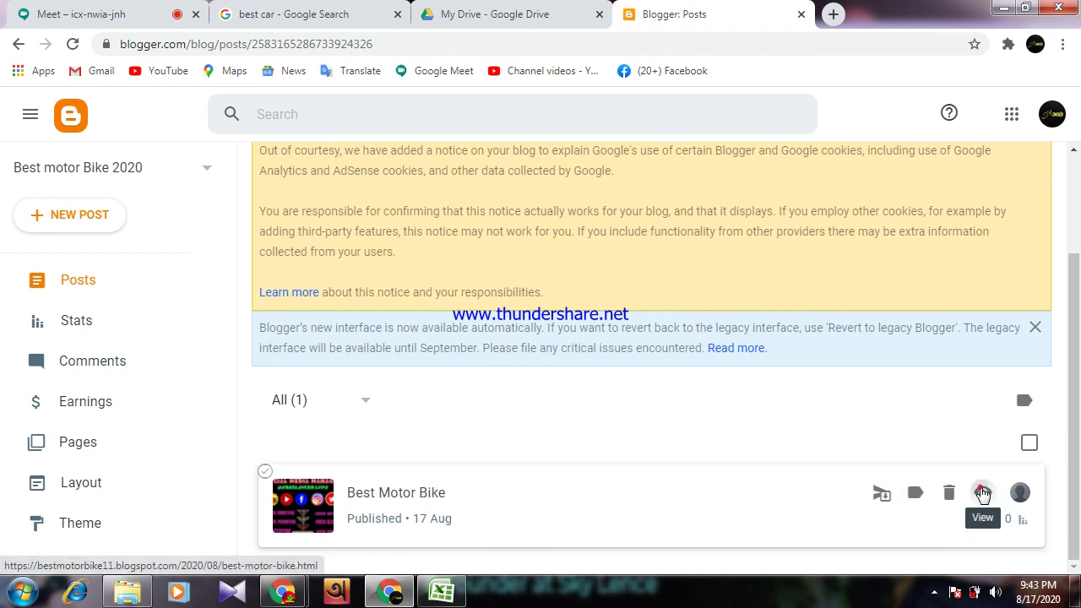
pyautogui.click(982, 492)
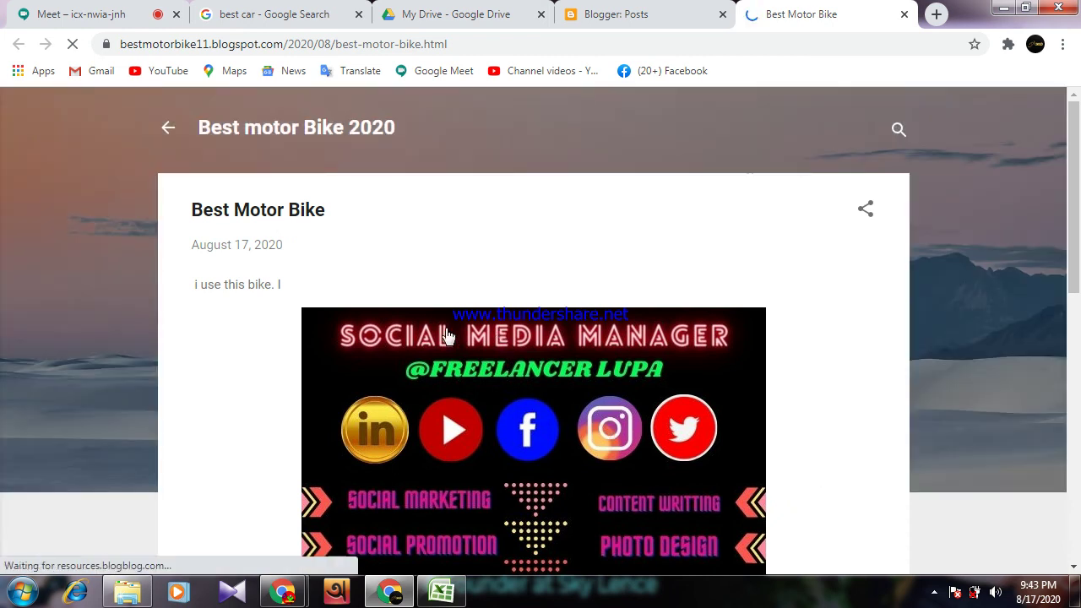
pyautogui.scroll(-3, 450, 321)
pyautogui.click(422, 384)
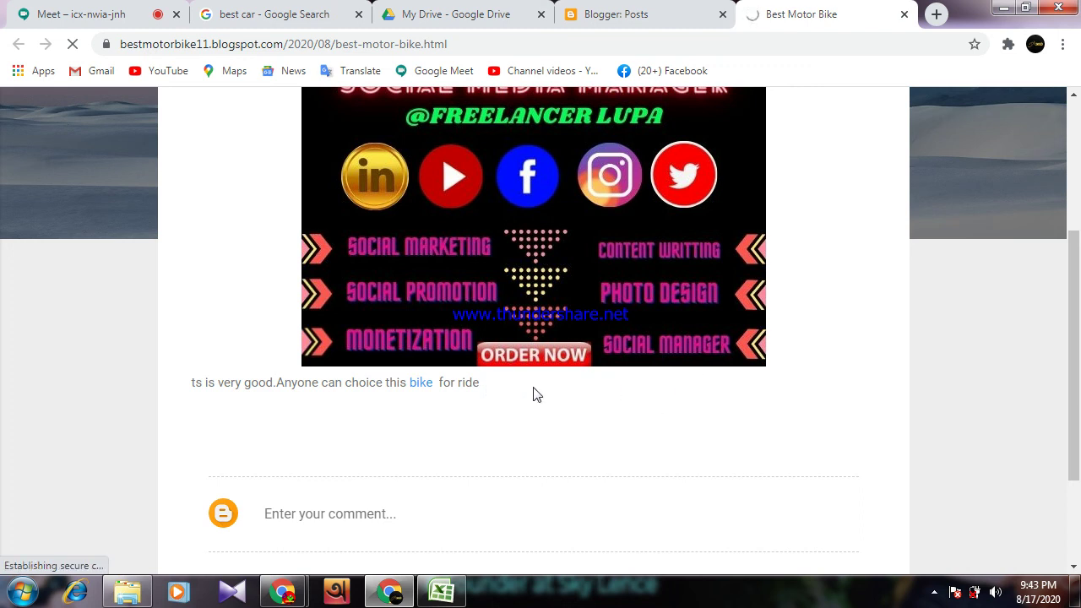
pyautogui.click(421, 385)
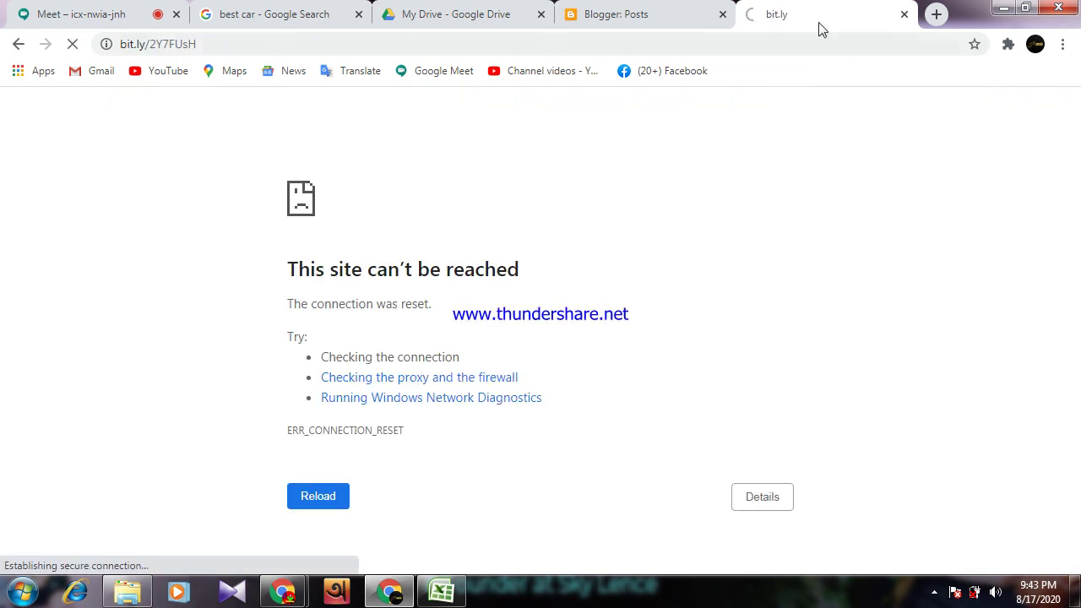
pyautogui.click(211, 46)
pyautogui.press('Return')
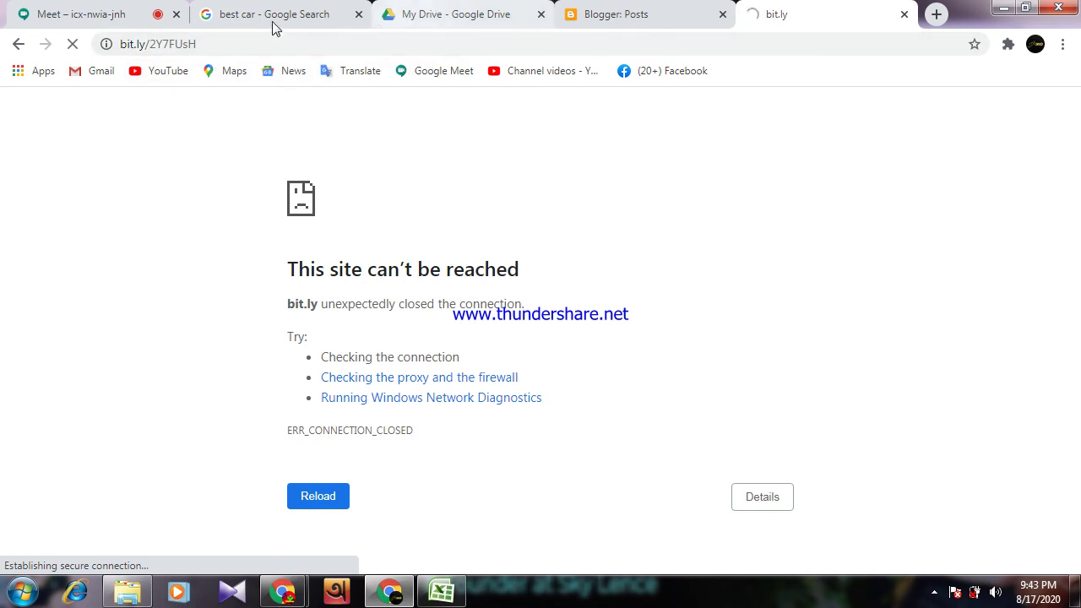
pyautogui.click(616, 13)
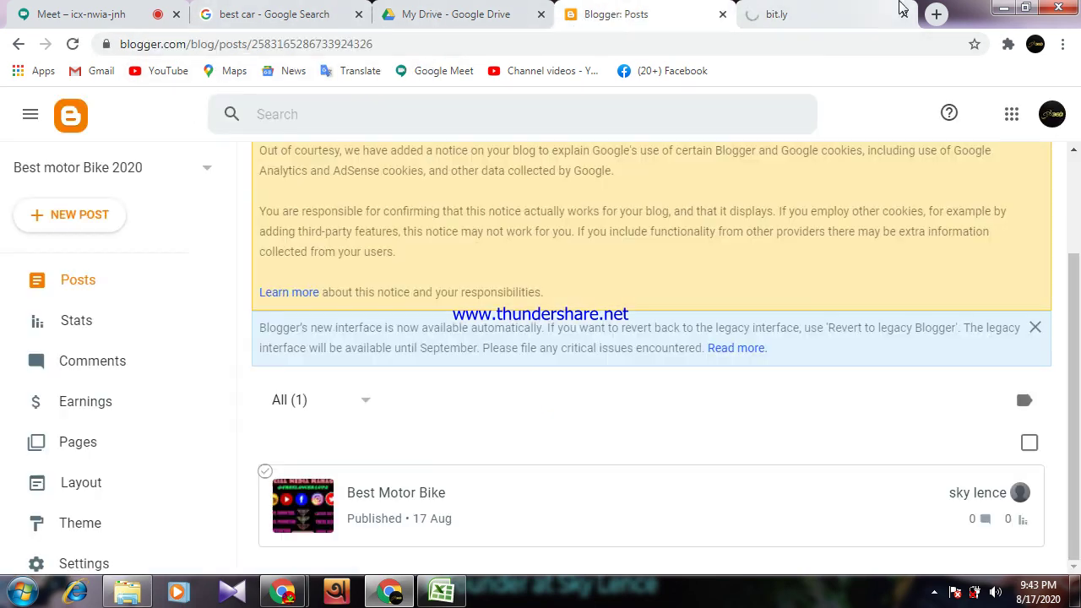
pyautogui.click(904, 14)
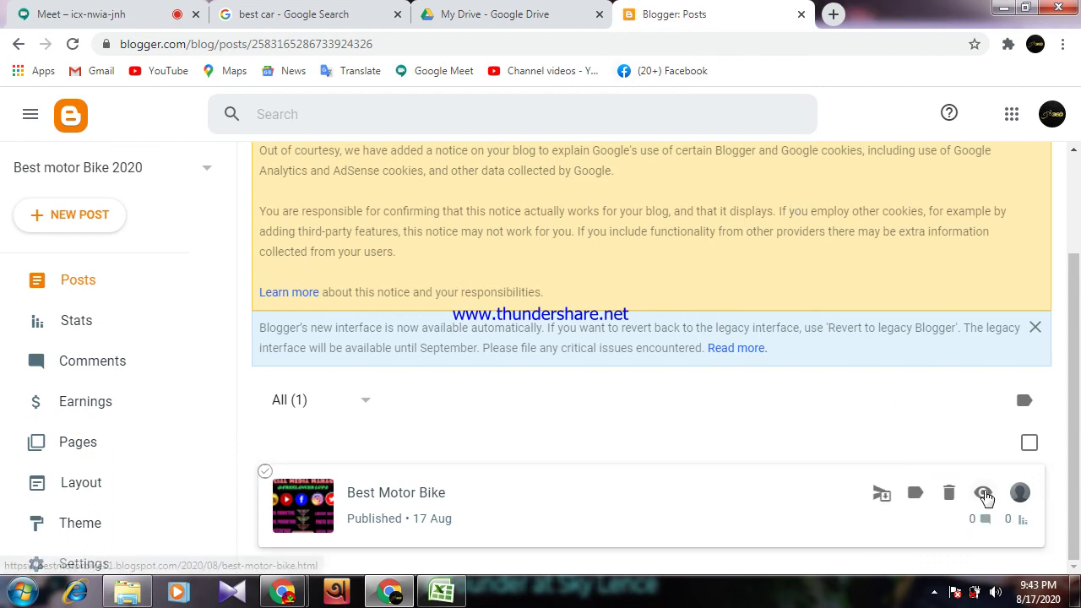
# - View the published post again and follow its image link, dismissing the Facebook notification
pyautogui.click(985, 493)
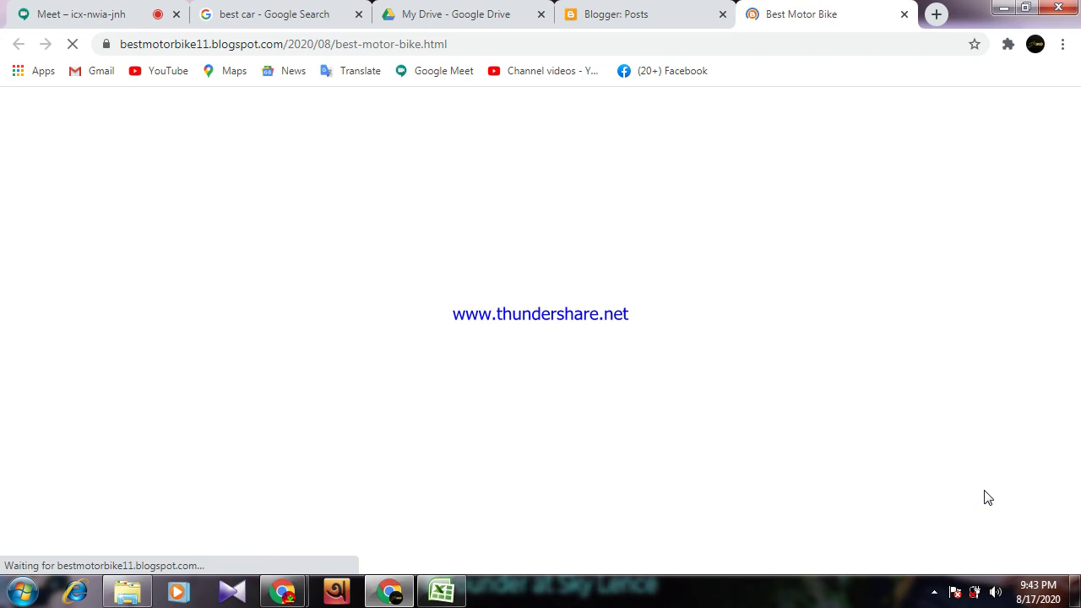
pyautogui.scroll(-3, 596, 369)
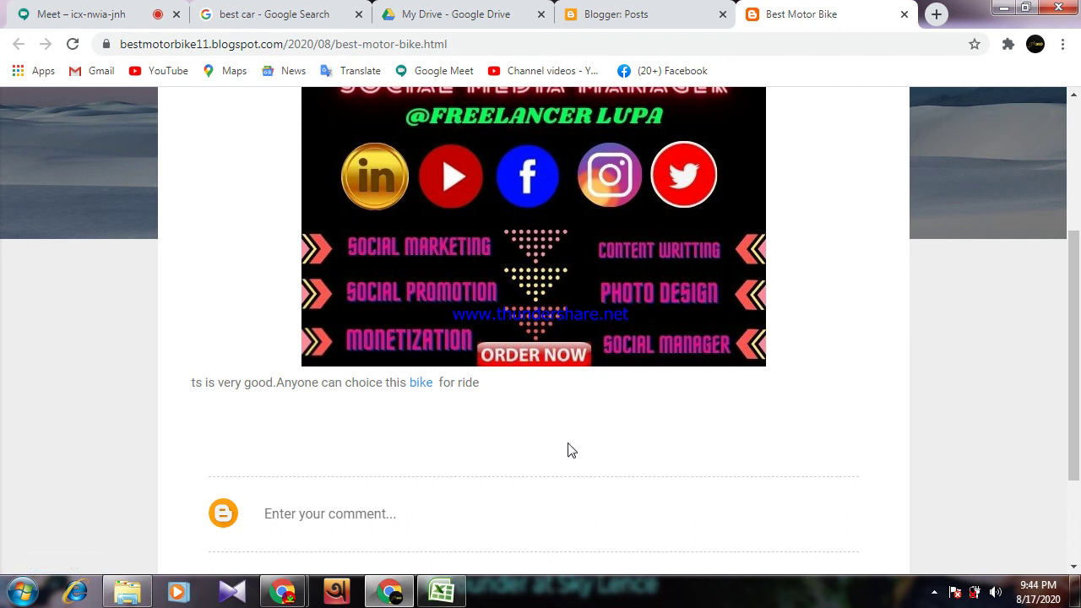
pyautogui.click(538, 301)
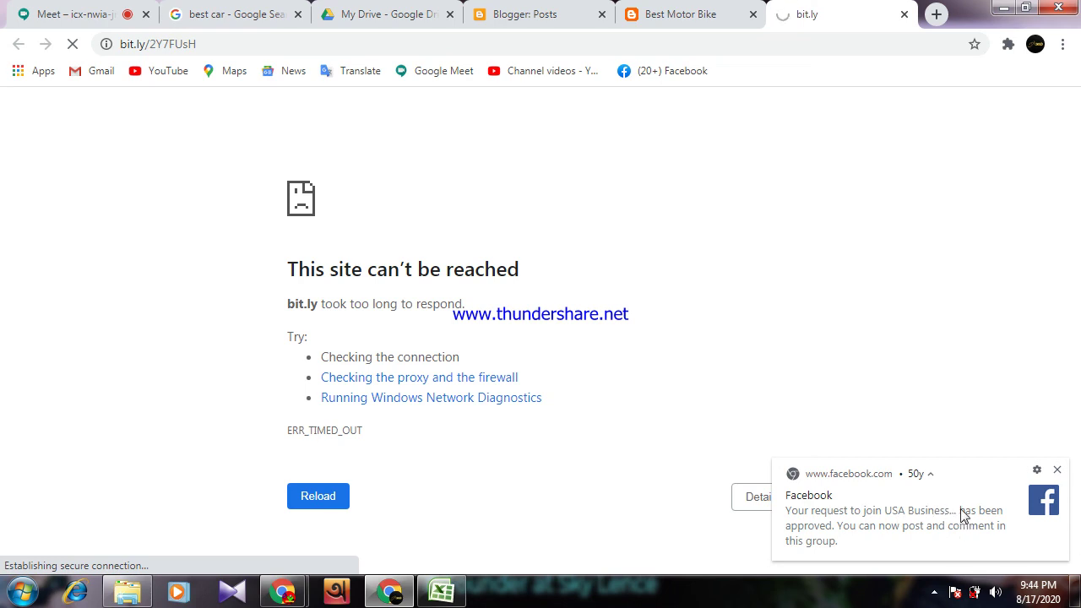
pyautogui.click(1057, 471)
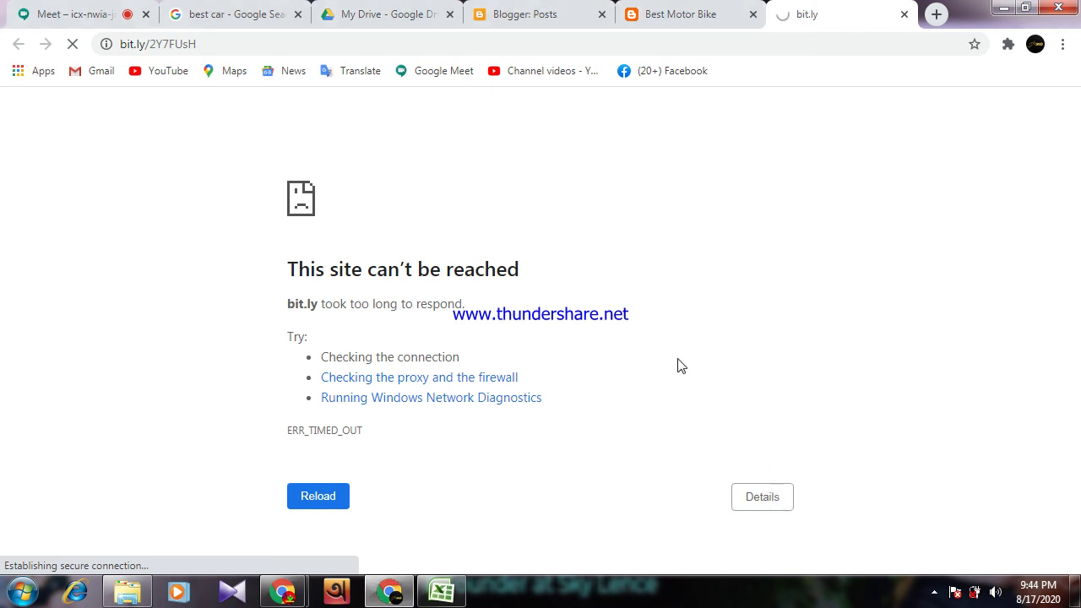